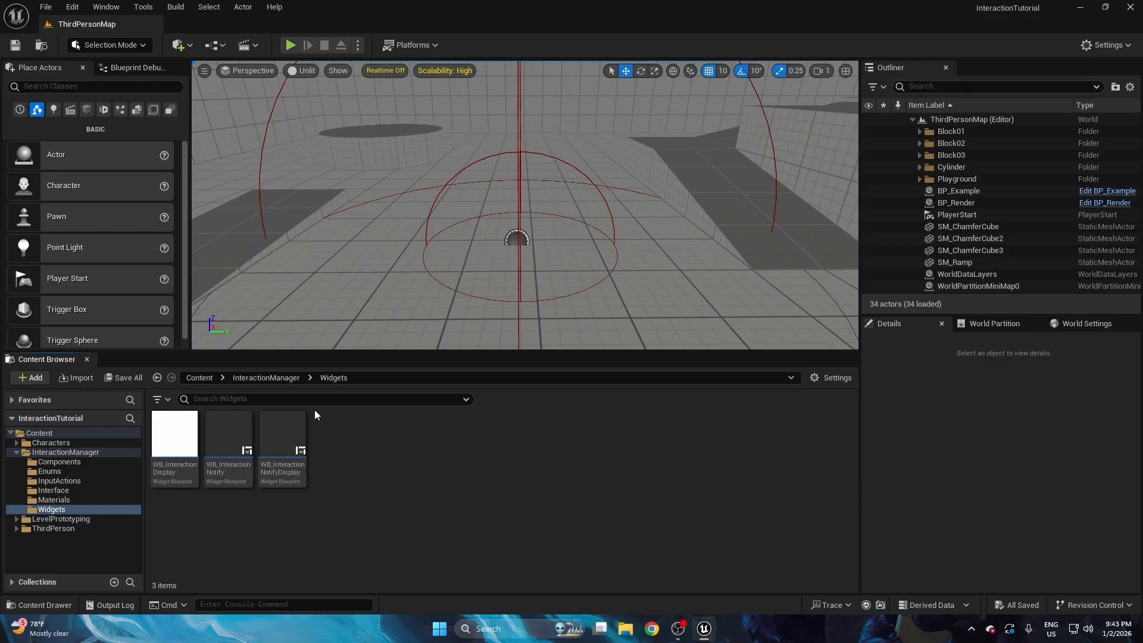
- Open the WB_InteractionNotifyDisplay widget and show the graph of its Add Notify to Container function
double_click(269, 430)
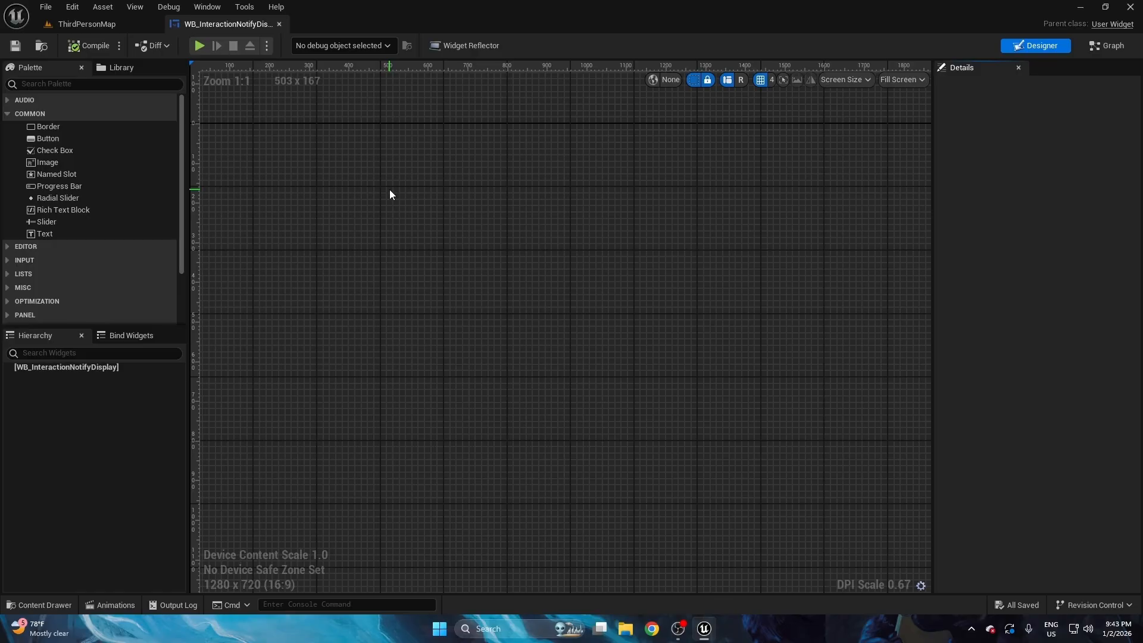
click(1108, 46)
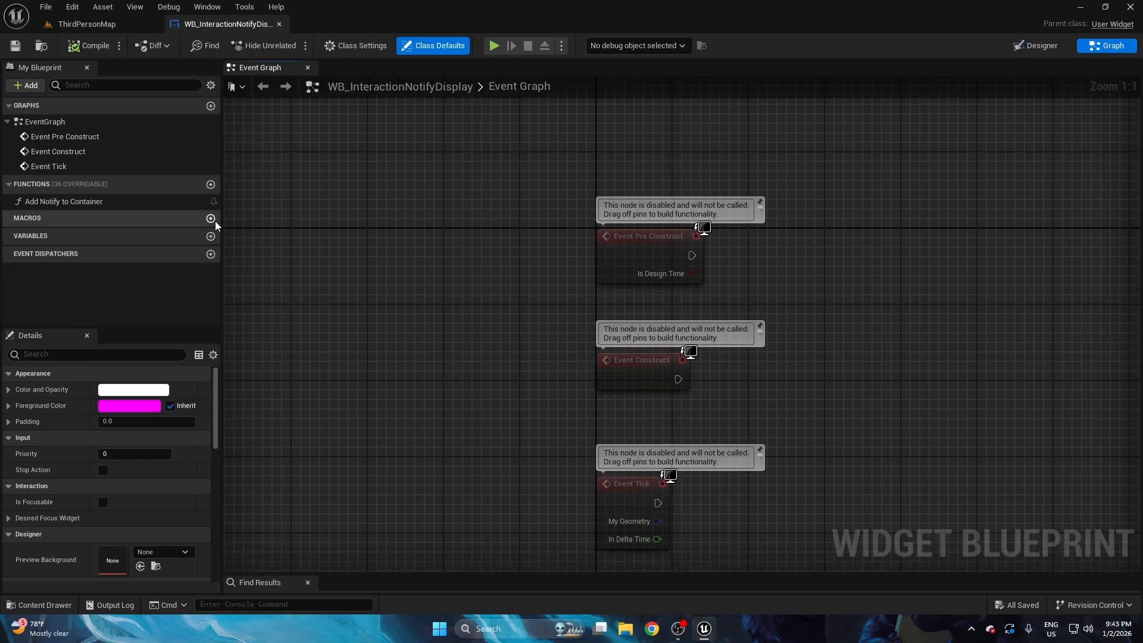
click(95, 203)
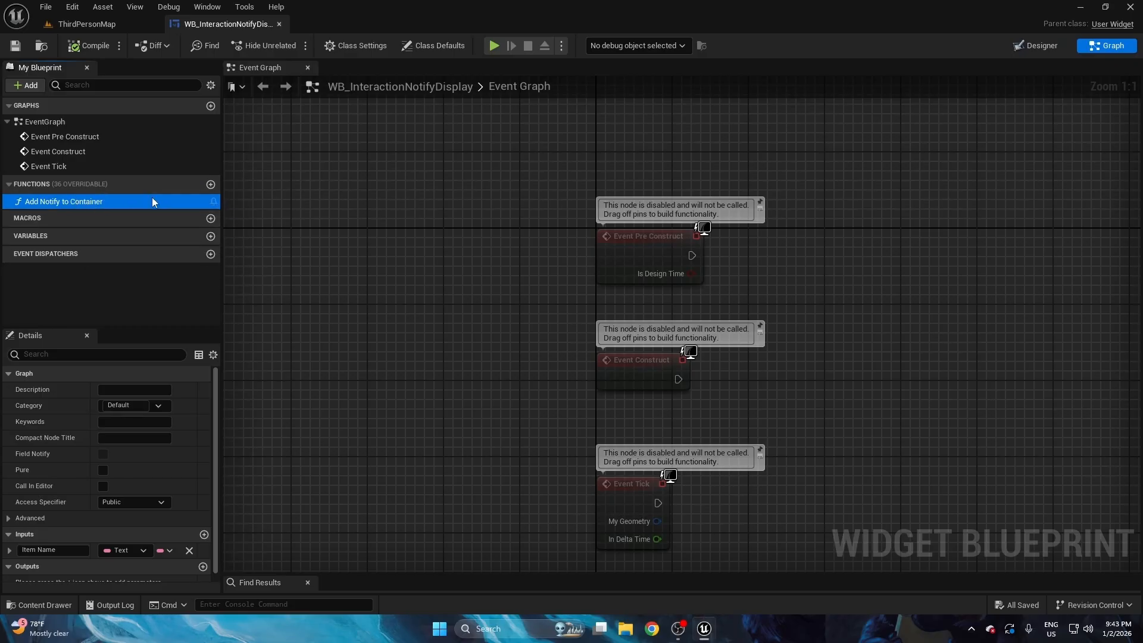
double_click(106, 206)
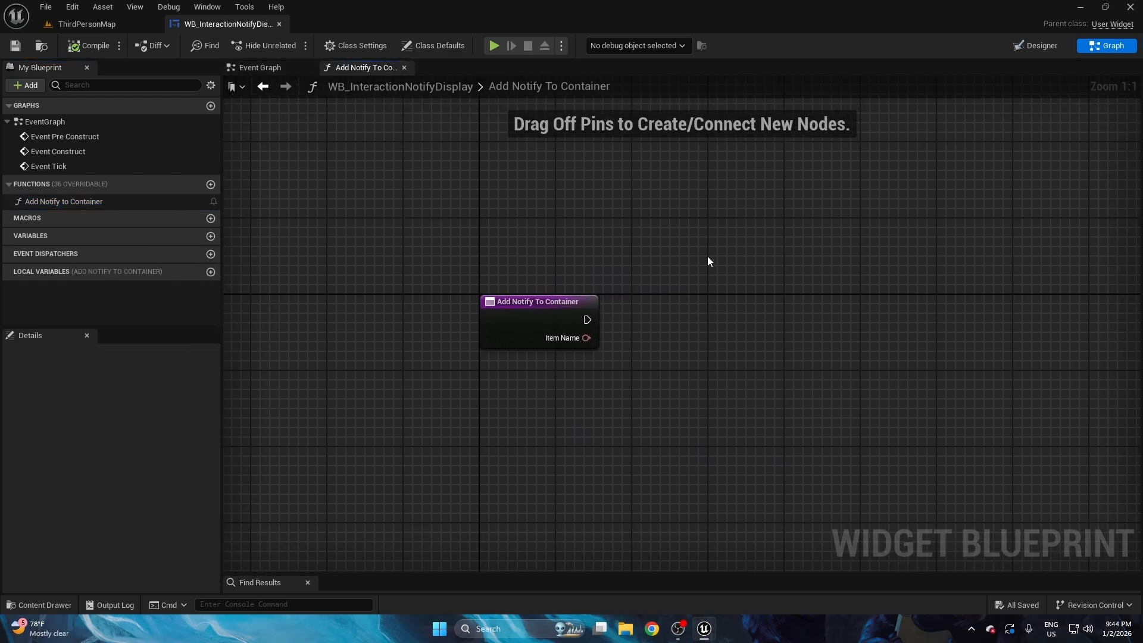
- Return to the widget's designer view and add a Canvas Panel as the root of WB_InteractionNotifyDisplay
click(1046, 47)
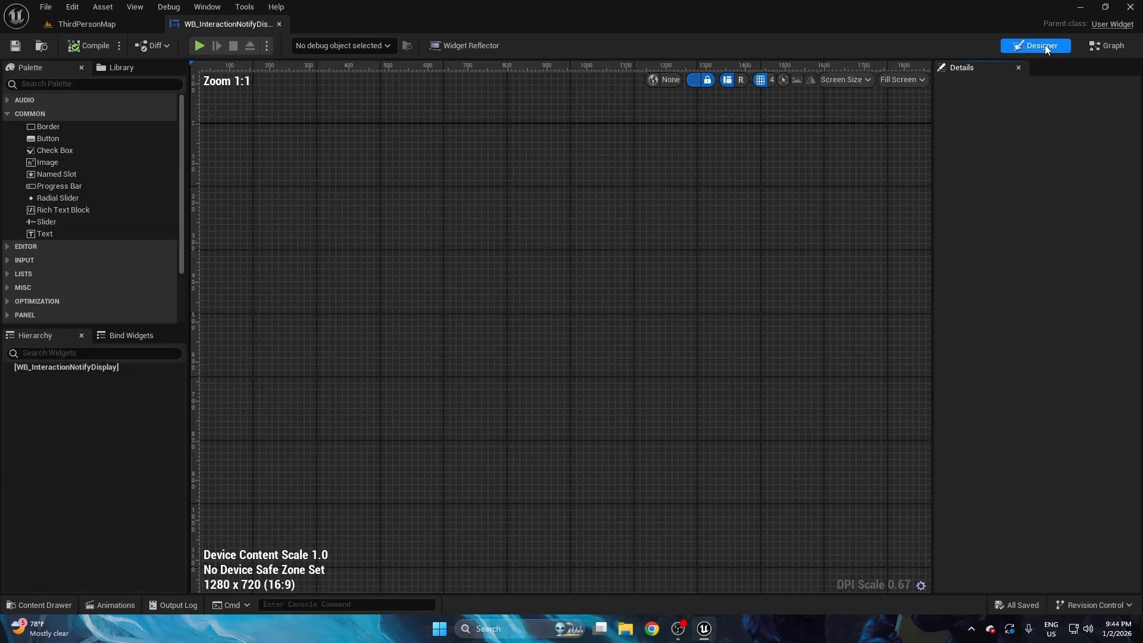
scroll(84, 235, down, 2)
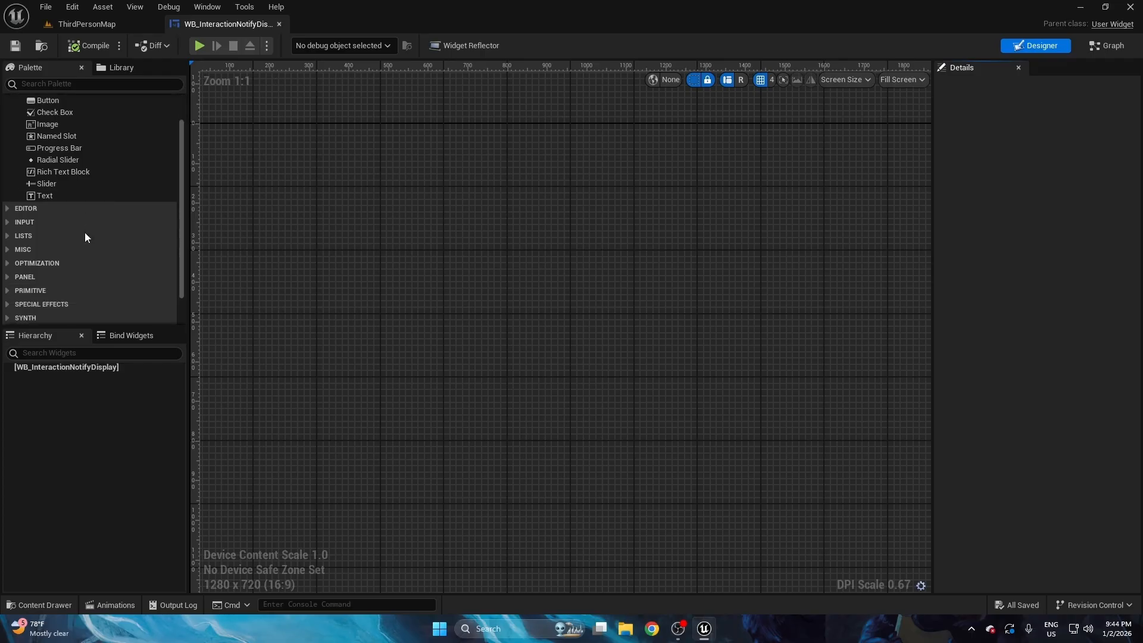
click(9, 259)
scroll(54, 258, down, 2)
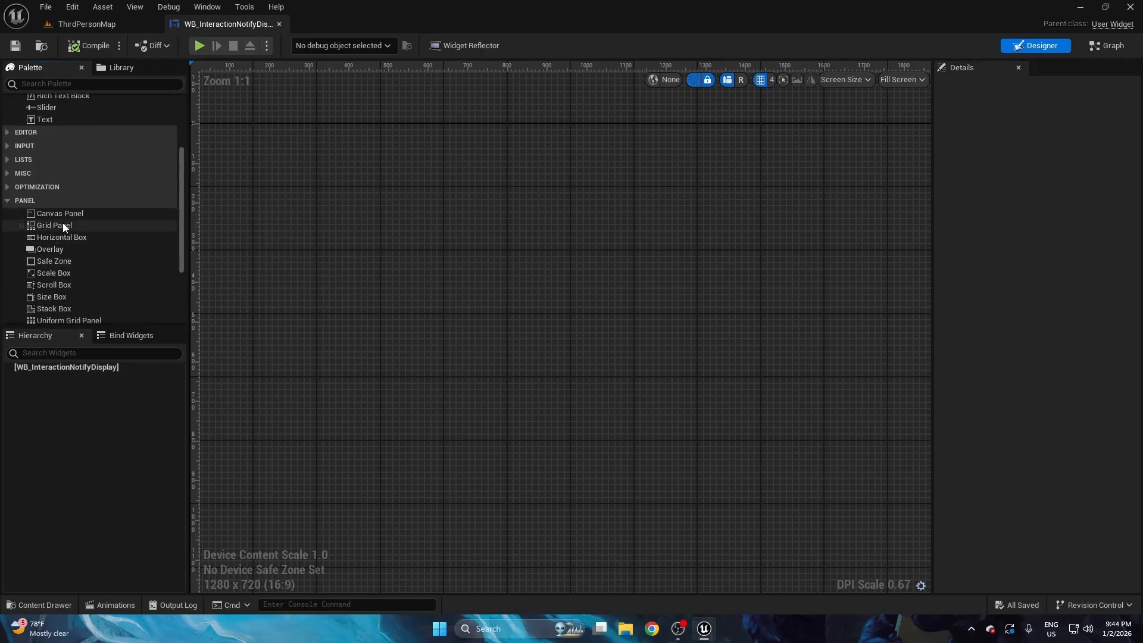
click(63, 216)
drag(63, 216, 80, 369)
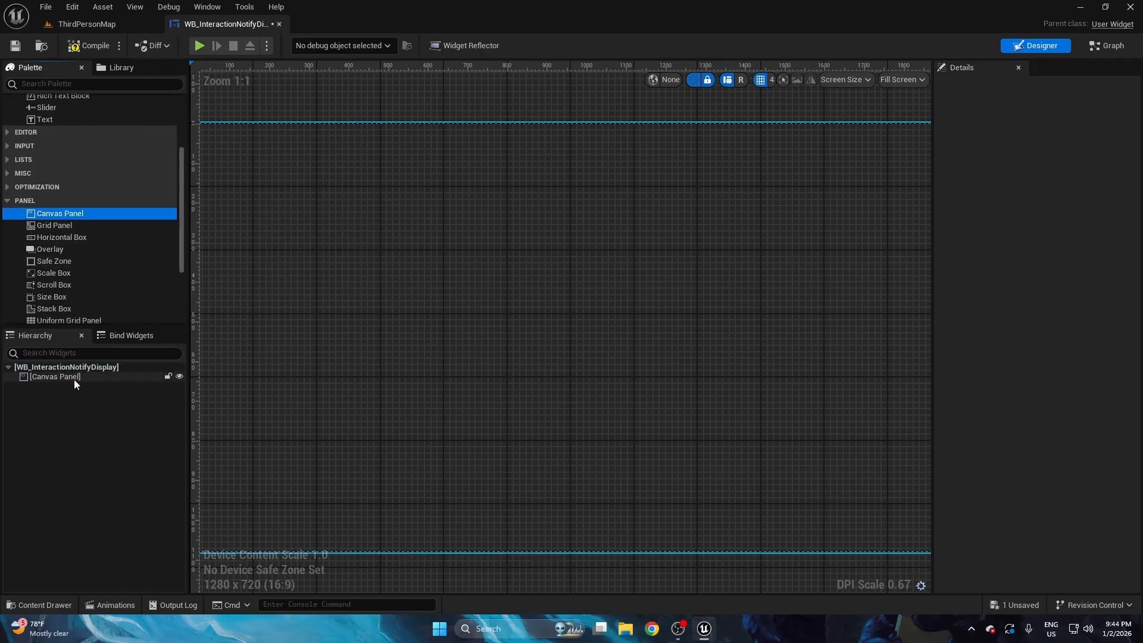
- Add a Vertical Box inside the Canvas Panel and select it
scroll(67, 239, down, 4)
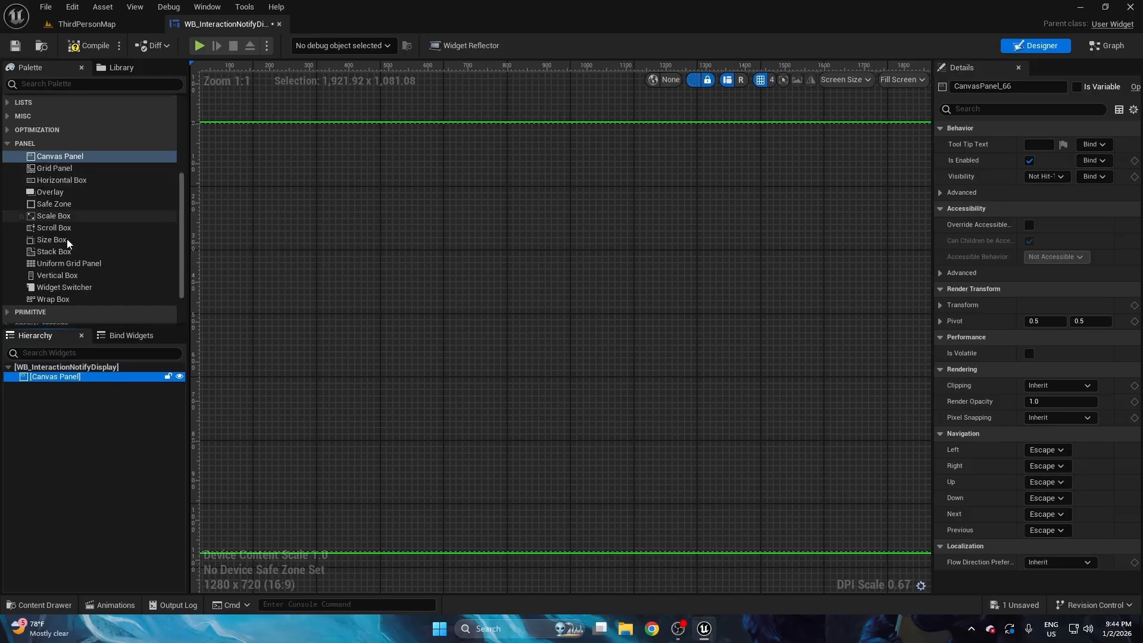
drag(58, 213, 82, 381)
click(82, 384)
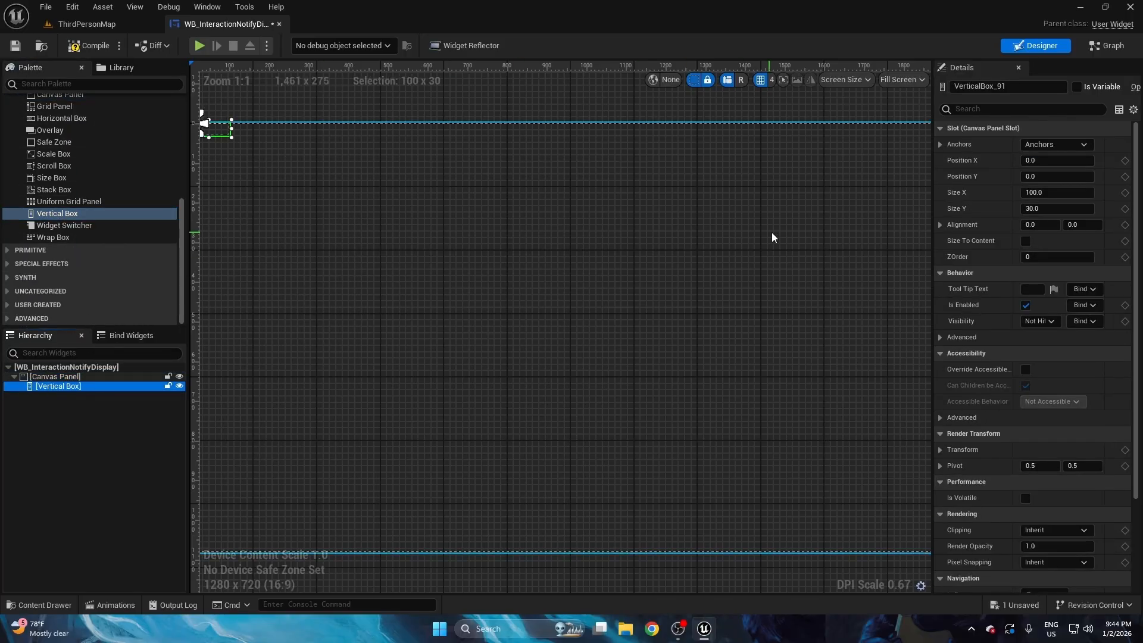
- Anchor the Vertical Box to the canvas's middle left with matching alignment and position, and enable Size To Content
click(1074, 145)
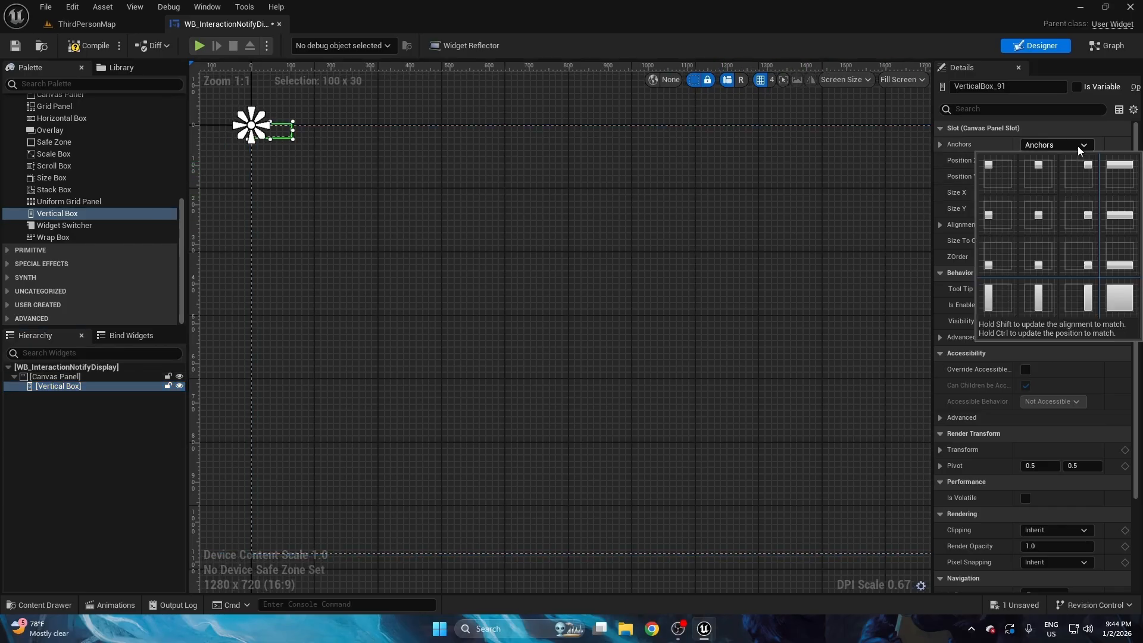
ctrl+shift+click(997, 218)
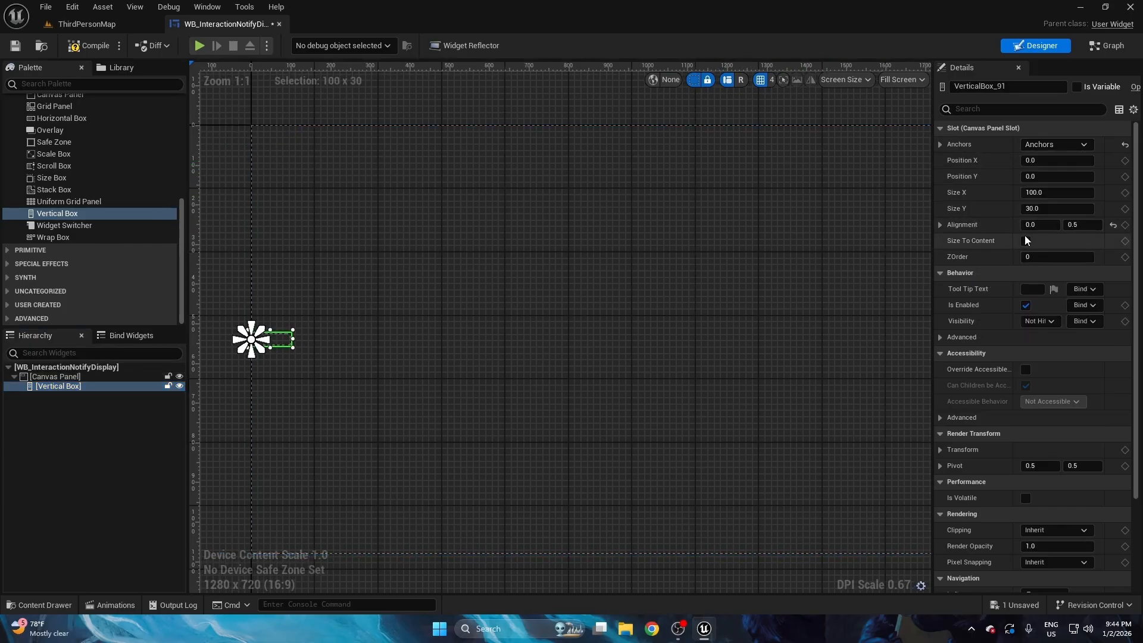
click(1025, 240)
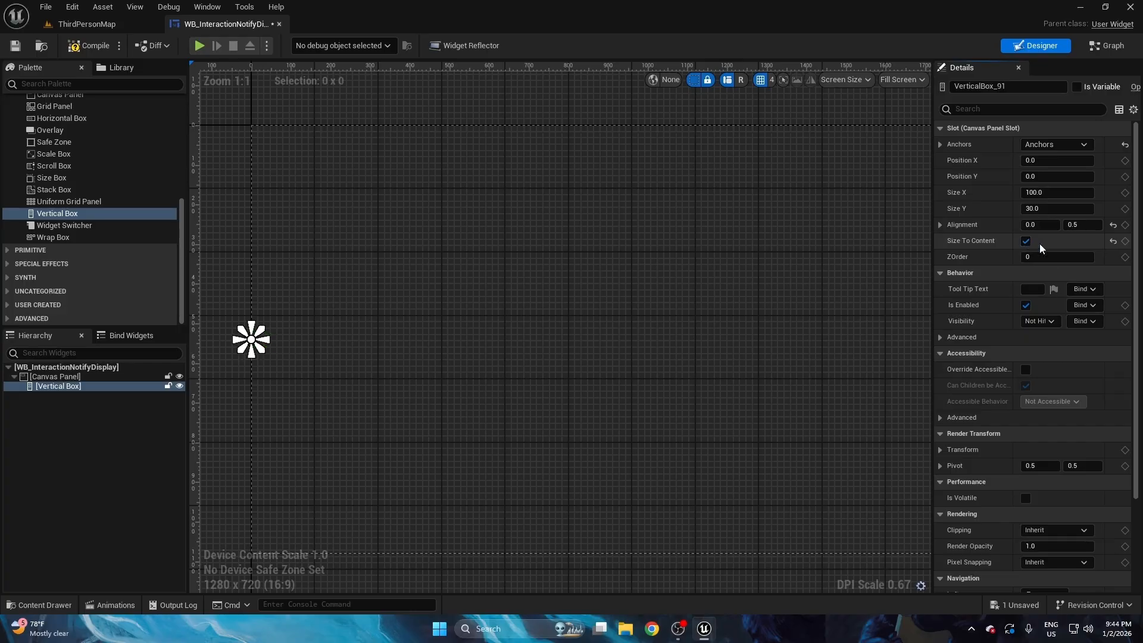
- Set the Vertical Box's Position X to 75
click(1061, 162)
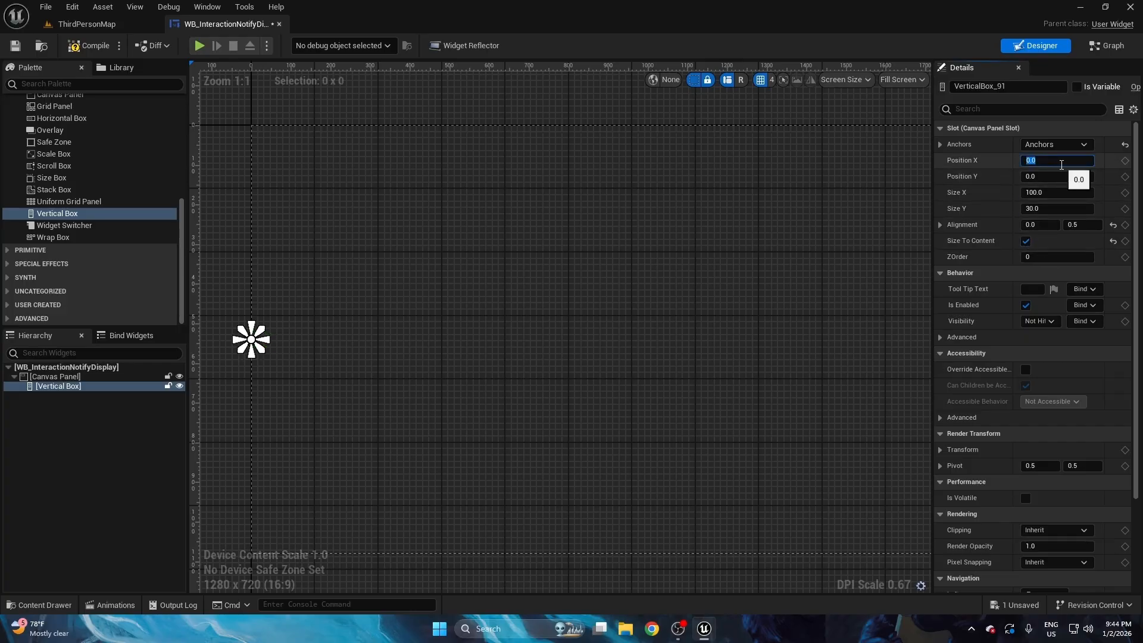
text(75)
key(Return)
right_drag(328, 342, 361, 304)
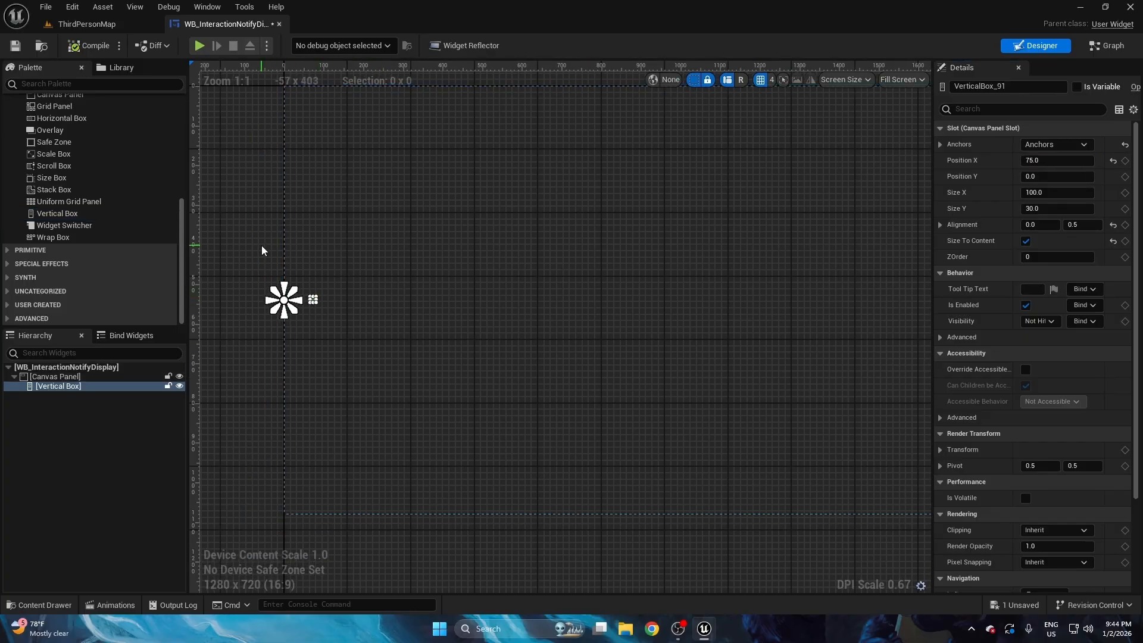
click(337, 319)
scroll(337, 318, up, 2)
- Rename the Vertical Box as Notify Container and expose it as a variable
click(101, 384)
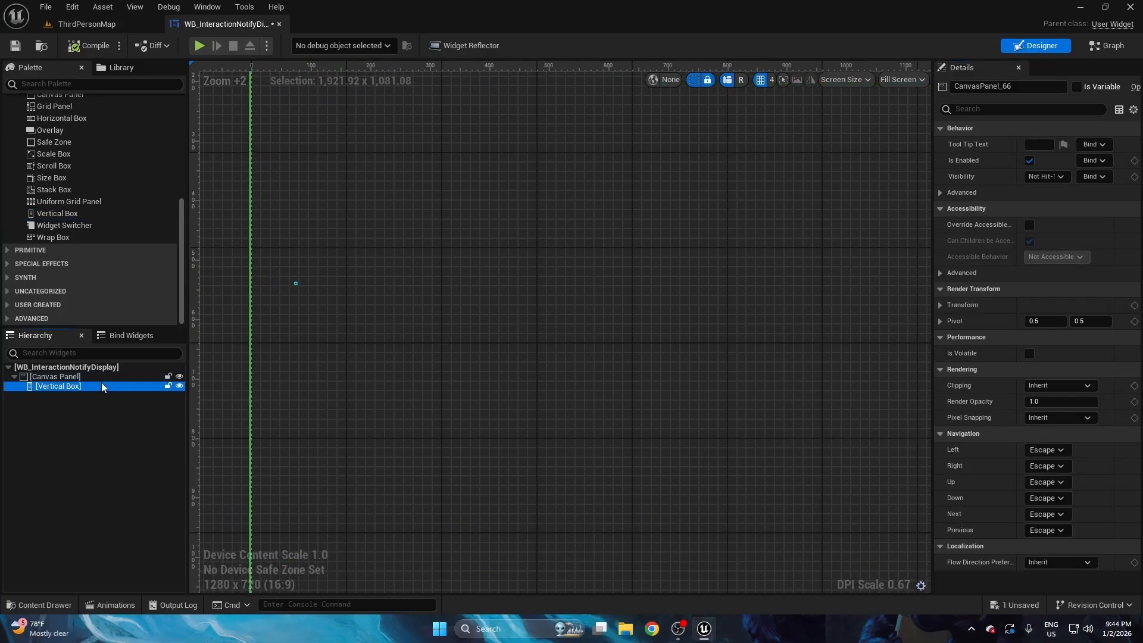
click(1022, 87)
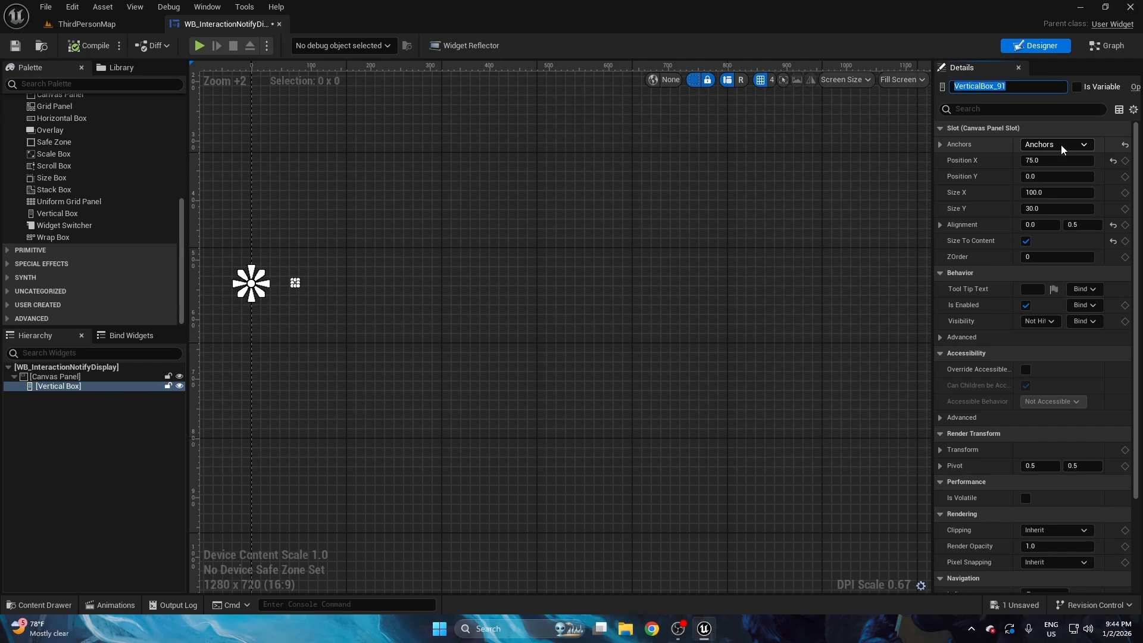
text(Notify Container)
key(Return)
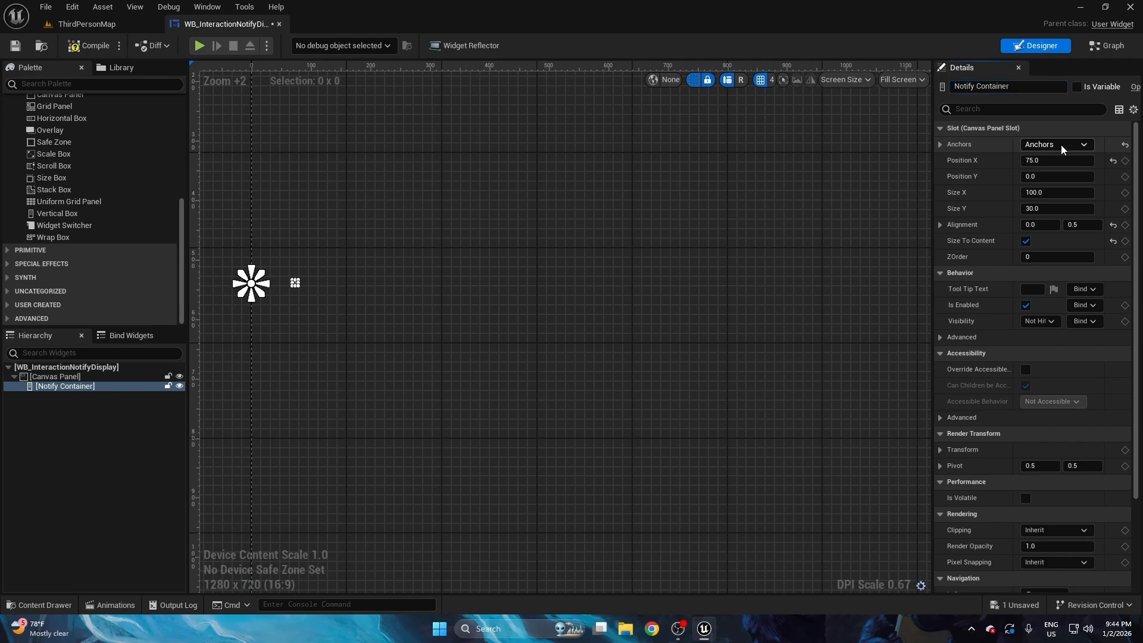
click(1076, 88)
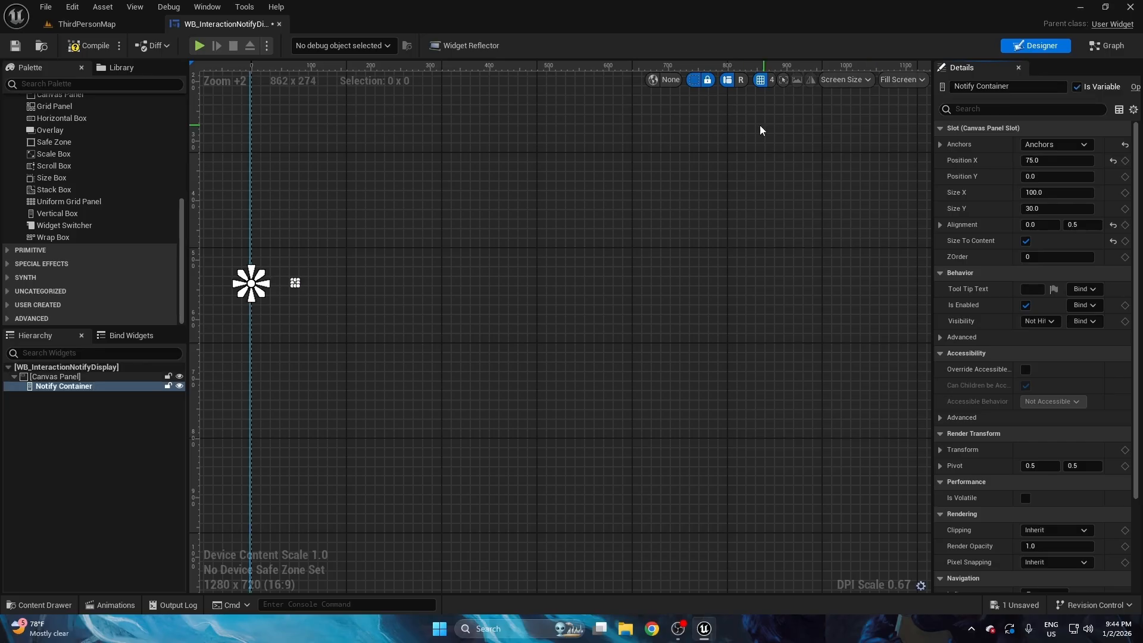
right_drag(760, 125, 753, 150)
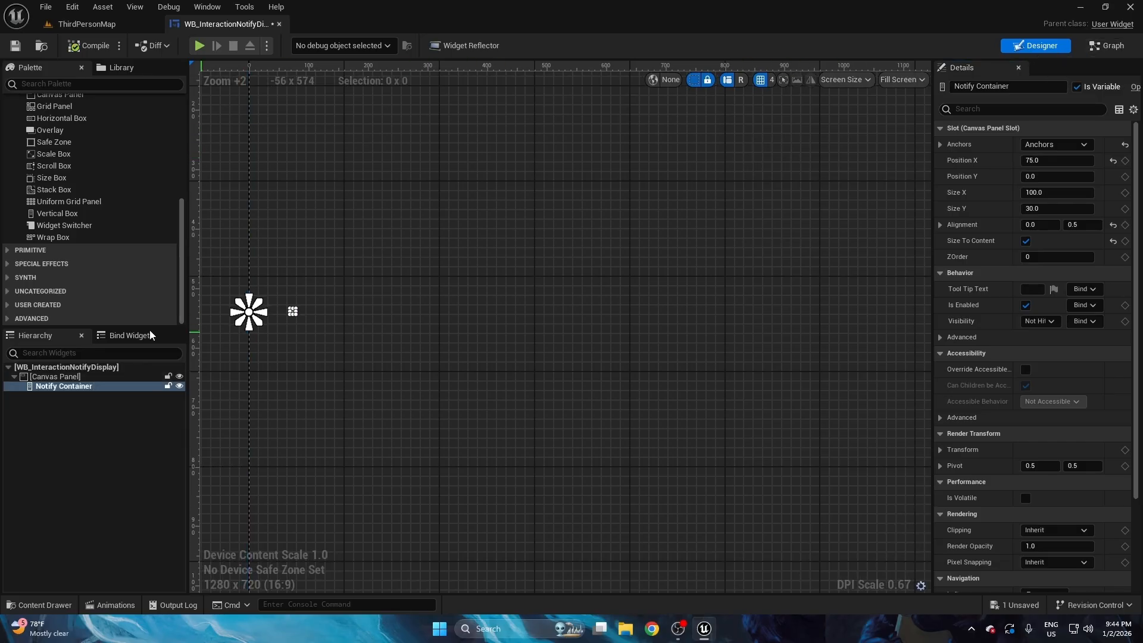
- Save WB_InteractionNotifyDisplay from its graph view and open the event graph of the WB_InteractionNotify widget
click(1102, 47)
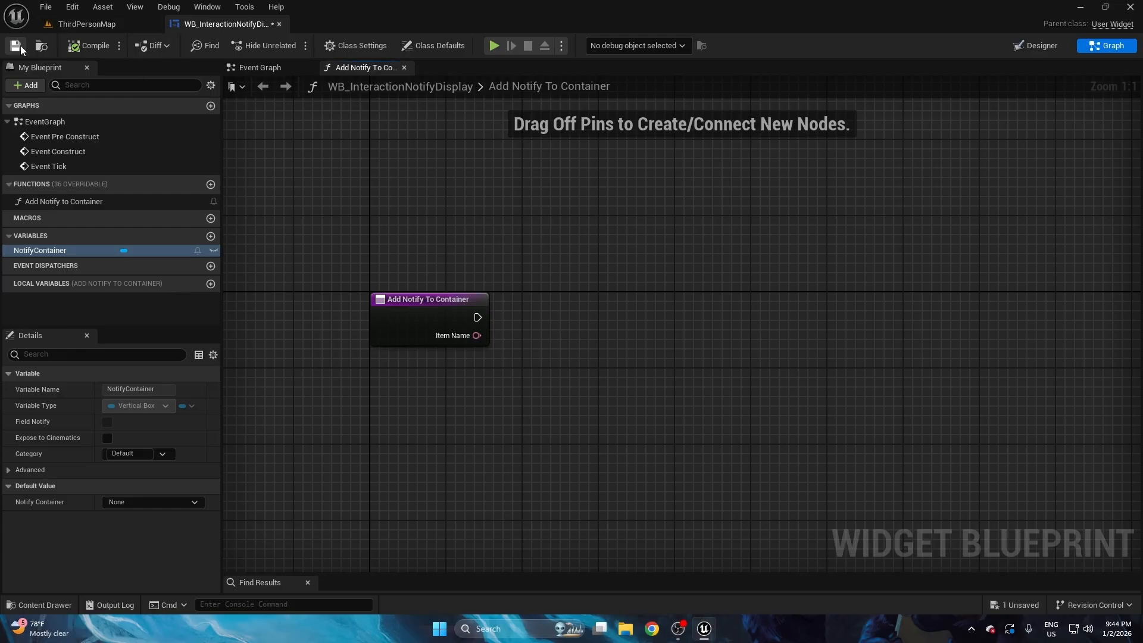
click(89, 24)
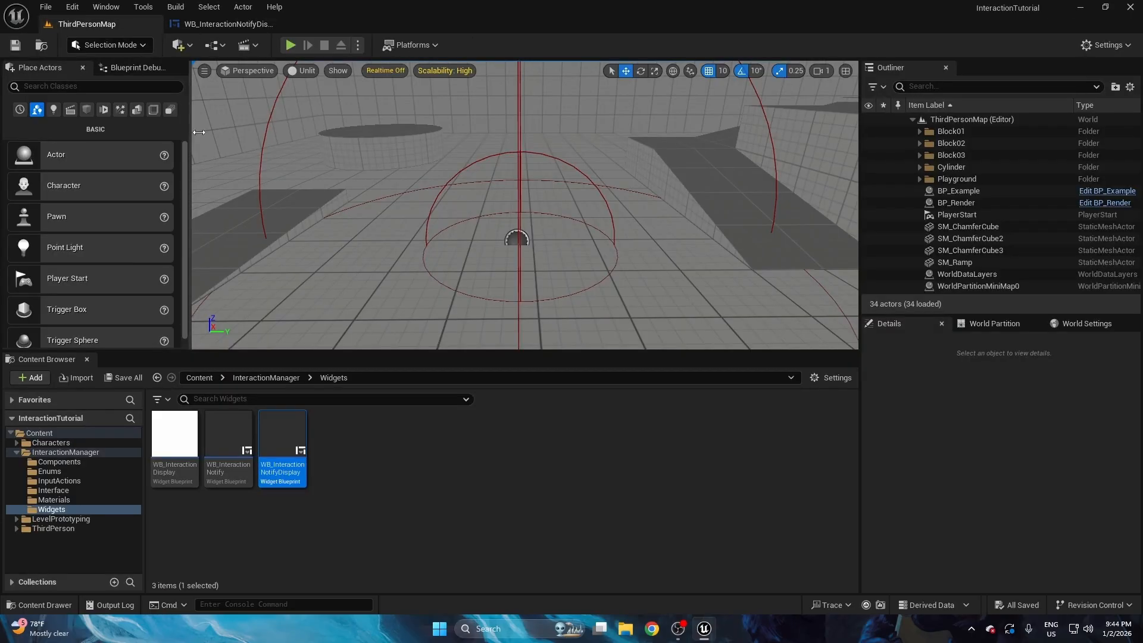
click(234, 437)
double_click(234, 438)
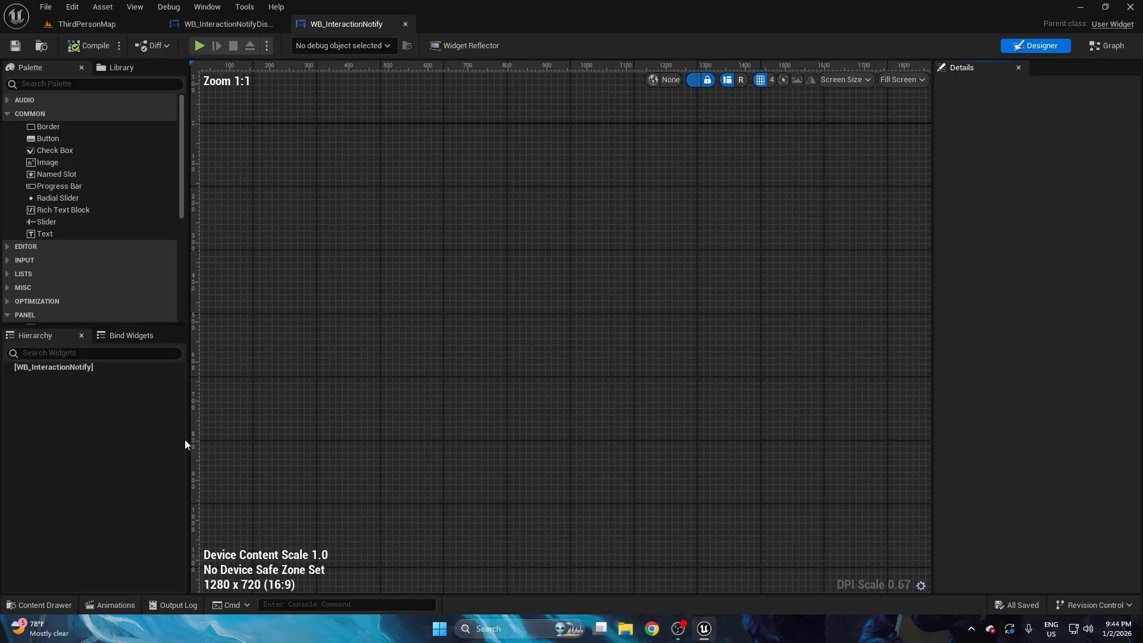
click(1099, 49)
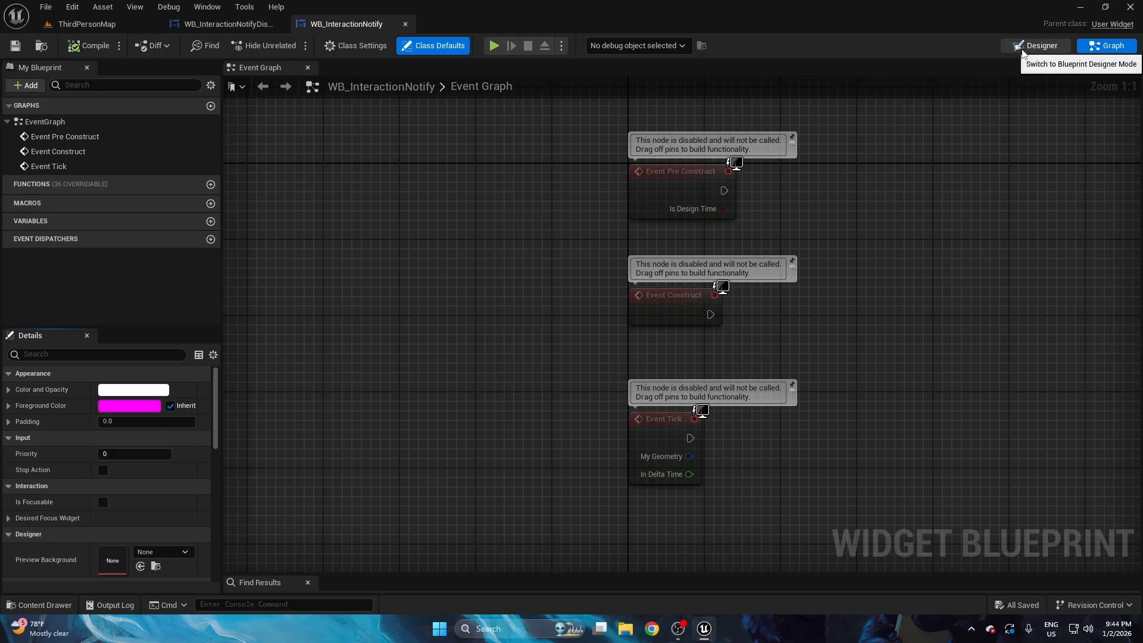
click(1041, 46)
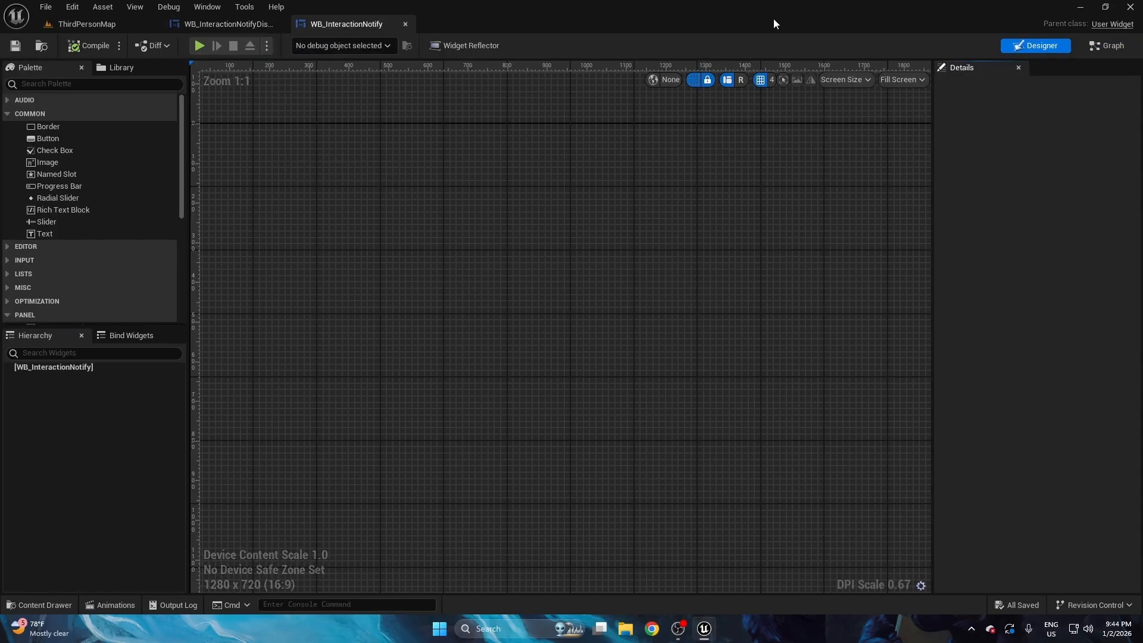
click(1099, 45)
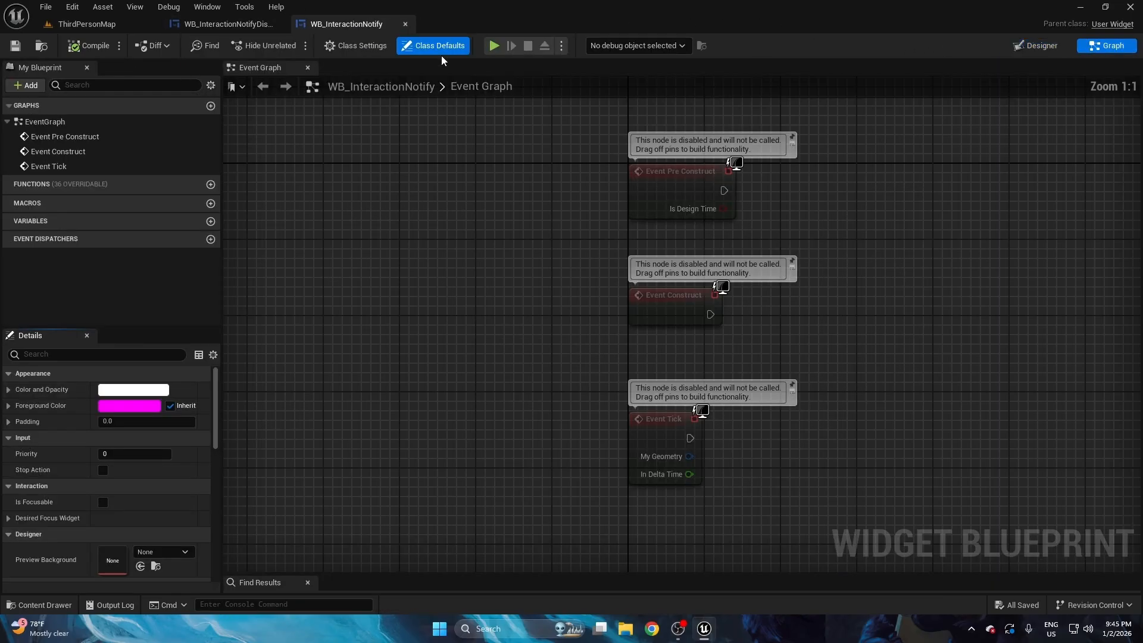
- Add a variable named Item Name of type Text to WB_InteractionNotify
click(210, 222)
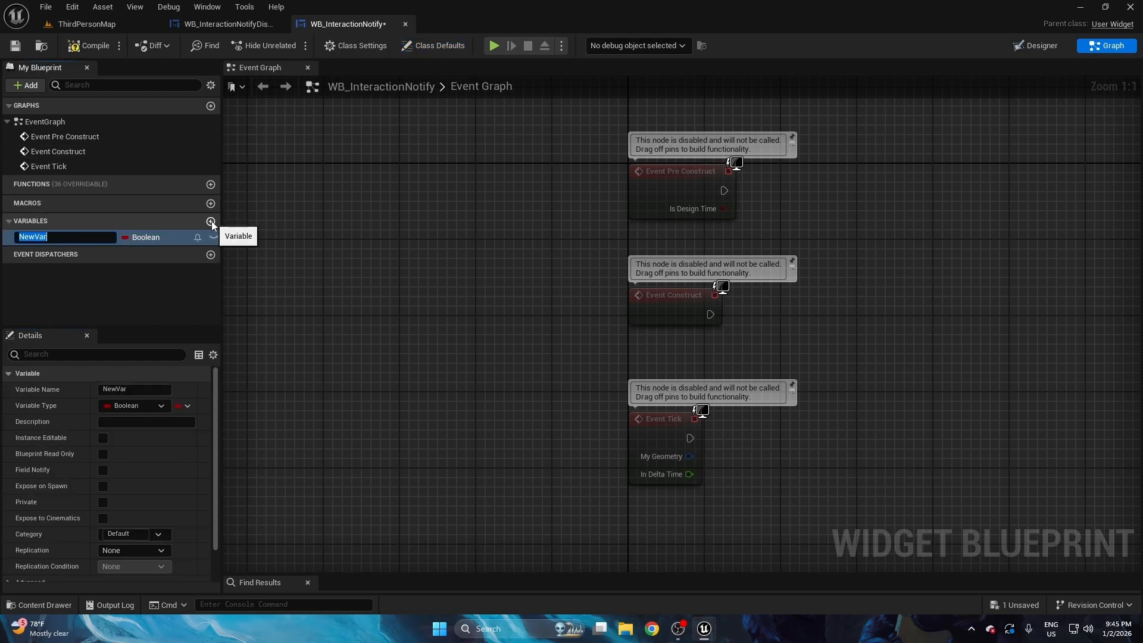
text(Item Name)
key(Return)
click(156, 237)
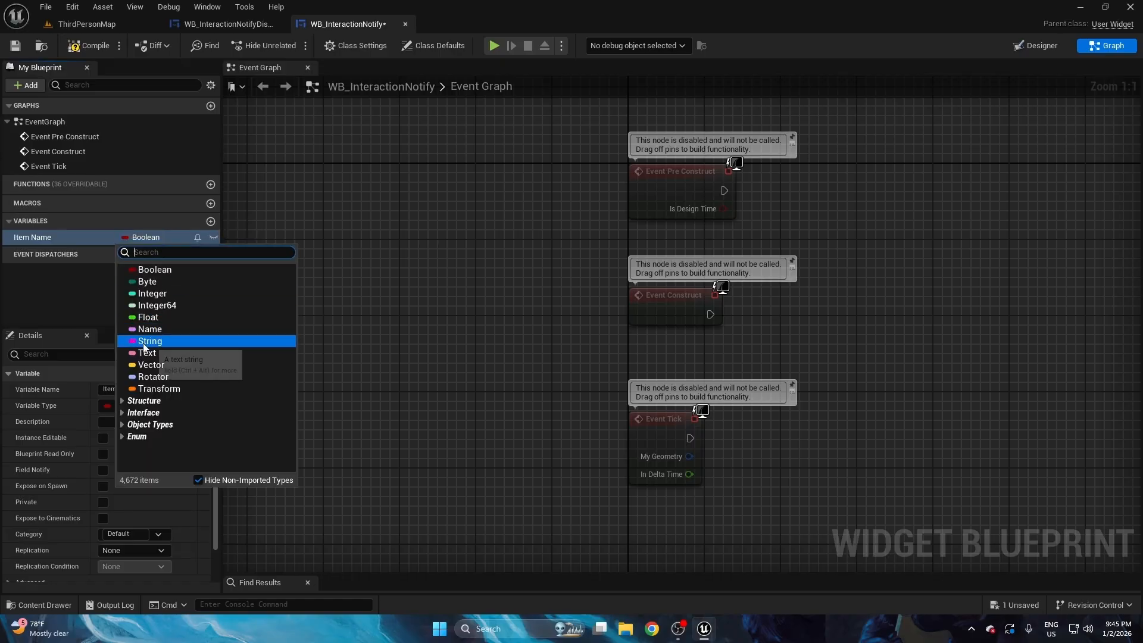
click(142, 356)
- Make the Item Name variable Instance Editable and Expose on Spawn, and save the widget
click(103, 438)
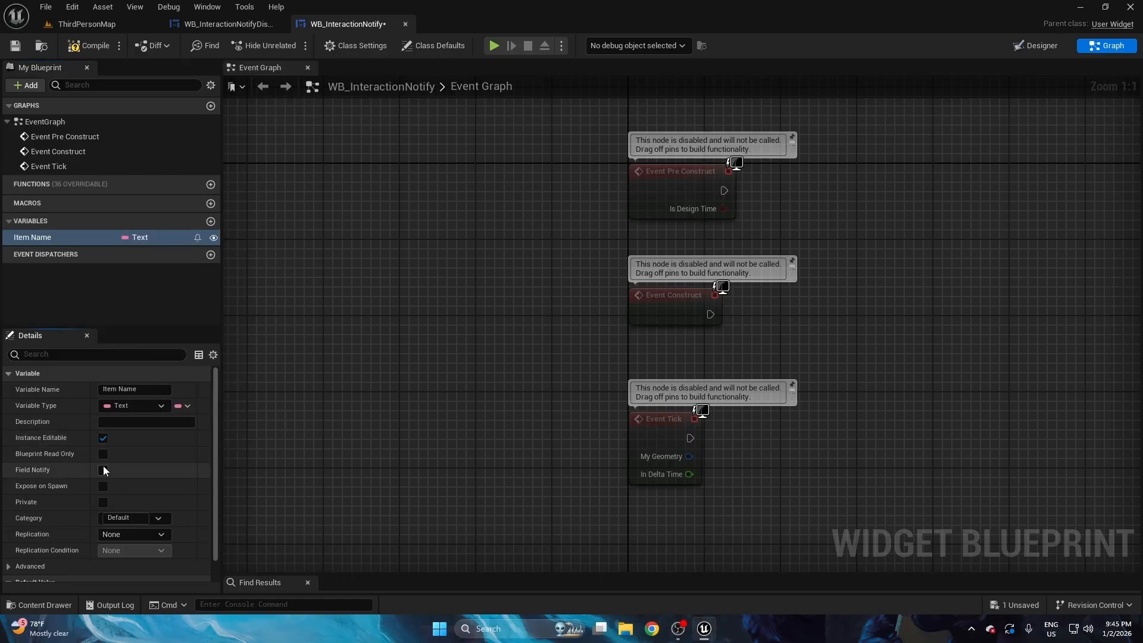
click(103, 485)
right_drag(466, 270, 403, 283)
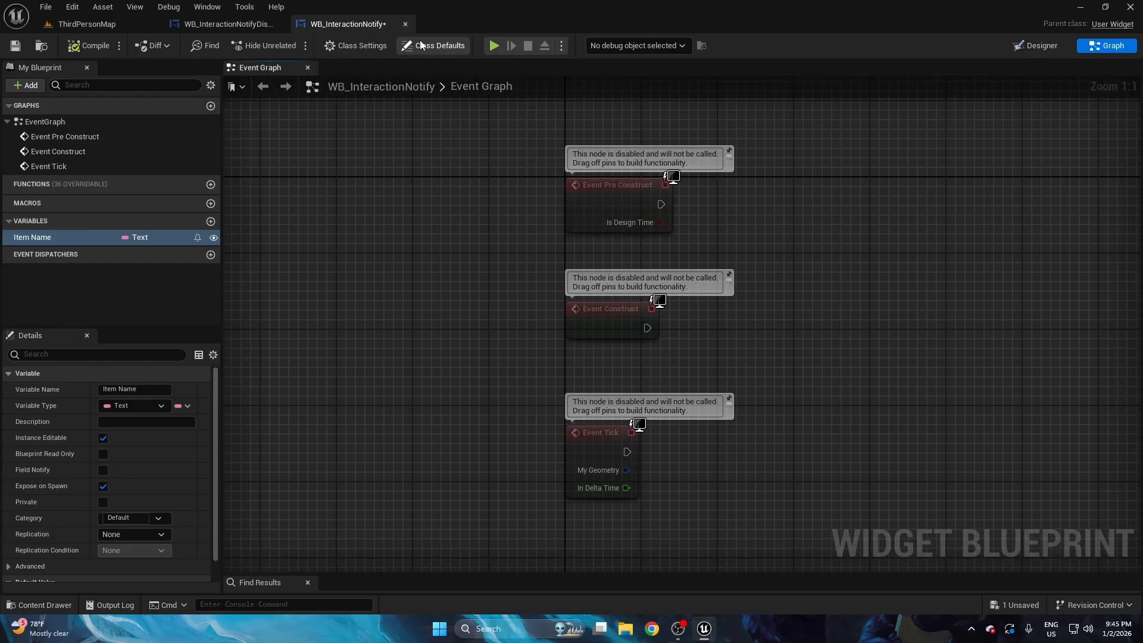
key(ctrl+s)
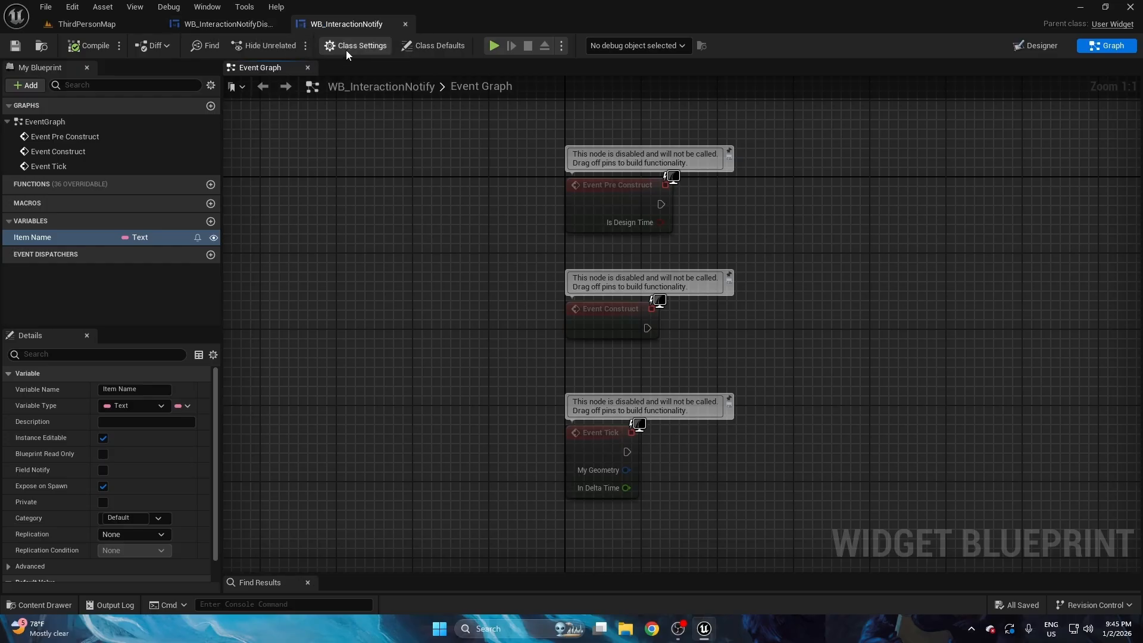
- In WB_InteractionNotifyDisplay's Add Notify to Container function, add a Create Widget node after the entry node and align it with that node
click(238, 26)
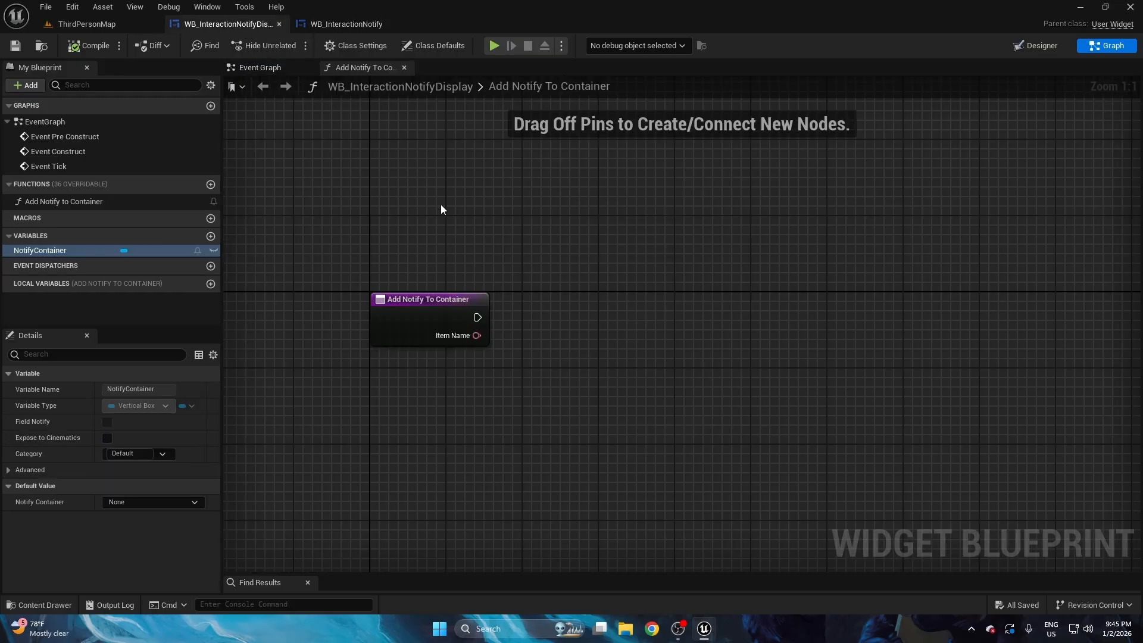
right_drag(456, 203, 390, 225)
drag(397, 322, 466, 325)
text(create wi)
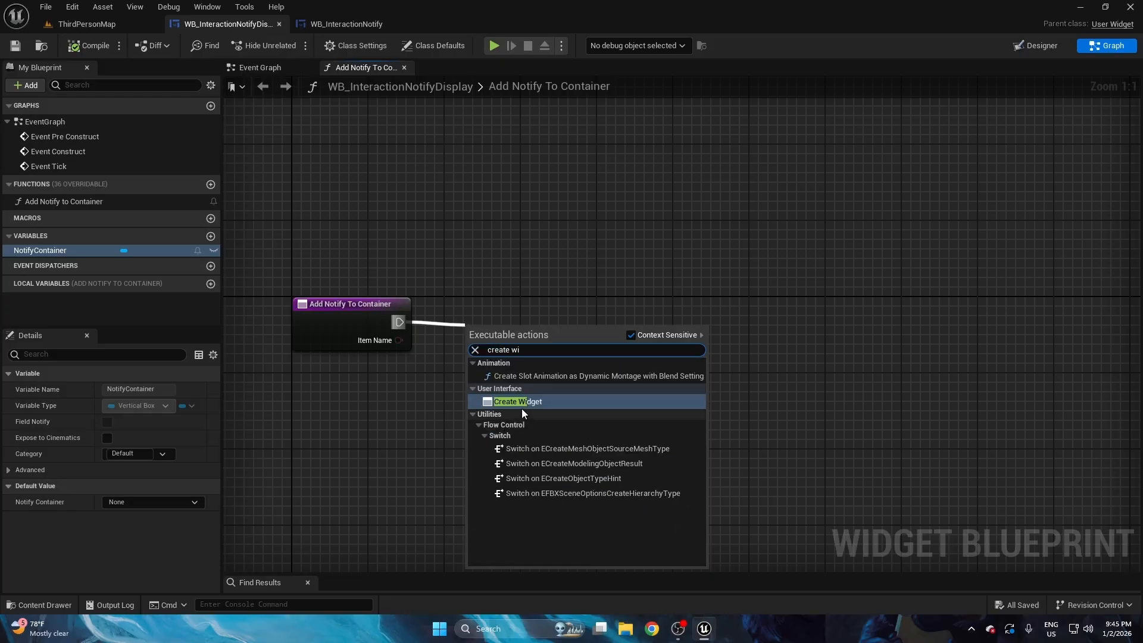
click(522, 404)
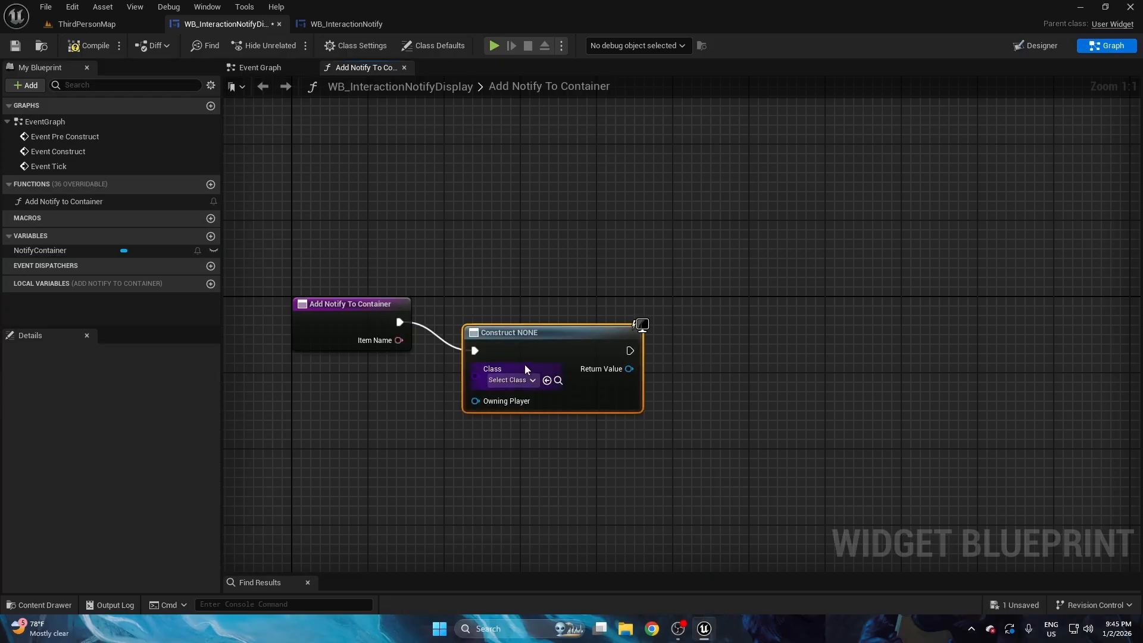
drag(506, 331, 506, 303)
- Set the Create Widget node's class to WB_InteractionNotify and connect the function's Item Name input to its Item Name pin
click(533, 351)
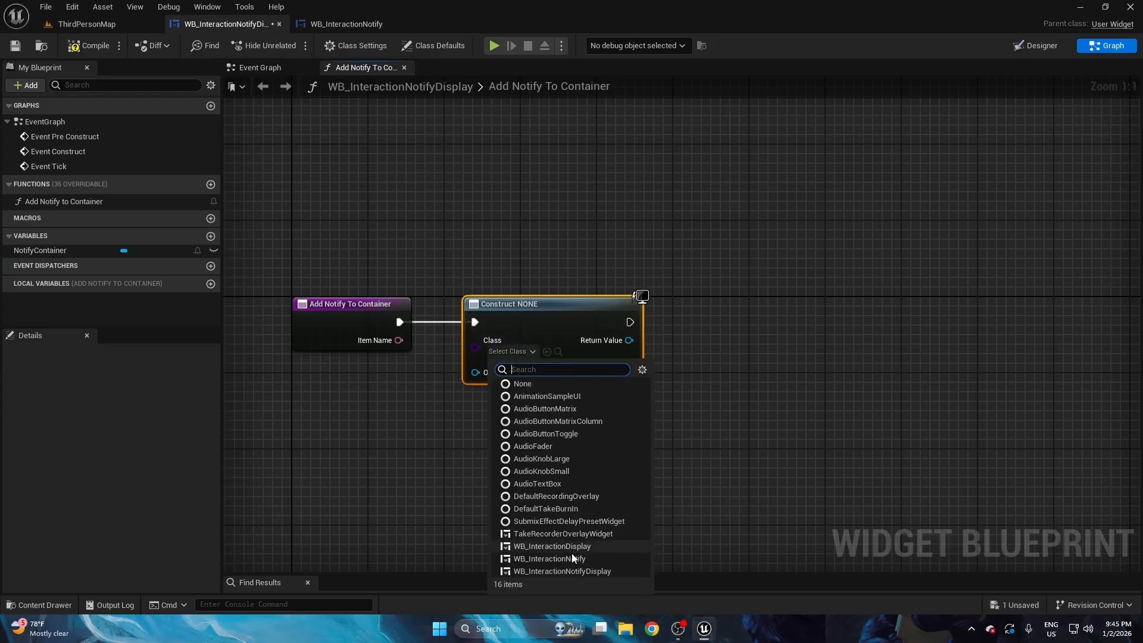
click(550, 559)
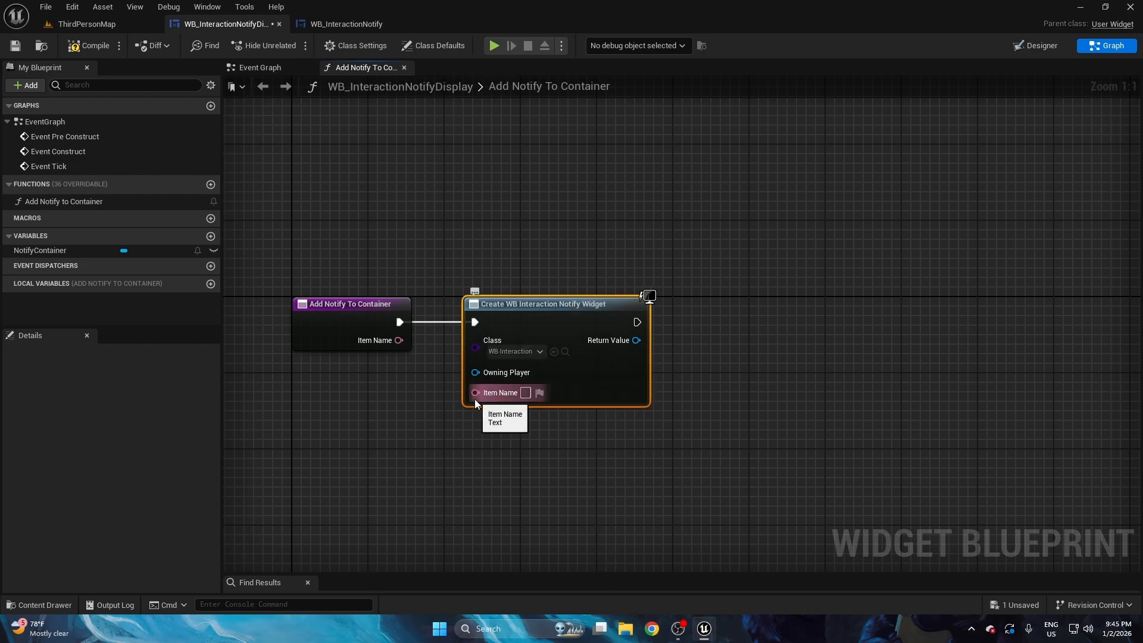
drag(475, 392, 398, 340)
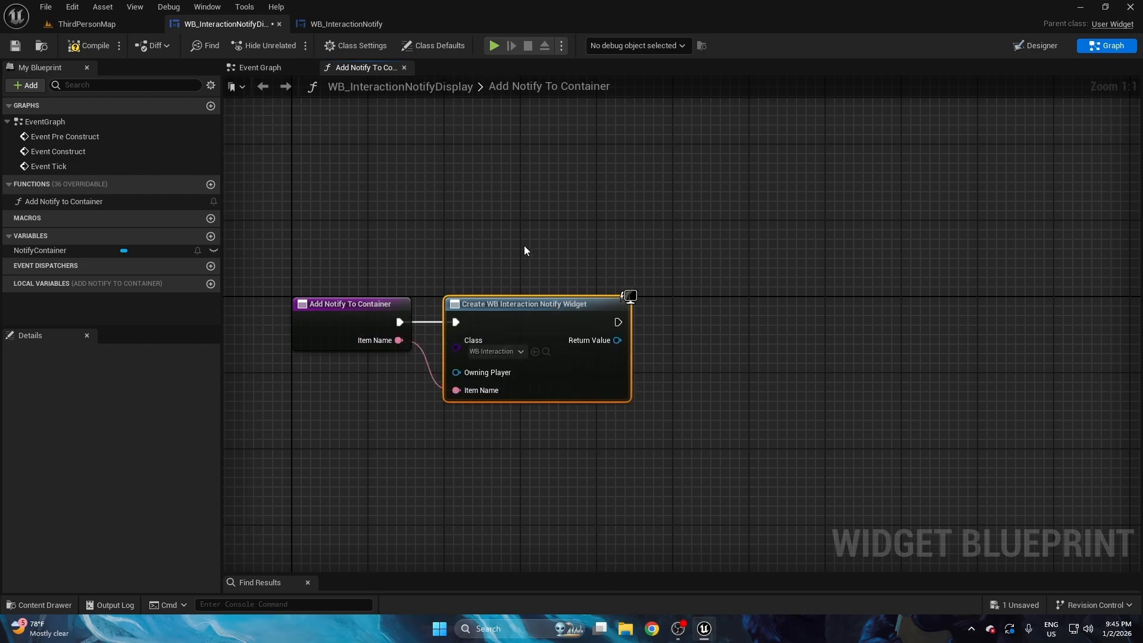
right_drag(520, 233, 448, 230)
click(449, 230)
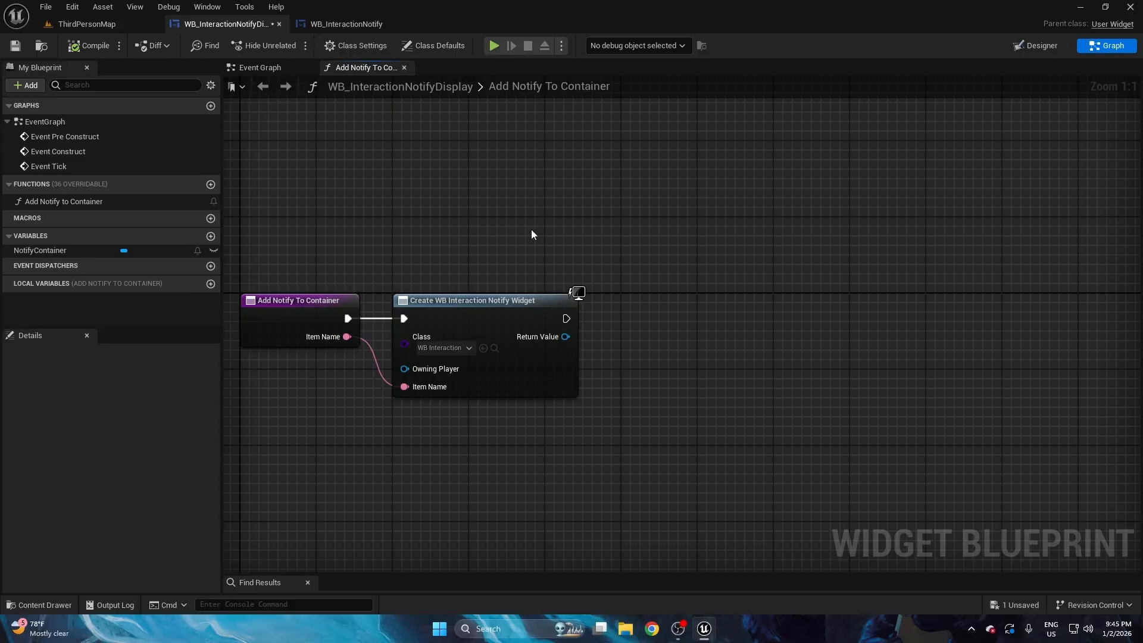
- Promote the Create Widget node's return value to a variable and delete the resulting Set node from the graph
right_drag(558, 231, 482, 235)
drag(490, 340, 569, 307)
click(615, 374)
click(608, 327)
key(Delete)
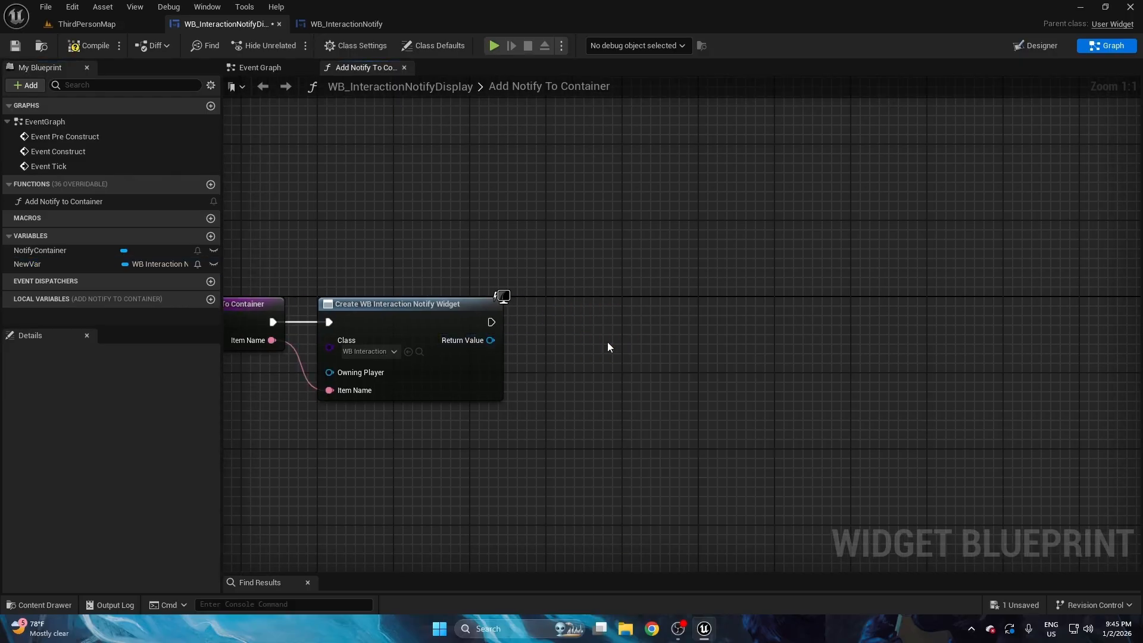
- Rename the promoted variable to Interaction Notifies
right_drag(555, 253, 582, 229)
click(63, 266)
key(F2)
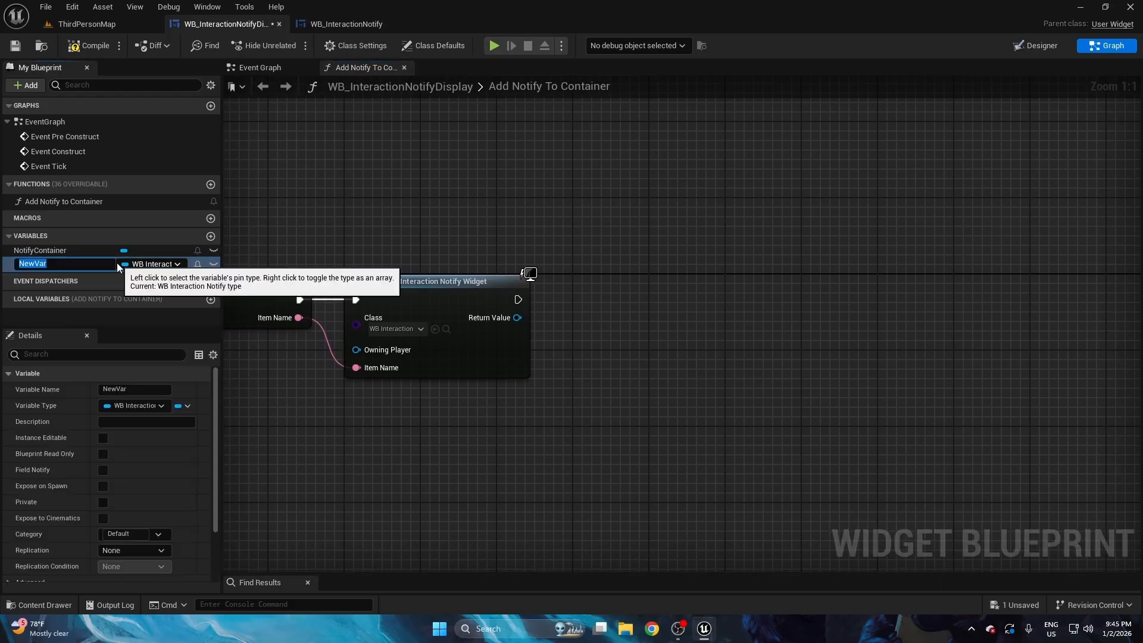
text(Interaction Notifies)
key(Return)
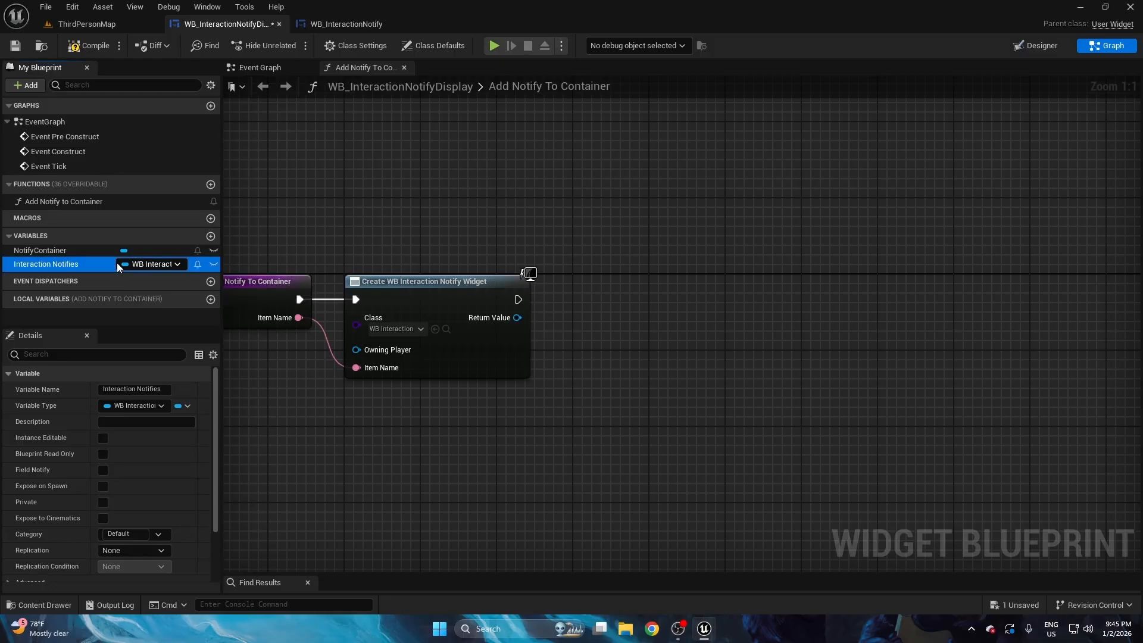
- Change the Interaction Notifies variable to an array and mark it as Private
click(187, 406)
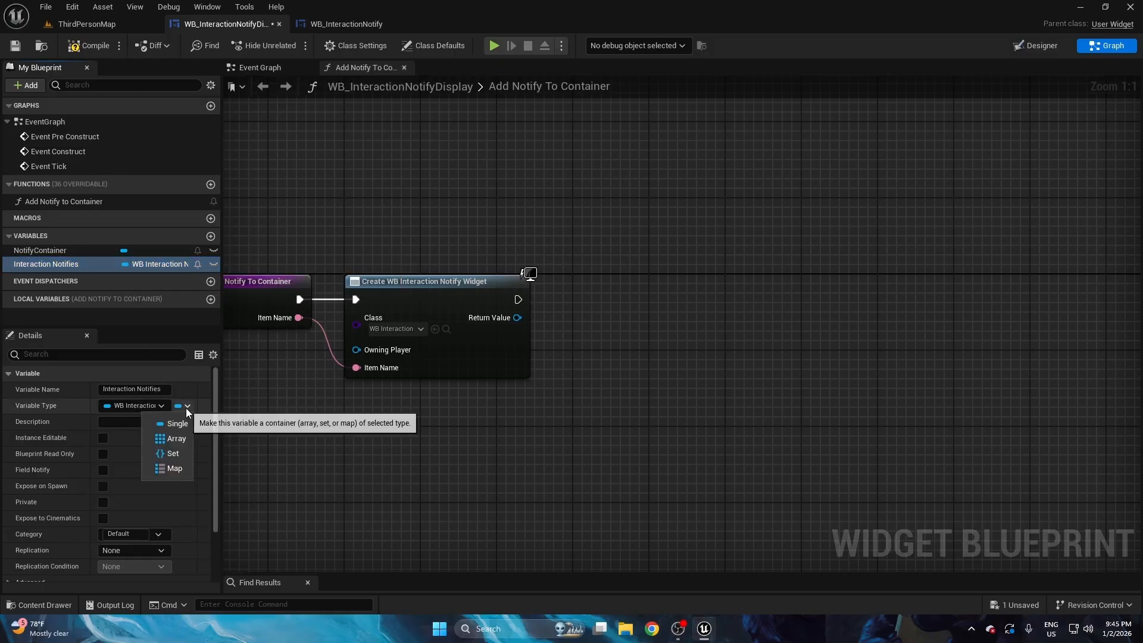
click(176, 438)
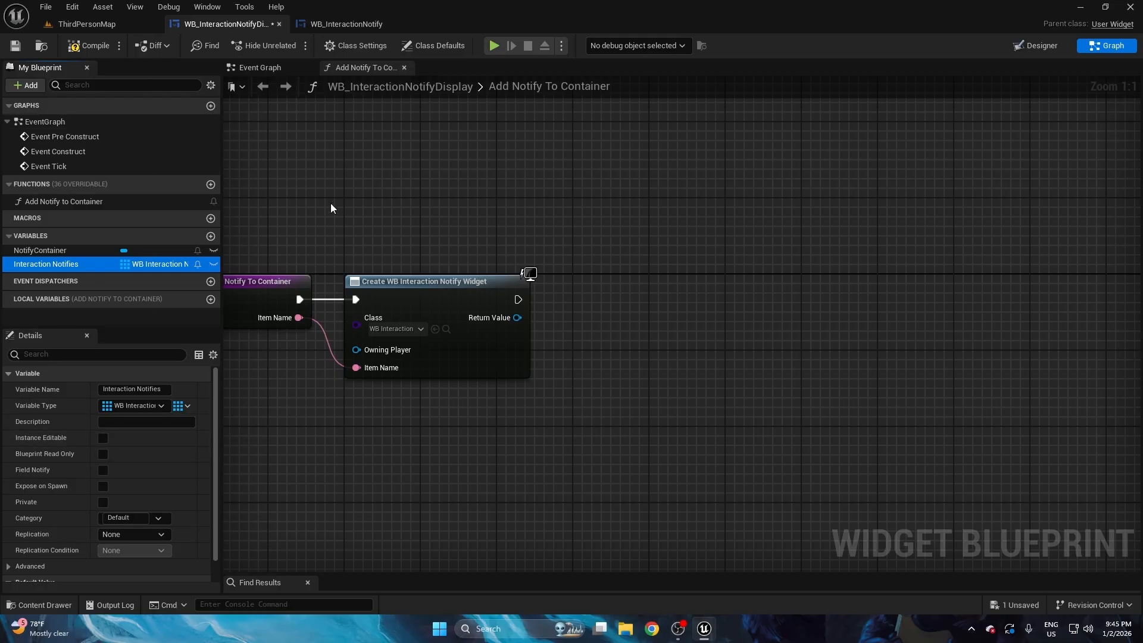
click(103, 502)
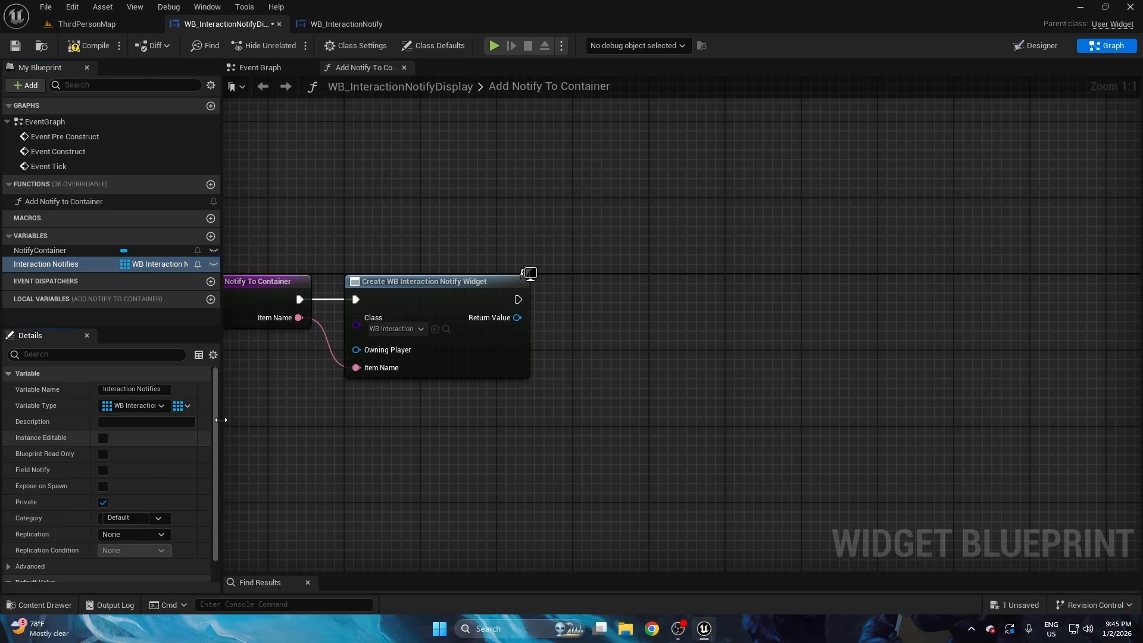
right_drag(539, 202, 509, 191)
key(F7)
- Place an Interaction Notifies getter with an array Add node after Create Widget, adding the created widget to the array
click(73, 265)
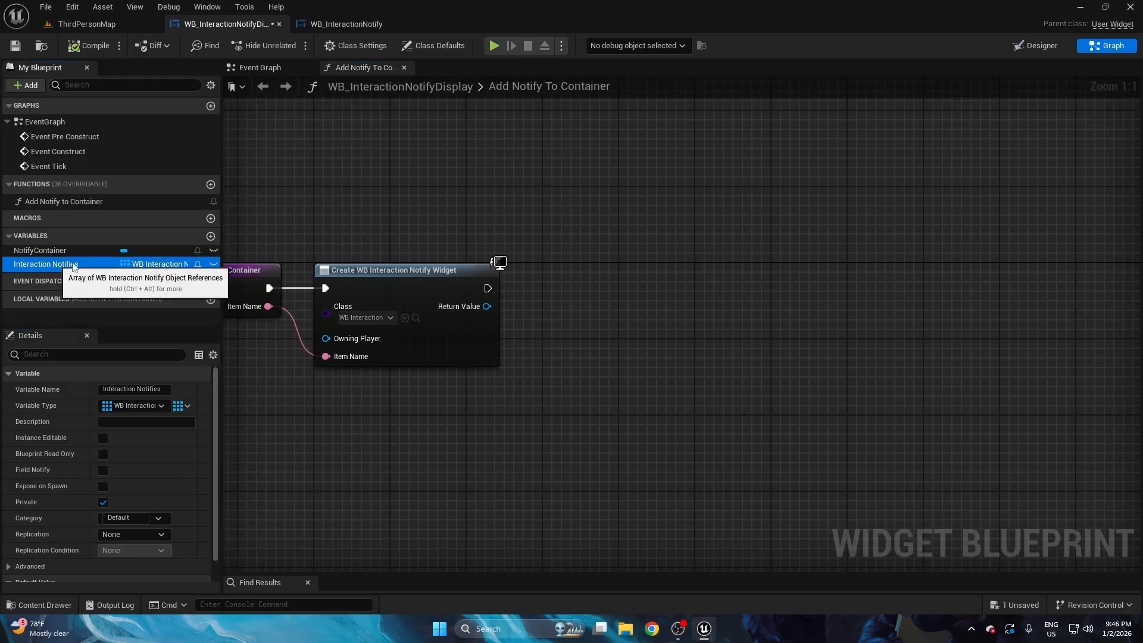
ctrl+drag(73, 265, 540, 274)
drag(620, 284, 577, 300)
text(add)
click(691, 352)
ctrl+click(574, 289)
click(562, 254)
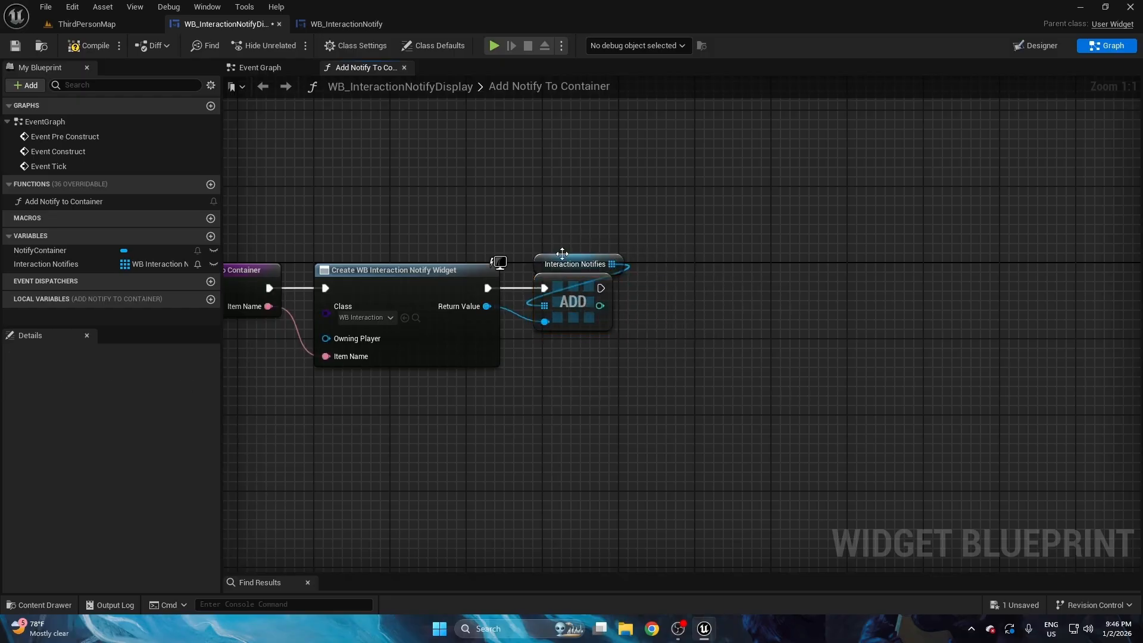
drag(543, 226, 569, 264)
right_drag(540, 216, 586, 215)
key(F7)
drag(305, 214, 300, 346)
click(377, 190)
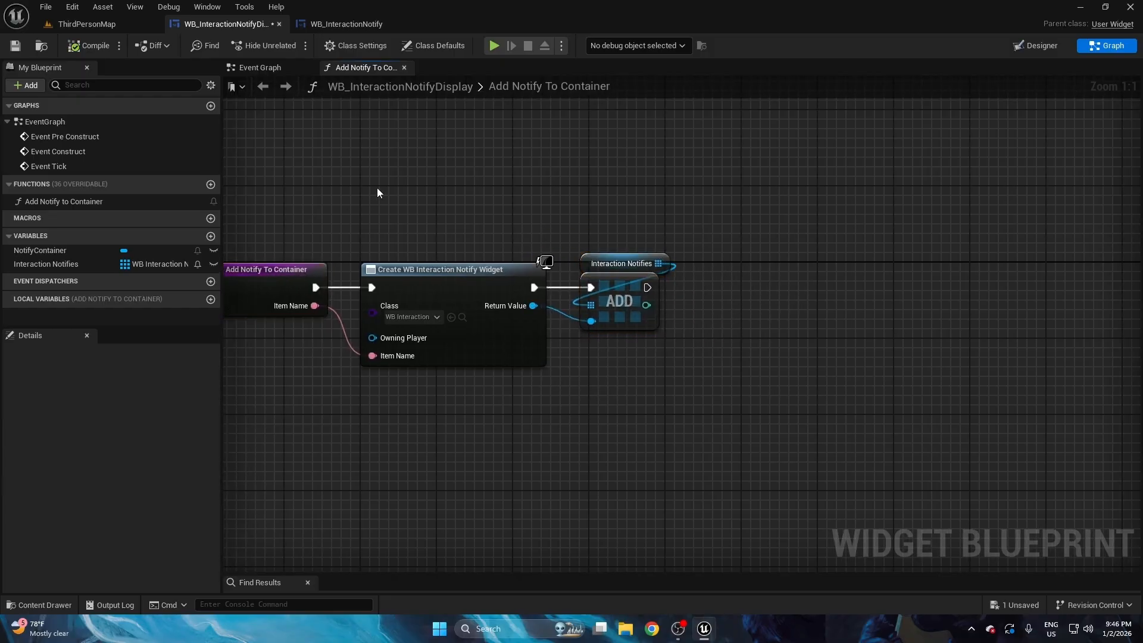
right_drag(558, 231, 519, 246)
click(575, 277)
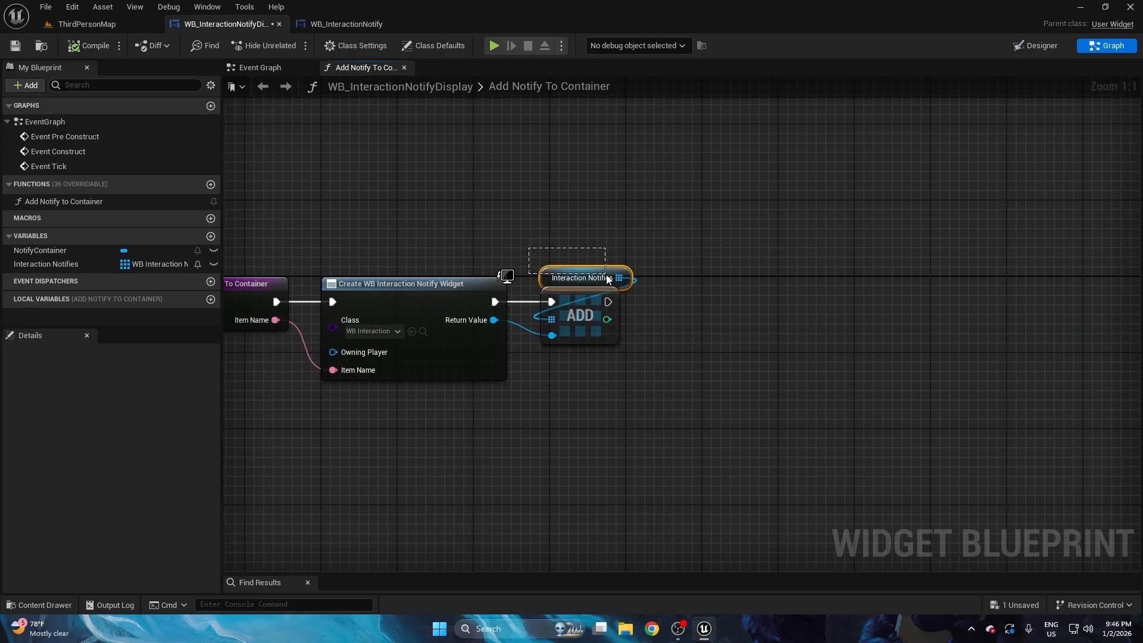
right_drag(693, 256, 544, 244)
click(525, 255)
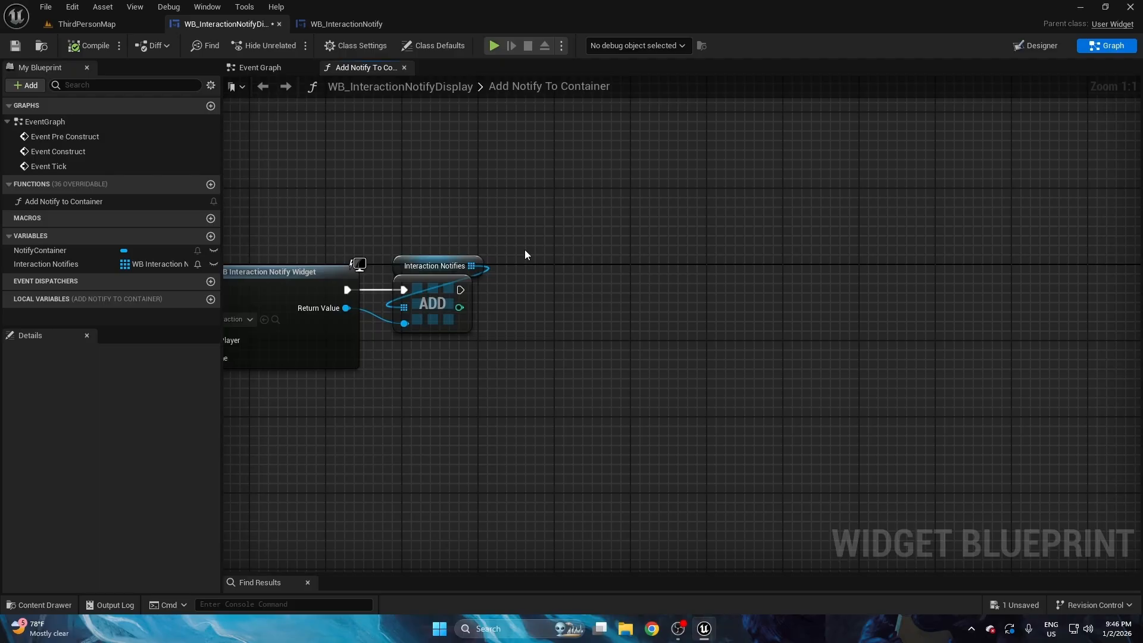
- Place a Notify Container getter with an Add Child to Vertical Box node, and run it after the array Add node
right_drag(584, 254, 534, 268)
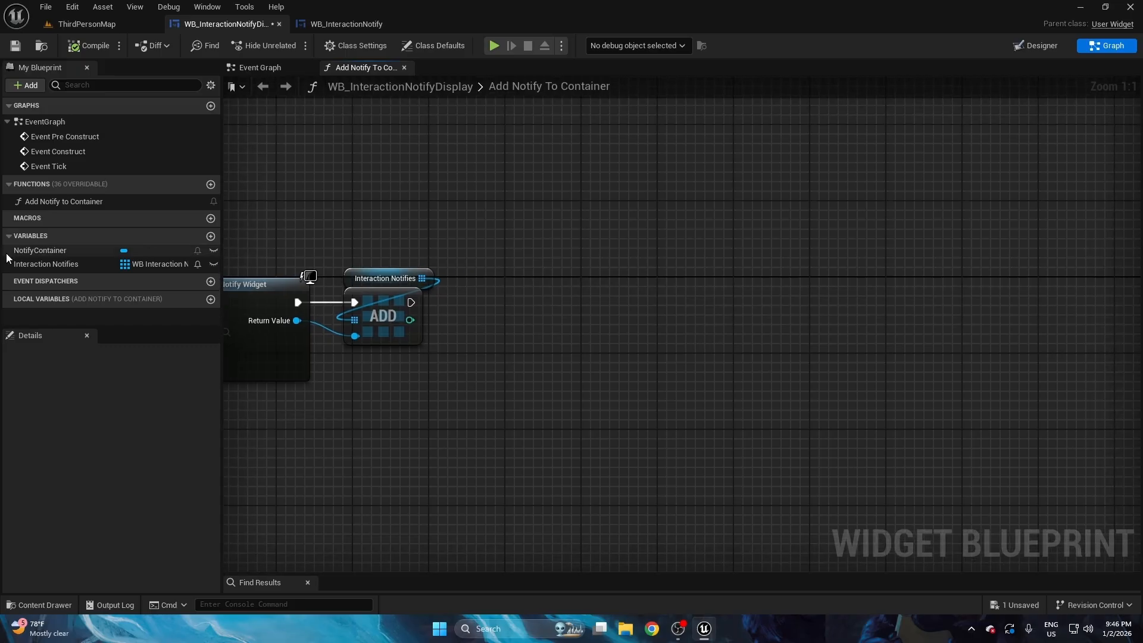
ctrl+drag(36, 250, 573, 281)
text(add c)
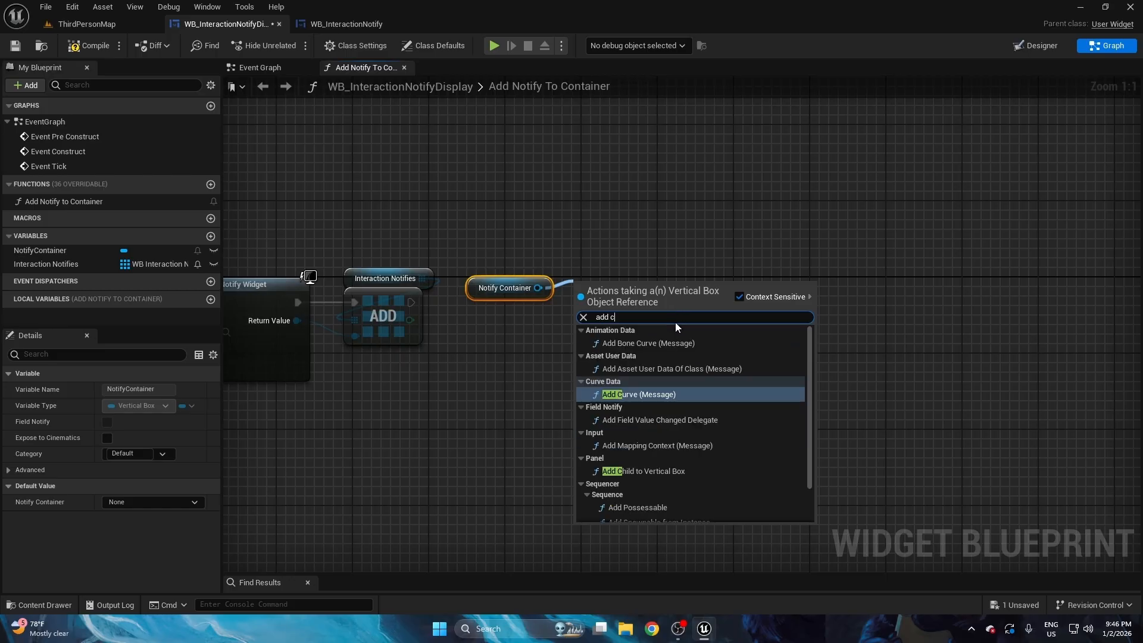
text(hil)
click(637, 352)
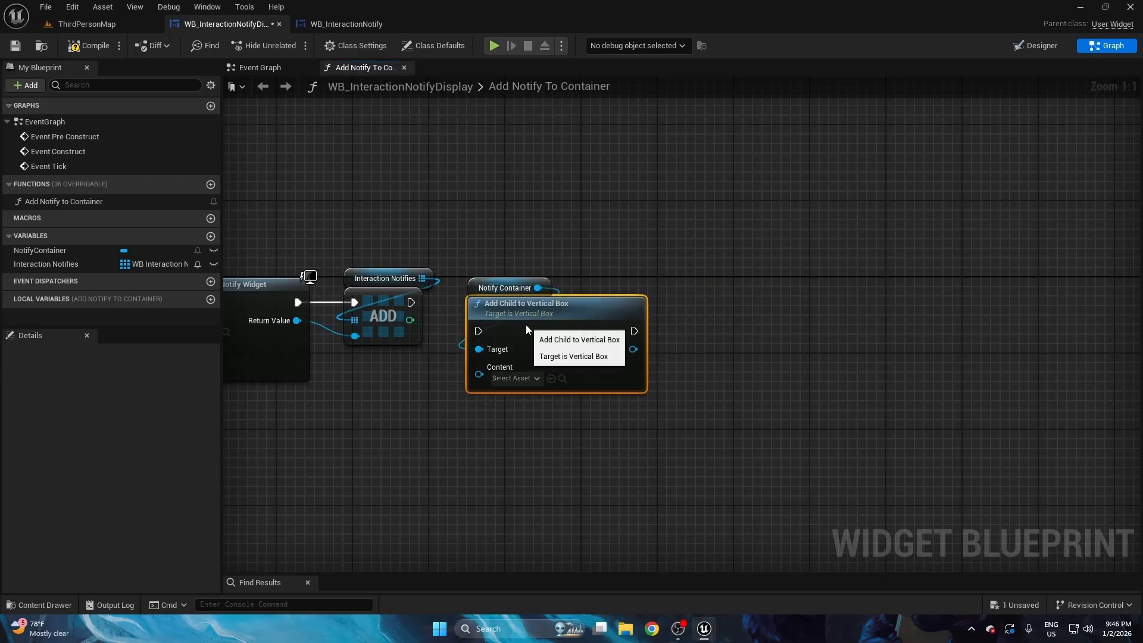
right_drag(480, 227, 577, 221)
drag(577, 221, 599, 297)
drag(508, 297, 619, 281)
click(433, 364)
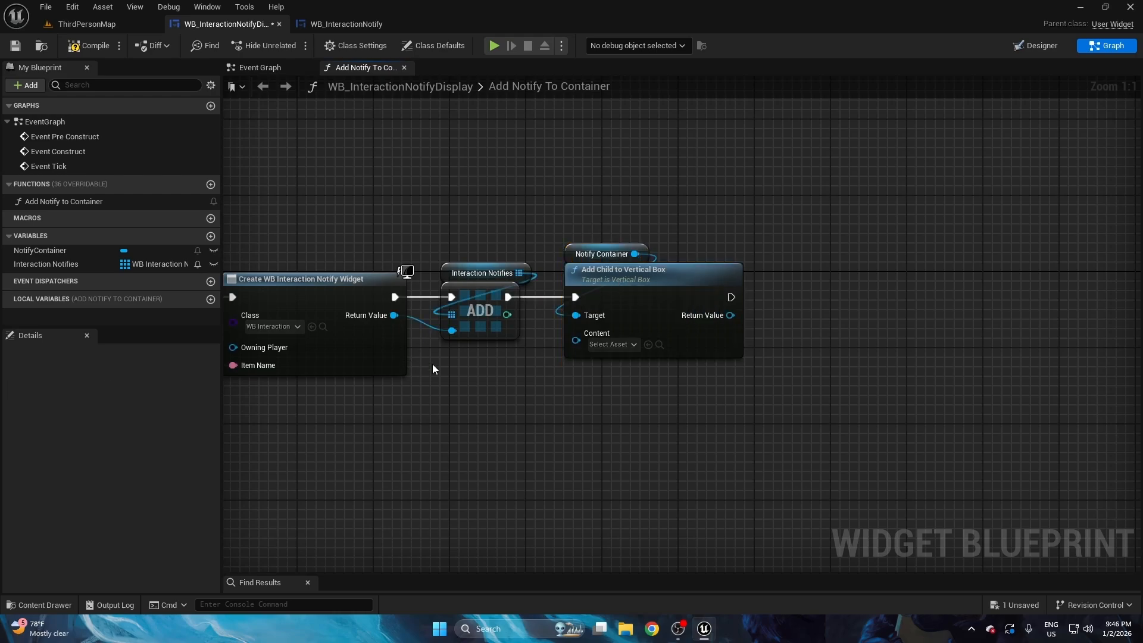
- Connect the created widget's return value to the Add Child node's Content pin, routing the wire below the array Add node with two reroute points
right_drag(432, 363, 502, 360)
drag(464, 312, 606, 357)
double_click(618, 331)
double_click(541, 347)
drag(518, 355, 528, 355)
click(606, 206)
right_drag(606, 204, 551, 213)
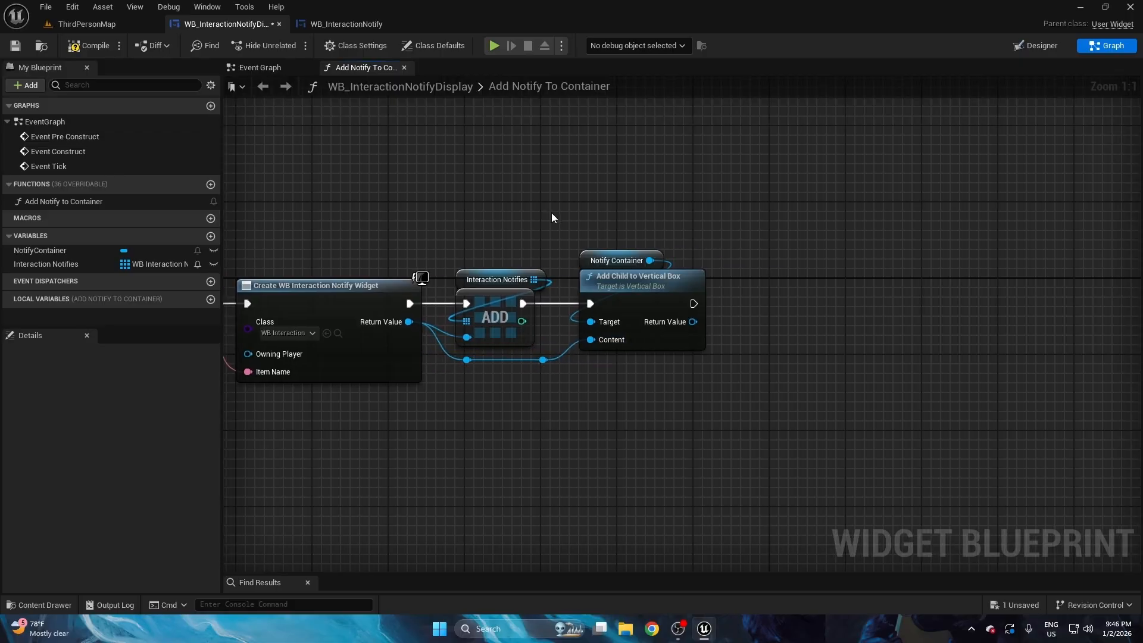
right_drag(769, 267, 640, 266)
drag(509, 213, 551, 289)
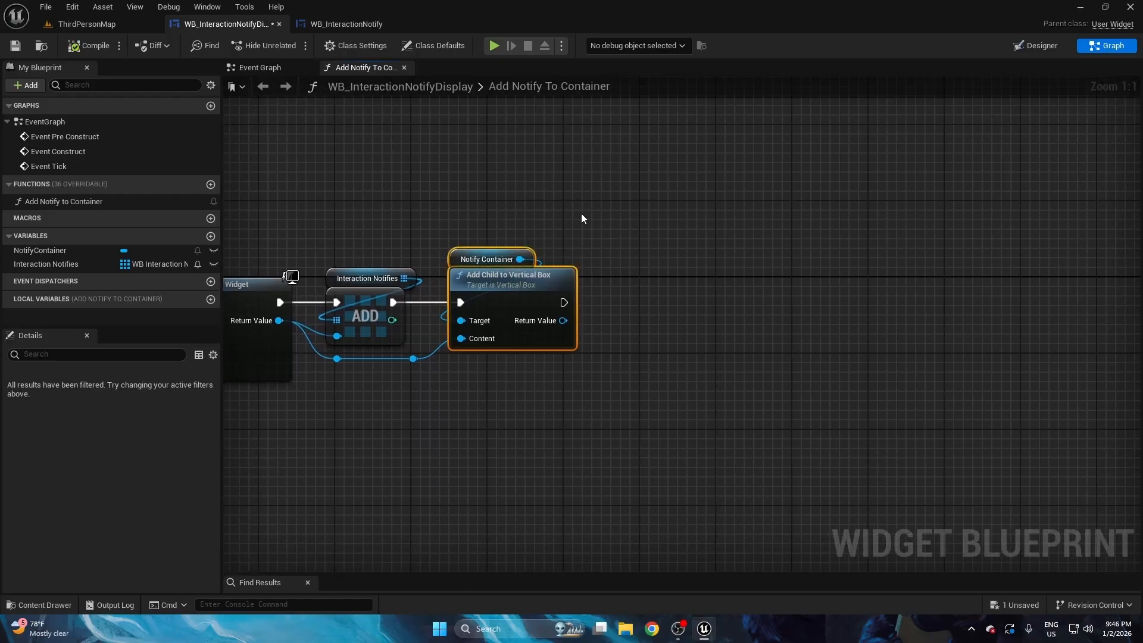
click(581, 213)
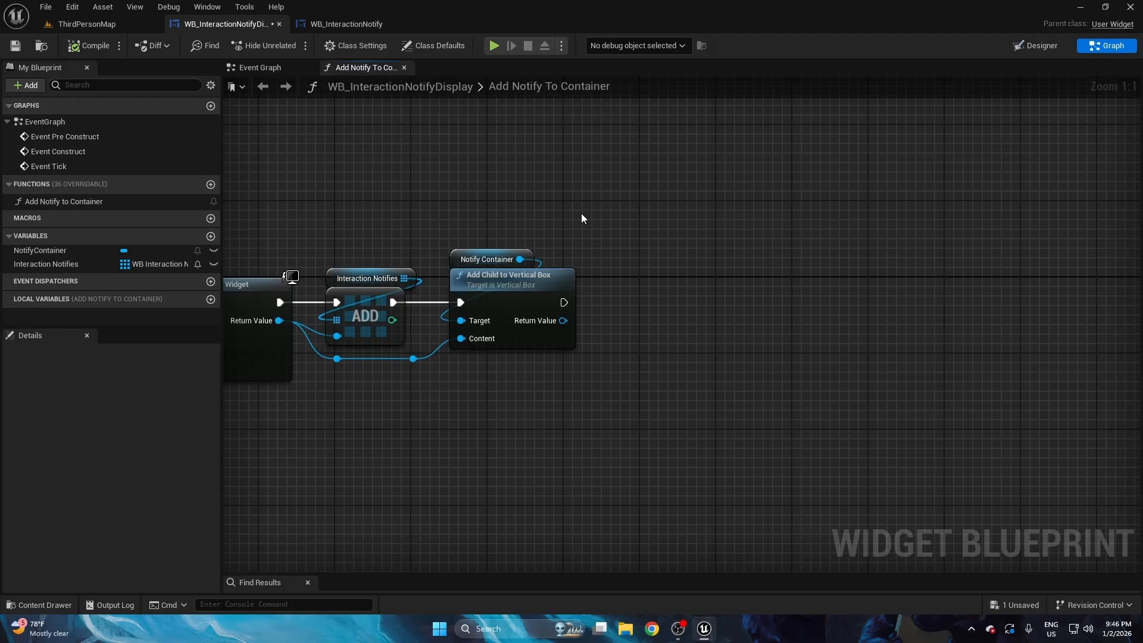
- Add a Set Timer by Function Name node after Add Child to Vertical Box, with the function name Remove Notify From Container
right_drag(581, 213, 516, 193)
drag(500, 284, 576, 274)
text(set tim)
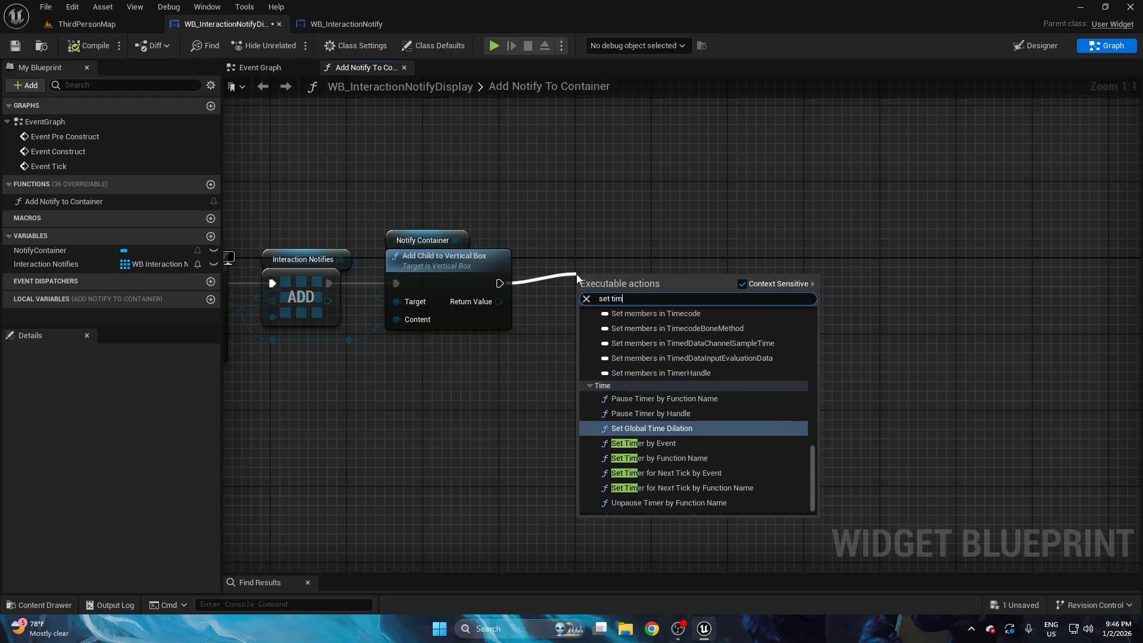
text(er by)
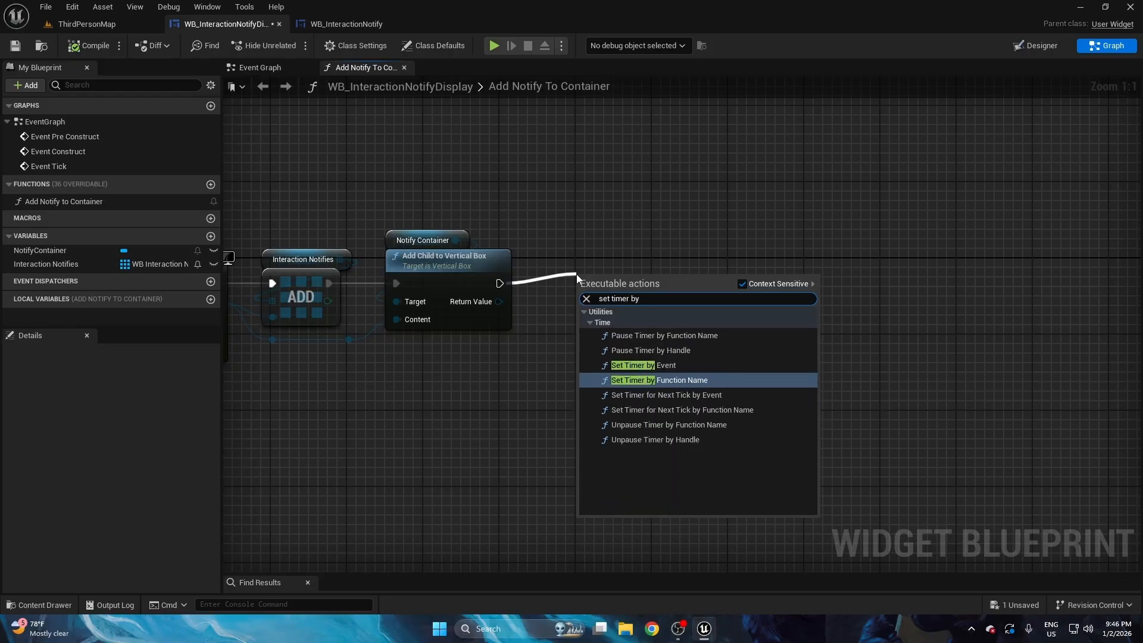
click(640, 380)
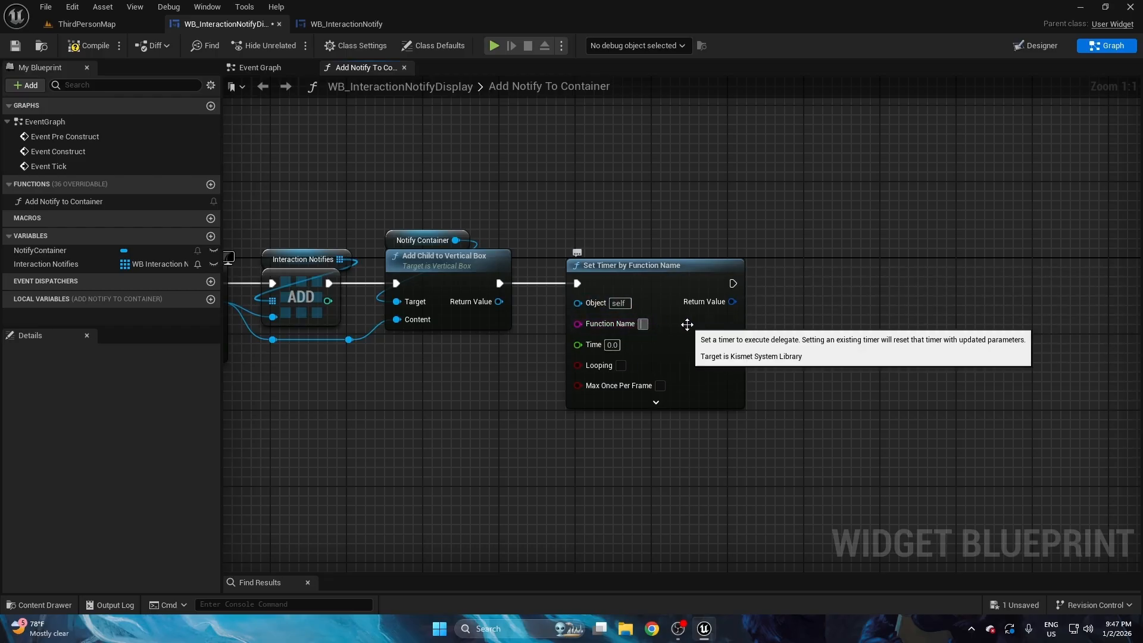
text(emove)
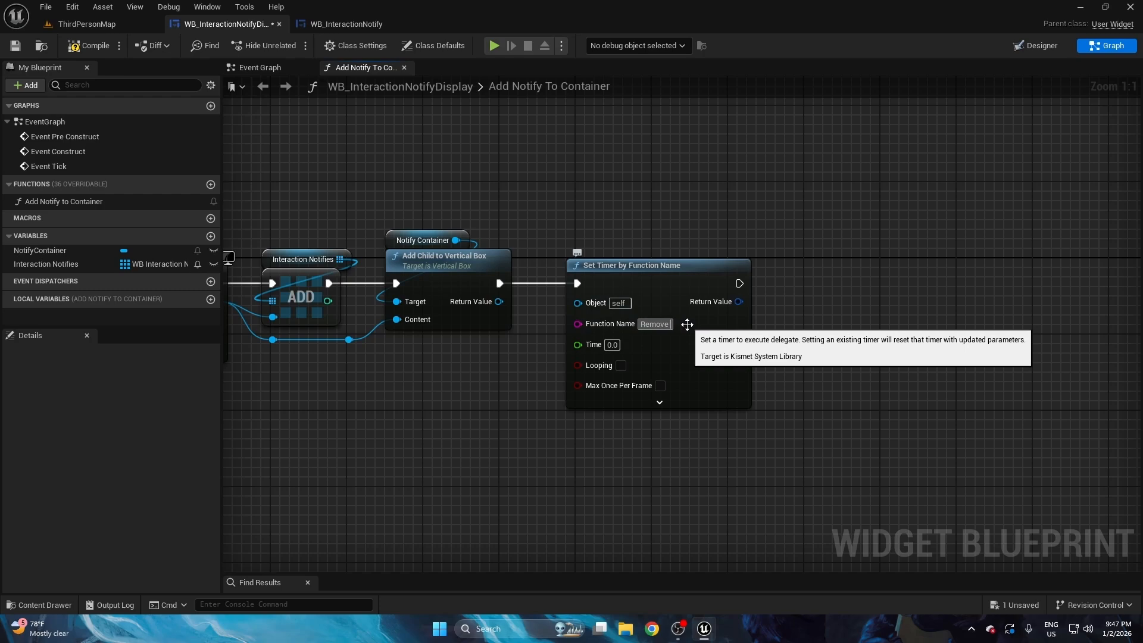
text( Notify From)
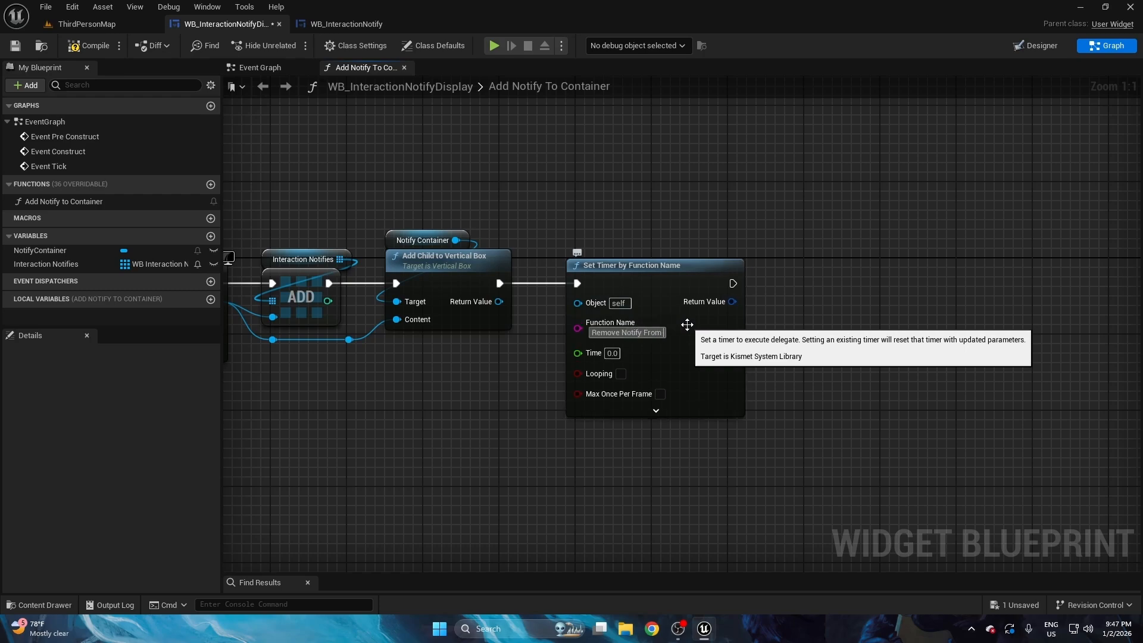
text( Container)
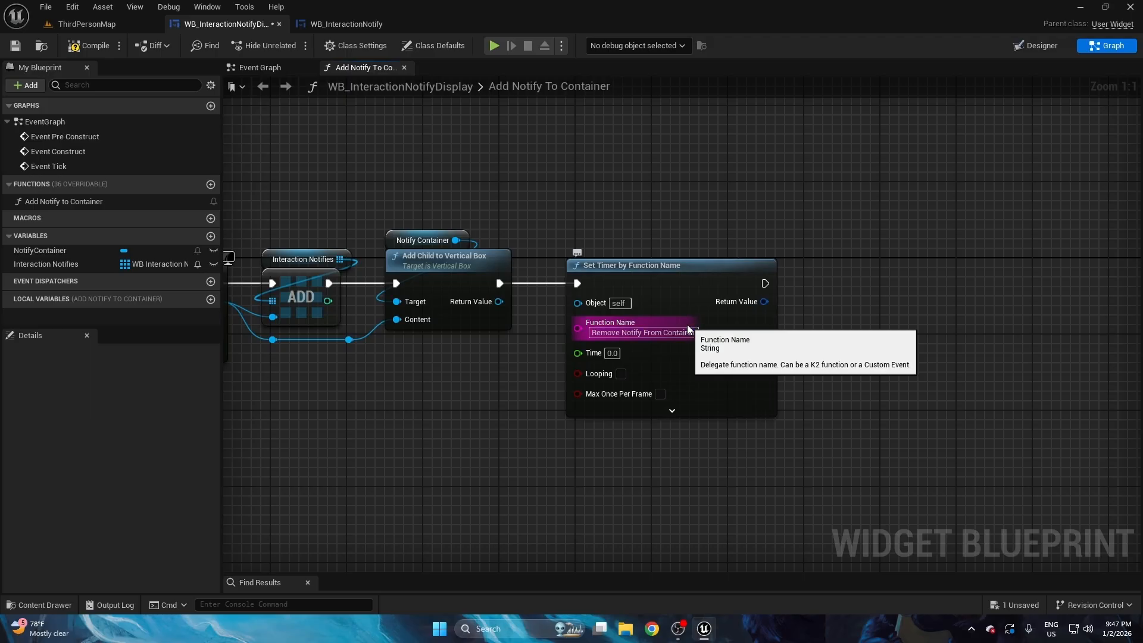
click(671, 201)
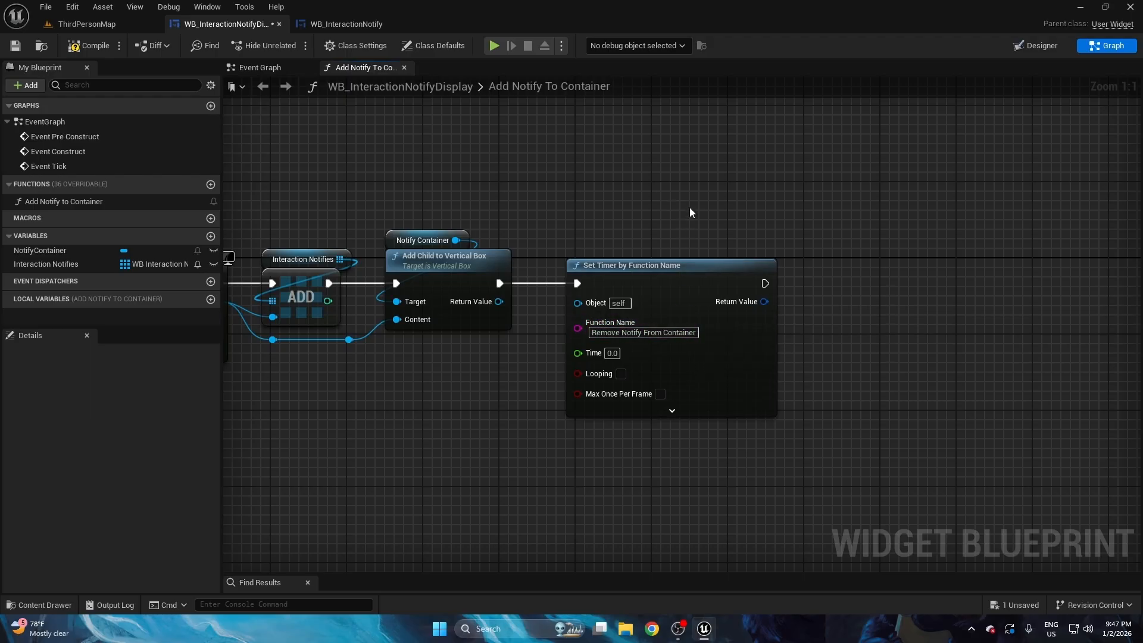
- Set the timer node's Time to 3.0, enable Looping, and adjust the node's position
right_drag(689, 207, 677, 199)
click(600, 346)
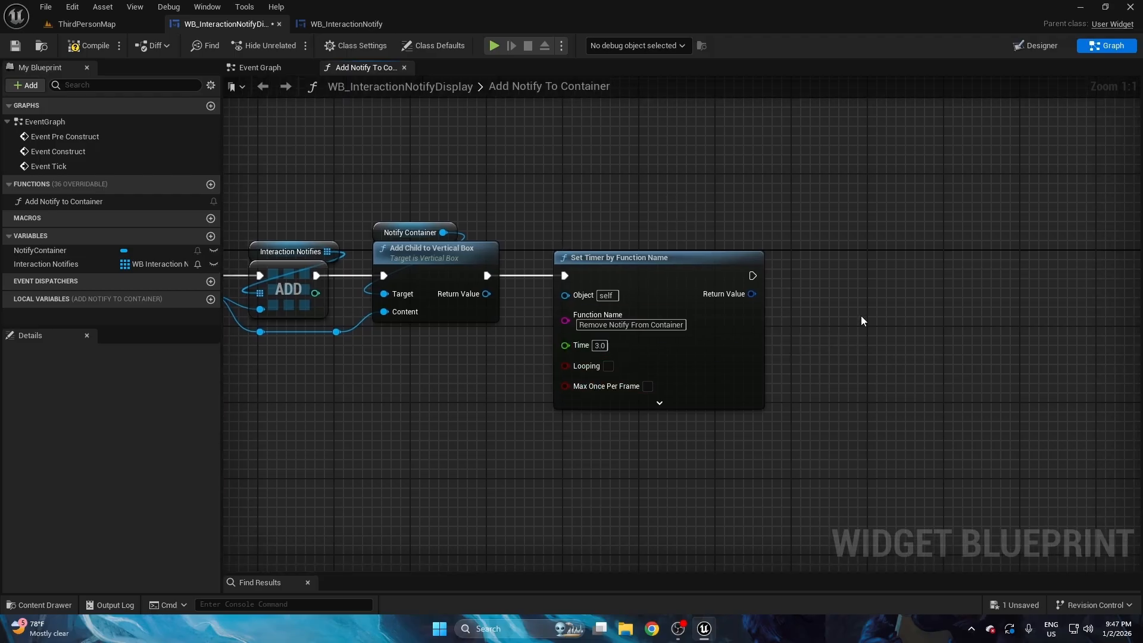
right_drag(861, 316, 835, 274)
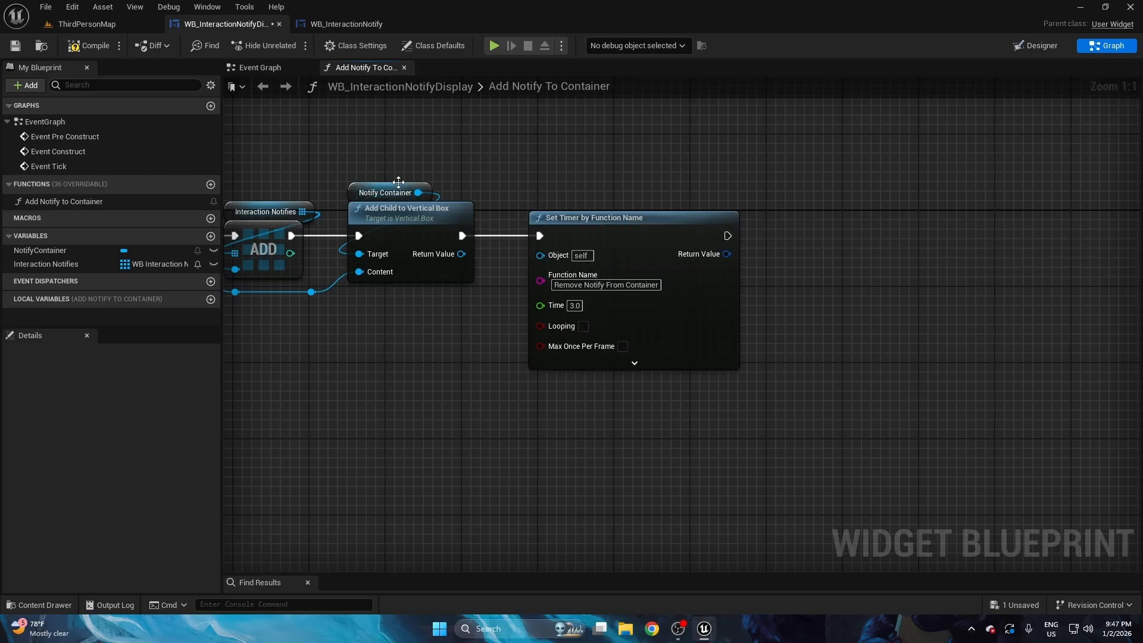
click(587, 325)
right_drag(756, 184, 634, 191)
drag(527, 245, 518, 244)
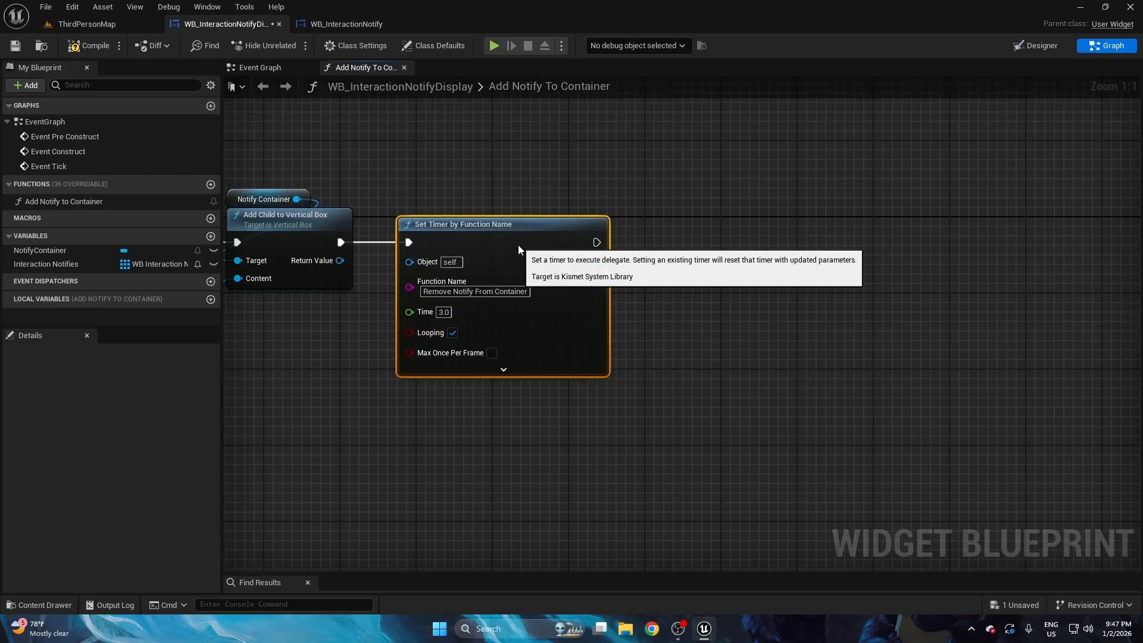
- Add a Return Node after the Set Timer by Function Name node and align it with that node
drag(597, 241, 653, 245)
text(return)
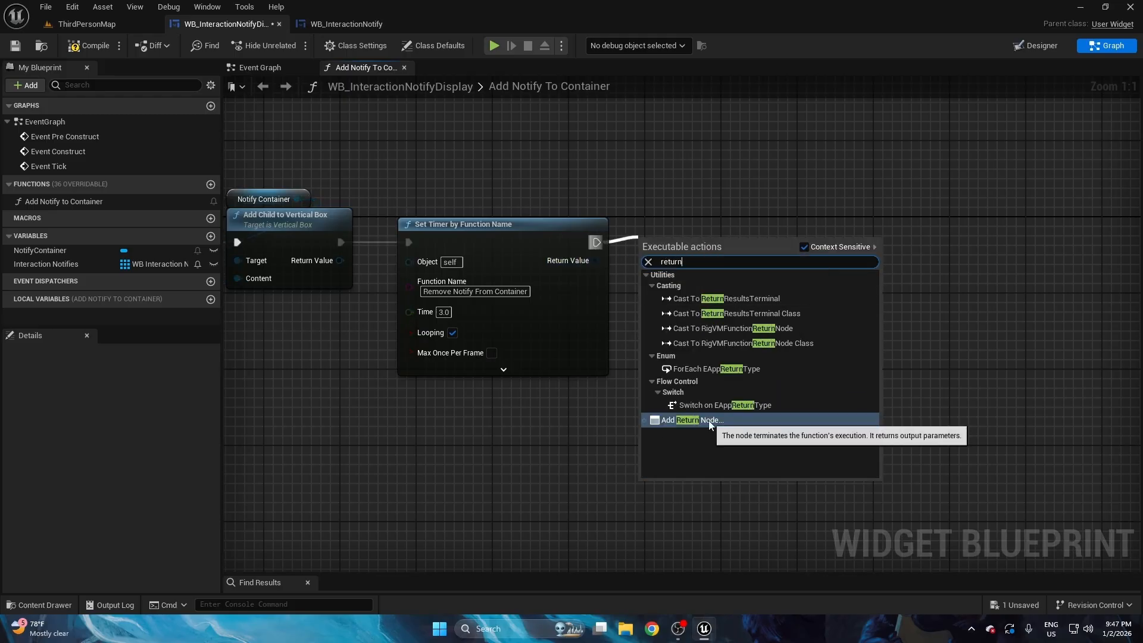
click(690, 420)
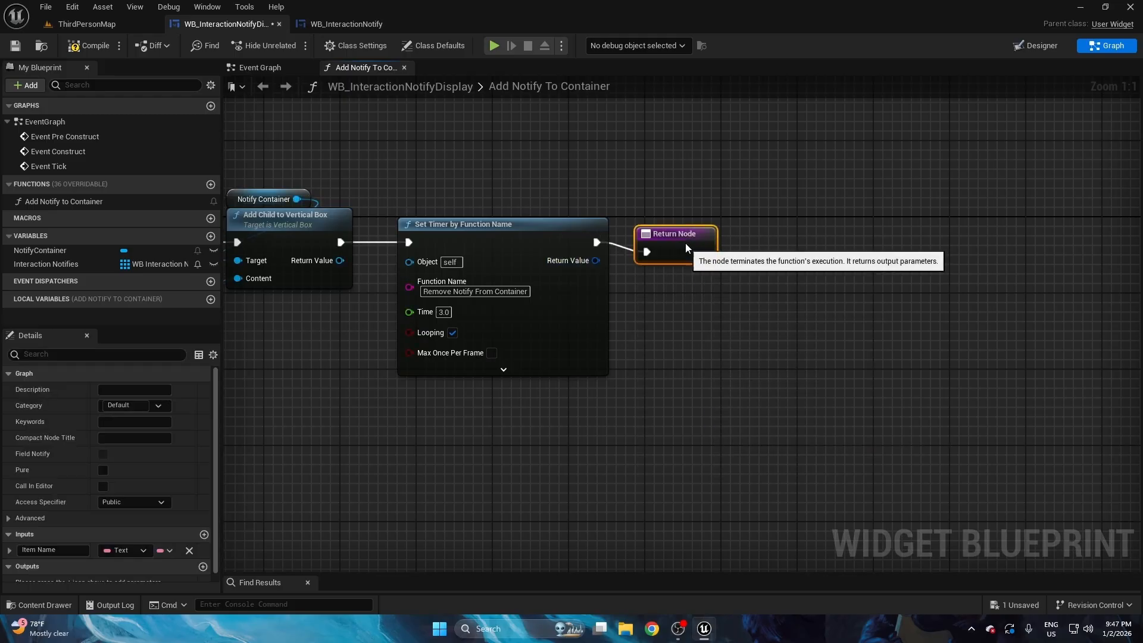
right_drag(464, 156, 660, 161)
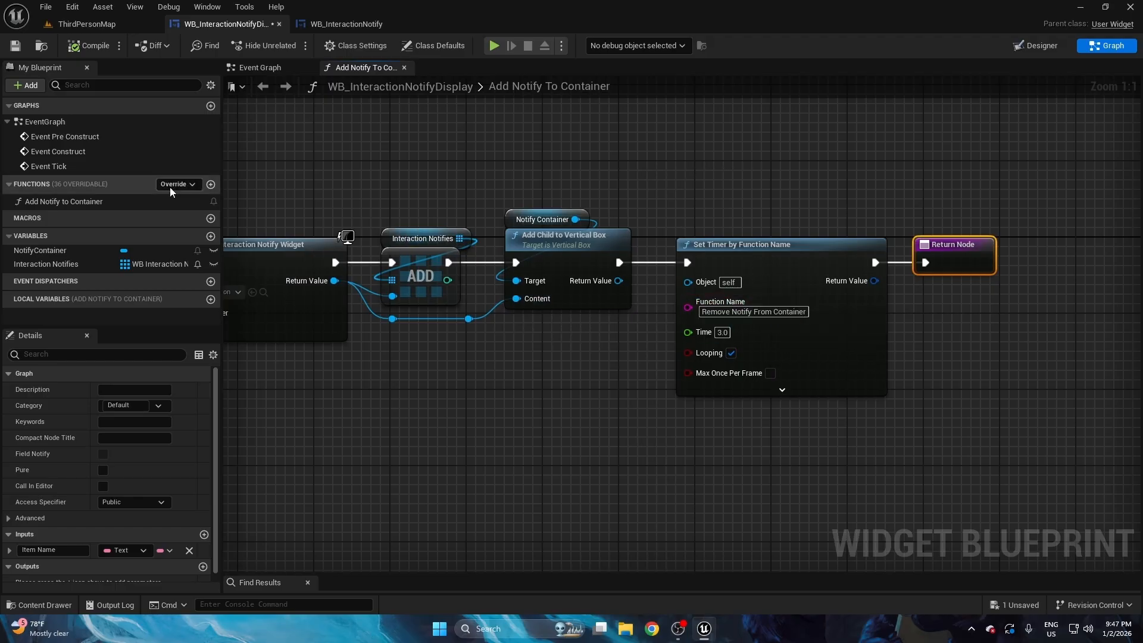
- Create a new function named Remove Notify From Container and open its graph
click(210, 184)
text(Remove Notify From Container)
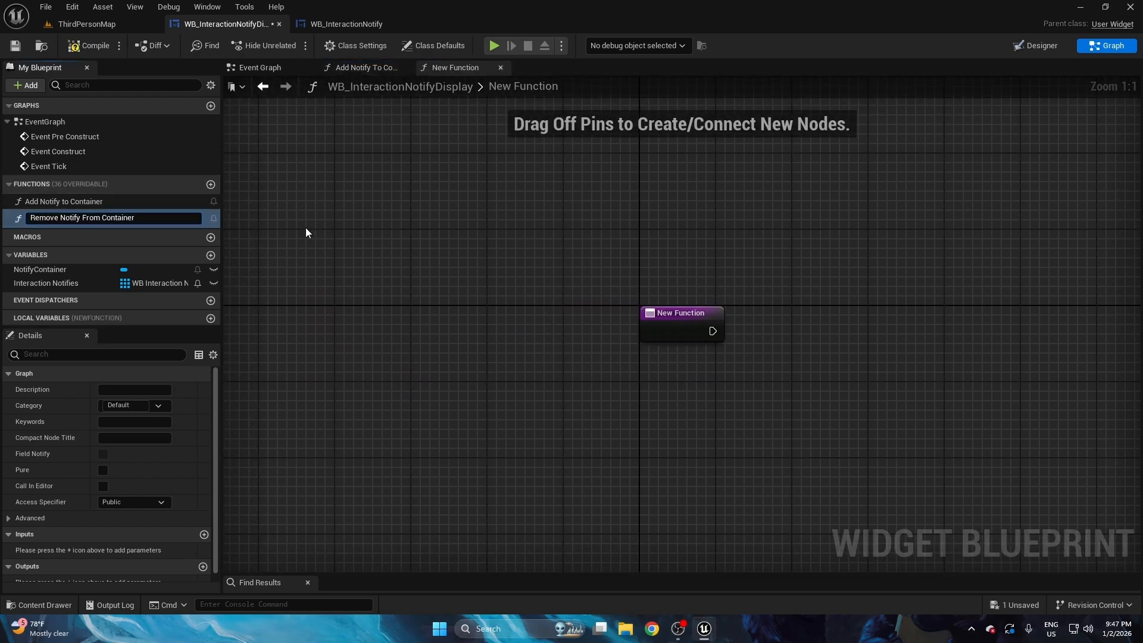
key(Return)
click(361, 67)
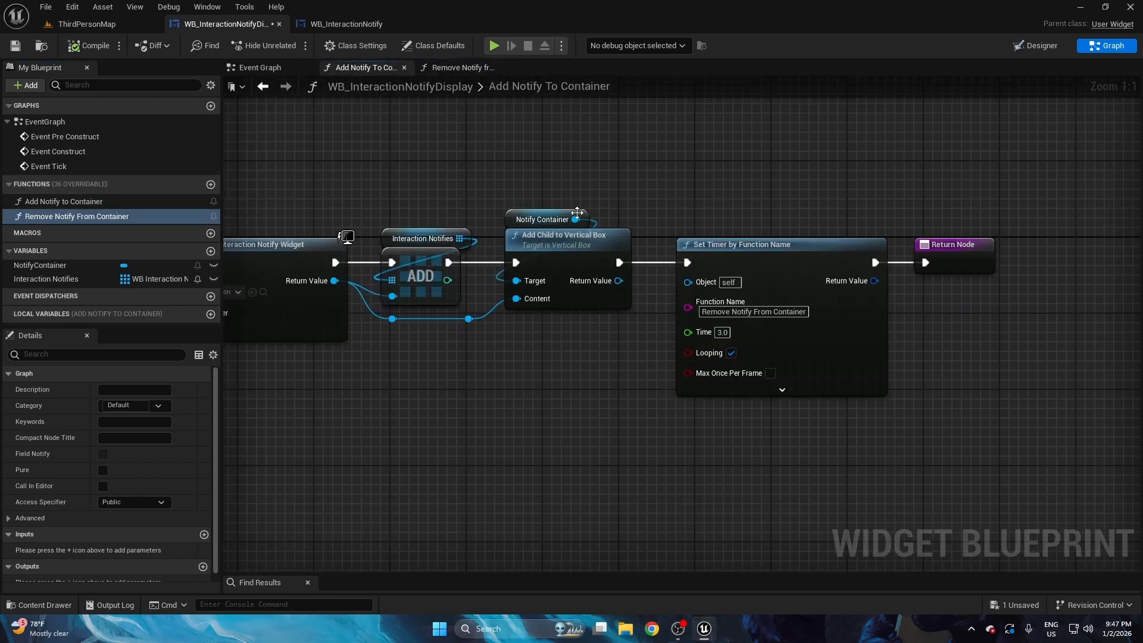
click(126, 217)
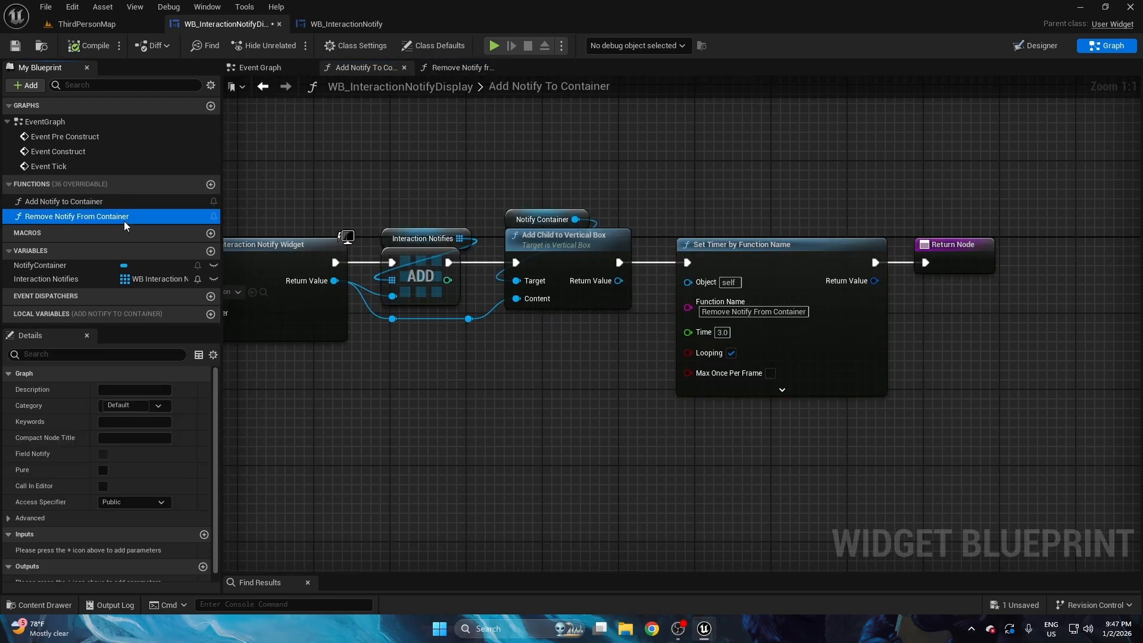
right_drag(542, 186, 465, 160)
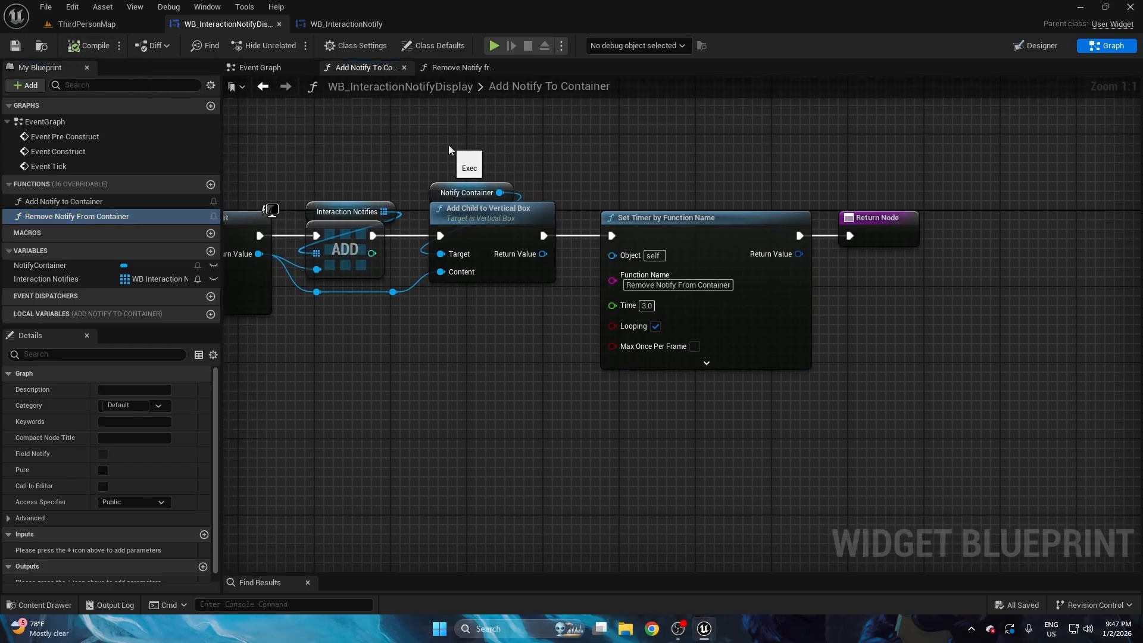
click(441, 70)
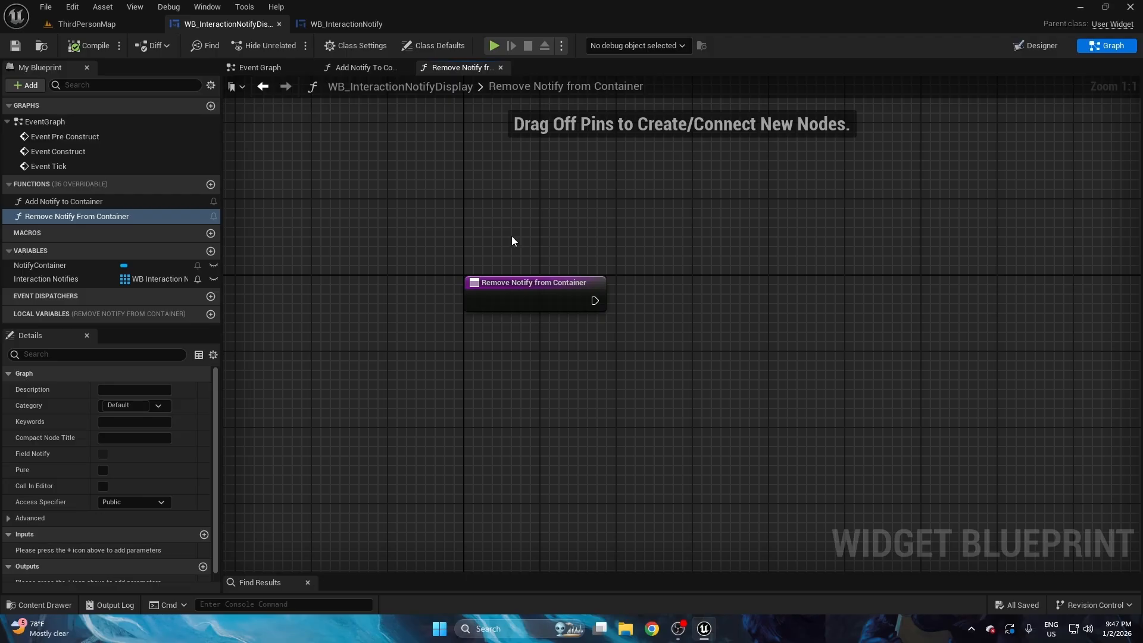
- Place a Notify Container getter in the function graph and feed it into an aligned Has Any Children node
right_drag(446, 254, 341, 239)
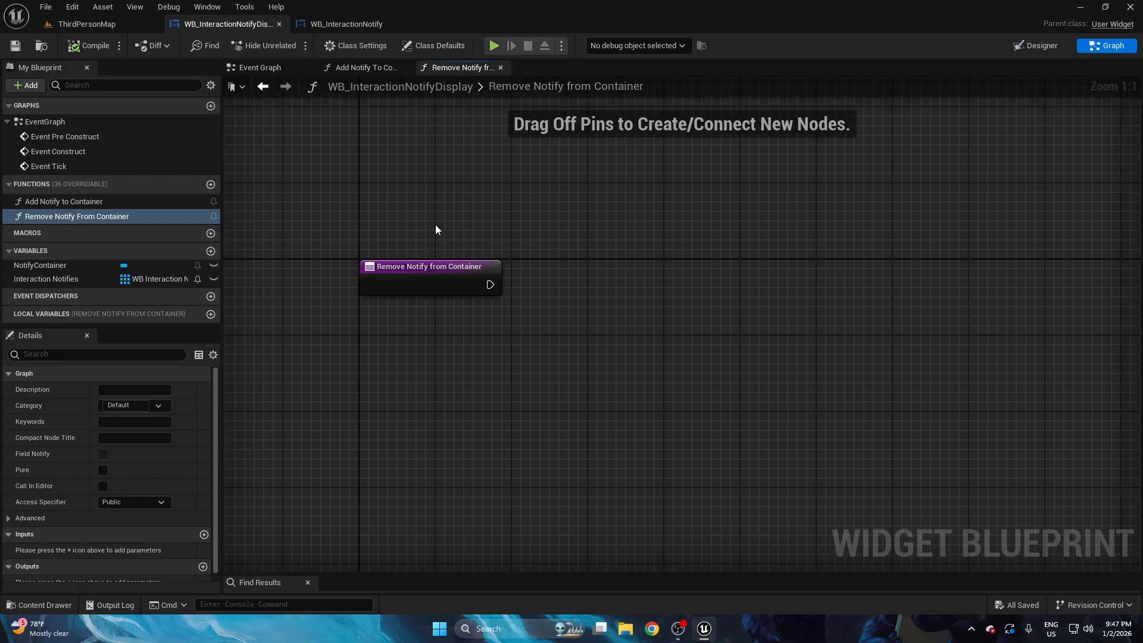
drag(45, 266, 512, 335)
text(has)
click(548, 456)
drag(383, 366, 483, 331)
key(q)
click(584, 298)
- Add a Branch after the function entry, with the Has Any Children return value as its condition, and tidy the nodes
click(610, 262)
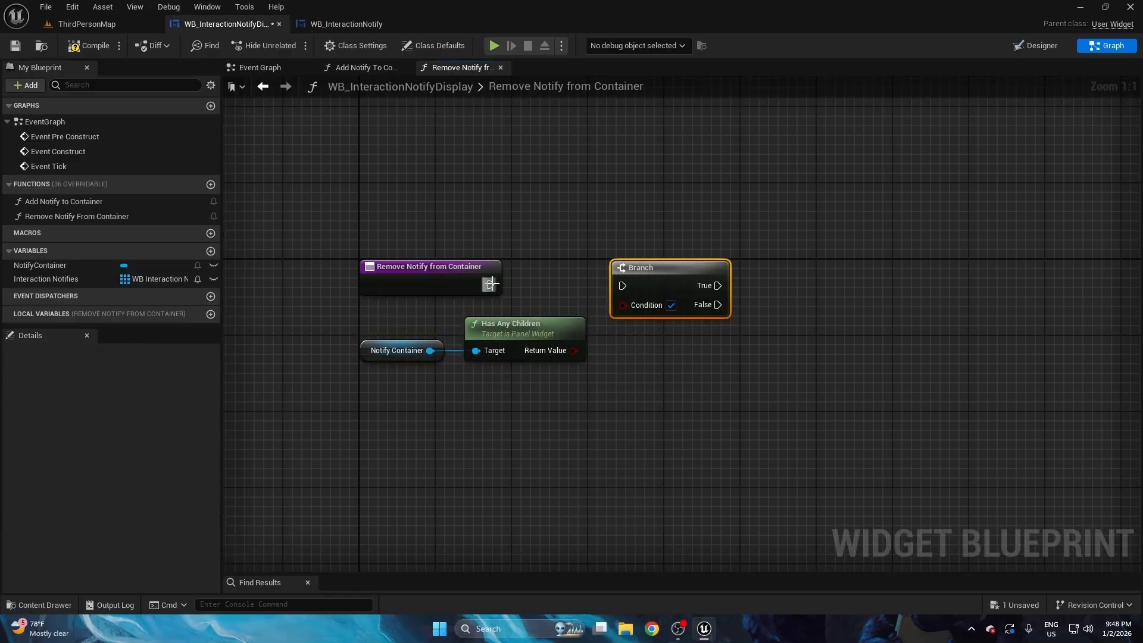
drag(490, 284, 630, 284)
drag(573, 351, 641, 307)
drag(439, 385, 498, 346)
drag(520, 331, 521, 321)
drag(635, 280, 625, 279)
- Add a Remove Index node for the Interaction Notifies array and run it from the Branch's True output
right_drag(522, 200, 404, 166)
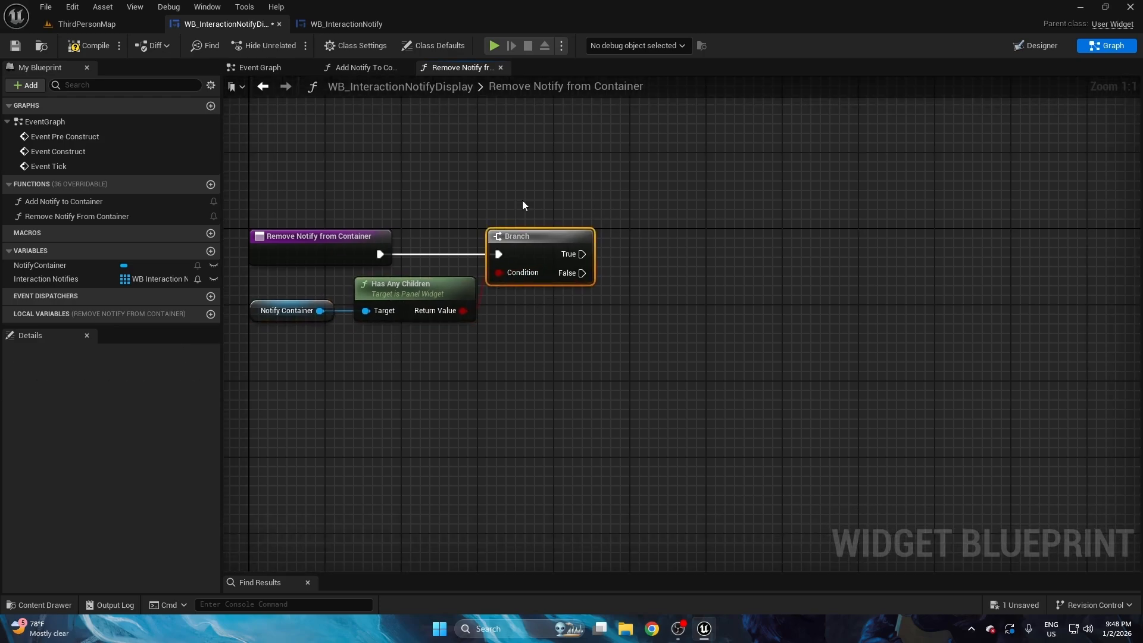
right_drag(520, 202, 460, 213)
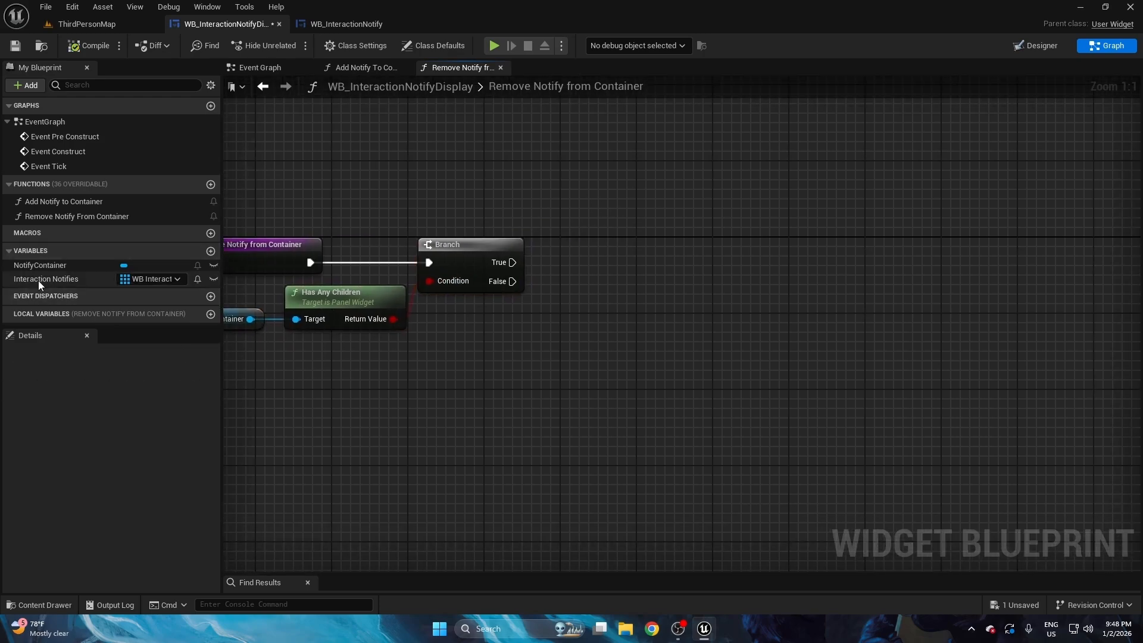
drag(38, 281, 545, 277)
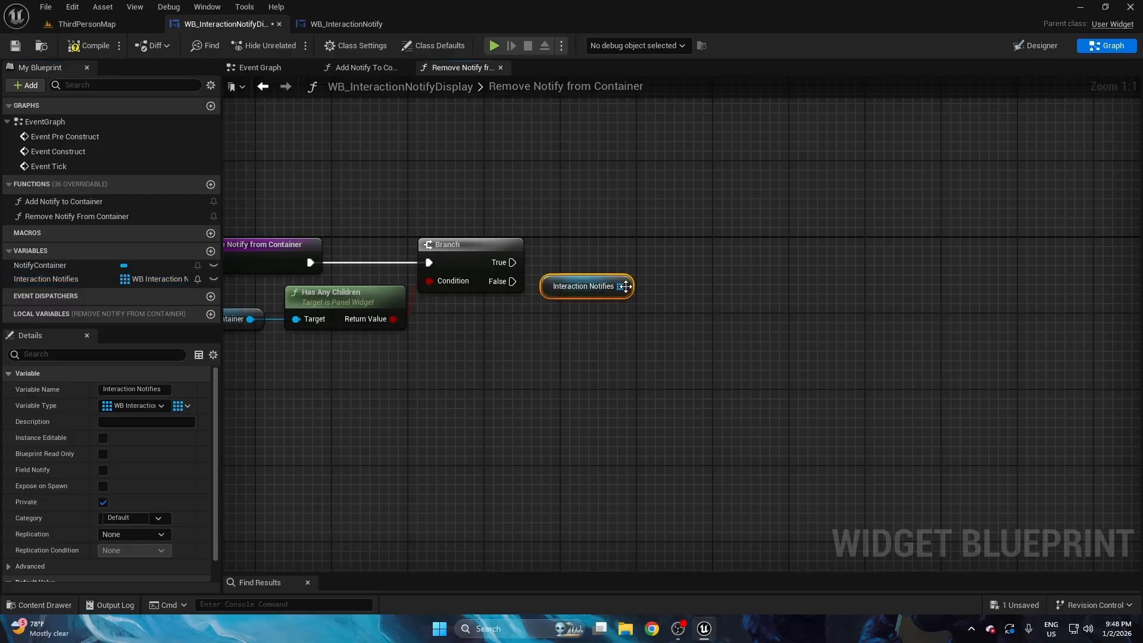
drag(628, 286, 656, 271)
text(ren)
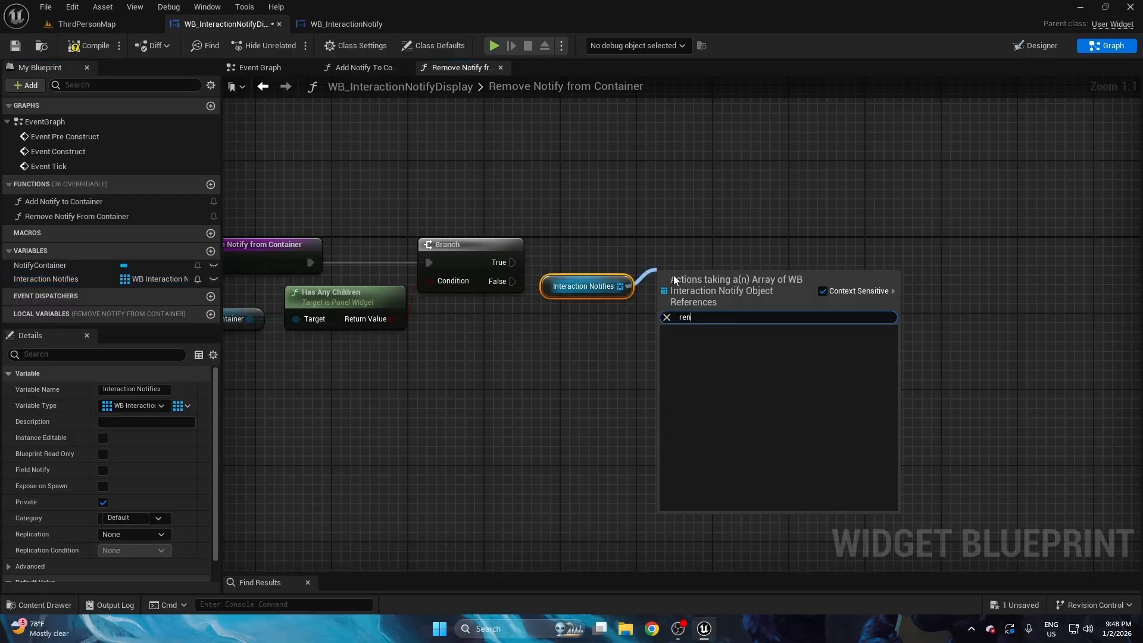
text(o)
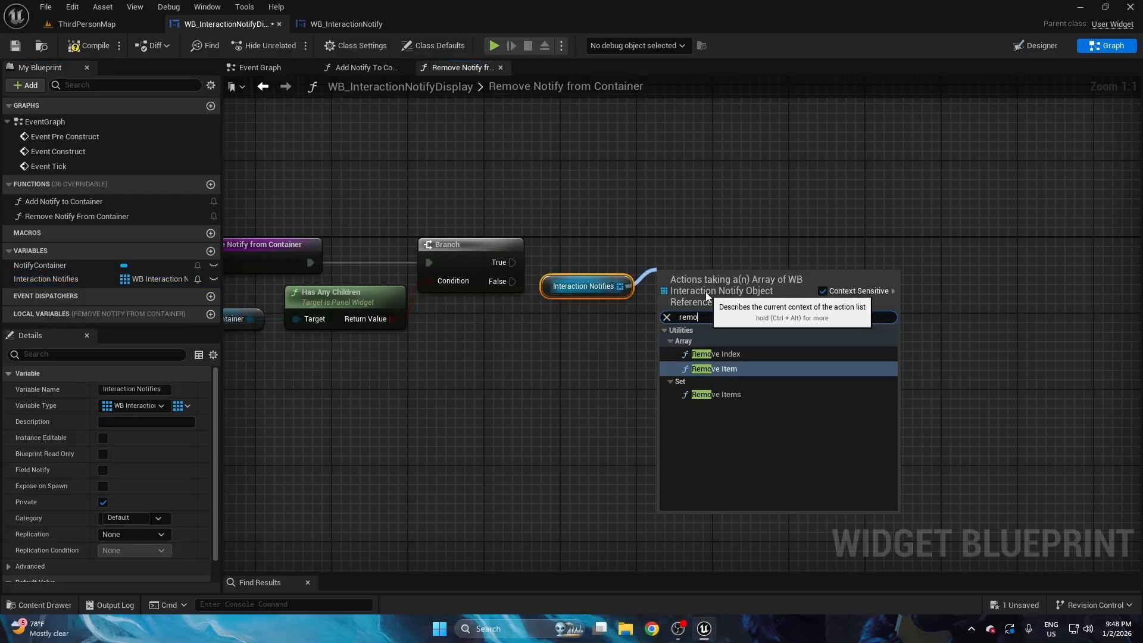
click(729, 356)
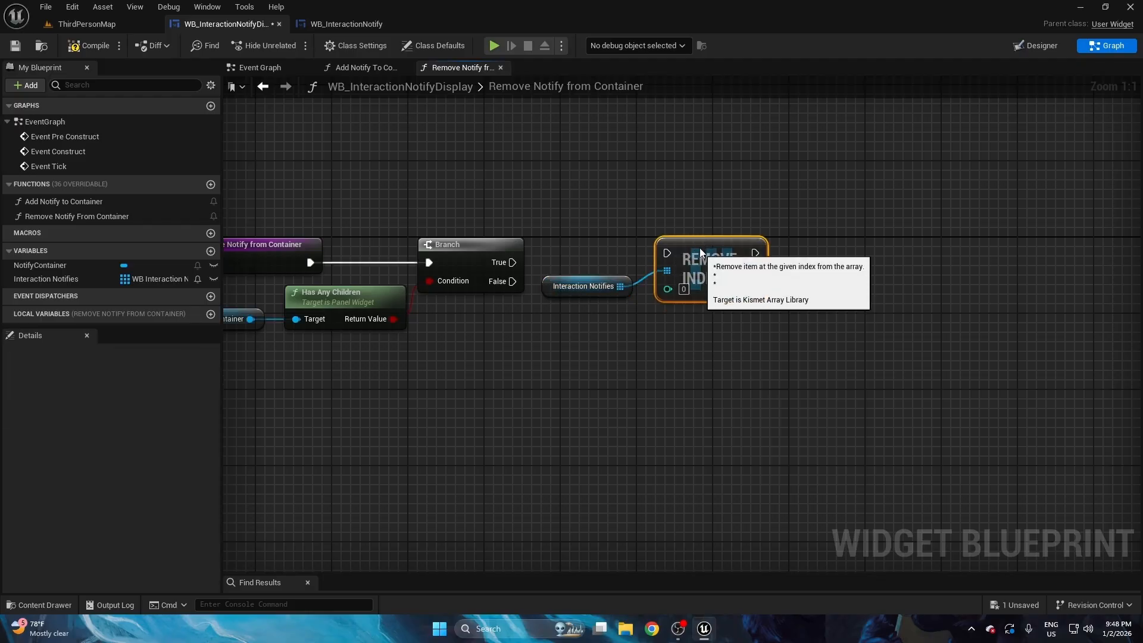
drag(513, 263, 697, 255)
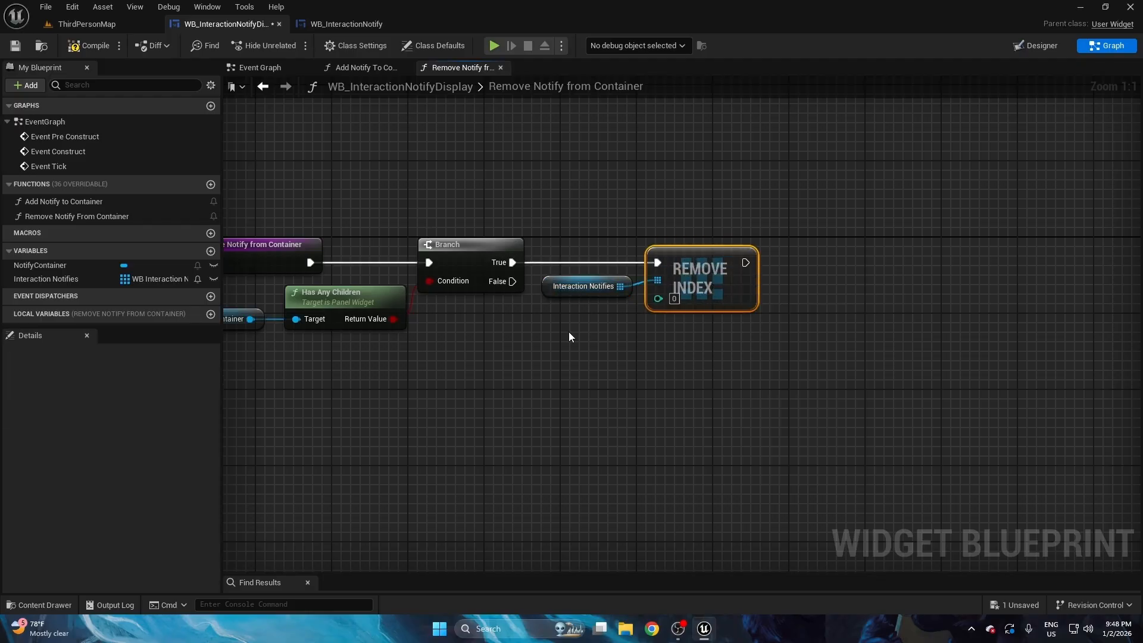
- Straighten the connections between the Branch, the Interaction Notifies getter and the Remove Index node
drag(570, 334, 712, 231)
key(q)
click(636, 232)
drag(635, 232, 711, 299)
click(655, 212)
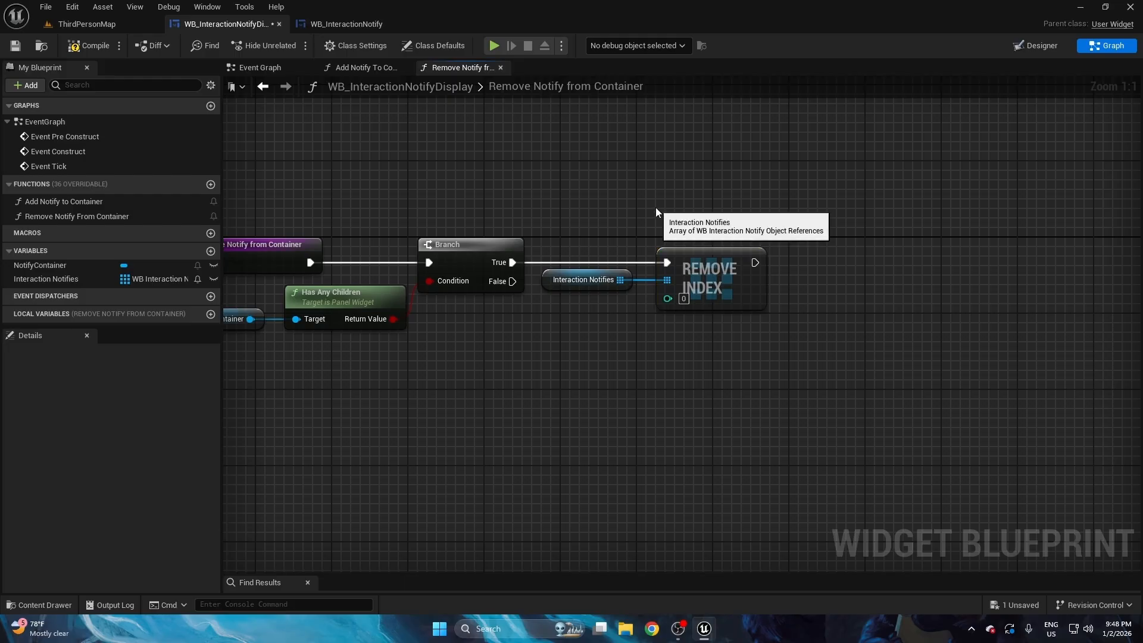
drag(591, 231, 621, 342)
click(622, 341)
- Place a second Notify Container getter after Remove Index and create a Remove Child At node from it
right_drag(617, 212, 584, 214)
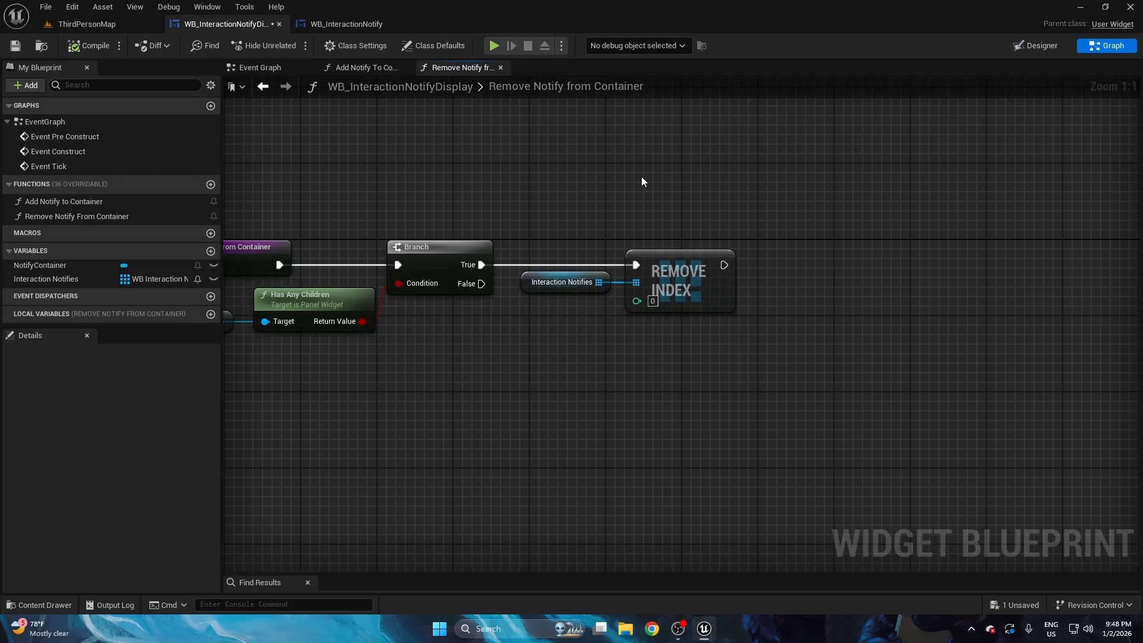
right_drag(641, 176, 477, 157)
ctrl+drag(60, 267, 589, 296)
drag(658, 301, 694, 287)
text(ren)
click(717, 278)
text(reni)
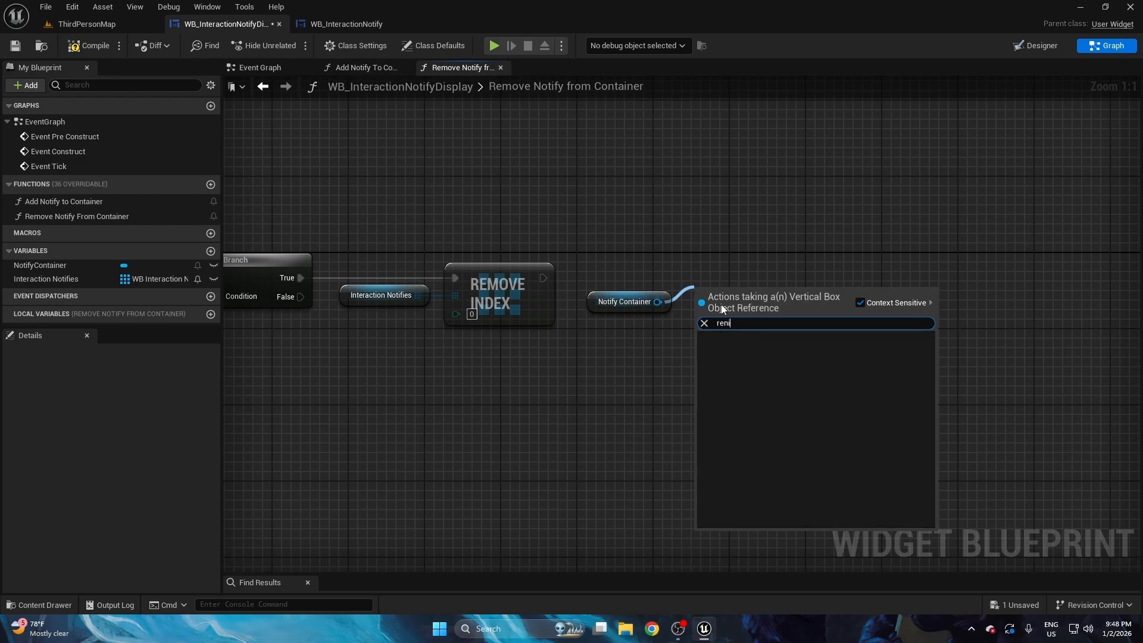
key(BackSpace)
text(ove)
key(BackSpace)
key(BackSpace)
key(BackSpace)
key(BackSpace)
text(mov)
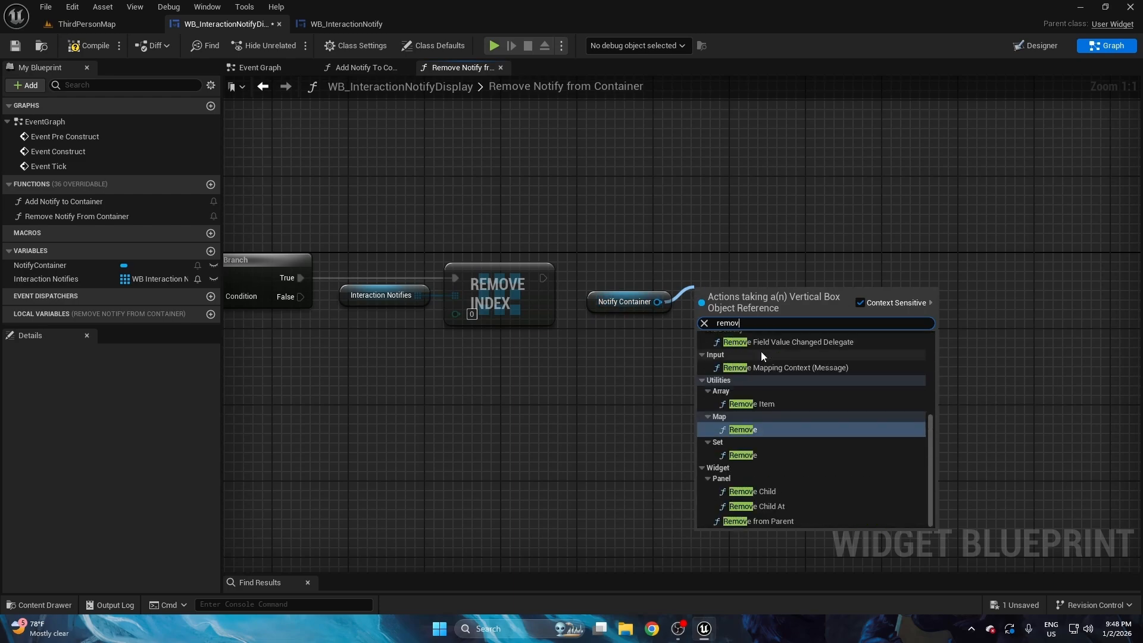
text(e child)
click(774, 375)
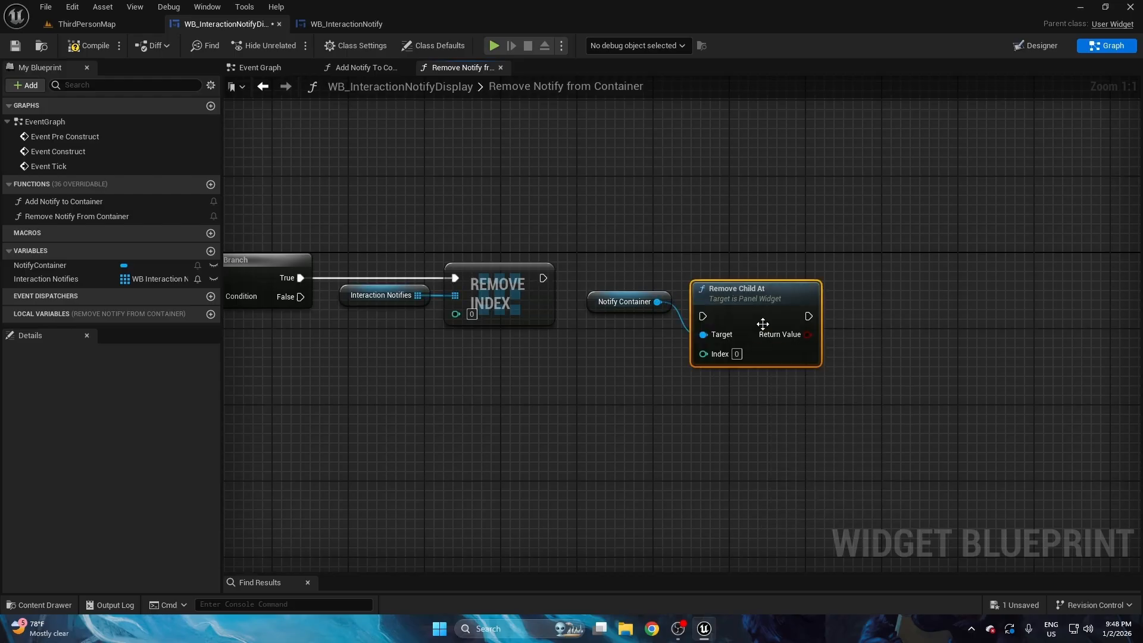
- Connect Remove Index's execution output to Remove Child At and align the node with its Notify Container getter
drag(544, 279, 731, 276)
drag(583, 356, 764, 252)
key(q)
click(692, 216)
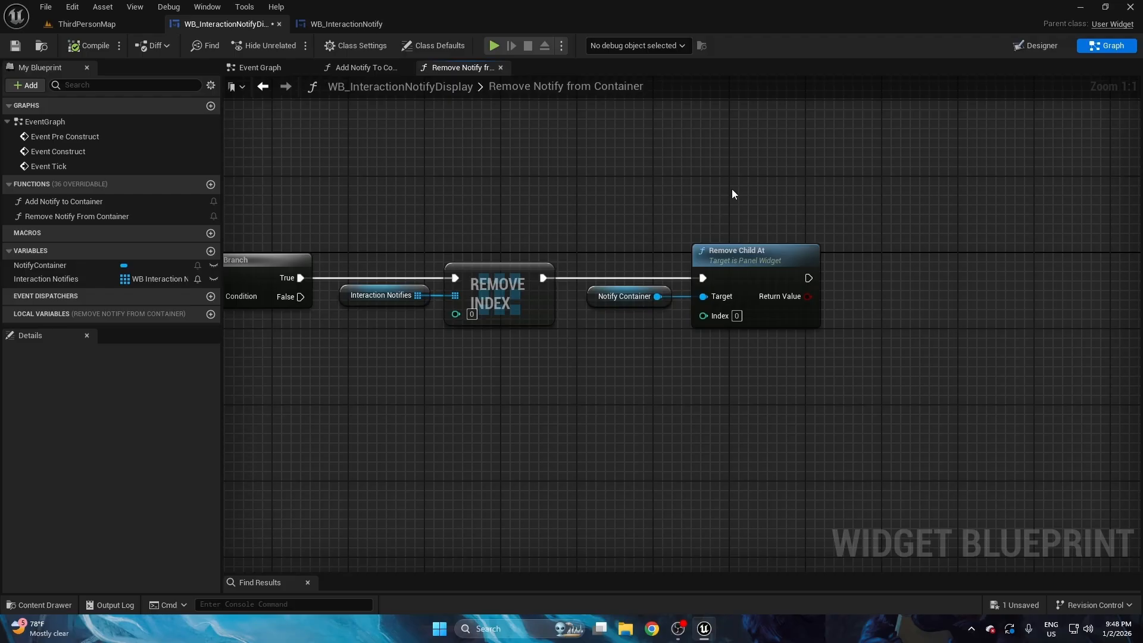
- Add a Return Node after Remove Child At and line it up with the execution chain
right_drag(731, 188, 586, 179)
drag(655, 277, 687, 282)
text(ret)
click(632, 298)
text(retur)
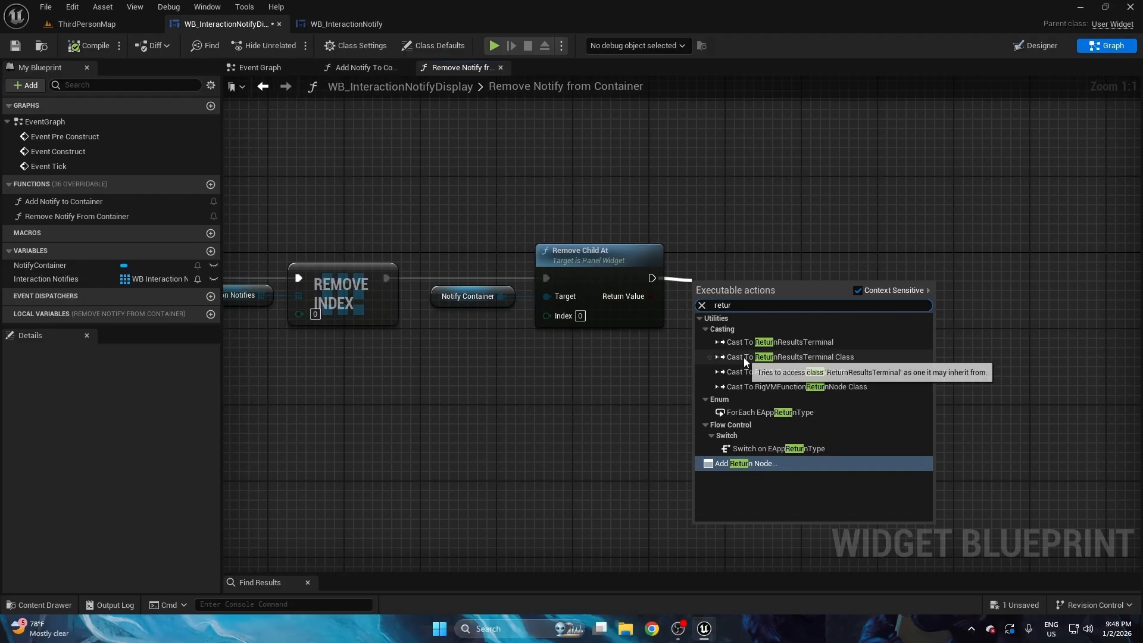
key(Return)
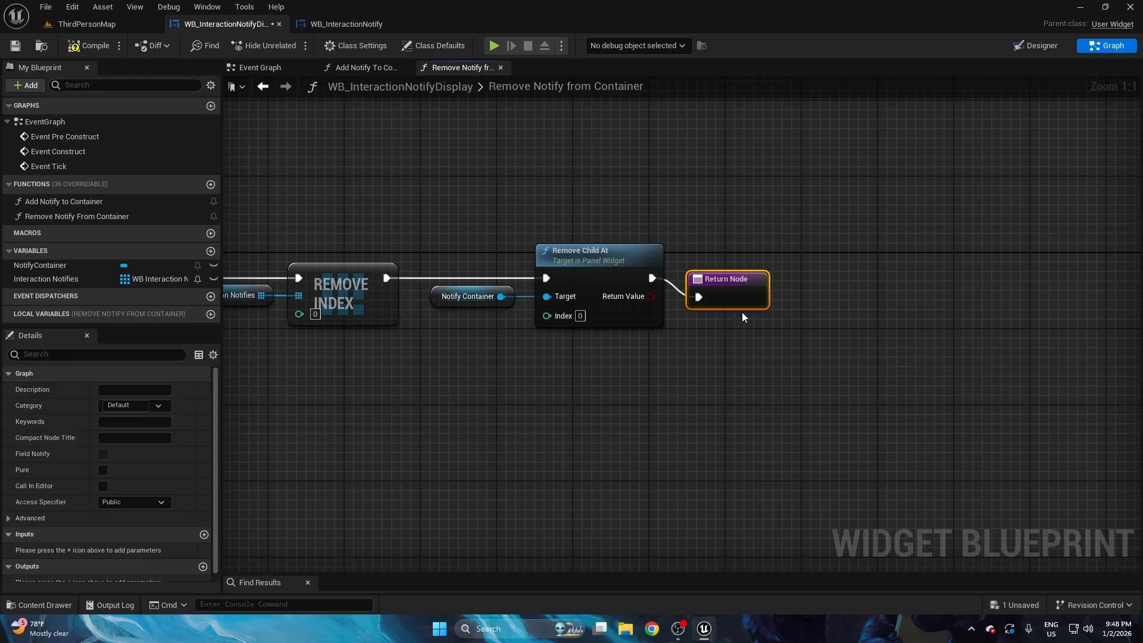
mouse_move(741, 265)
right_down()
mouse_move(774, 200)
mouse_move(804, 190)
right_up()
- Review the removal chain and check the timer's function name in the Add Notify to Container function
right_drag(356, 248, 577, 199)
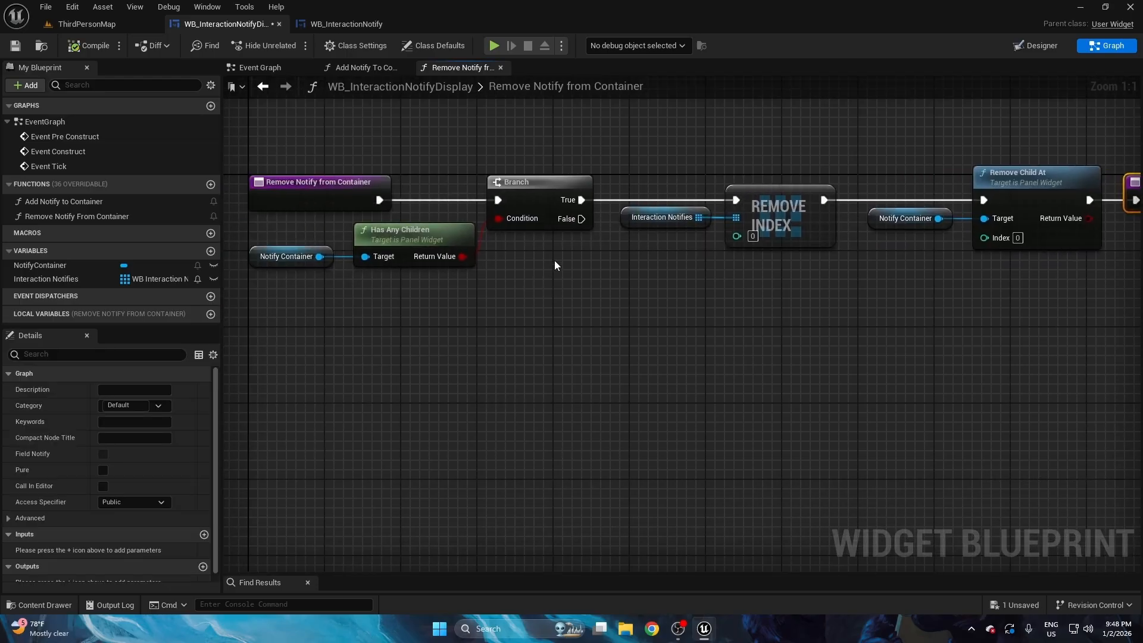
right_drag(575, 244, 462, 258)
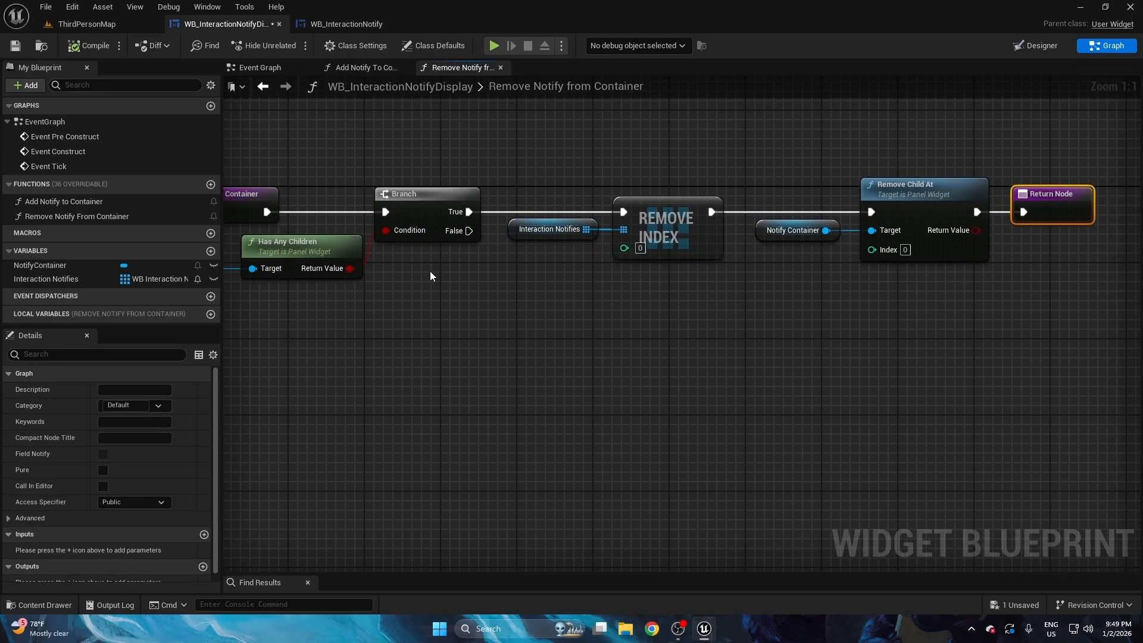
drag(469, 231, 498, 309)
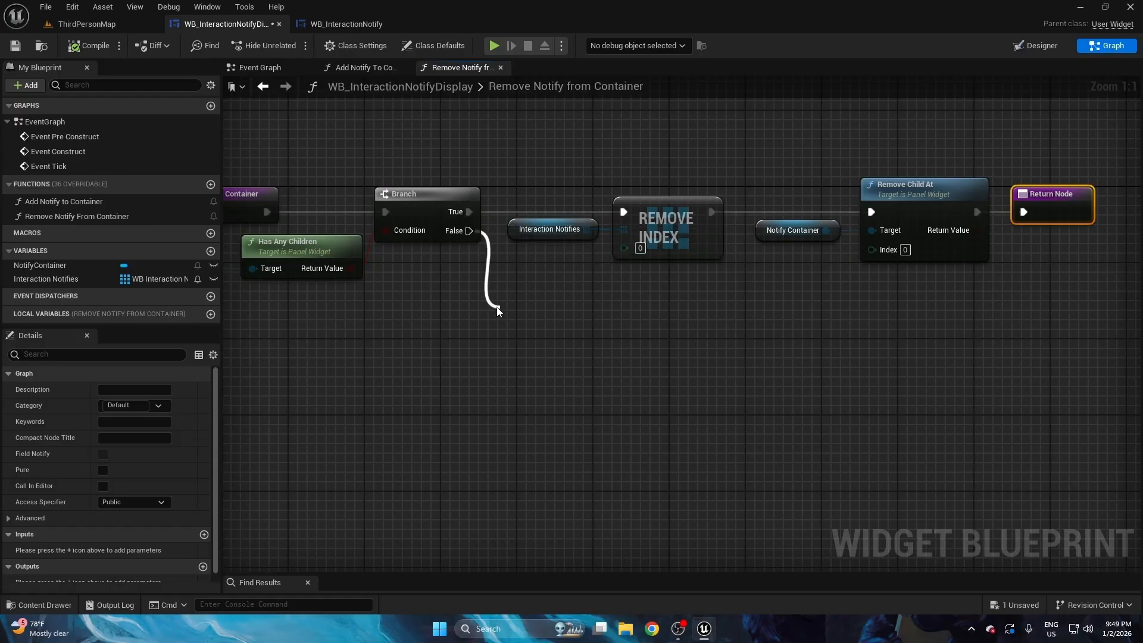
click(455, 289)
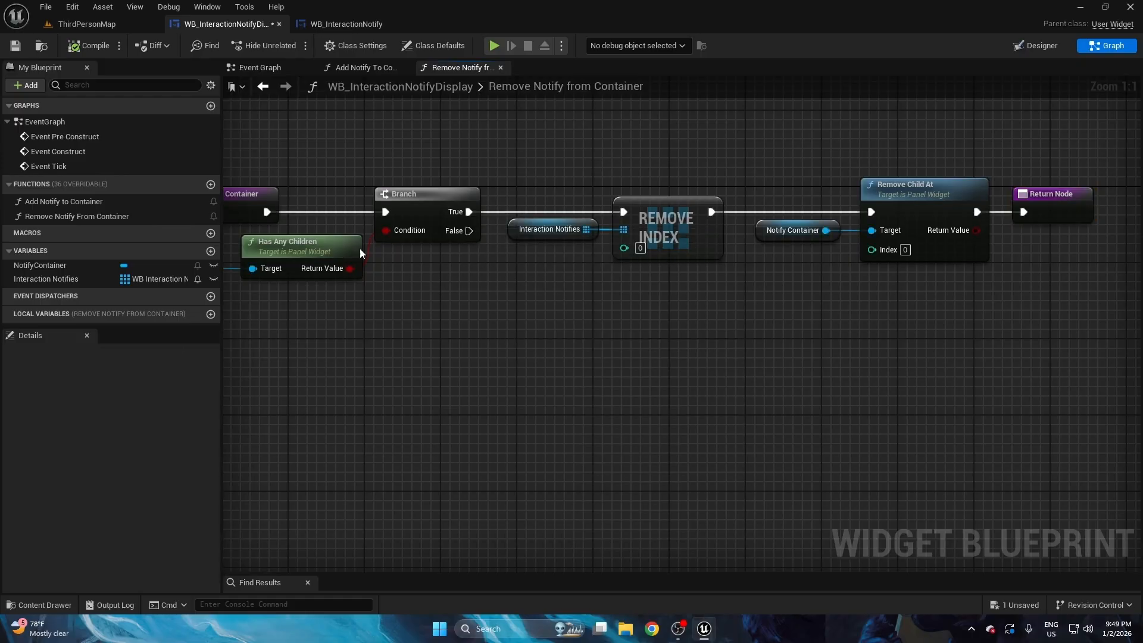
double_click(79, 203)
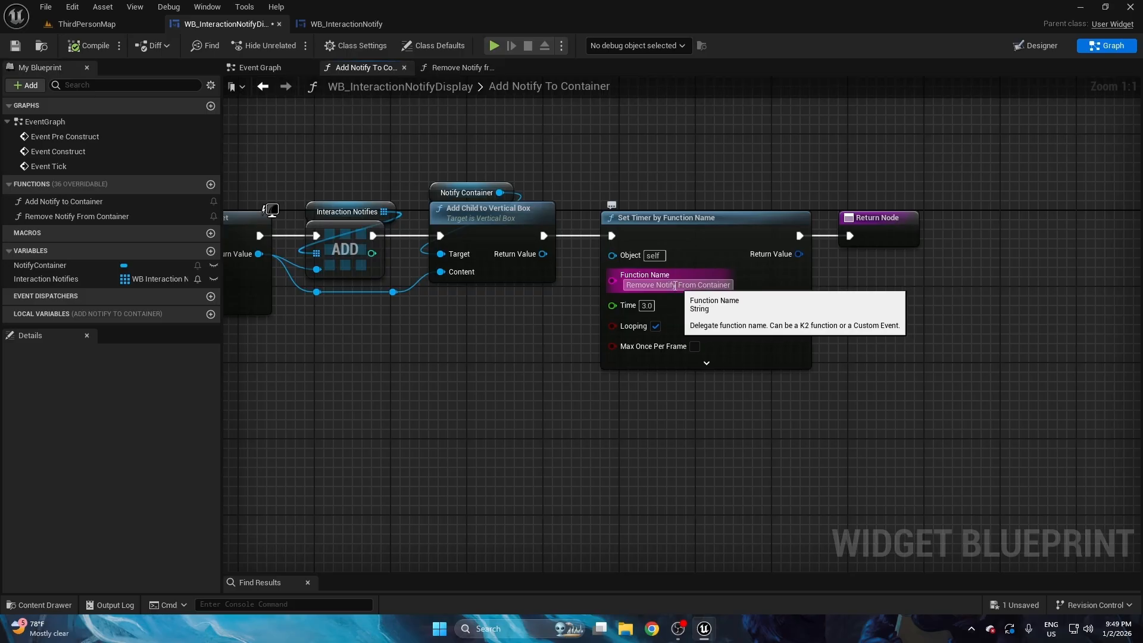
click(448, 69)
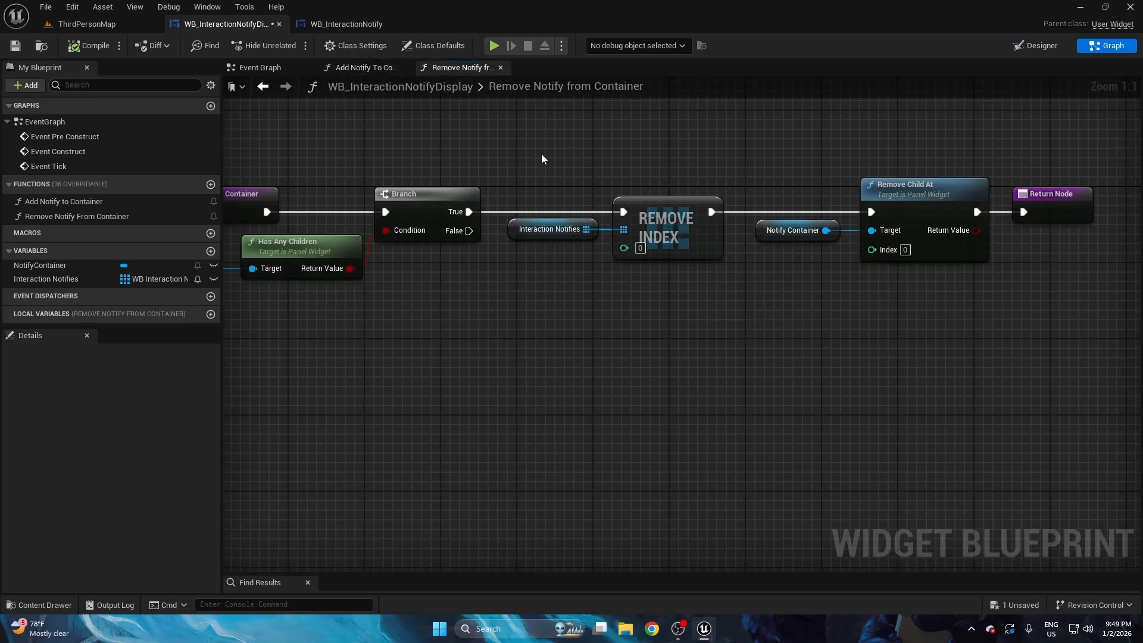
drag(529, 228, 547, 284)
click(815, 321)
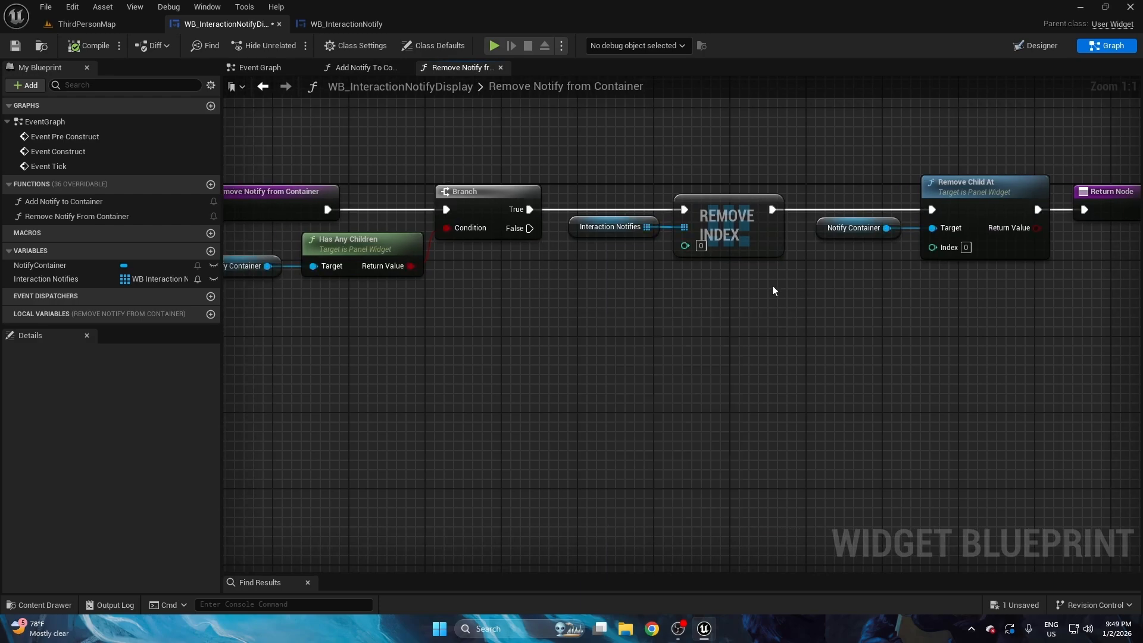
drag(626, 284, 783, 173)
right_drag(663, 140, 727, 156)
click(727, 158)
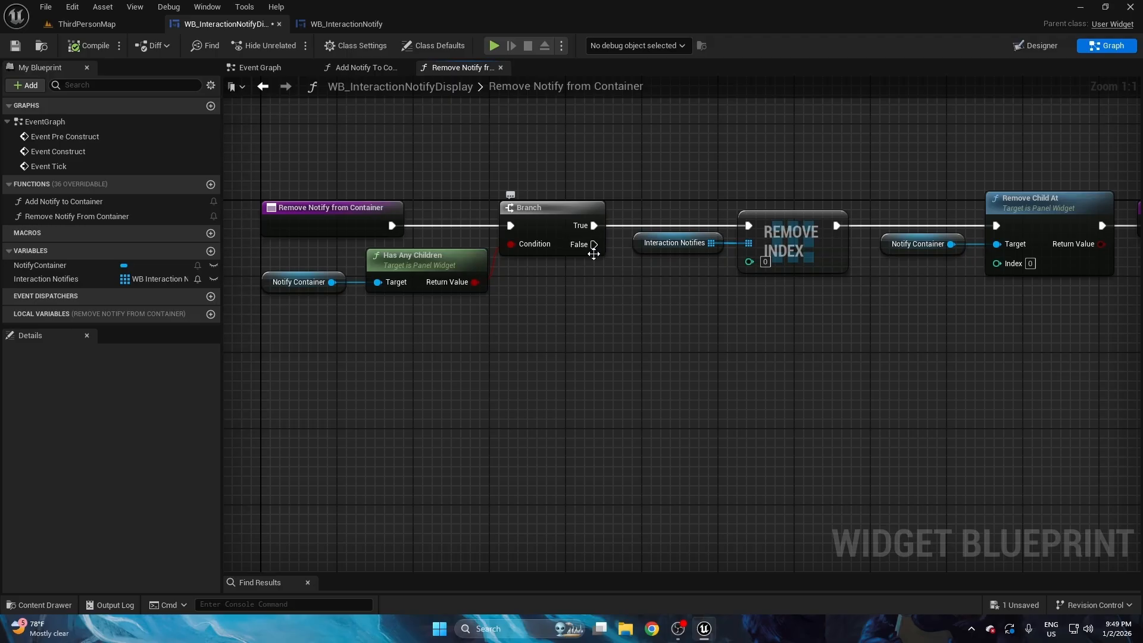
mouse_move(593, 245)
mouse_down()
mouse_move(647, 319)
mouse_move(658, 302)
mouse_move(640, 312)
mouse_move(596, 245)
mouse_move(626, 323)
mouse_move(594, 246)
mouse_up()
right_drag(619, 333, 524, 358)
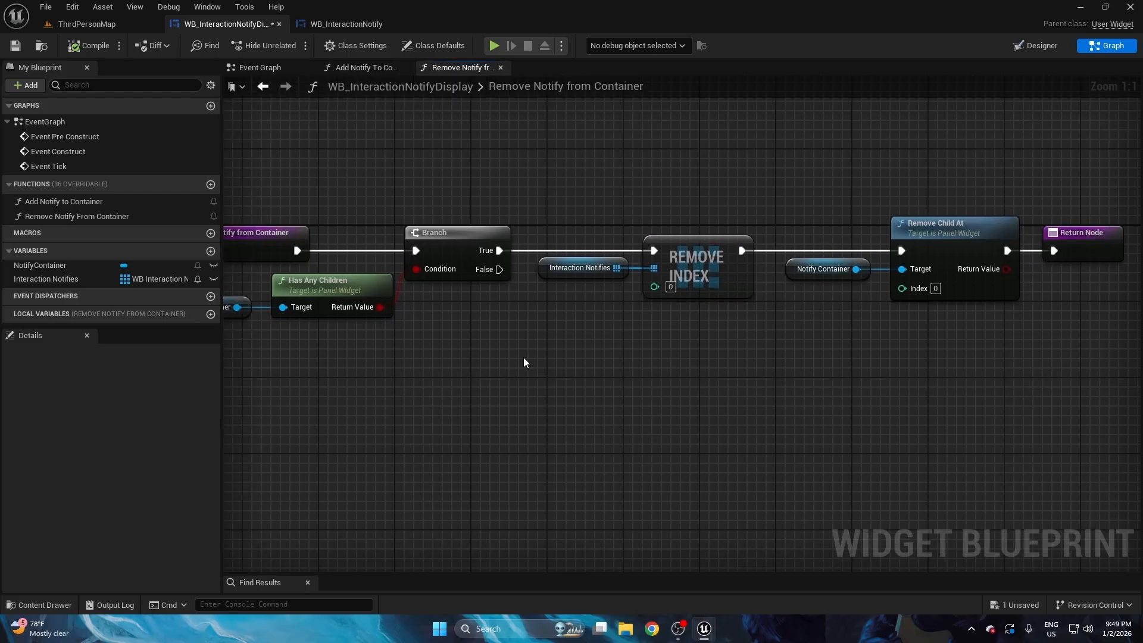
- Add a Clear Timer by Function Name node from the Branch's False output, below the removal chain
right_click(526, 352)
drag(499, 269, 537, 366)
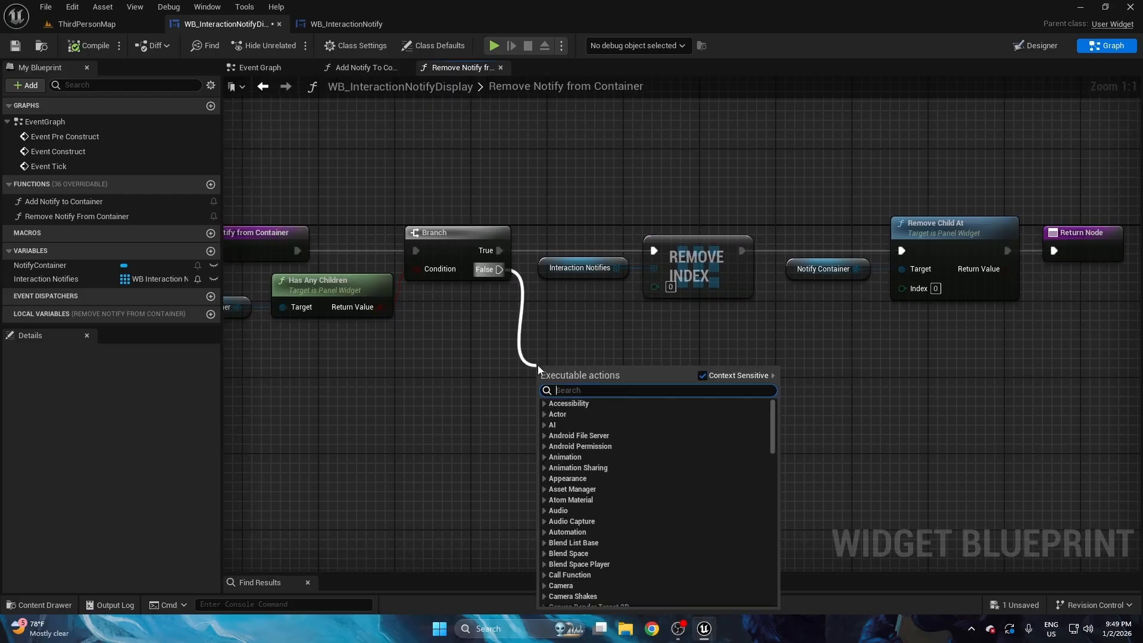
text(cler)
key(BackSpace)
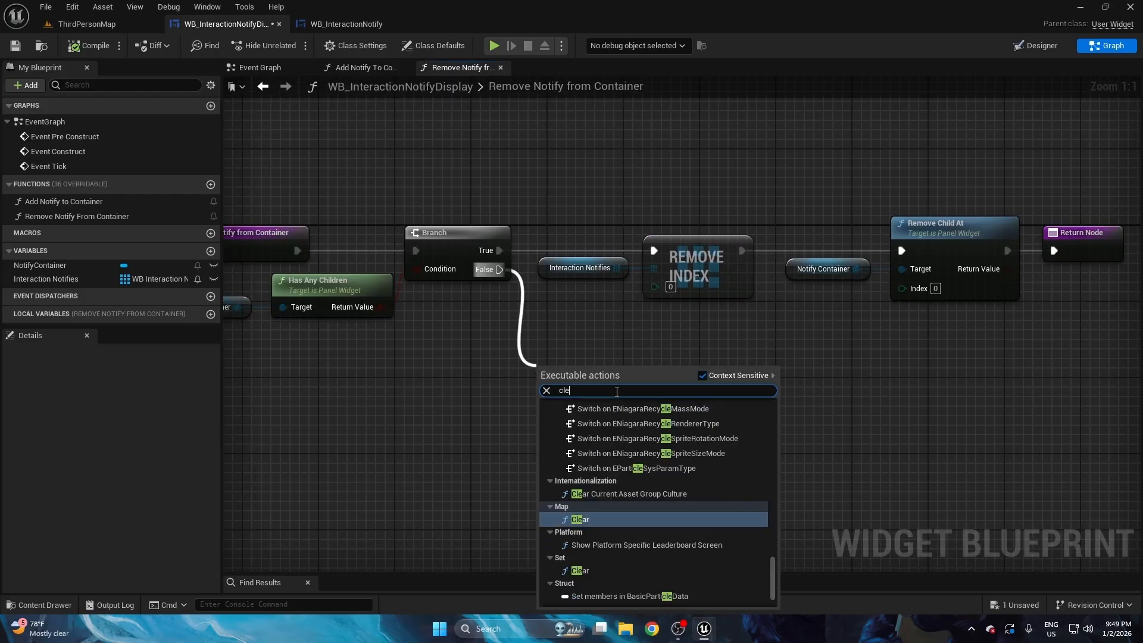
text(ar tim)
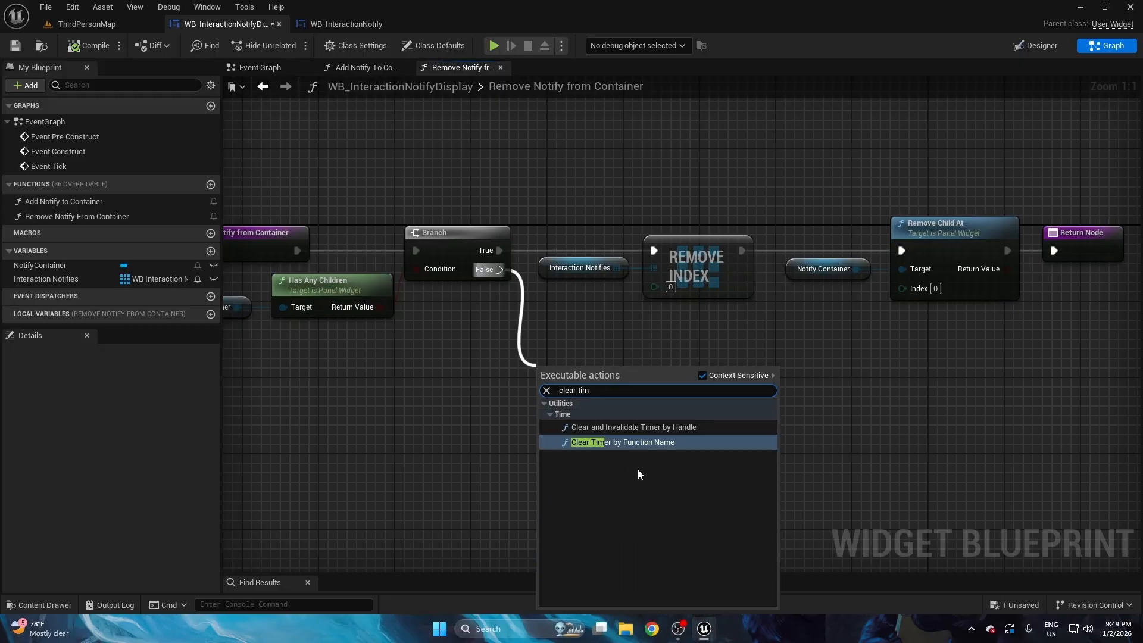
click(624, 441)
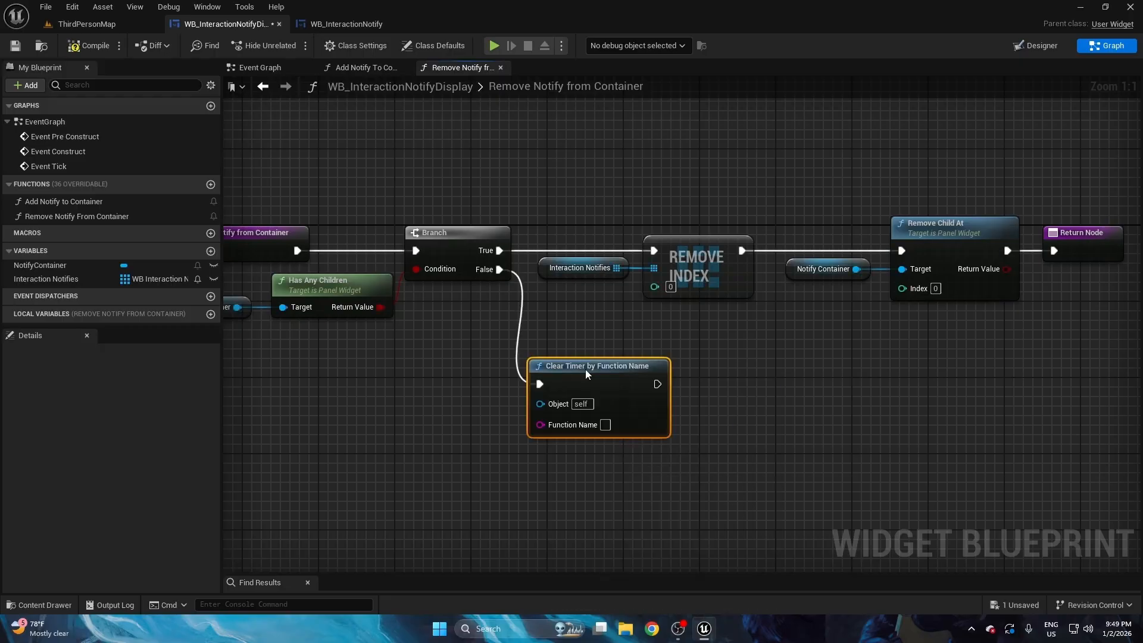
- Set the Clear Timer by Function Name node's function name to Remove Notify From Container and move the node slightly upward
click(101, 217)
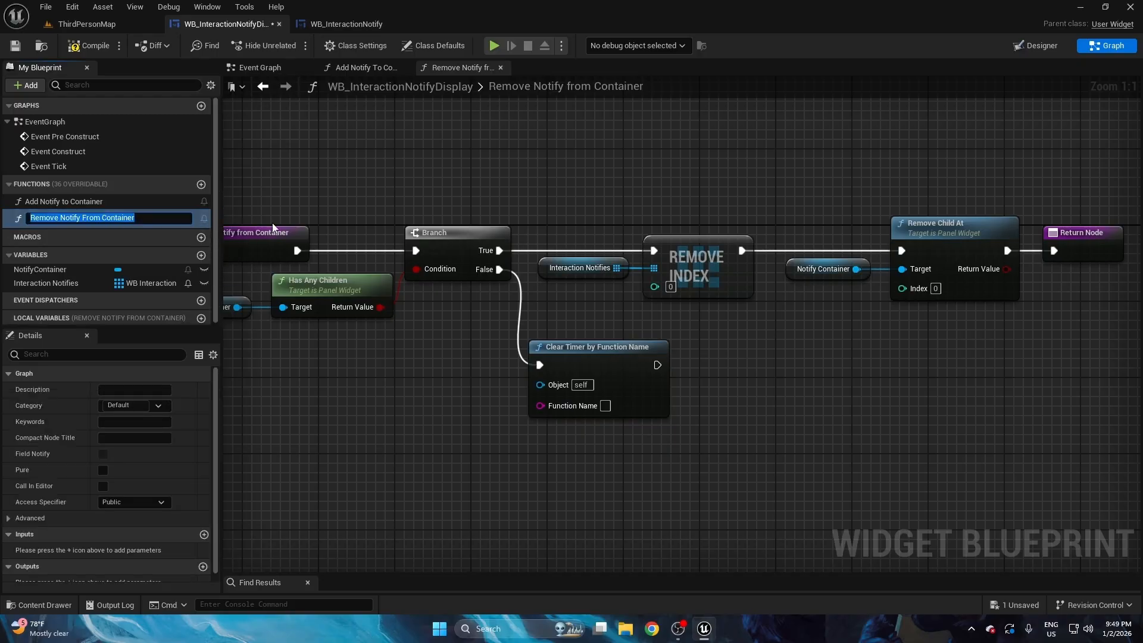
click(605, 405)
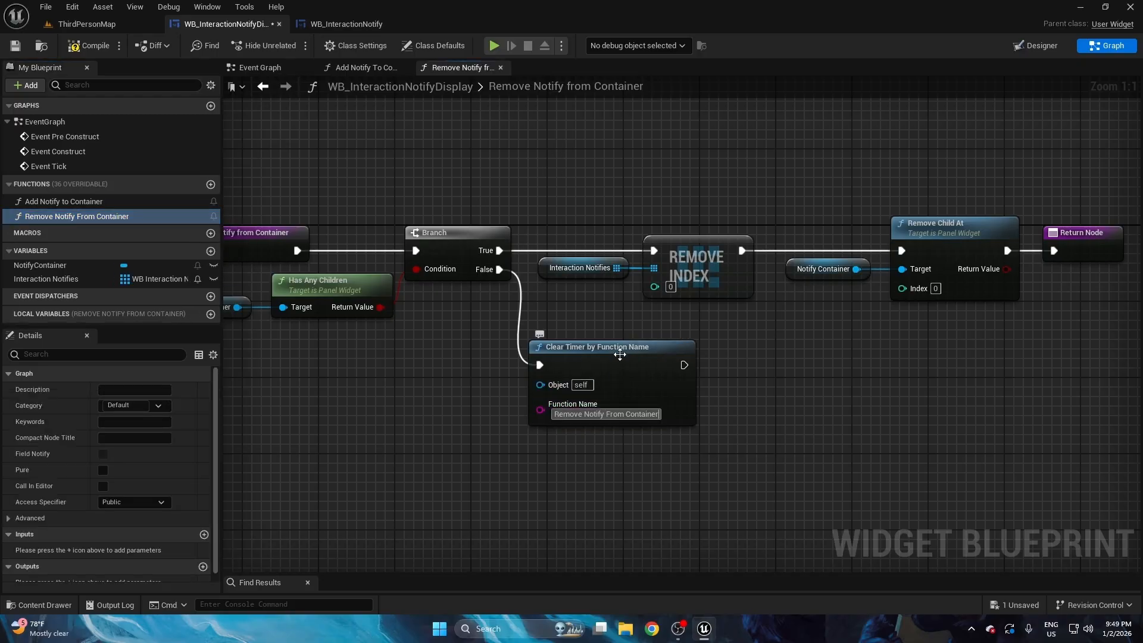
text(Remove Notify From Container)
drag(595, 349, 585, 331)
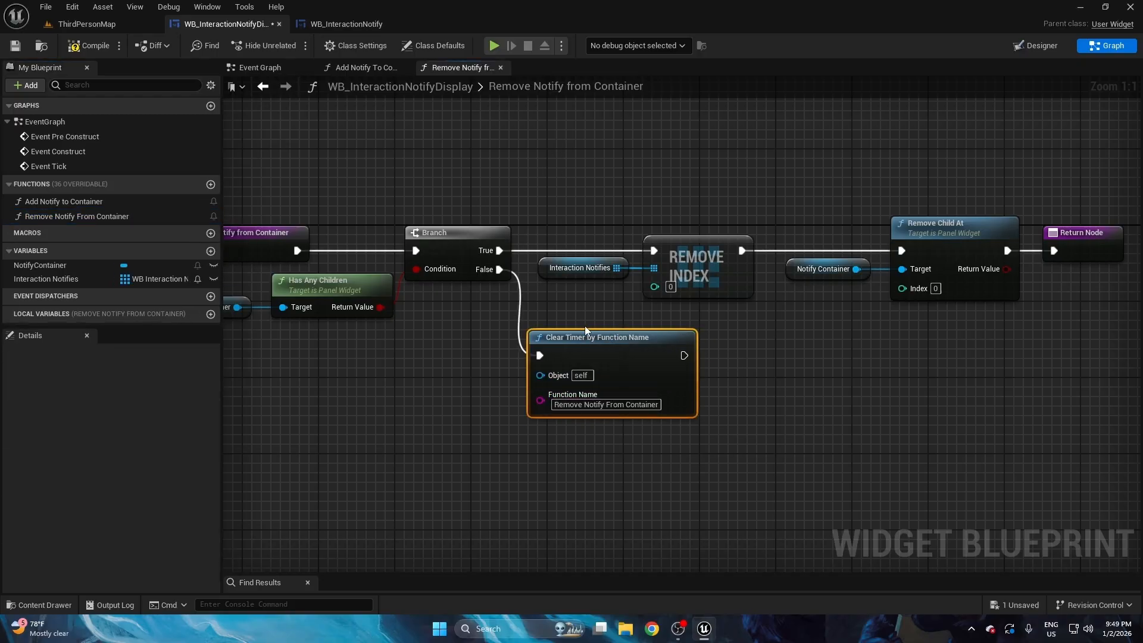
- Duplicate the Return Node and connect the copy to the execution output of Clear Timer by Function Name
click(713, 376)
right_drag(712, 376, 643, 388)
drag(1024, 282, 1020, 262)
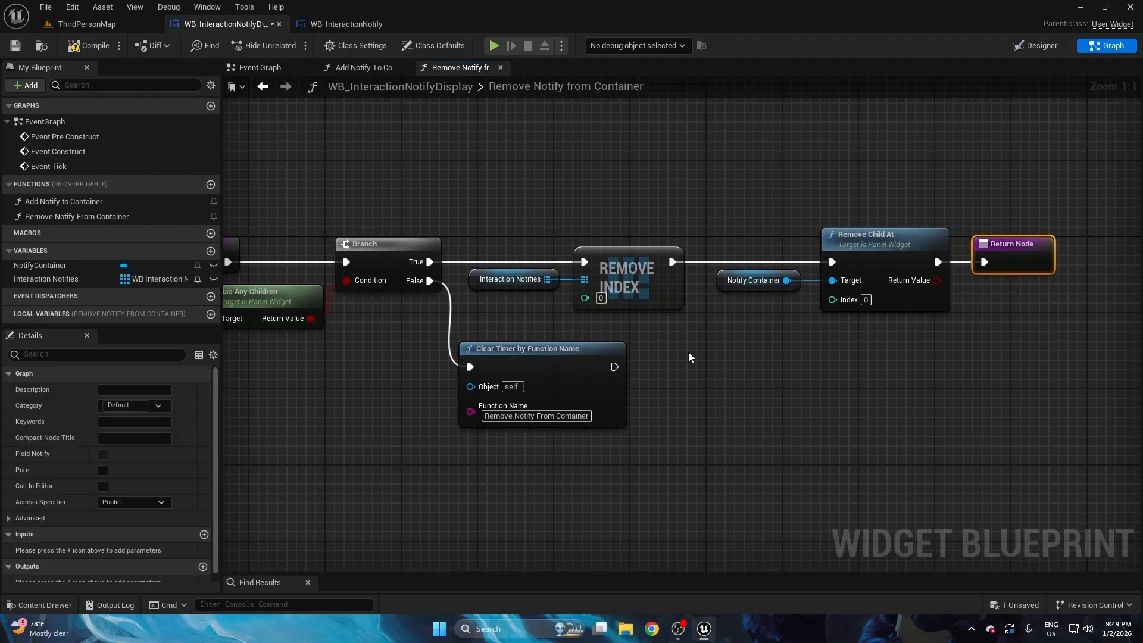
key(ctrl+c)
key(ctrl+v)
drag(614, 367, 699, 362)
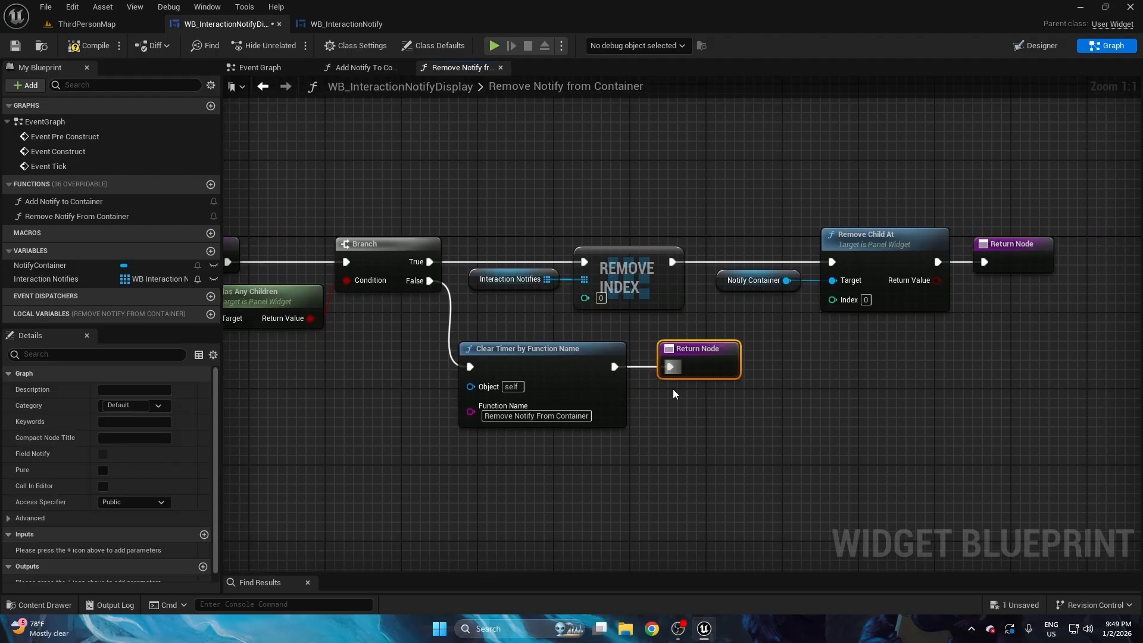
click(514, 462)
drag(513, 462, 750, 334)
click(546, 324)
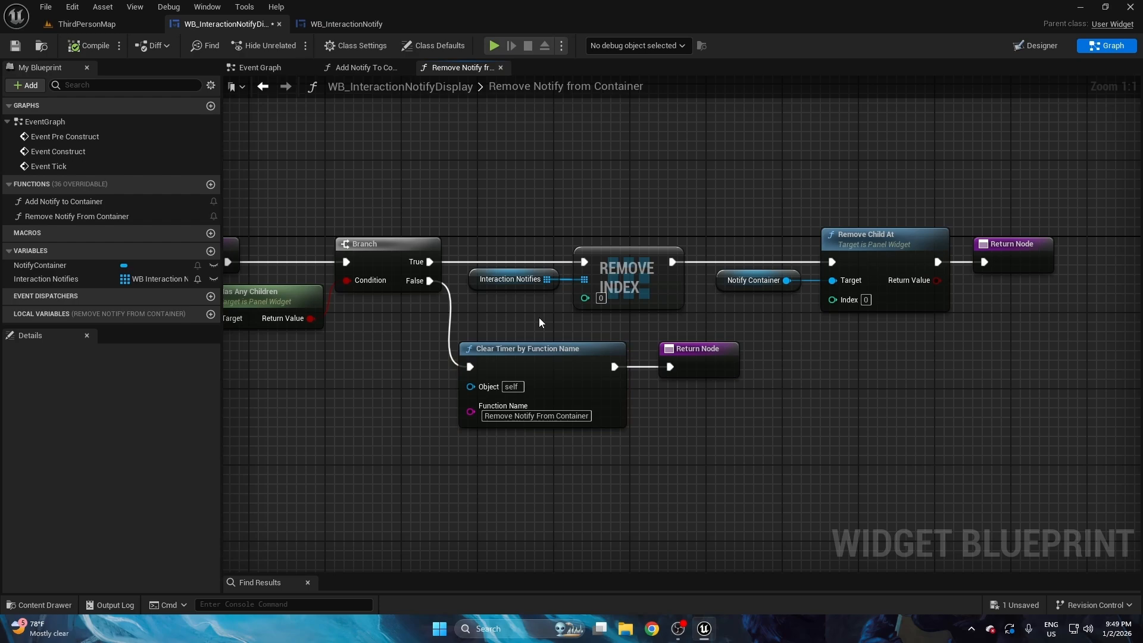
right_drag(434, 306, 652, 330)
- Close both function graphs and delete all default event nodes from the Event Graph
click(500, 67)
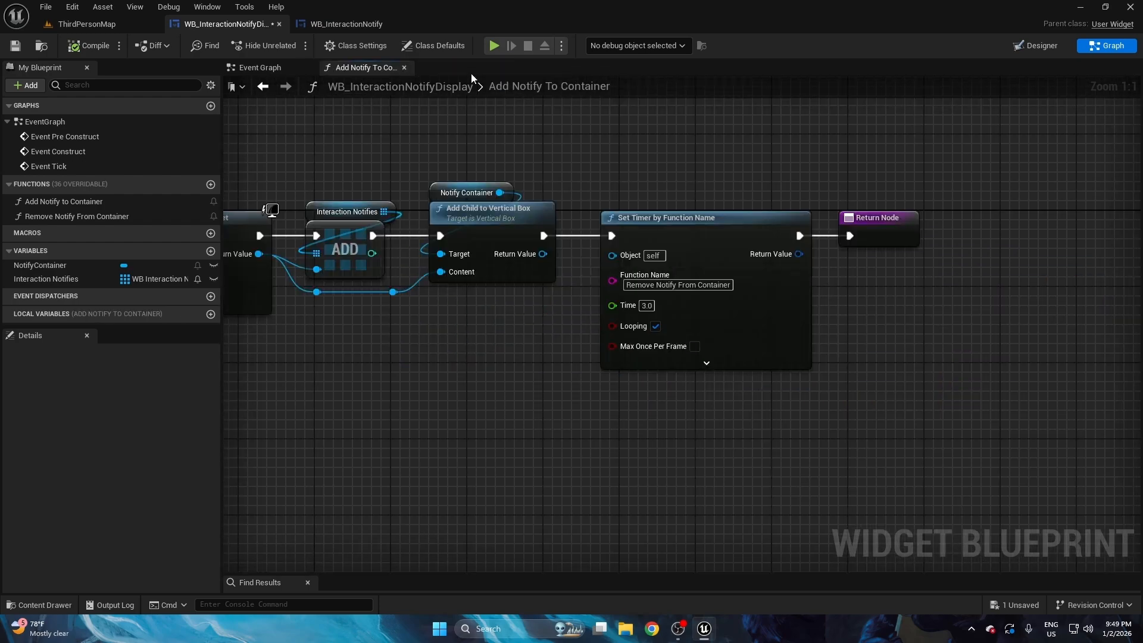
click(405, 67)
mouse_move(438, 173)
right_down()
mouse_move(523, 196)
mouse_move(365, 174)
right_up()
scroll(364, 173, down, 2)
mouse_move(397, 185)
mouse_down()
mouse_move(580, 412)
mouse_move(702, 490)
mouse_up()
key(Delete)
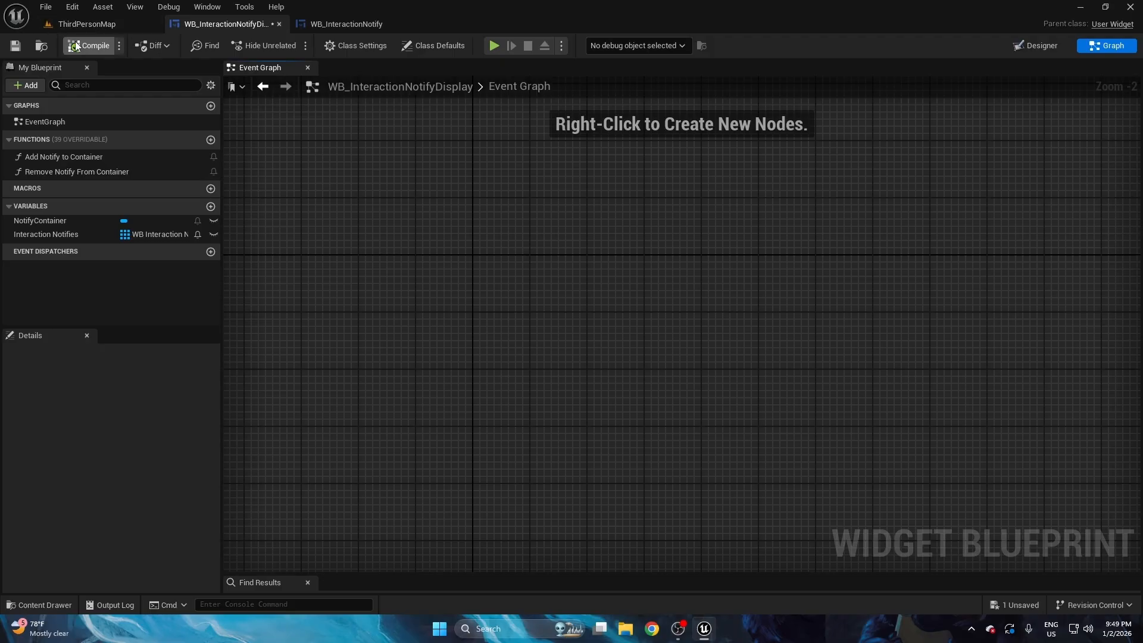
- Save and close WB_InteractionNotifyDisplay, and bring up the WB_InteractionNotify widget
click(15, 45)
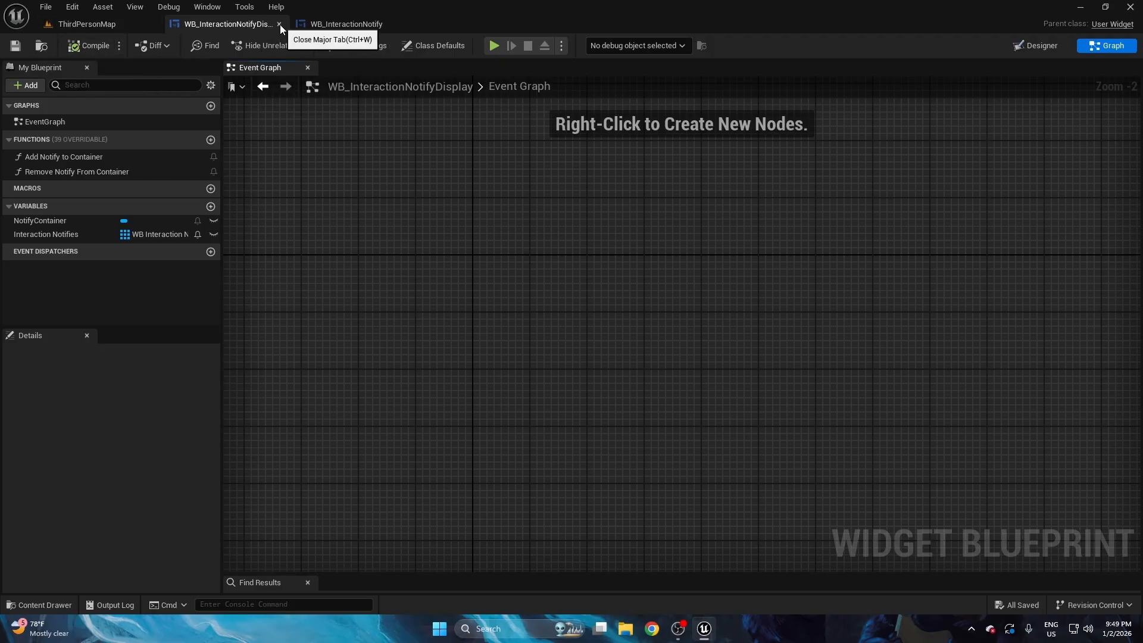
click(279, 24)
click(233, 25)
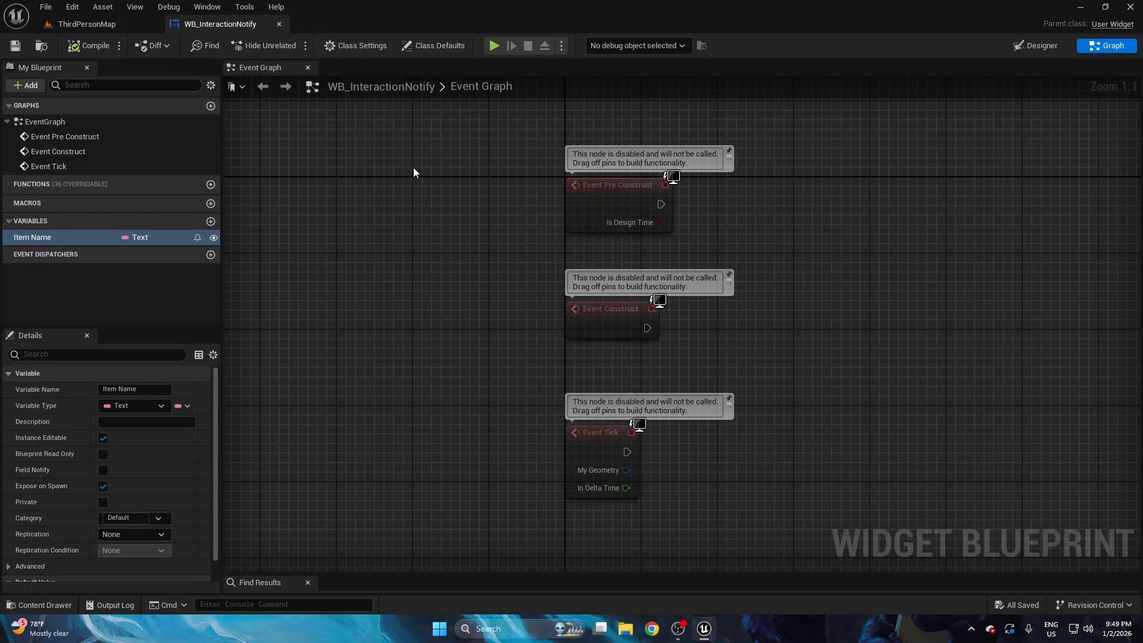
- Switch WB_InteractionNotify to its designer view and add a Size Box as the root widget
click(1024, 49)
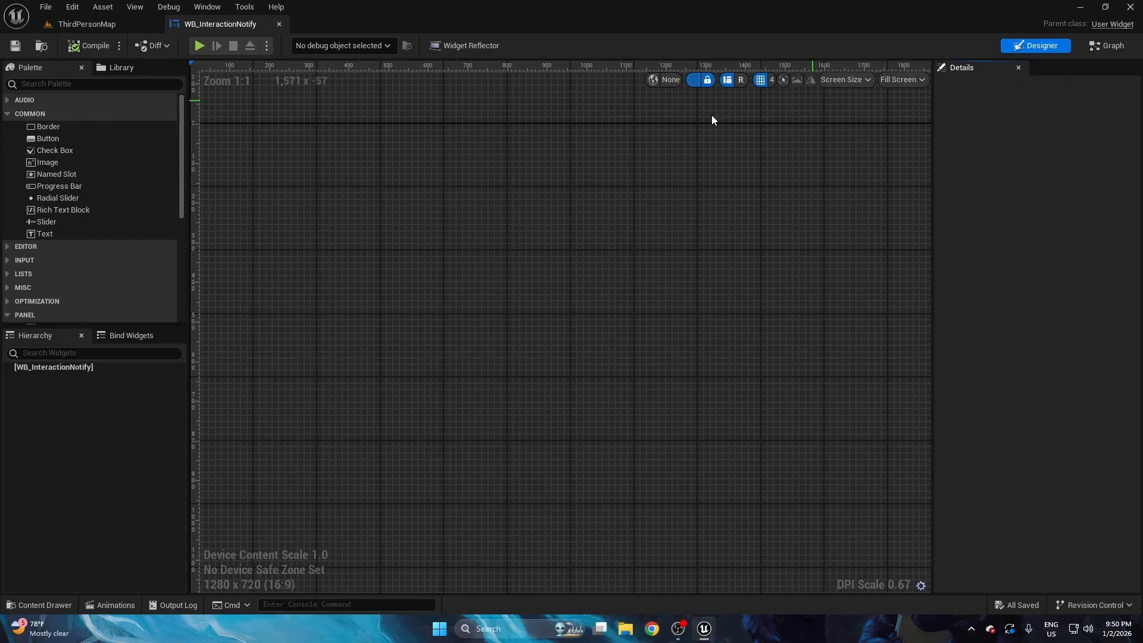
scroll(51, 223, down, 5)
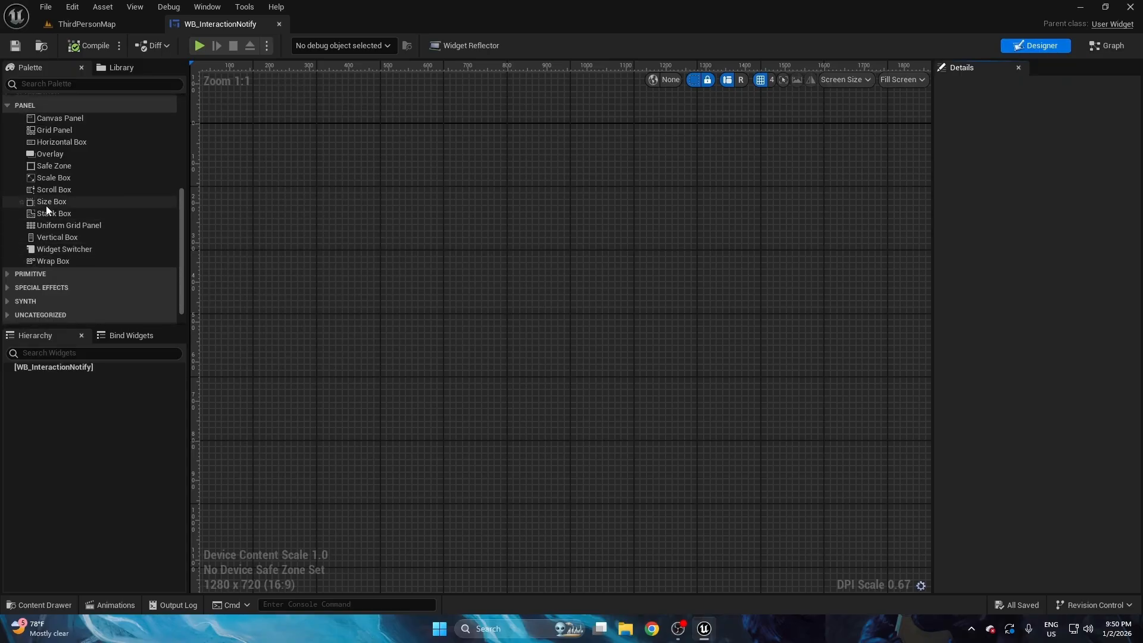
drag(46, 201, 60, 371)
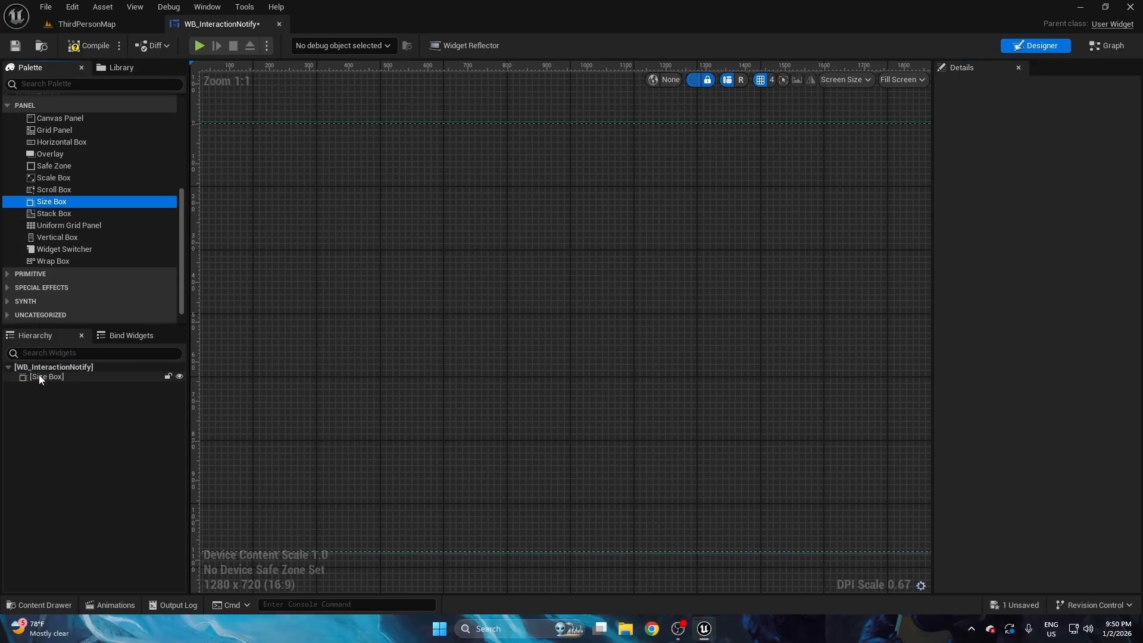
click(41, 377)
scroll(542, 143, down, 2)
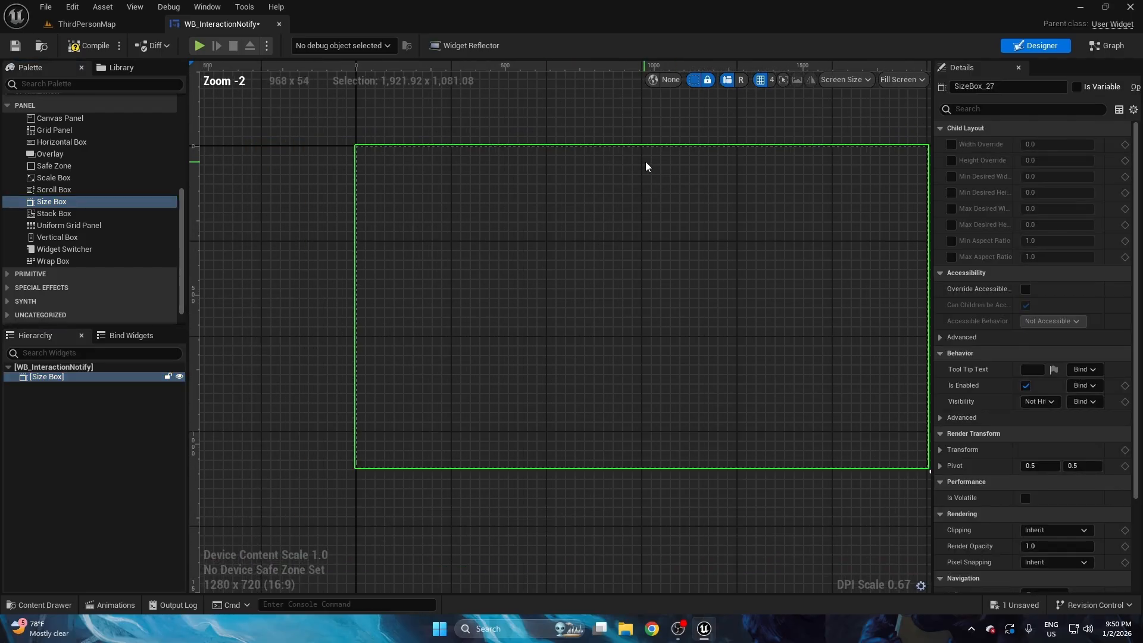
- Change the preview size mode to Desired on Screen and compile the widget
click(900, 79)
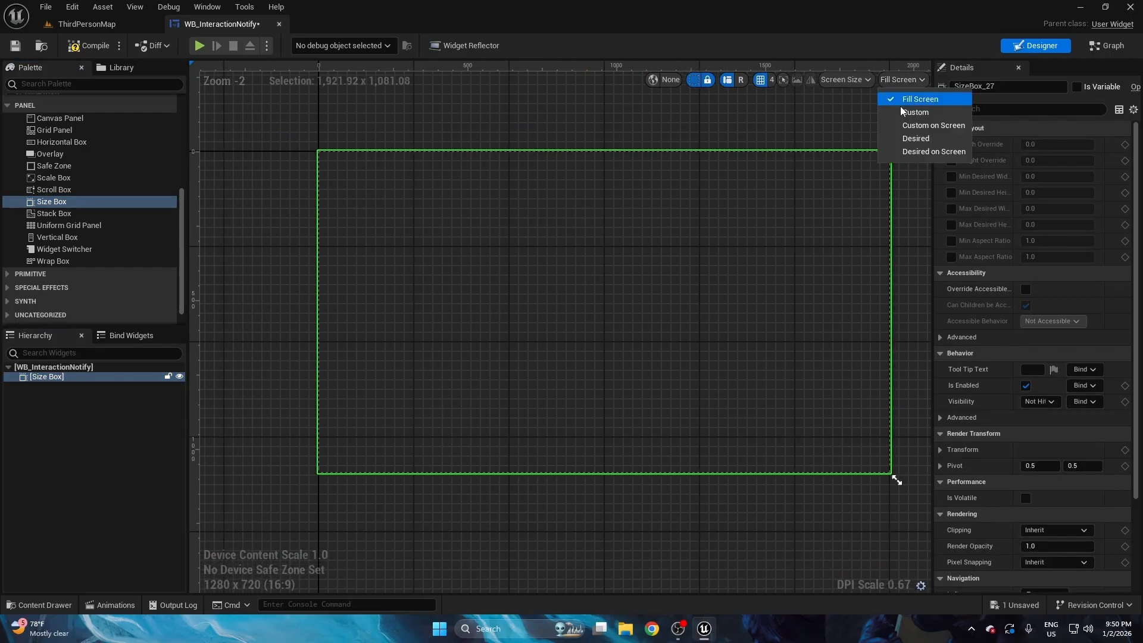
click(913, 151)
scroll(353, 160, up, 13)
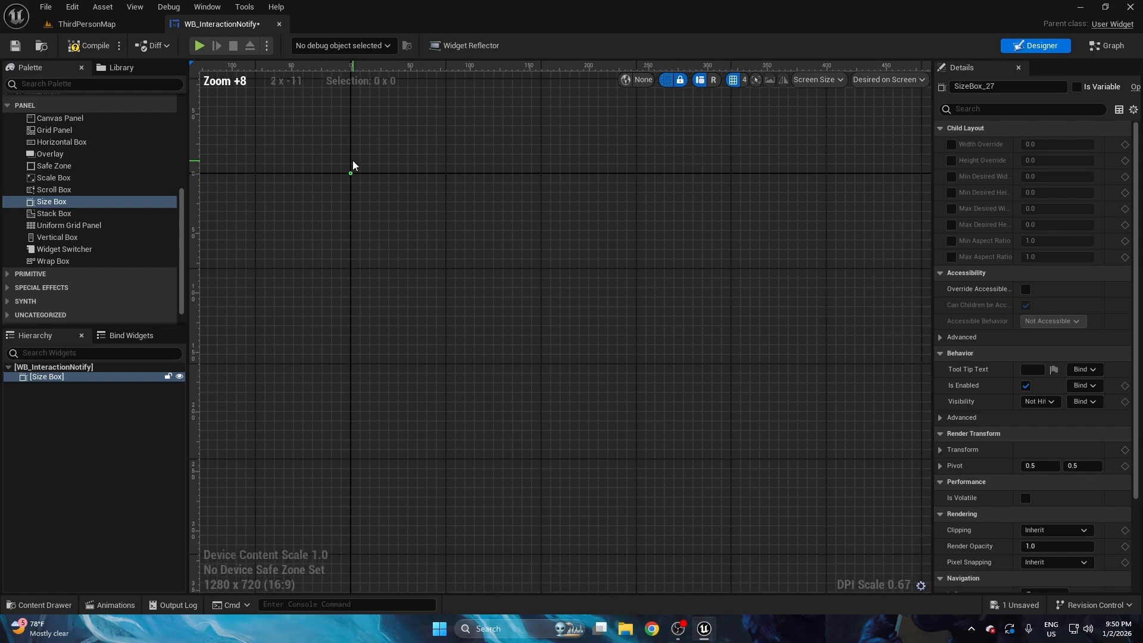
click(83, 51)
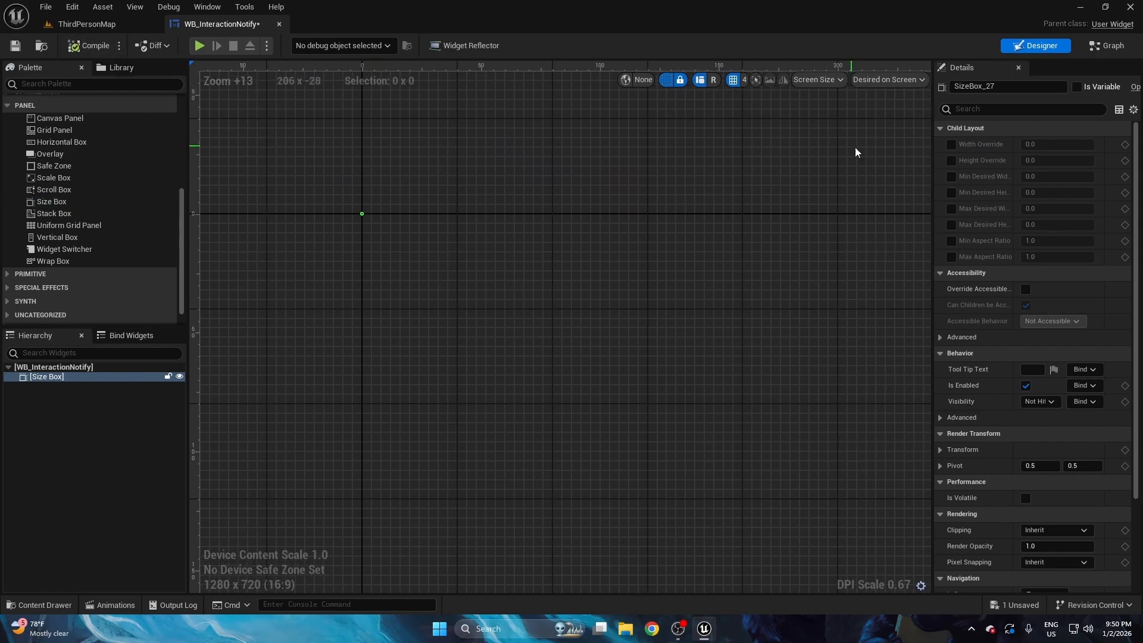
- Enable the Size Box's width and height overrides and set the width override to 250
click(952, 161)
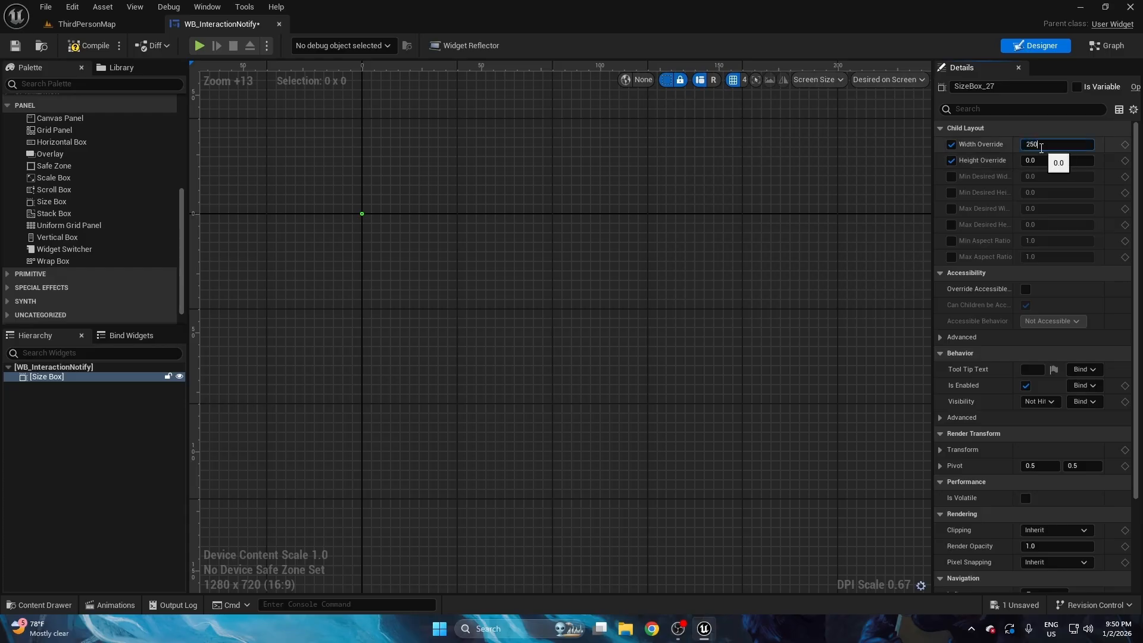
key(Return)
right_drag(773, 132, 618, 168)
scroll(618, 167, down, 4)
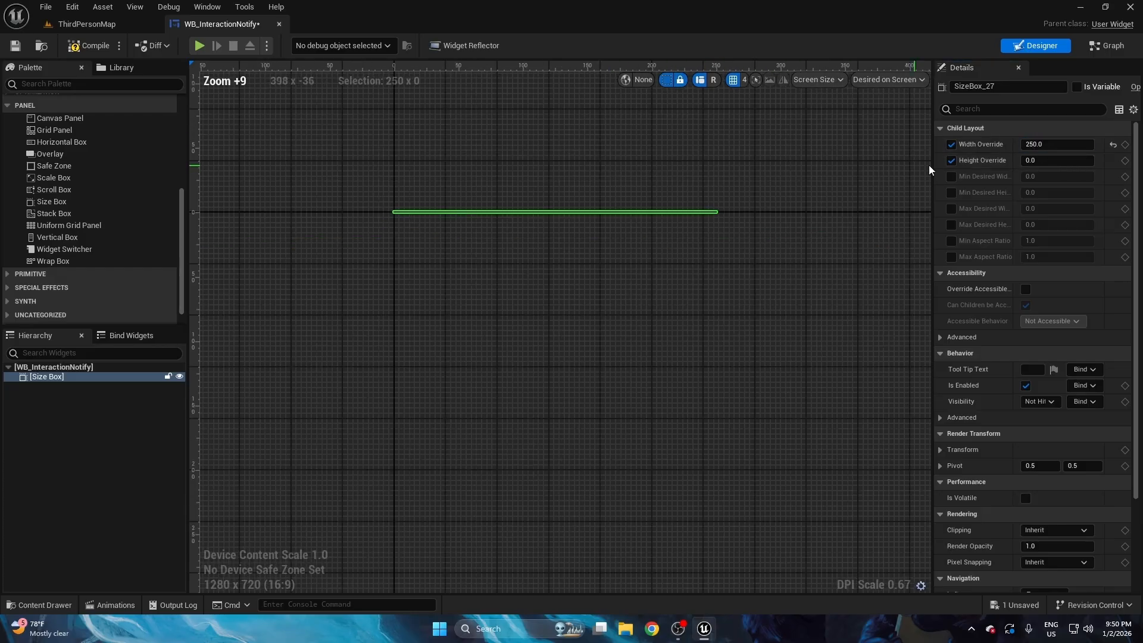
- Try height override values of 125 and 100 on the Size Box
click(1077, 164)
text(125)
key(Return)
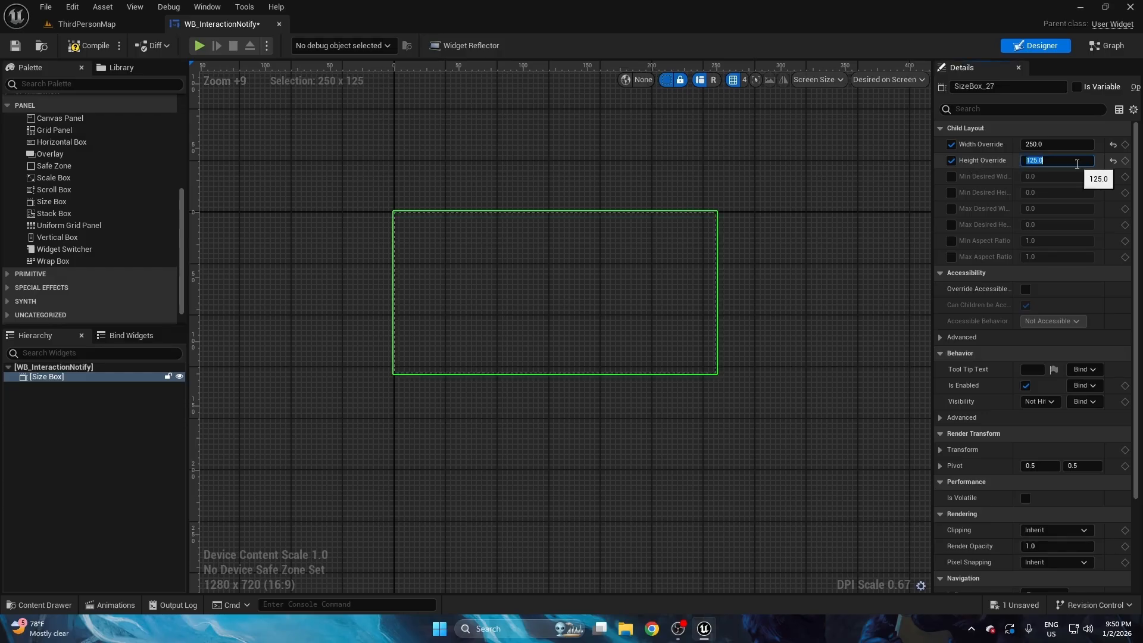
text(100)
key(Return)
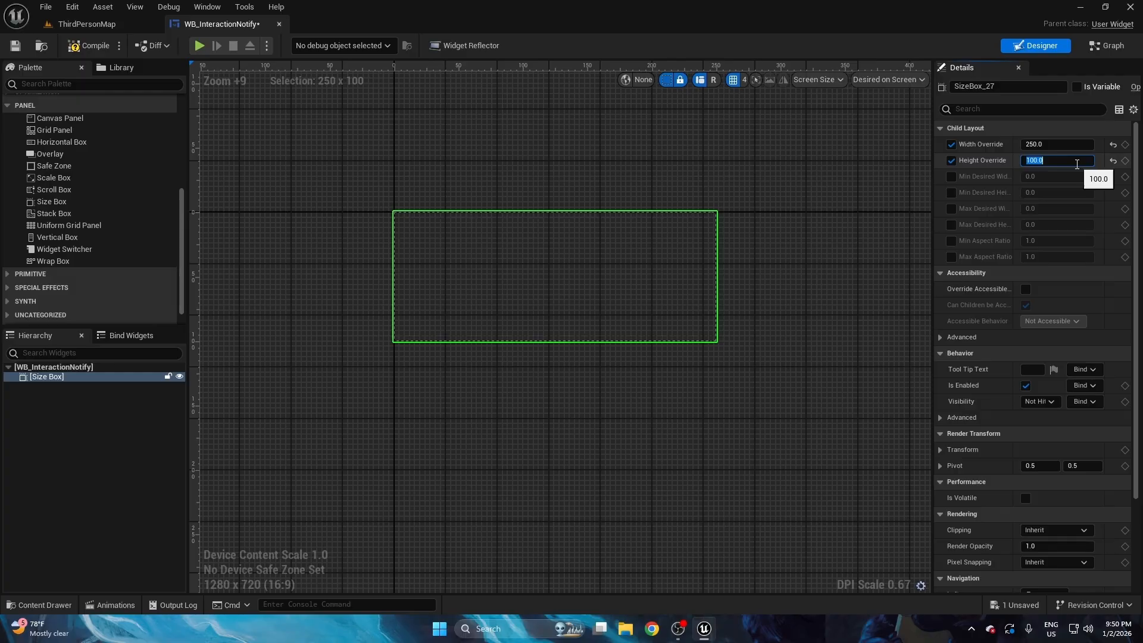
- Set the Size Box's height override to 80
text(80)
key(Return)
right_drag(669, 145, 626, 166)
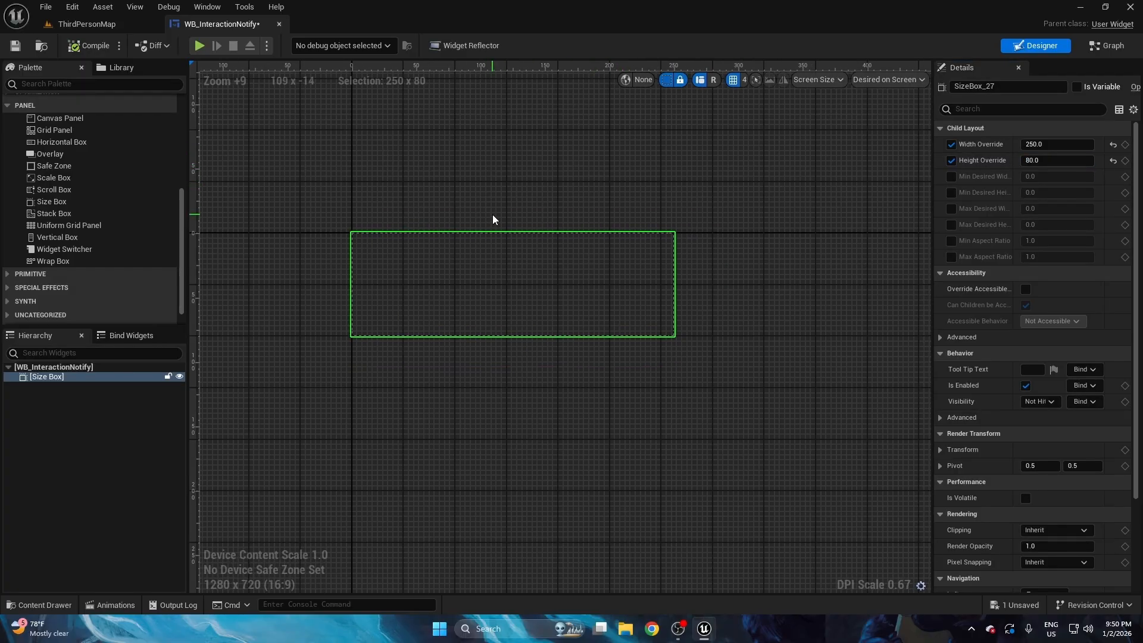
- Add an Overlay as the child of the Size Box
scroll(39, 159, up, 3)
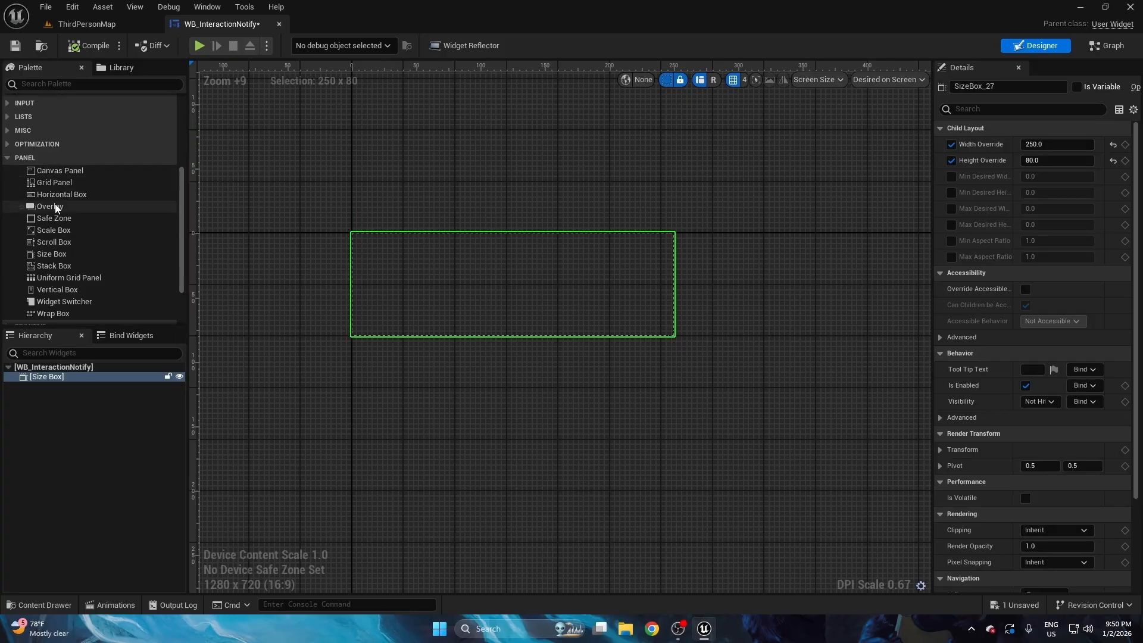
drag(56, 207, 56, 375)
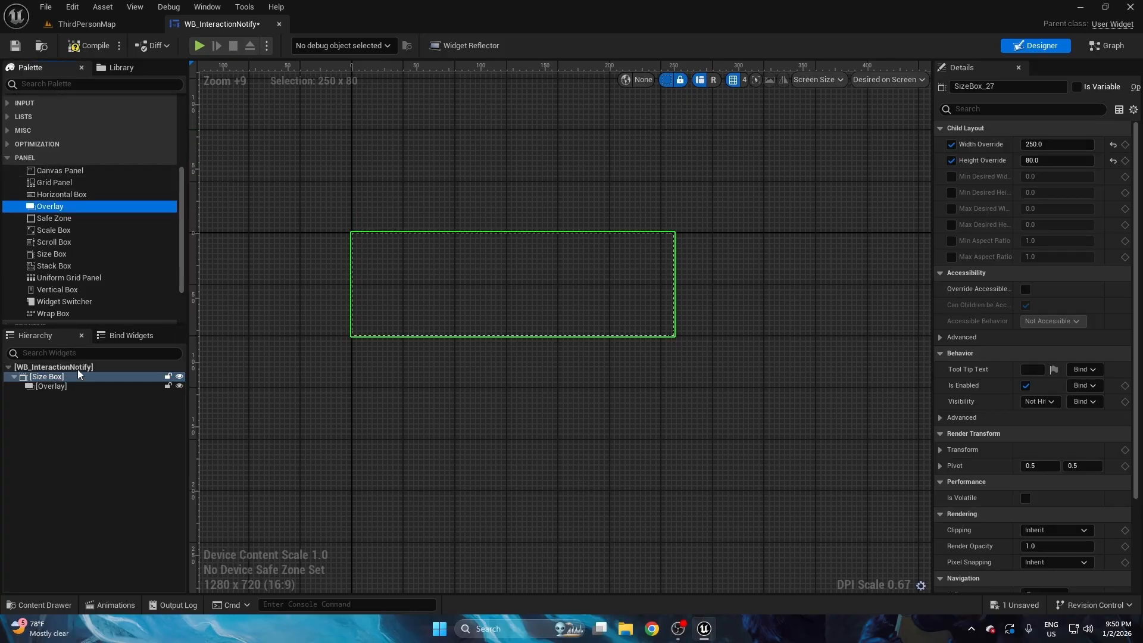
click(56, 386)
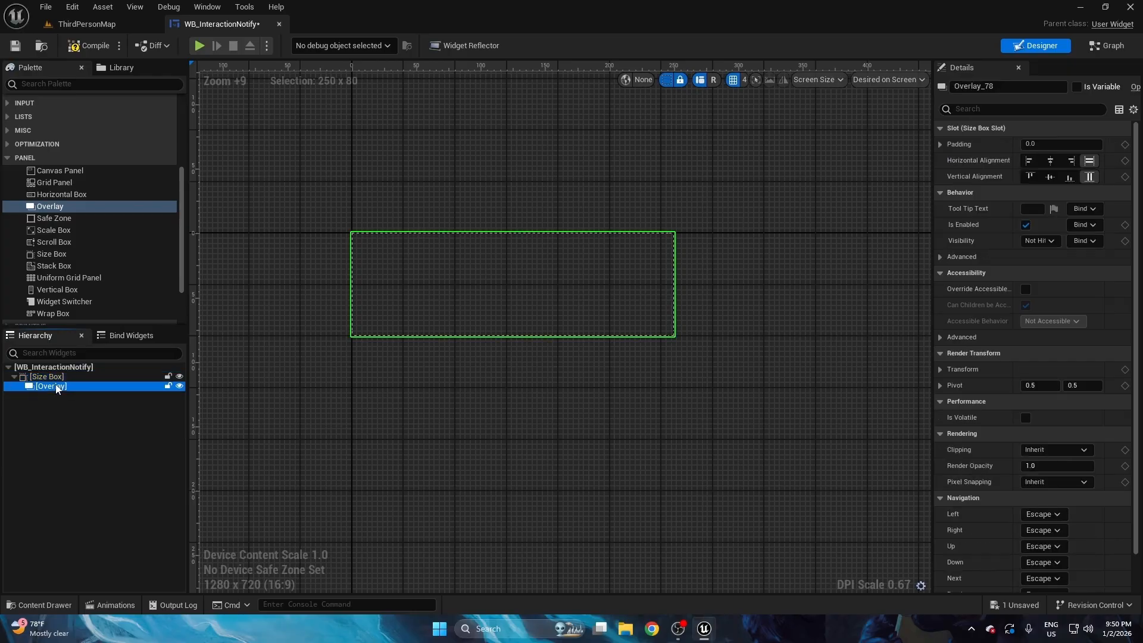
click(62, 377)
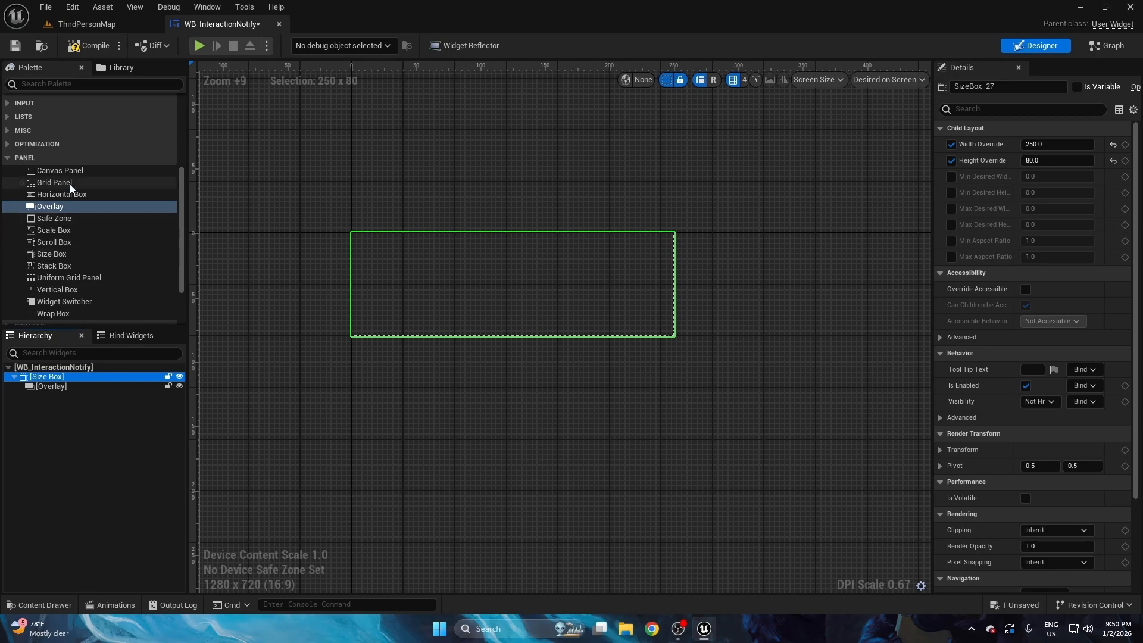
- Add a Background Blur inside the Overlay, filling it horizontally and vertically, with a blur strength of 7
scroll(69, 184, down, 3)
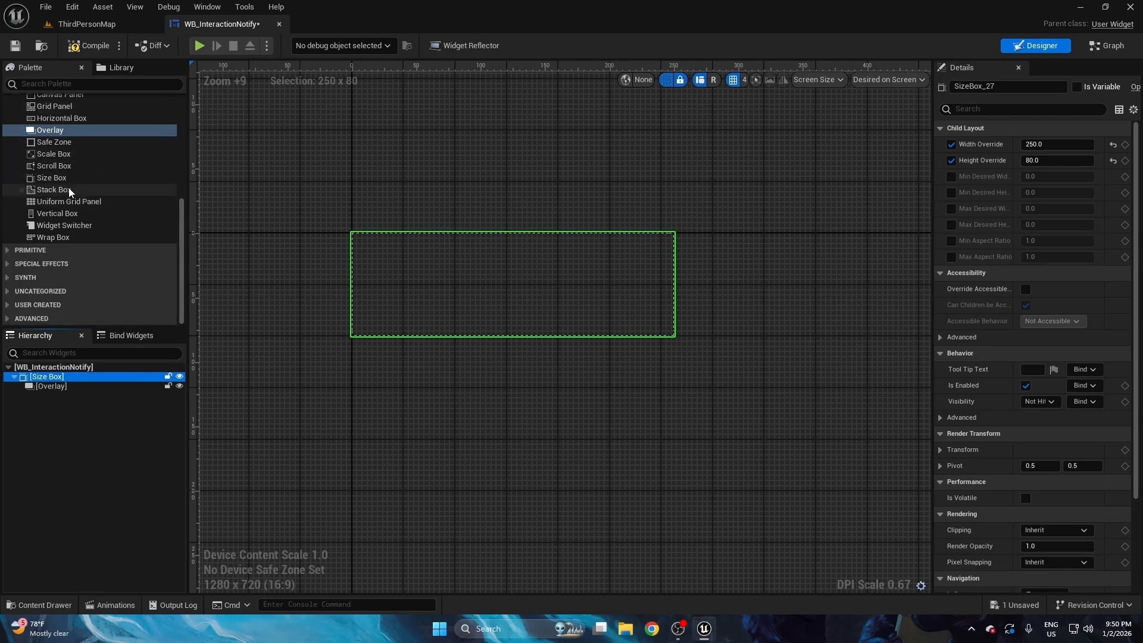
scroll(69, 187, up, 4)
scroll(70, 194, down, 4)
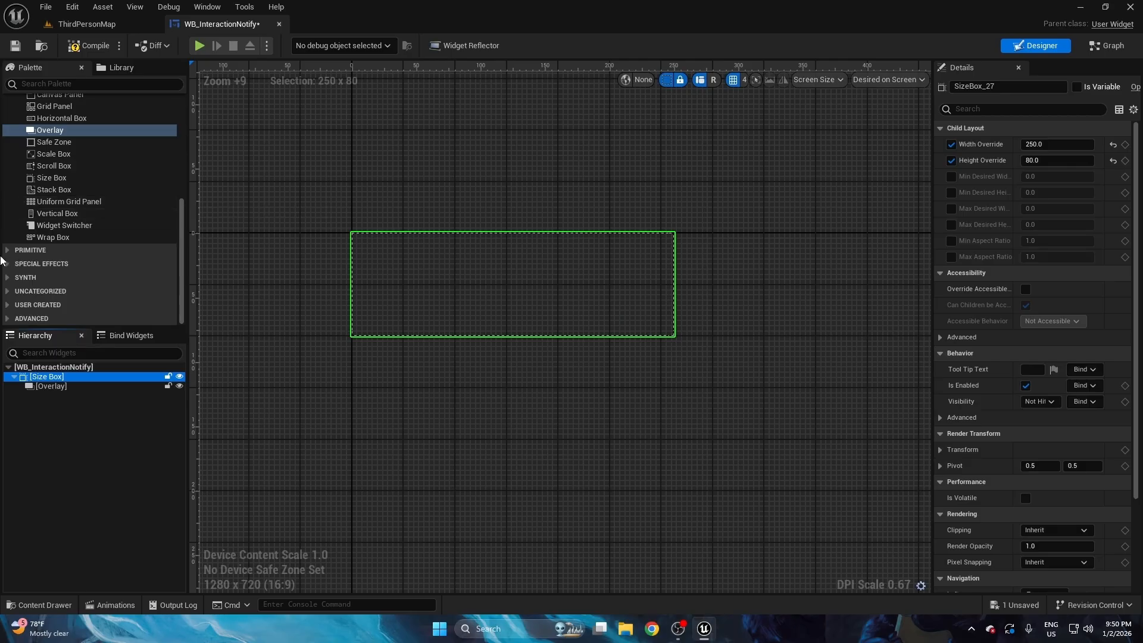
drag(77, 278, 76, 398)
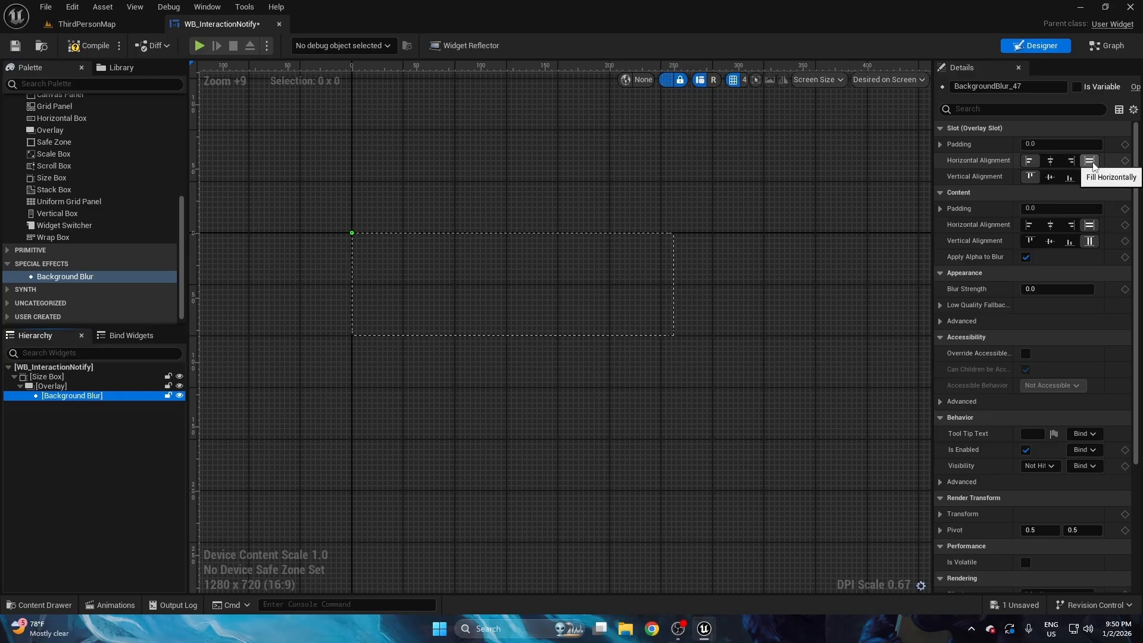
click(1089, 160)
click(1089, 177)
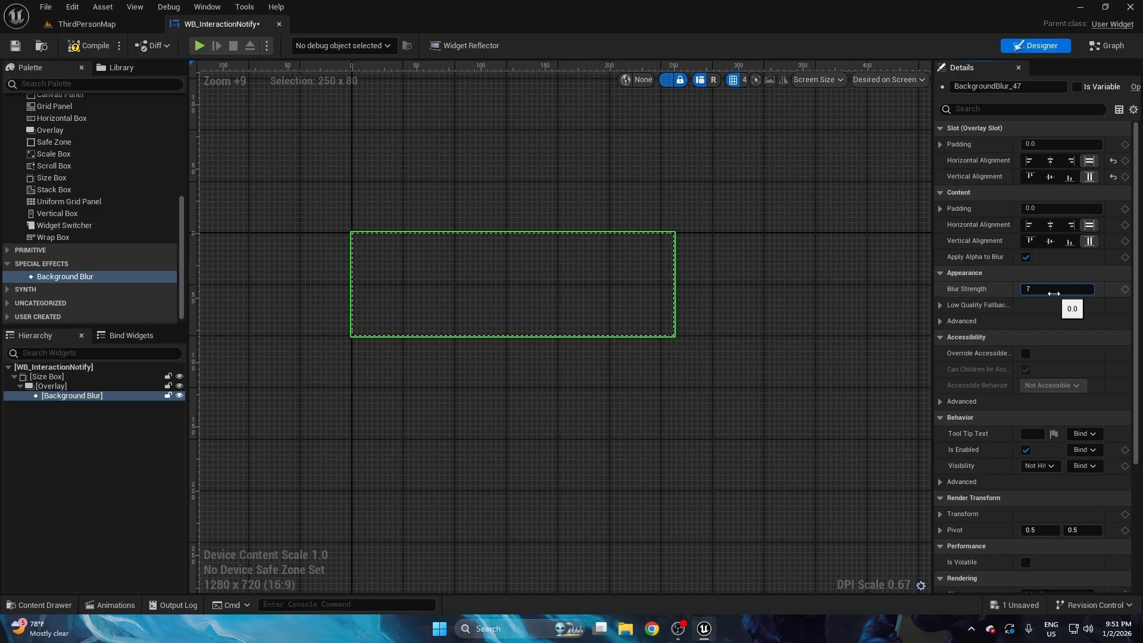
key(Return)
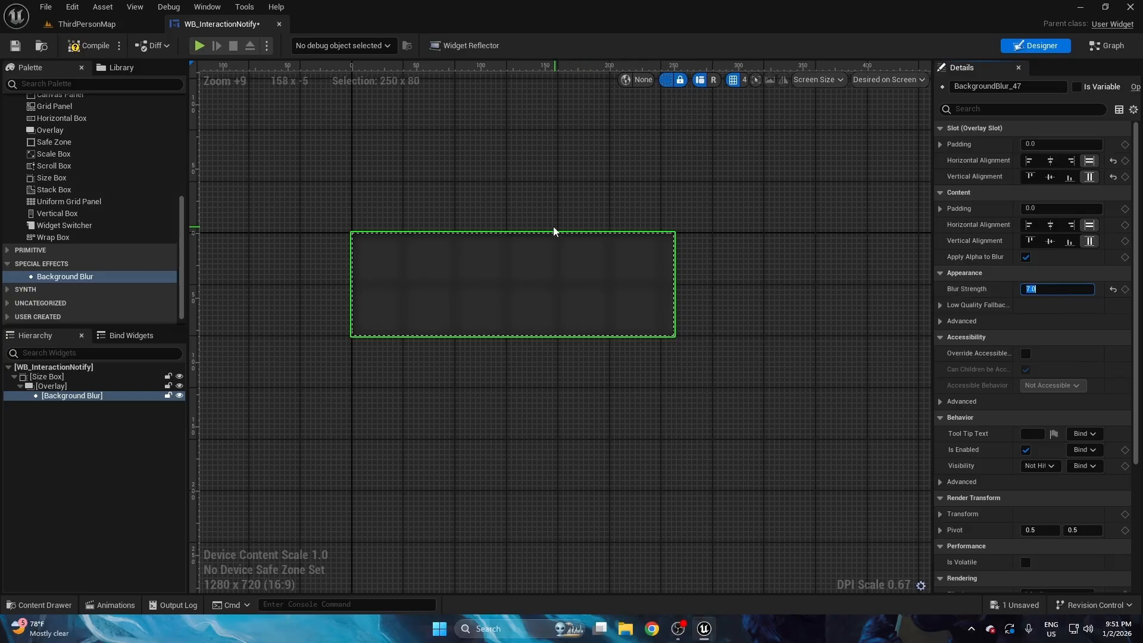
- Add a Border to the Overlay after the Background Blur, fill it horizontally and vertically, and widen the details area
scroll(92, 189, up, 2)
scroll(68, 173, up, 5)
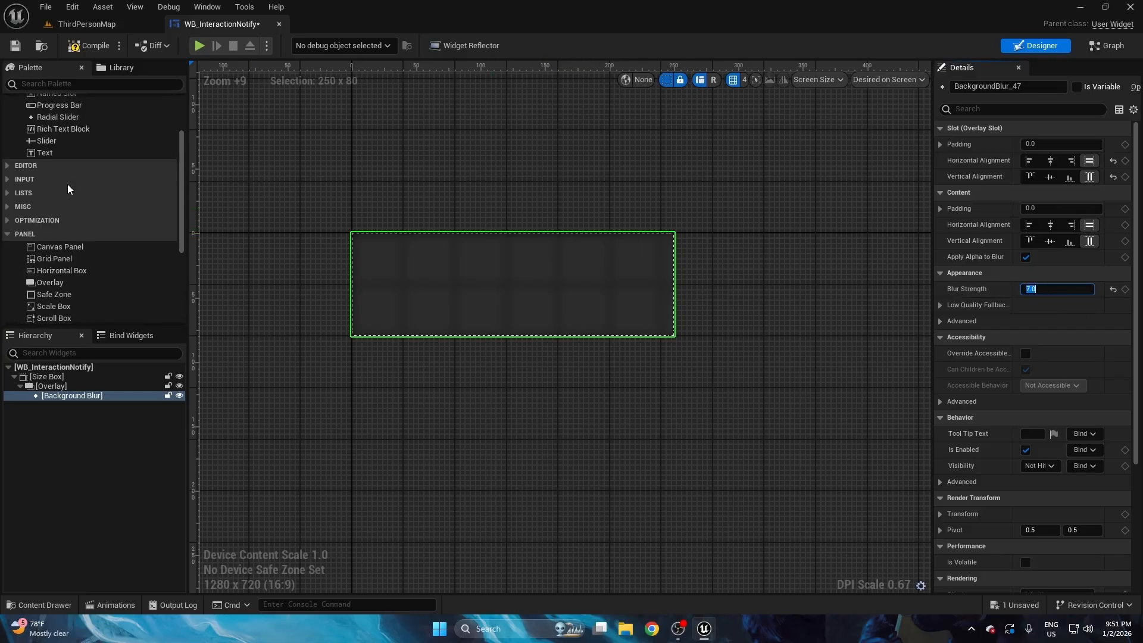
drag(49, 126, 94, 414)
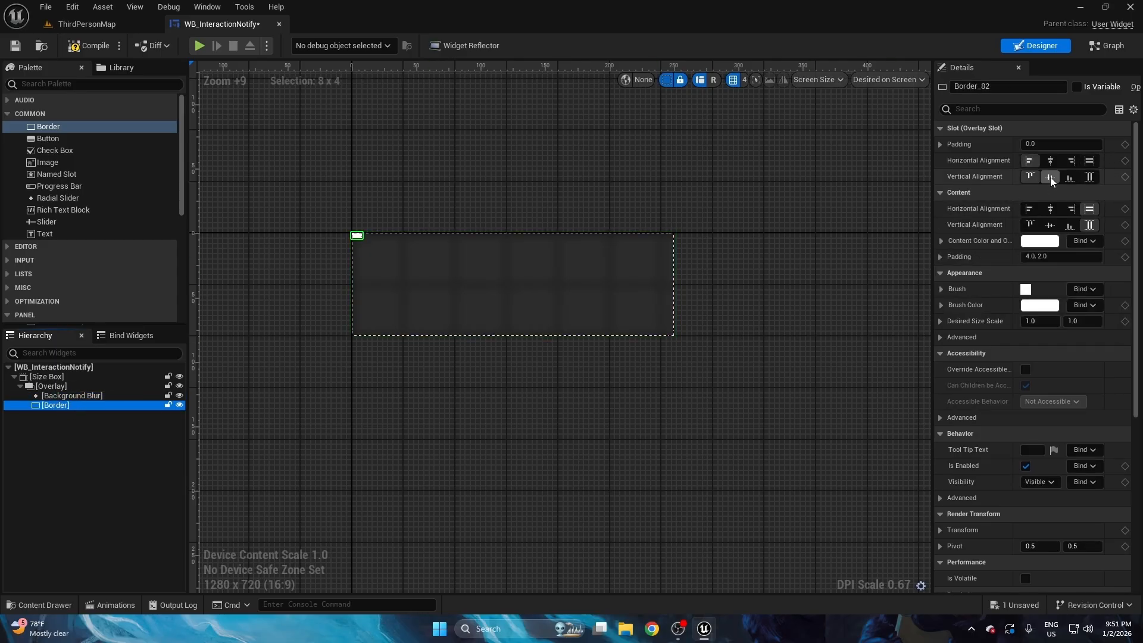
click(1087, 162)
click(1089, 176)
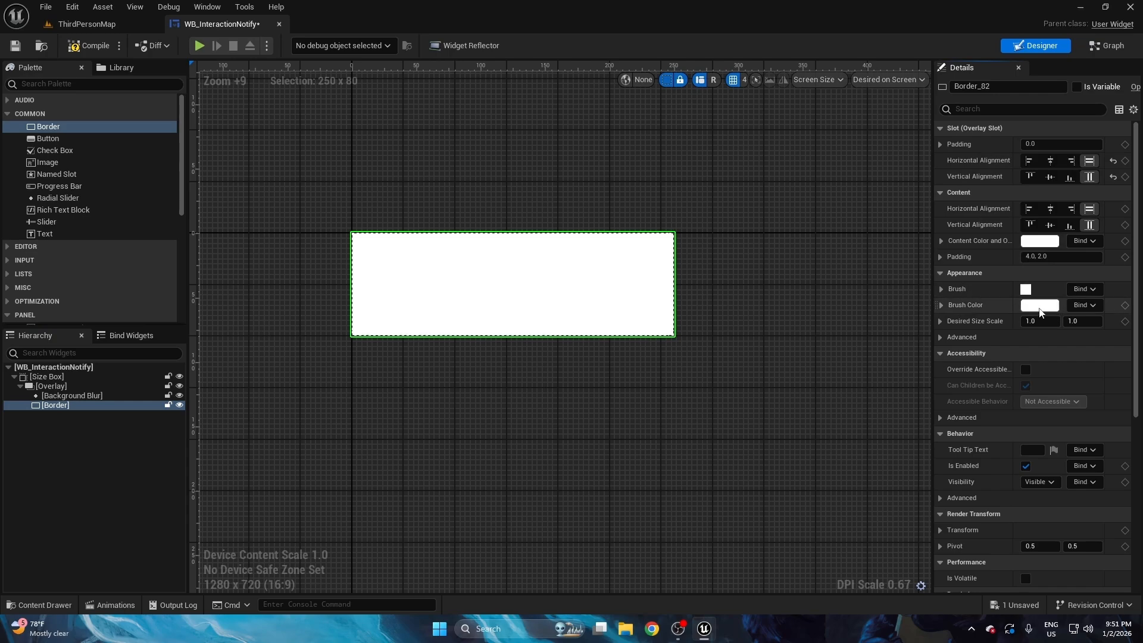
drag(932, 303, 874, 304)
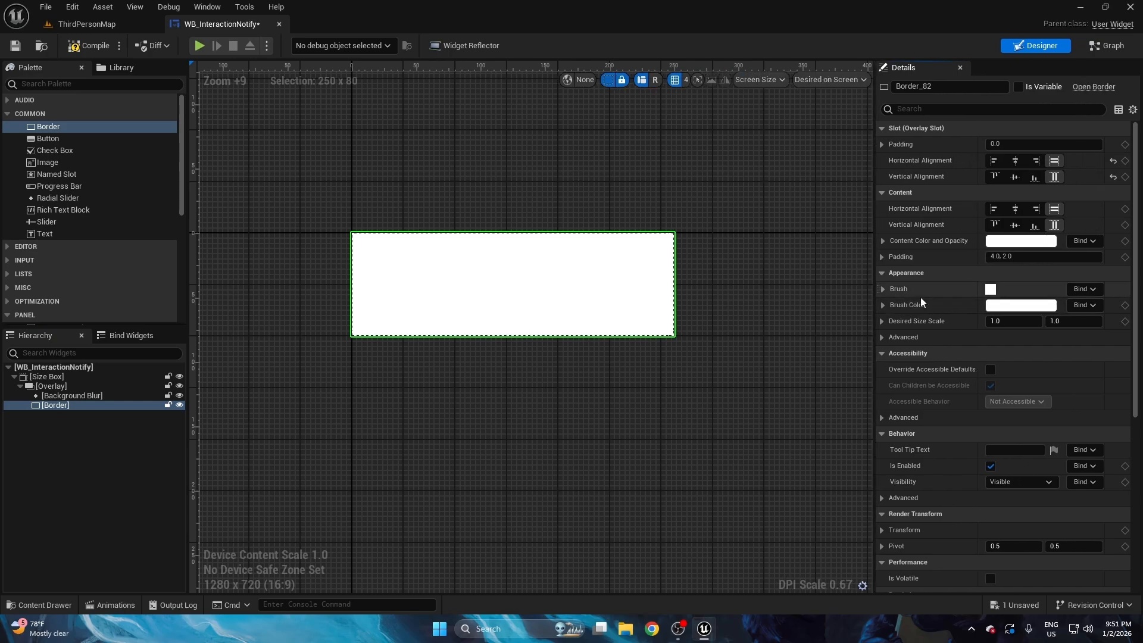
- Set the Border's brush colour to black with an alpha of 0.25
click(1018, 305)
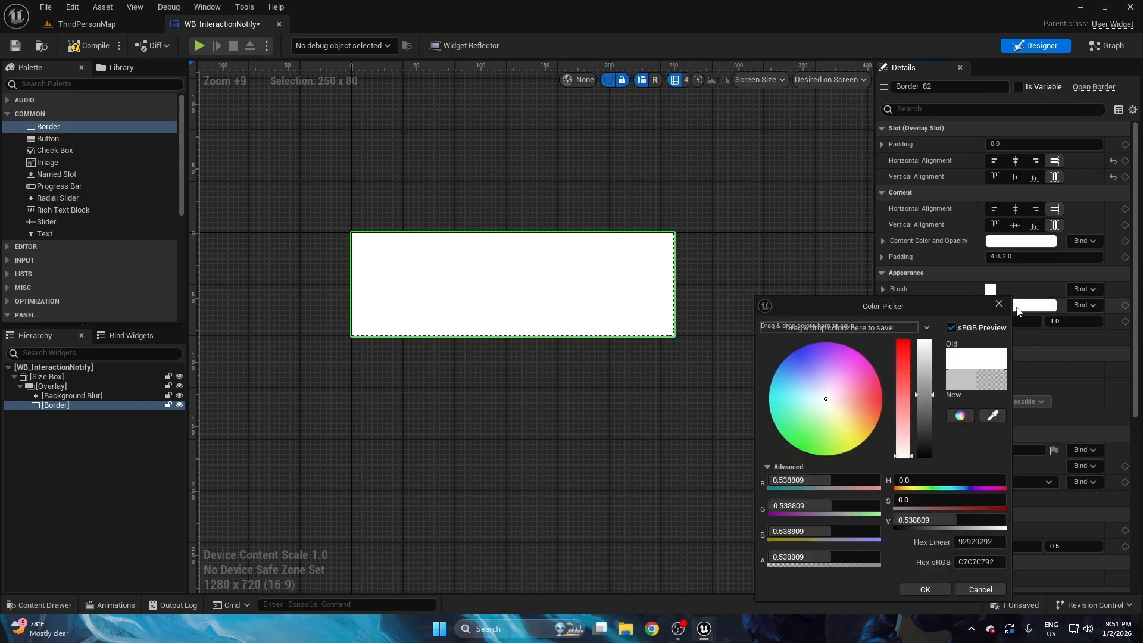
drag(927, 420, 932, 492)
click(859, 554)
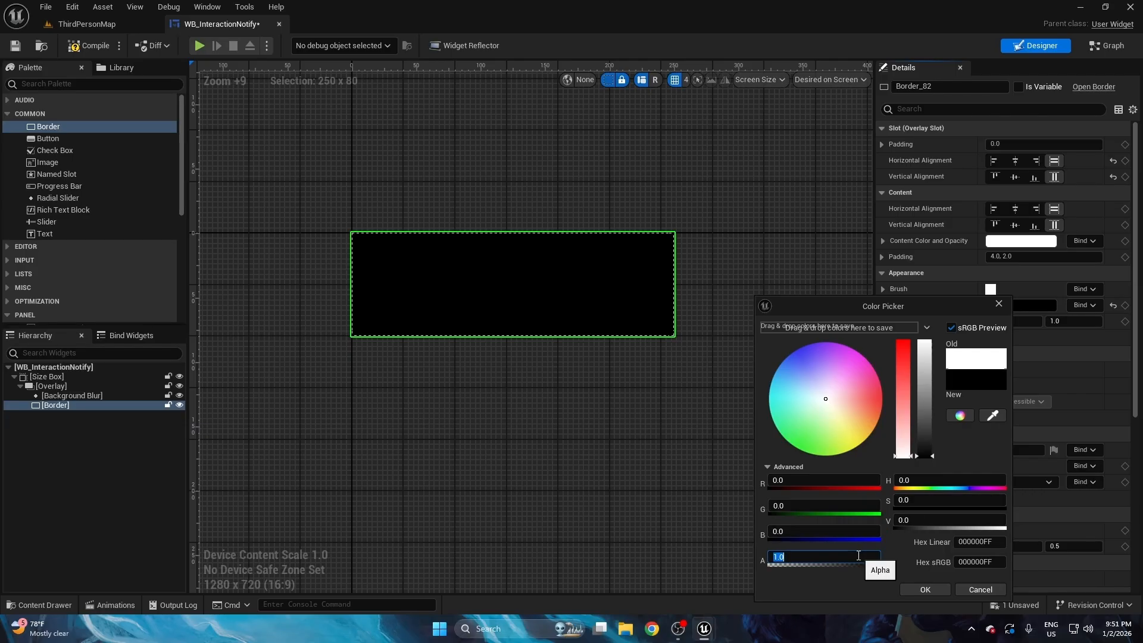
text(.25)
key(Return)
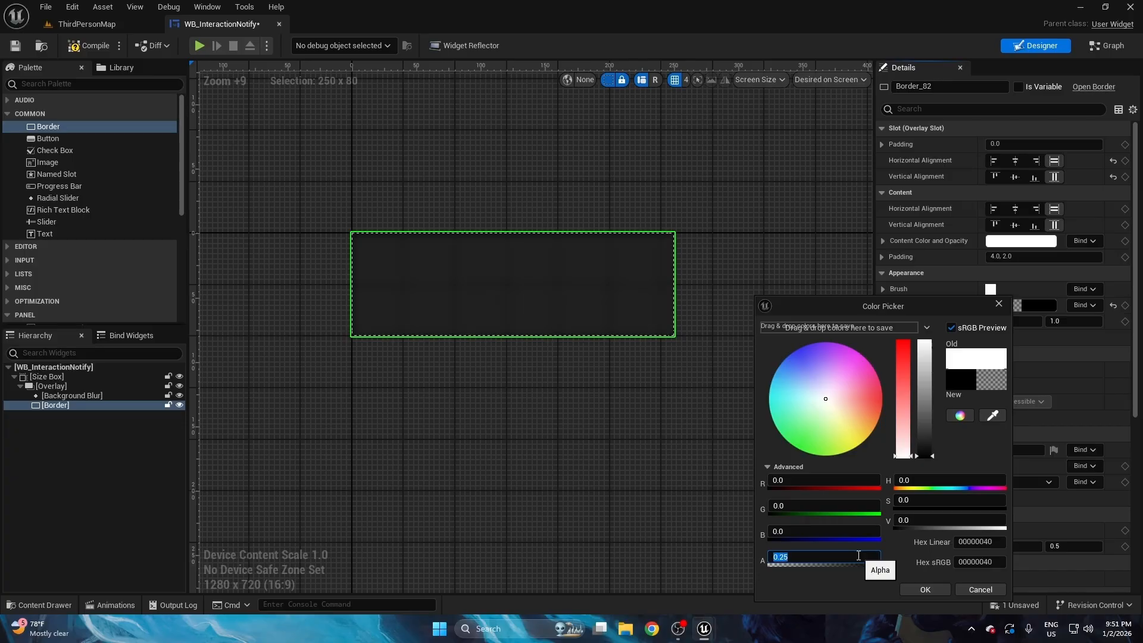
click(925, 590)
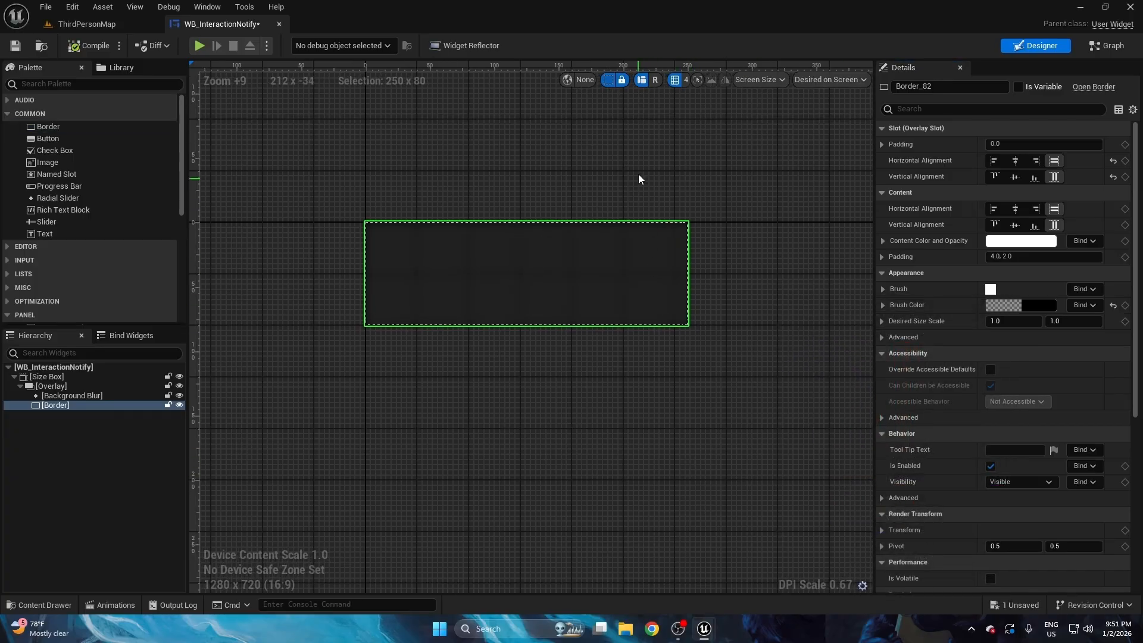
- Turn off the dashed widget outlines in the designer view and deselect the Border
click(607, 80)
click(587, 162)
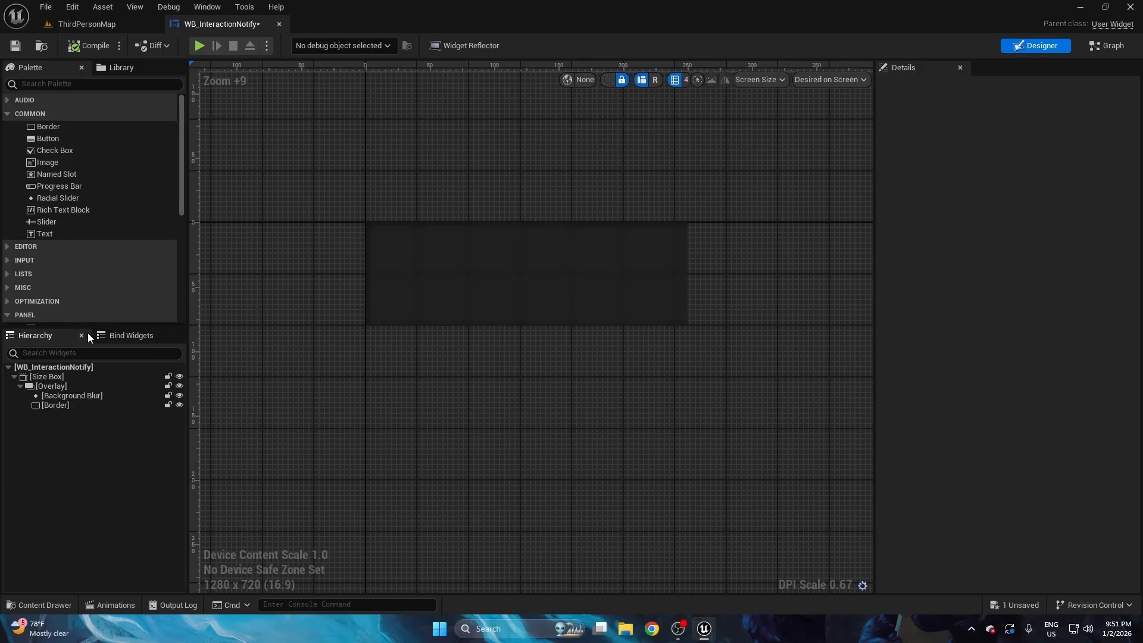
scroll(550, 158, up, 2)
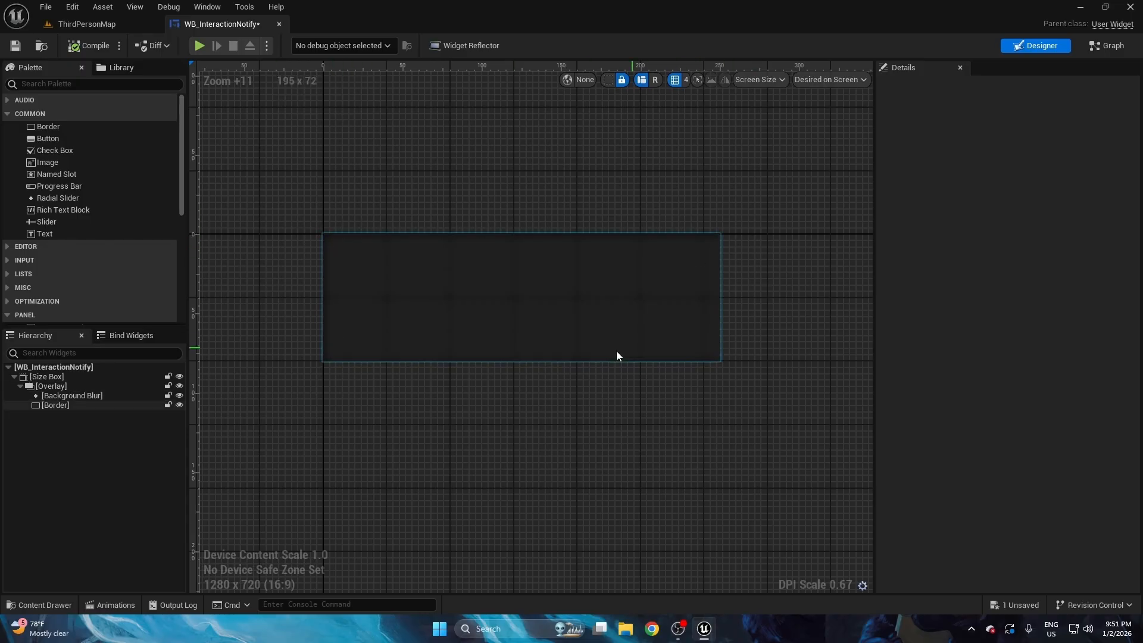
- Expand the Border's brush settings, widen the details area, and draw the brush as a Rounded Box
click(52, 406)
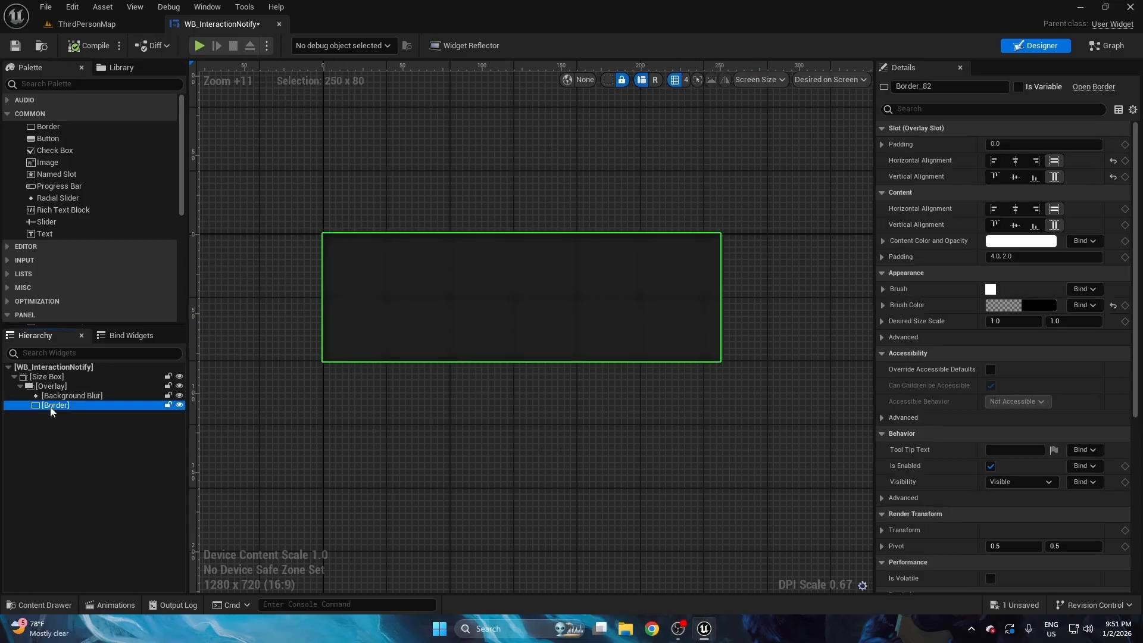
click(884, 291)
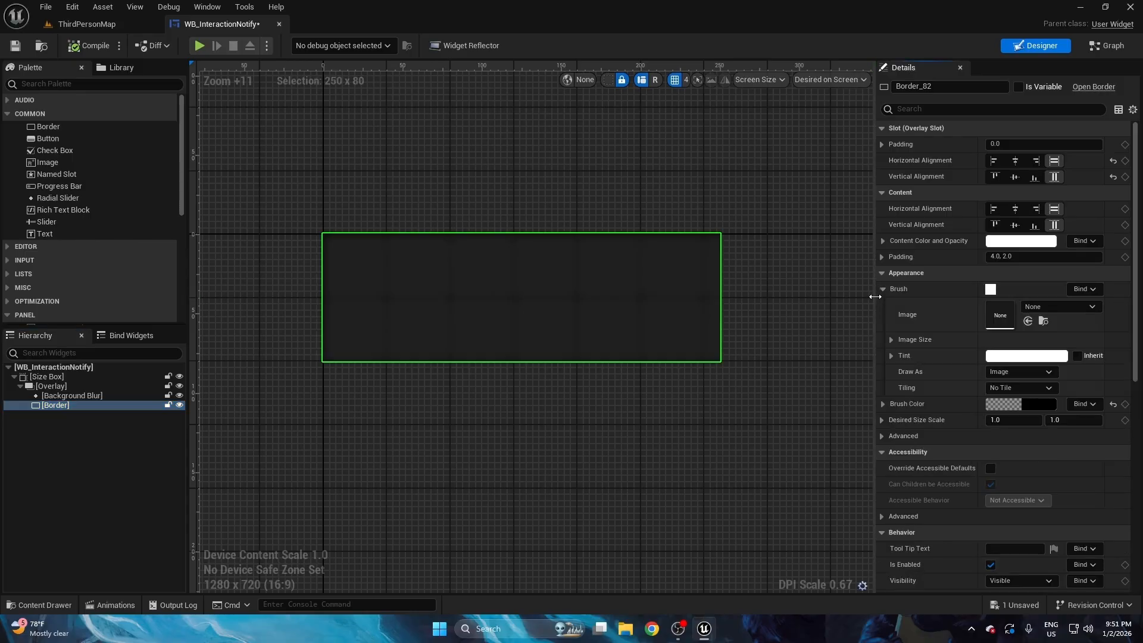
drag(874, 298, 821, 294)
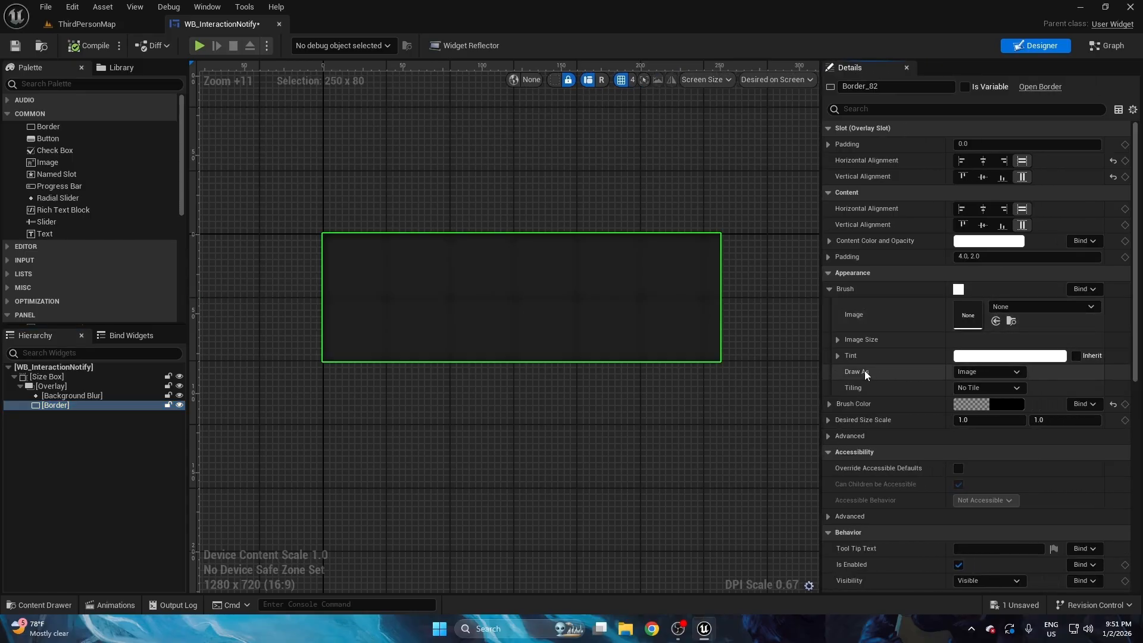
click(1000, 370)
click(974, 428)
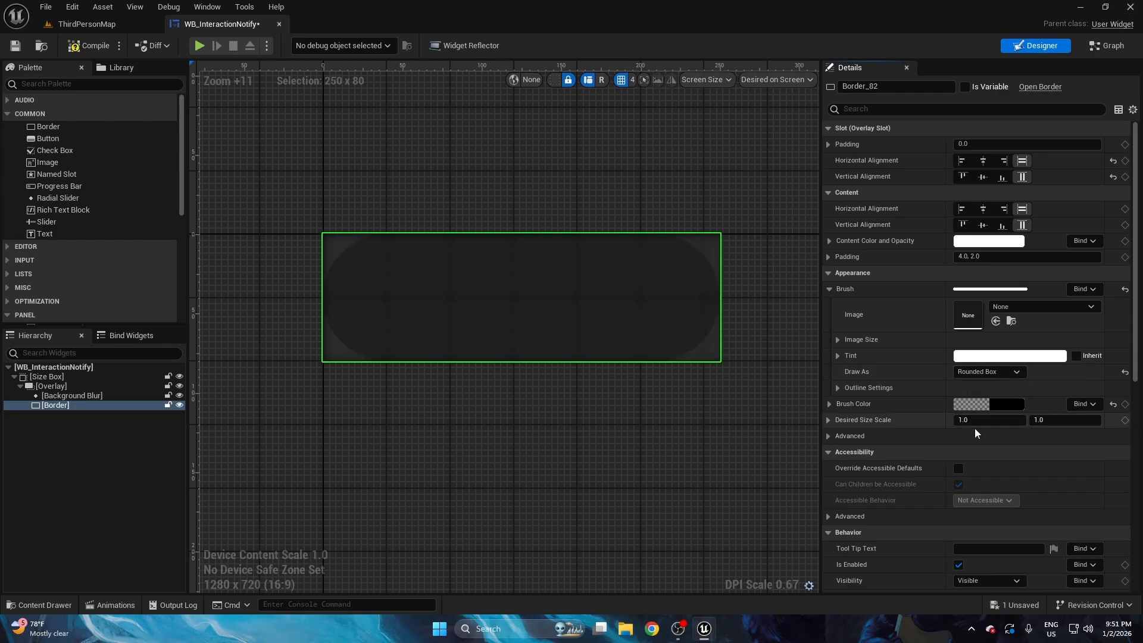
- In the Border brush's outline settings, use Fixed Radius rounding with all four corner radii at 5
click(838, 387)
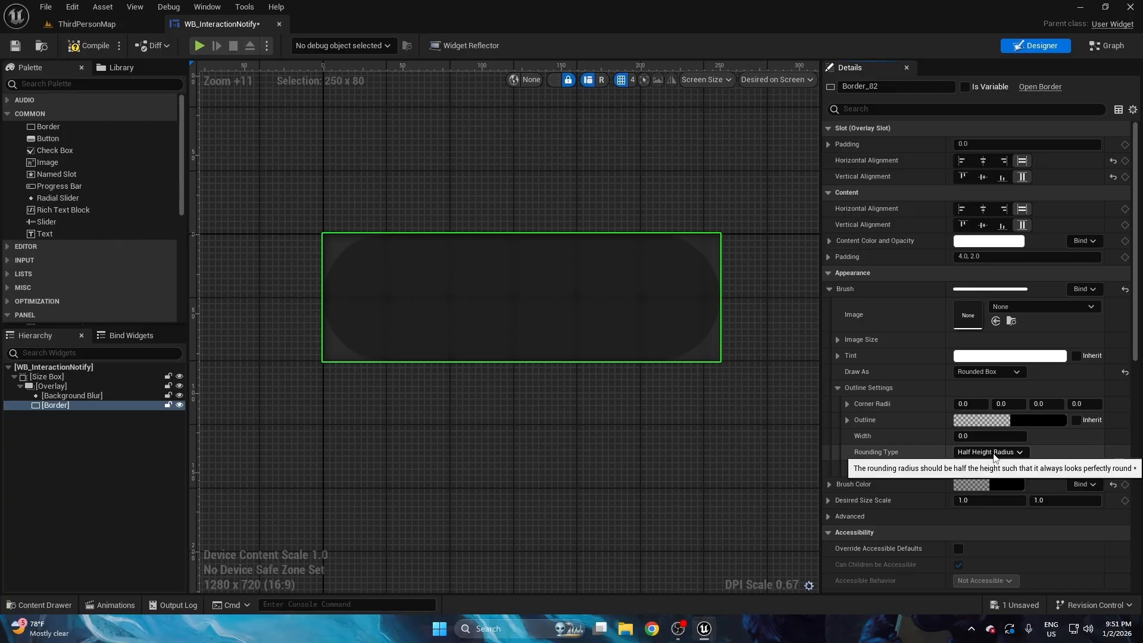
click(991, 453)
click(979, 464)
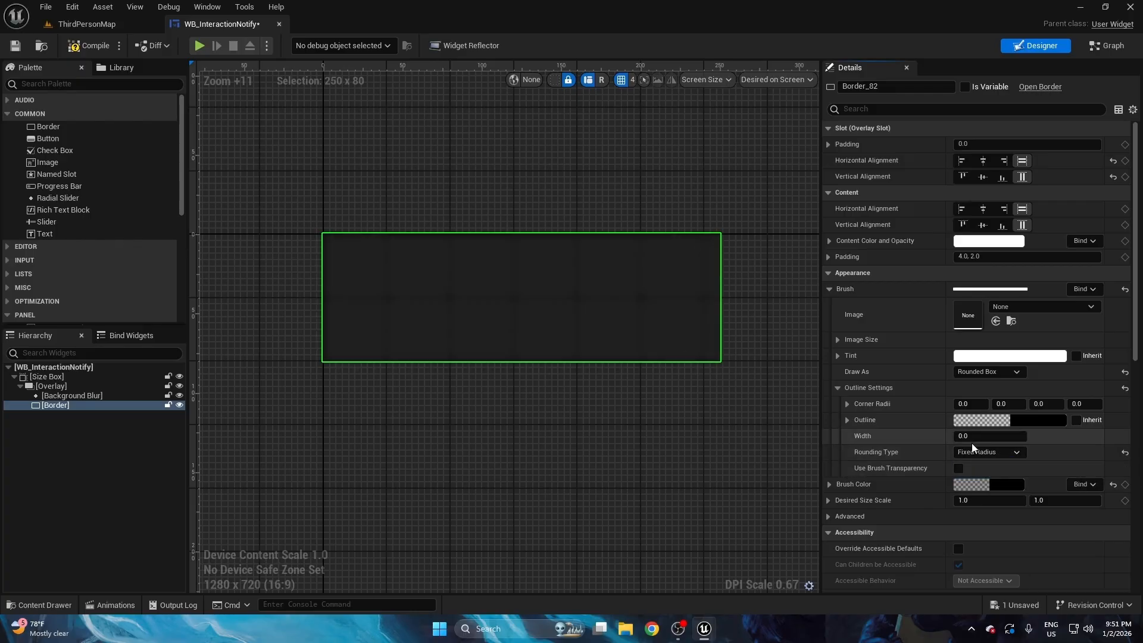
drag(976, 405, 1014, 404)
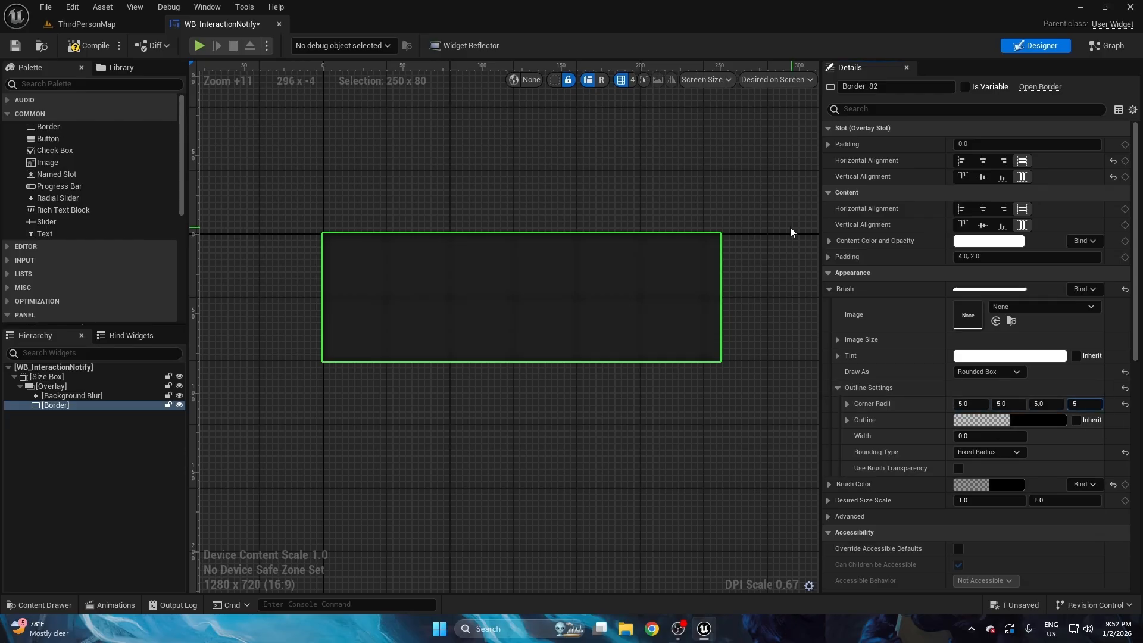
click(762, 228)
scroll(745, 228, up, 8)
scroll(595, 218, down, 8)
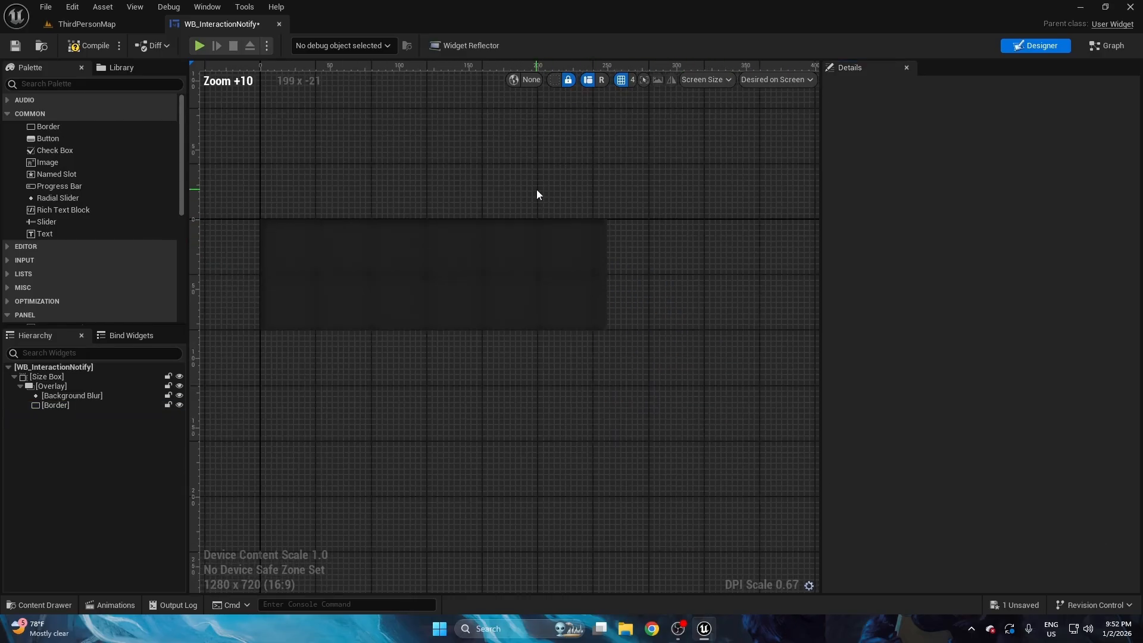
- Set the outline colour of the Border's brush to white, keeping its alpha at 0
click(555, 244)
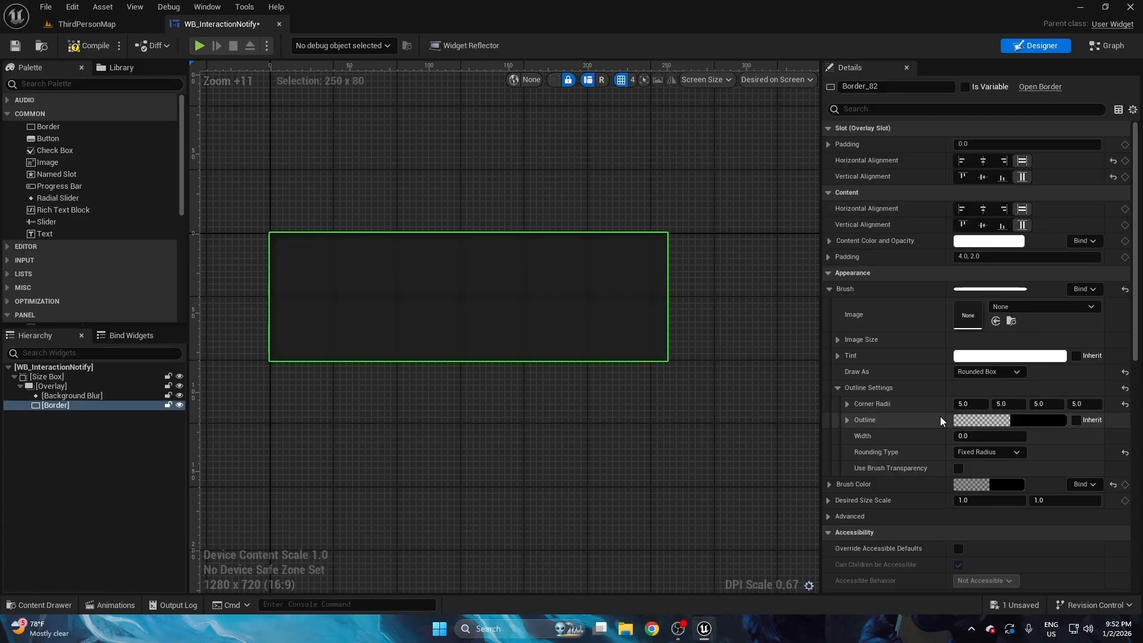
click(1027, 424)
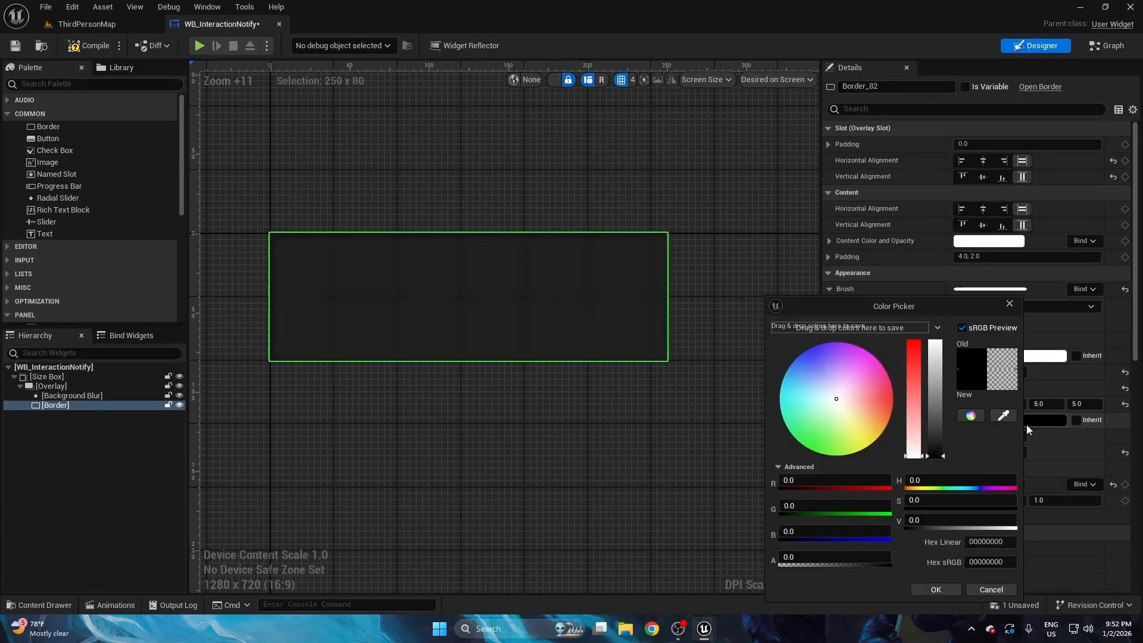
drag(934, 416, 935, 342)
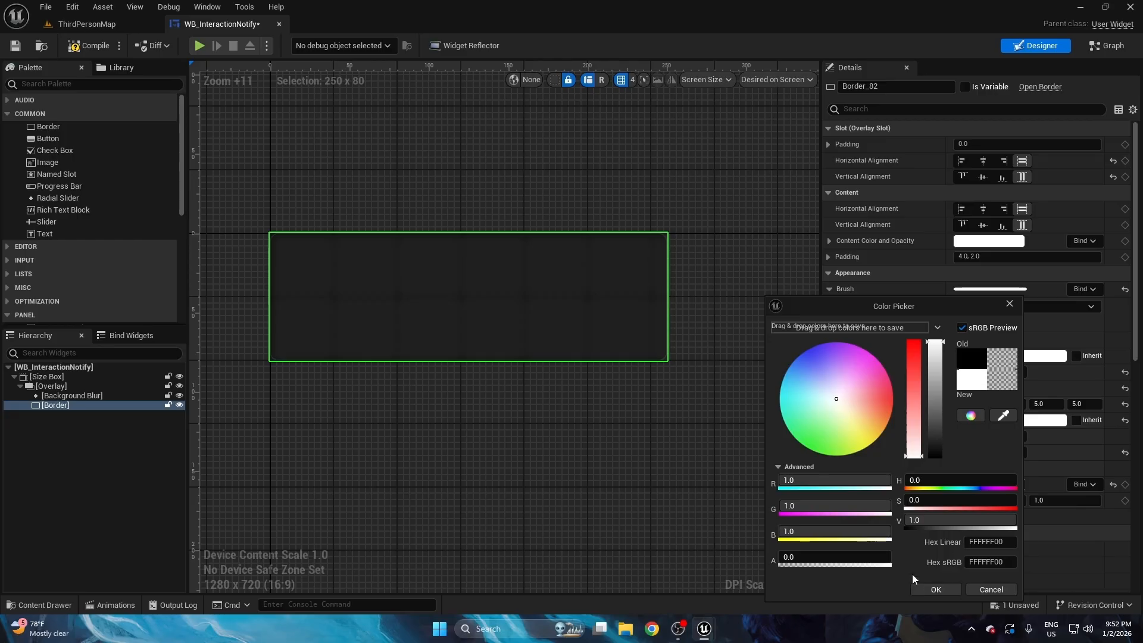
click(936, 589)
- Set the outline width of the Border's brush to 1 and check the widget's corners
scroll(631, 162, up, 3)
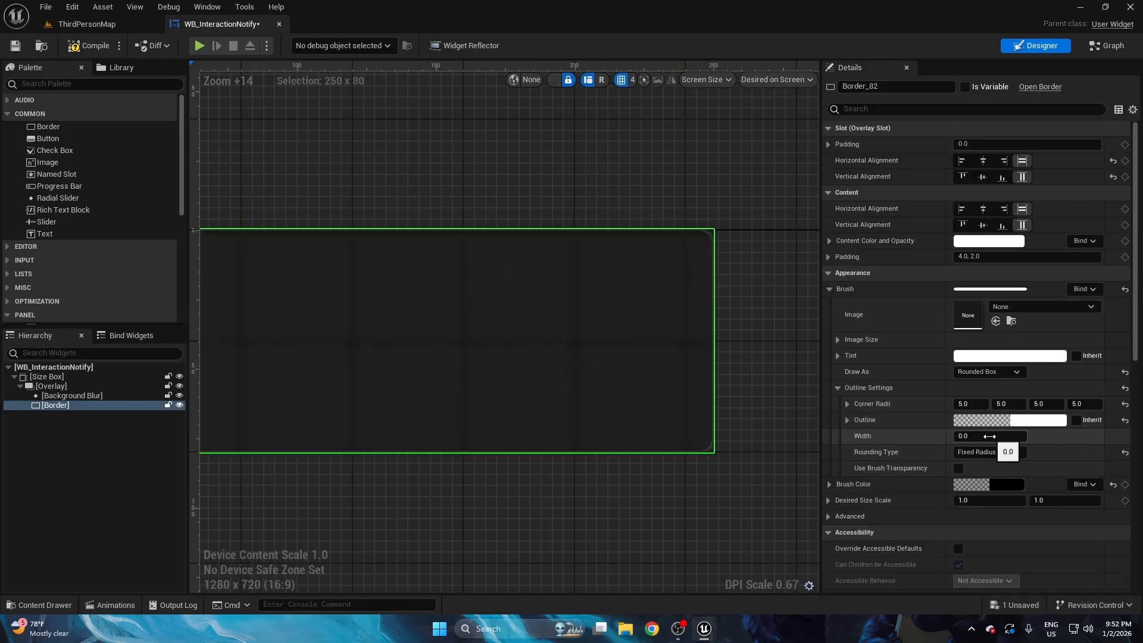
click(991, 437)
text(1)
key(Return)
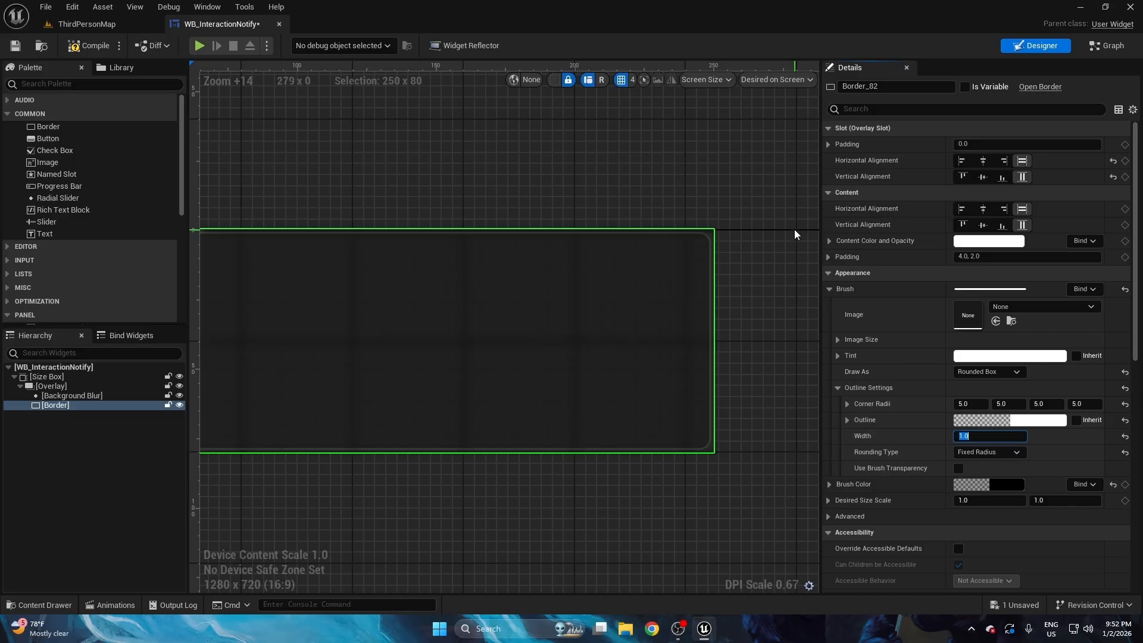
click(642, 188)
scroll(641, 187, down, 1)
right_drag(364, 178, 505, 171)
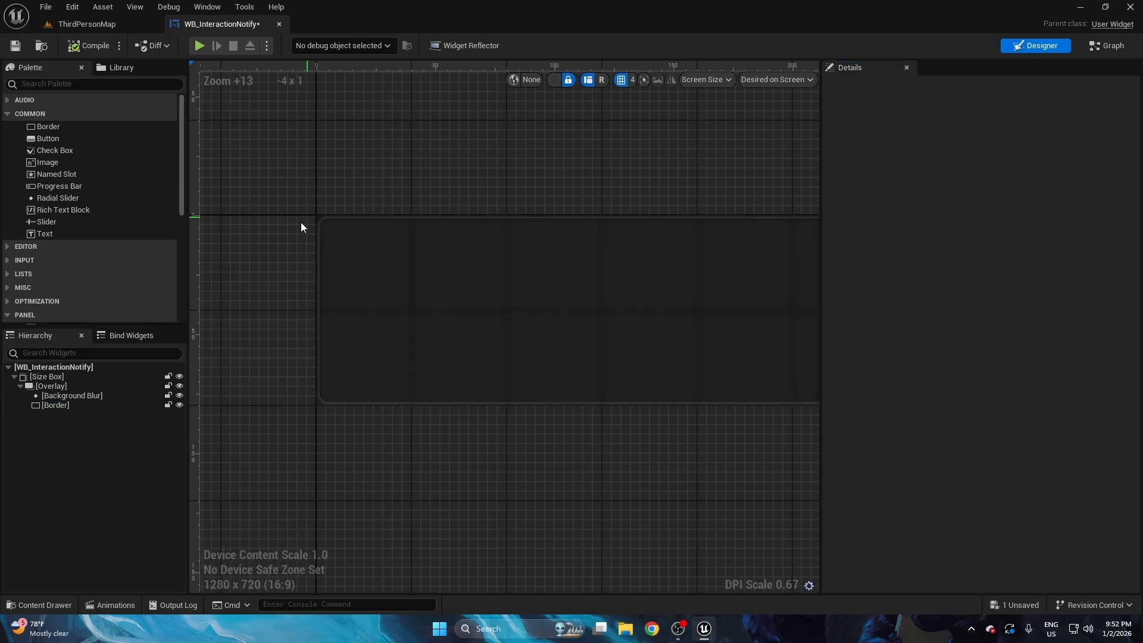
- Enable the Background Blur's Blur Radius override and set all four of its corner radii to 5
click(84, 396)
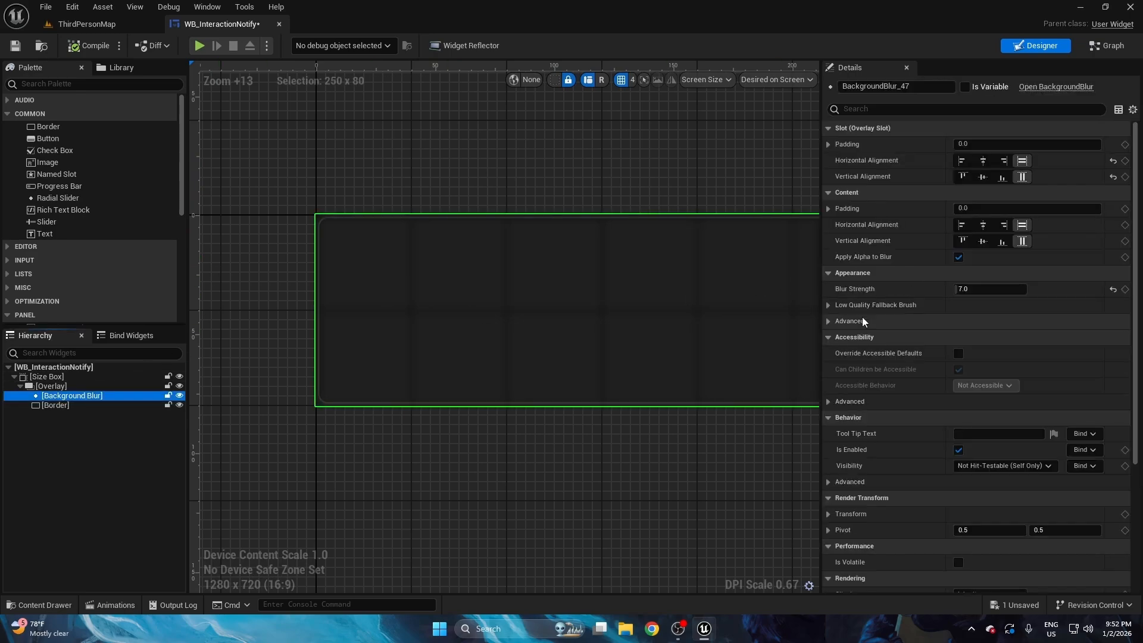
click(829, 321)
right_drag(636, 156, 579, 148)
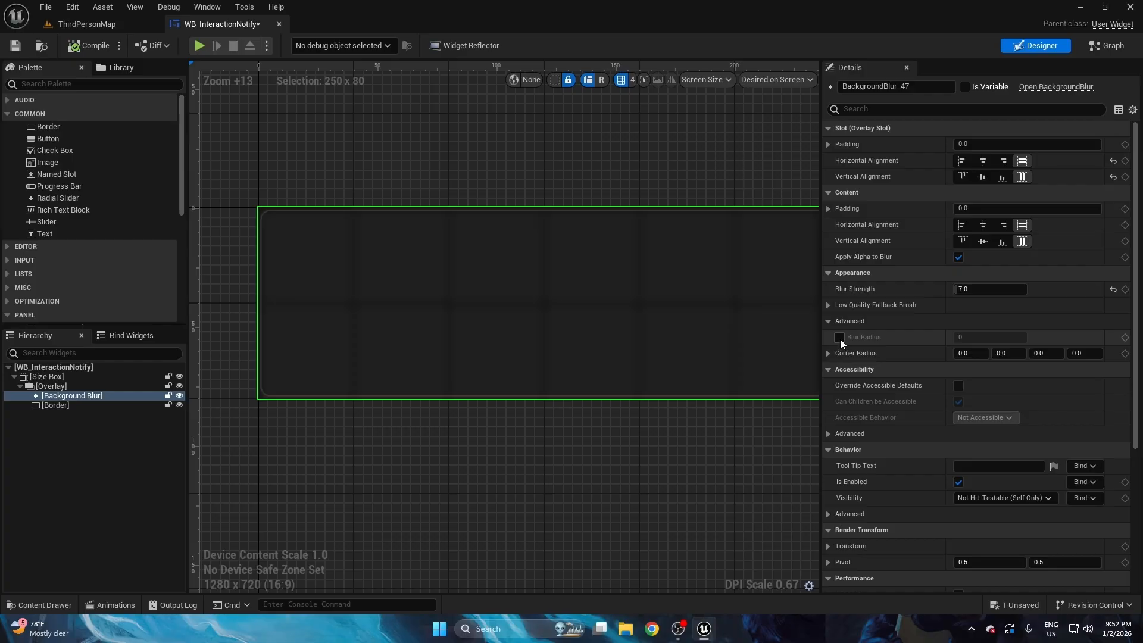
click(840, 337)
scroll(409, 237, up, 7)
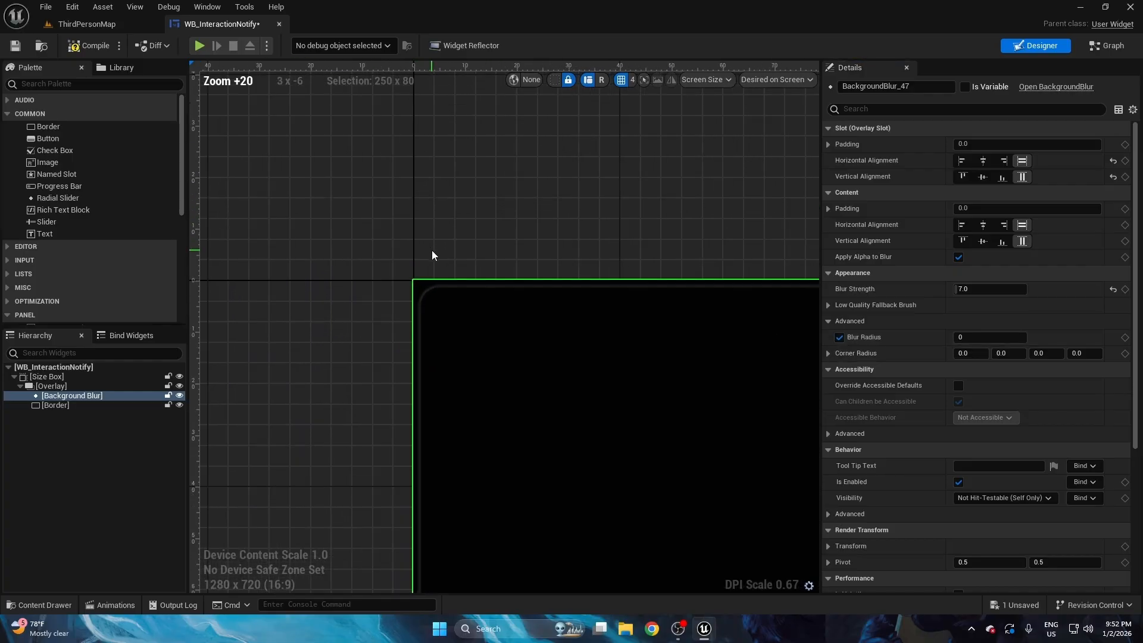
click(968, 354)
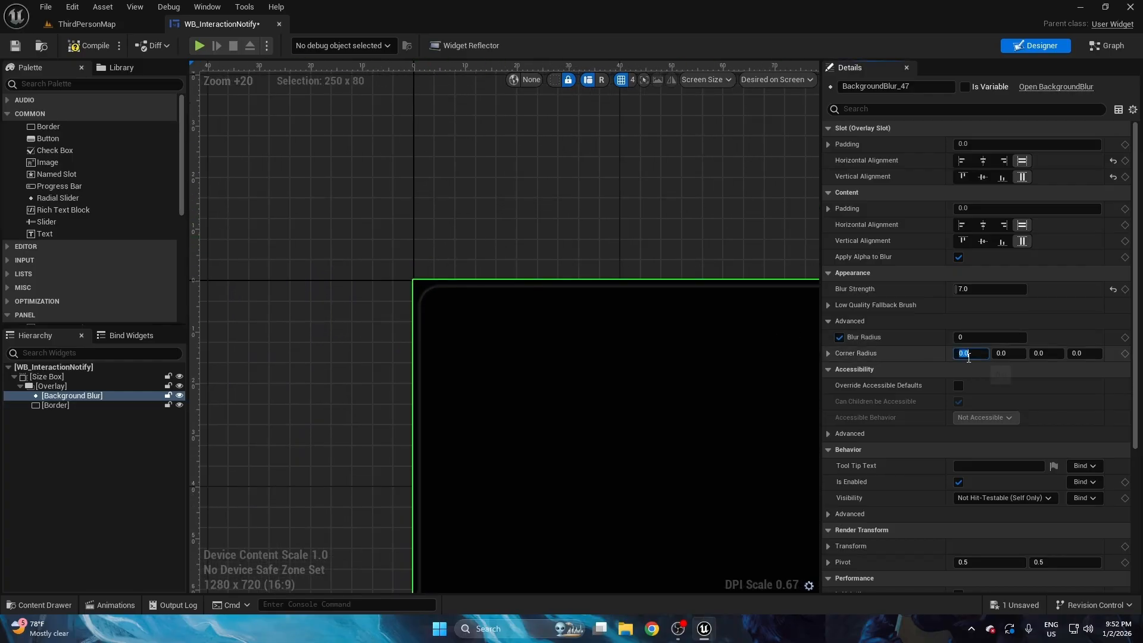
text(5)
text(5)
click(1044, 355)
key(Return)
right_drag(631, 216, 537, 213)
scroll(537, 213, down, 2)
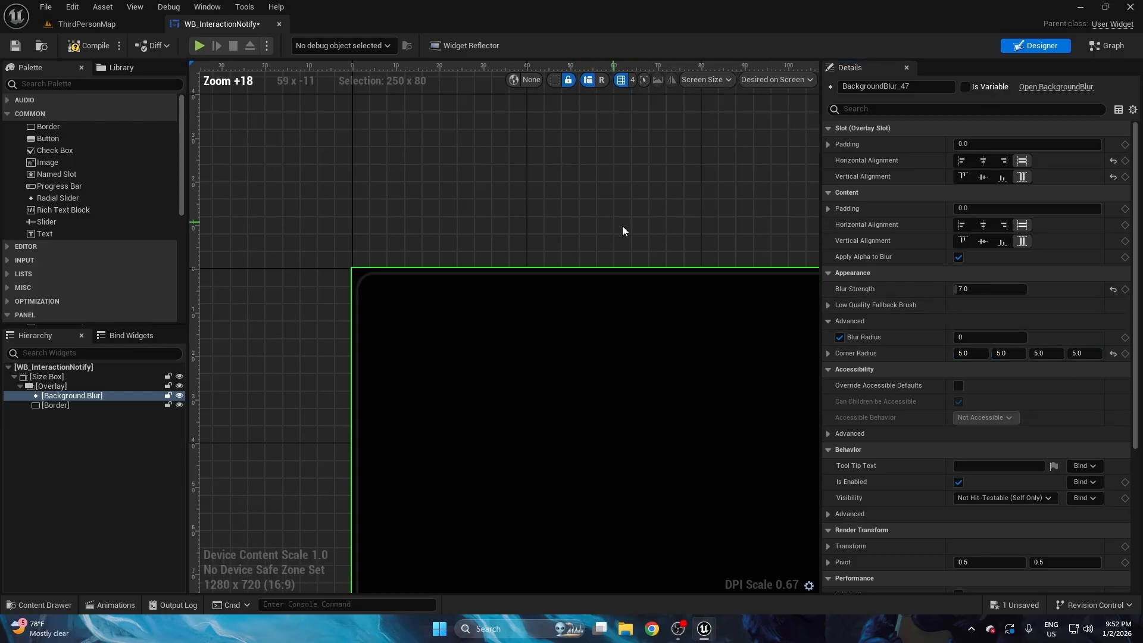
- Disable the Background Blur's Blur Radius override, inspect the rounded corners, and save the widget
click(839, 337)
click(655, 187)
scroll(656, 187, down, 5)
right_drag(656, 187, 334, 187)
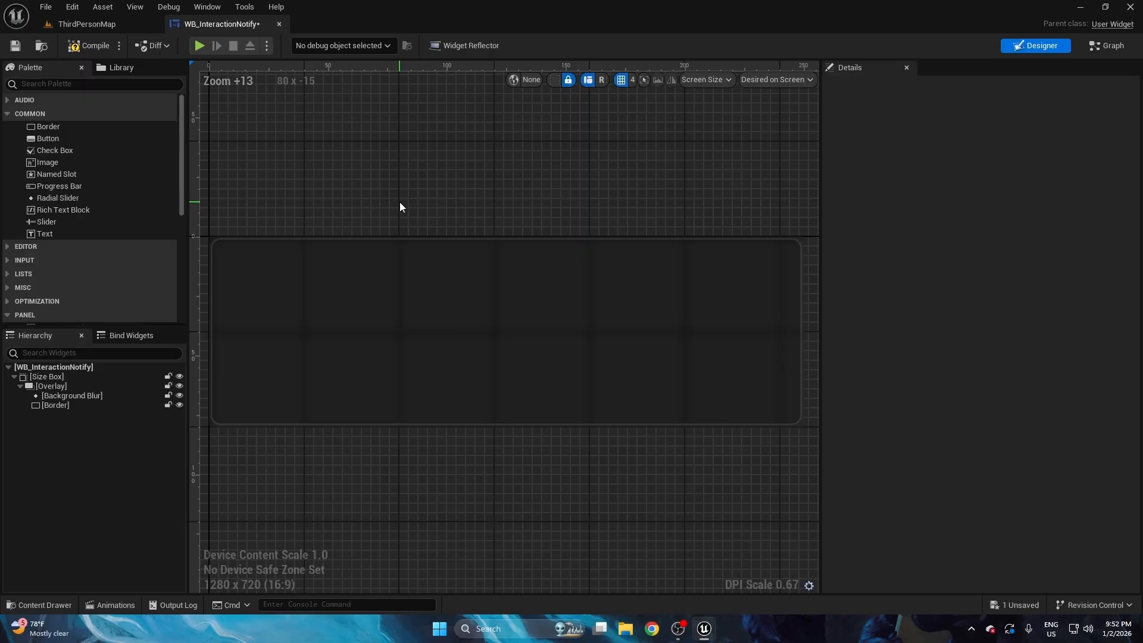
right_drag(265, 227, 456, 217)
scroll(456, 217, up, 7)
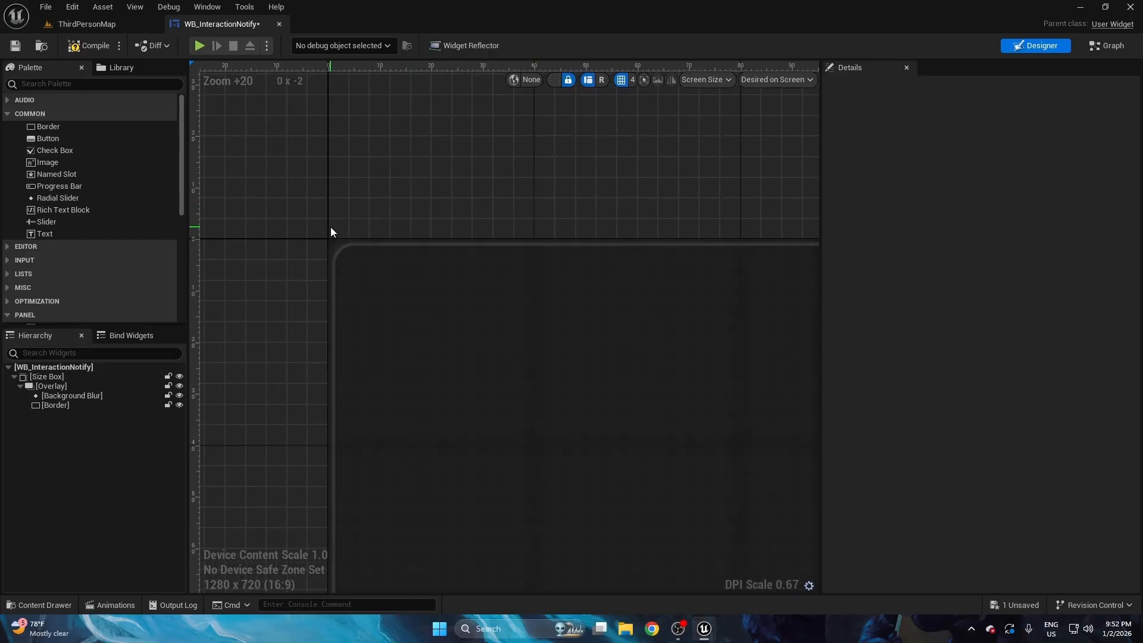
scroll(476, 196, down, 11)
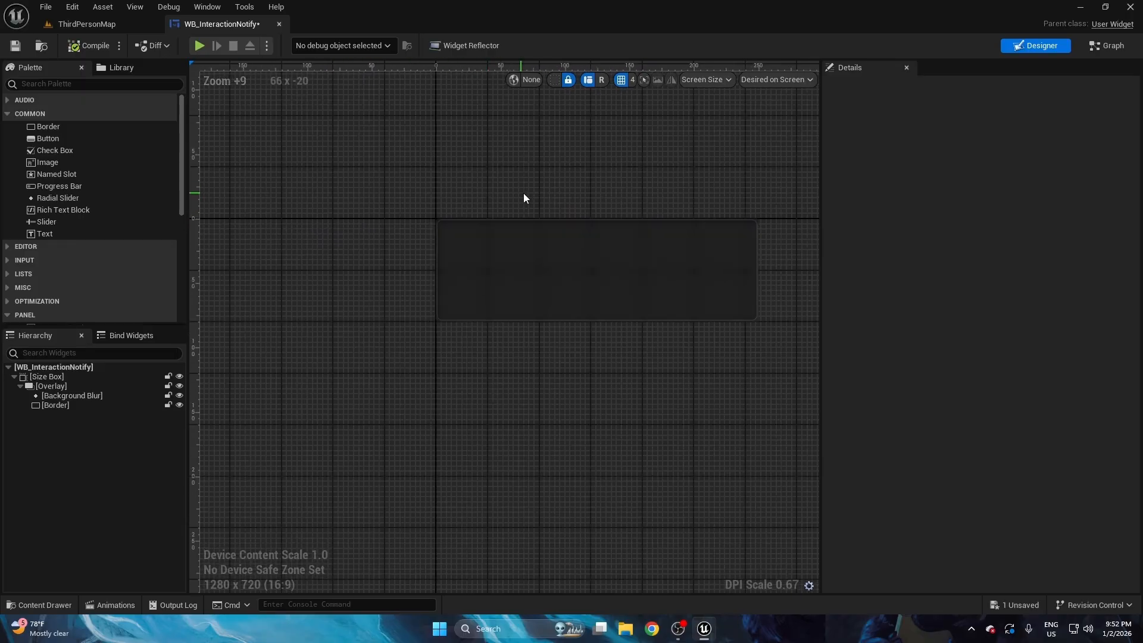
scroll(528, 196, up, 3)
right_drag(578, 204, 446, 198)
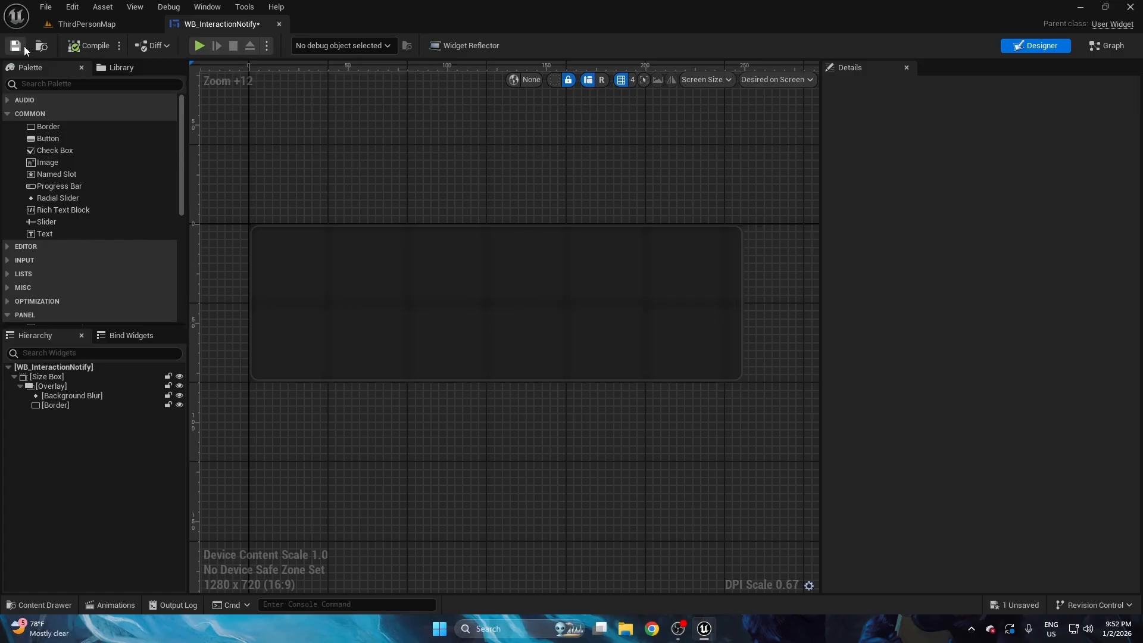
- Enable the Blur Radius override on the Background Blur again
scroll(346, 232, up, 6)
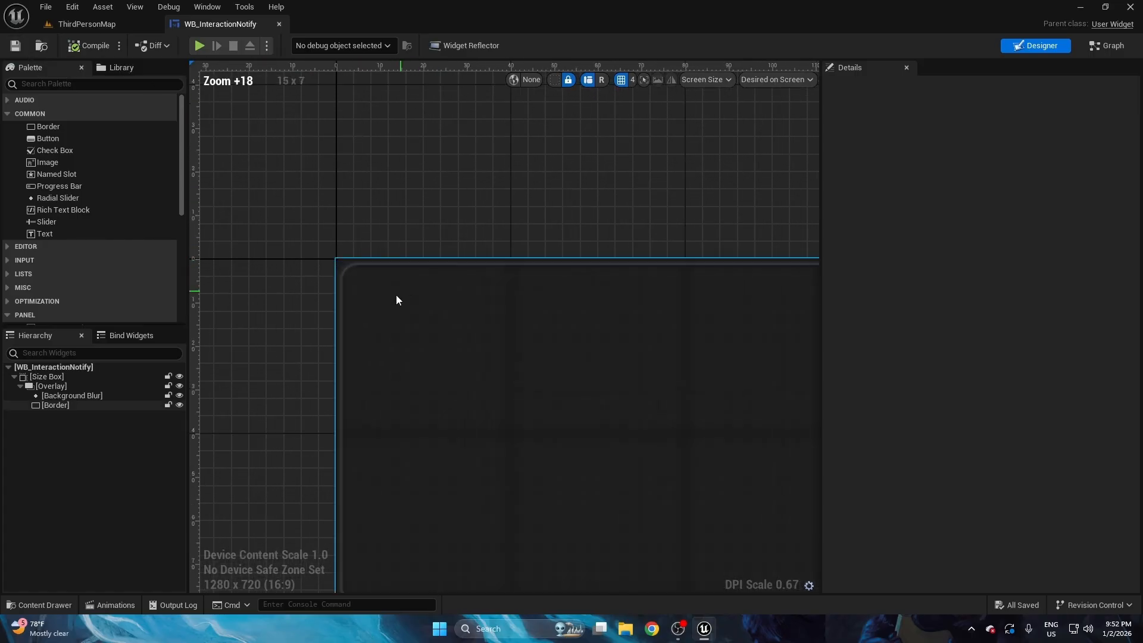
click(72, 396)
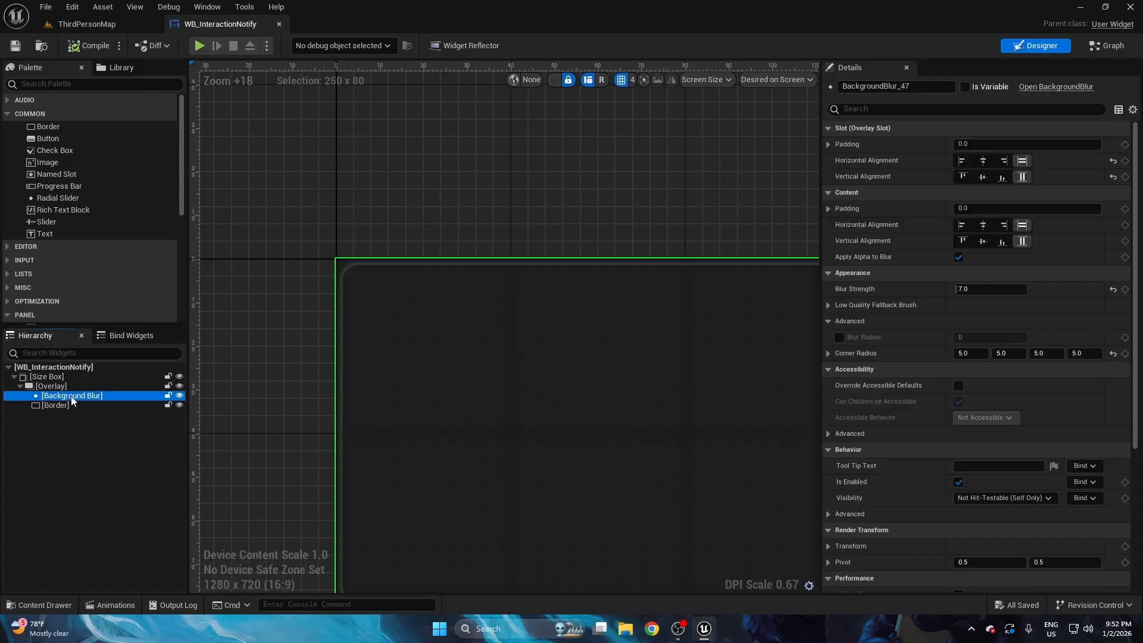
click(839, 338)
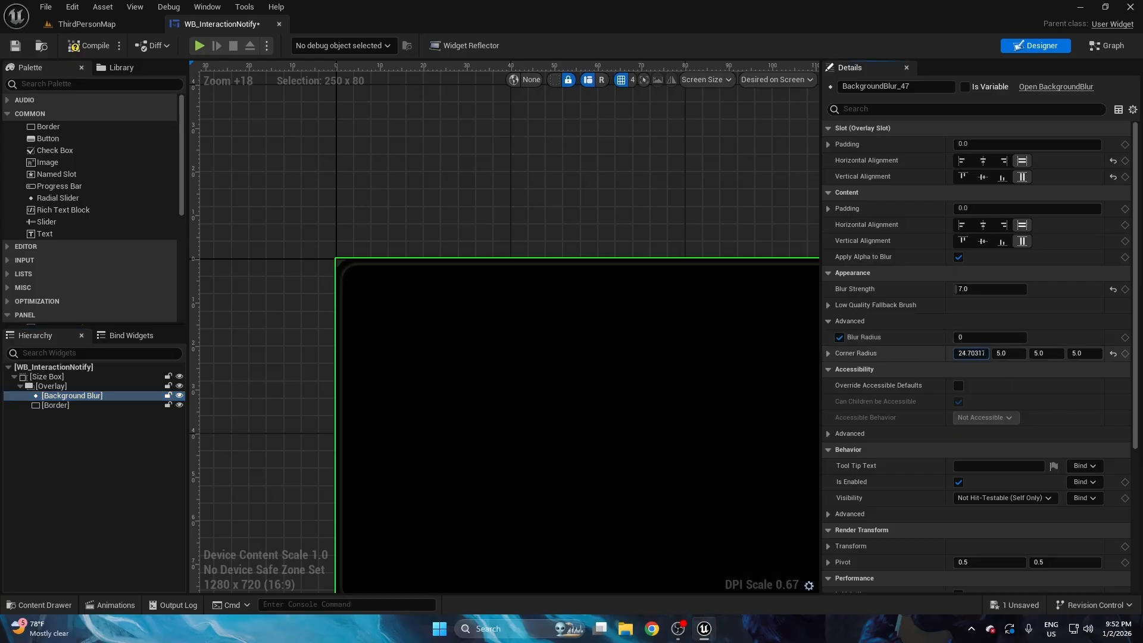
- Try a larger first corner radius on the Background Blur, restore it to 5, and view the whole widget
mouse_move(971, 353)
mouse_down()
mouse_move(1048, 353)
mouse_move(977, 354)
mouse_up()
click(972, 355)
text(5)
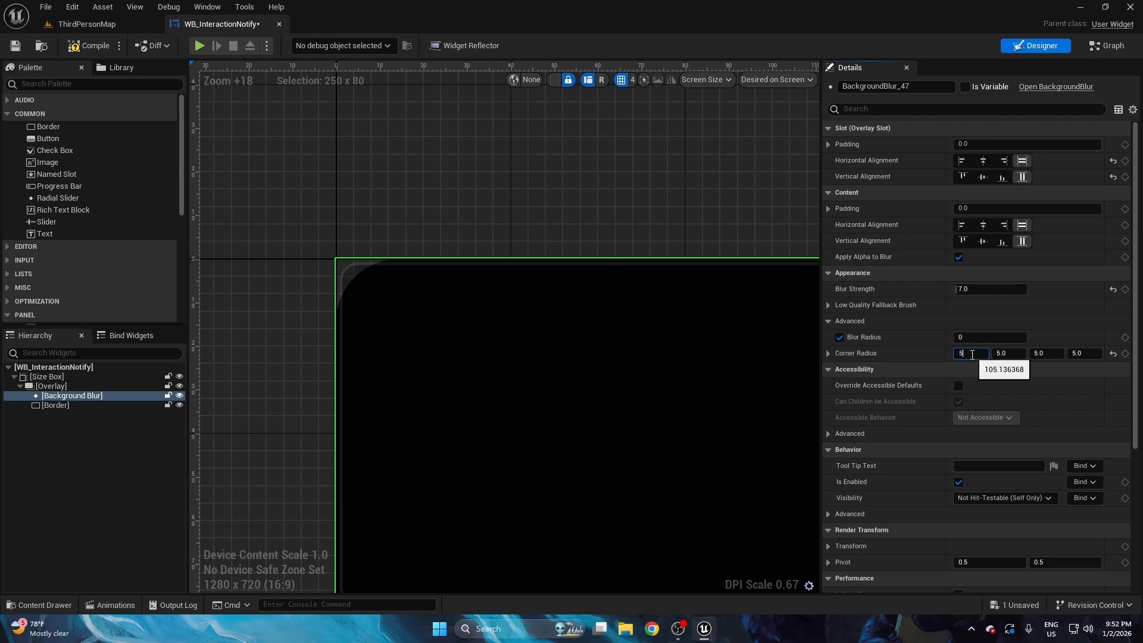
click(492, 154)
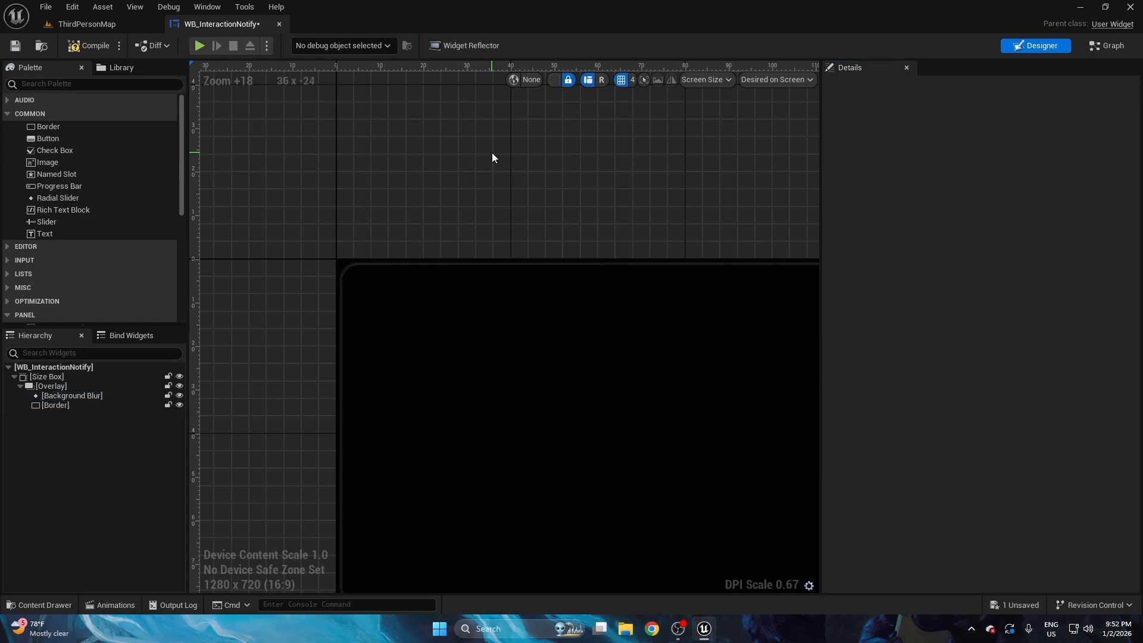
scroll(490, 156, down, 6)
right_drag(488, 158, 342, 189)
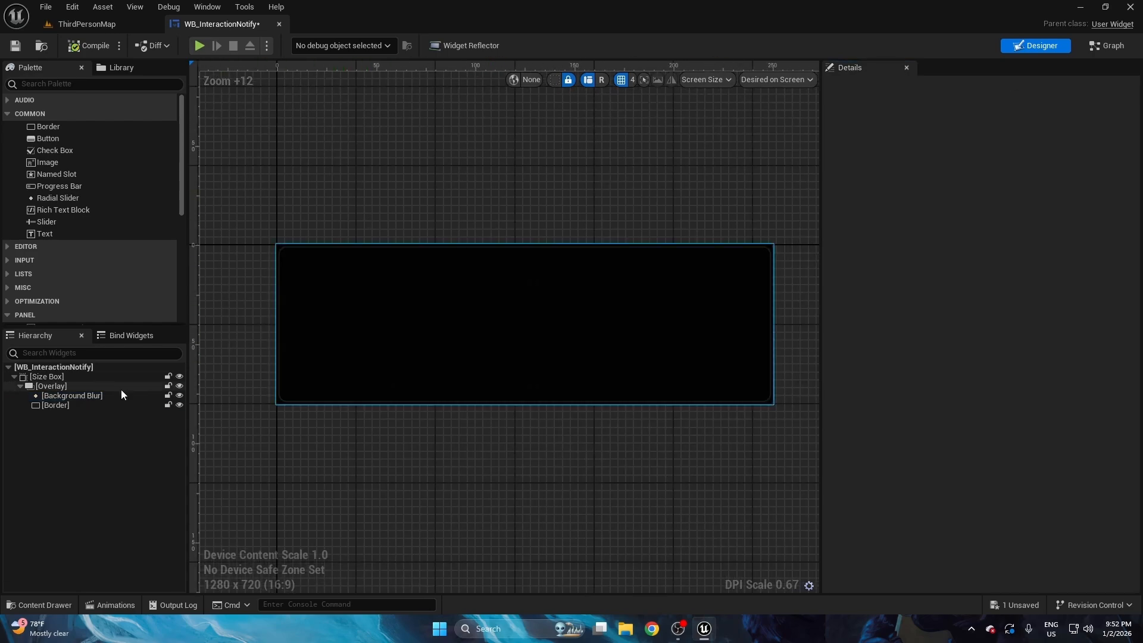
- Disable the Background Blur's Blur Radius override and deselect the widget
click(75, 396)
click(840, 337)
click(617, 183)
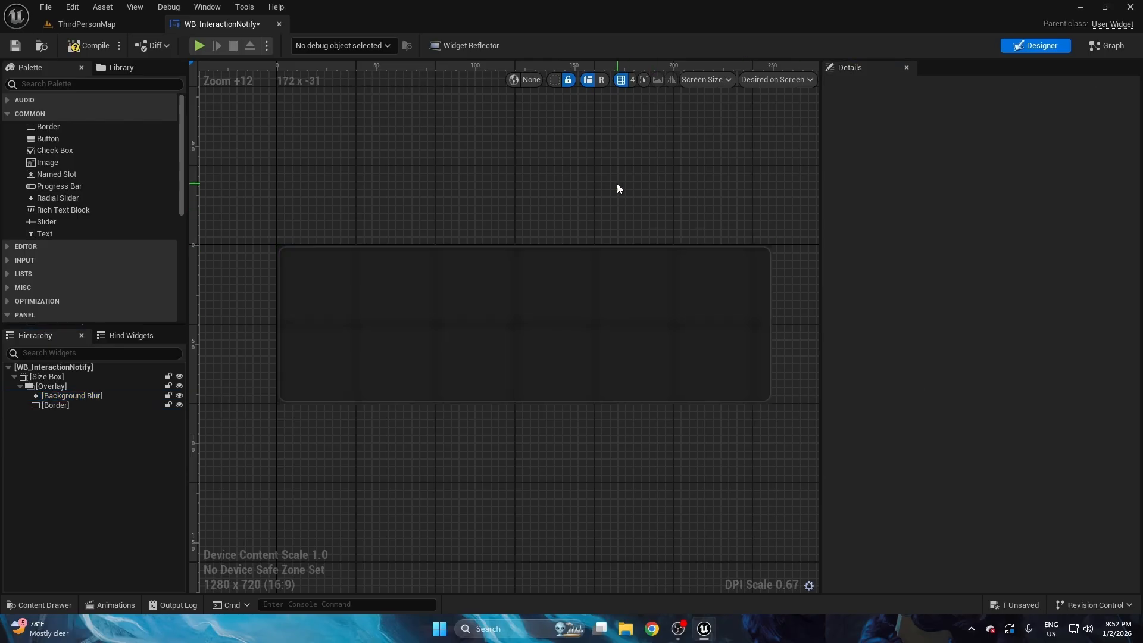
- Add a Vertical Box inside the Overlay and set its vertical alignment to center
right_drag(569, 178, 529, 178)
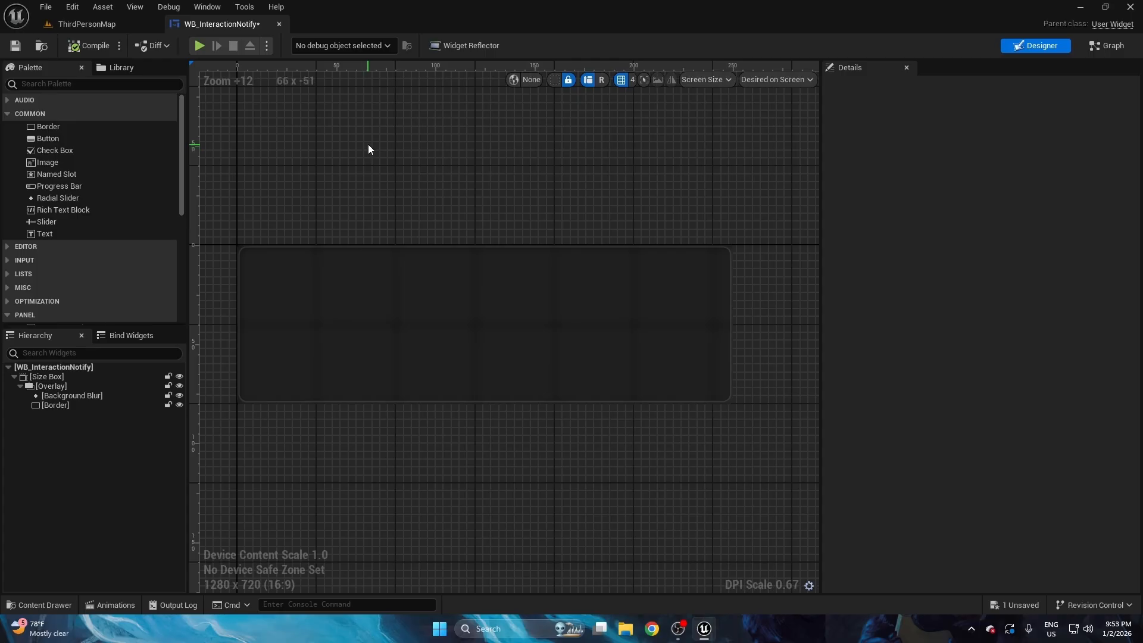
scroll(45, 232, down, 5)
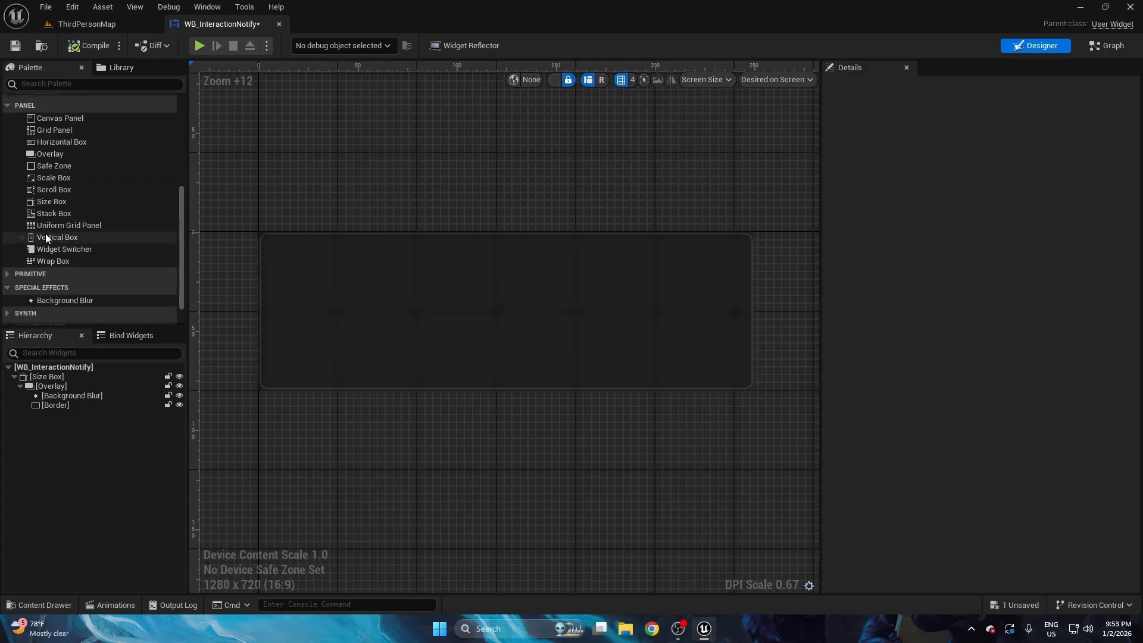
drag(45, 233, 60, 391)
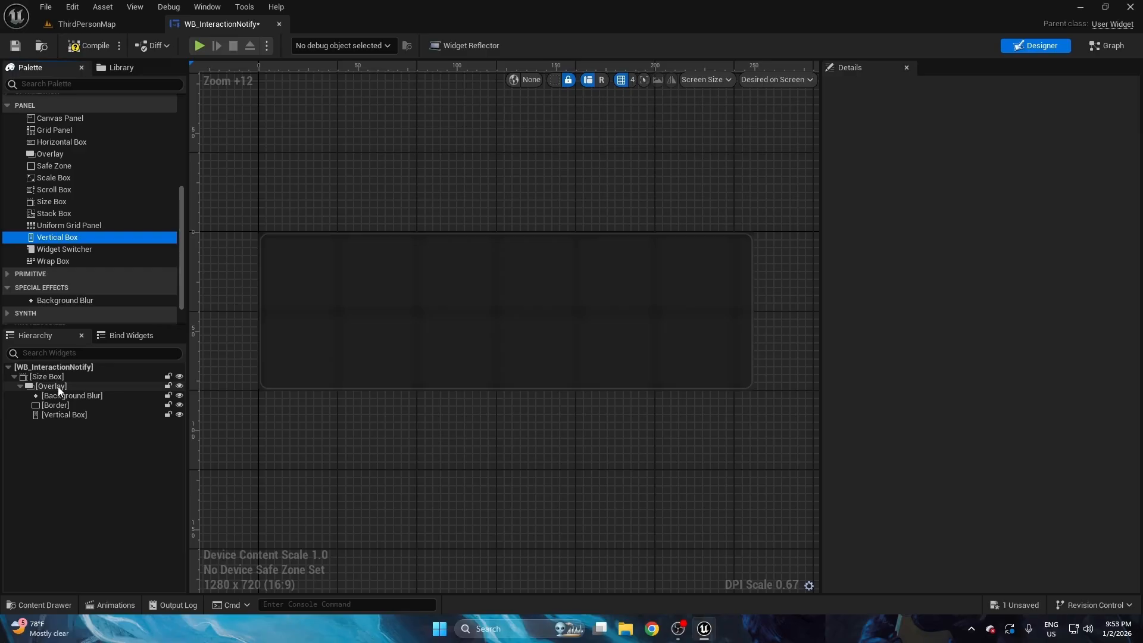
click(67, 416)
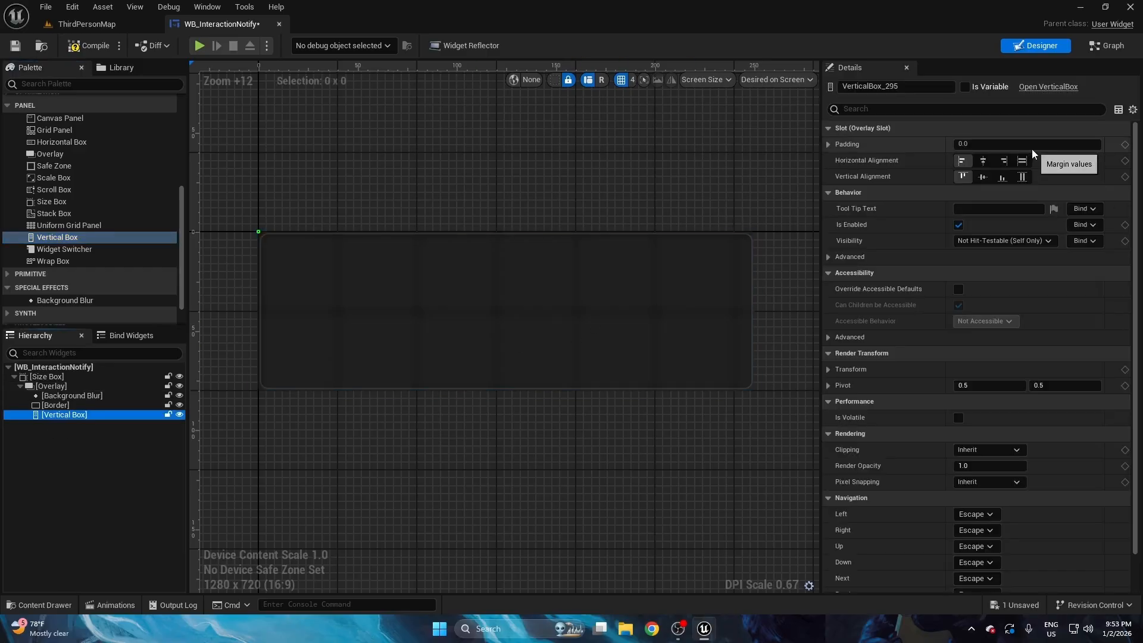
click(983, 177)
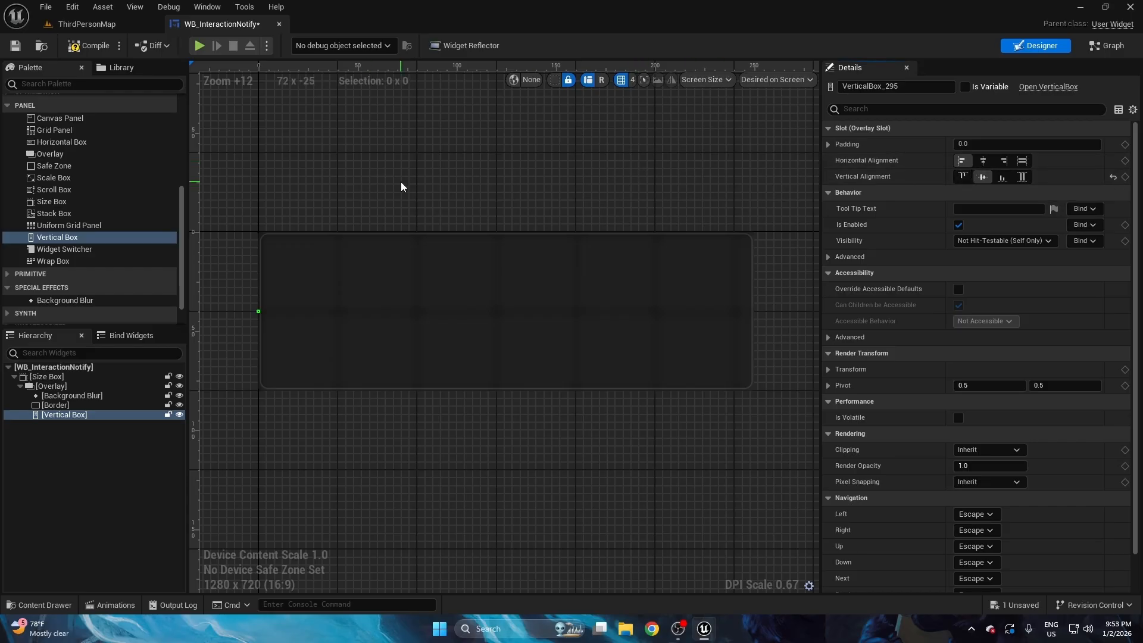
- Add two Text blocks inside the Vertical Box
scroll(69, 250, up, 5)
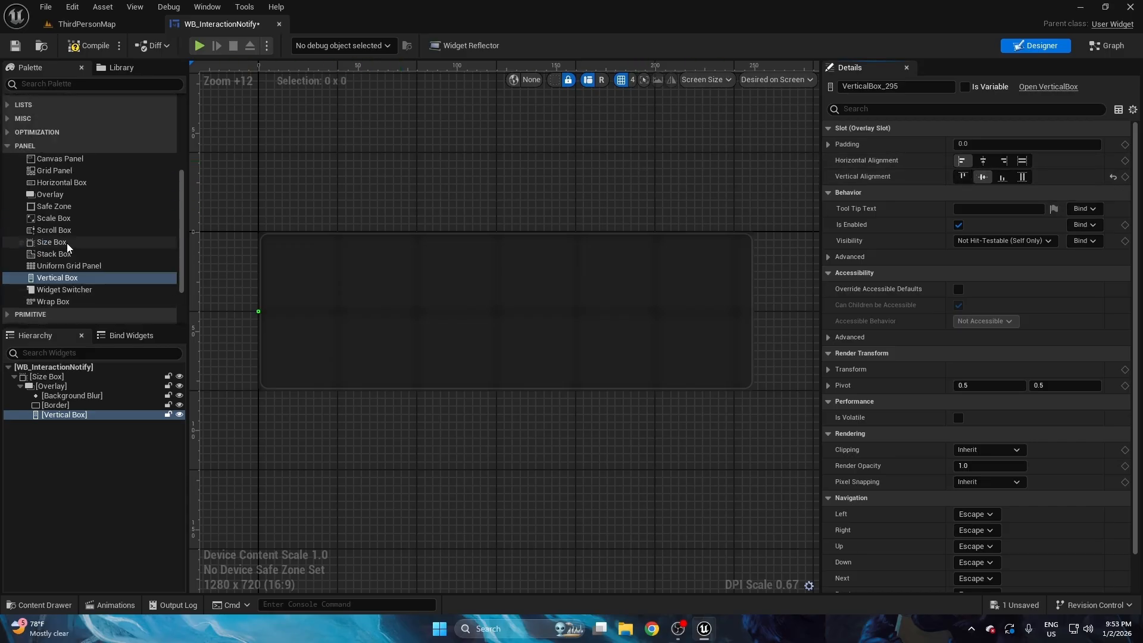
drag(45, 233, 82, 419)
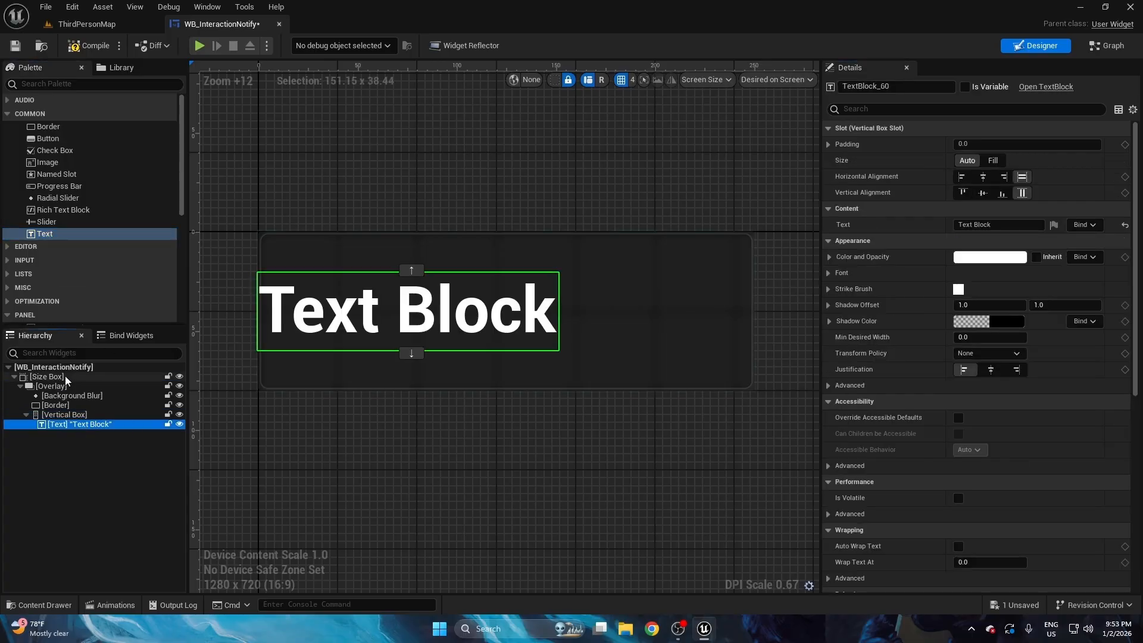
drag(52, 238, 108, 261)
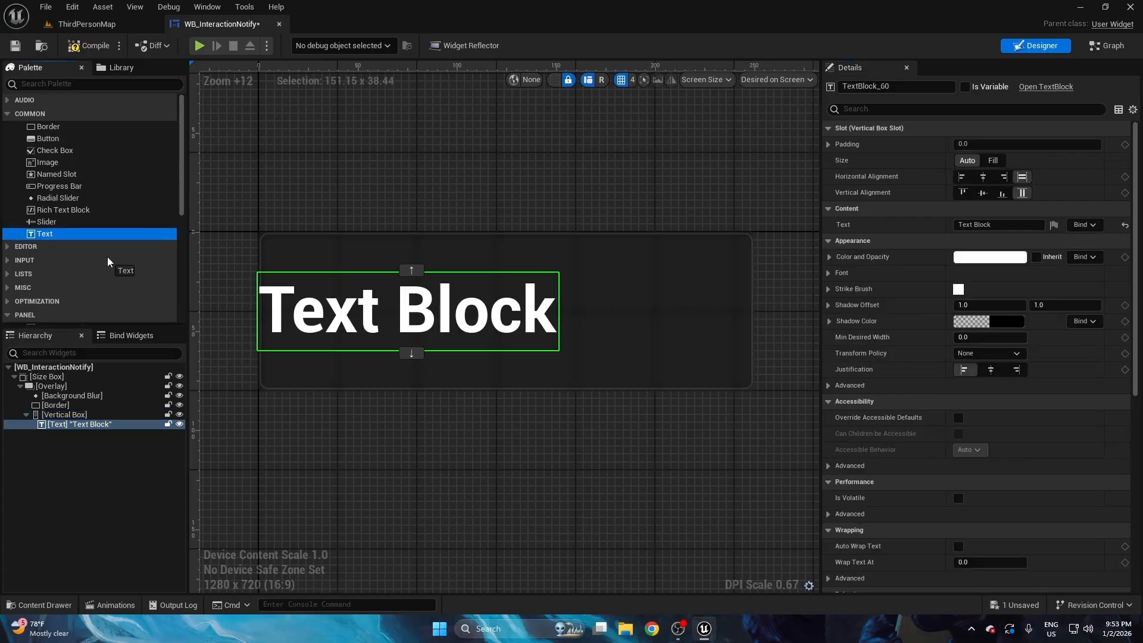
drag(86, 440, 80, 417)
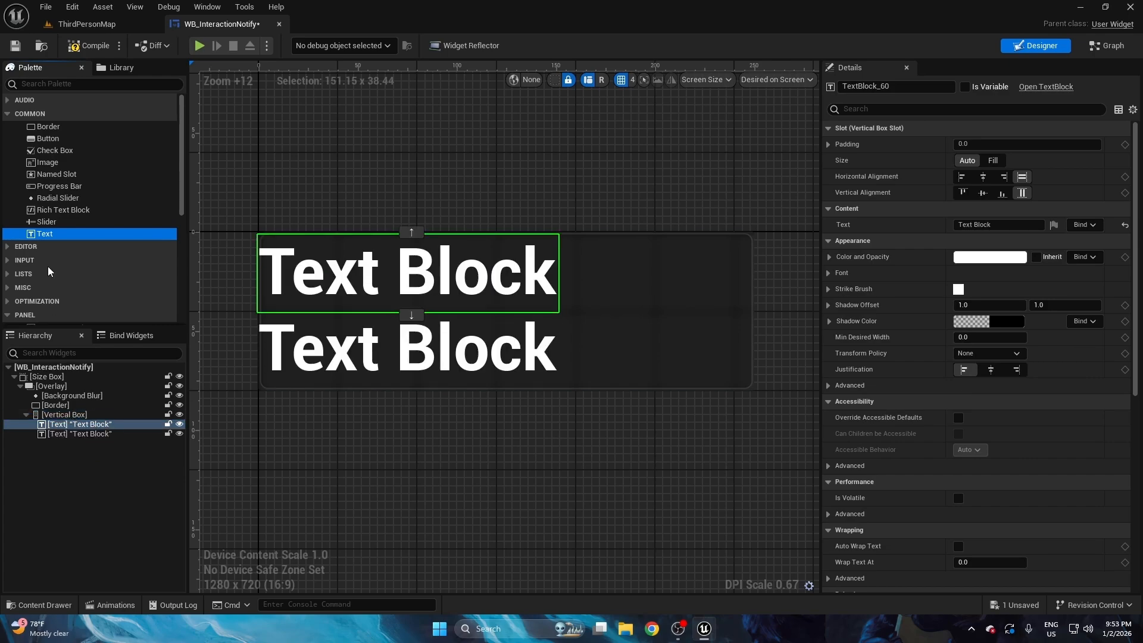
- Insert a Spacer between the two Text blocks in the Vertical Box
scroll(16, 232, down, 3)
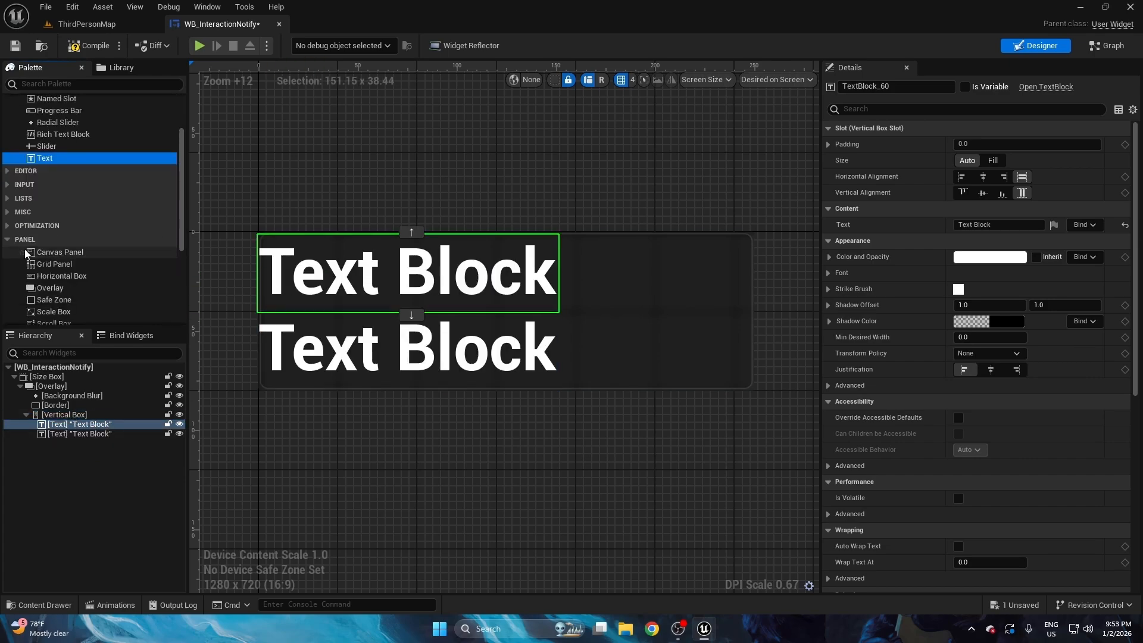
scroll(16, 232, down, 7)
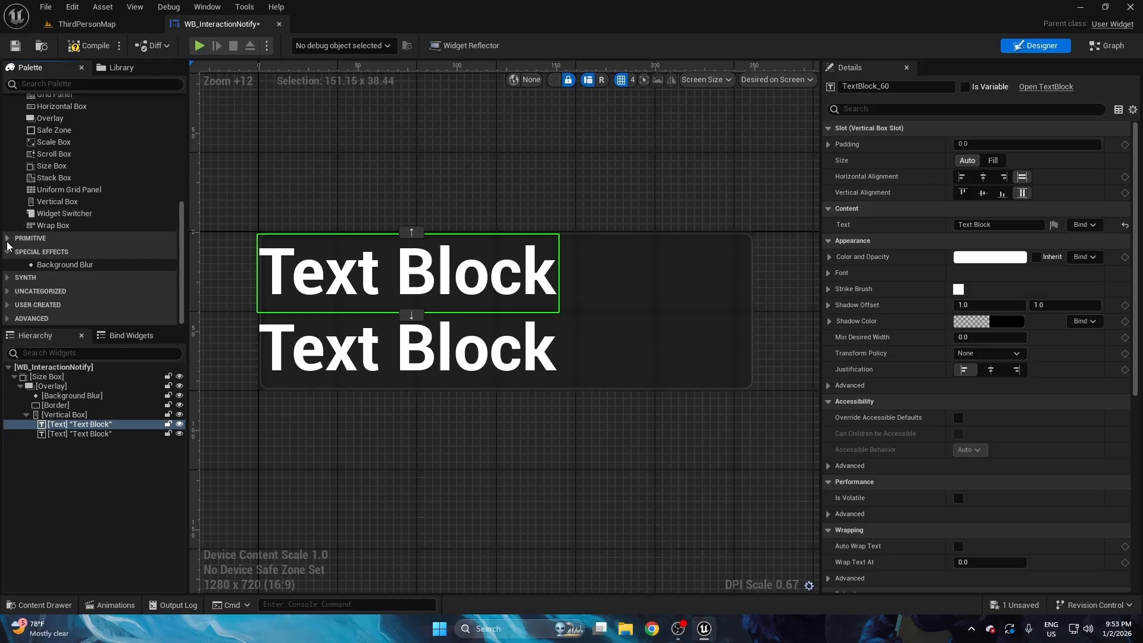
click(8, 239)
drag(48, 287, 80, 438)
click(79, 441)
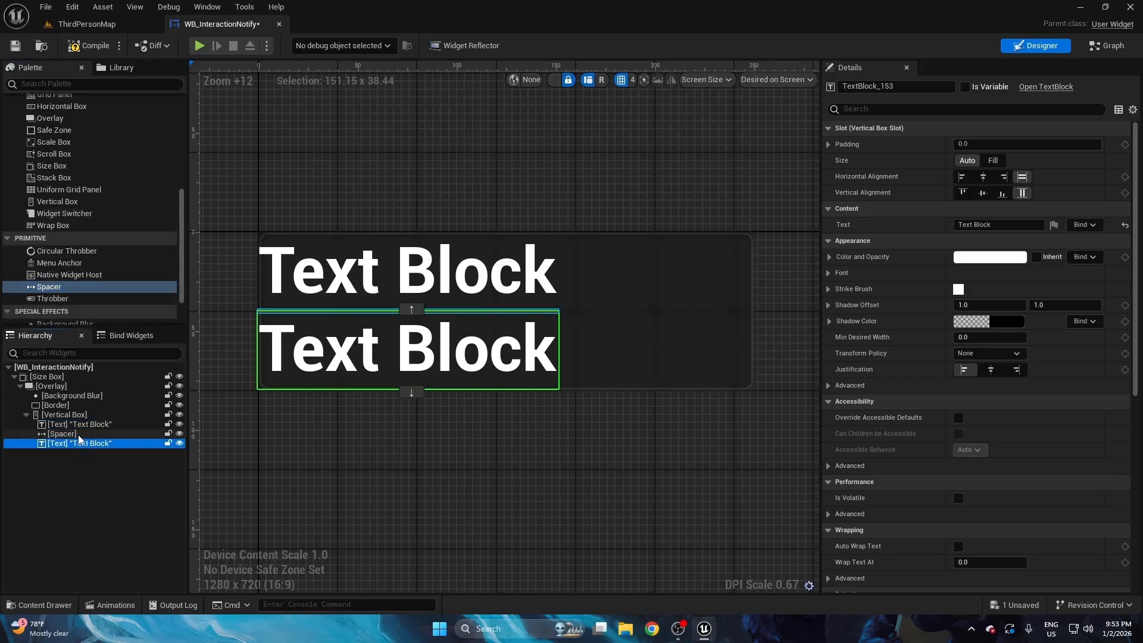
- Rename the first Text block as Item Name and the second as Item Collected
click(82, 424)
key(F2)
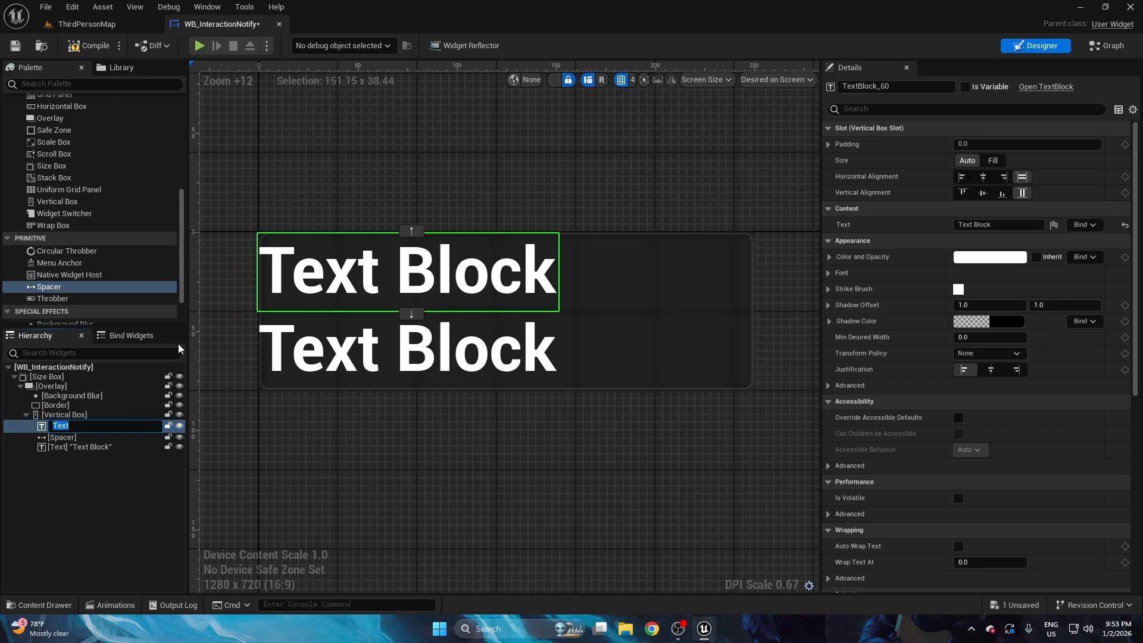
text(Item Name)
key(Return)
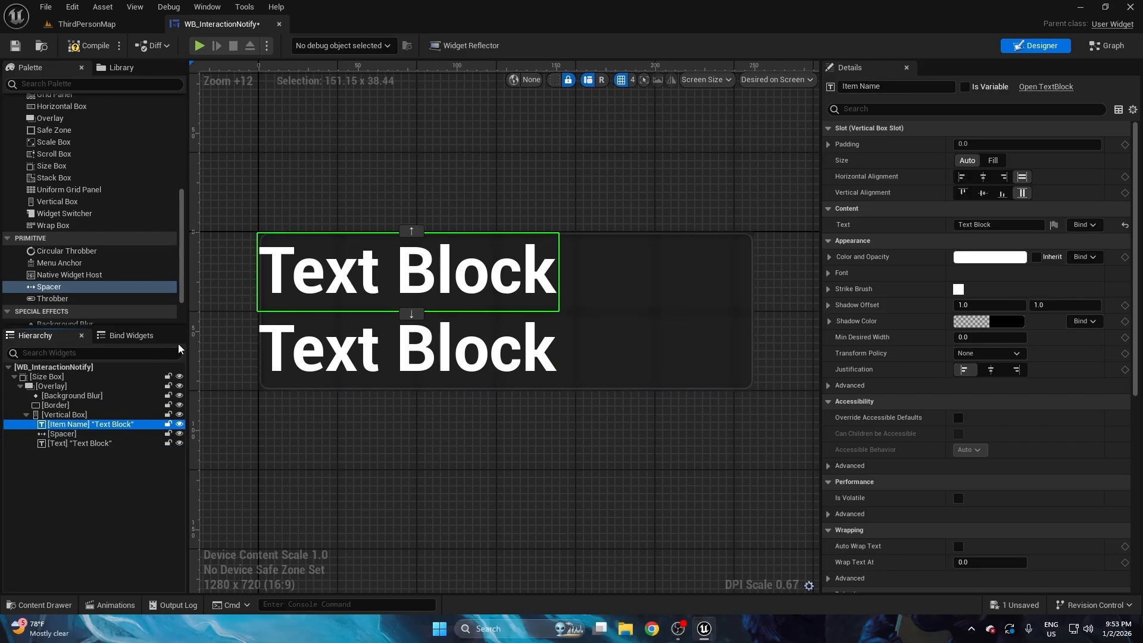
double_click(82, 444)
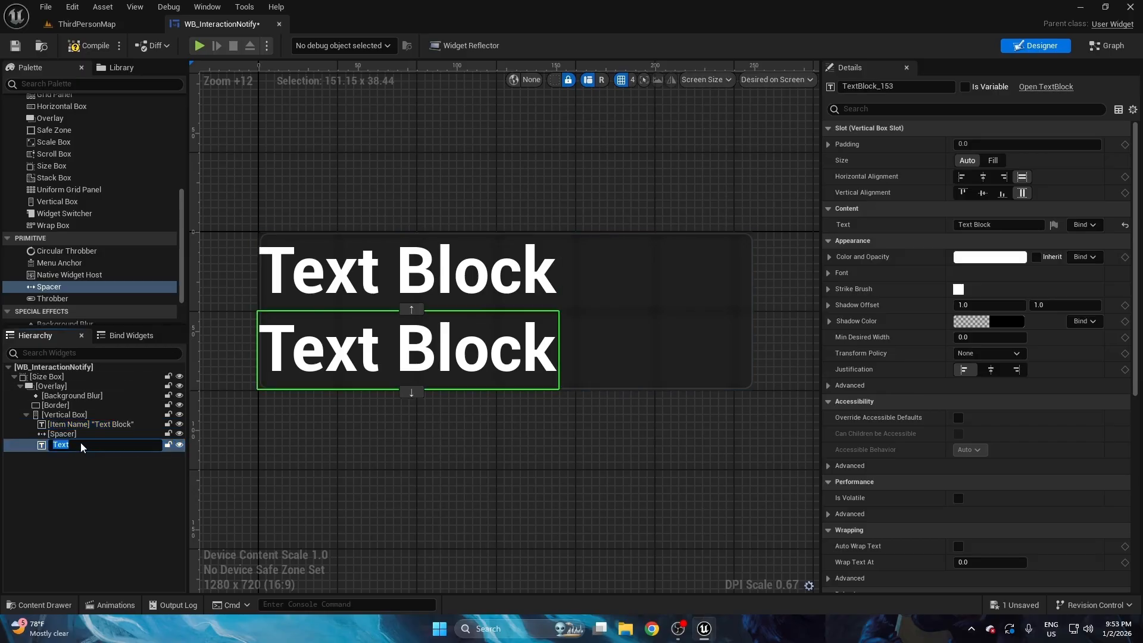
text(Item Collected)
key(Return)
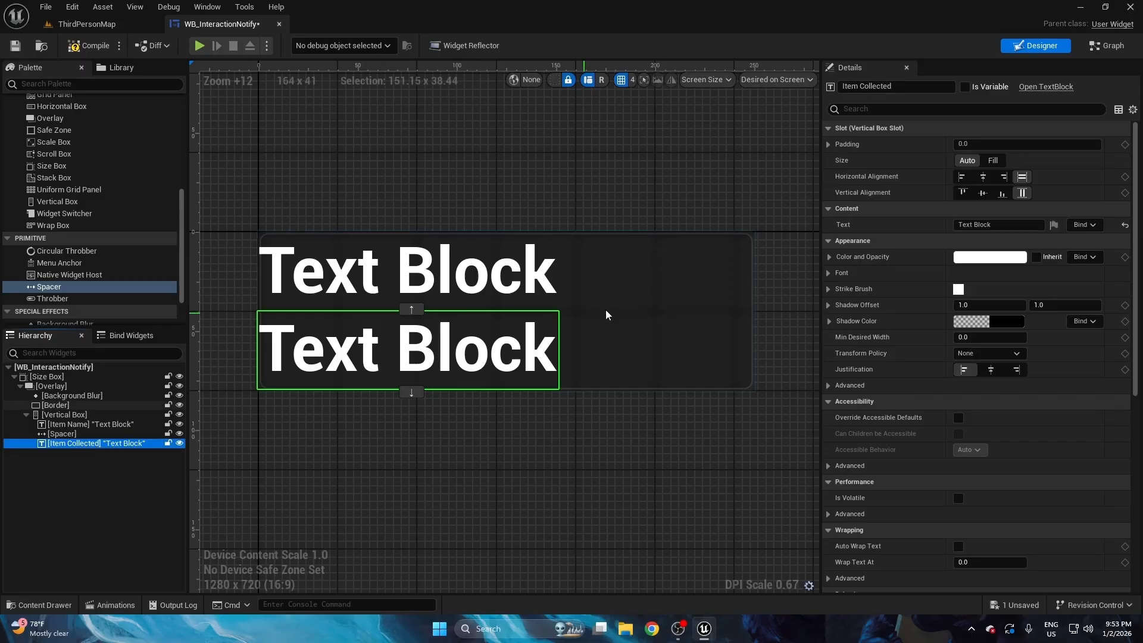
- Set the Item Collected text to "+1 Collected" and make the Item Name text block a variable
click(982, 225)
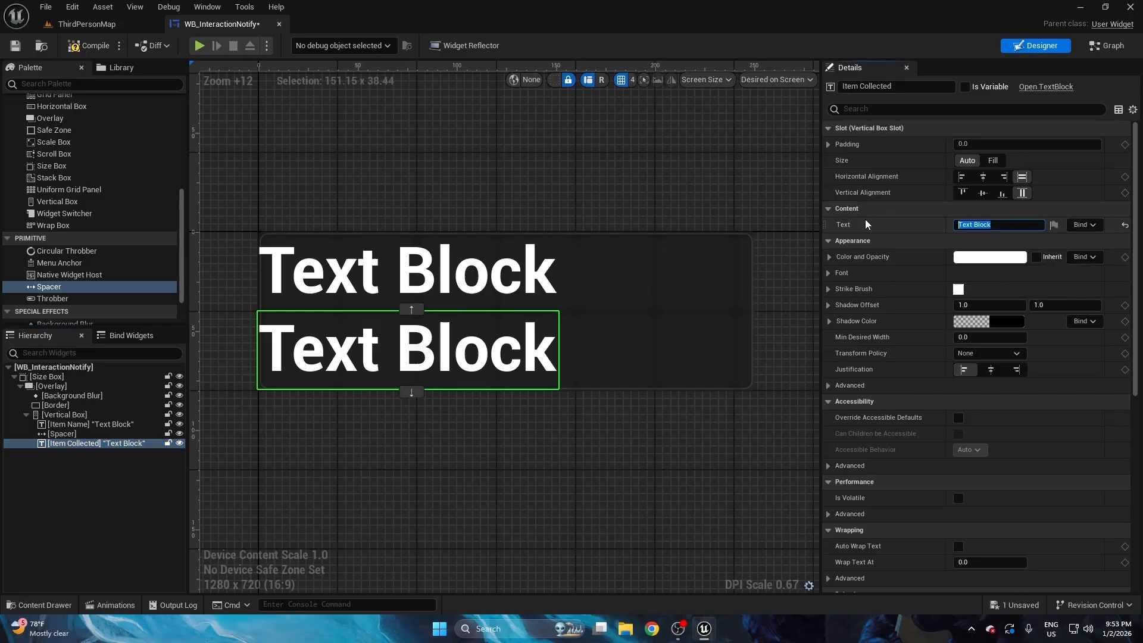
text(+1 Collected)
key(Return)
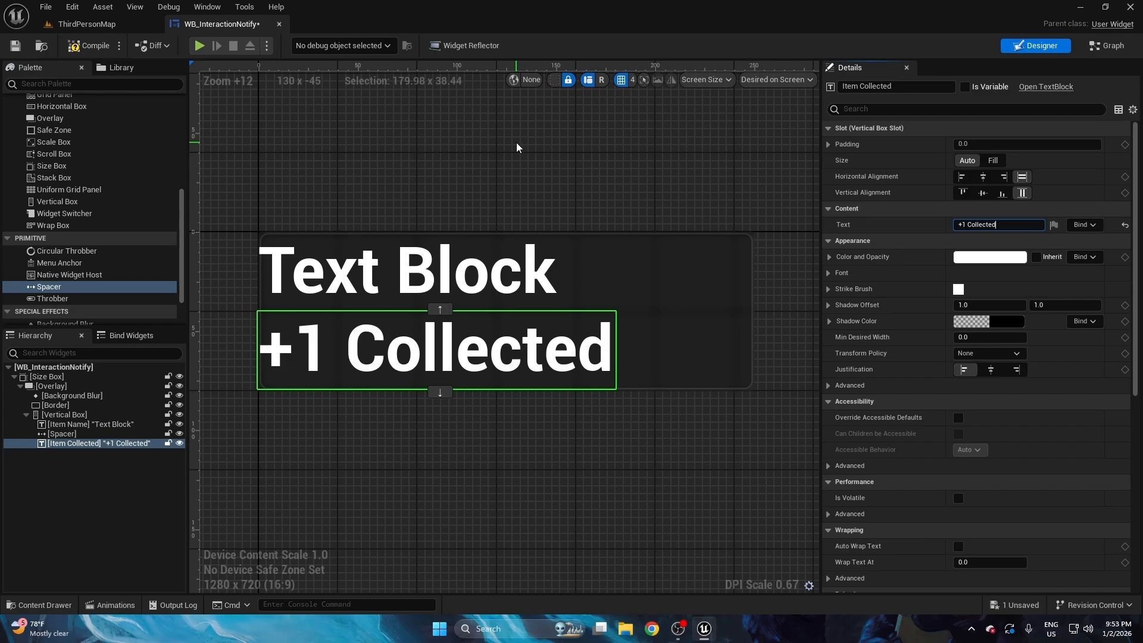
click(432, 244)
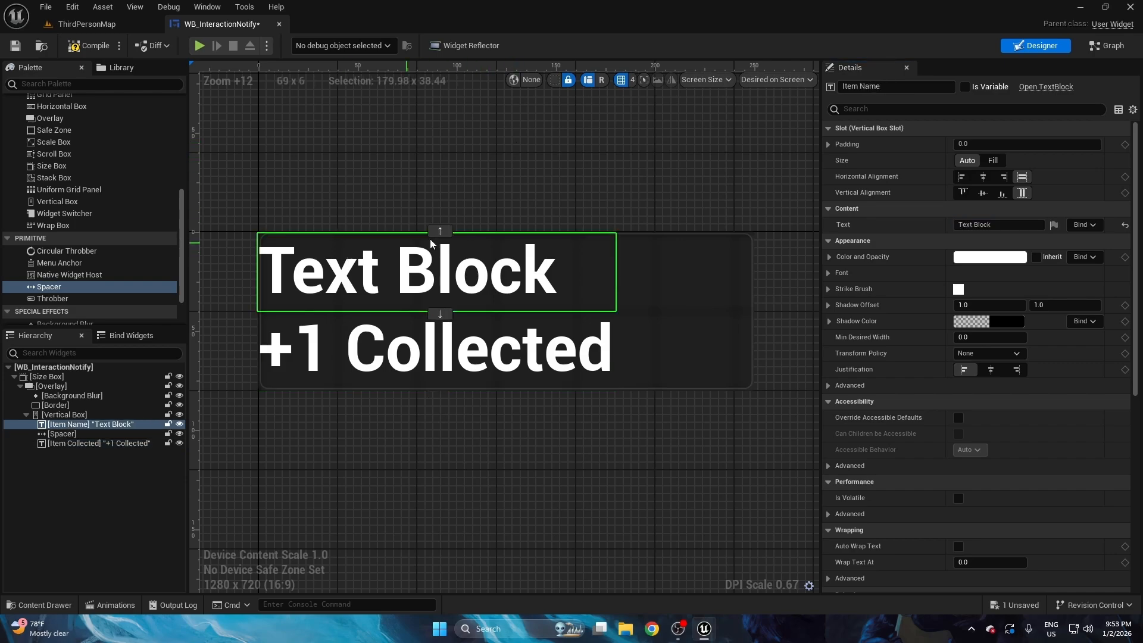
click(965, 86)
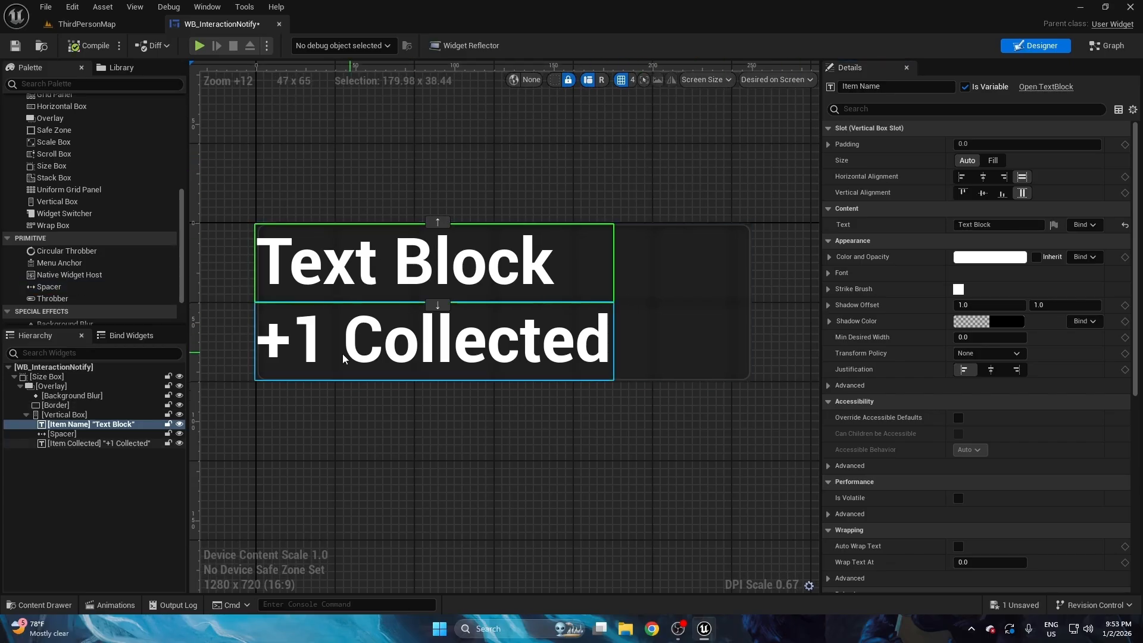
- Set the font size of both the Item Name and Item Collected text blocks to 16
ctrl+click(359, 350)
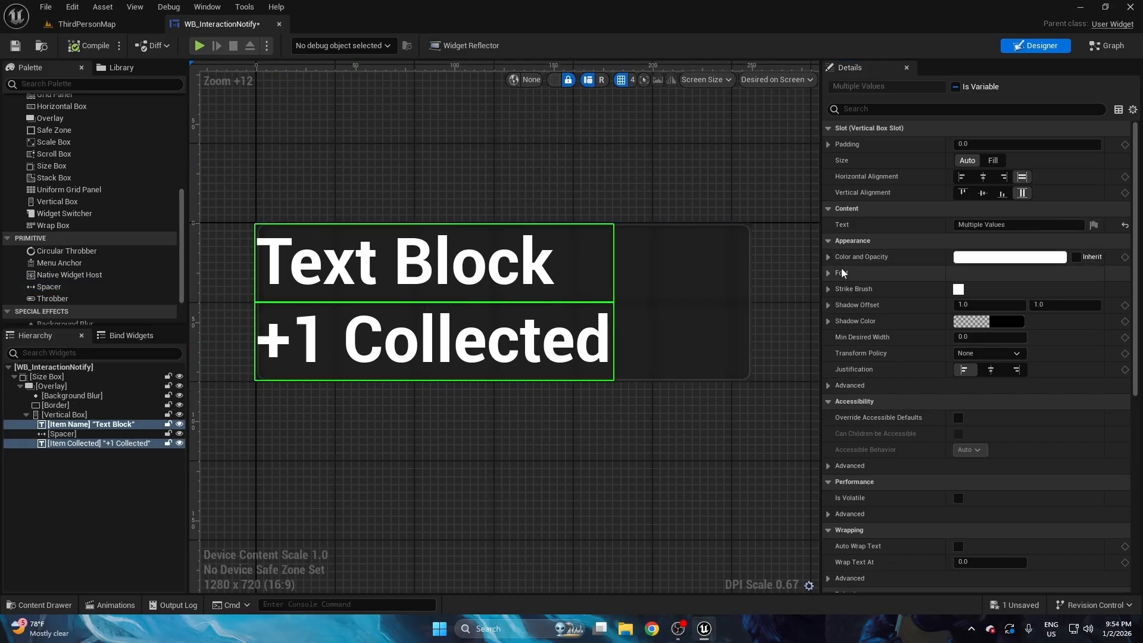
click(827, 273)
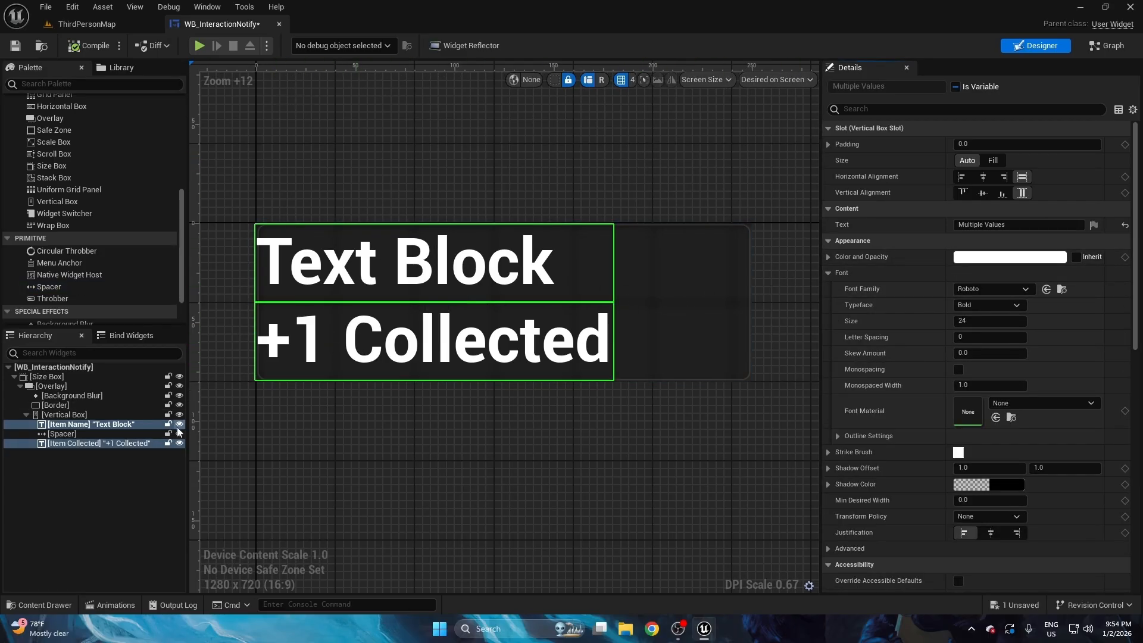
click(998, 319)
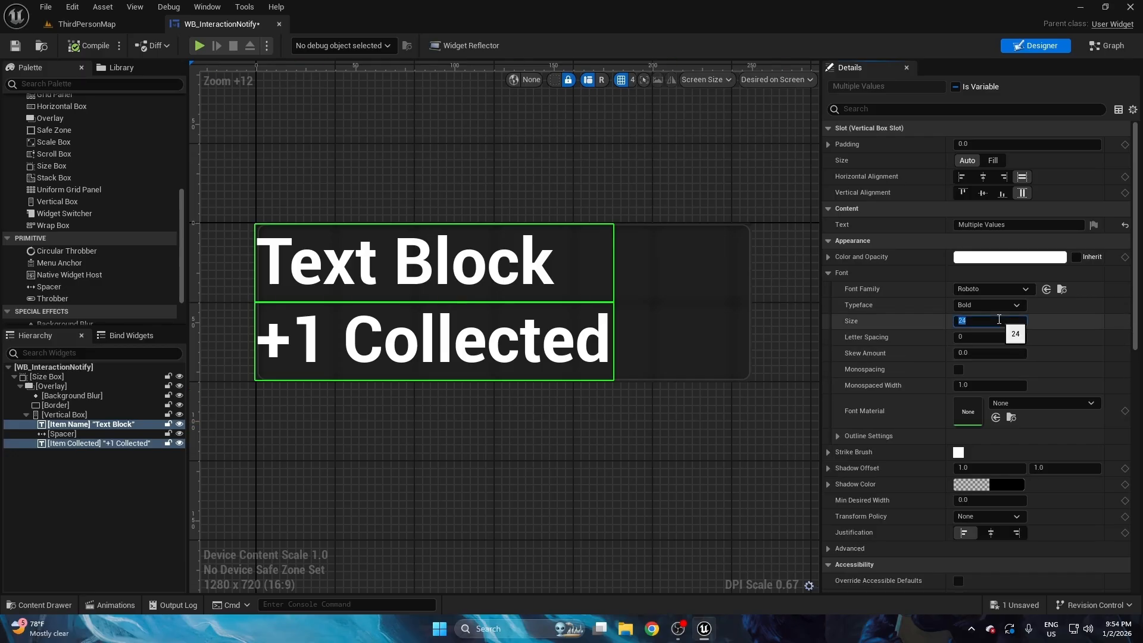
text(16)
key(Return)
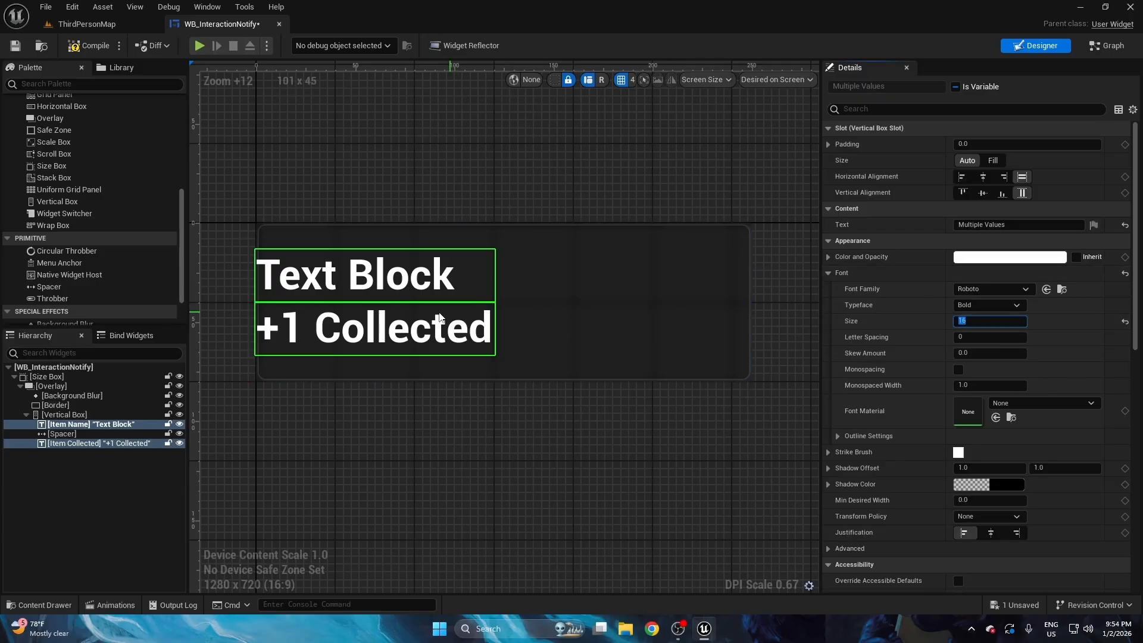
- Change the Item Collected text block's typeface to Regular
click(375, 287)
click(499, 331)
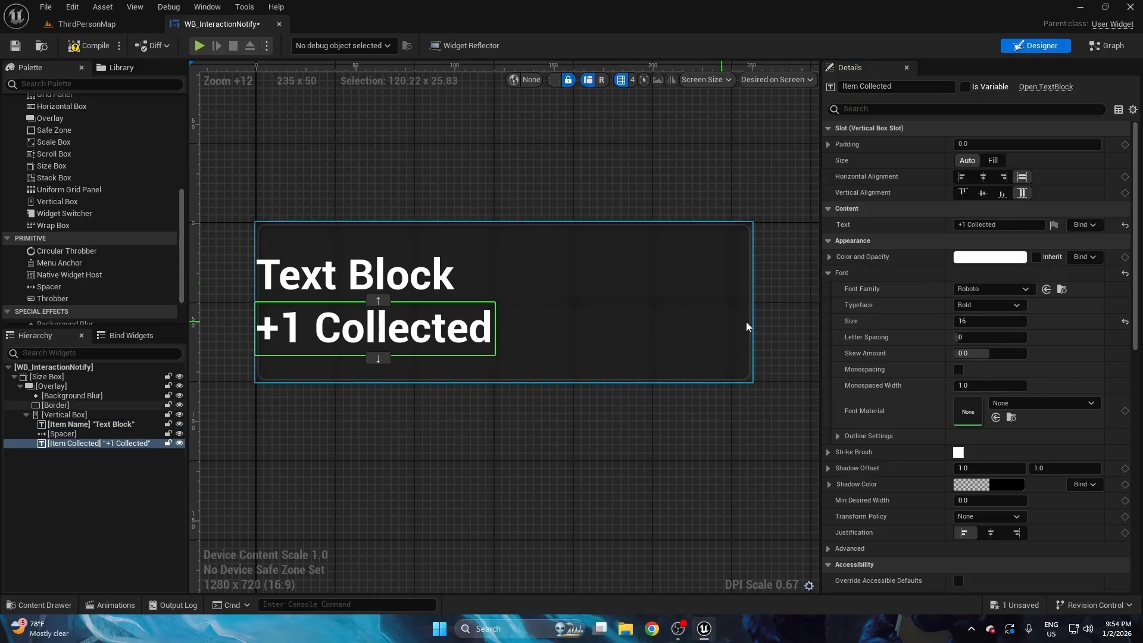
click(985, 307)
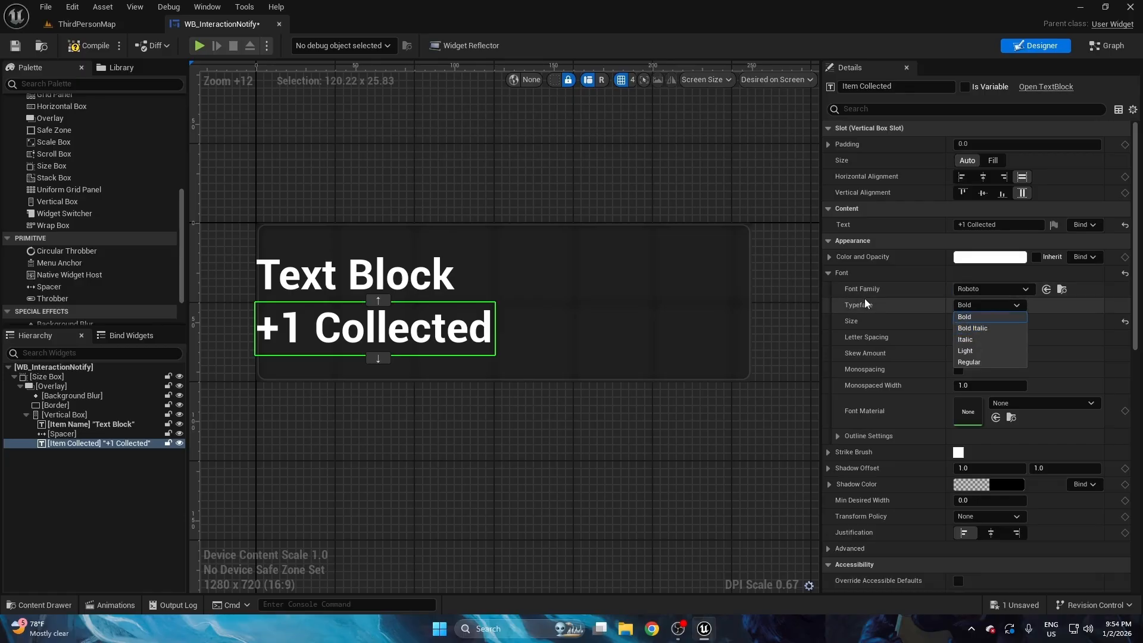
click(977, 351)
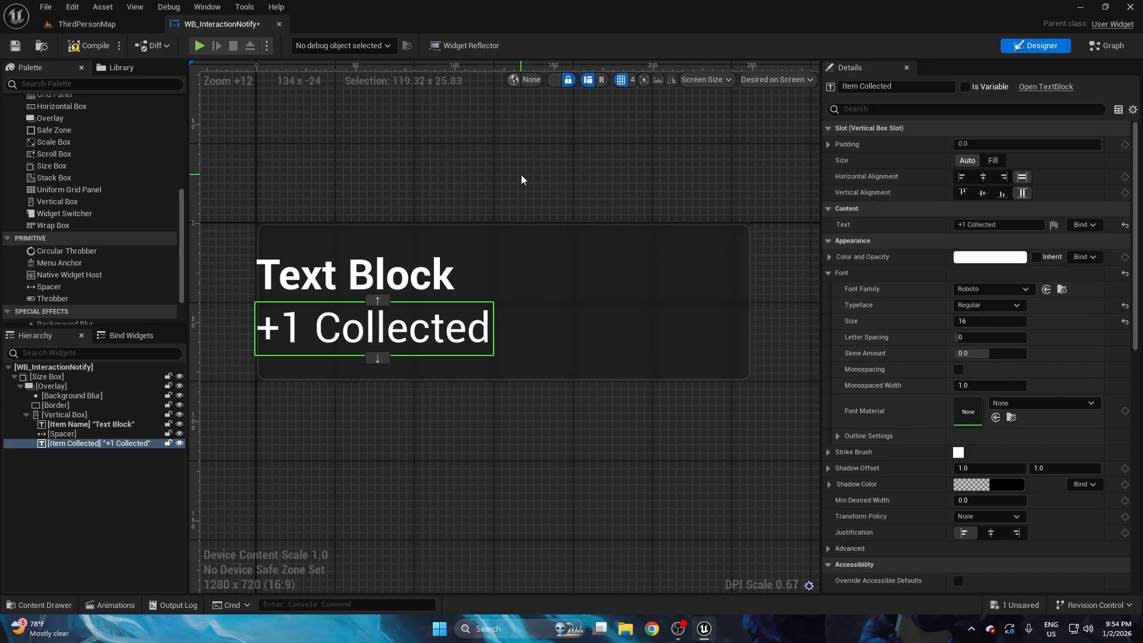
- Set the Item Name text block's content to "Name"
click(498, 196)
scroll(498, 195, down, 1)
click(428, 265)
scroll(523, 182, up, 1)
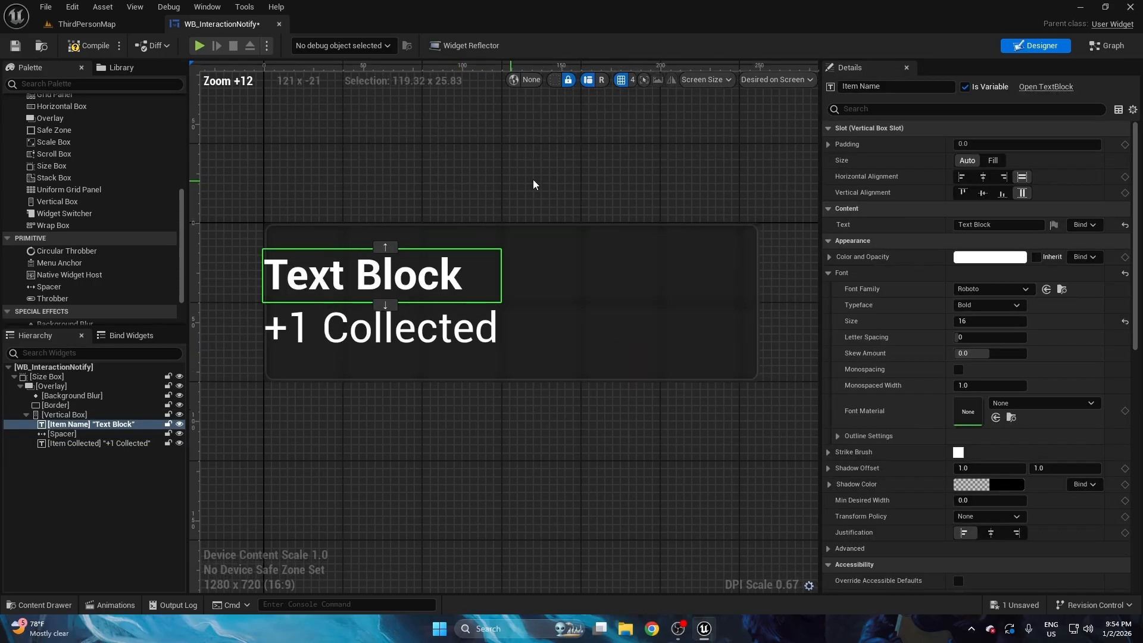
click(1000, 224)
text(Name)
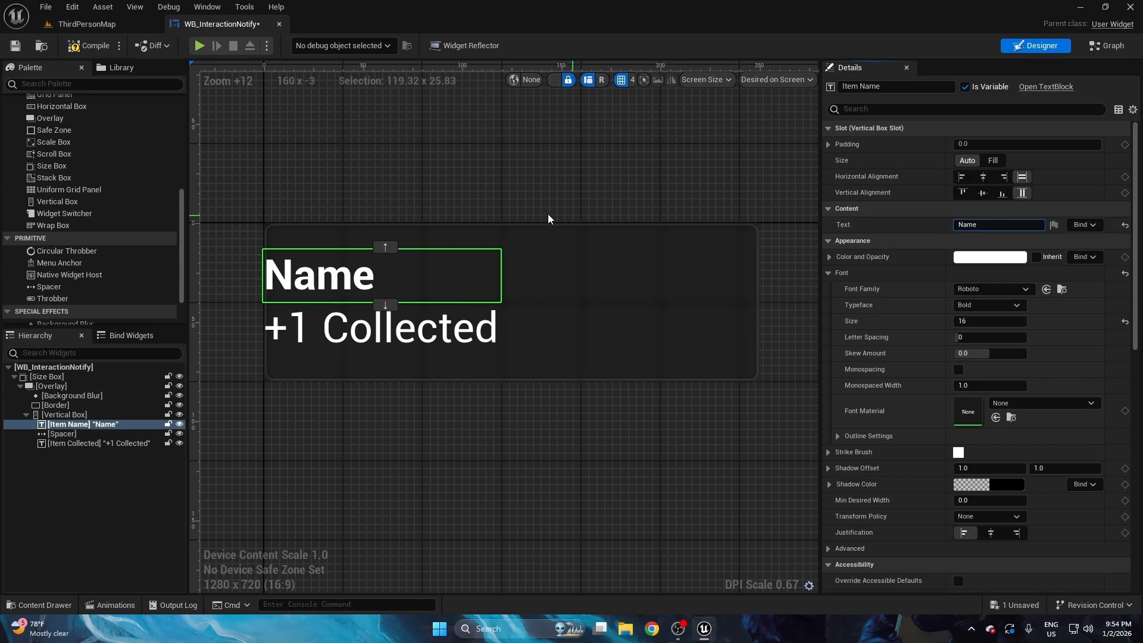
click(401, 190)
scroll(401, 189, down, 1)
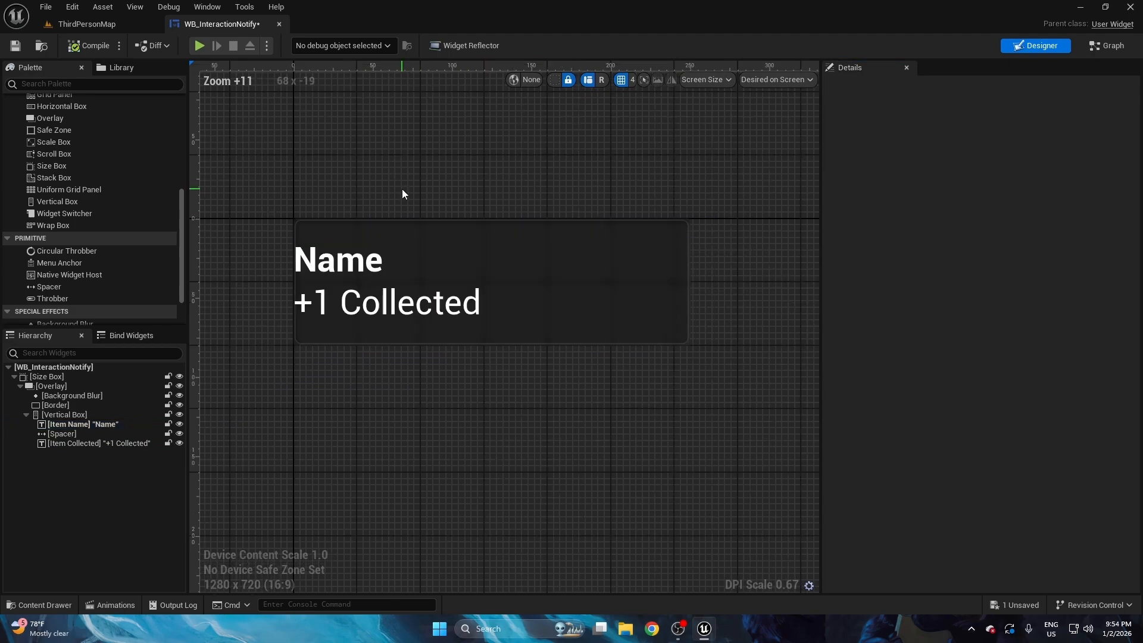
- Reduce the Item Collected text block's font size to 12 and save the widget
click(315, 315)
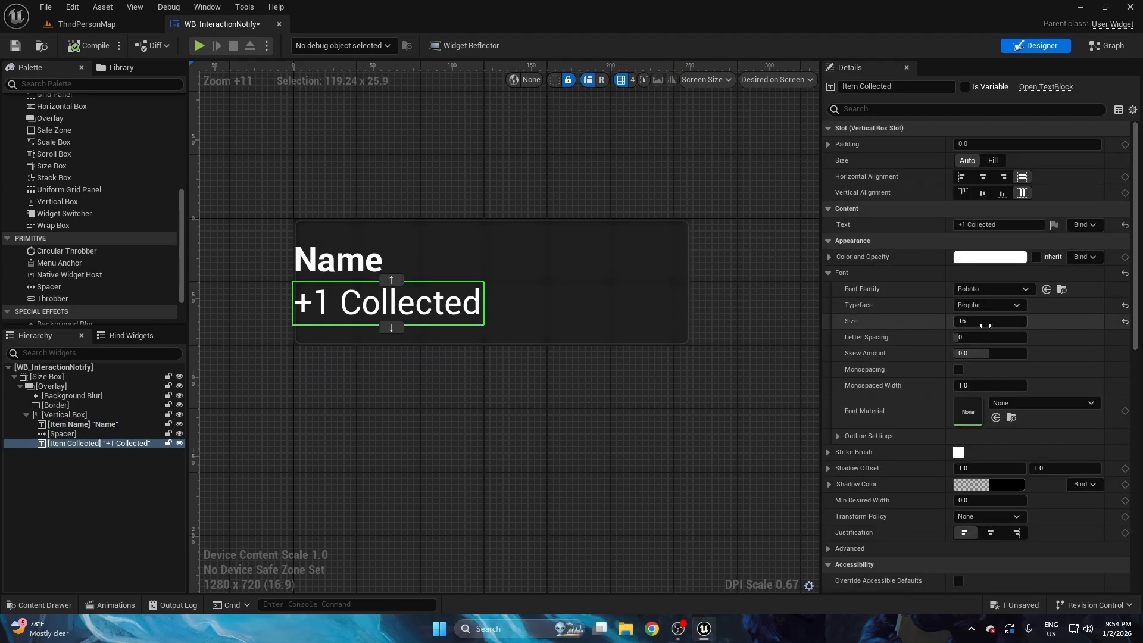
click(987, 321)
text(12)
key(Return)
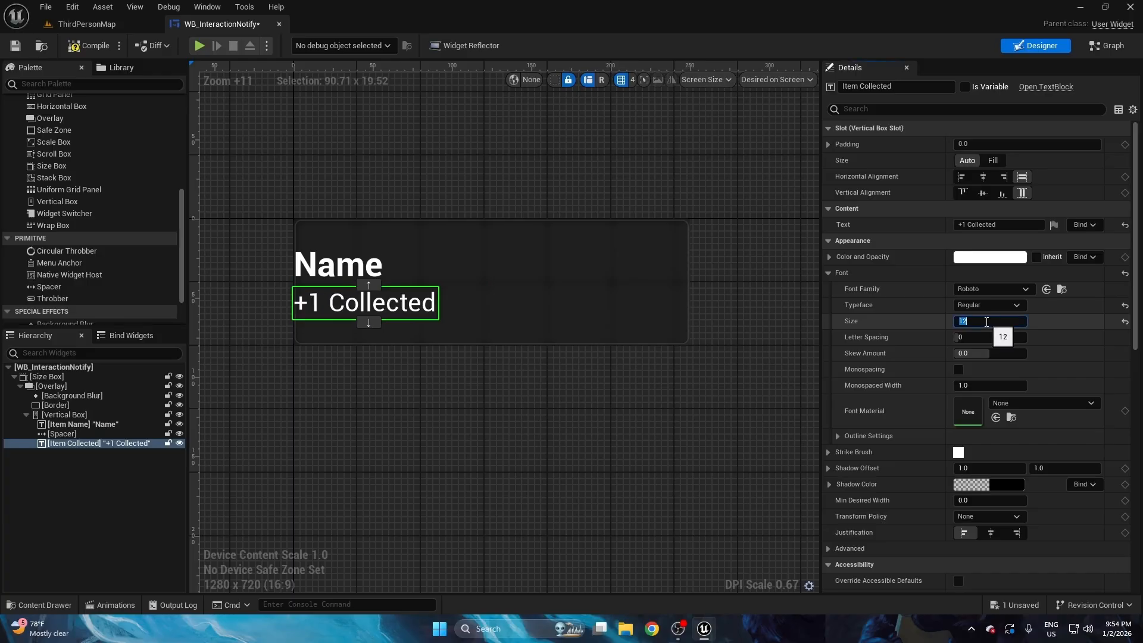
click(536, 180)
key(ctrl+s)
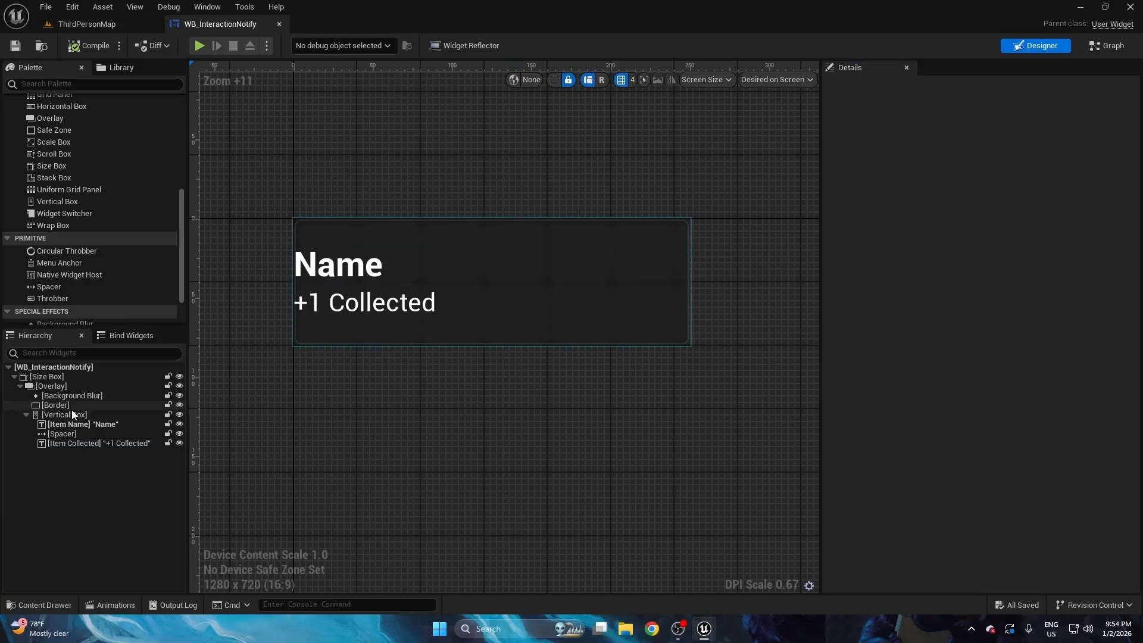
- Set the left padding of the Vertical Box in its overlay slot to 15
click(55, 415)
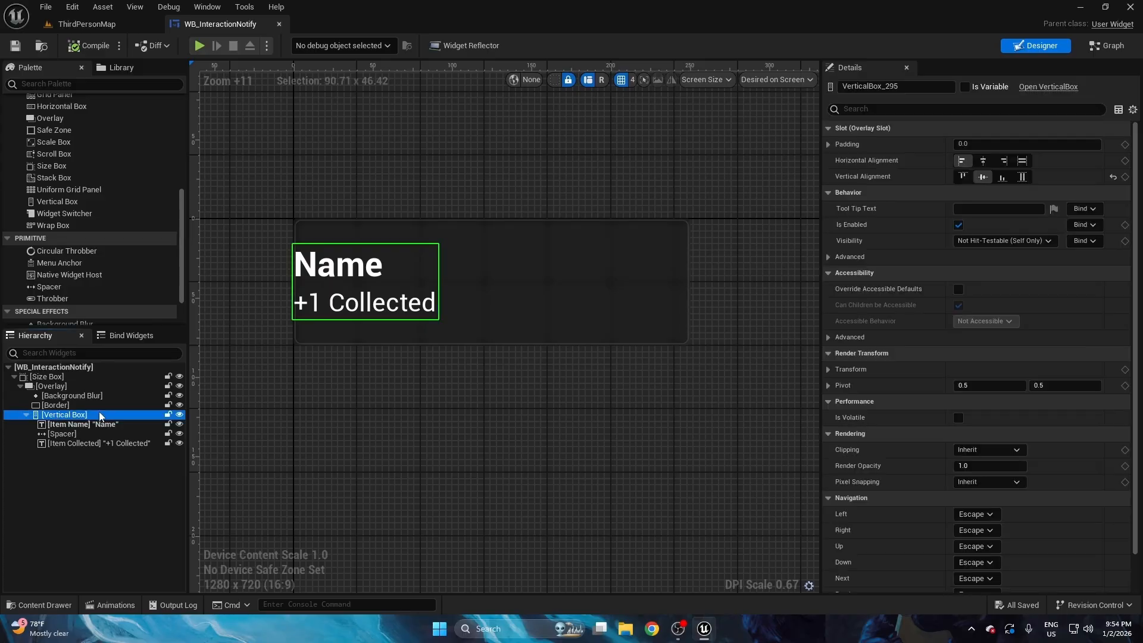
click(828, 144)
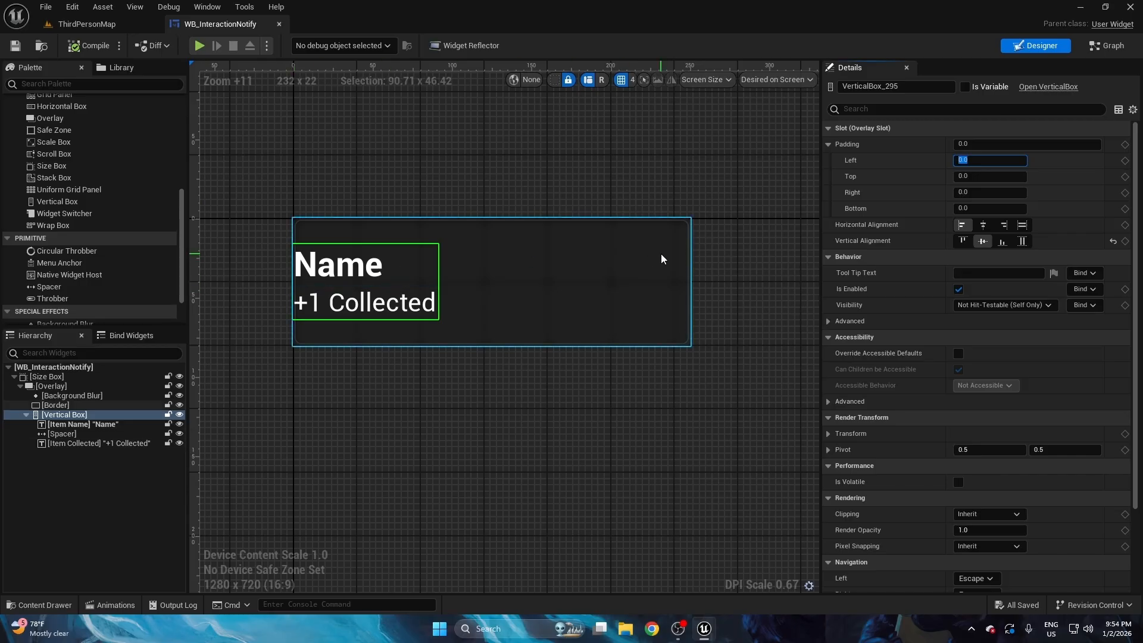
text(10)
key(Return)
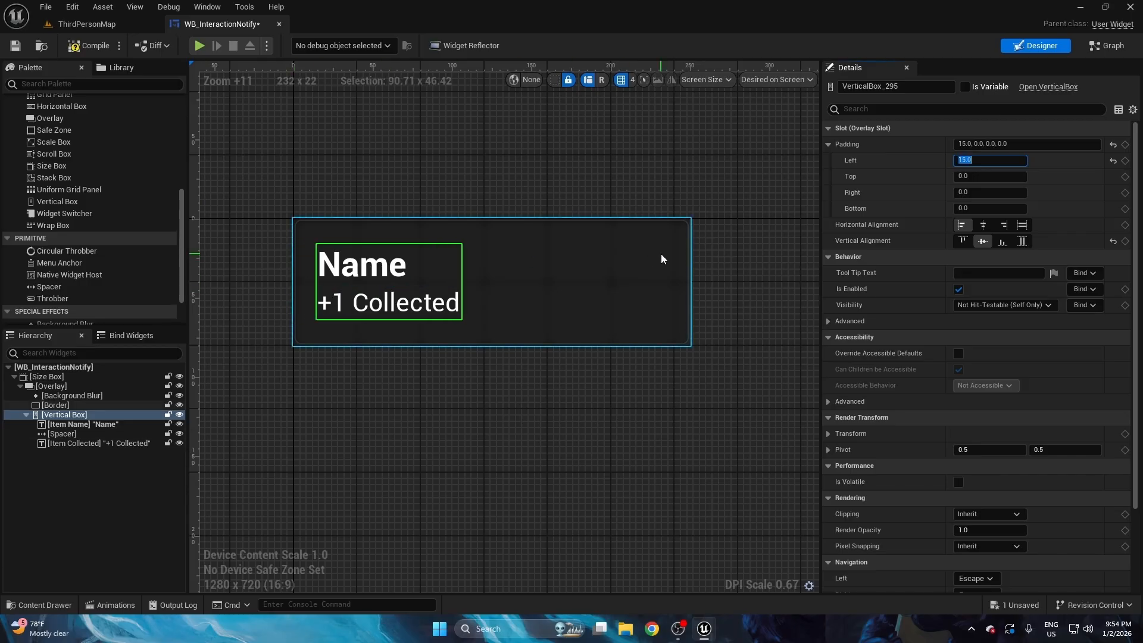
click(458, 173)
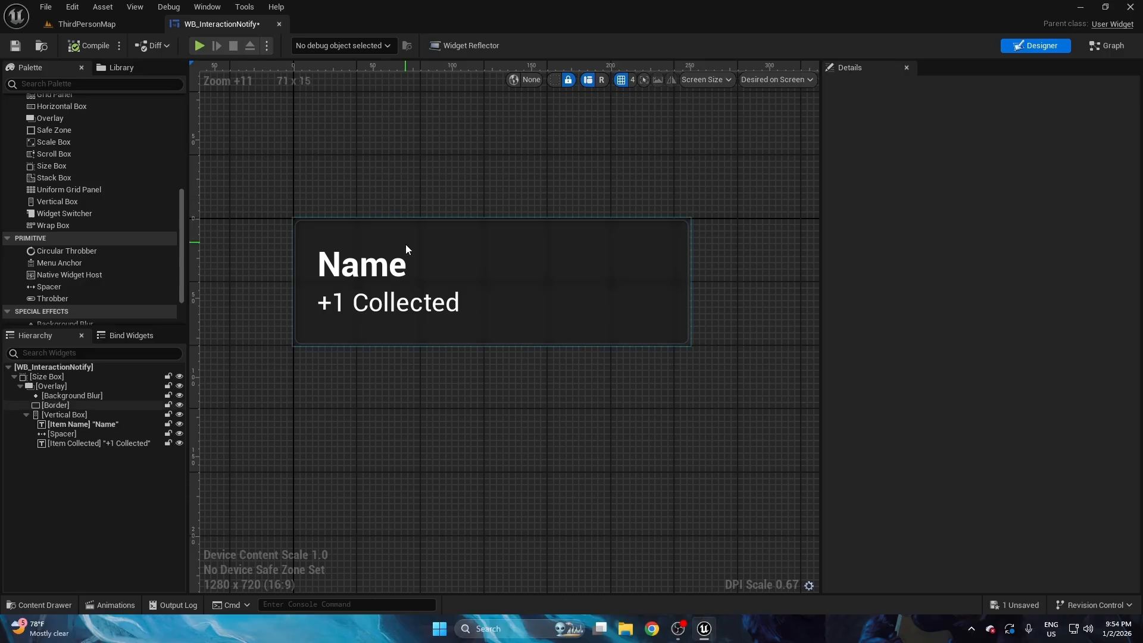
- Try a vertical size of 10 for the Spacer between the two text blocks
click(372, 266)
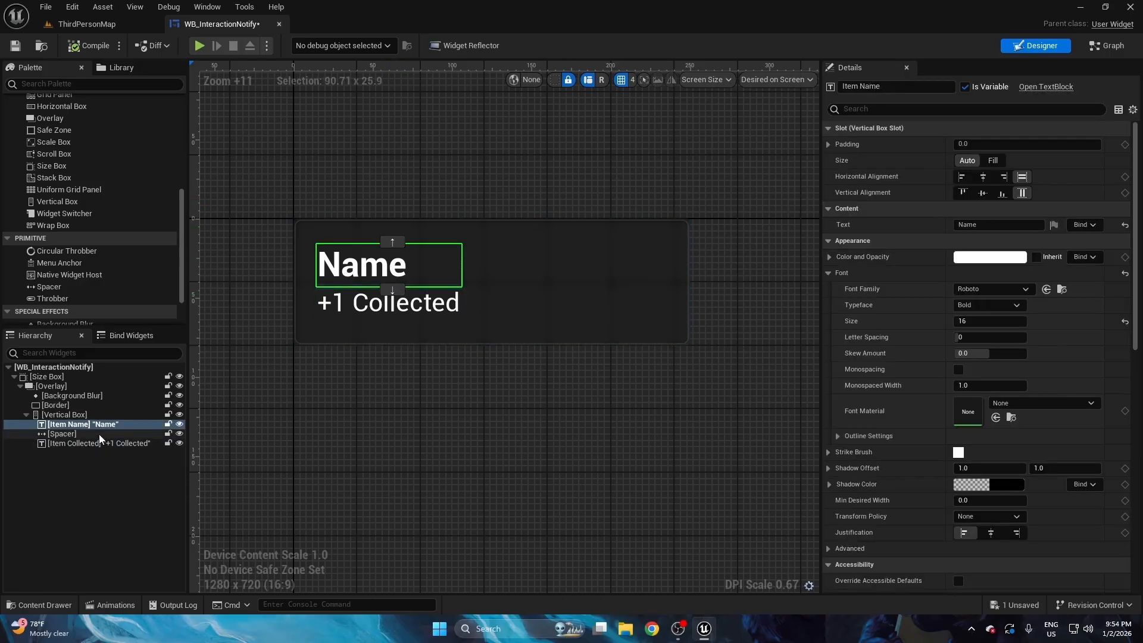
click(66, 434)
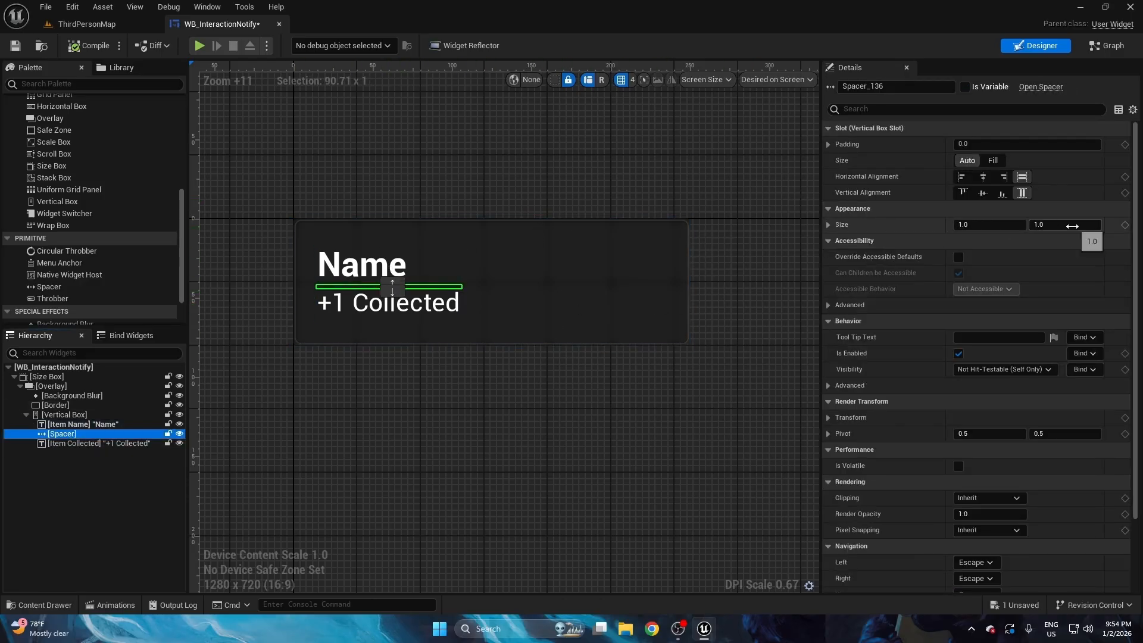
click(1072, 225)
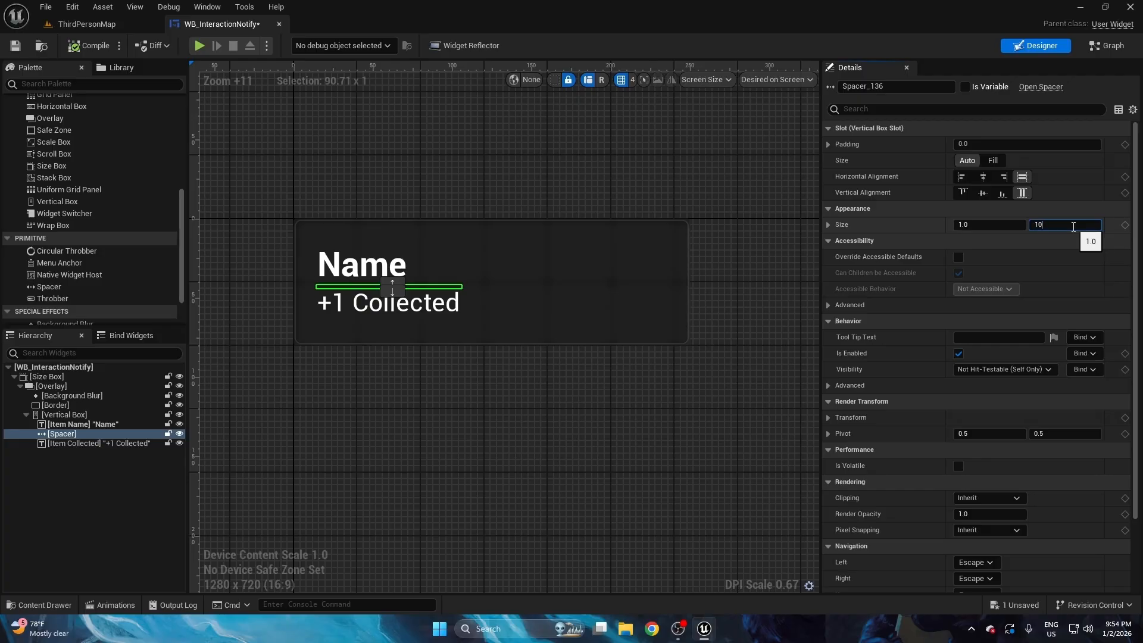
key(Return)
click(830, 224)
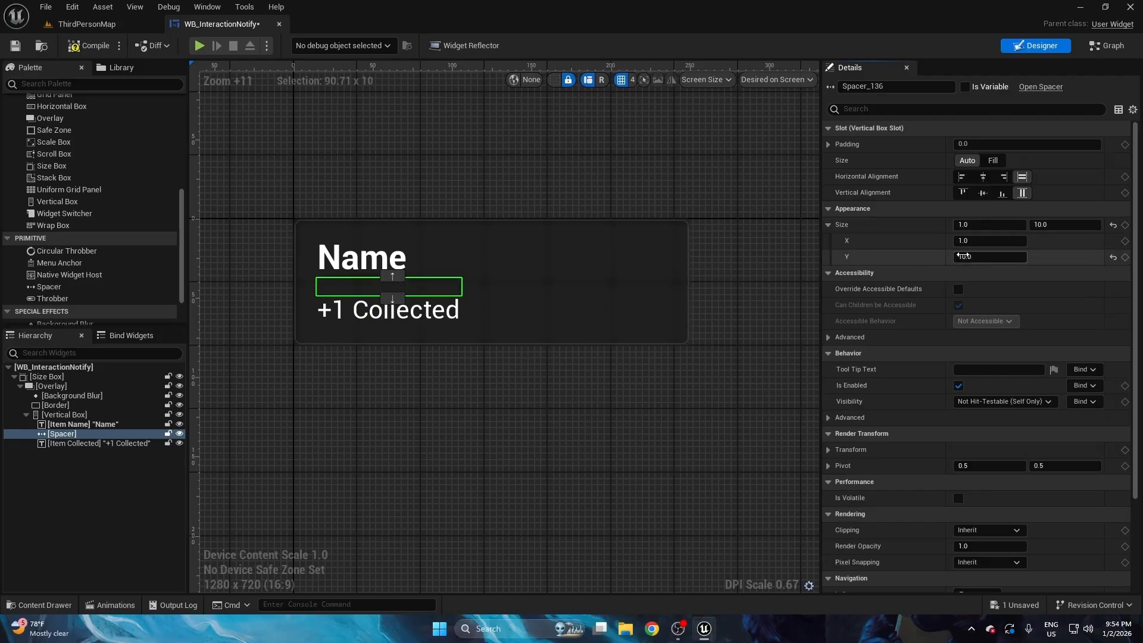
click(542, 176)
click(410, 295)
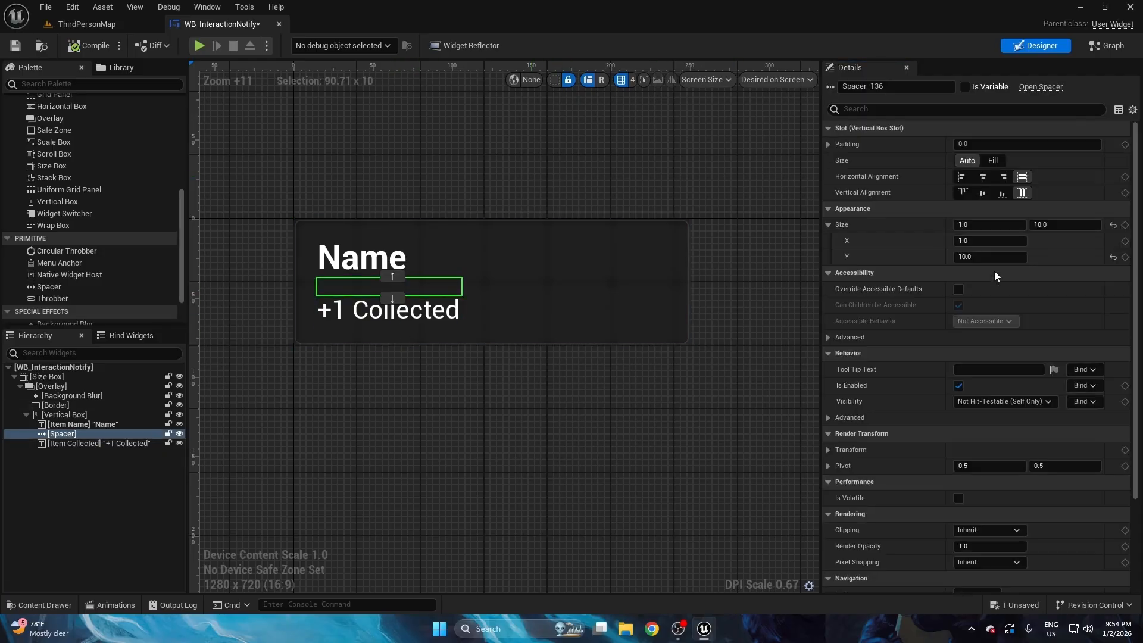
- Set the Spacer's vertical size to 7
click(991, 257)
text(7)
key(Return)
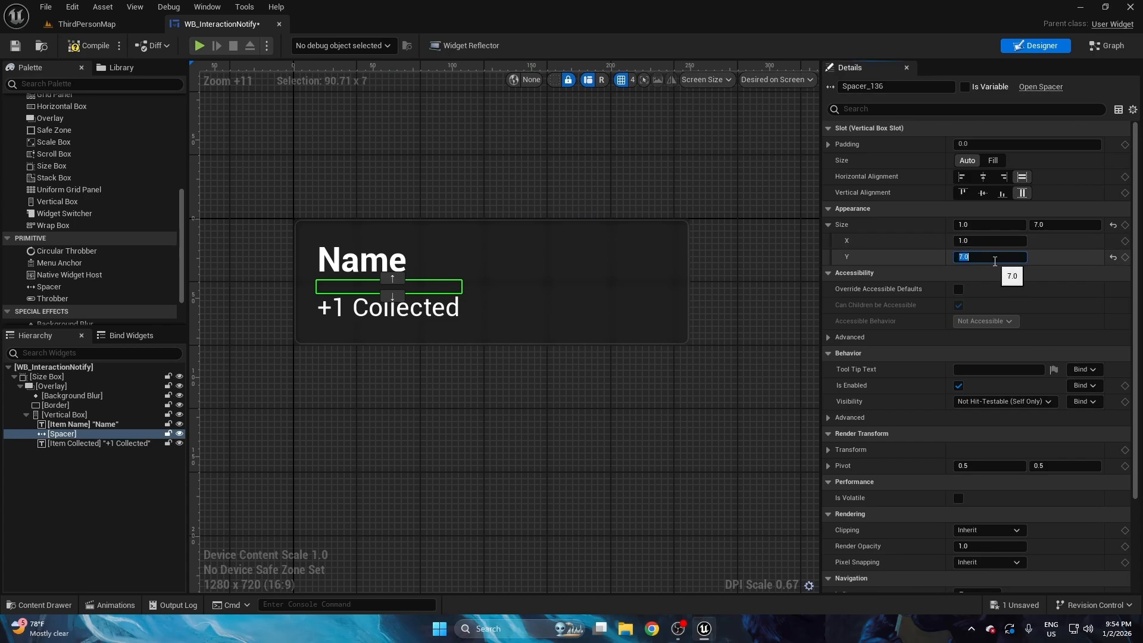
click(580, 143)
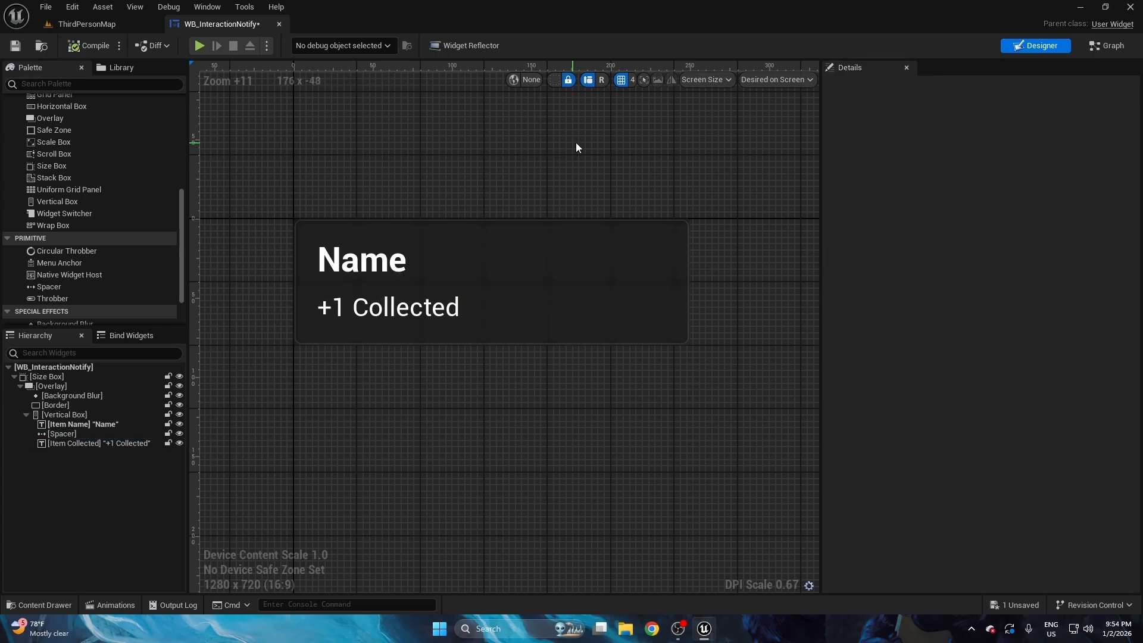
- Delete every default event node except Event Pre Construct from the widget's event graph
click(1107, 45)
right_drag(732, 150, 655, 163)
drag(666, 307, 372, 522)
key(Delete)
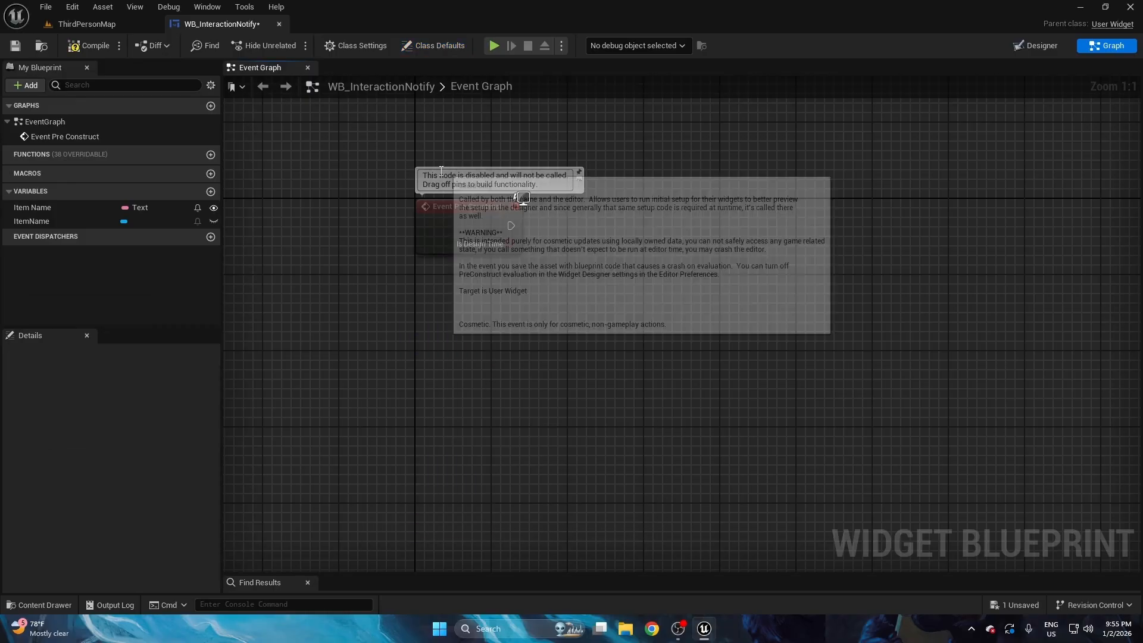
- Add a SetText (Text) node targeting the ItemName text block and feed its In Text from the Item Name text variable
ctrl+drag(57, 221, 764, 196)
text(set text)
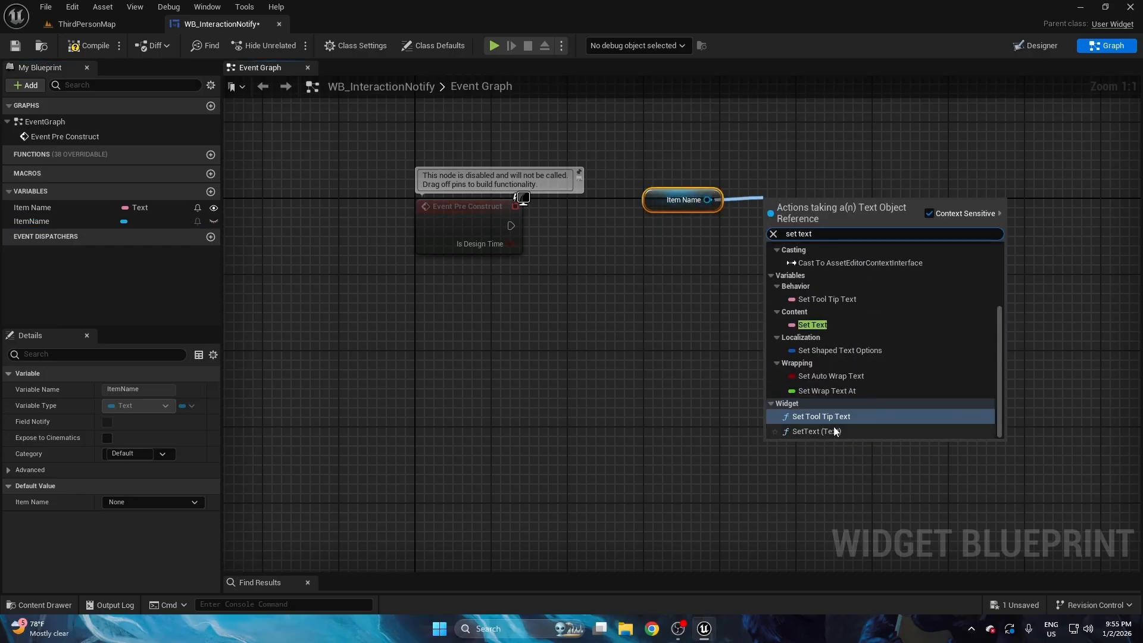
click(834, 428)
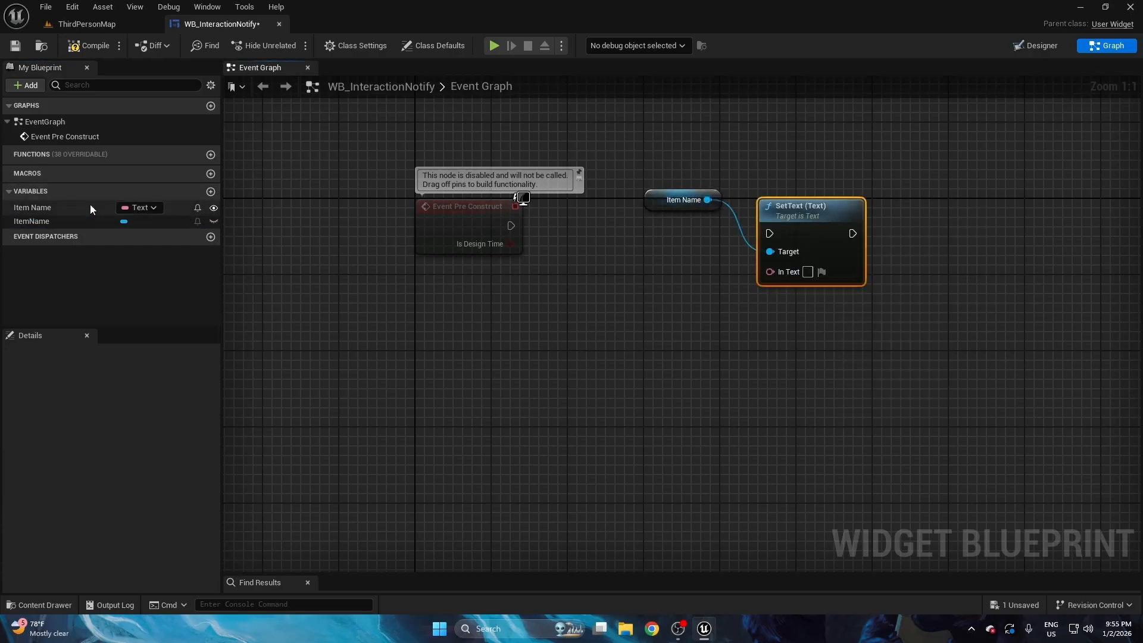
drag(33, 208, 783, 274)
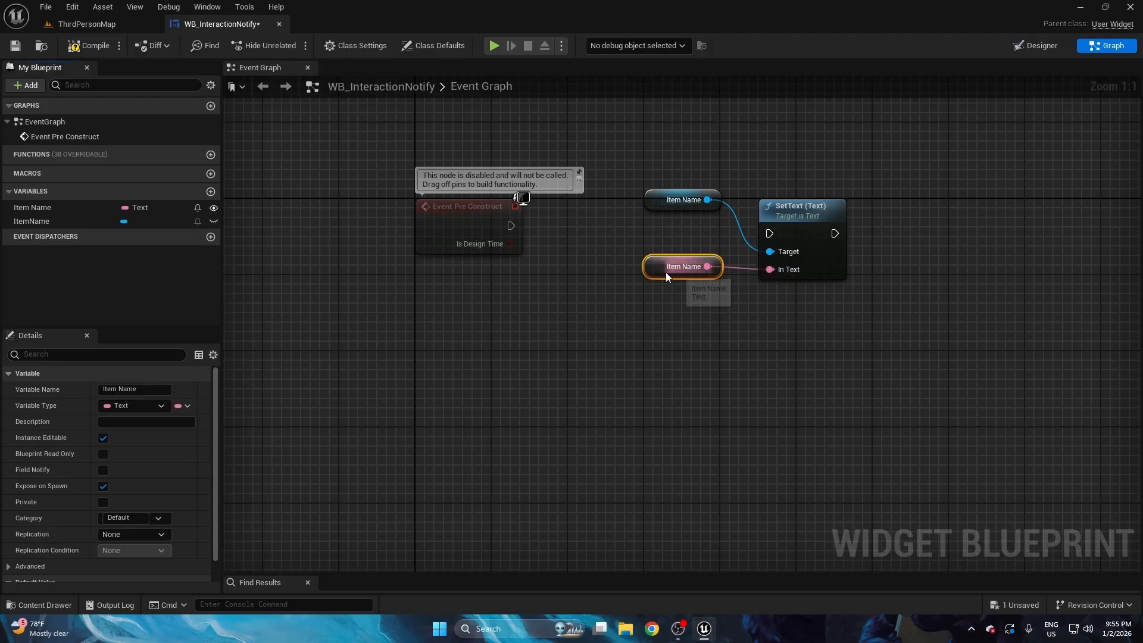
- Straighten the two Item Name getters against the SetText node and move the group closer to Event Pre Construct
drag(648, 311, 852, 199)
key(q)
drag(800, 221, 714, 213)
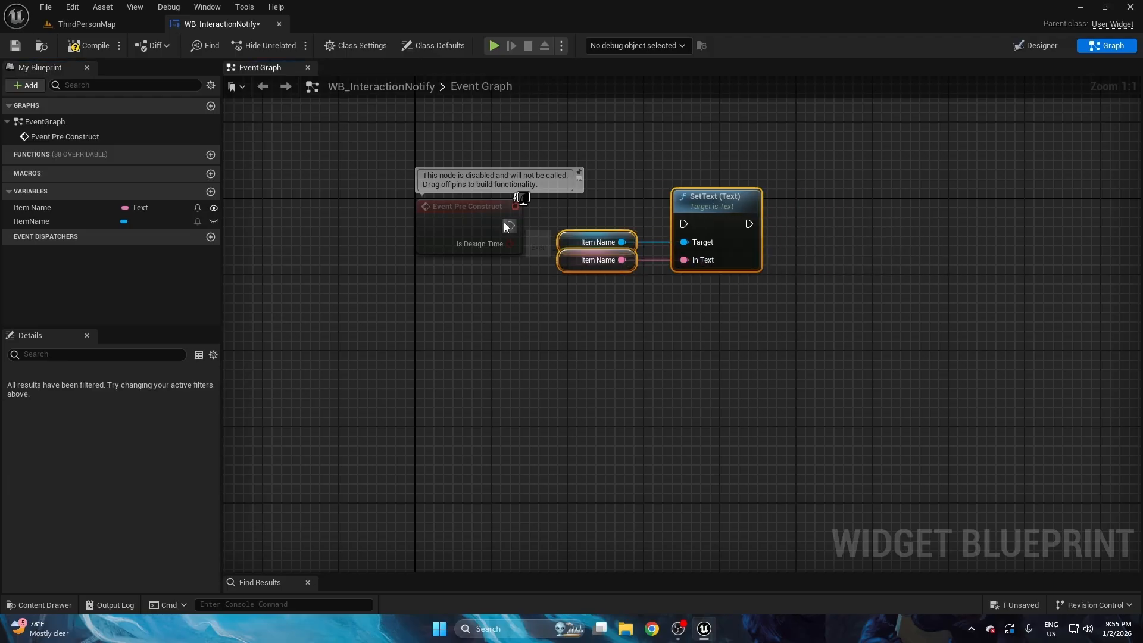
- Connect Event Pre Construct to the SetText node, straighten the node connections and save the widget
drag(511, 225, 691, 225)
drag(716, 221, 707, 221)
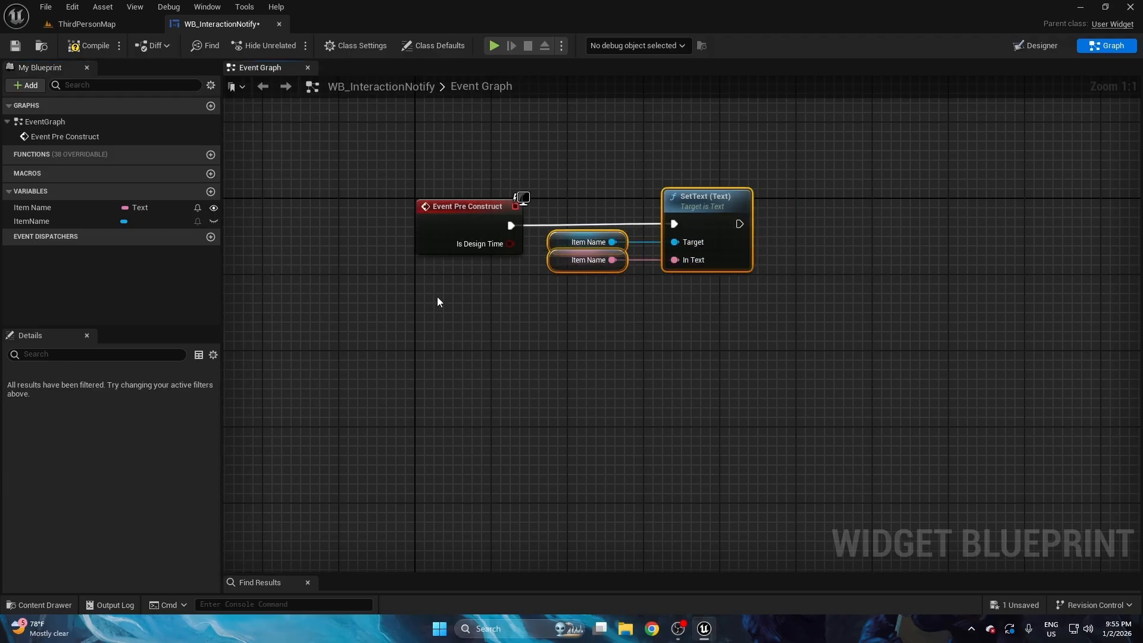
drag(437, 297, 760, 155)
key(q)
click(656, 142)
right_drag(649, 145, 742, 158)
key(ctrl+s)
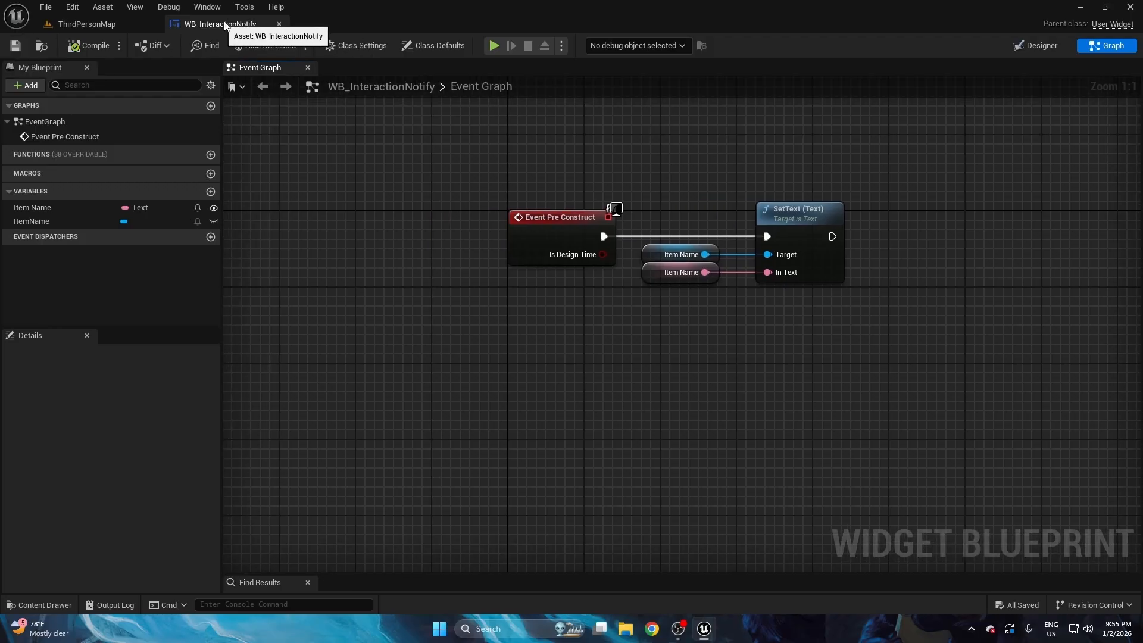
- Close WB_InteractionNotify, open WB_InteractionDisplay and delete its placeholder image
click(278, 24)
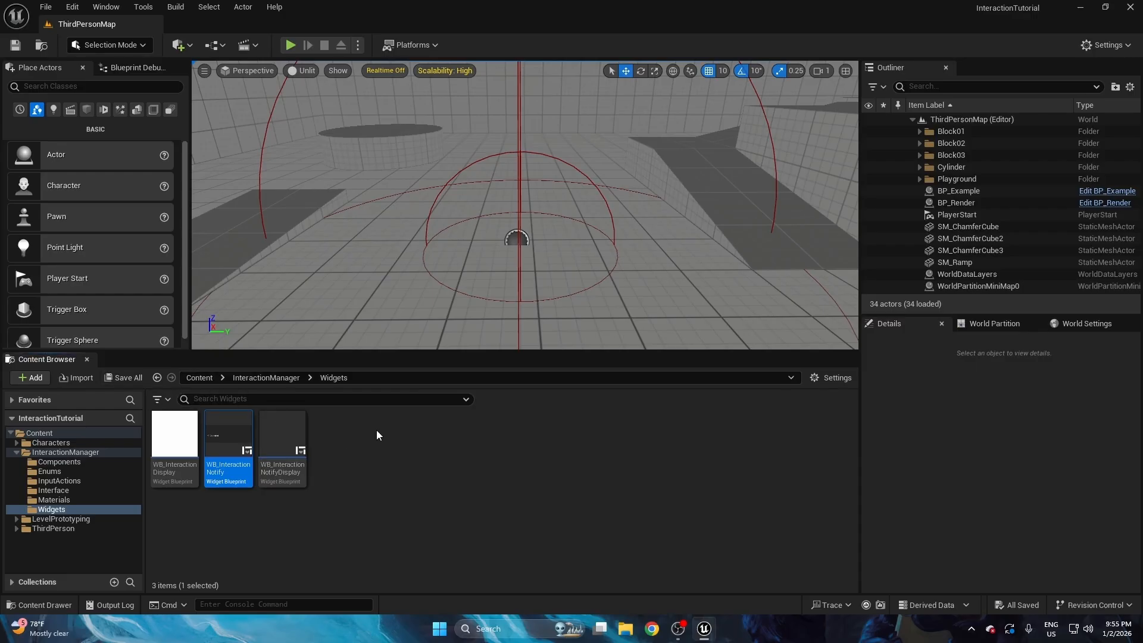
double_click(188, 434)
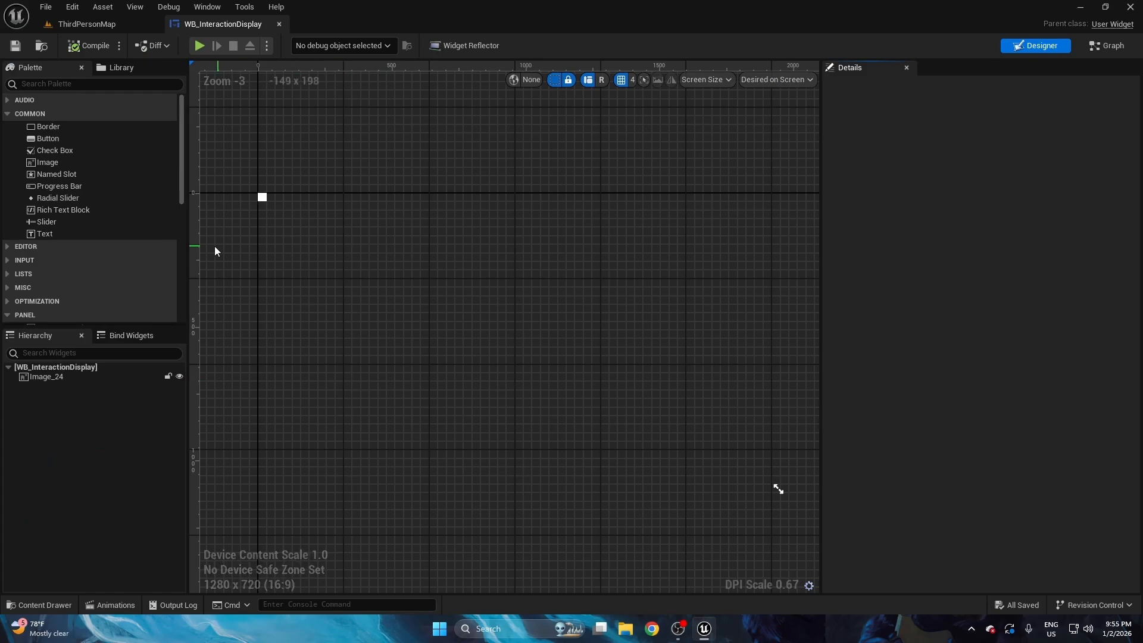
click(54, 381)
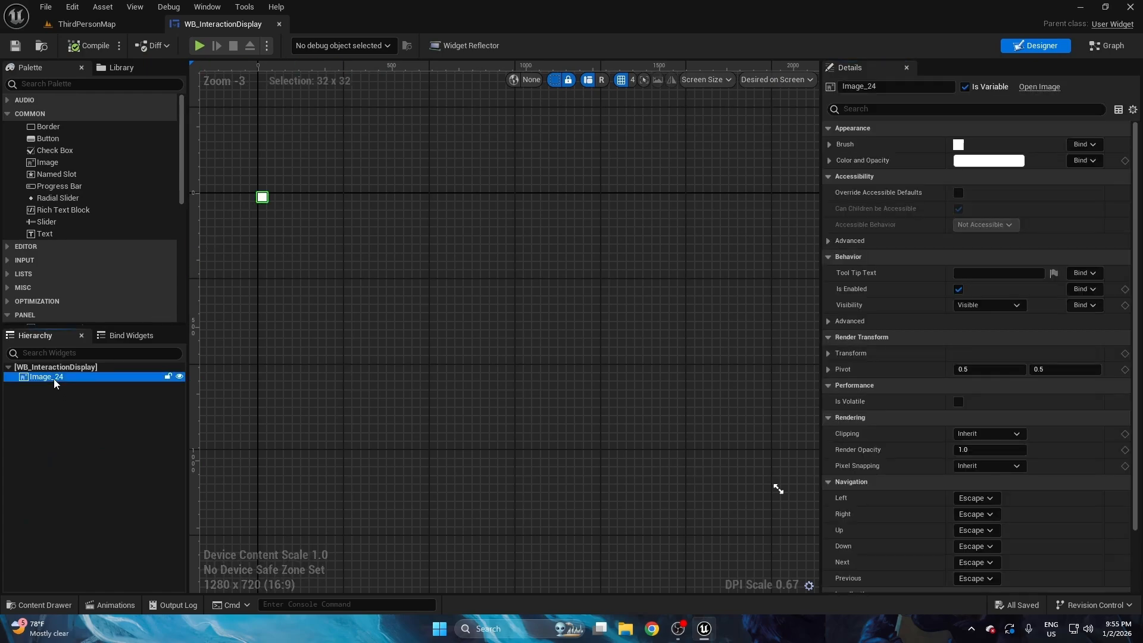
key(Delete)
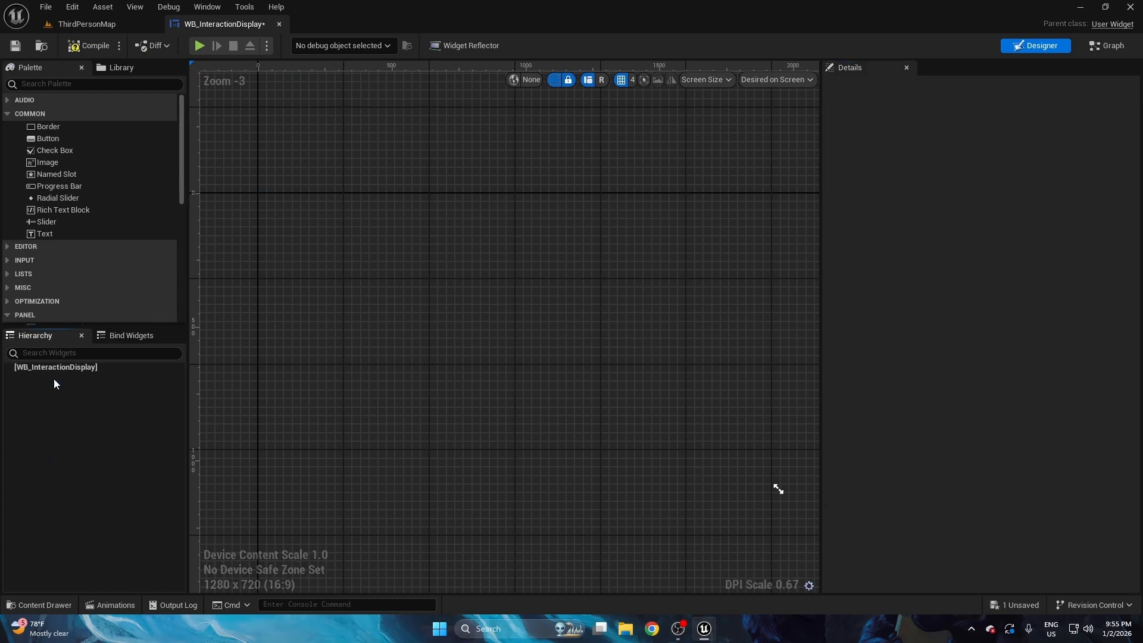
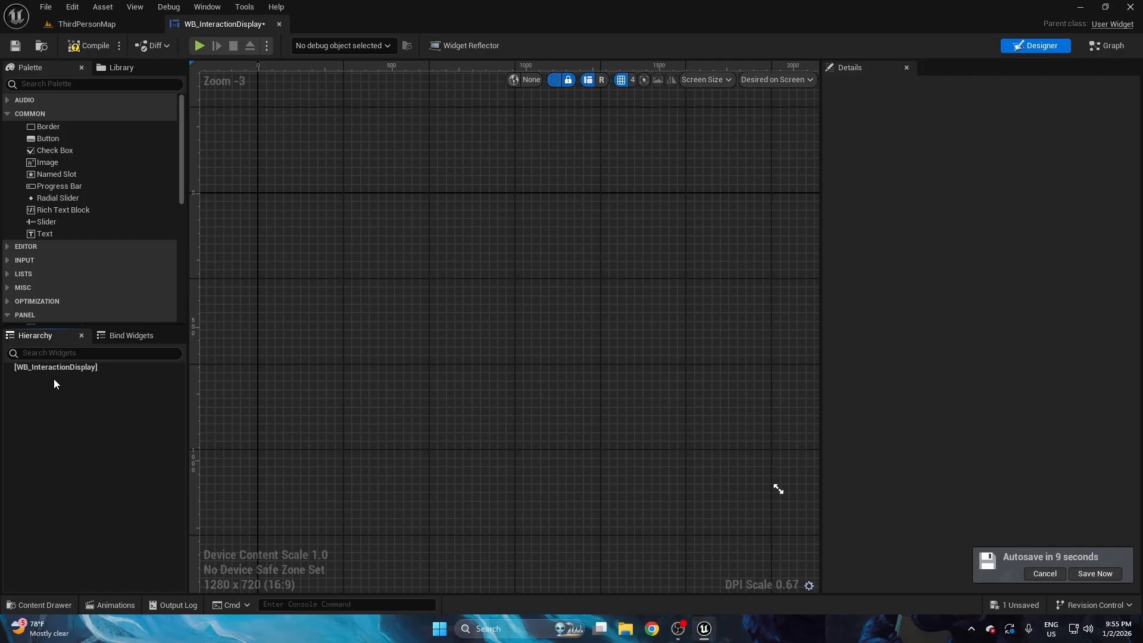
- Add a Canvas Panel as the root of WB_InteractionDisplay and switch the designer preview to Fill Screen
scroll(42, 188, down, 3)
scroll(41, 193, down, 1)
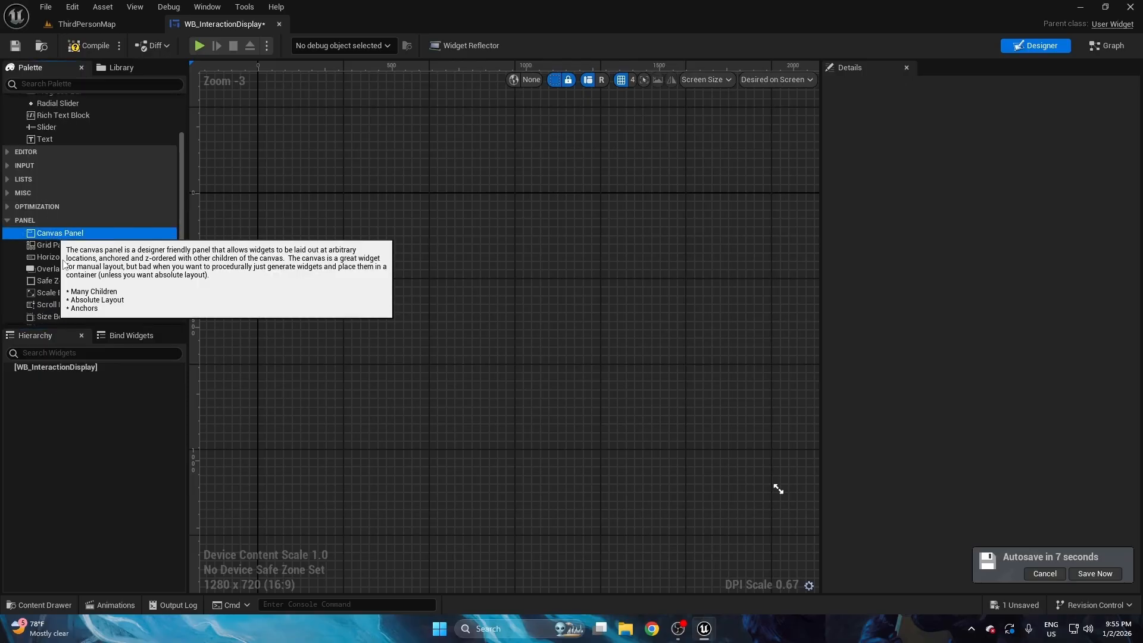
drag(54, 233, 91, 389)
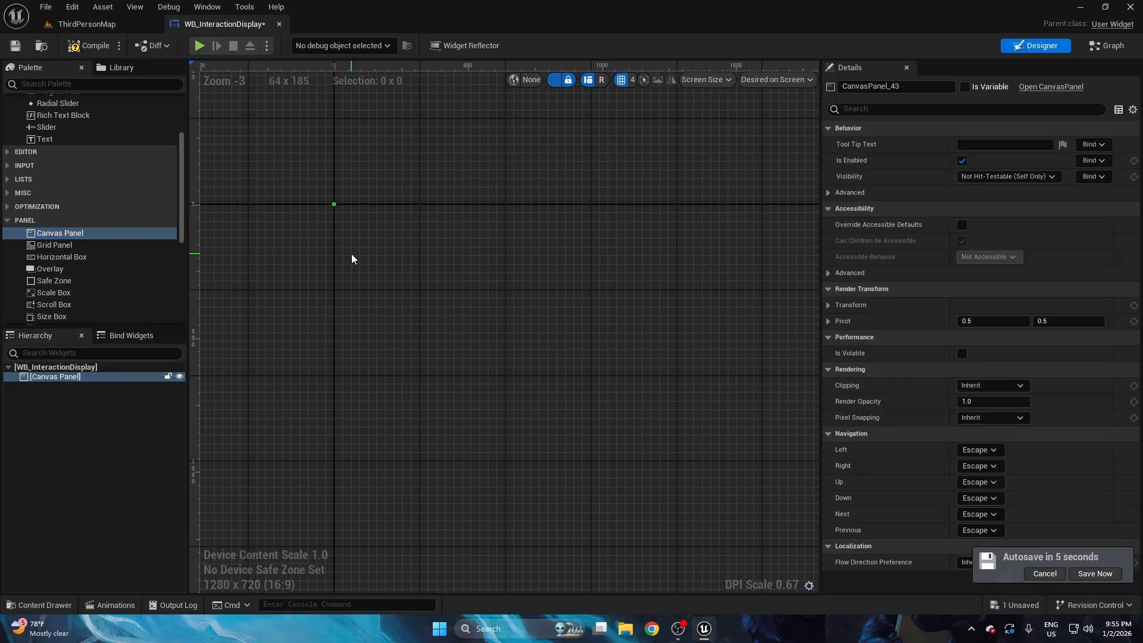
click(805, 82)
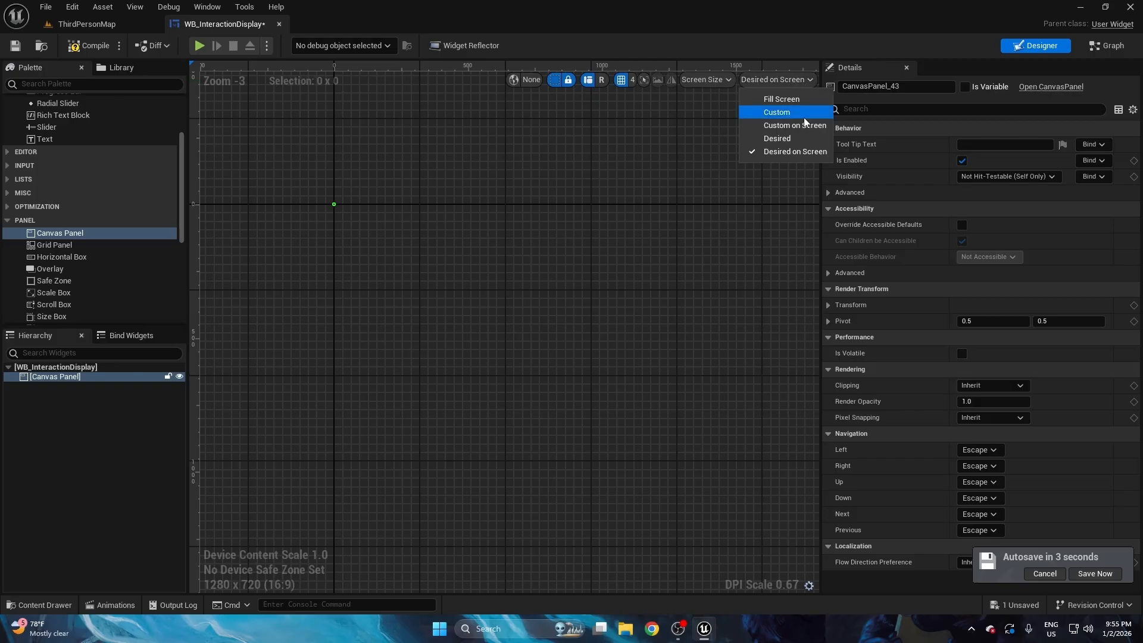
click(777, 101)
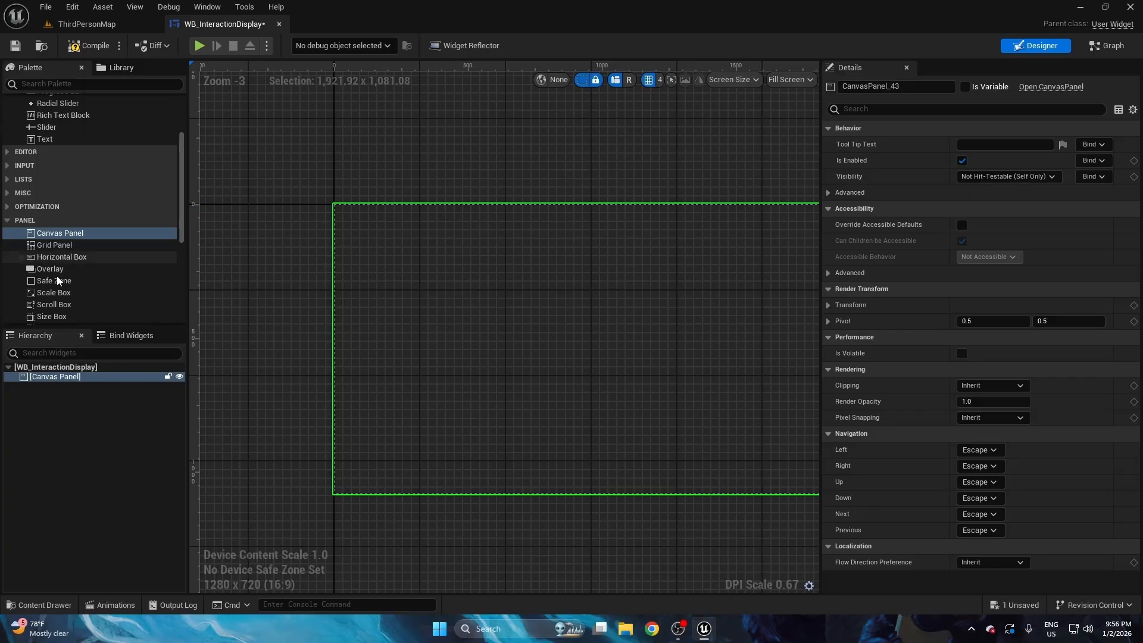
- Add an Overlay inside the Canvas Panel and nest a Vertical Box in it
drag(50, 269, 64, 383)
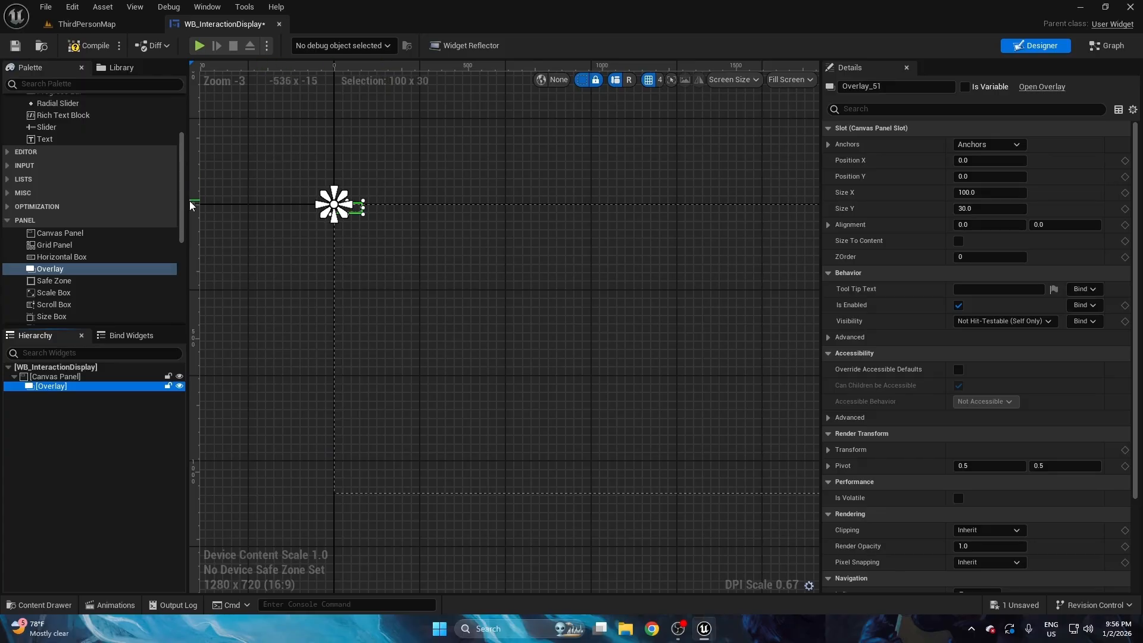
scroll(70, 276, down, 5)
drag(66, 264, 69, 386)
click(133, 395)
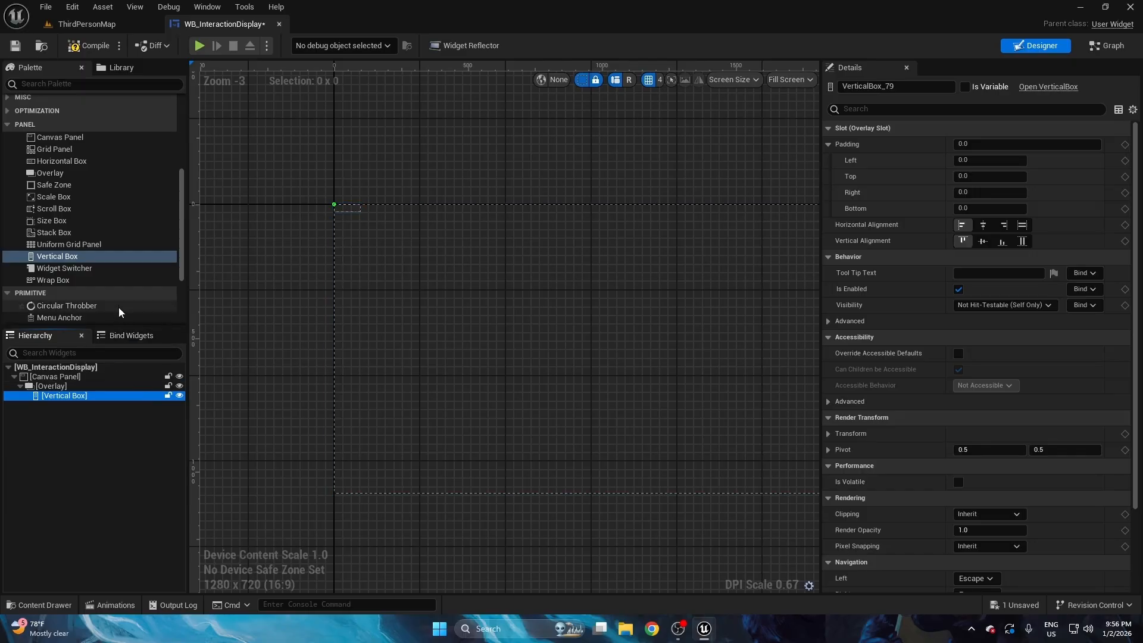
- Nest a Horizontal Box inside the Vertical Box and place a Size Box in it
drag(55, 161, 69, 399)
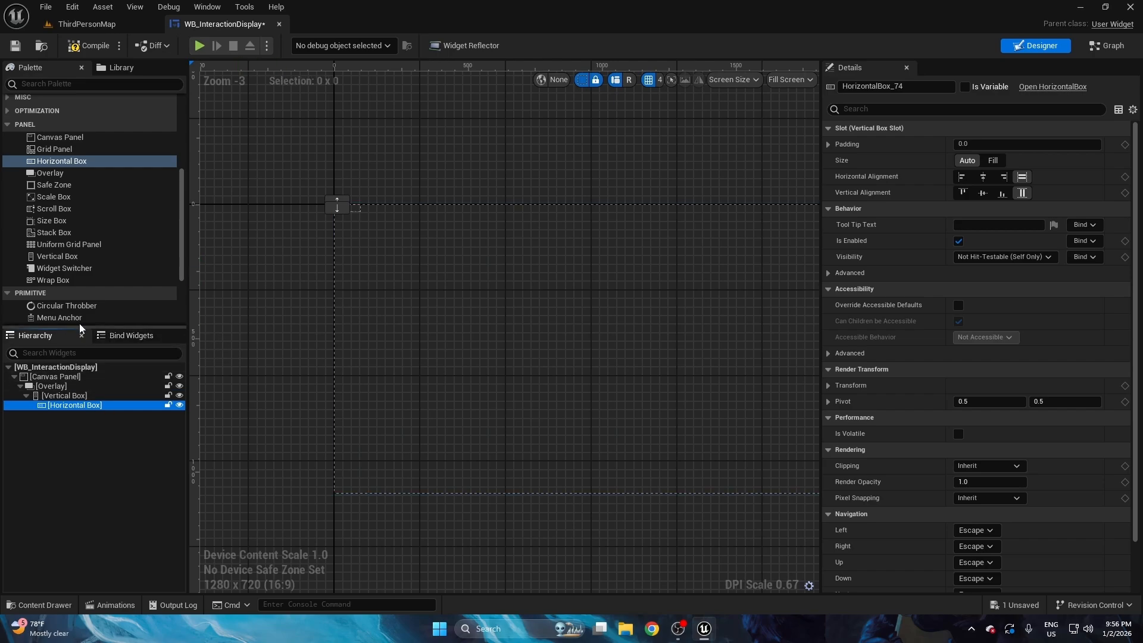
scroll(59, 216, down, 3)
drag(52, 144, 79, 416)
scroll(353, 201, up, 10)
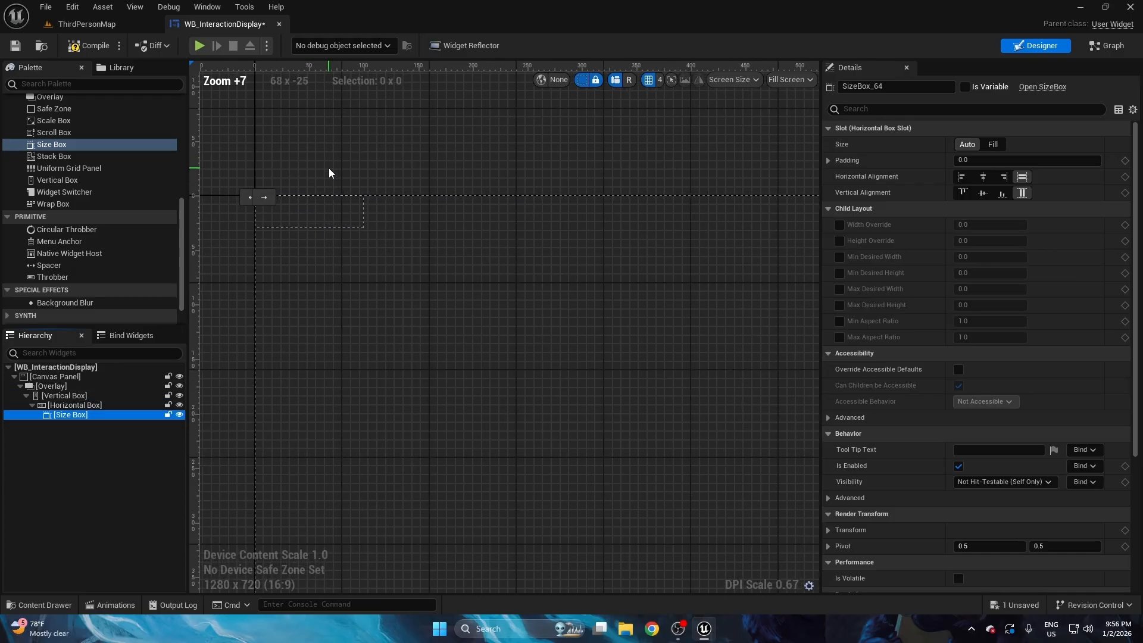
scroll(329, 168, down, 9)
- Anchor the Overlay at the canvas center with 0.5, 0.5 alignment and enable Size To Content
click(62, 395)
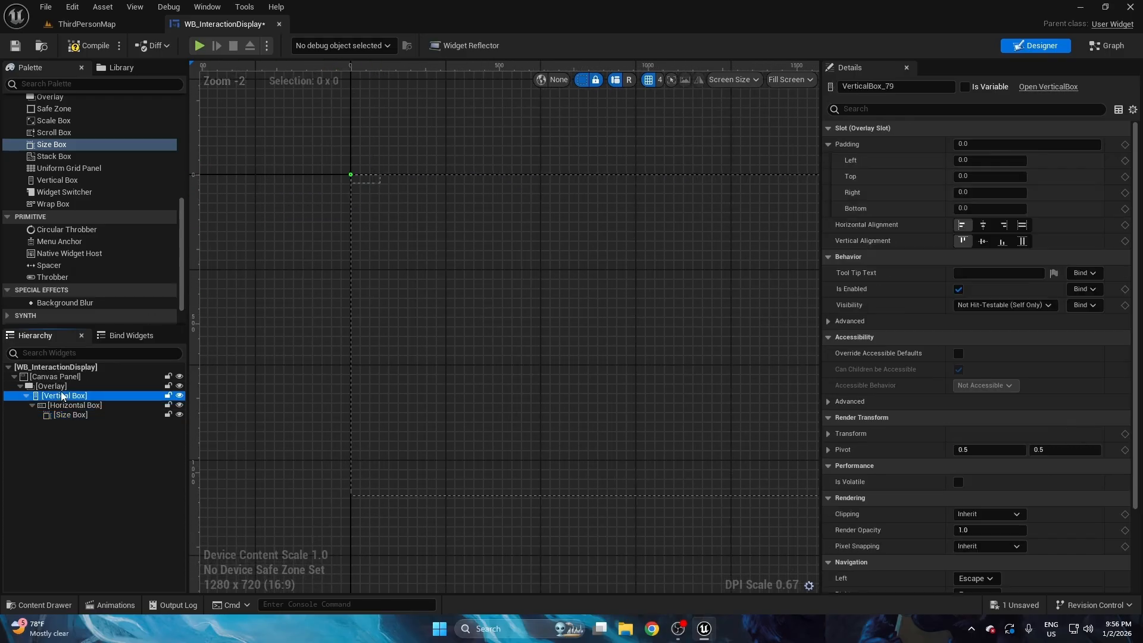
click(56, 387)
scroll(396, 320, down, 3)
right_drag(539, 283, 513, 276)
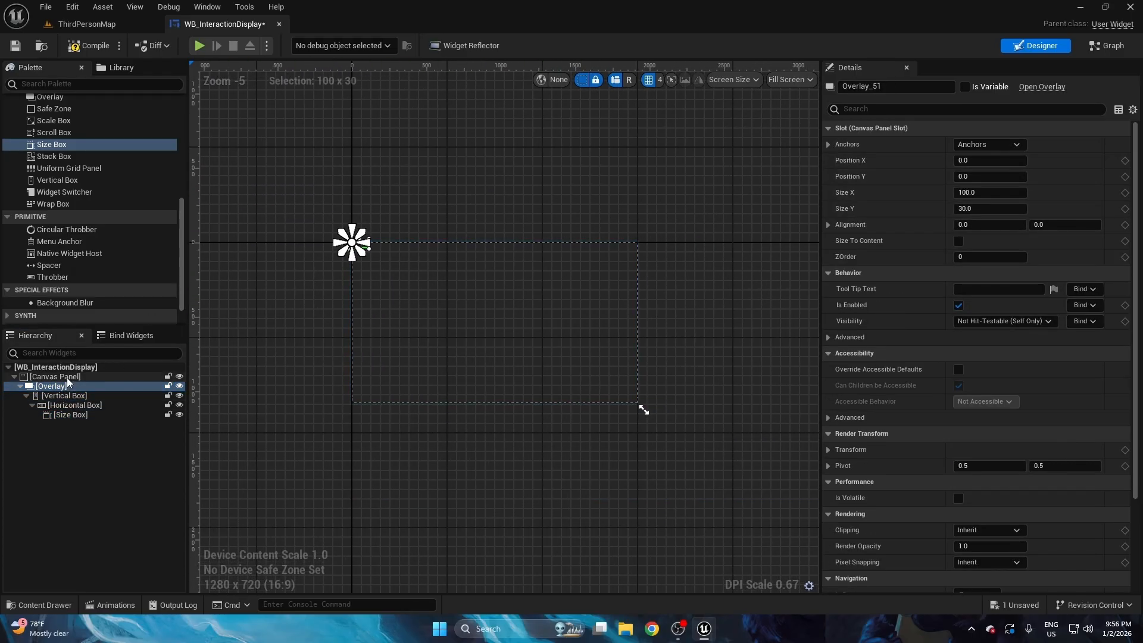
click(998, 145)
click(1020, 214)
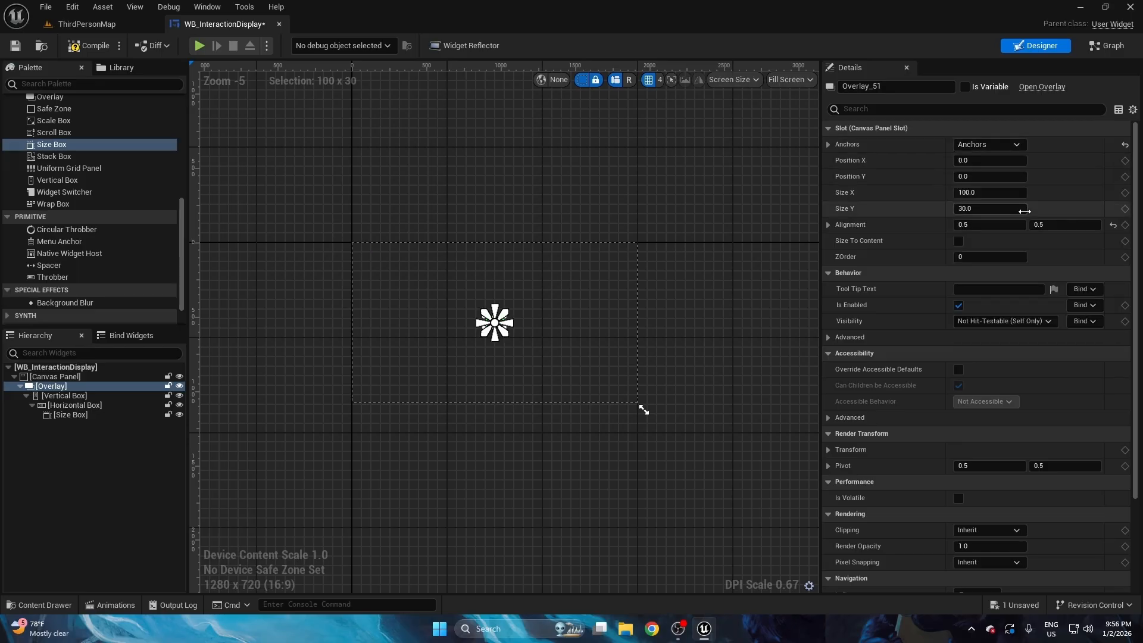
click(958, 241)
scroll(479, 310, up, 14)
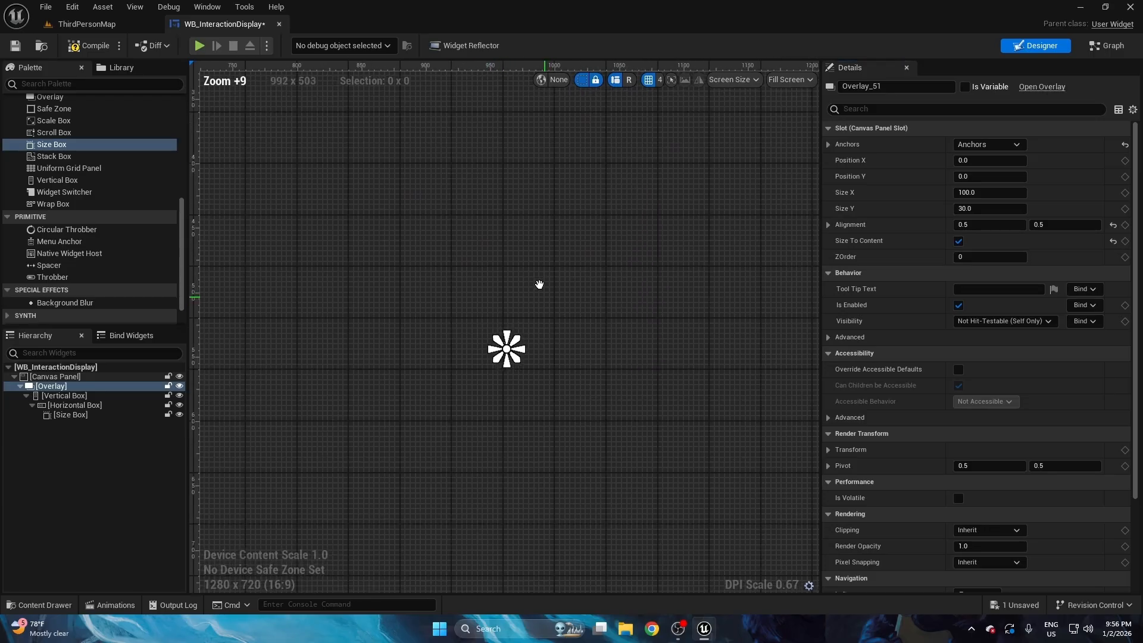
- Enable the Size Box's Width Override and Height Override and set both to 55
right_drag(539, 284, 517, 273)
click(70, 414)
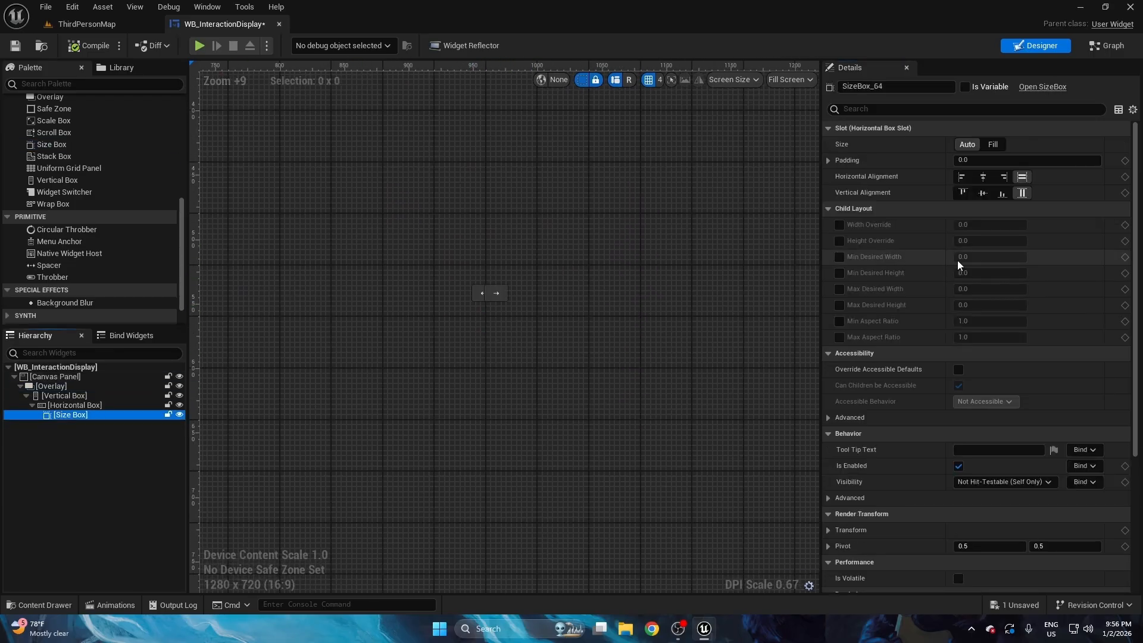
click(839, 224)
click(839, 240)
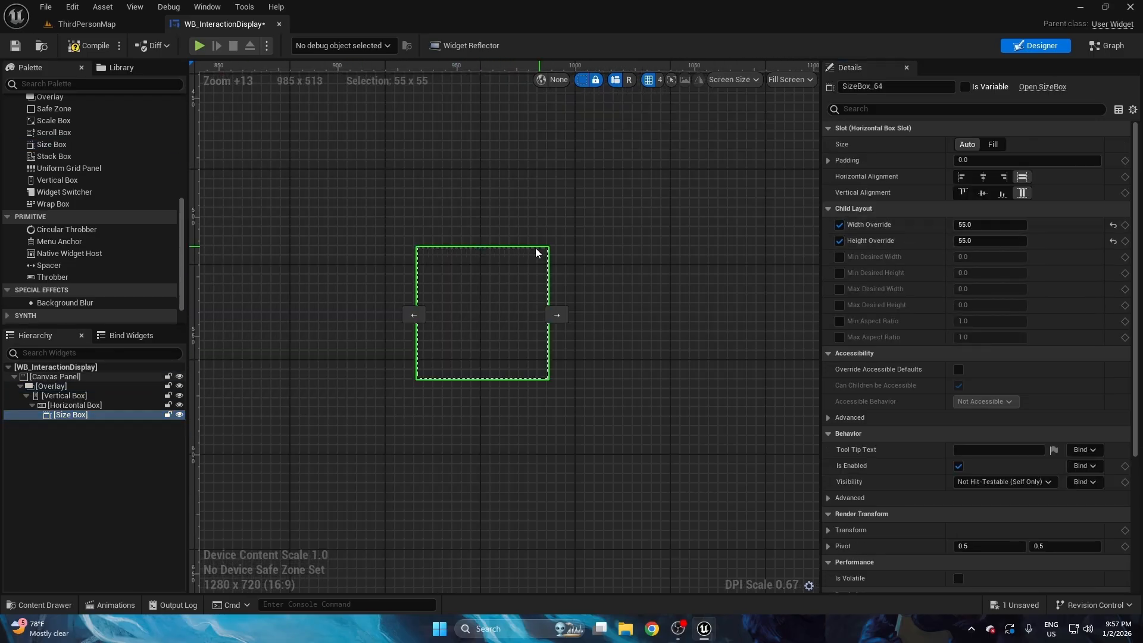
click(413, 237)
click(68, 416)
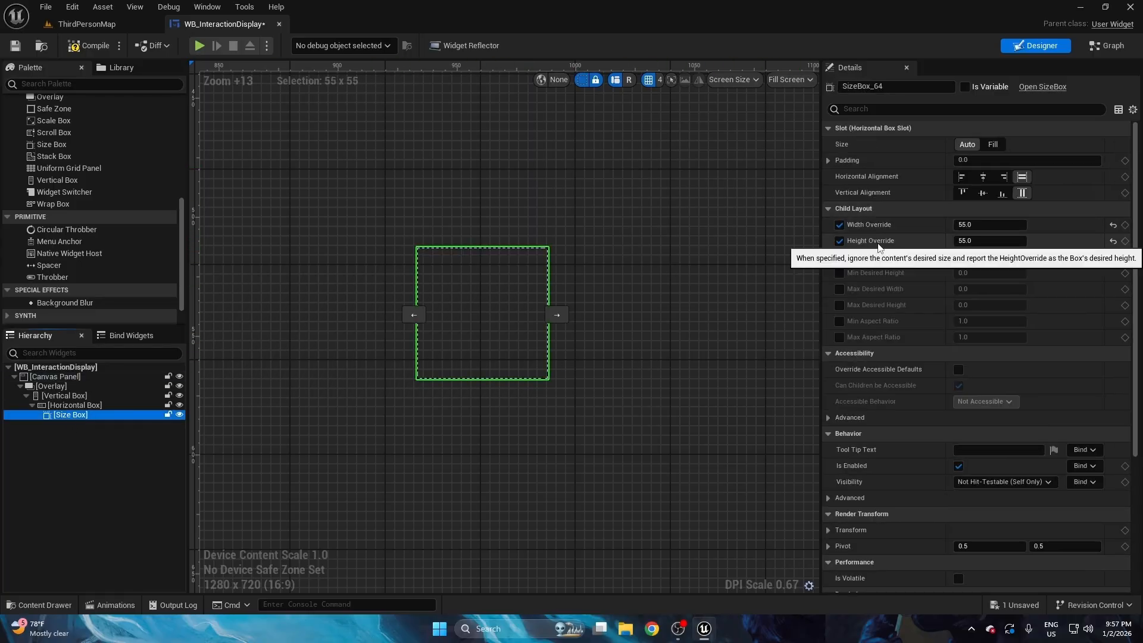
right_drag(574, 191, 577, 156)
key(F7)
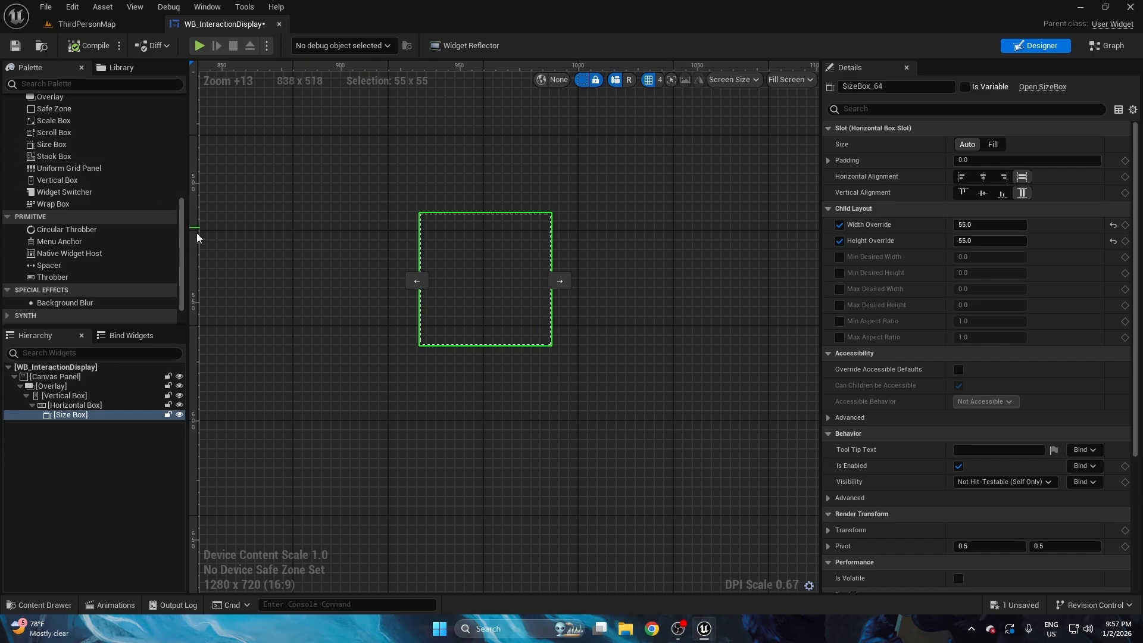
- Nest an Overlay inside the Size Box and add a Radial Slider to it
scroll(89, 197, up, 3)
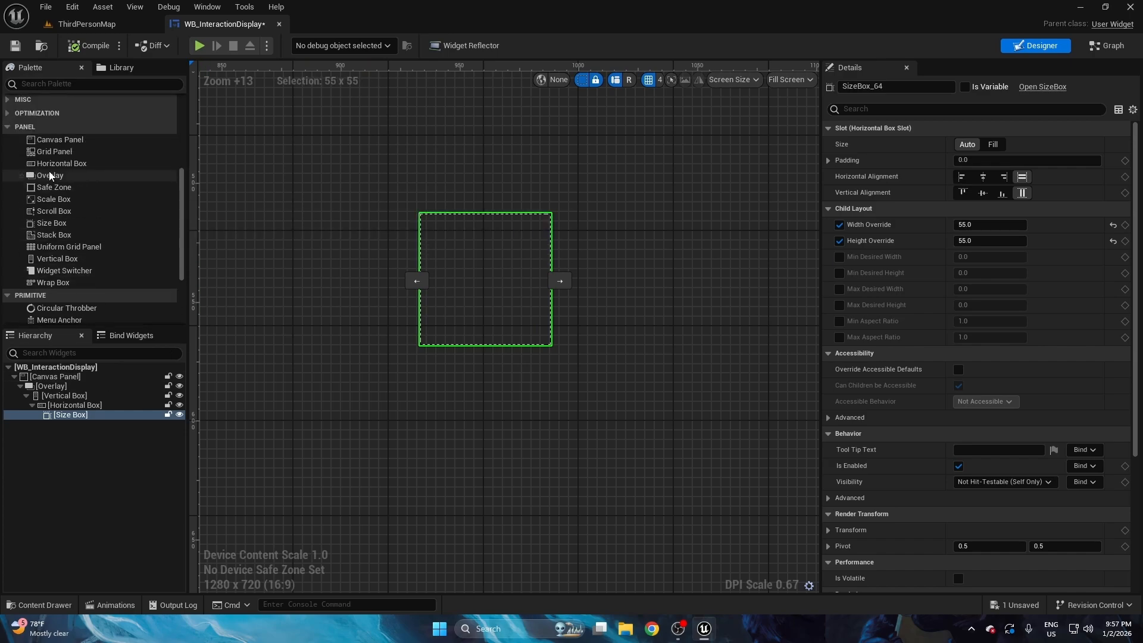
drag(52, 175, 77, 425)
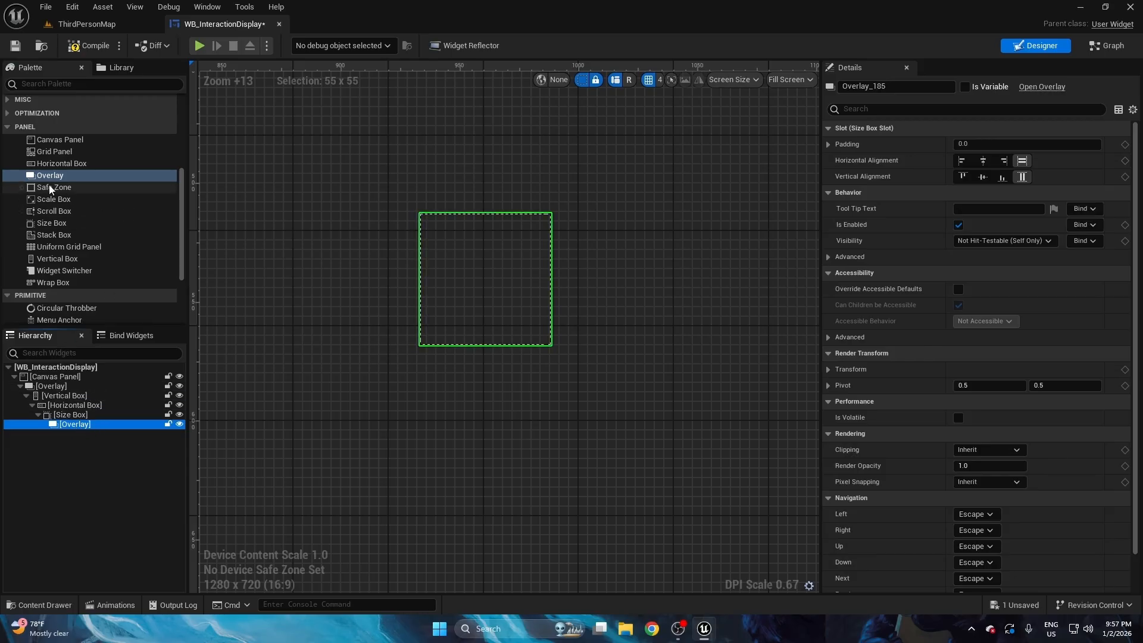
scroll(47, 238, up, 5)
click(56, 200)
drag(119, 218, 74, 438)
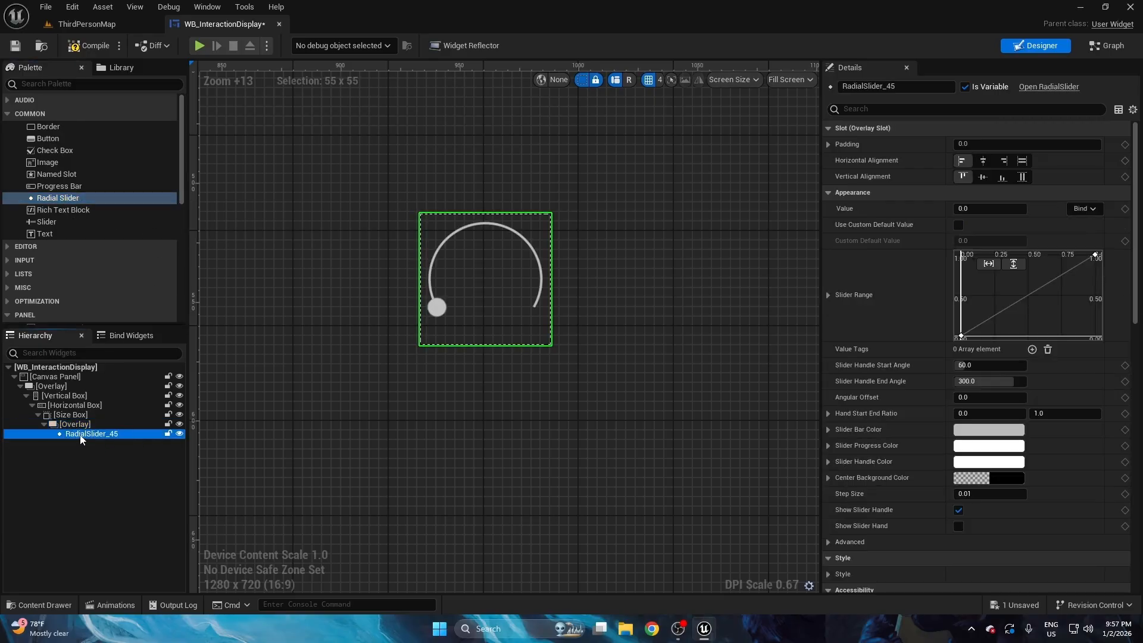
- Rename the Radial Slider as "Hold Progress Bar"
click(897, 88)
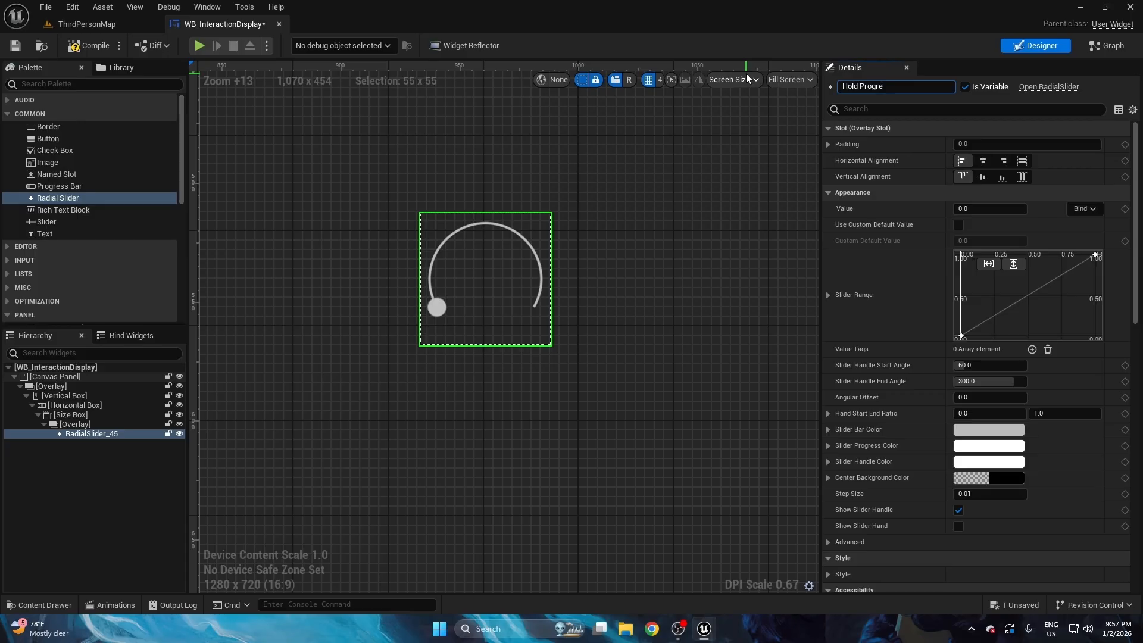
key(Return)
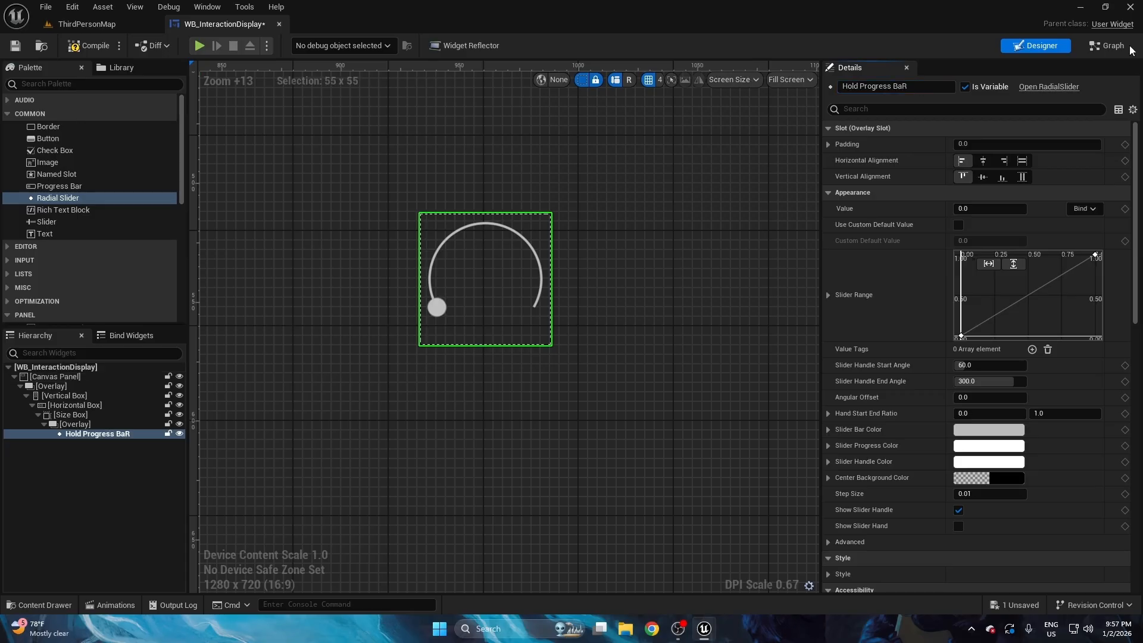
click(923, 87)
click(923, 87)
click(922, 88)
click(922, 87)
click(923, 88)
click(923, 88)
key(BackSpace)
click(666, 166)
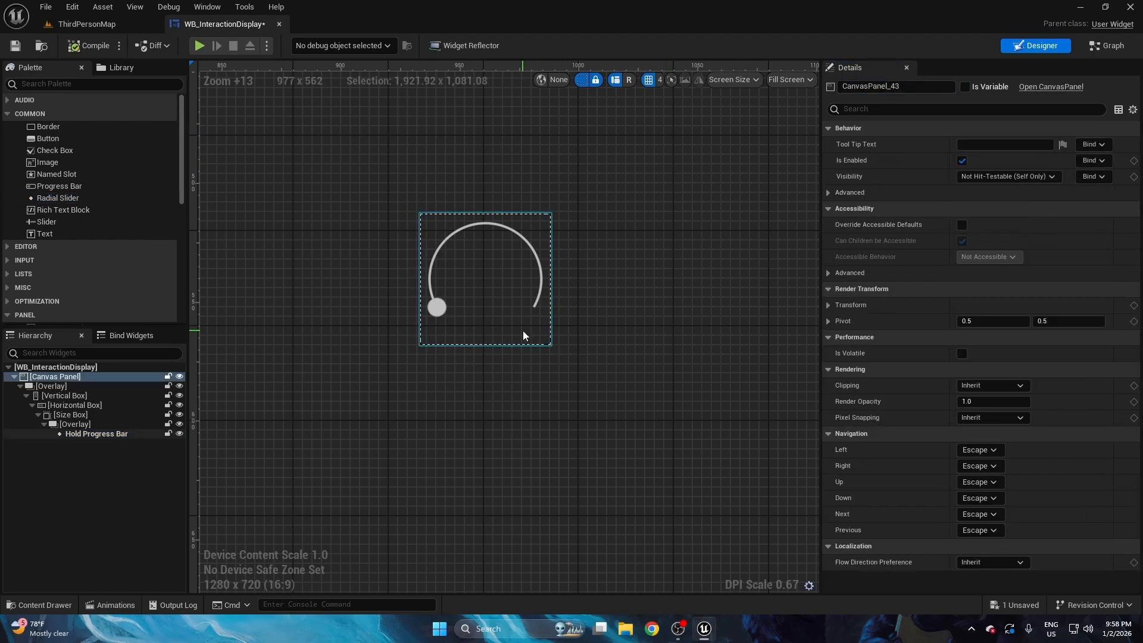
- Set the Hold Progress Bar's Slider Handle Start Angle to 0 and End Angle to 360
click(522, 330)
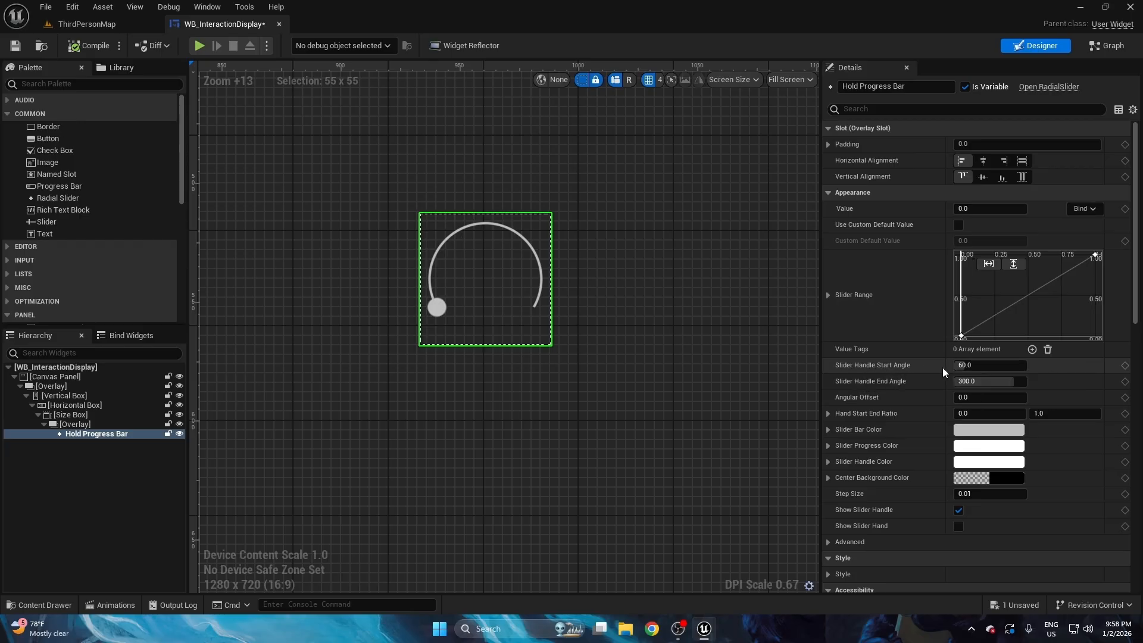
drag(987, 367, 959, 367)
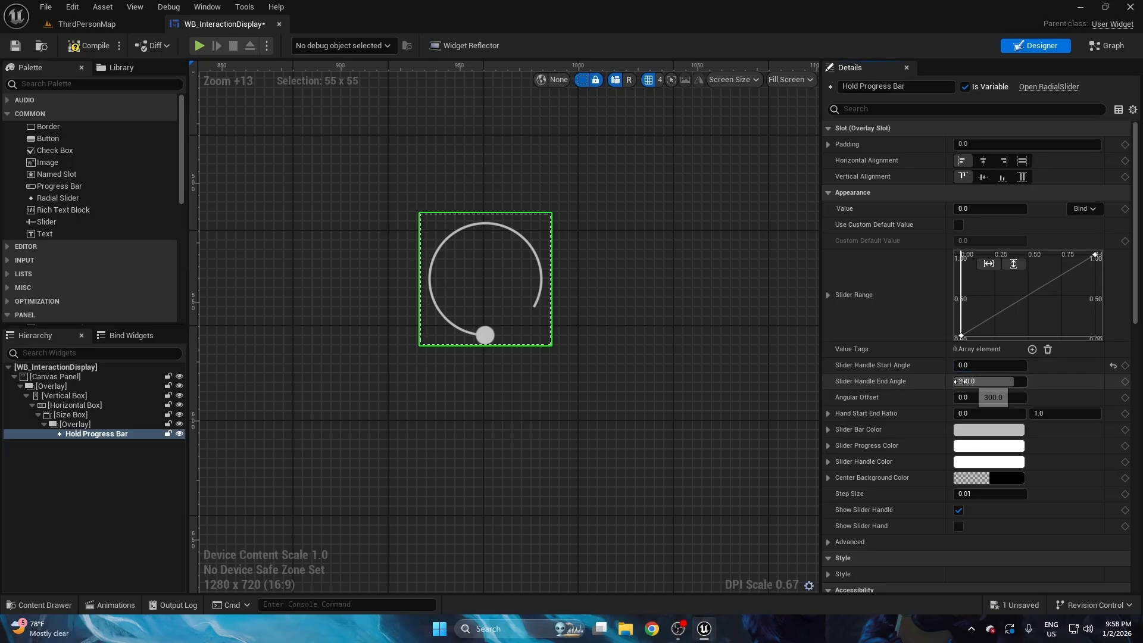
click(988, 381)
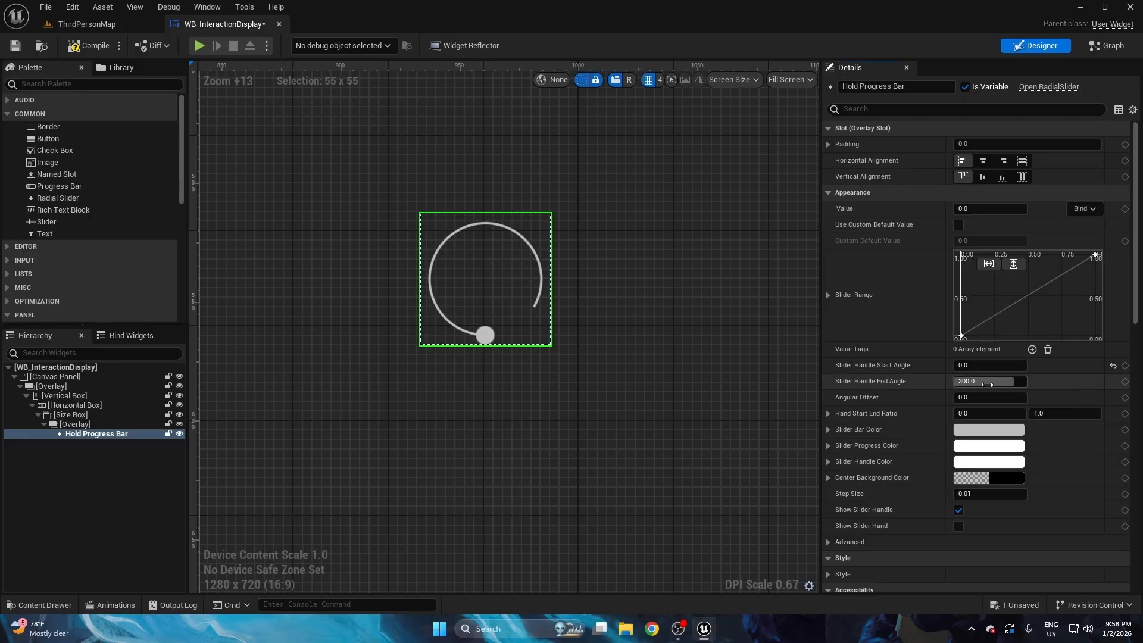
text(360)
key(Return)
scroll(506, 330, up, 4)
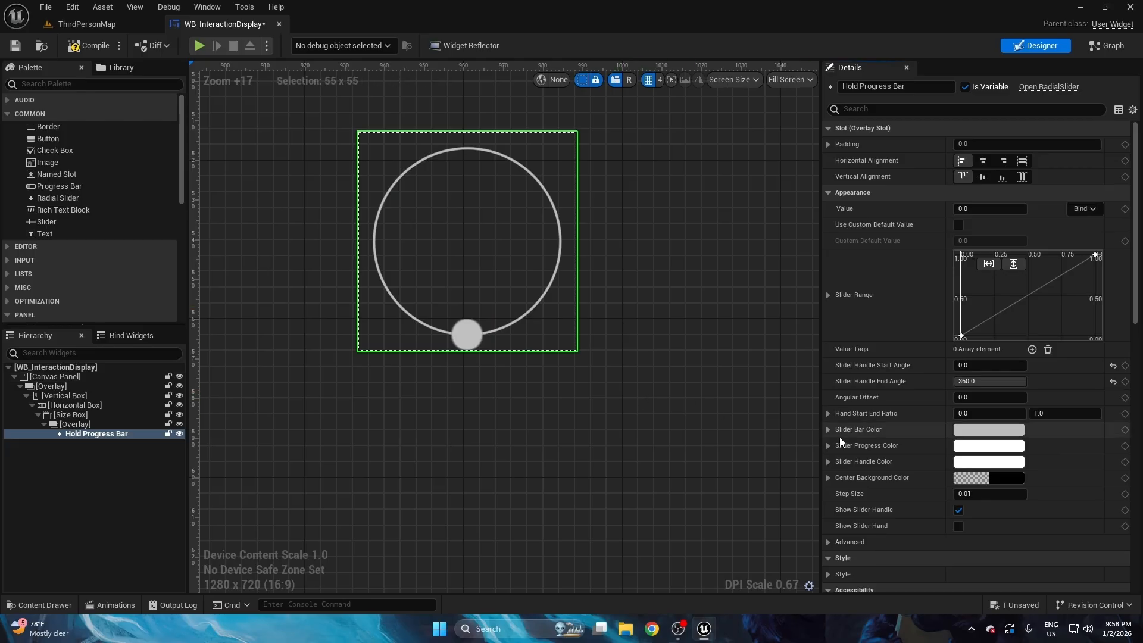
- Set the Hold Progress Bar's Angular Offset to 180 and turn off Show Slider Handle
drag(1000, 397, 1024, 397)
click(999, 398)
text(180)
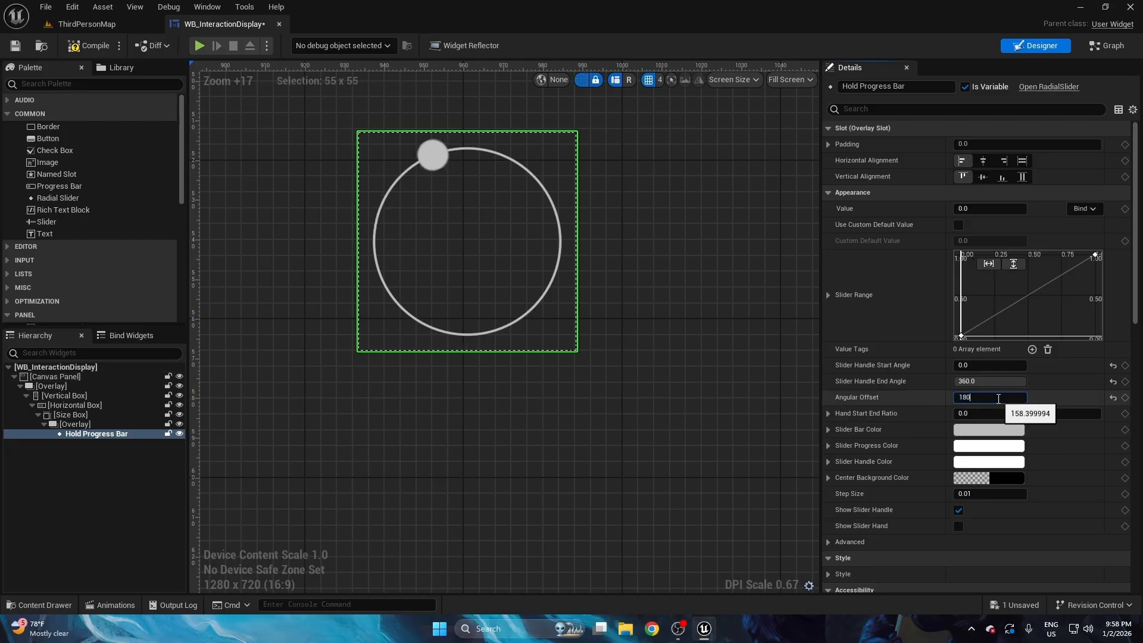
key(Return)
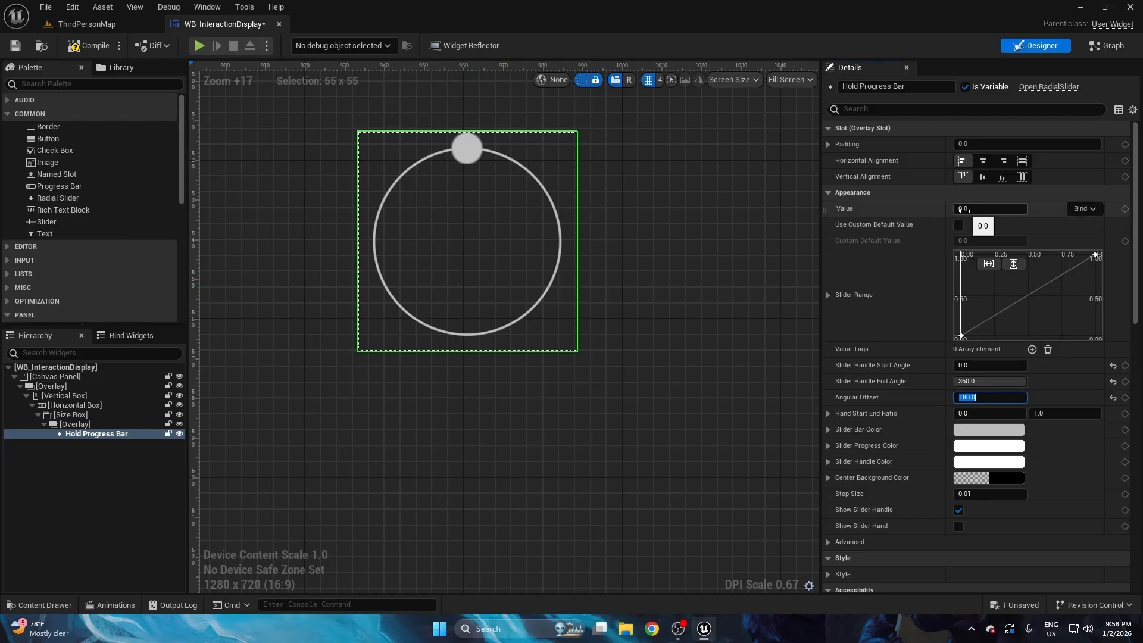
mouse_move(974, 210)
mouse_down()
mouse_move(1025, 208)
mouse_move(958, 208)
mouse_up()
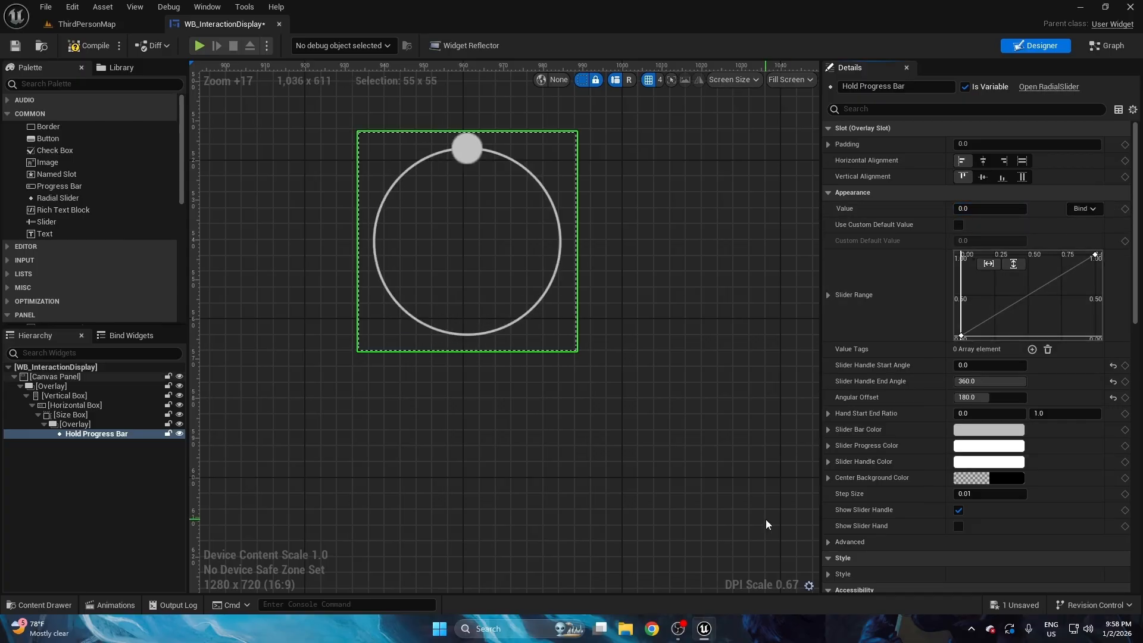
click(958, 510)
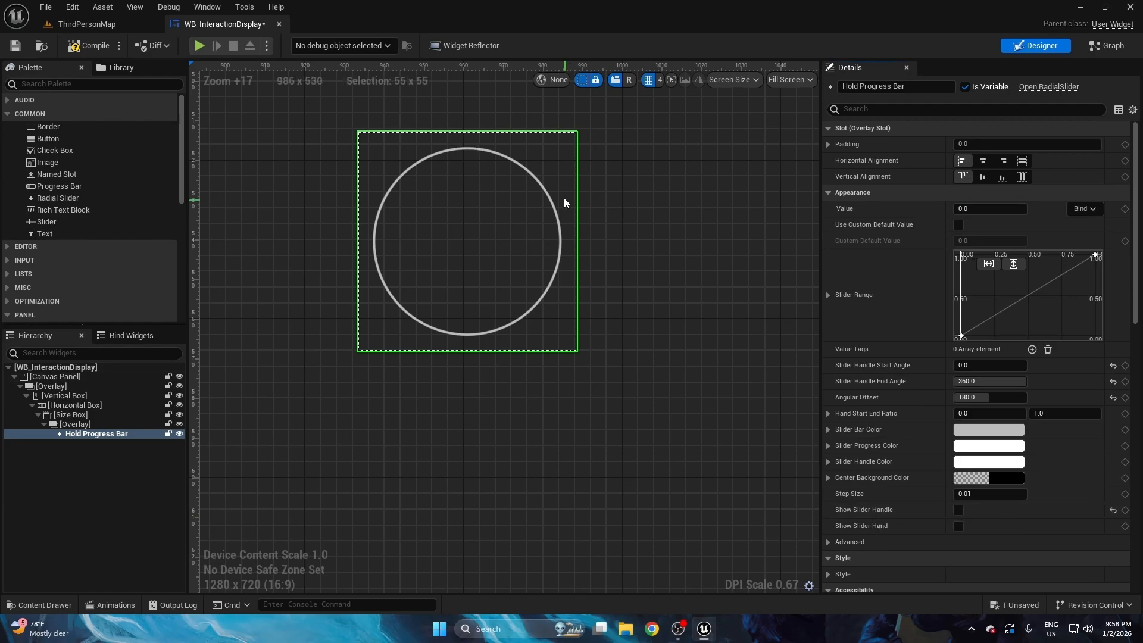
scroll(581, 160, down, 2)
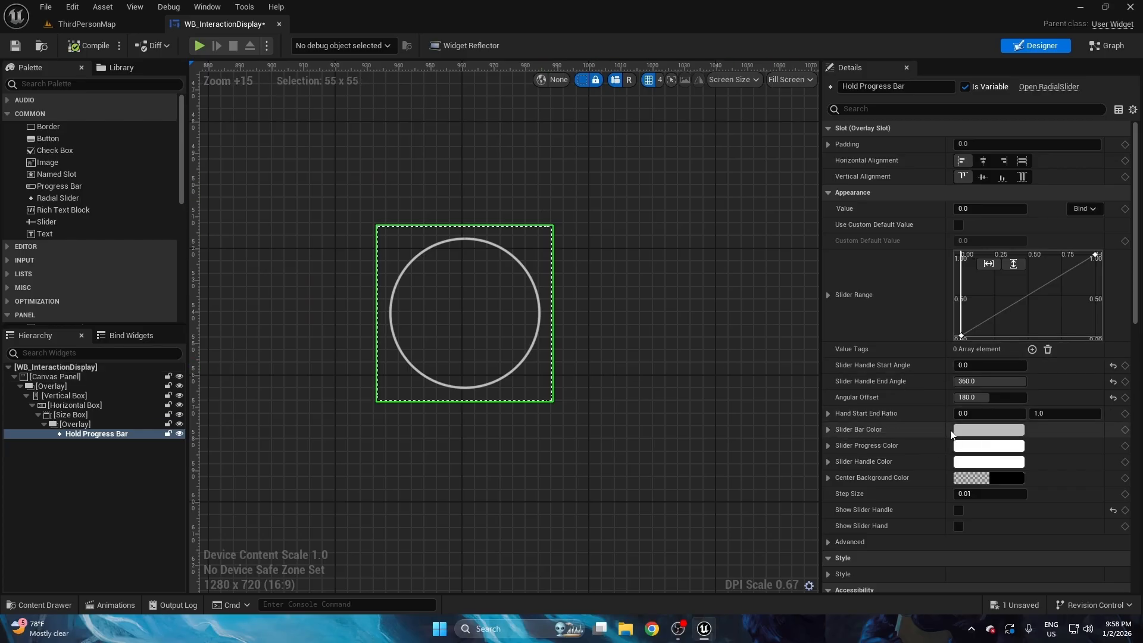
- Set the Slider Bar Color's alpha to 0.25 and the Hold Progress Bar's Value to about 0.152
click(976, 430)
click(782, 557)
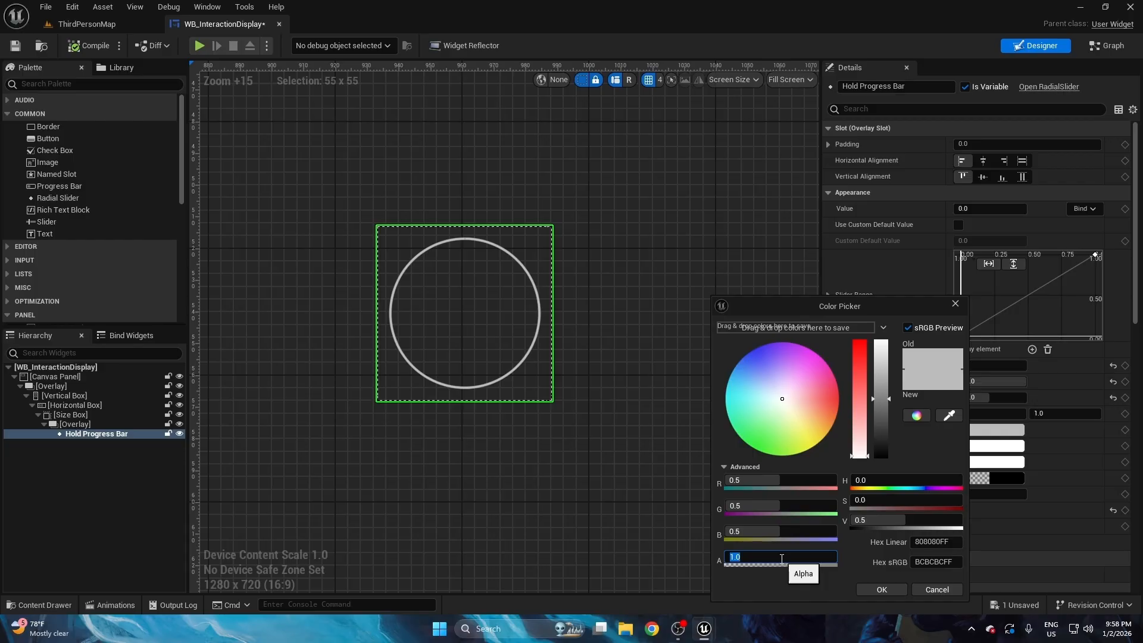
text(0.25)
key(Return)
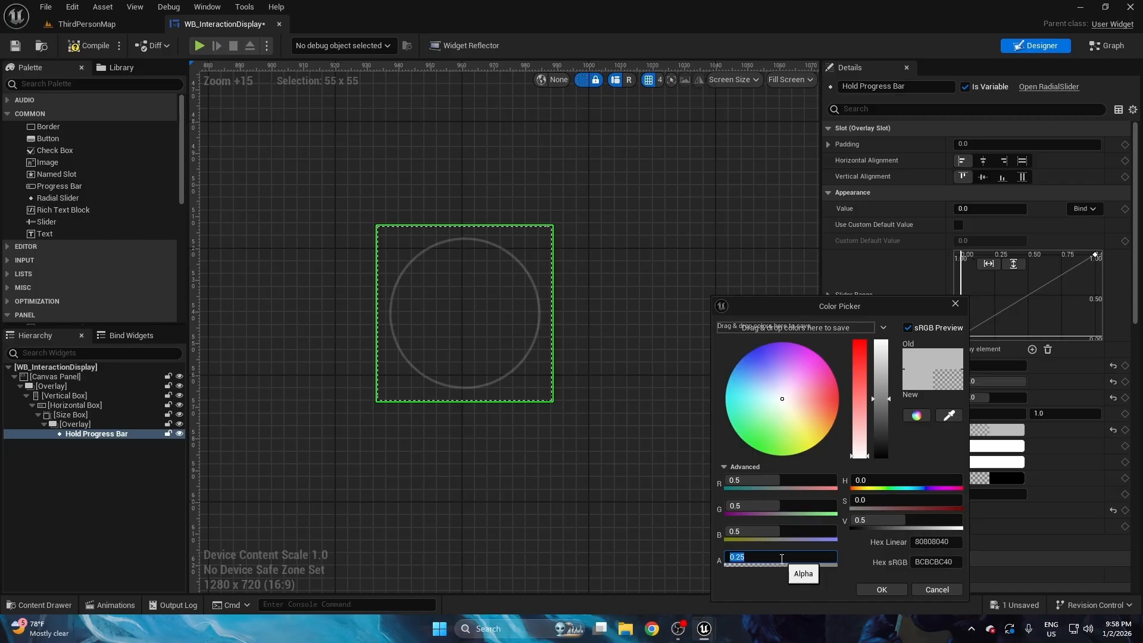
click(879, 590)
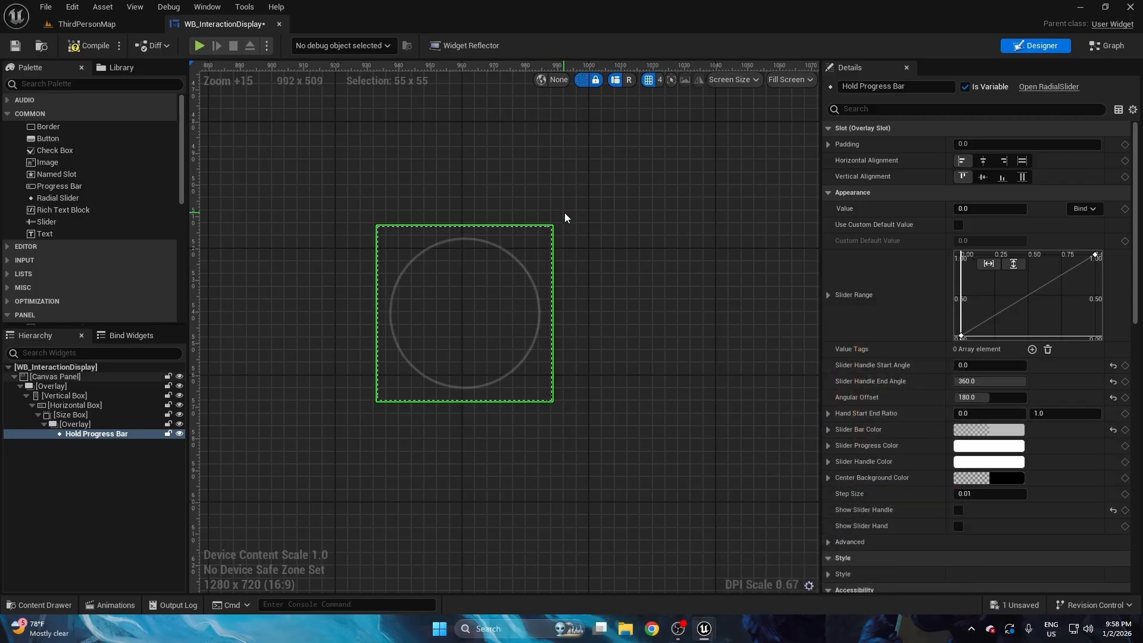
right_drag(564, 213, 571, 245)
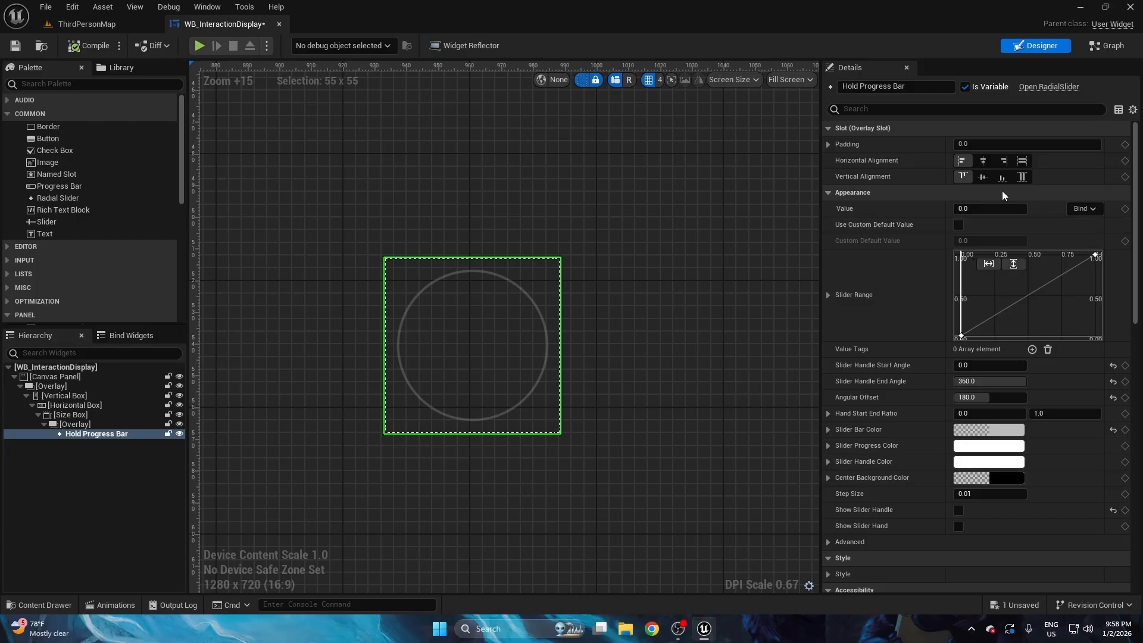
drag(985, 208, 960, 208)
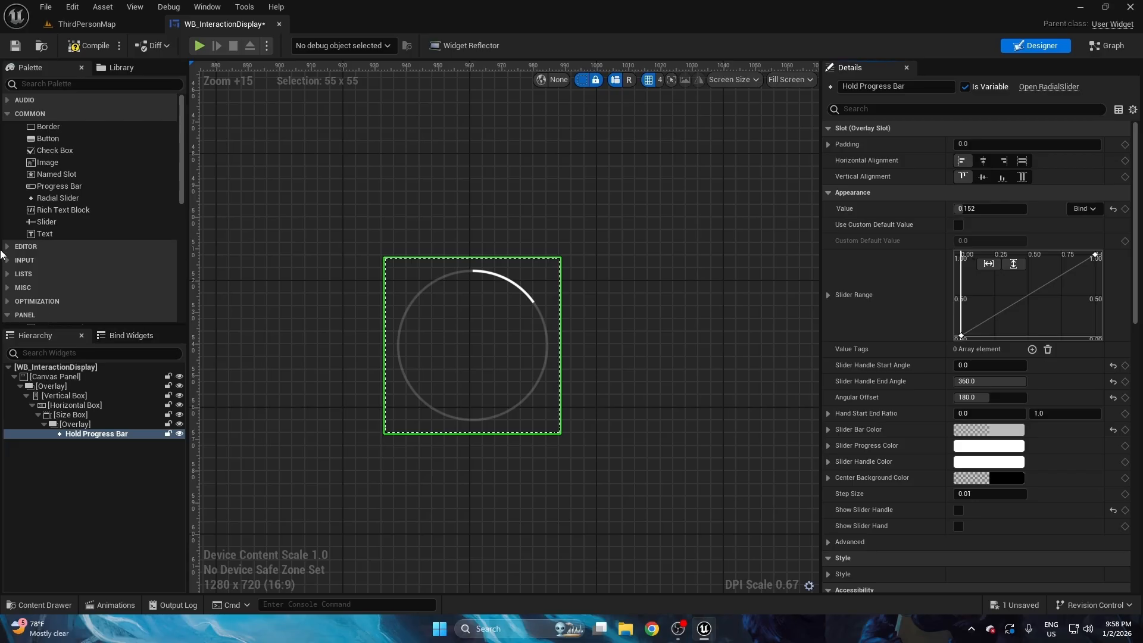
- Add a Size Box beside the Hold Progress Bar in the inner Overlay and center it horizontally and vertically
scroll(57, 233, down, 5)
scroll(58, 234, down, 3)
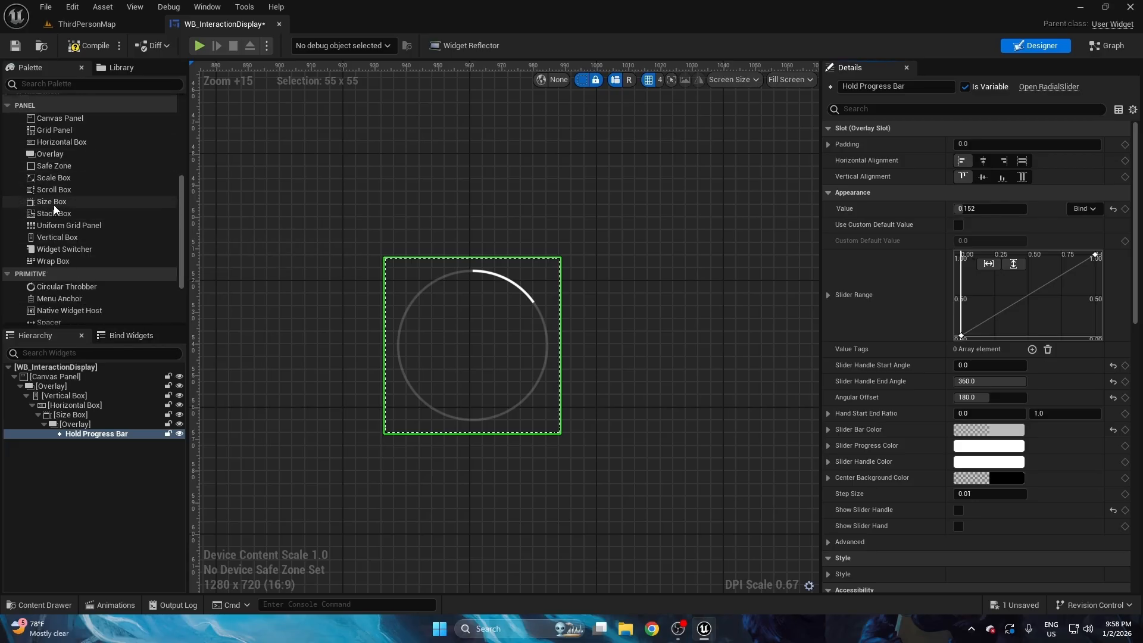
drag(52, 201, 79, 440)
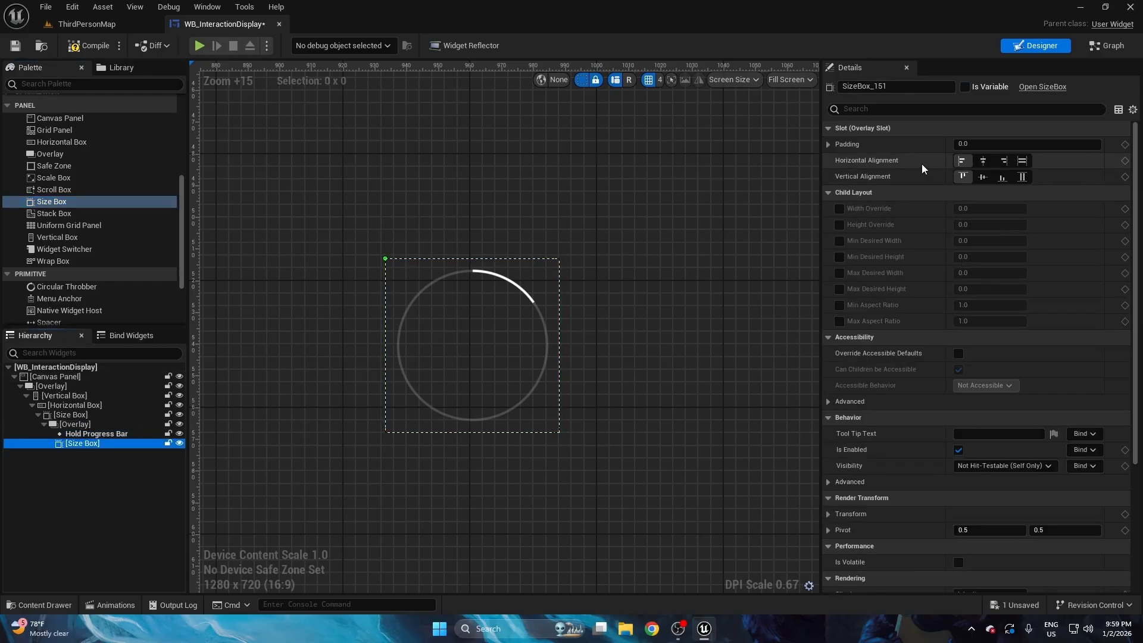
click(983, 161)
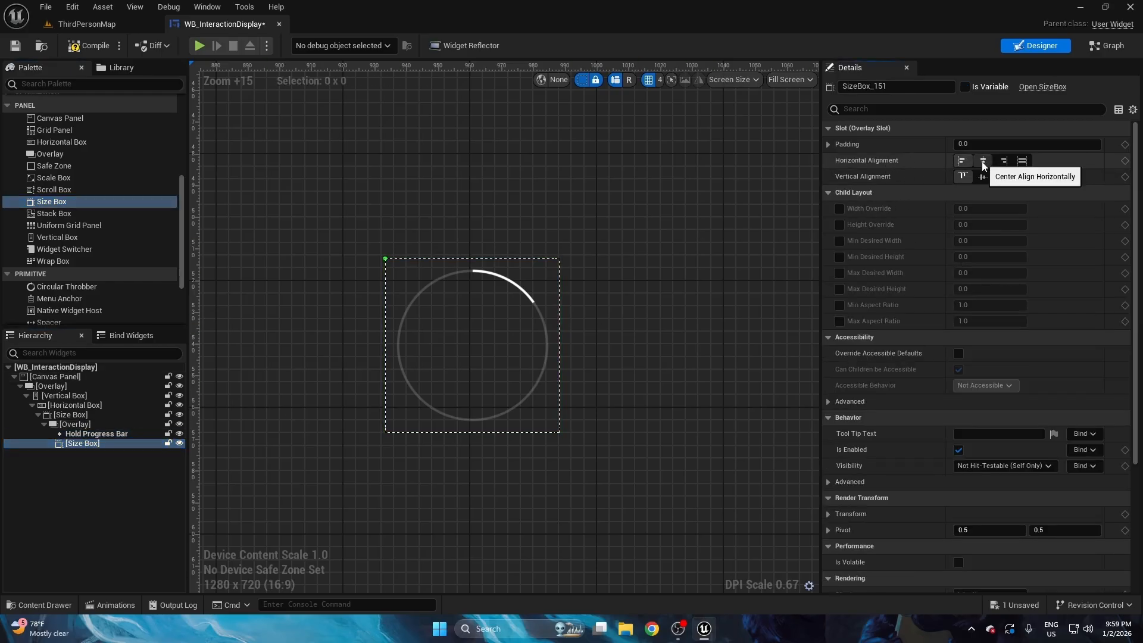
- Enable the new Size Box's Width Override and Height Override and set both to 32
click(839, 209)
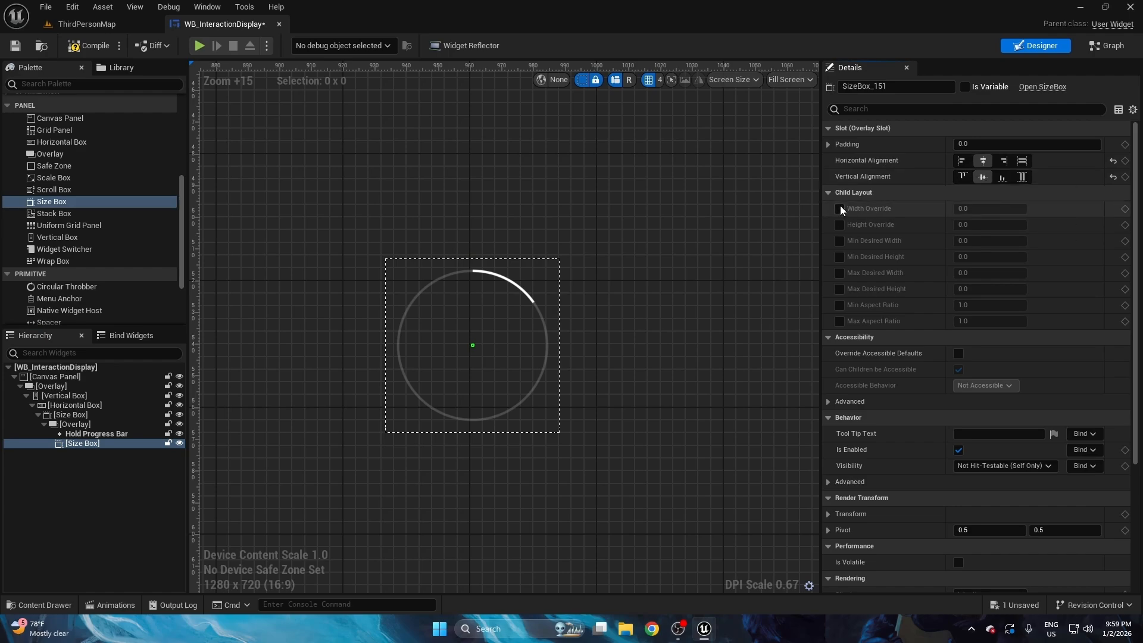
click(839, 225)
click(982, 207)
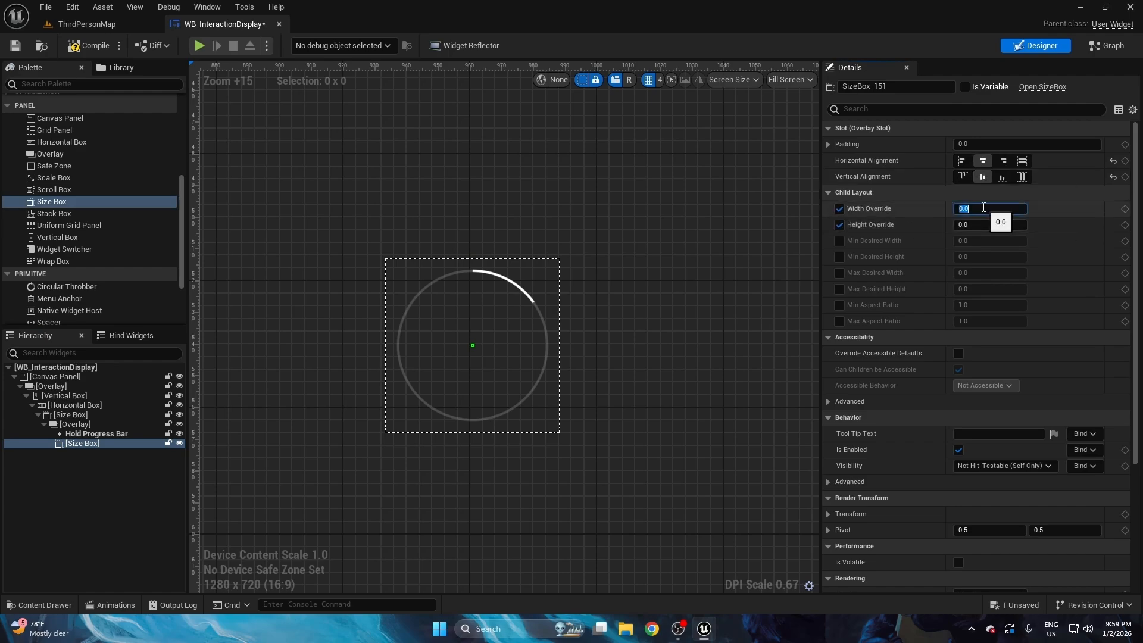
text(32)
key(Tab)
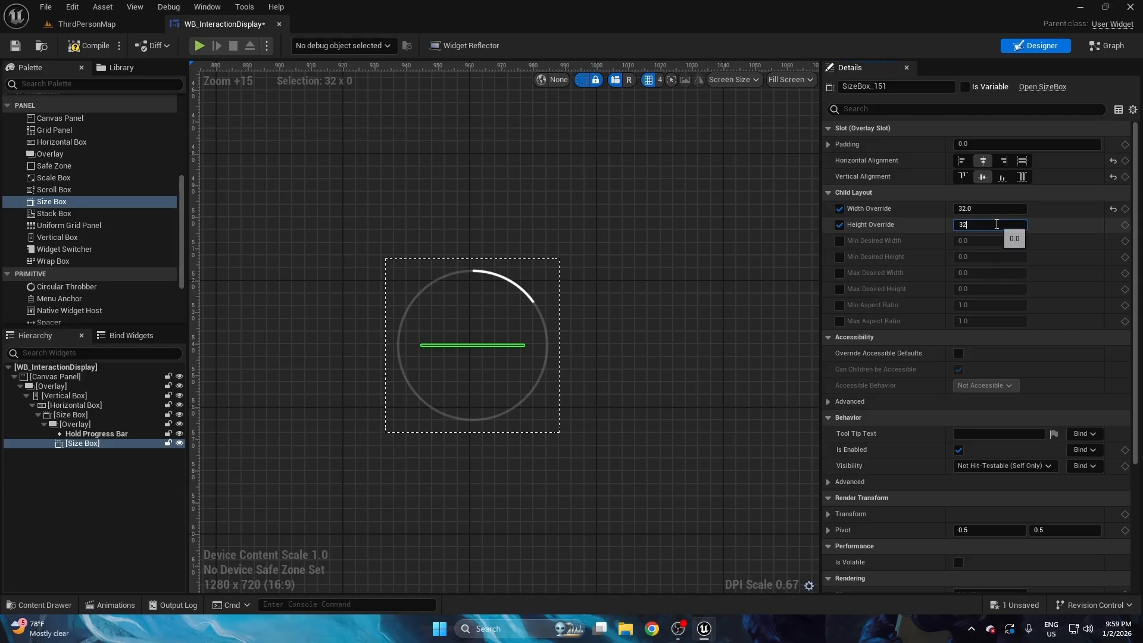
text(32)
key(Return)
right_drag(525, 173, 508, 173)
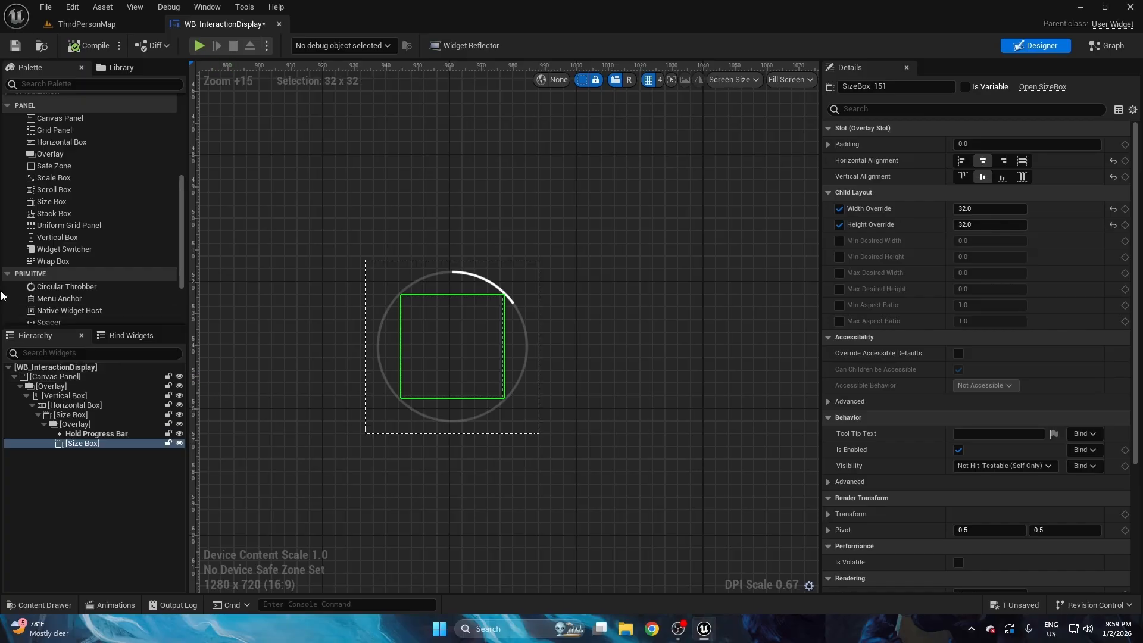
- Nest an Overlay inside the centered inner Size Box
scroll(52, 257, down, 3)
scroll(52, 184, up, 4)
drag(51, 179, 83, 444)
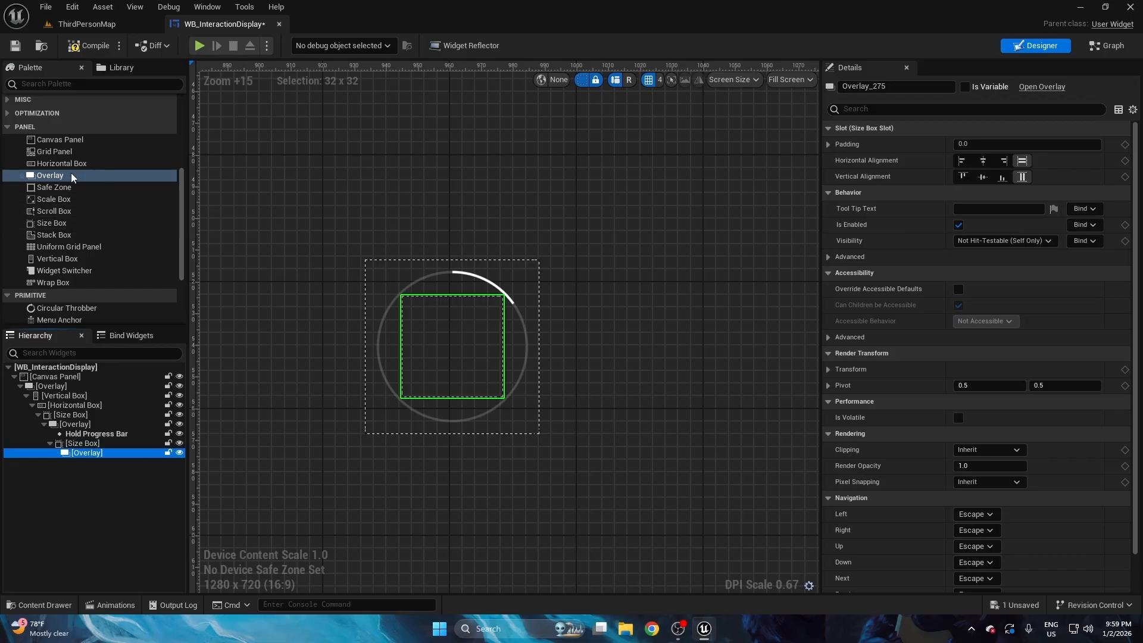
- Add an Image to the innermost Overlay and turn off its Is Variable option
scroll(76, 194, up, 4)
scroll(76, 194, up, 3)
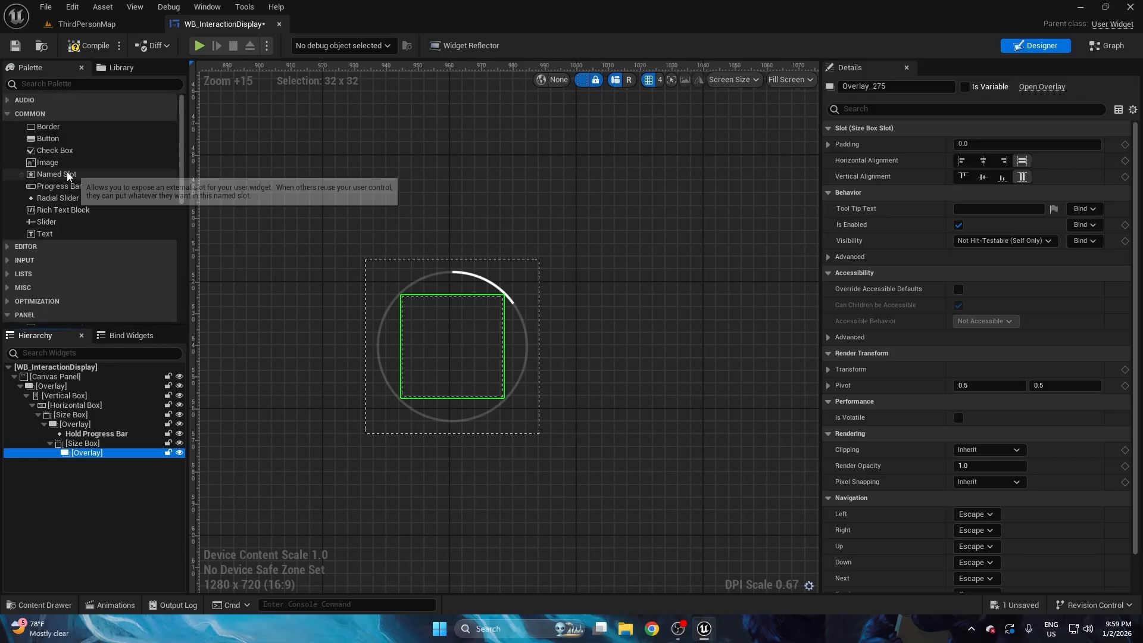
drag(59, 162, 93, 457)
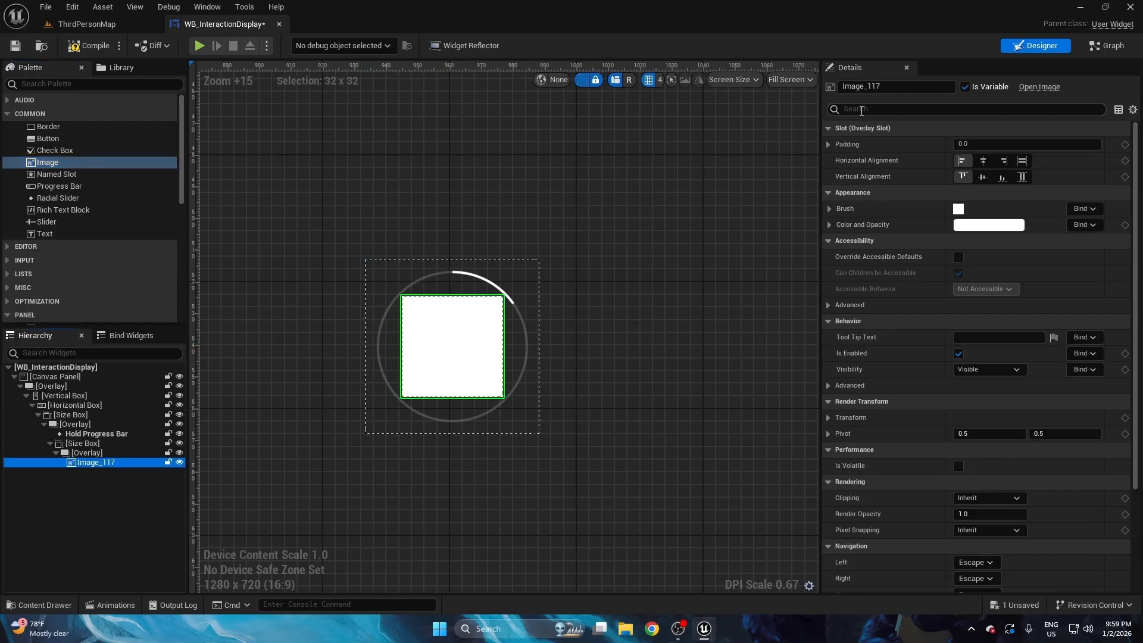
click(966, 88)
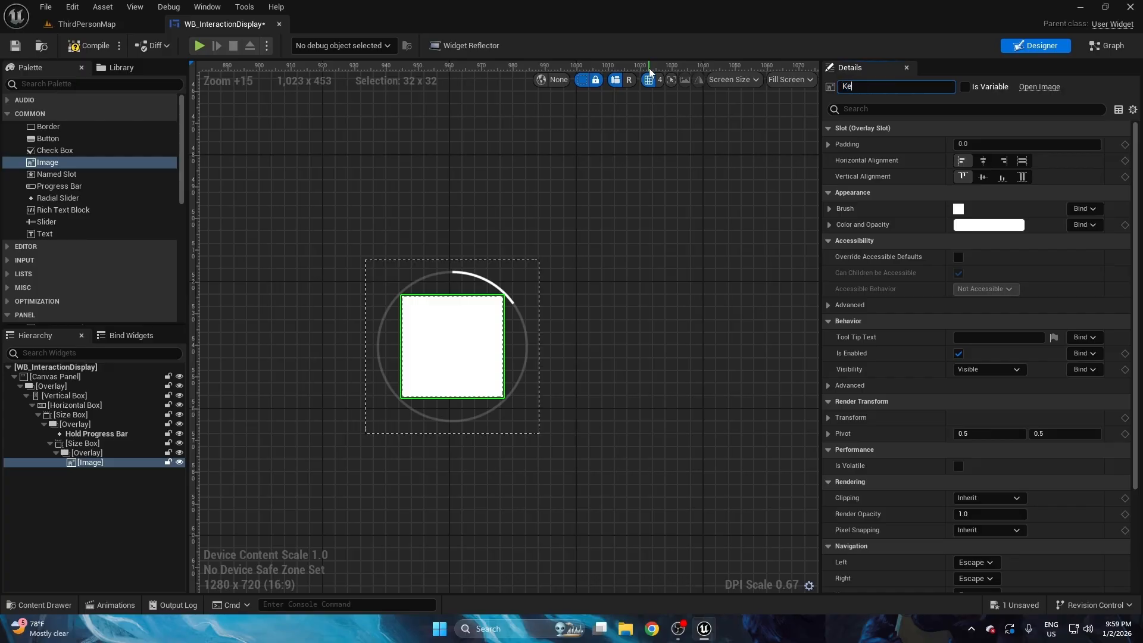
- Rename the innermost image as Key Background and set its brush to draw as a Rounded Box
text(Key Background)
key(Return)
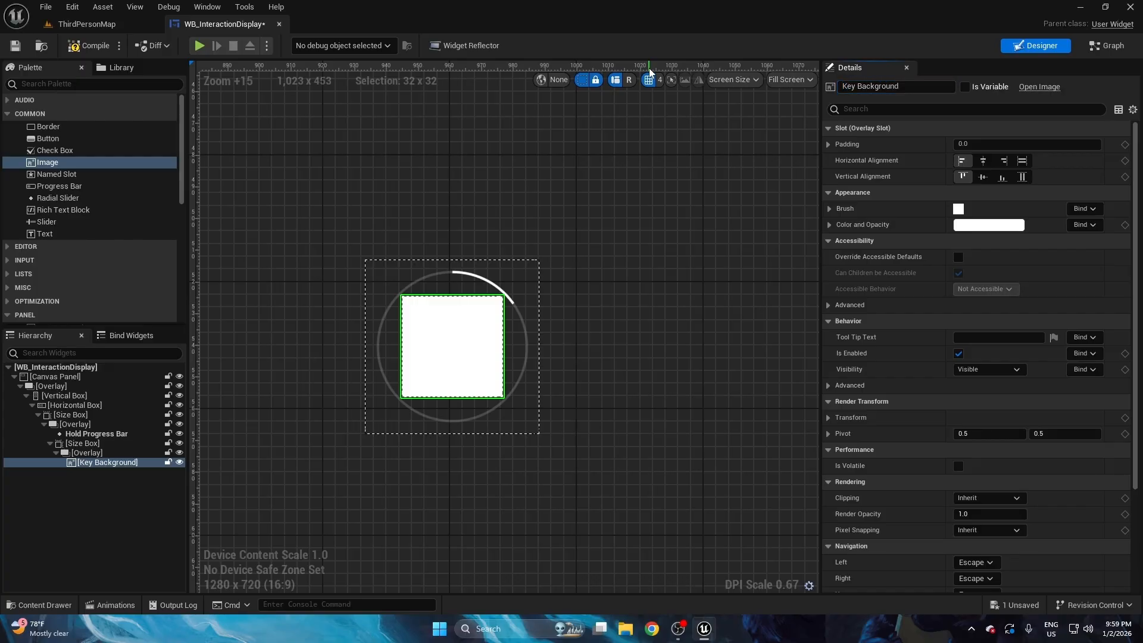
click(829, 209)
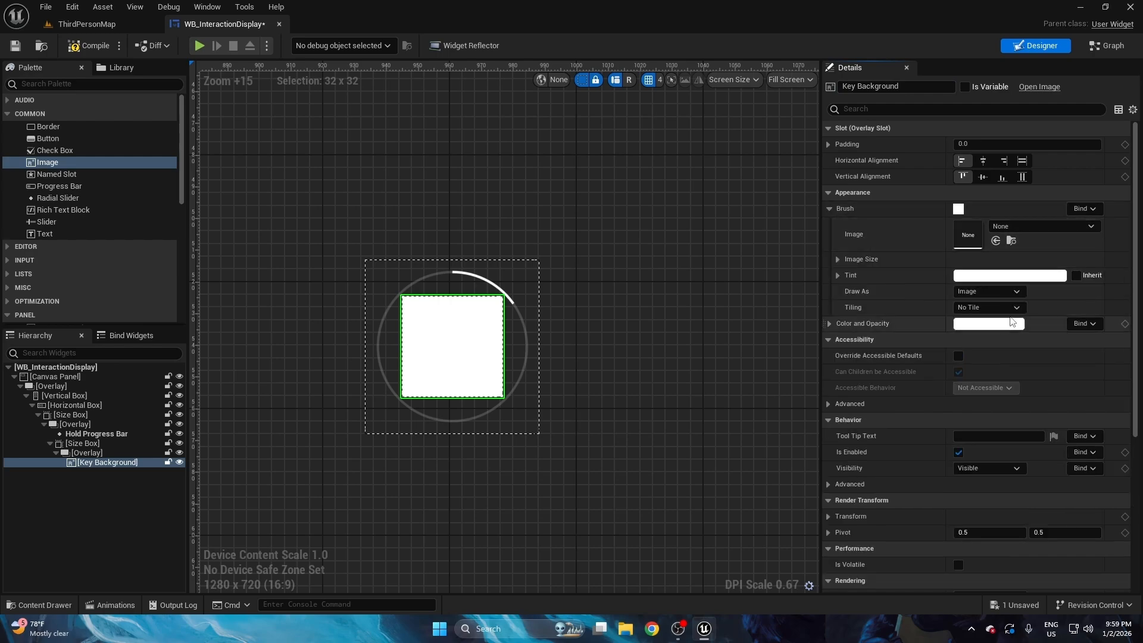
click(999, 293)
click(990, 341)
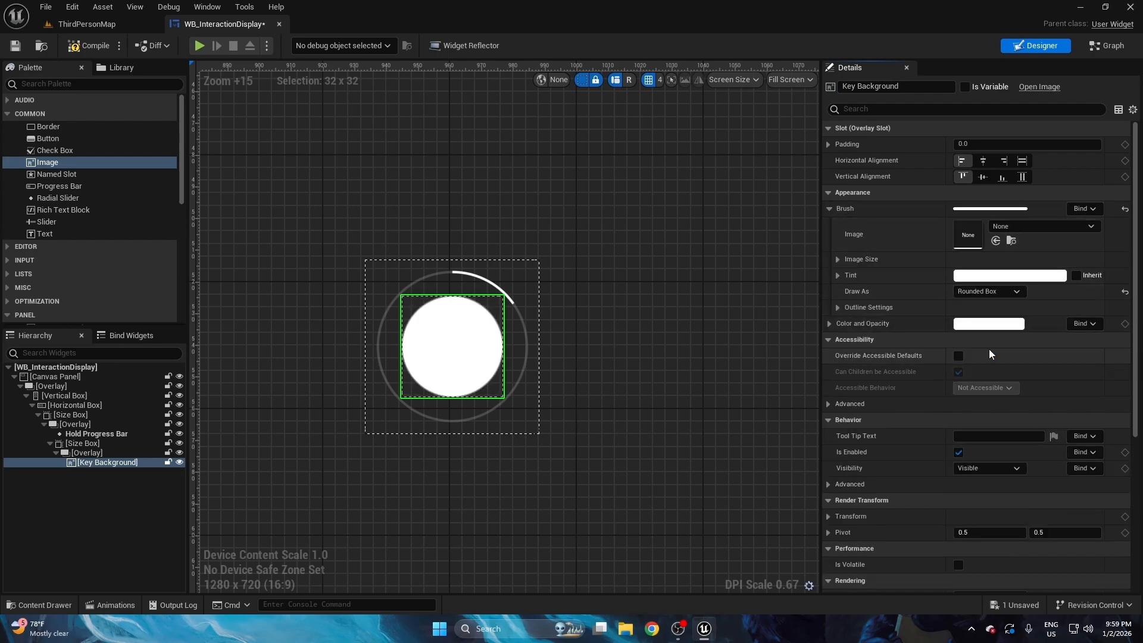
- Set the Key Background's outline width to 1 and its rounding type to Fixed Radius
click(838, 307)
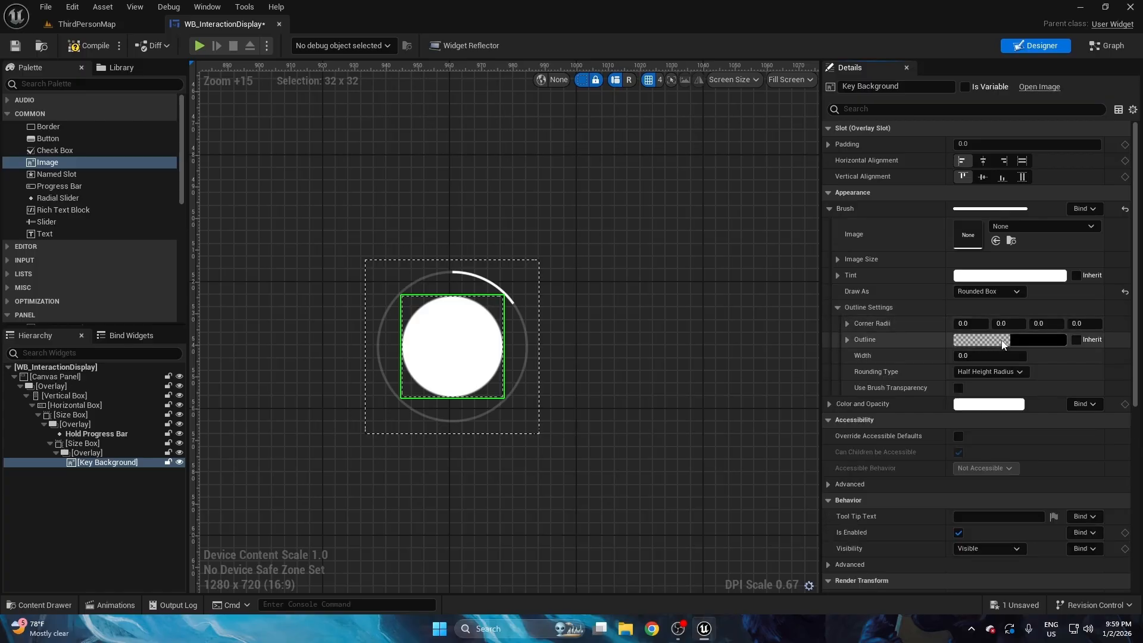
click(993, 356)
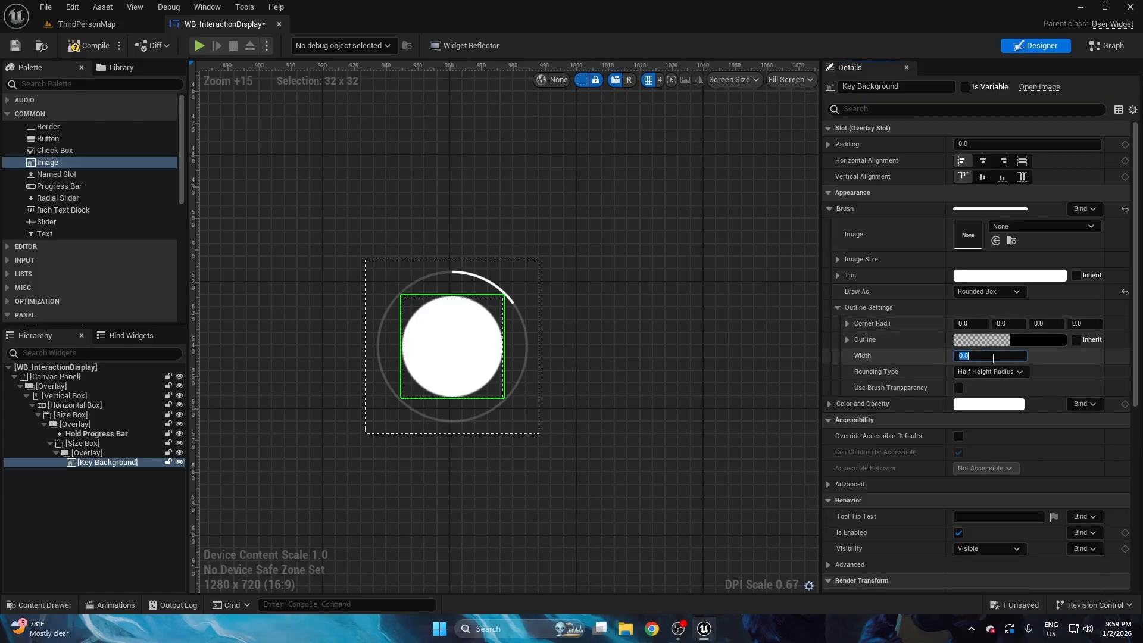
text(1)
key(Return)
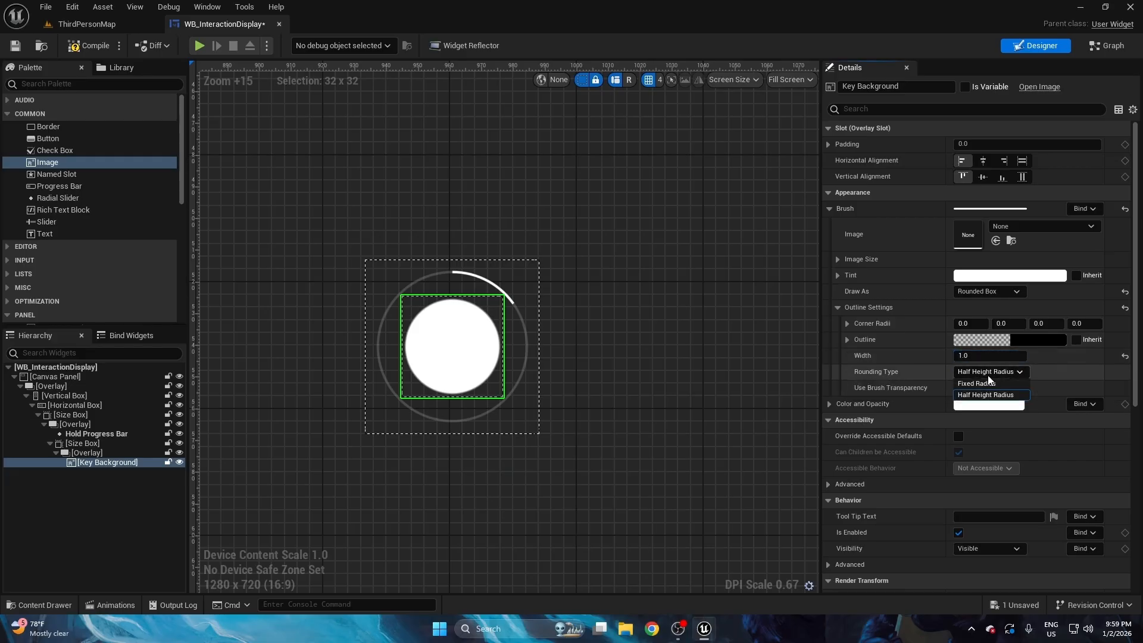
click(986, 383)
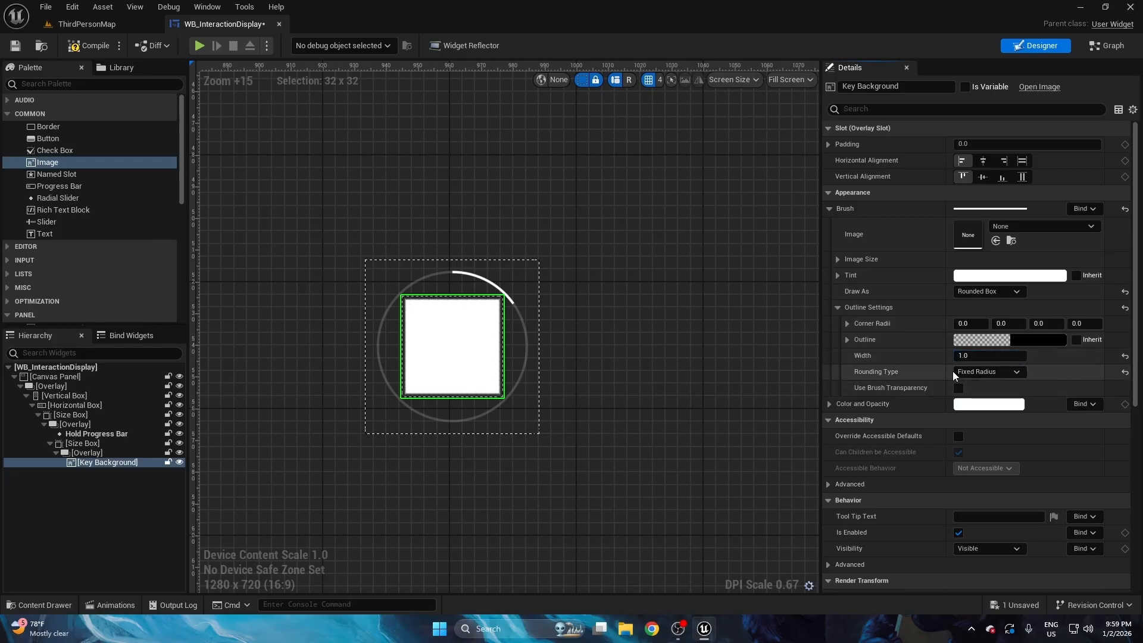
- Set all four corner radii of the Key Background to 5
click(974, 323)
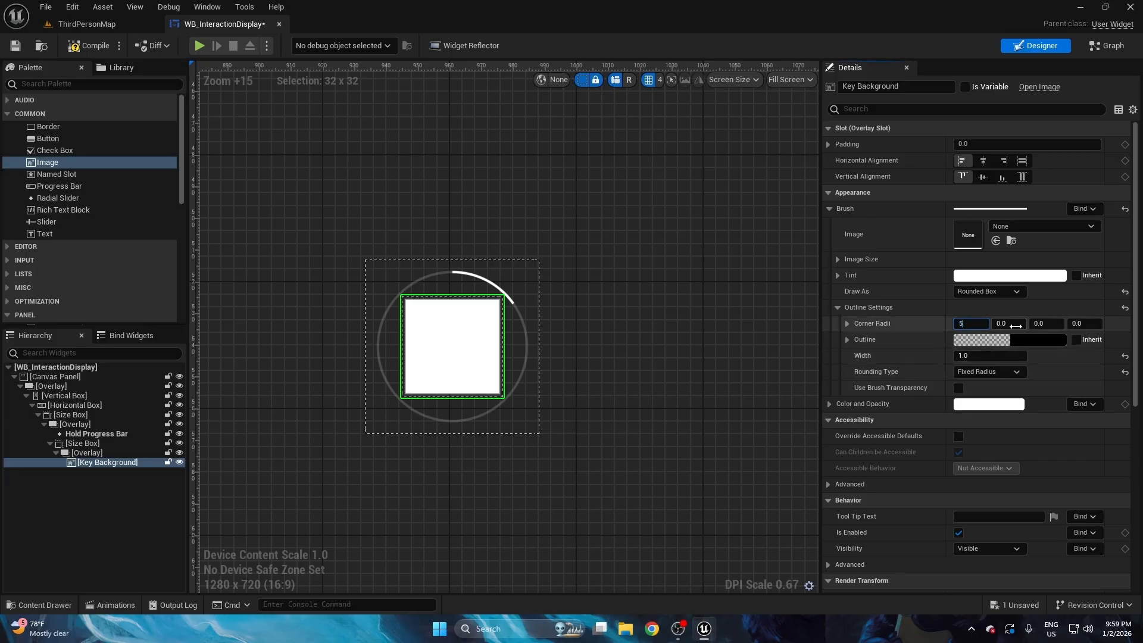
text(5)
key(Tab)
text(5)
key(Tab)
text(5)
key(Tab)
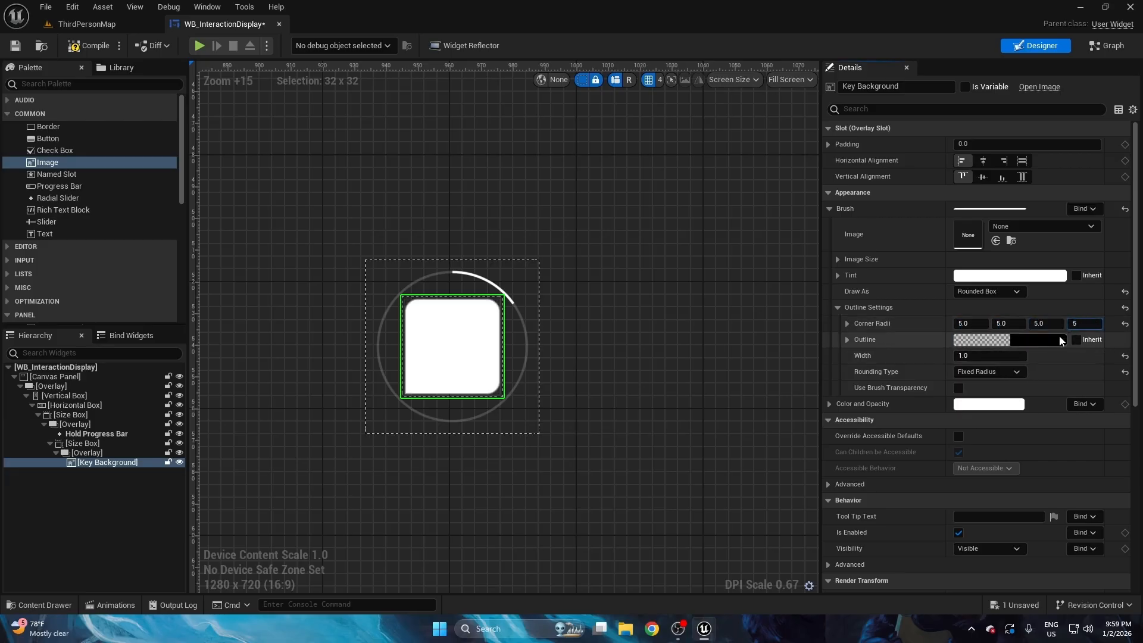
text(5)
key(Return)
- Turn off the dashed widget outlines in the designer and select the Hold Progress Bar around the key background
scroll(500, 315, up, 2)
scroll(506, 259, up, 3)
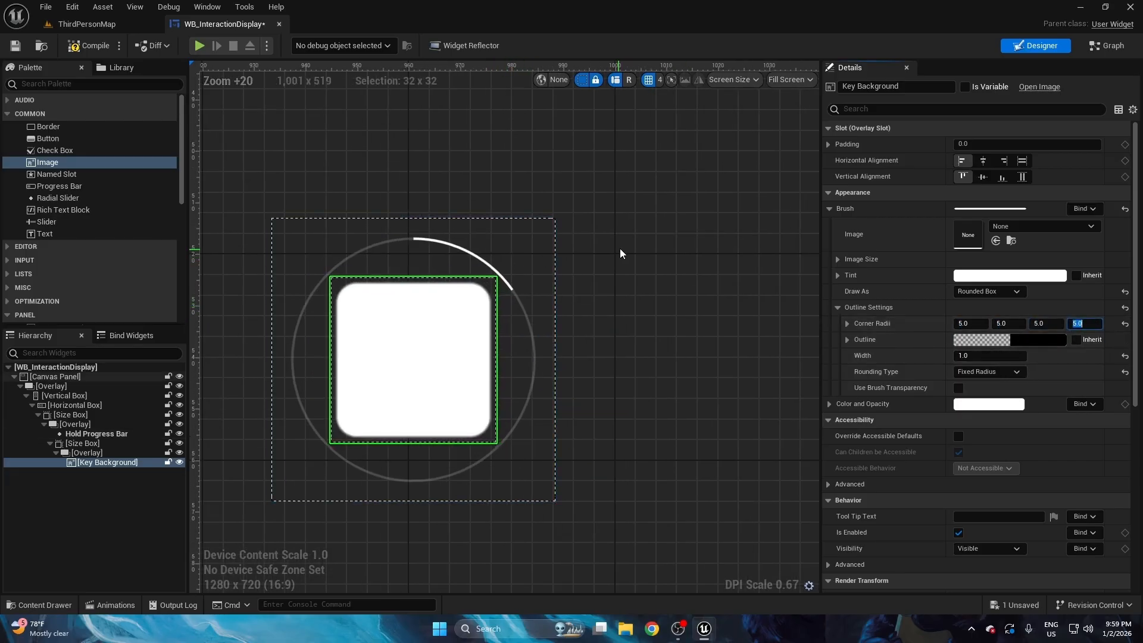
click(712, 219)
right_drag(697, 188, 669, 195)
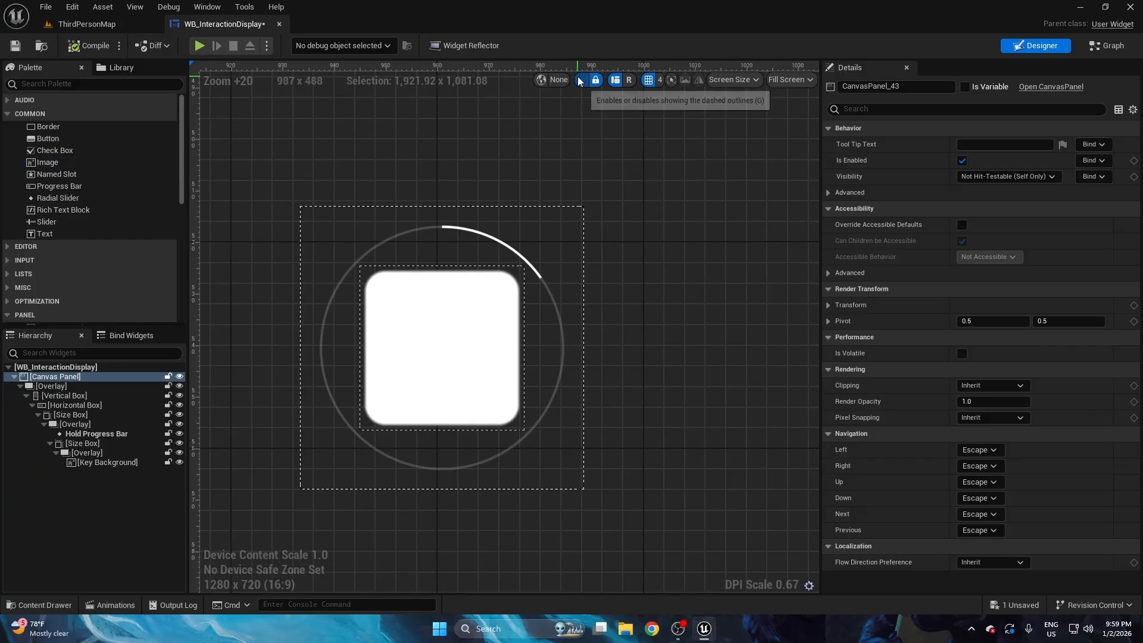
click(403, 356)
click(477, 229)
scroll(485, 178, down, 6)
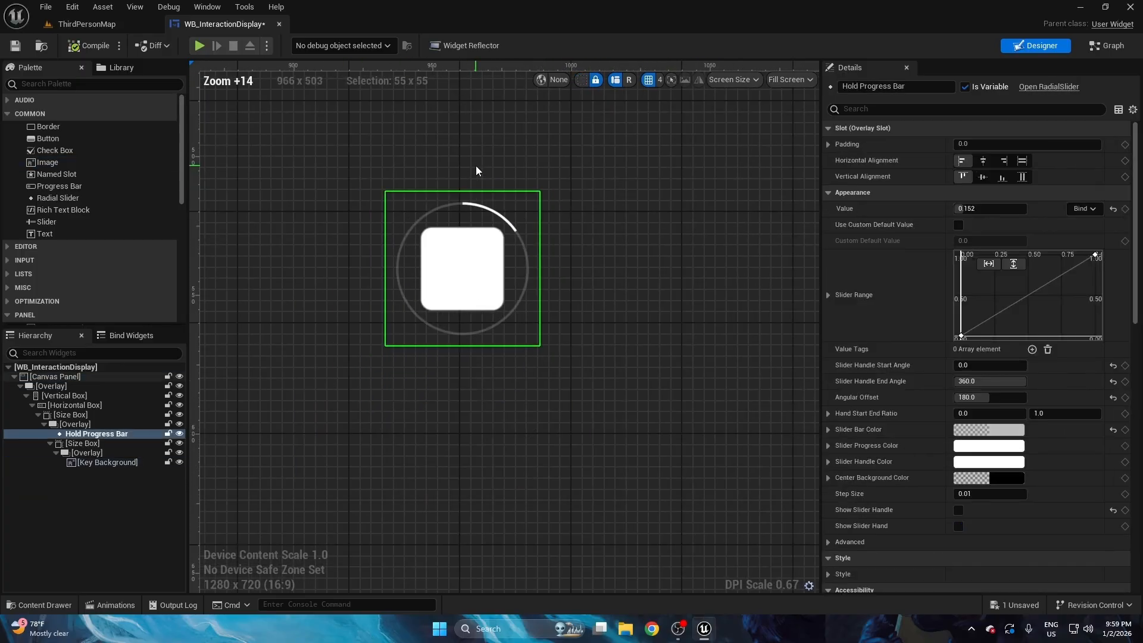
- Add a Text widget to the overlay holding the key background, centred horizontally and vertically, with font size 12
drag(48, 234, 100, 470)
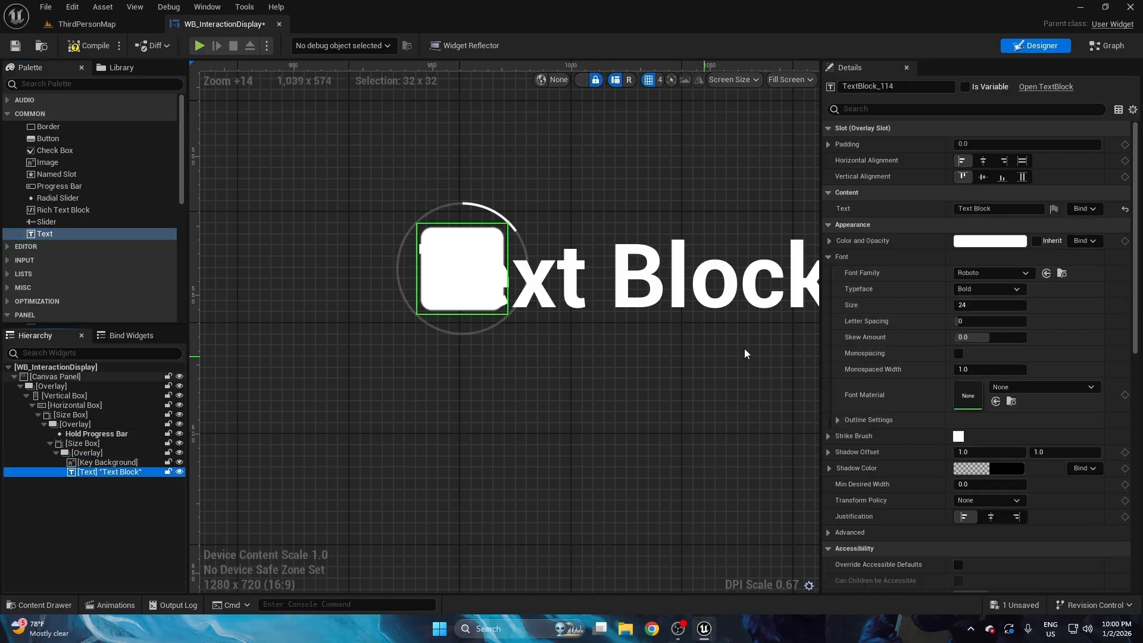
click(983, 161)
click(983, 177)
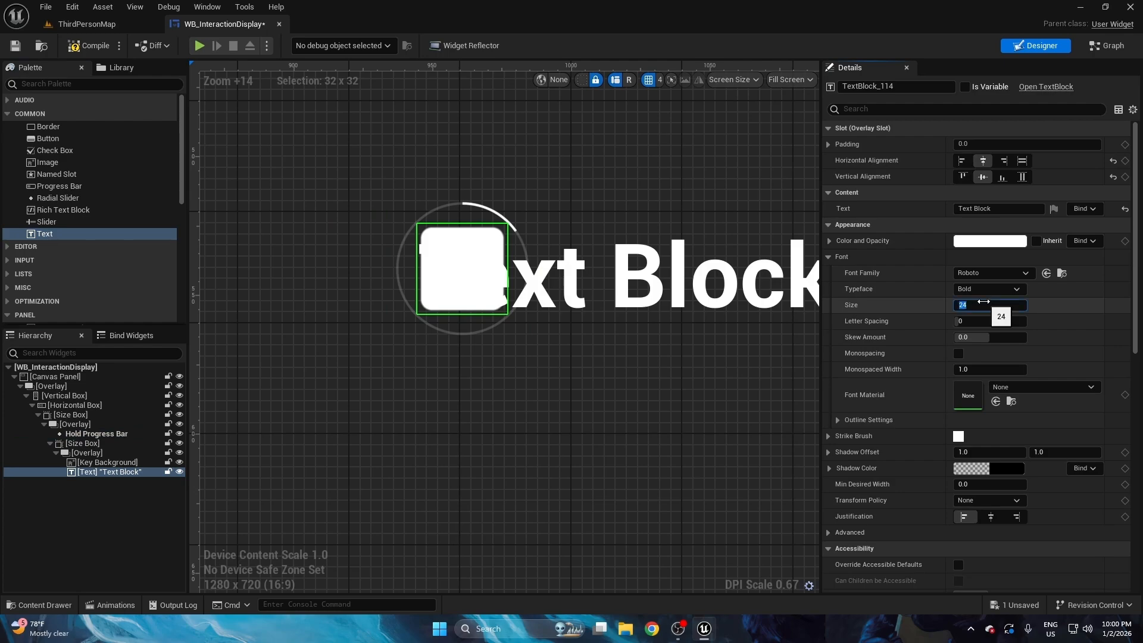
key(Return)
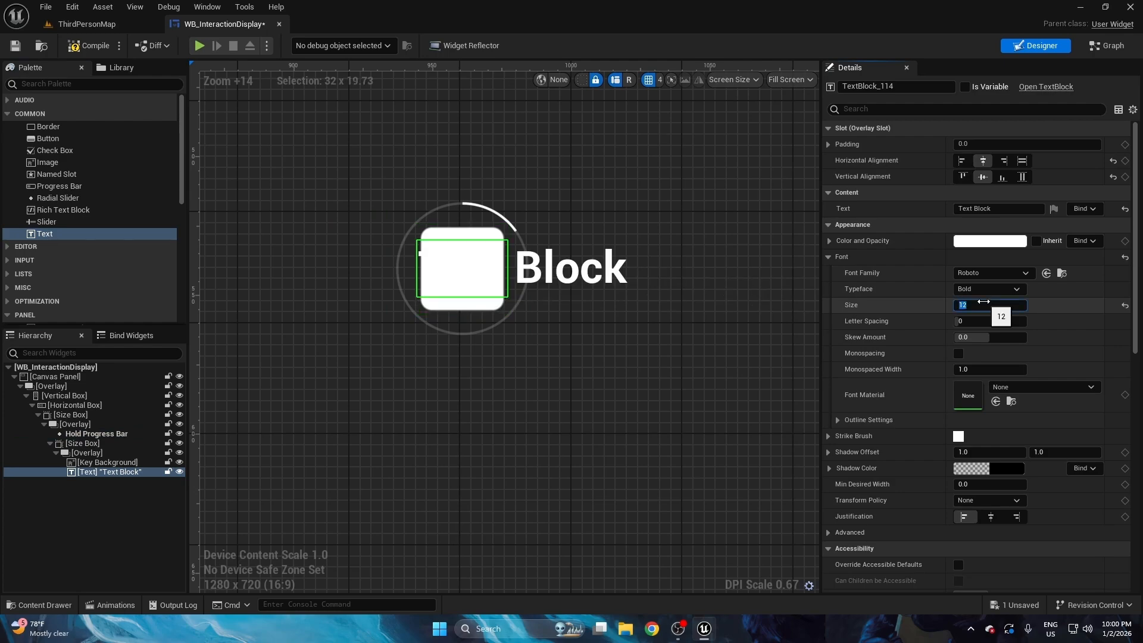
- Darken the key text's colour by setting its colour value (V) to 0.01
click(983, 241)
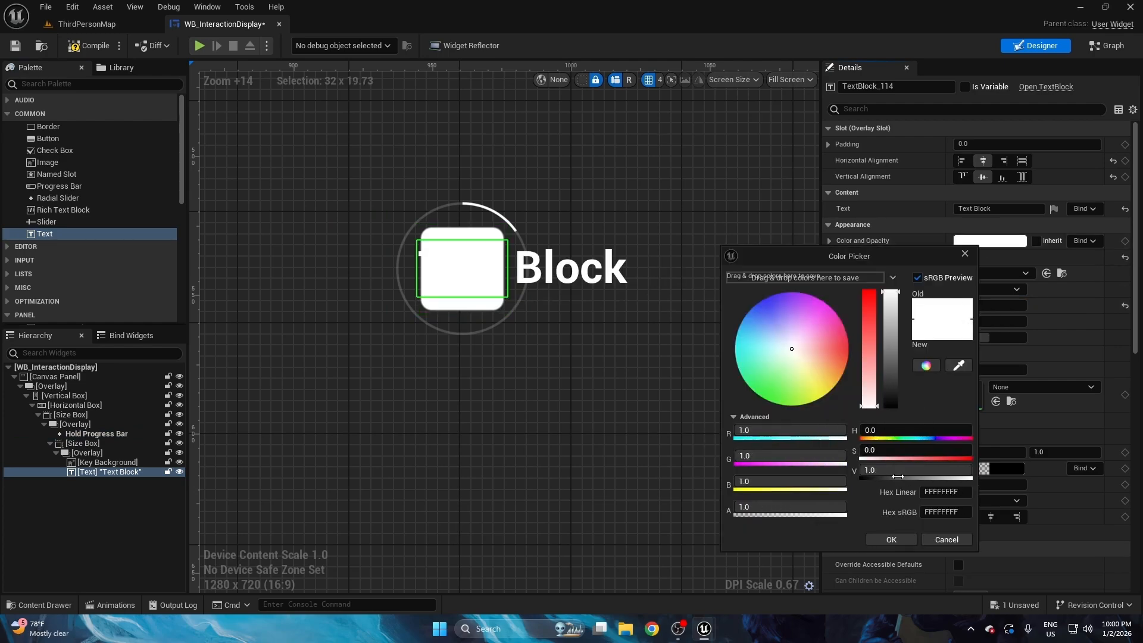
click(902, 471)
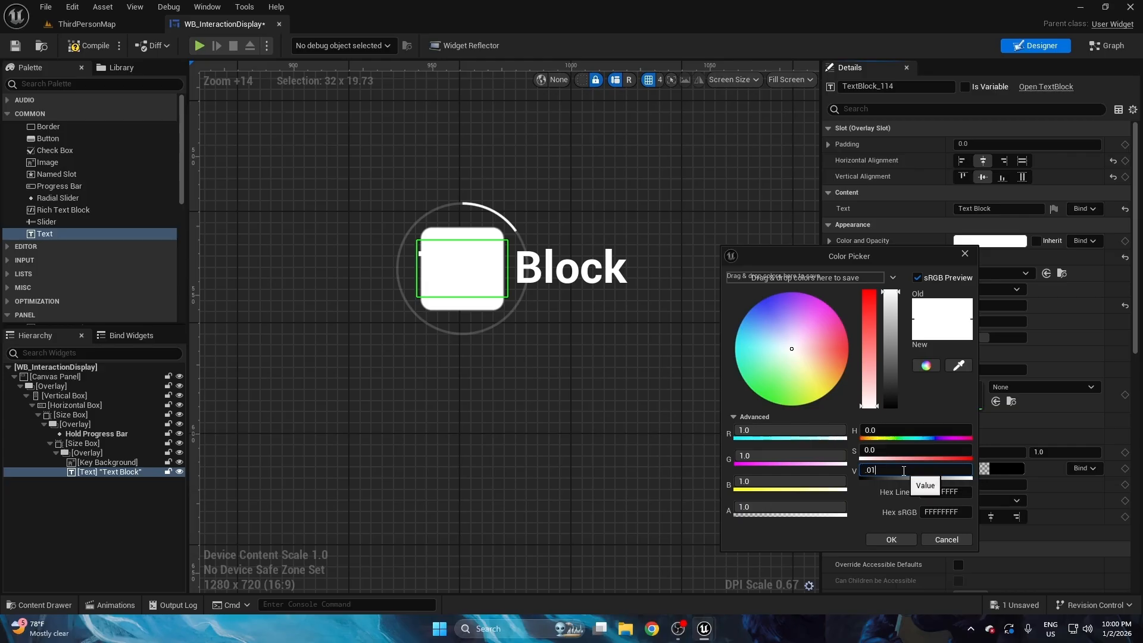
text(.01)
key(Return)
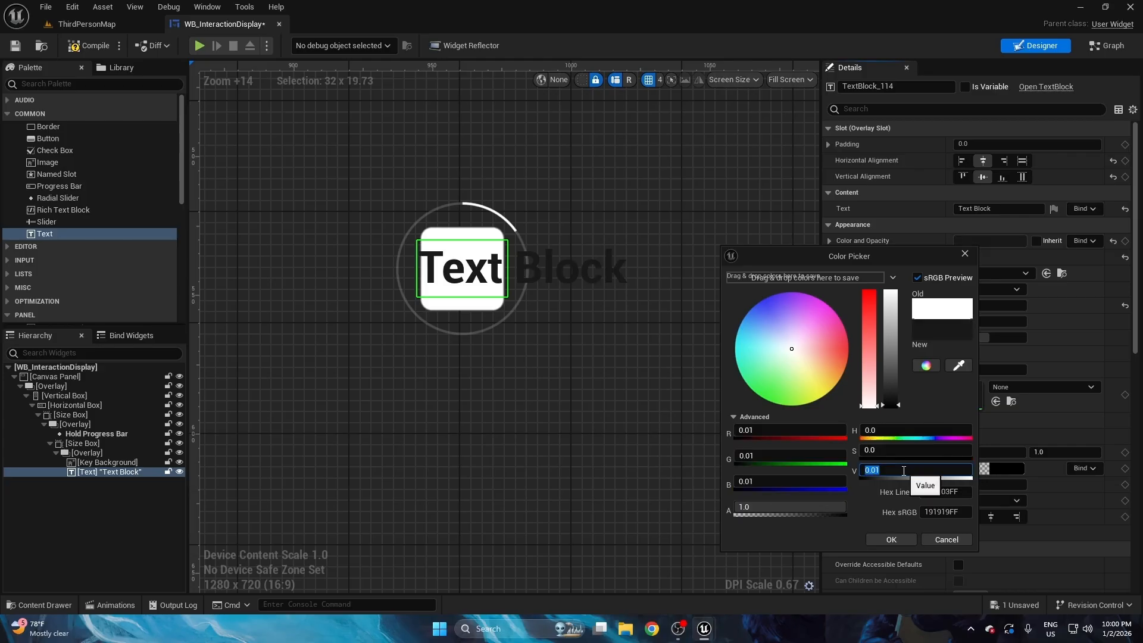
click(887, 540)
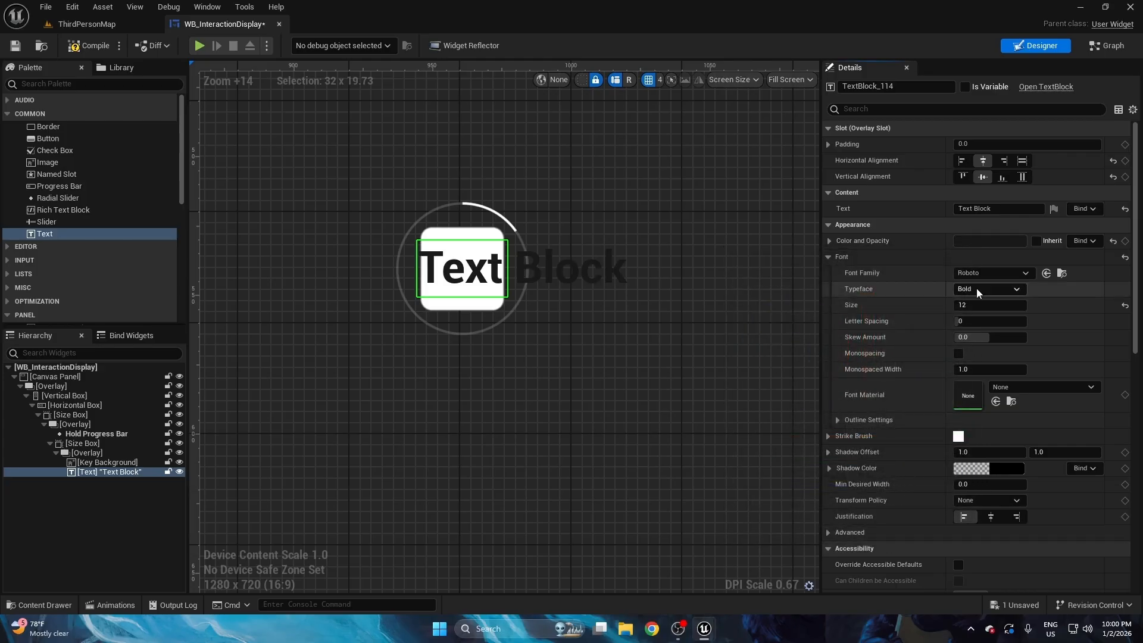
- Change the key text's content to "E"
click(997, 207)
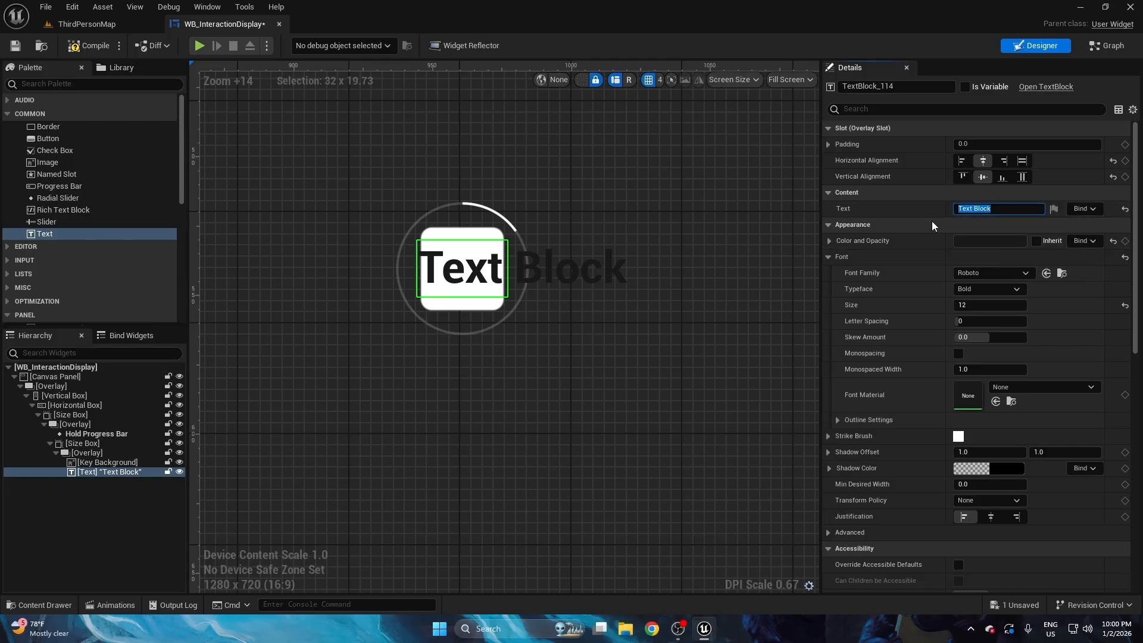
text(E)
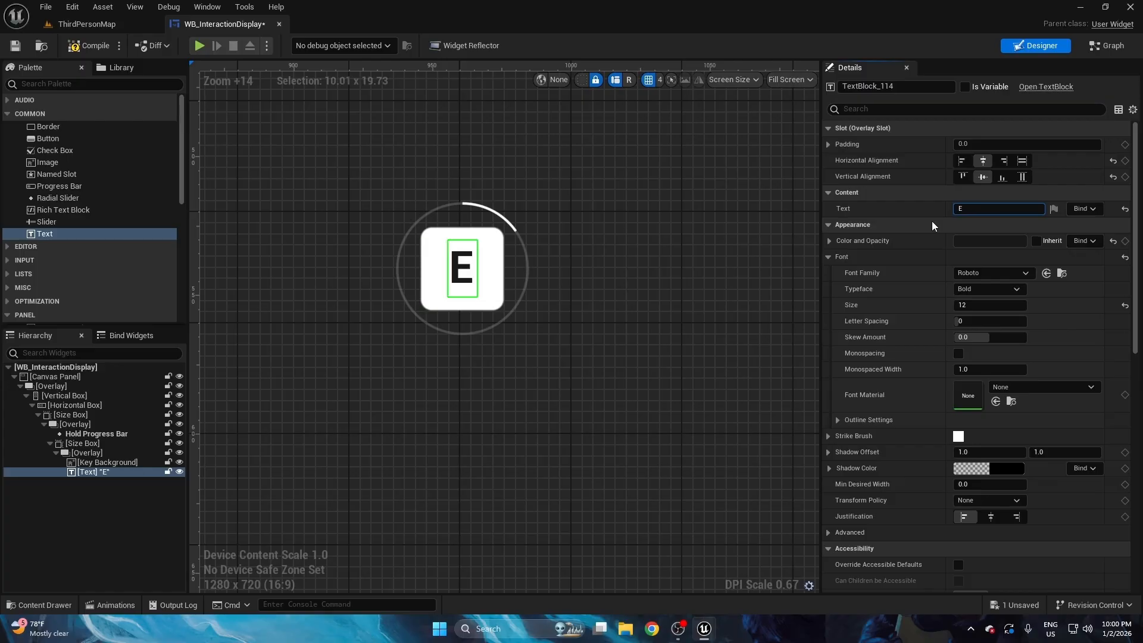
scroll(591, 191, up, 3)
scroll(527, 150, down, 1)
click(528, 150)
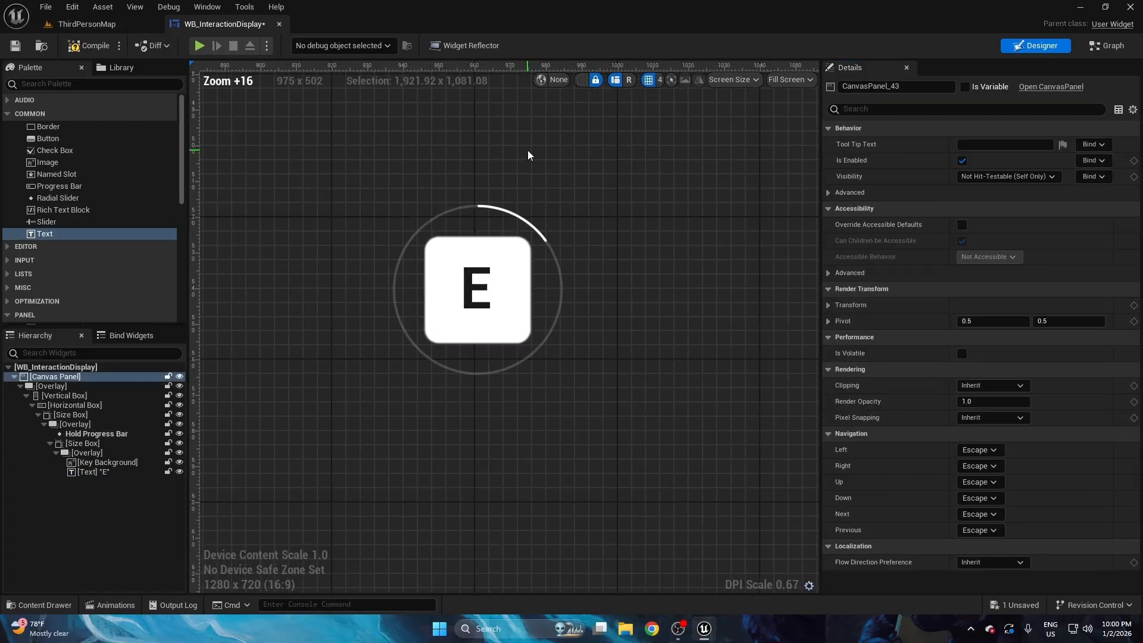
- Set the font size of the "E" key text to 11
scroll(528, 150, down, 4)
click(503, 232)
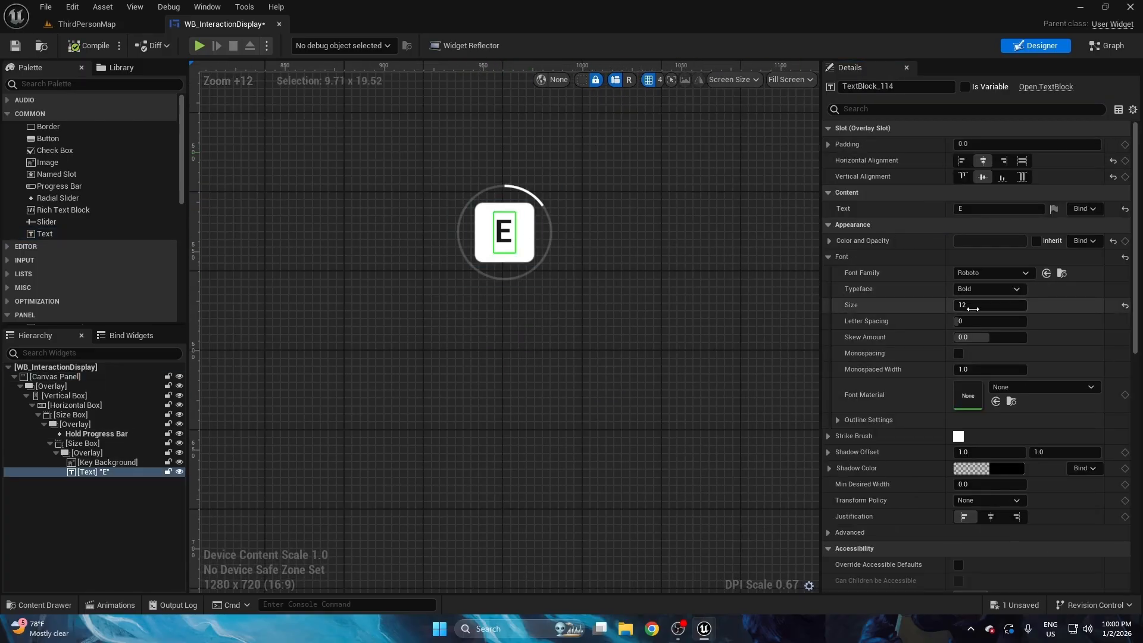
text(11)
key(Return)
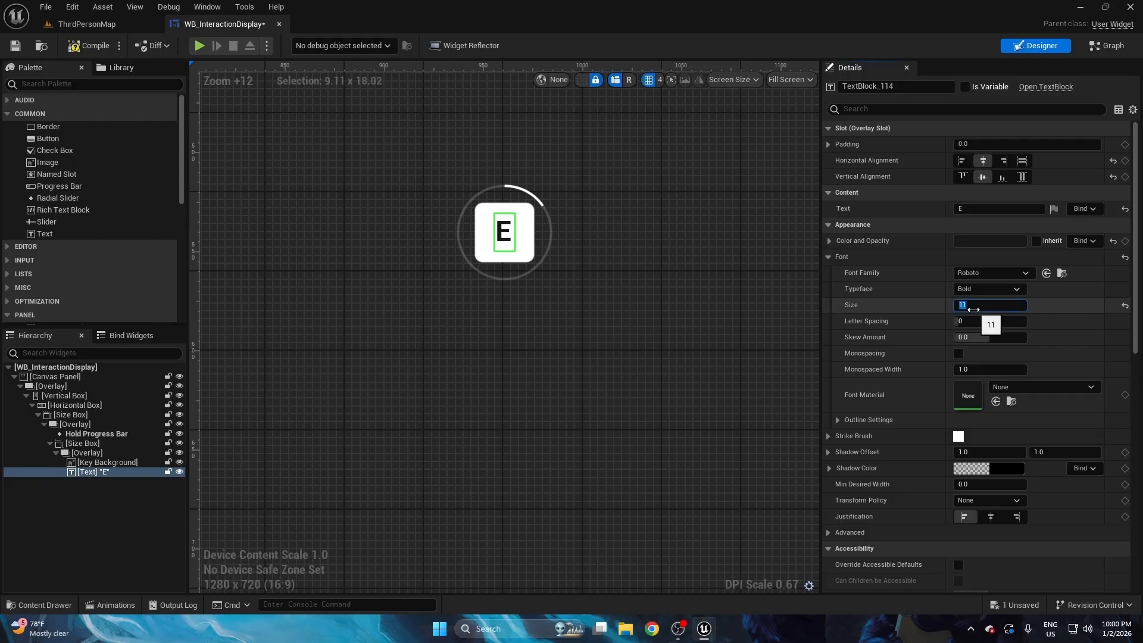
click(668, 201)
scroll(669, 202, down, 2)
scroll(523, 217, up, 1)
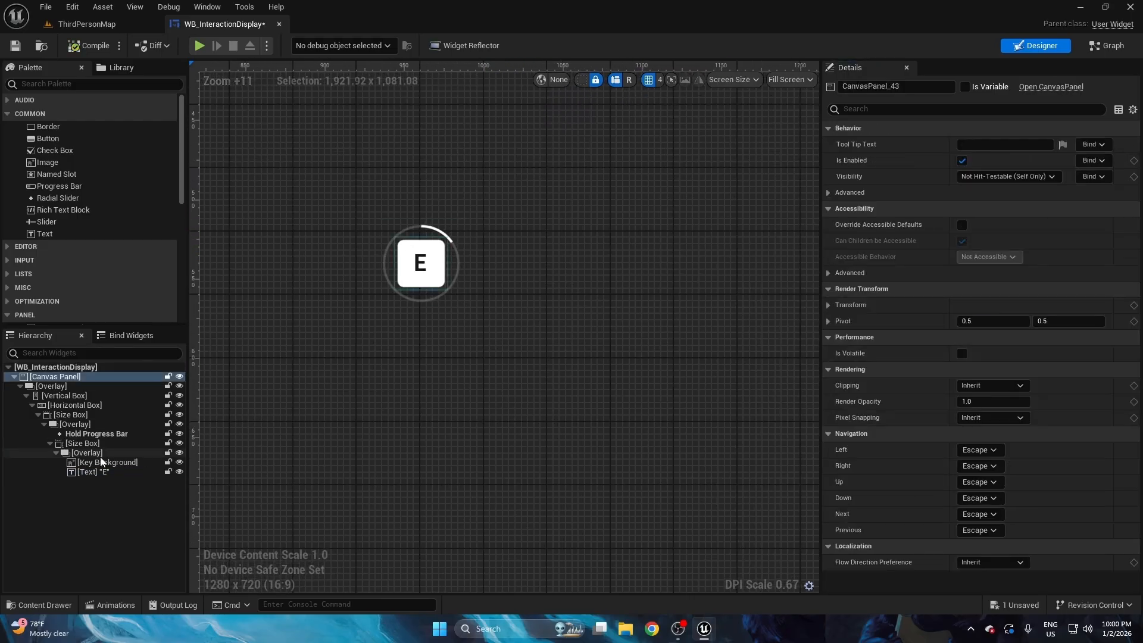
- Add a Spacer after the size box in the Horizontal Box and set its X size to 10
click(50, 444)
click(39, 414)
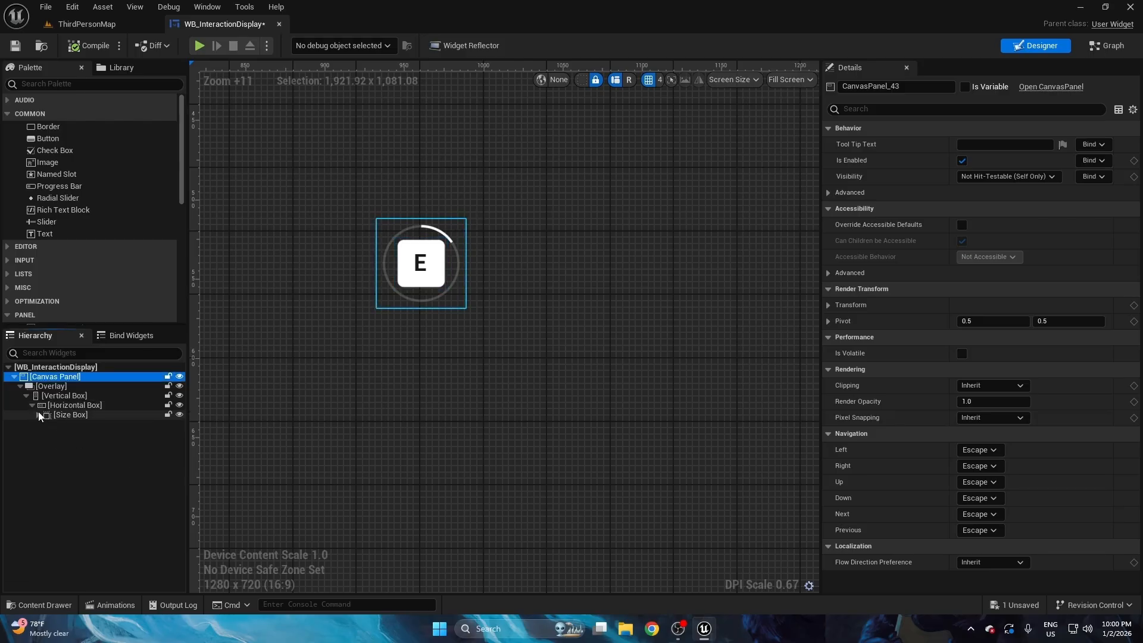
click(75, 406)
scroll(32, 216, down, 4)
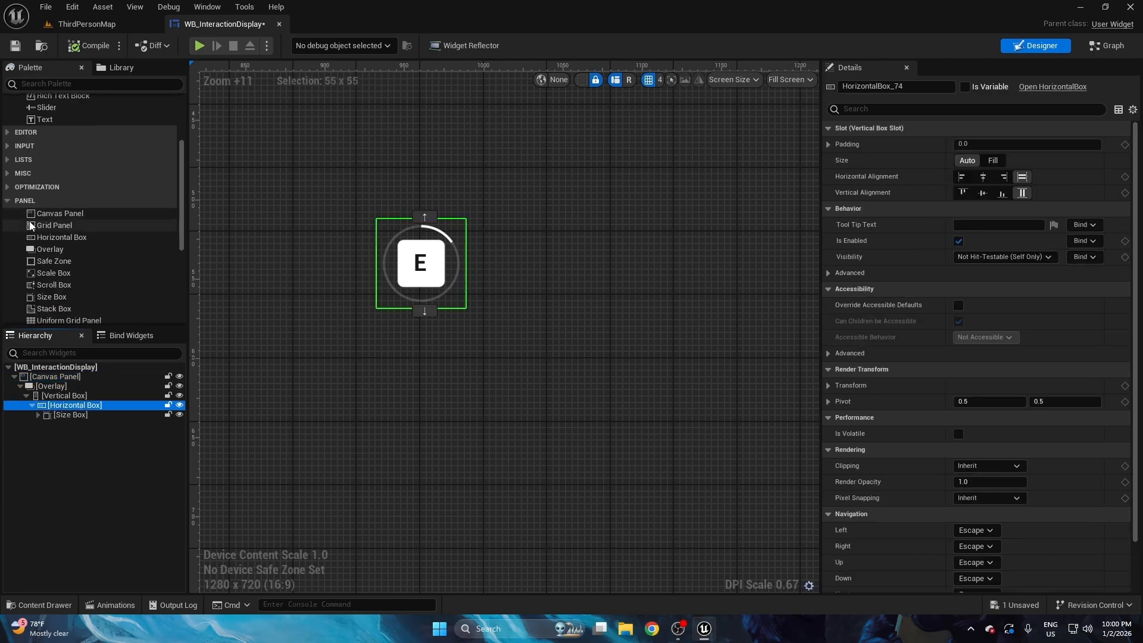
scroll(32, 217, down, 3)
drag(49, 284, 74, 410)
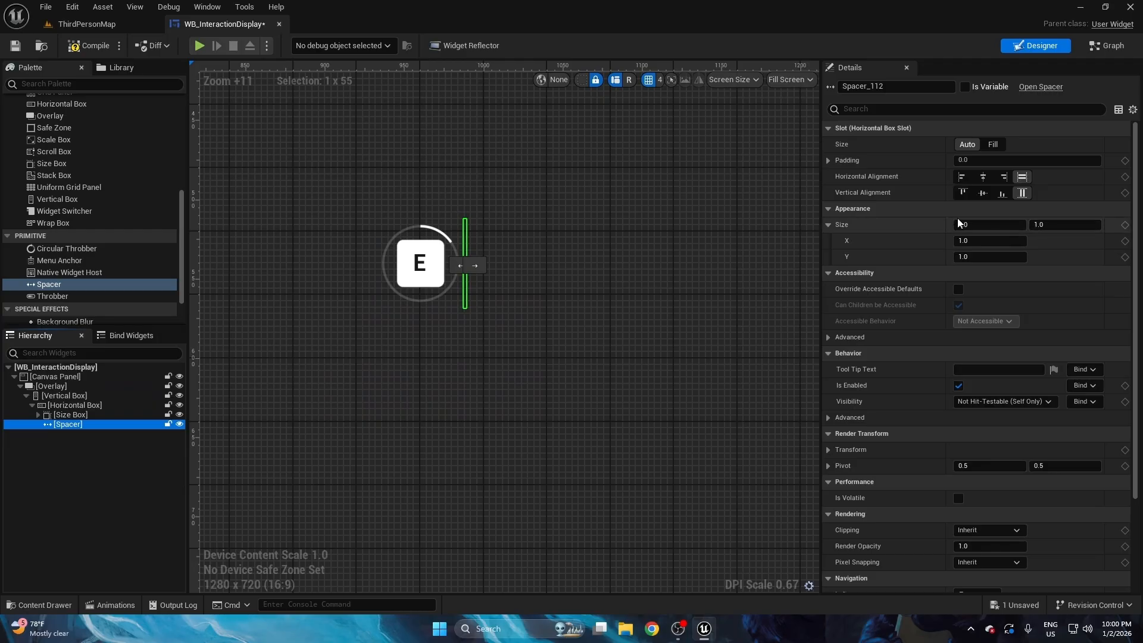
click(978, 242)
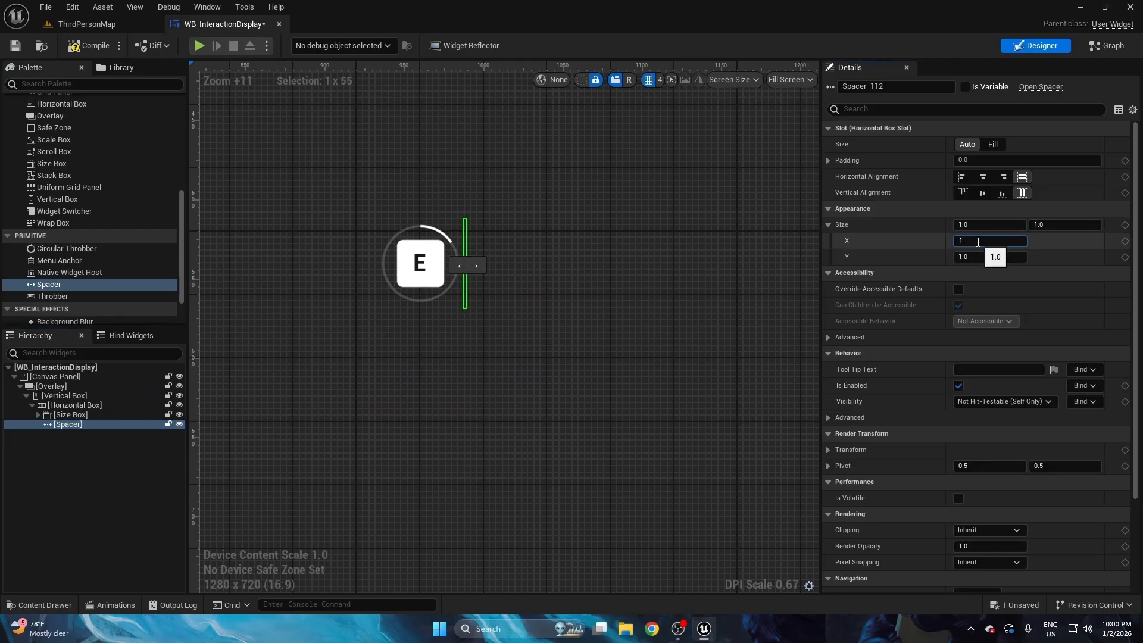
text(10)
key(Return)
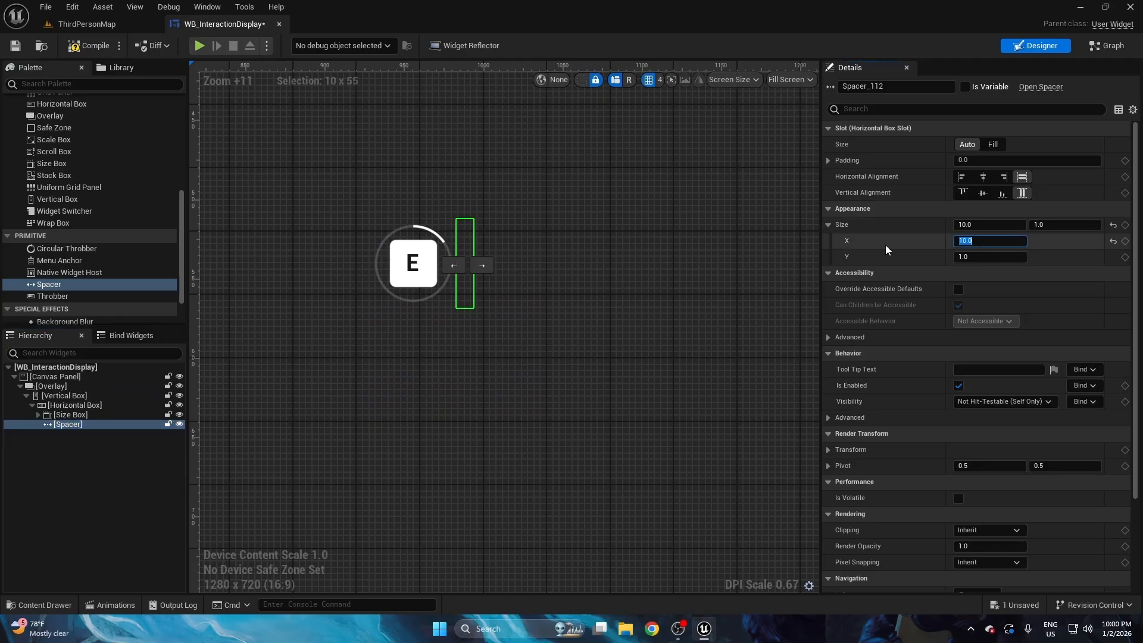
click(592, 243)
- Add a Text widget after the Spacer in the Horizontal Box, name it Item Name and make it a variable
scroll(90, 242, up, 5)
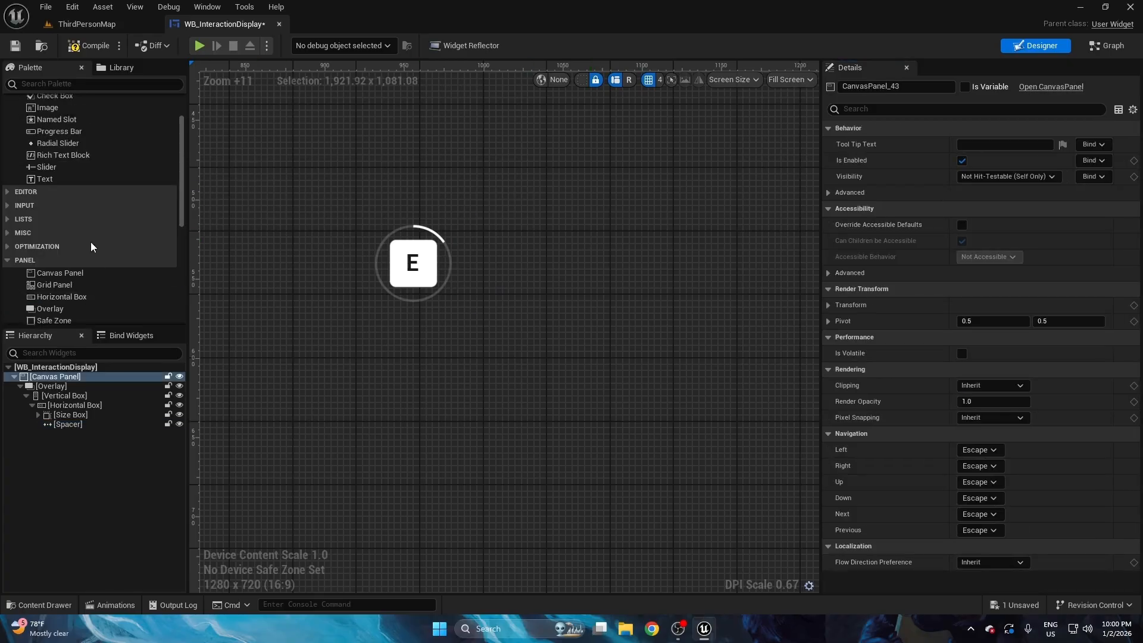
drag(45, 197, 80, 406)
click(74, 430)
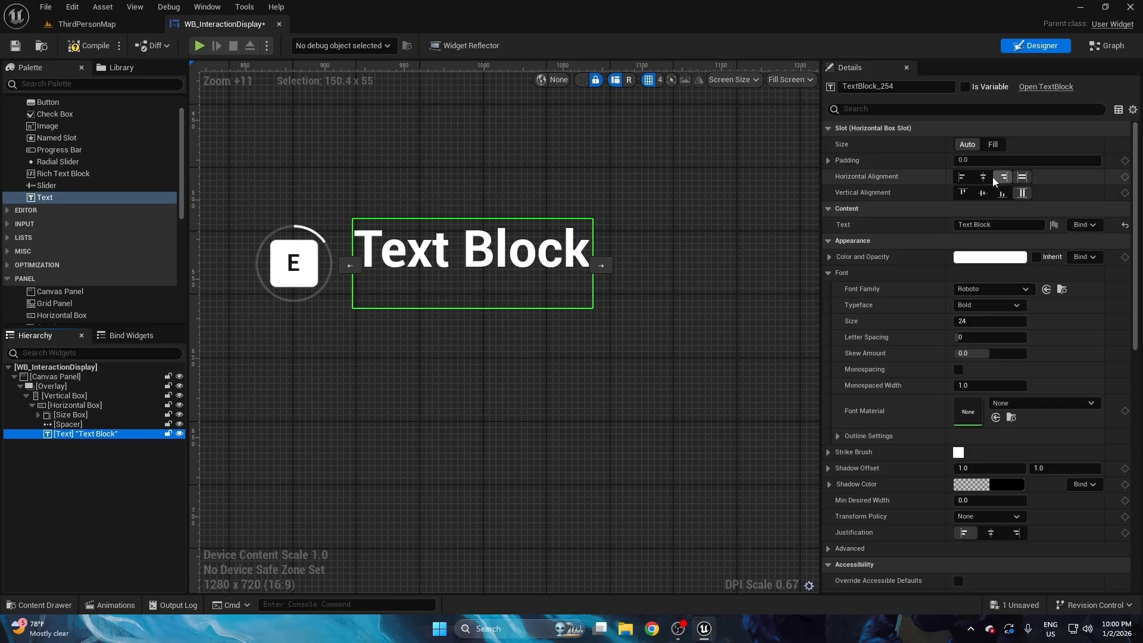
click(923, 87)
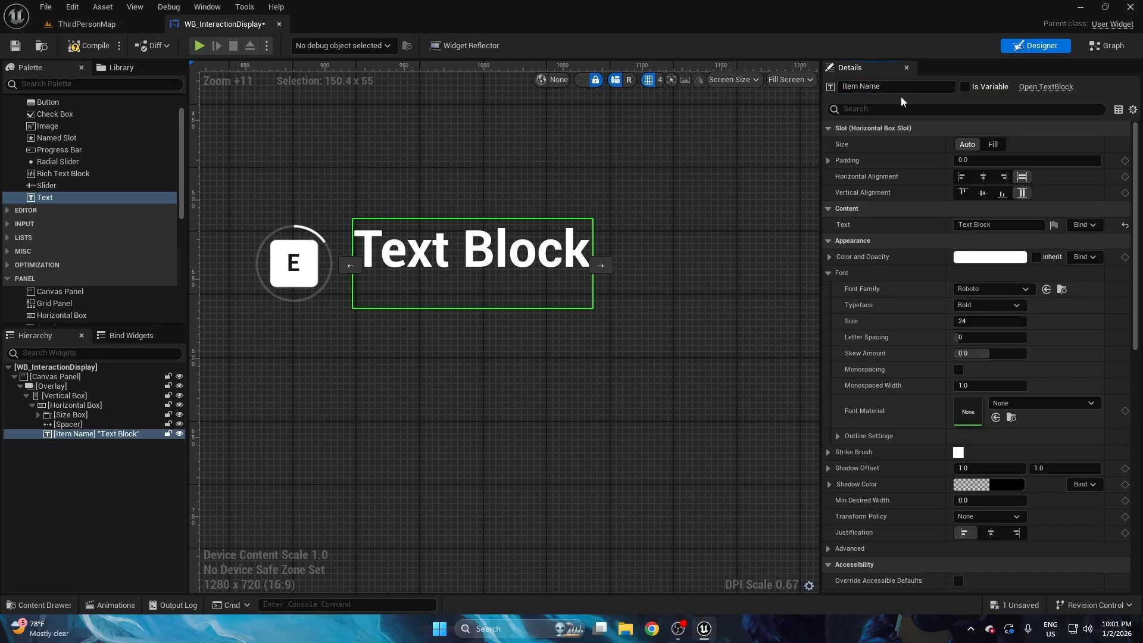
click(966, 87)
scroll(512, 202, up, 1)
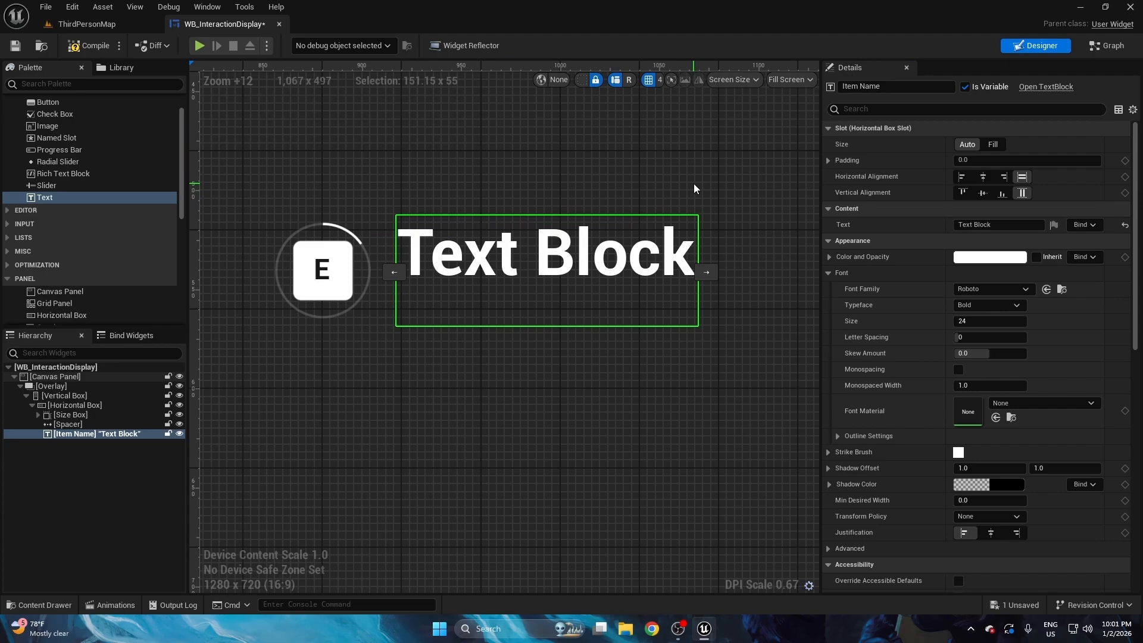
- Centre the Item Name text vertically and set its font size to 16
click(983, 193)
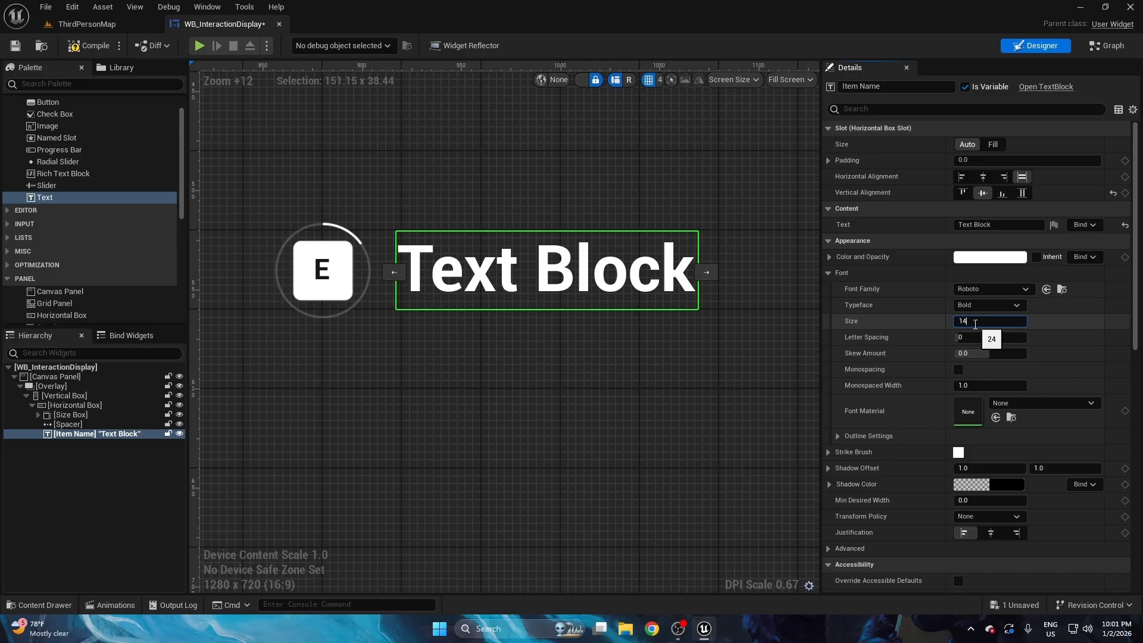
key(Return)
text(16)
key(Return)
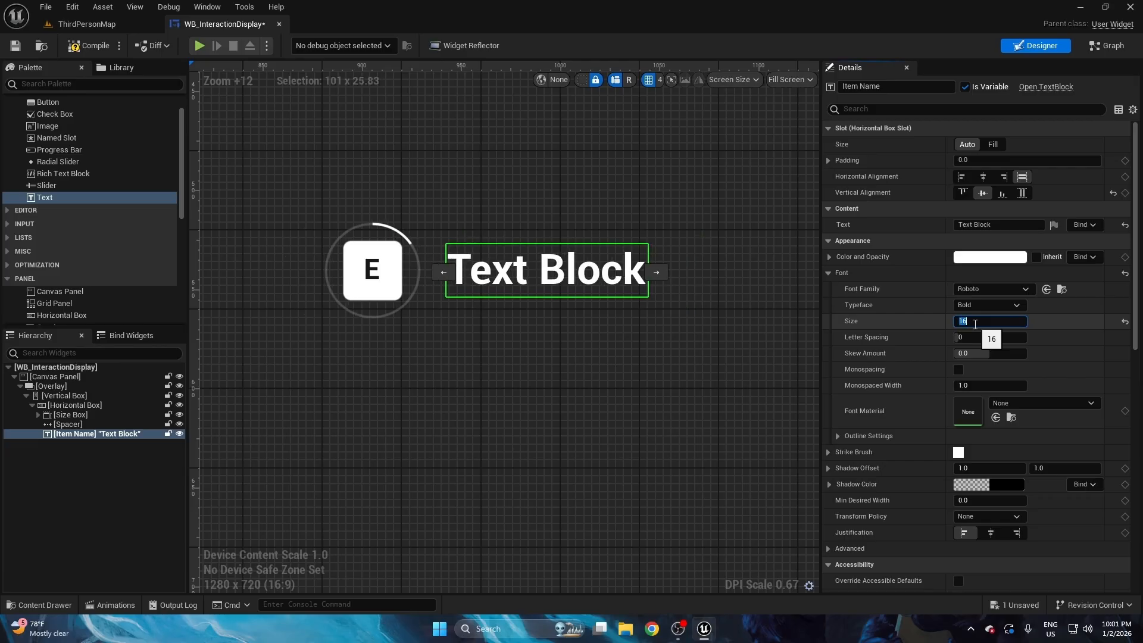
scroll(607, 235, down, 2)
click(562, 193)
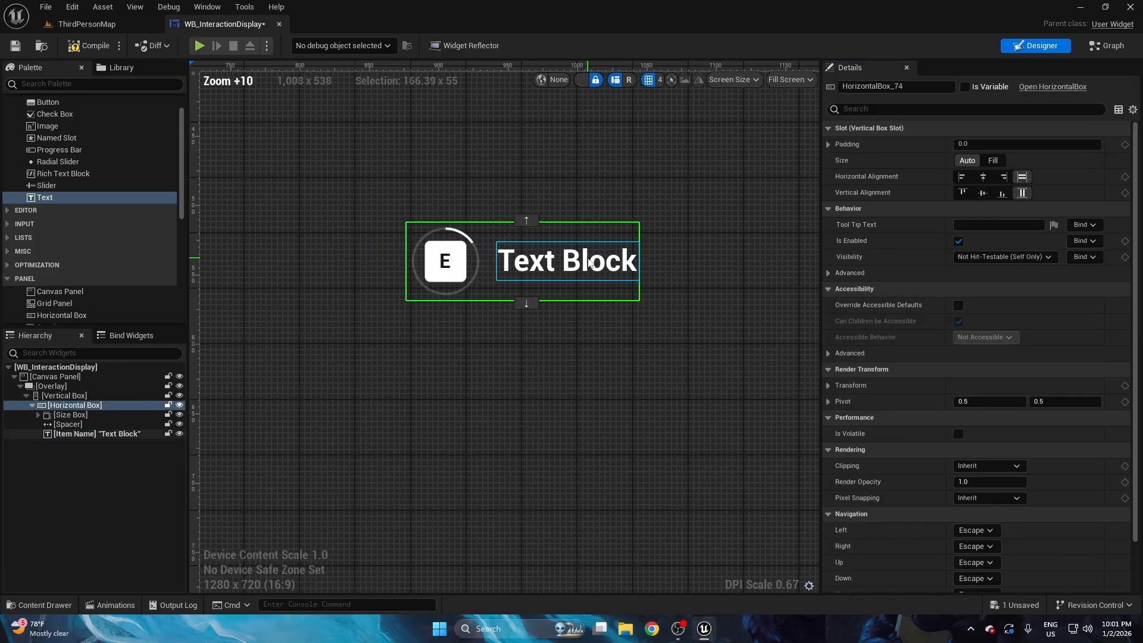
scroll(562, 193, down, 2)
scroll(480, 187, up, 3)
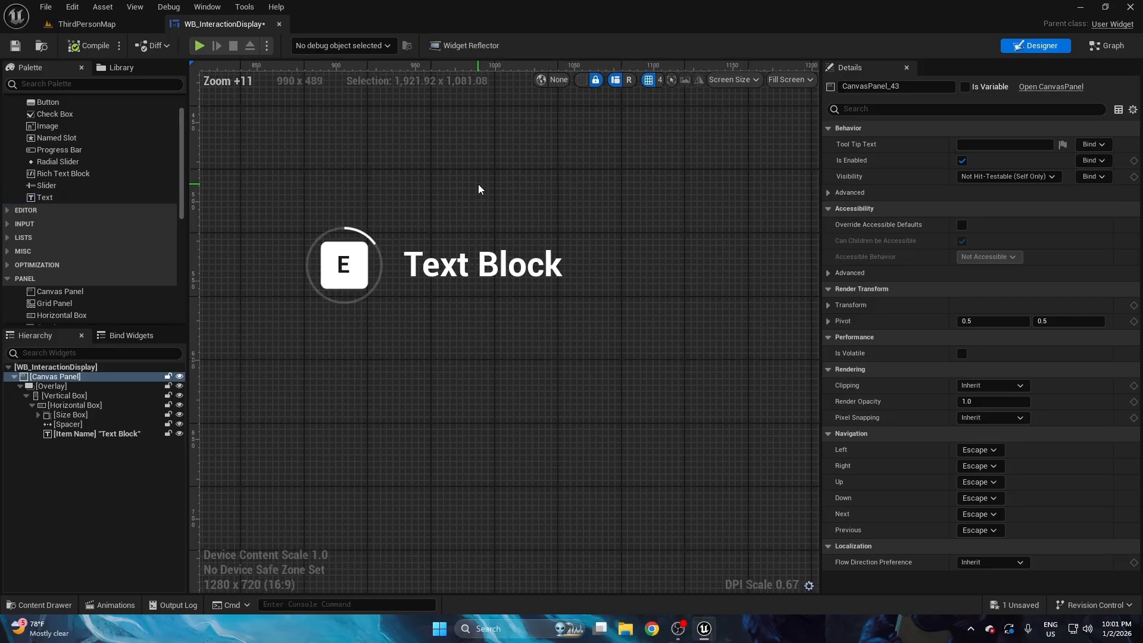
double_click(480, 189)
- Set the Item Name text's content to "None" and compile the widget blueprint
click(476, 263)
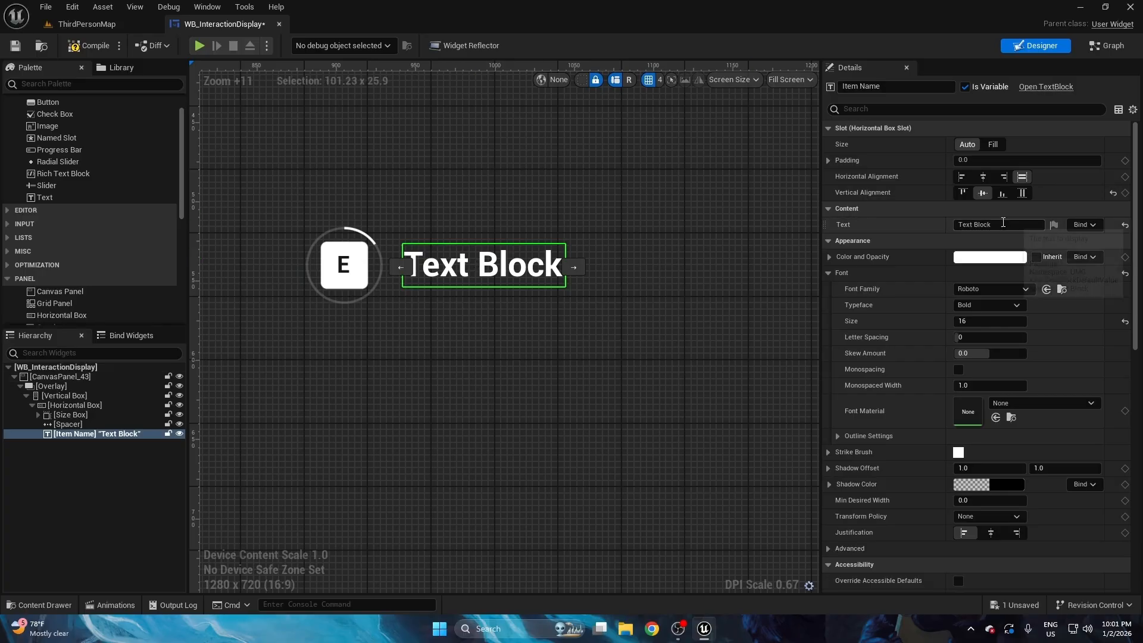
click(982, 224)
text(None)
key(Return)
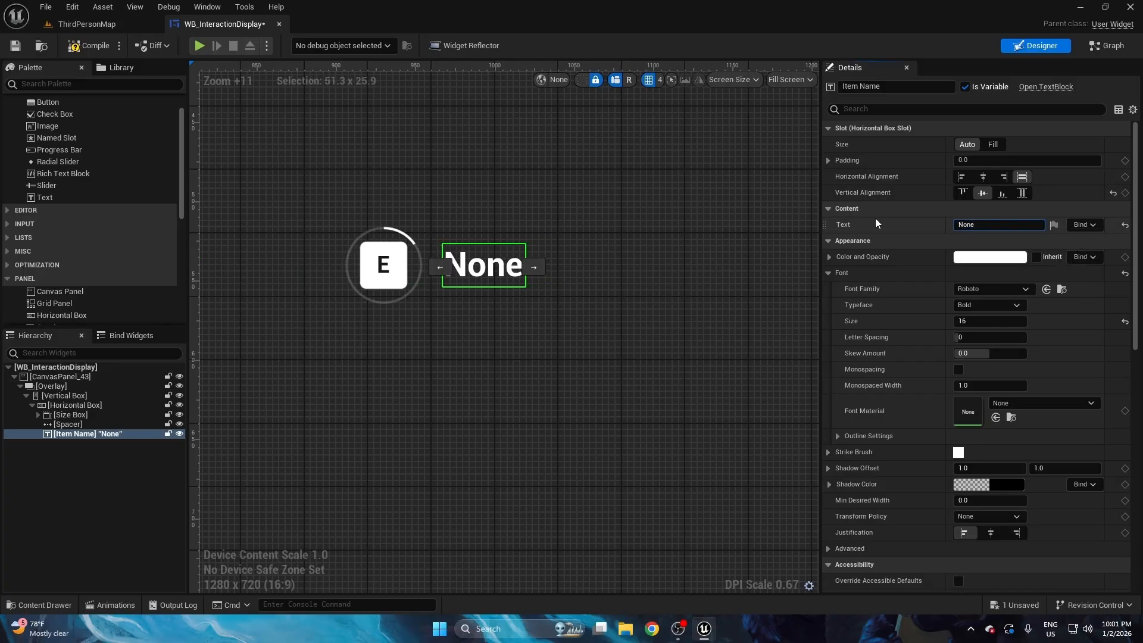
click(395, 173)
click(99, 50)
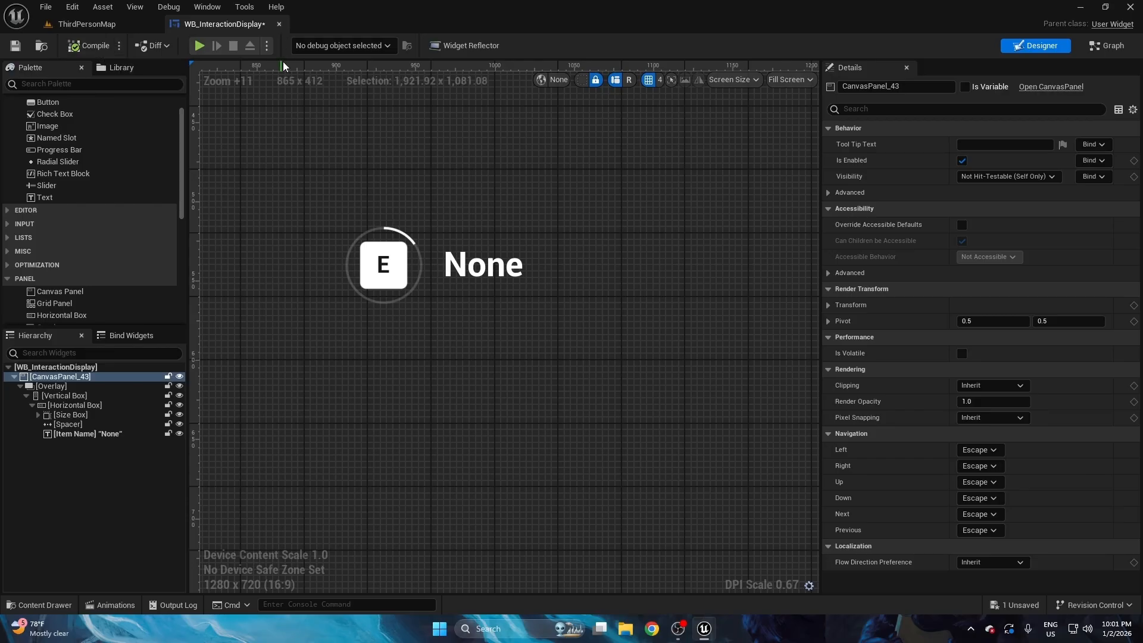
- Add an Image to the outermost overlay beside the Vertical Box and centre it horizontally and vertically
click(26, 396)
click(66, 395)
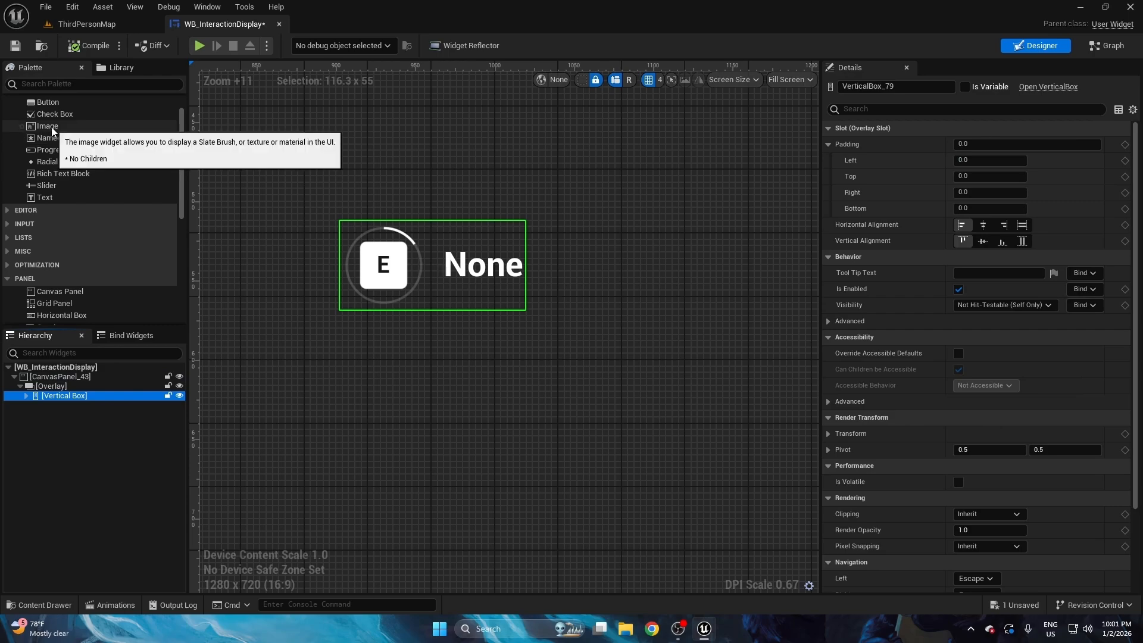
drag(46, 125, 58, 387)
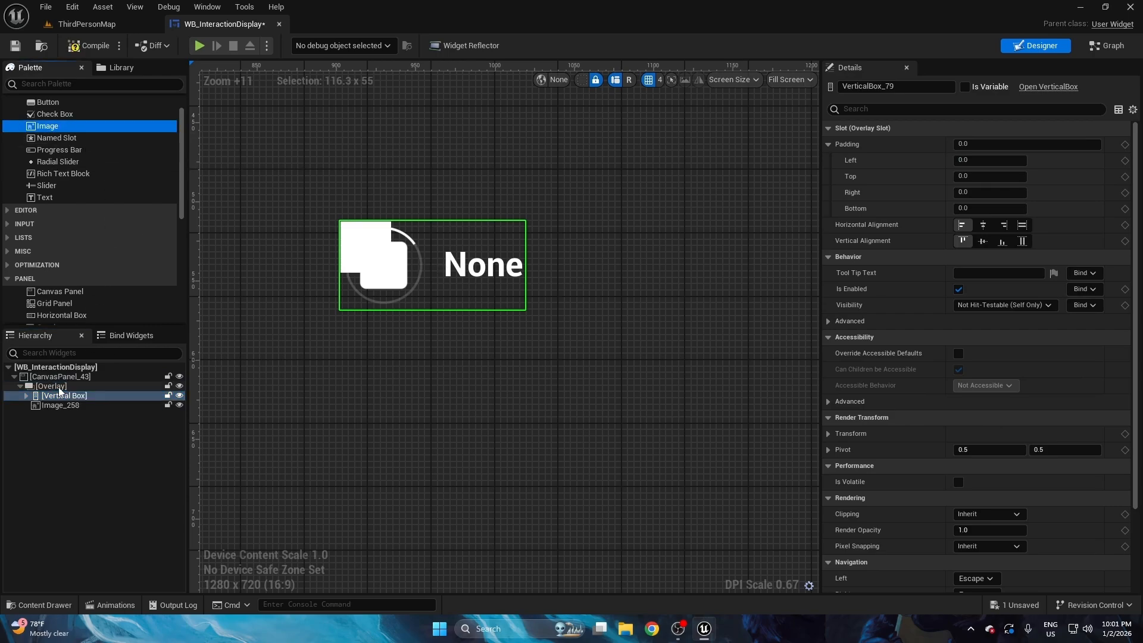
click(983, 226)
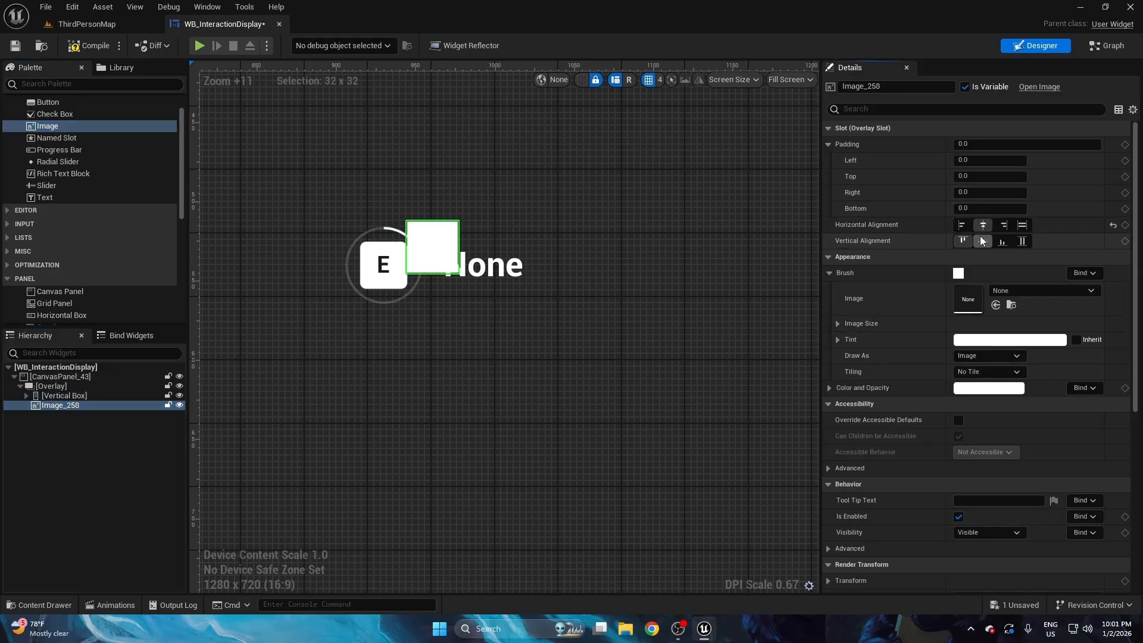
click(983, 241)
scroll(480, 189, down, 10)
scroll(631, 188, up, 4)
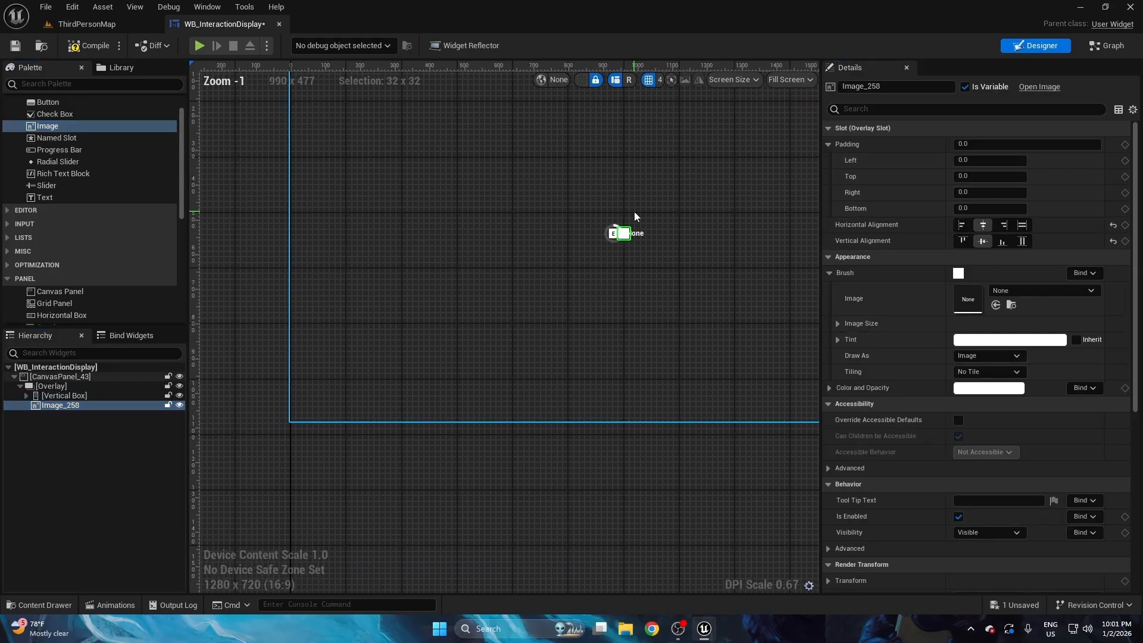
- Select the MI_Indicator material instance in the InteractionManager Materials folder of the ThirdPersonMap editor
click(118, 25)
click(62, 500)
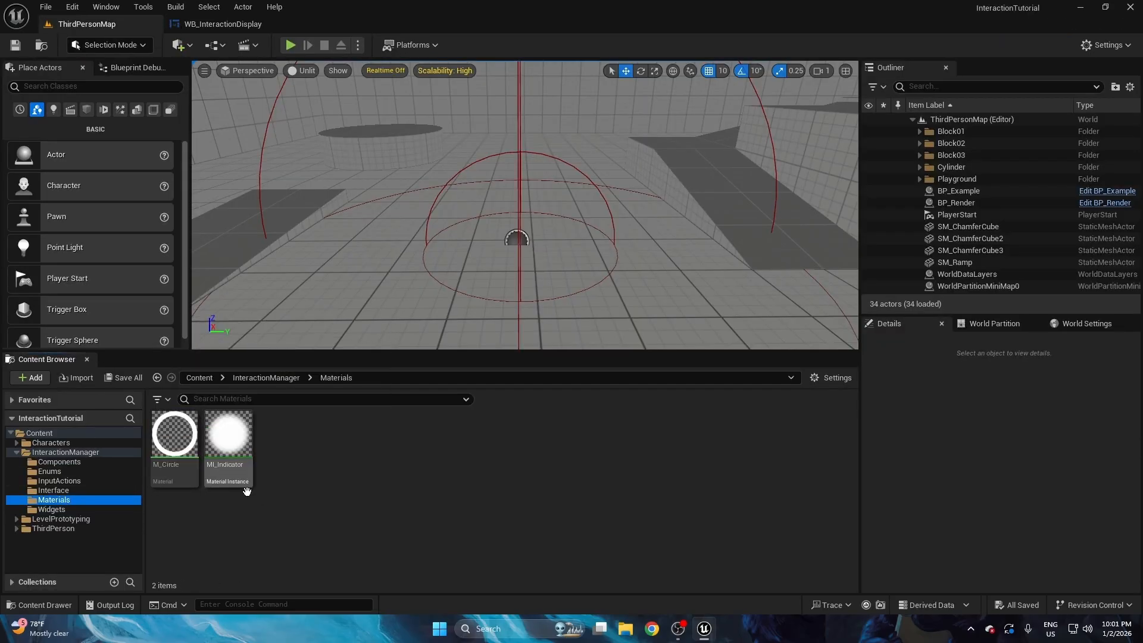
click(229, 473)
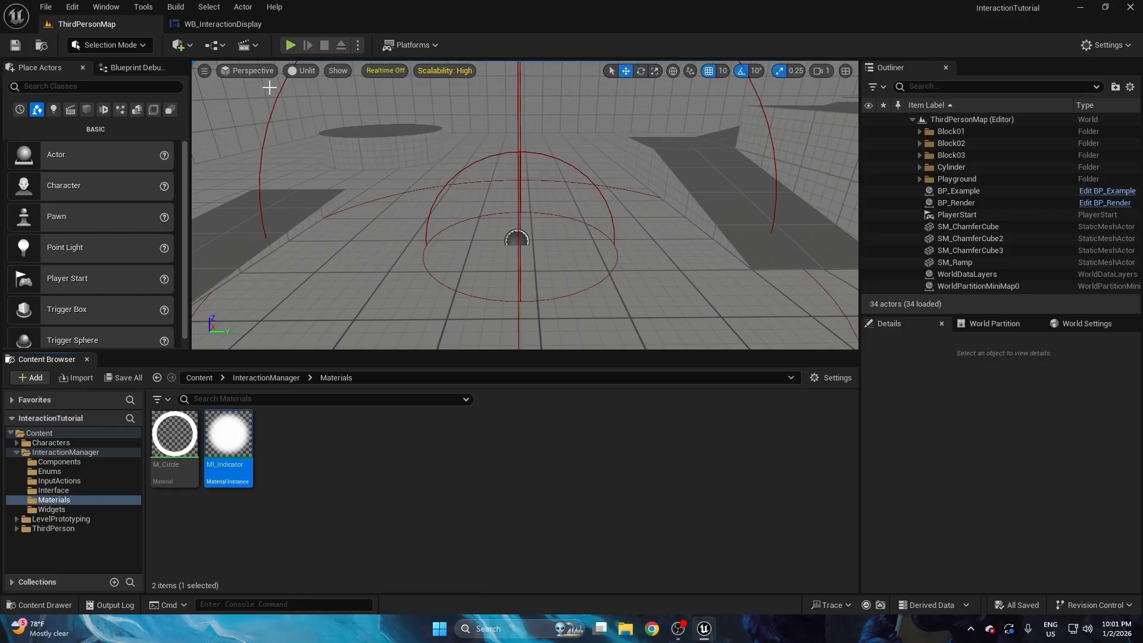
- Assign the MI_Indicator material instance to the brush of the overlay's new image in WB_InteractionDisplay
click(220, 25)
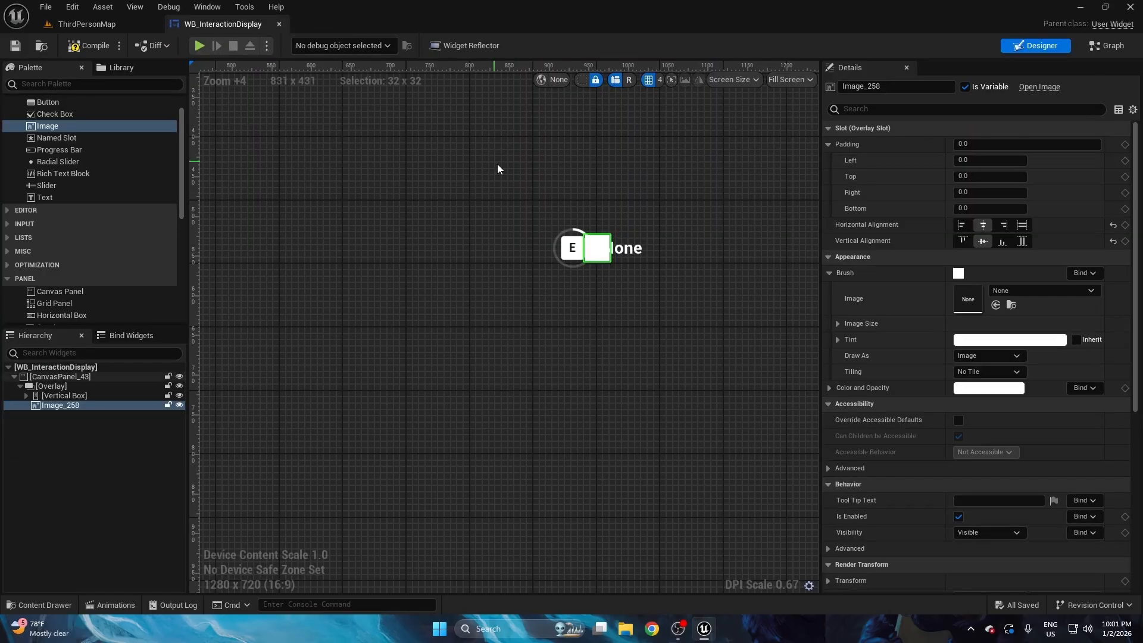
scroll(645, 219, up, 2)
scroll(645, 219, up, 5)
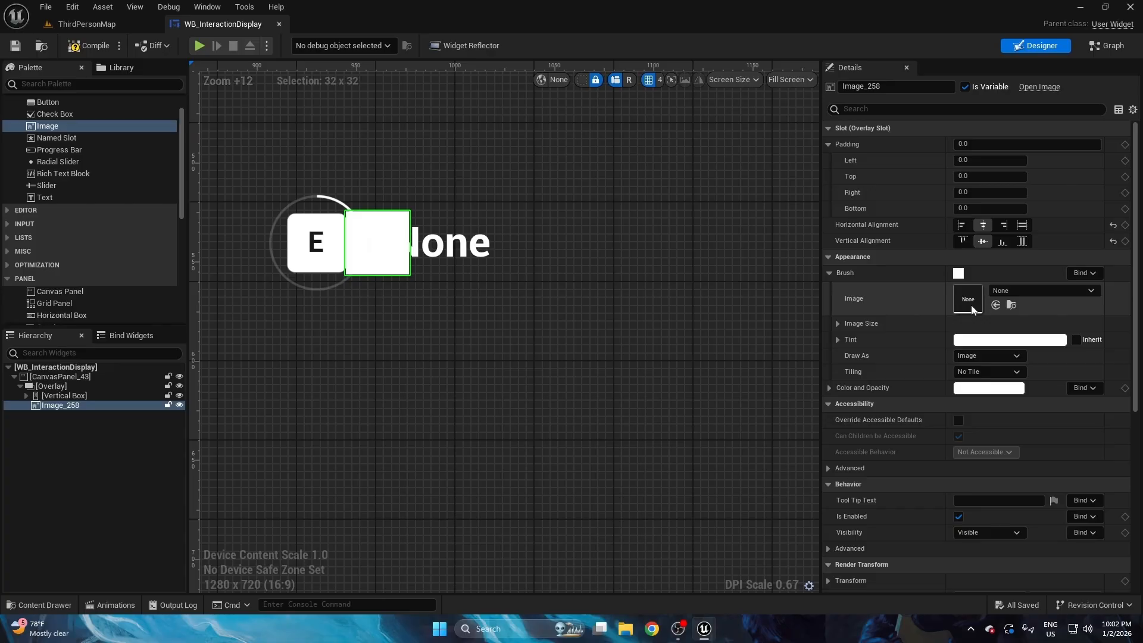
click(996, 305)
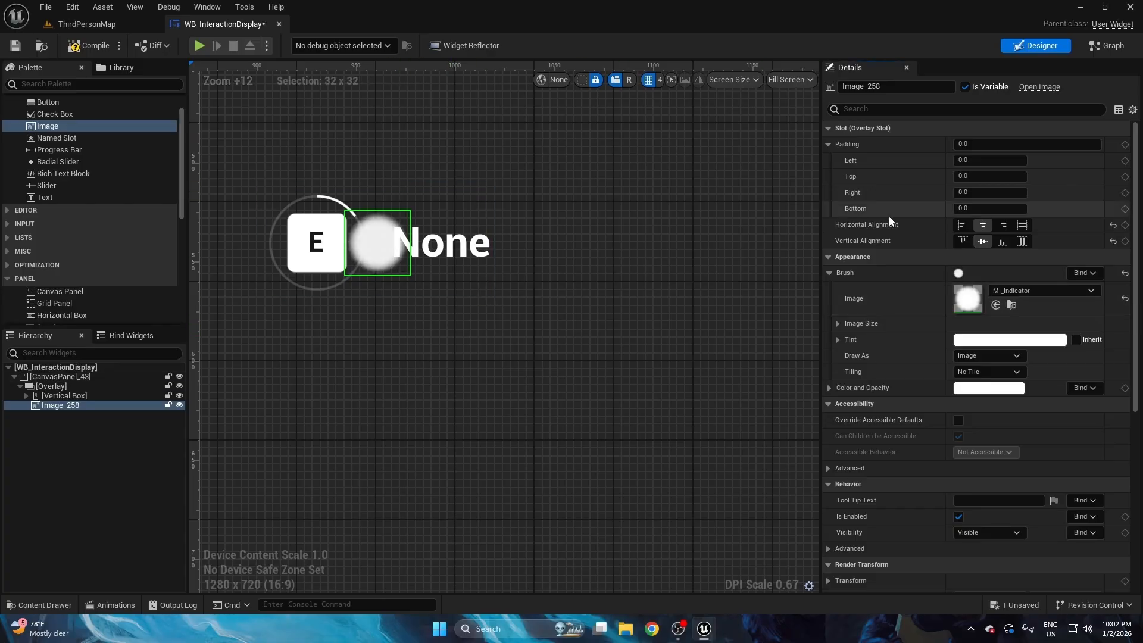
- Set the indicator image's brush size to 10 by 10
click(838, 324)
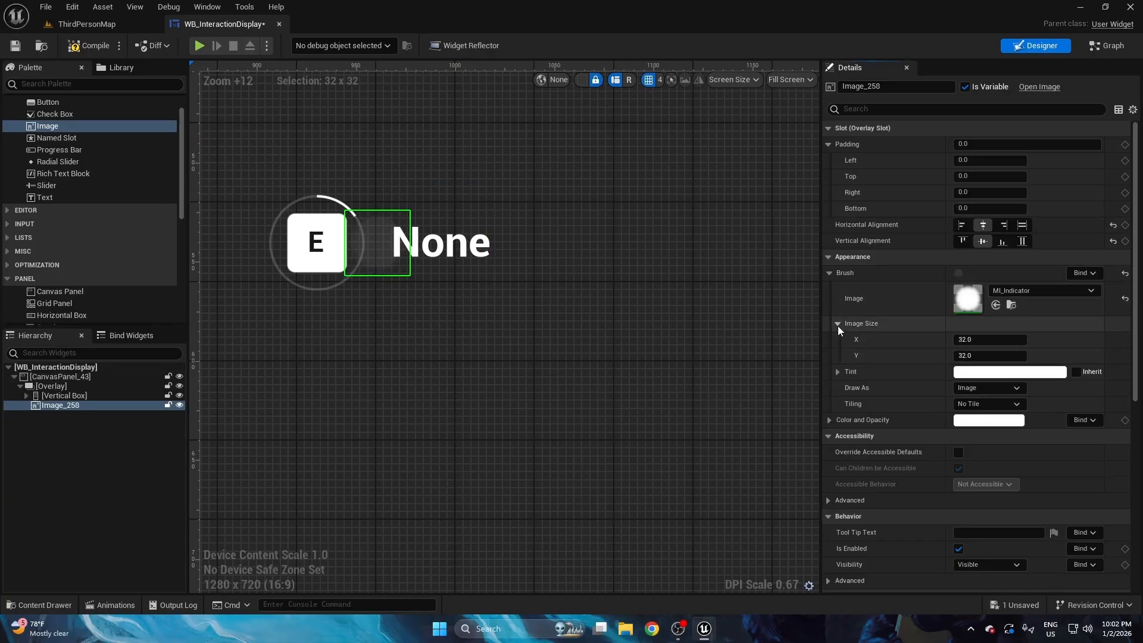
click(987, 339)
text(10)
key(Return)
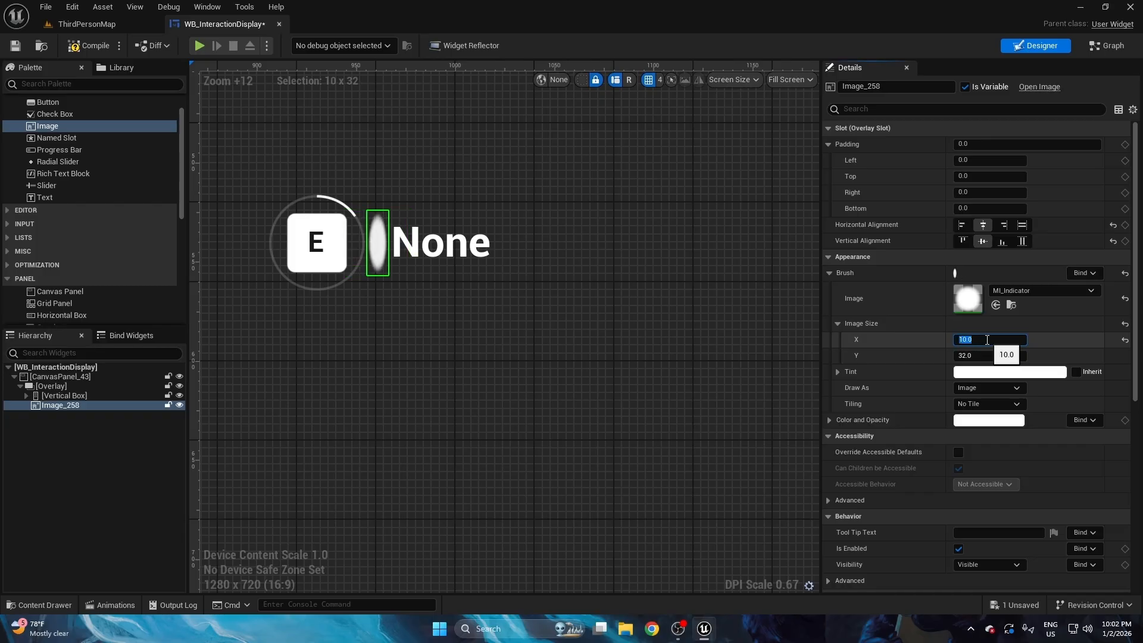
click(990, 355)
text(10.0)
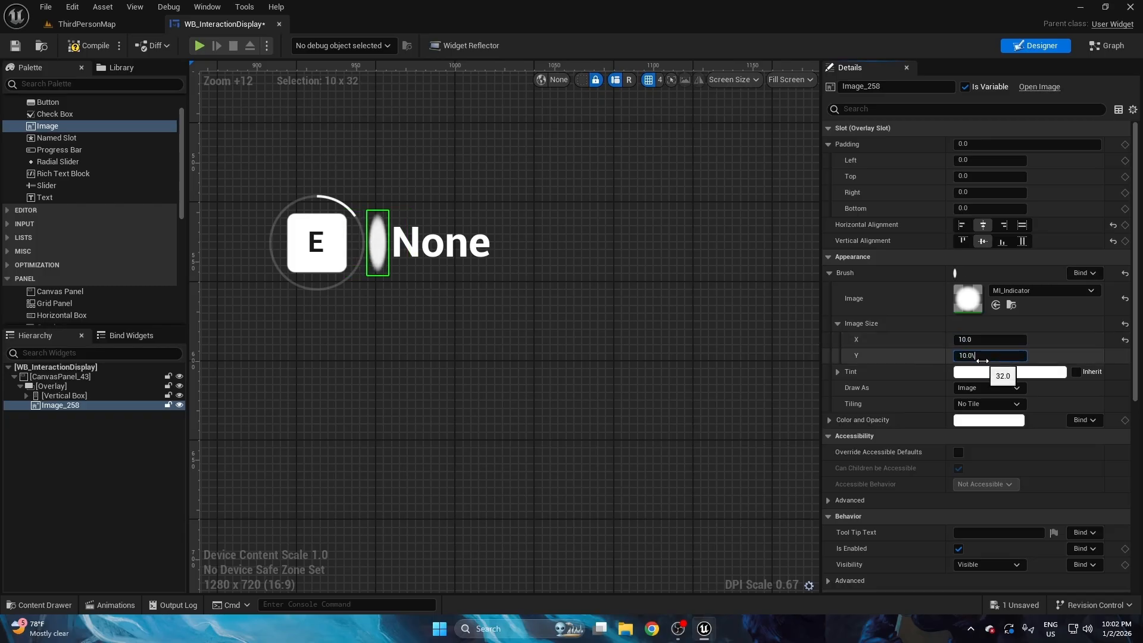
key(Return)
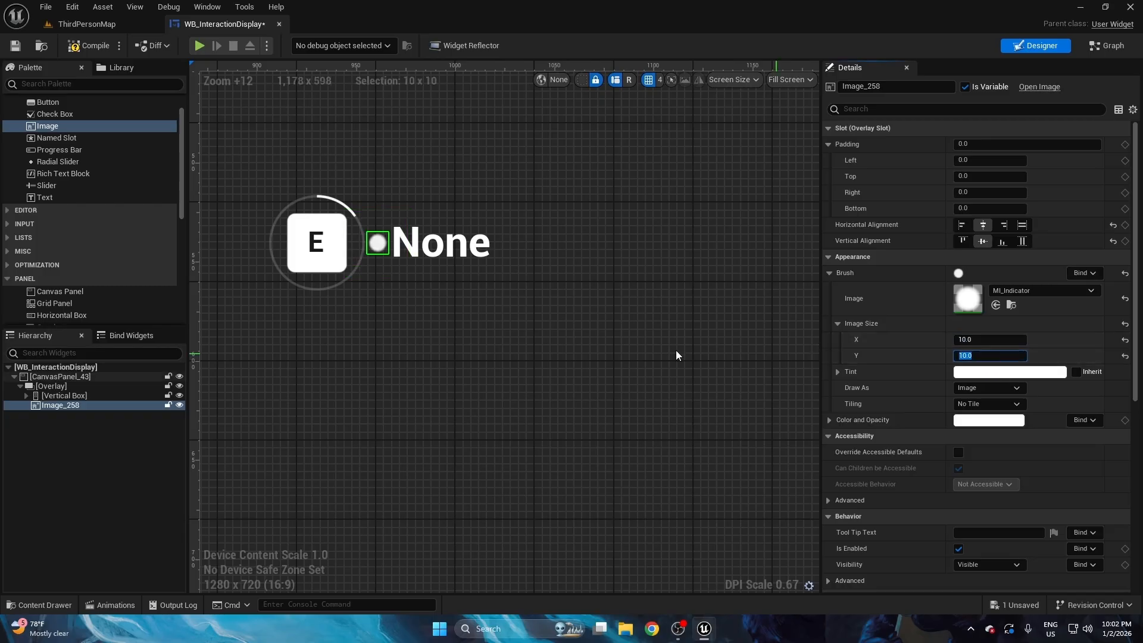
- Rename the image widget under the outermost overlay as Indicator
click(67, 397)
click(74, 406)
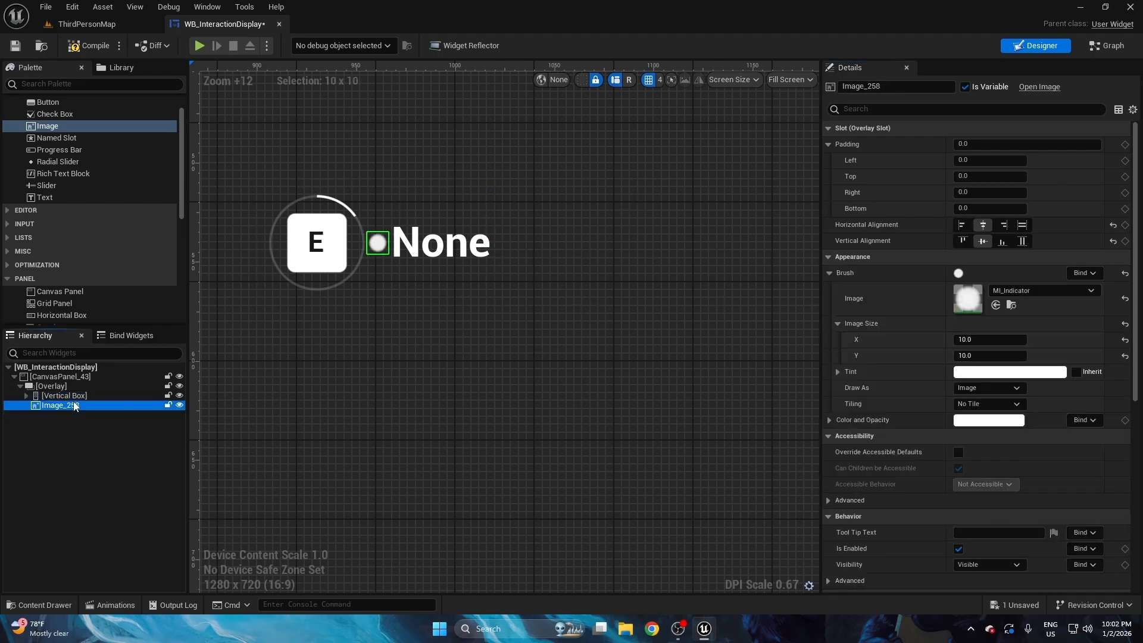
key(F2)
text(Indica)
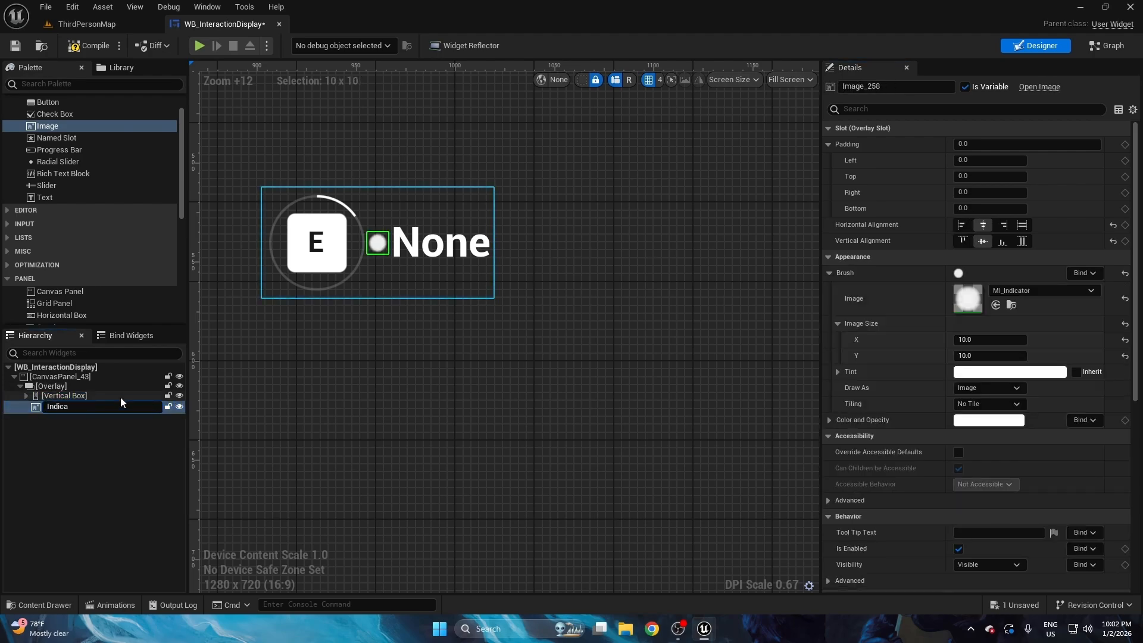
text(tor)
key(Return)
- Set the visibility of both the Vertical Box and the Indicator image to Collapsed and save the widget blueprint
ctrl+click(120, 398)
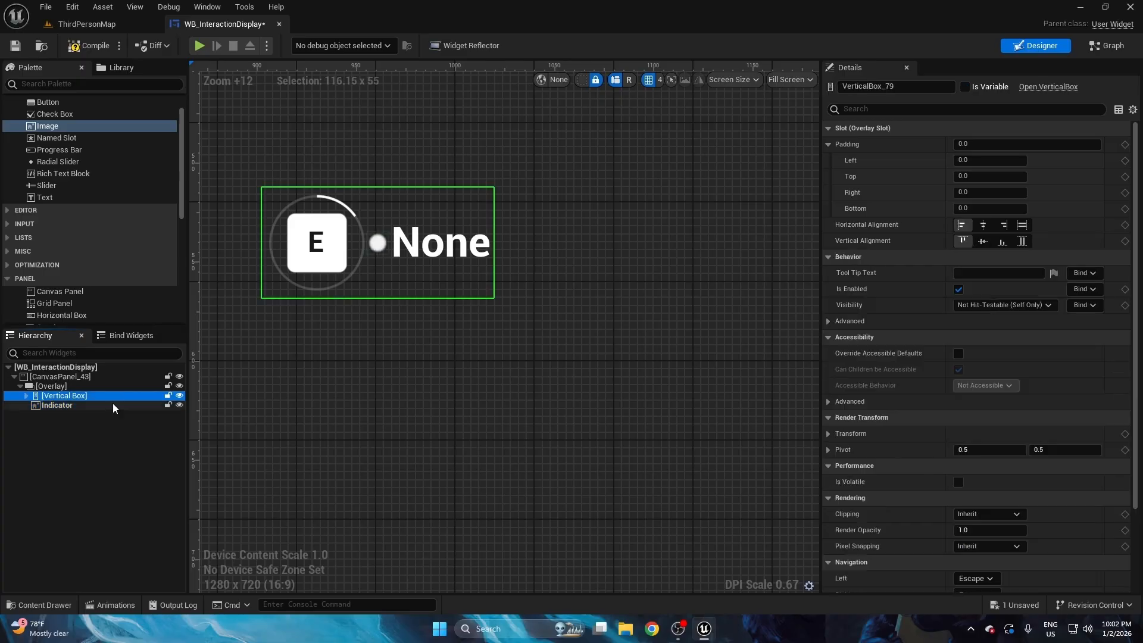
click(995, 305)
click(975, 329)
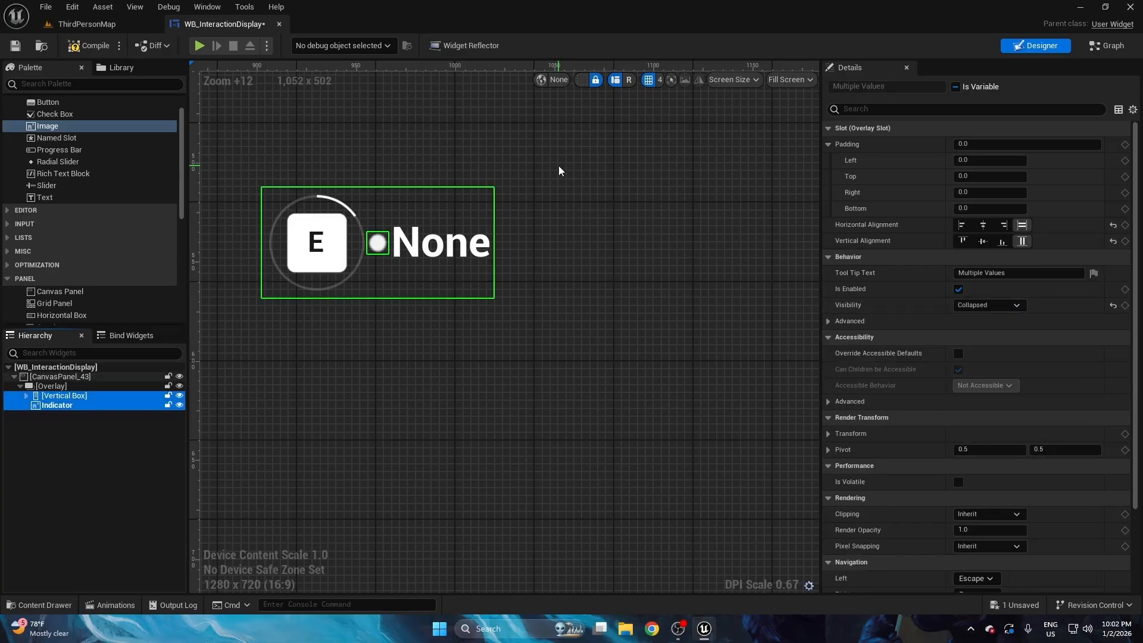
click(559, 178)
scroll(539, 202, up, 3)
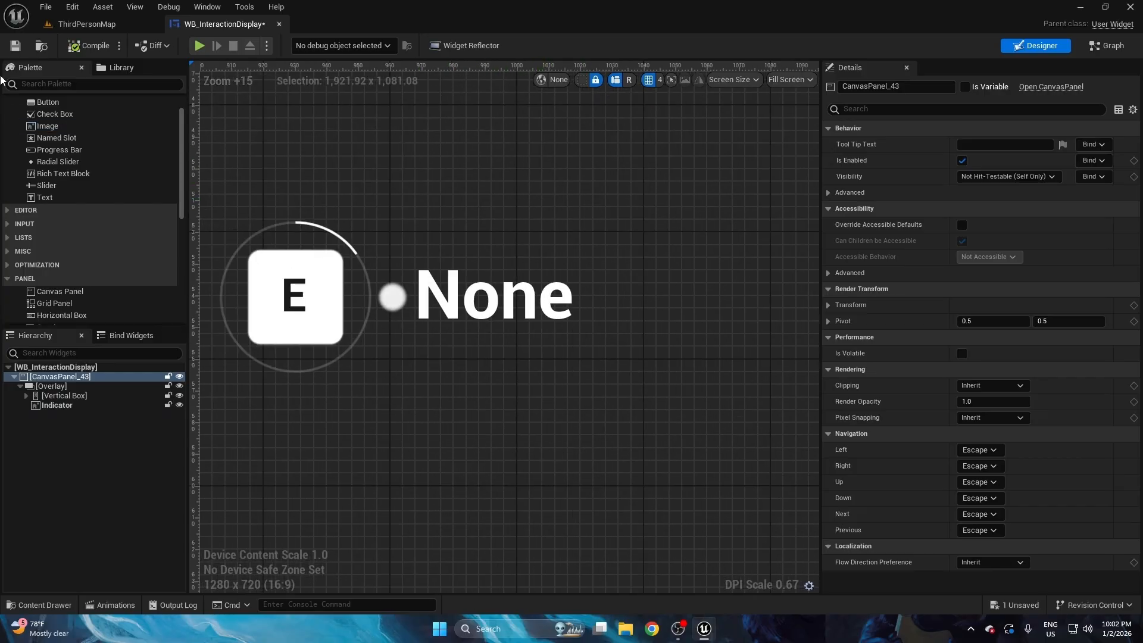
click(15, 45)
- Rename the "E" text block as Key and expose it as a variable
scroll(369, 184, down, 5)
right_drag(359, 164, 403, 200)
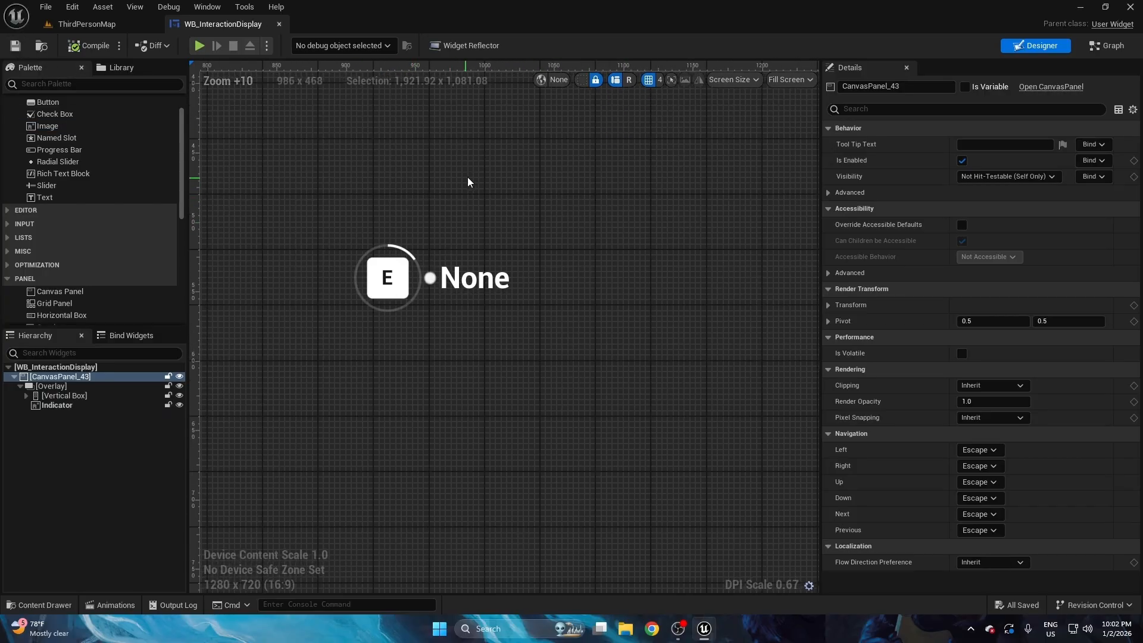
scroll(549, 177, down, 3)
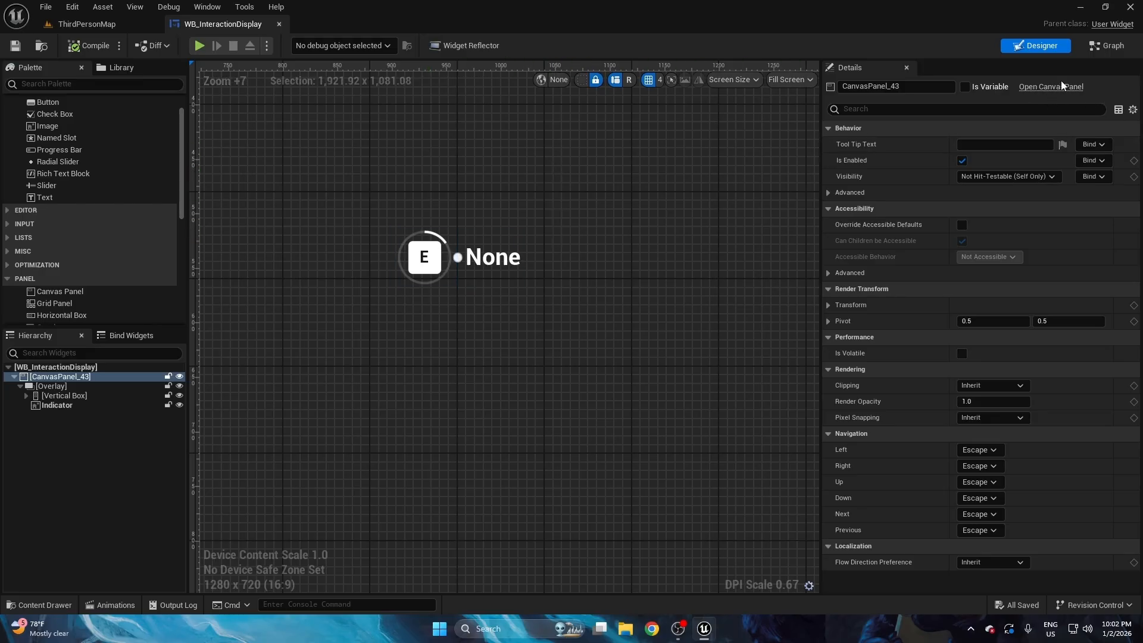
click(426, 262)
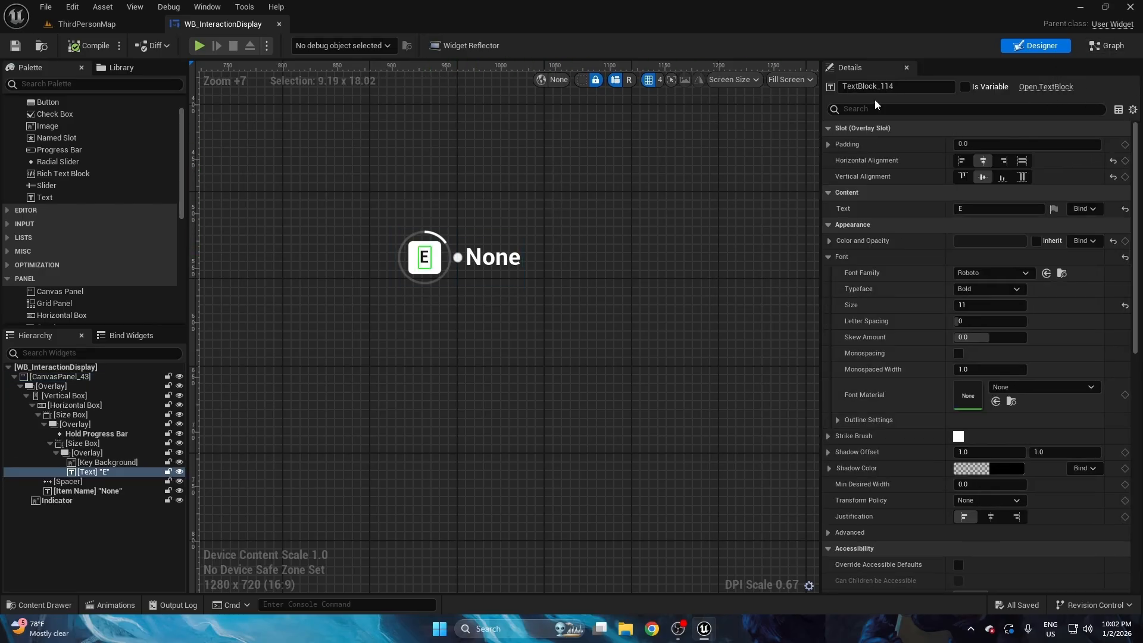
scroll(425, 255, up, 8)
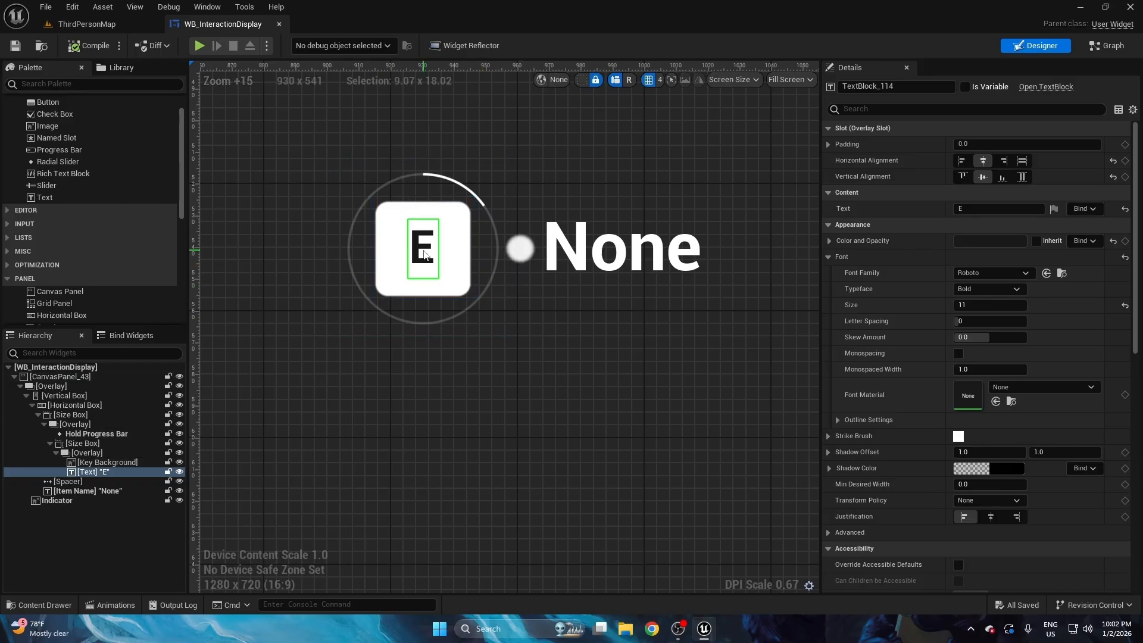
key(F2)
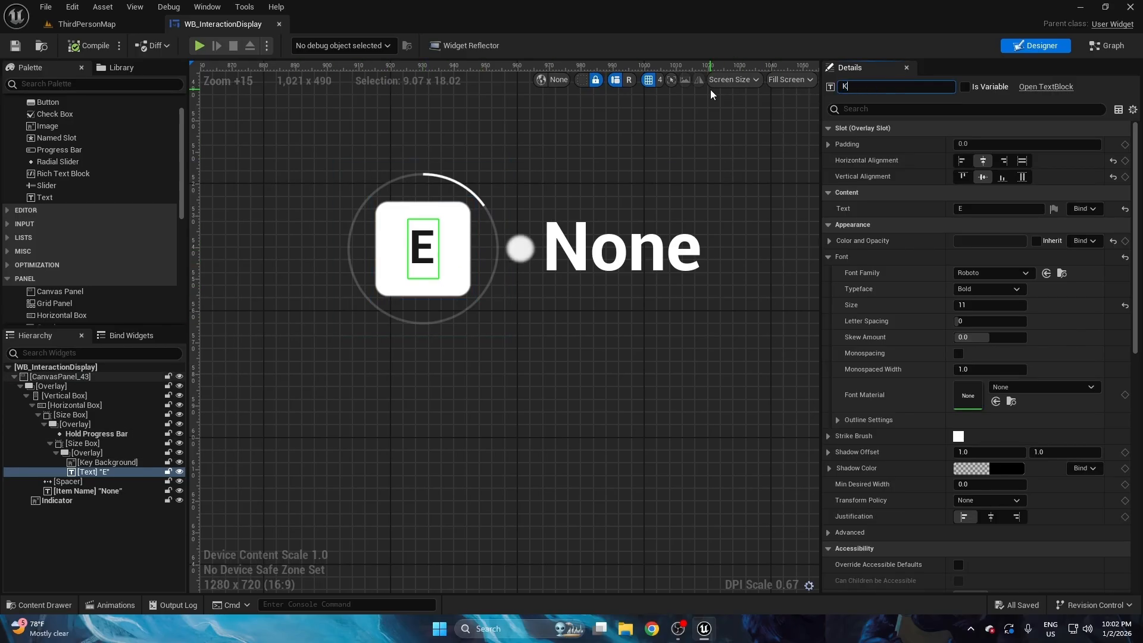
text(Key)
key(Return)
click(980, 87)
right_drag(727, 150, 707, 168)
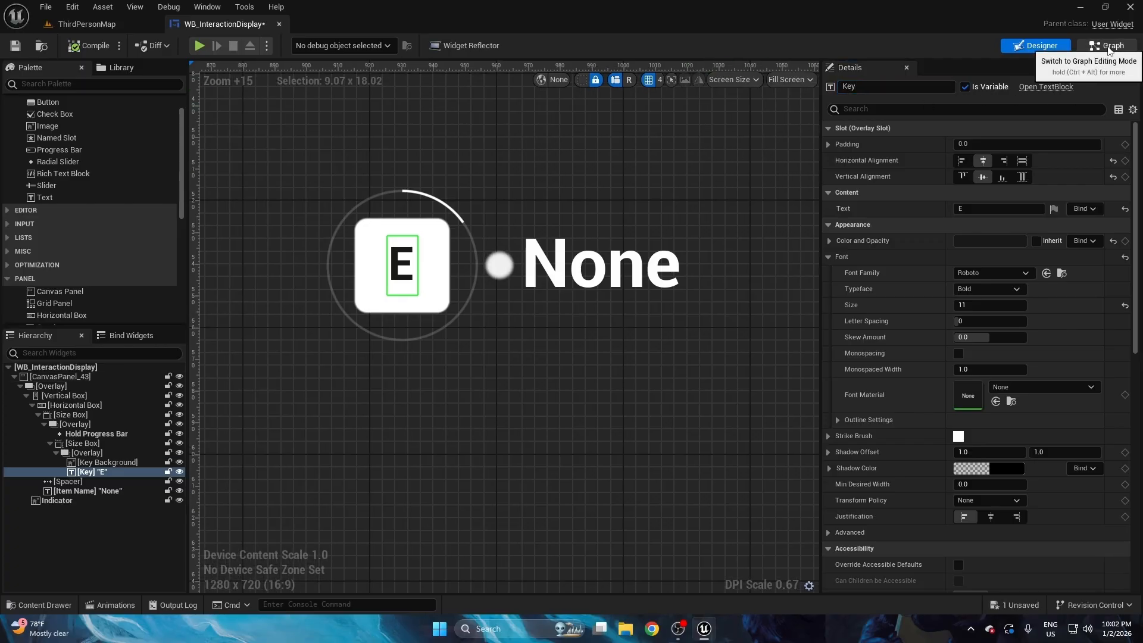
- In the Set Item Name function graph, add an ItemName widget reference feeding a SetText (Text) node
click(1108, 48)
right_drag(637, 228, 509, 213)
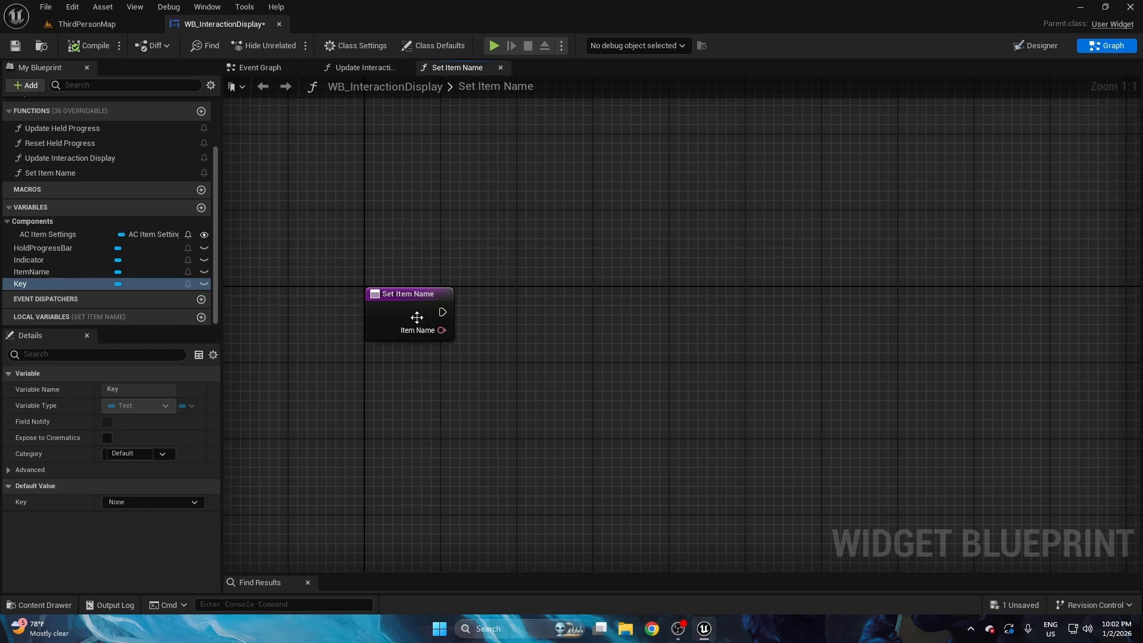
click(448, 315)
click(334, 257)
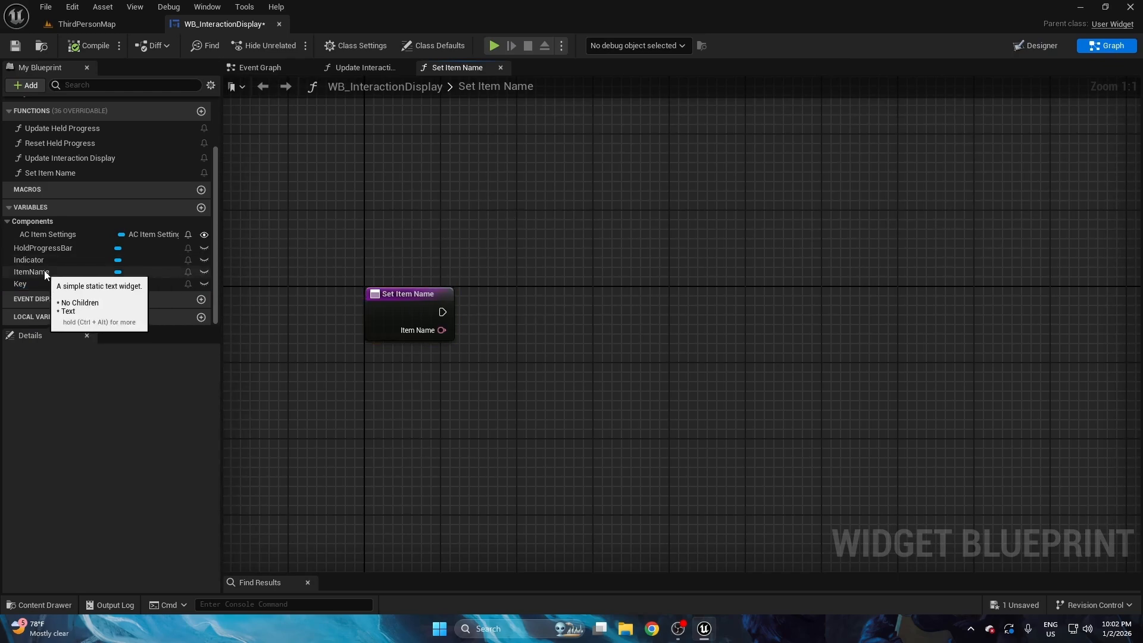
drag(493, 214, 386, 371)
click(334, 342)
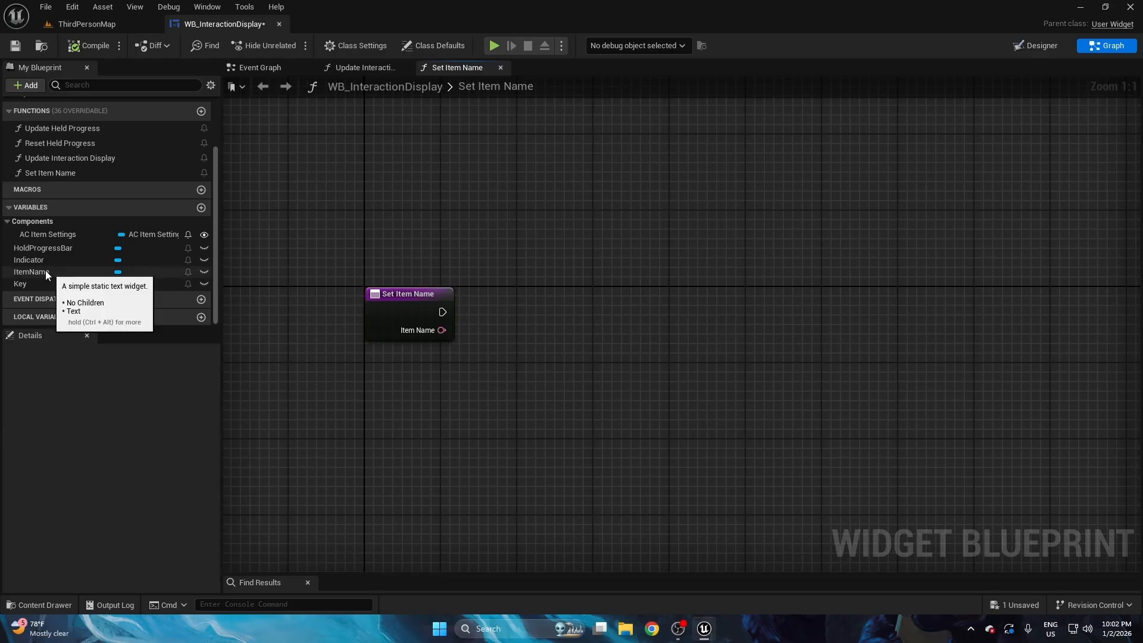
ctrl+drag(46, 272, 669, 295)
text(set text)
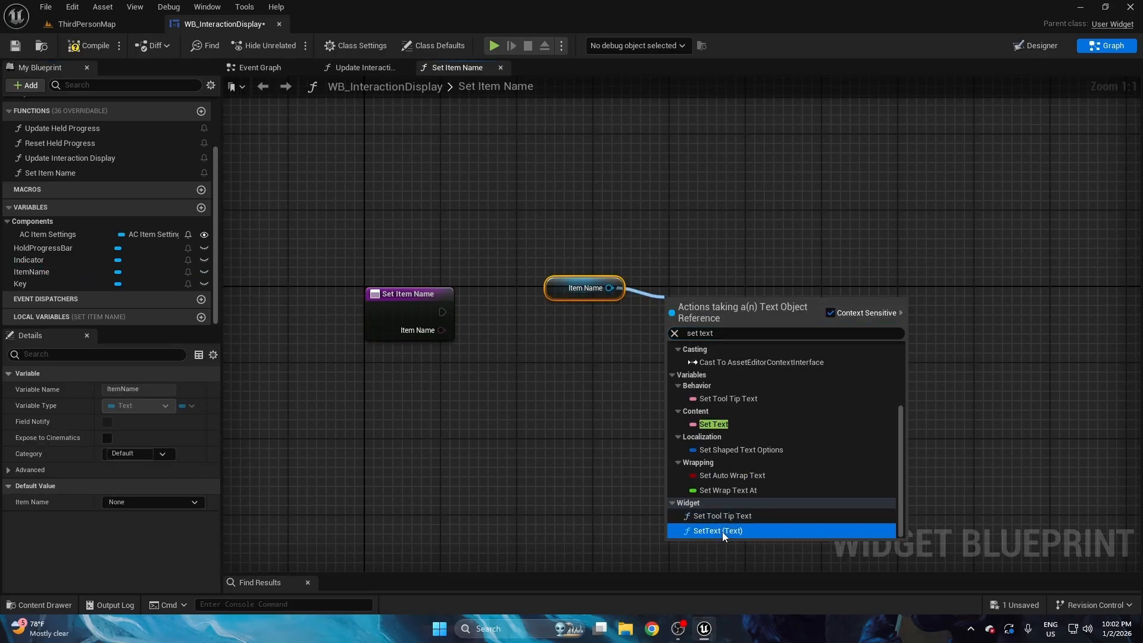
click(723, 530)
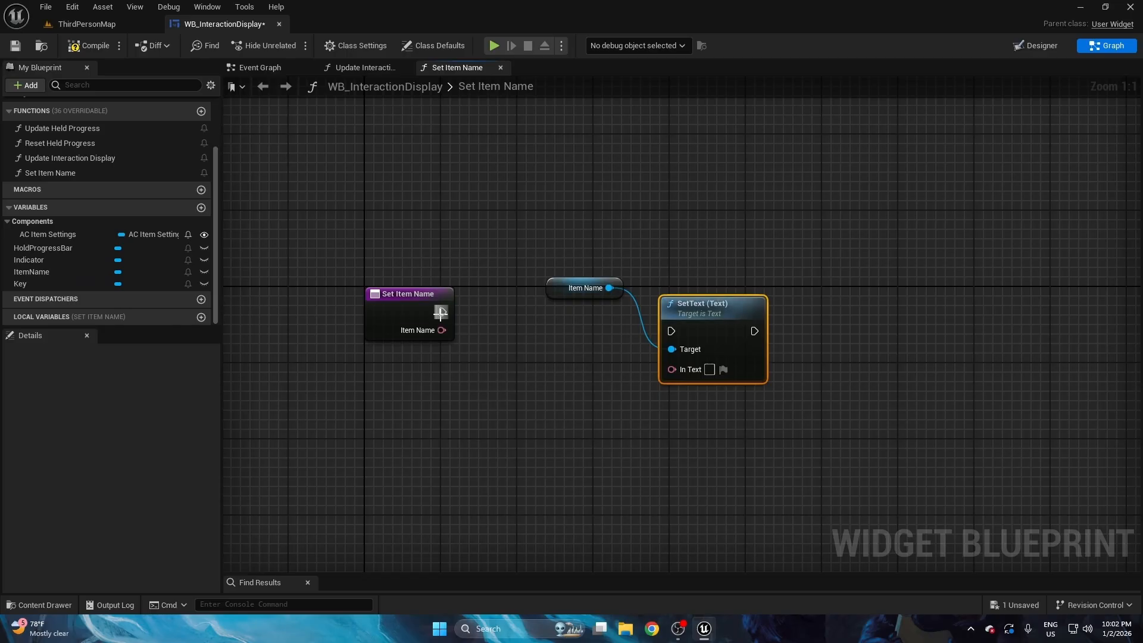
- Connect the Set Item Name entry's execution to SetText and line up the Item Name reference with the node's Target
drag(442, 312, 745, 302)
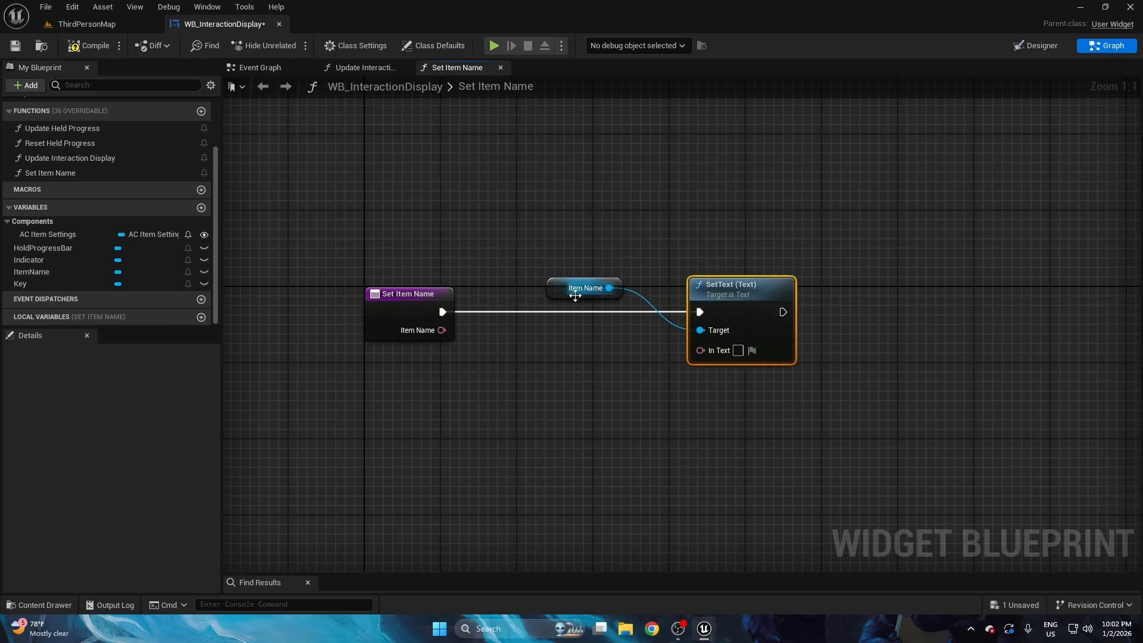
drag(563, 291, 609, 333)
key(q)
drag(578, 403, 767, 297)
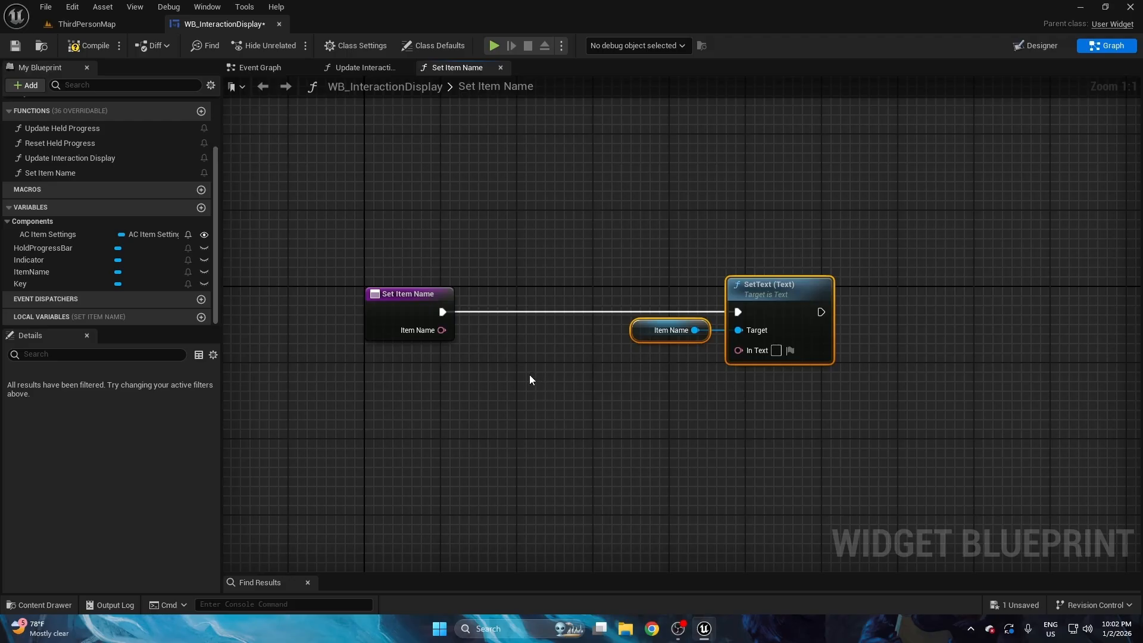
- Convert the Item Name input with a Text to Upper node and feed its result into SetText's In Text
drag(441, 330, 464, 377)
text(t)
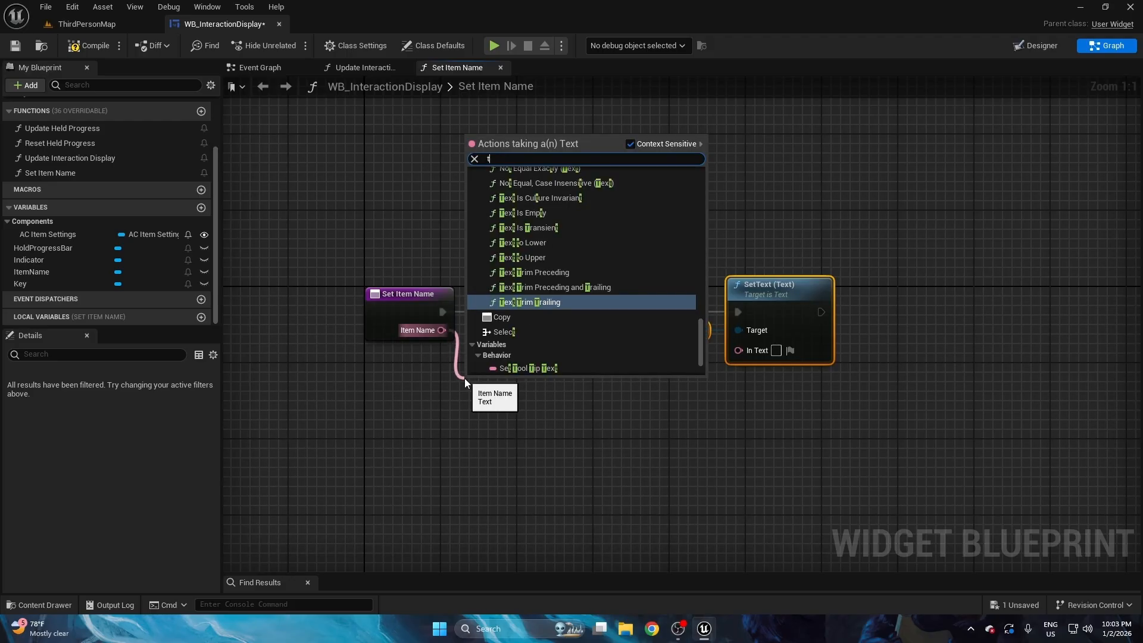
text(o up)
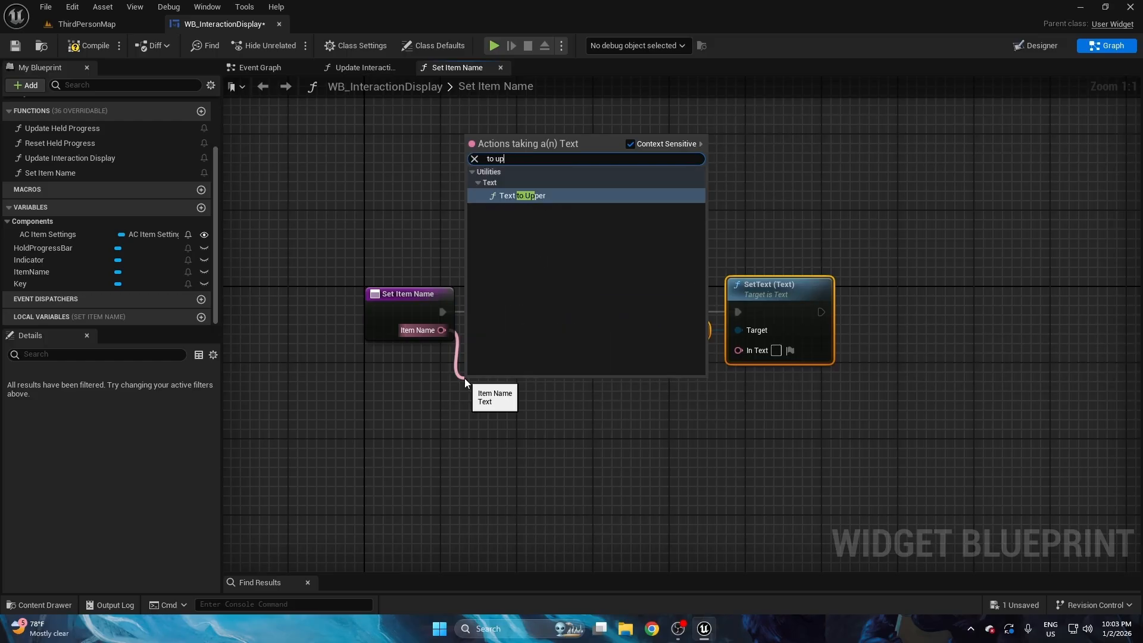
key(Return)
drag(569, 397, 739, 350)
drag(558, 393, 566, 345)
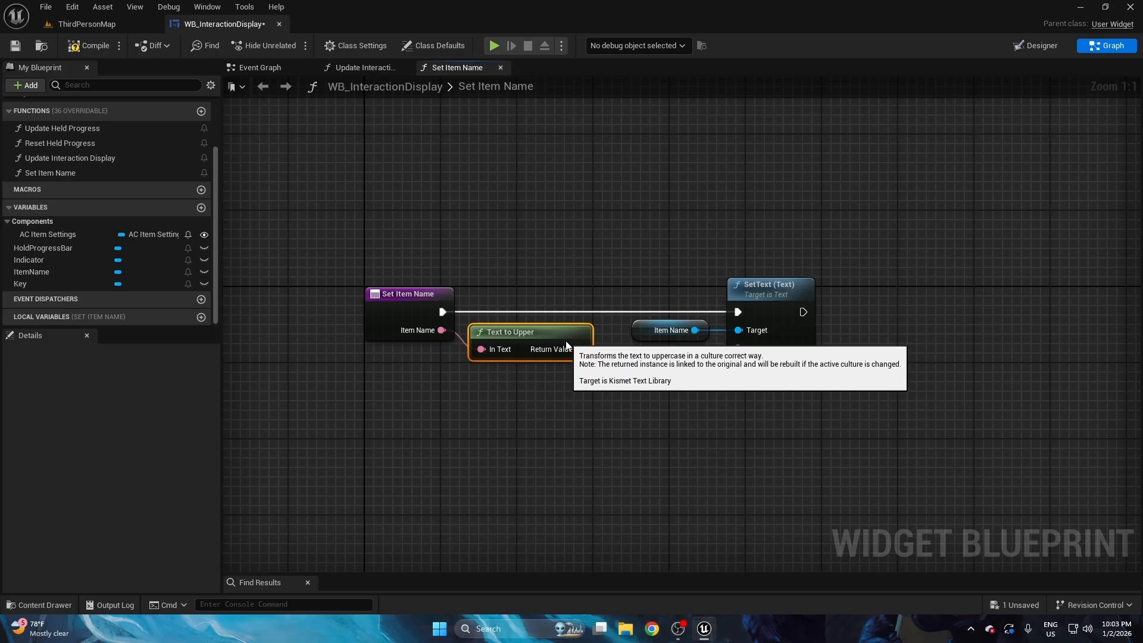
- Straighten the Set Item Name connections and move the Item Name reference and SetText nodes closer to Text to Upper
click(396, 402)
key(ctrl+a)
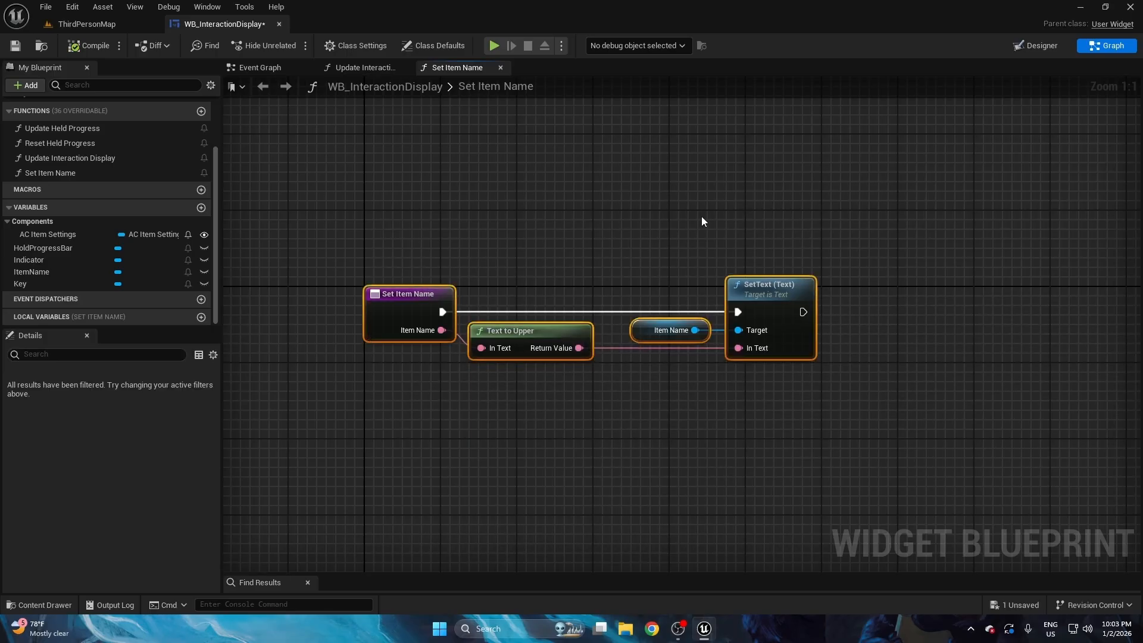
drag(697, 226, 739, 325)
drag(769, 284, 750, 283)
right_drag(811, 222, 687, 218)
- Add a Return Node after SetText in the Set Item Name function and close its graph
drag(658, 307, 734, 300)
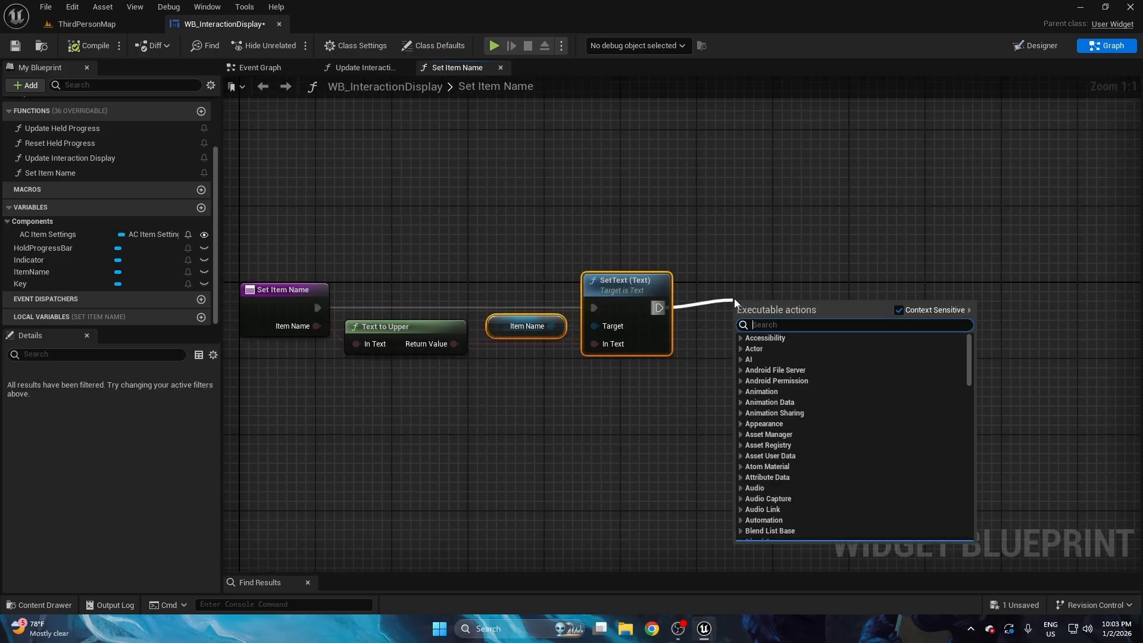
text(return)
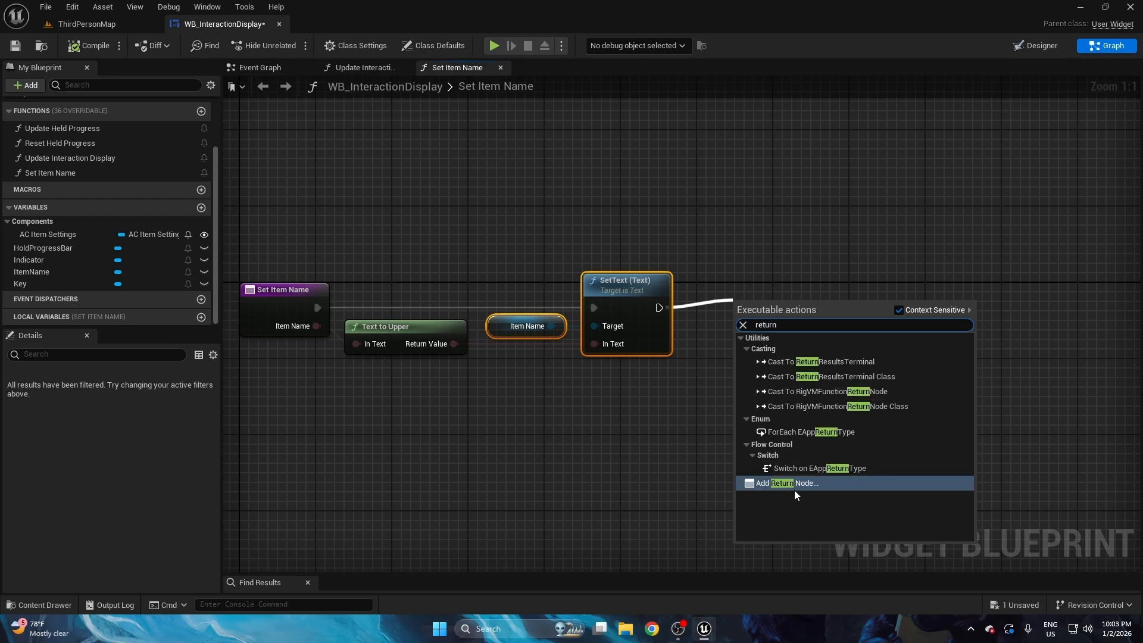
click(794, 485)
right_drag(756, 302, 957, 273)
click(500, 68)
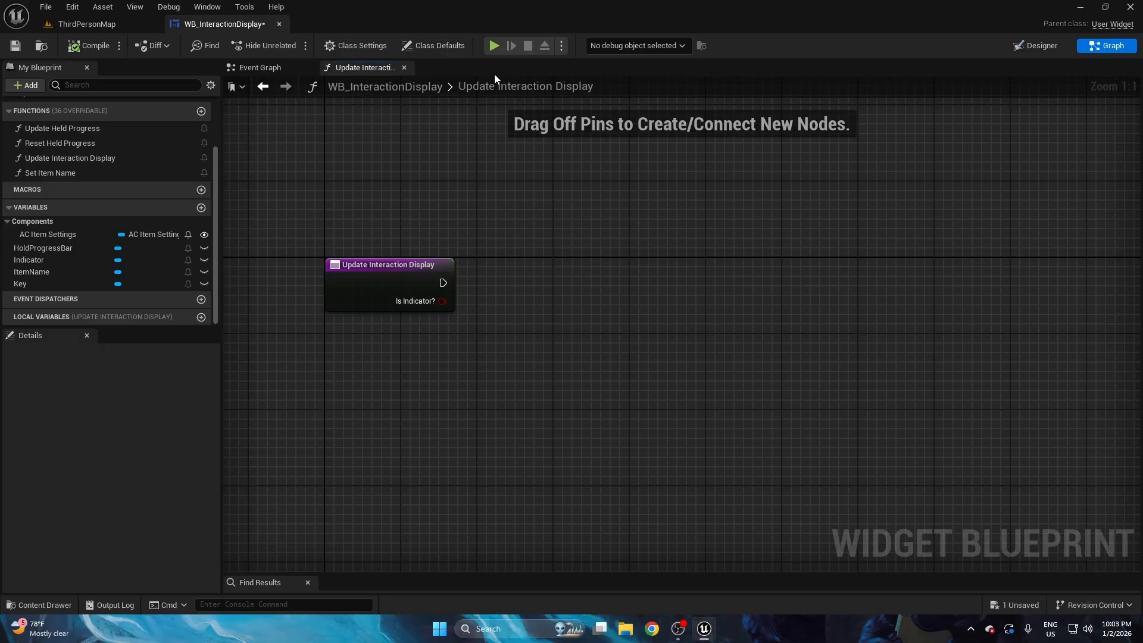
- Open the Update Held Progress function's graph and move its Return Node above the entry node
scroll(91, 180, up, 2)
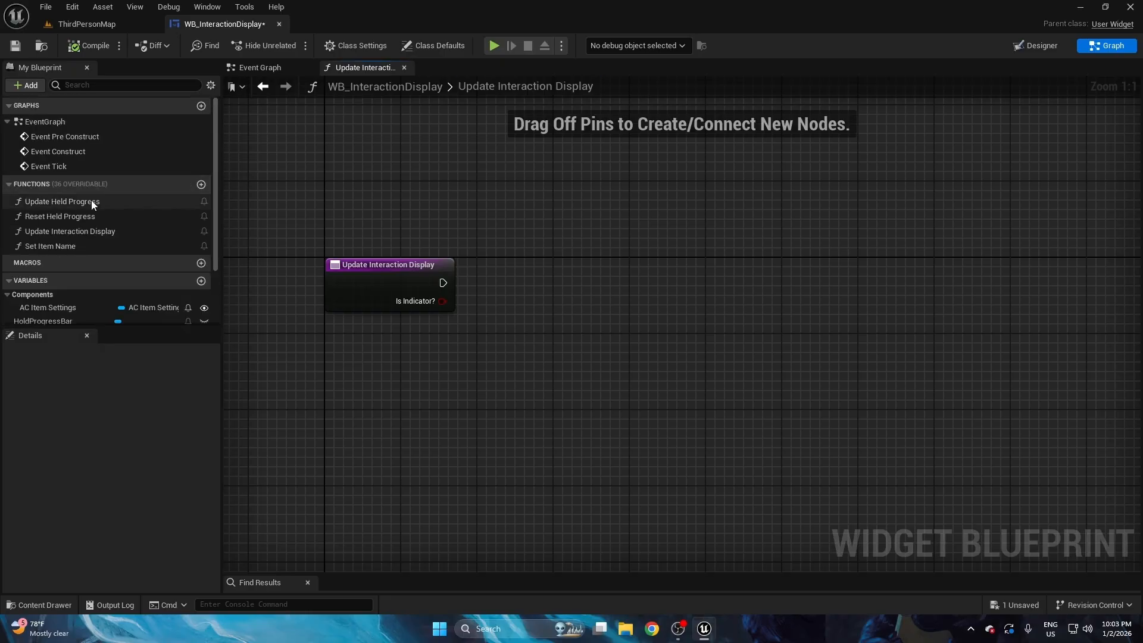
double_click(92, 201)
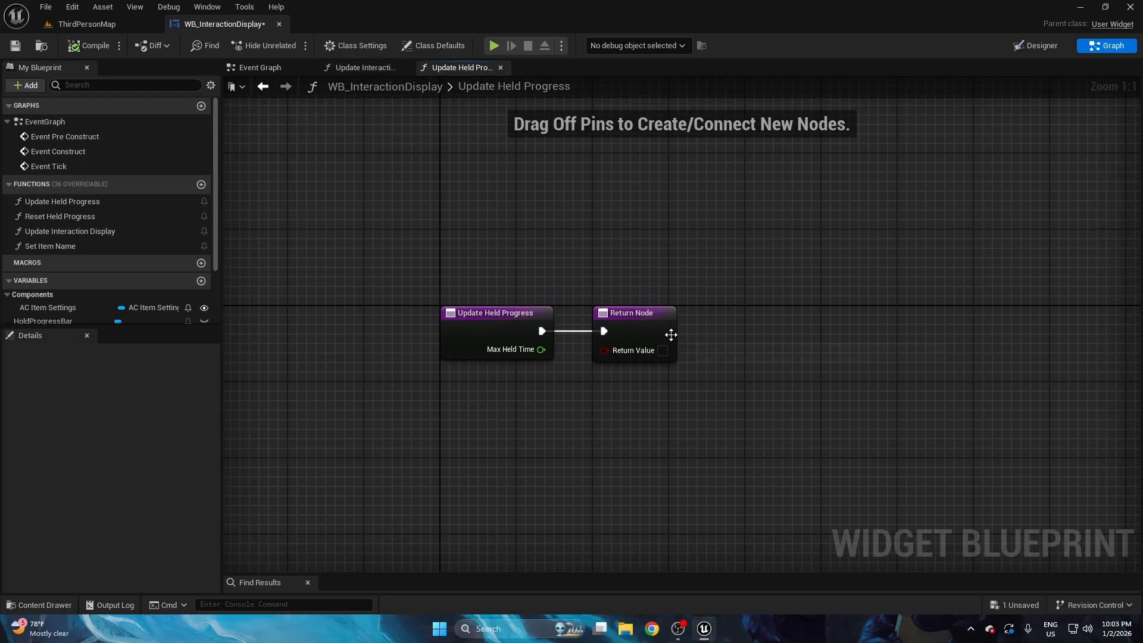
drag(668, 332, 551, 269)
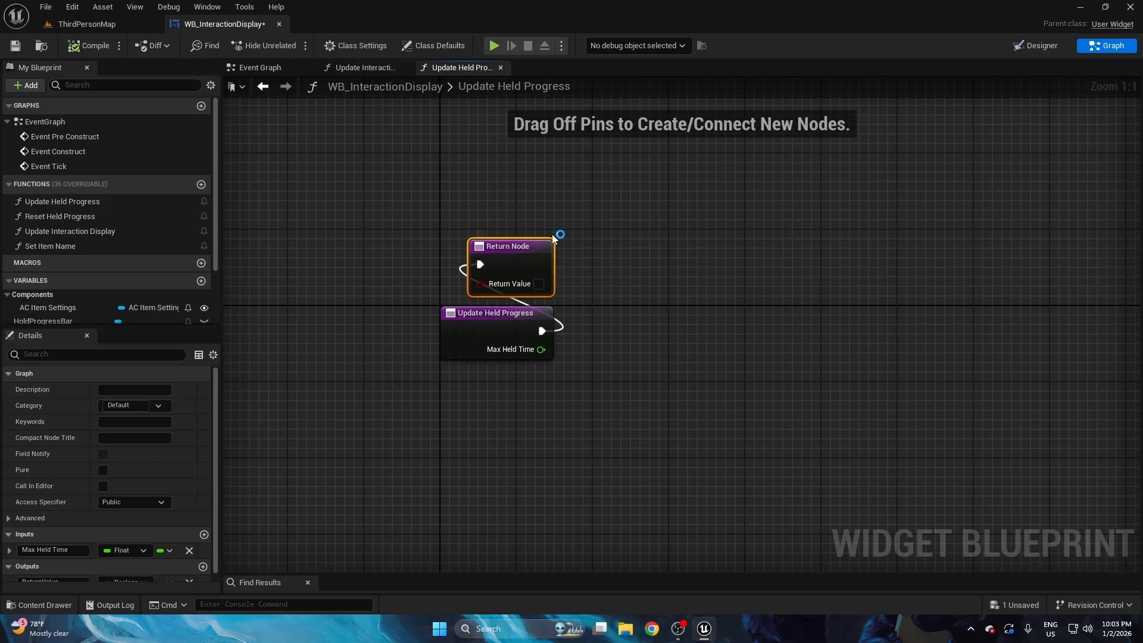
click(575, 215)
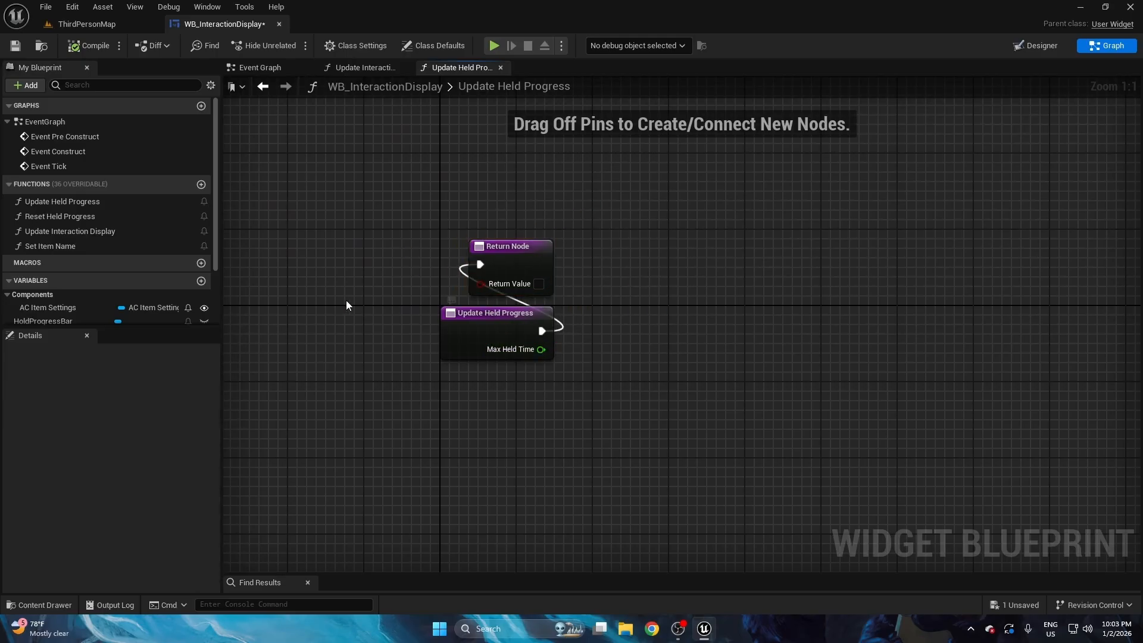
- Create a variable named Current Held Time and set its type to Float
click(201, 280)
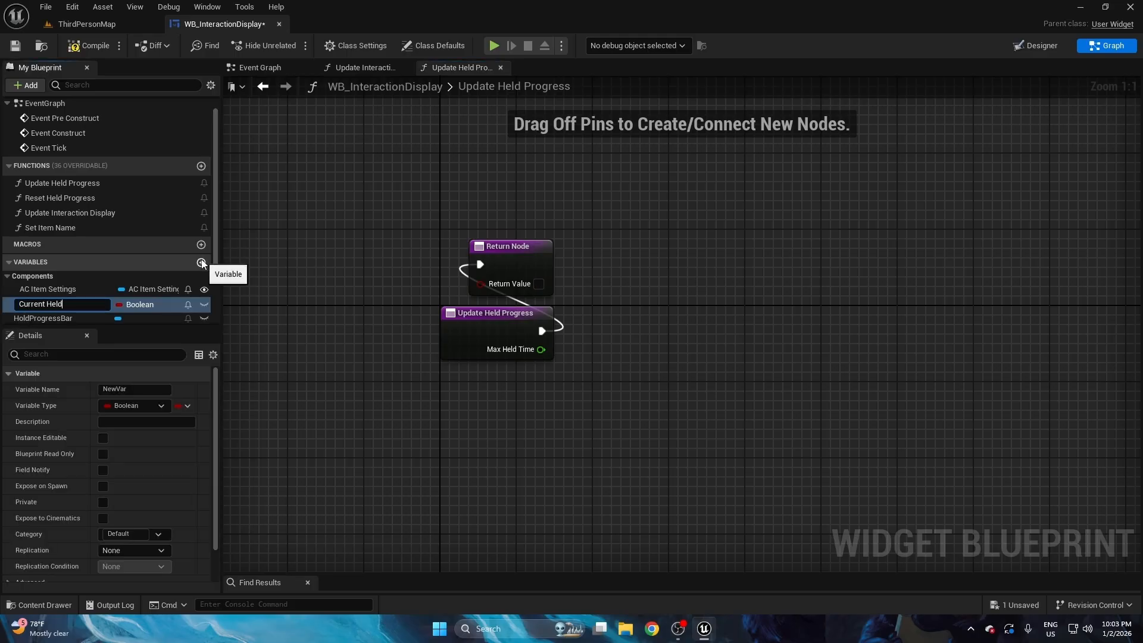
text(Current Held Time)
key(Return)
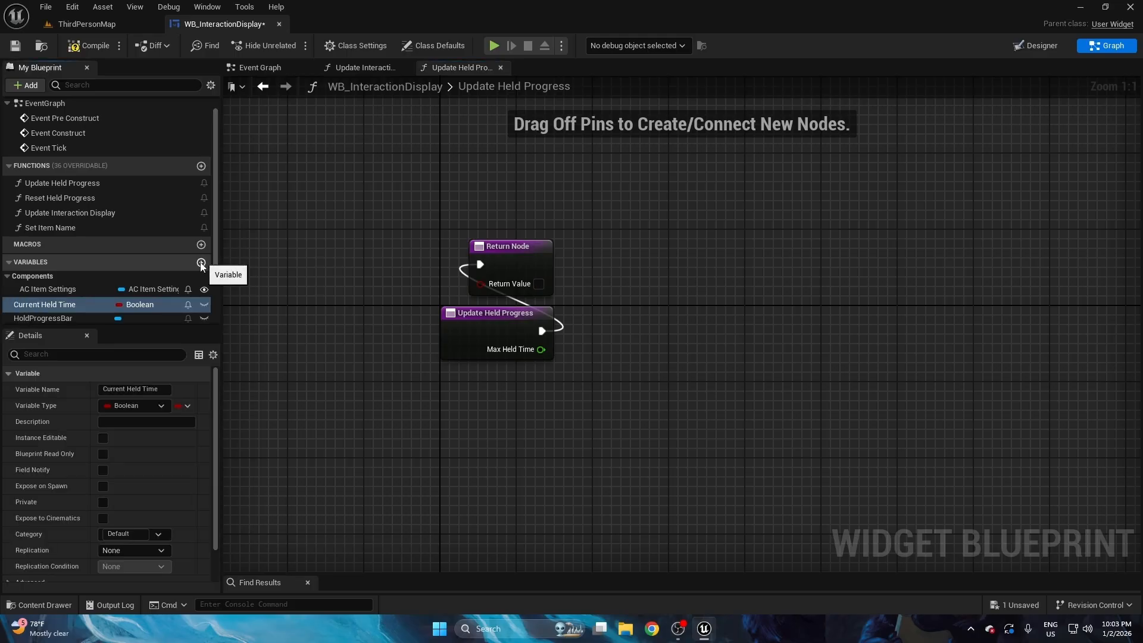
click(136, 304)
click(143, 382)
- Place a Current Held Time getter below the function entry and add Get World Delta Seconds to it with an Add node
right_drag(554, 135, 515, 135)
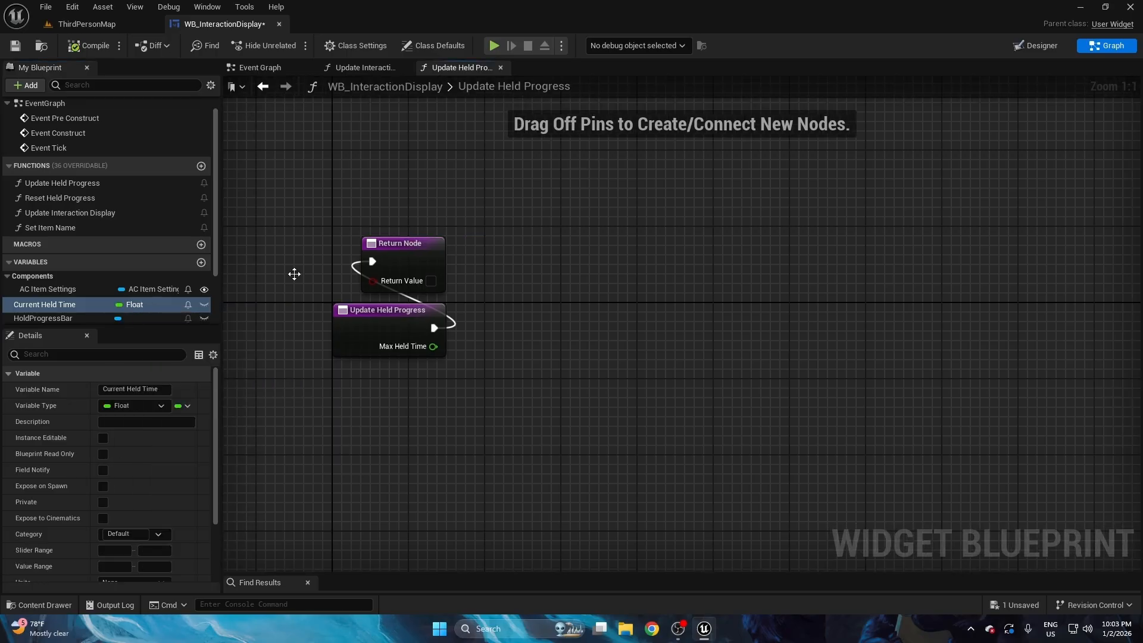
ctrl+drag(55, 305, 340, 391)
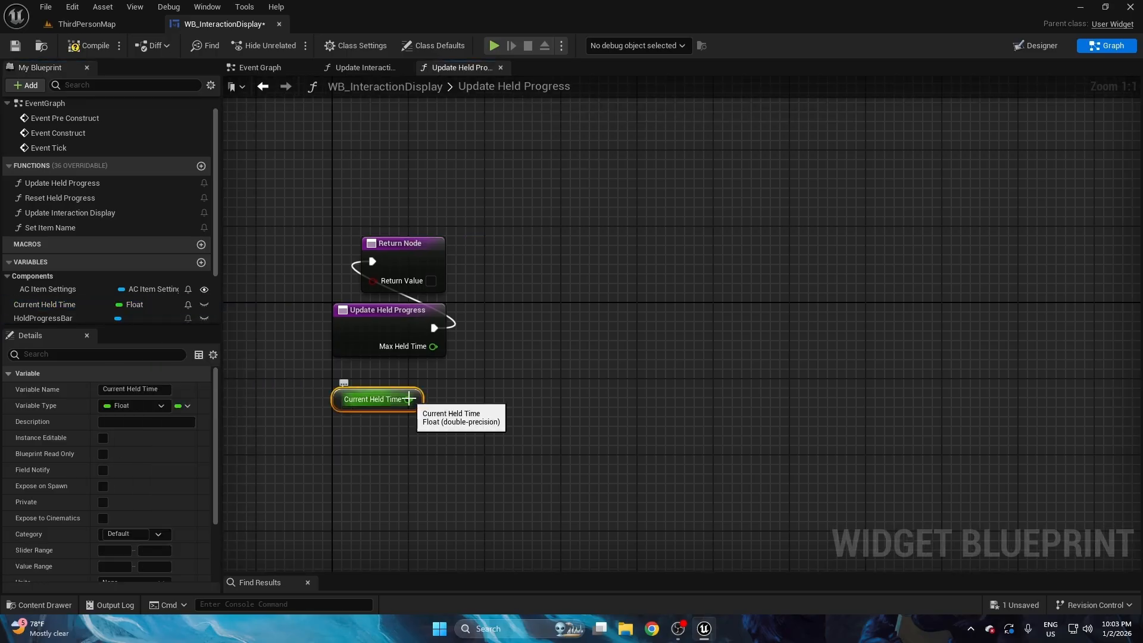
drag(408, 399, 435, 387)
text(+)
key(Return)
drag(506, 380, 426, 429)
click(450, 417)
text(w)
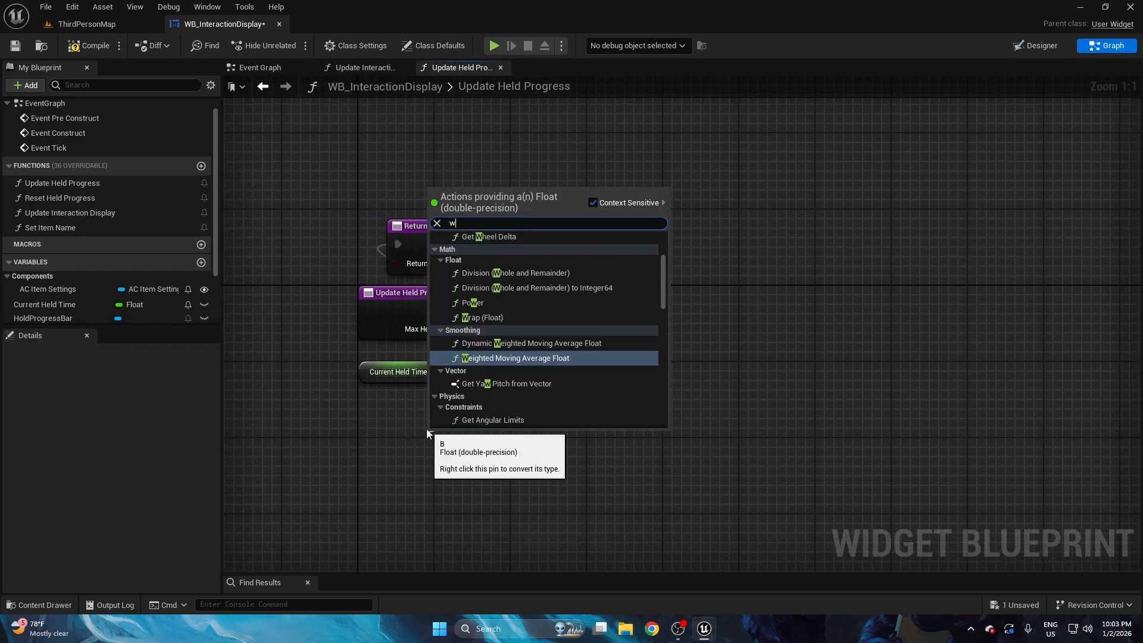
text(orlddelta)
key(Return)
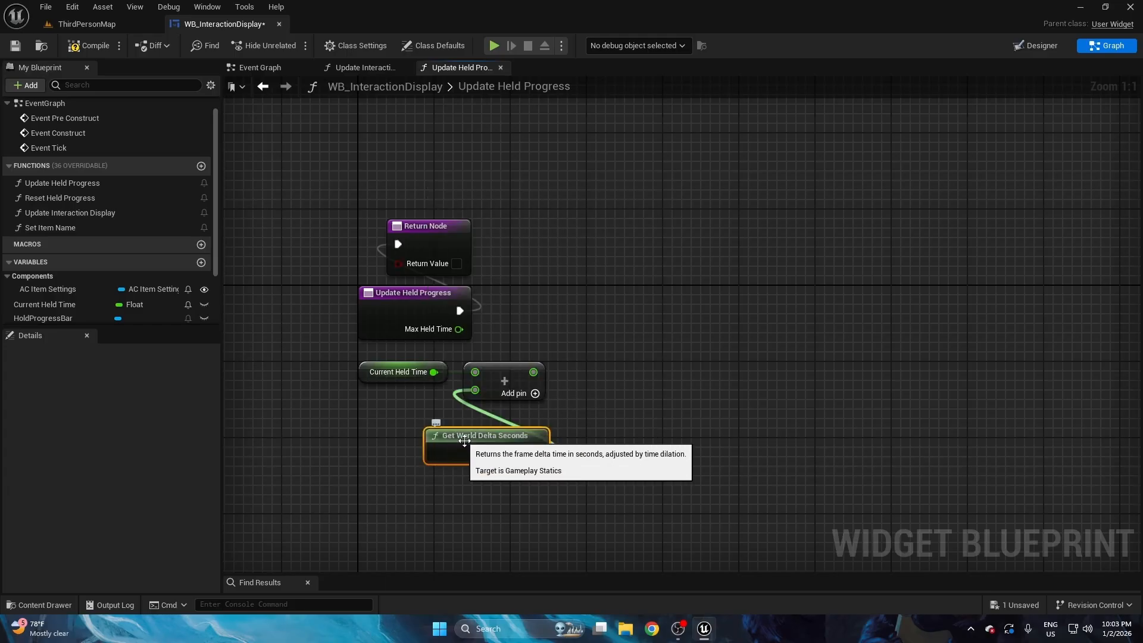
- Arrange the addition nodes, with Get World Delta Seconds directly under Current Held Time and the Add node clear of both
drag(457, 435, 395, 401)
drag(312, 352, 505, 376)
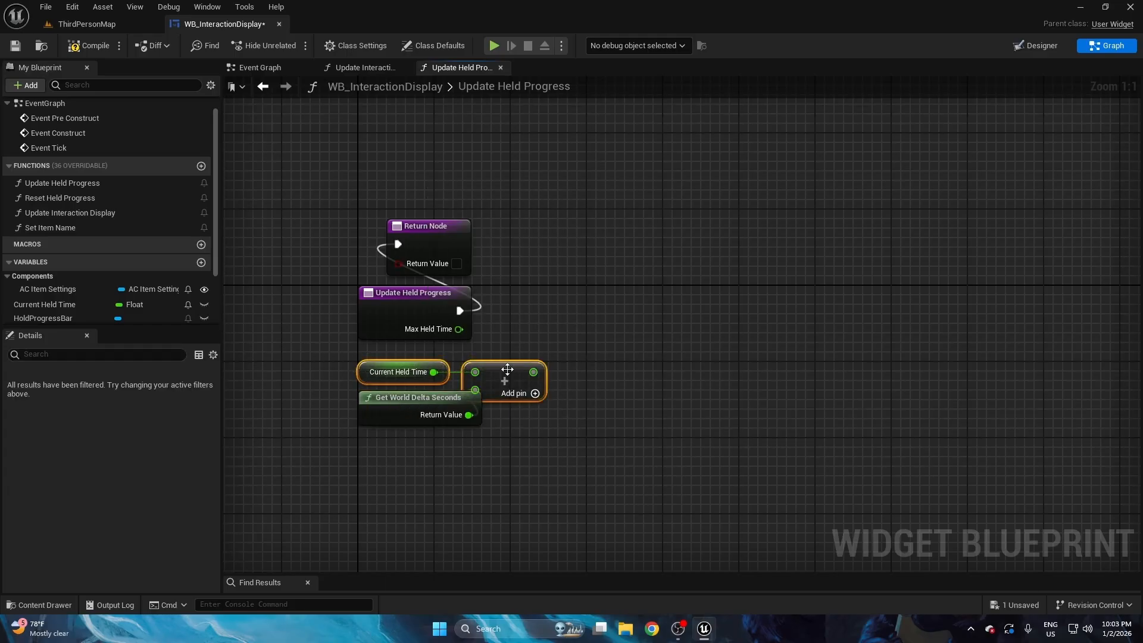
click(509, 382)
key(Right)
key(Right)
key(Right)
key(Right)
click(545, 302)
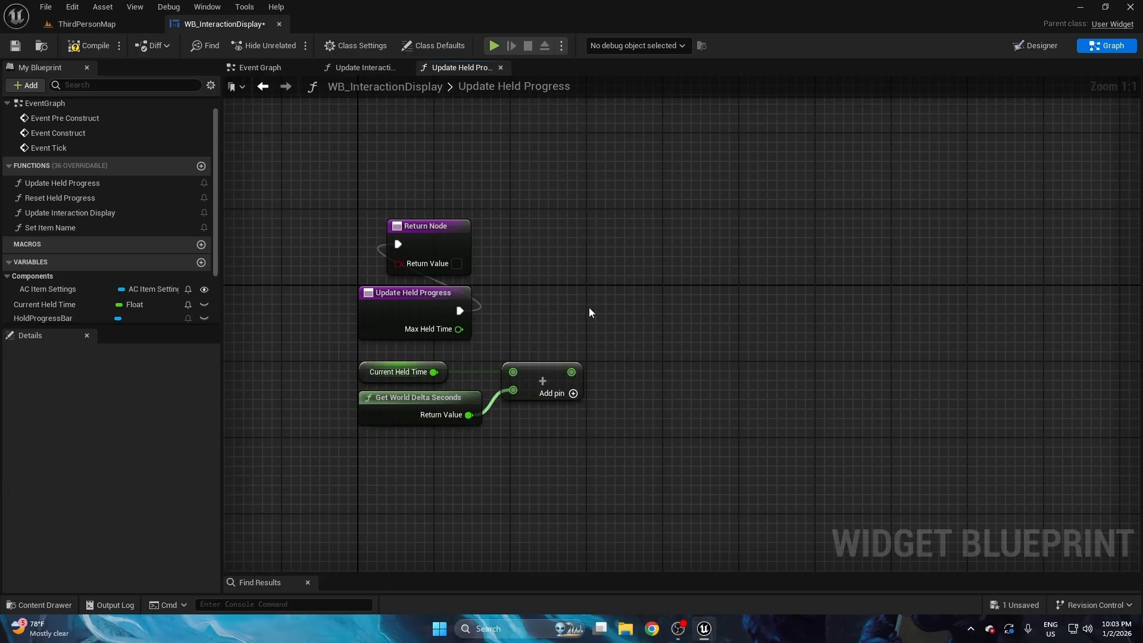
- Store the sum in a Set Current Held Time node run from the function entry, and break the Return Node's execution link
right_drag(588, 307, 540, 336)
drag(45, 304, 599, 337)
drag(524, 401, 552, 357)
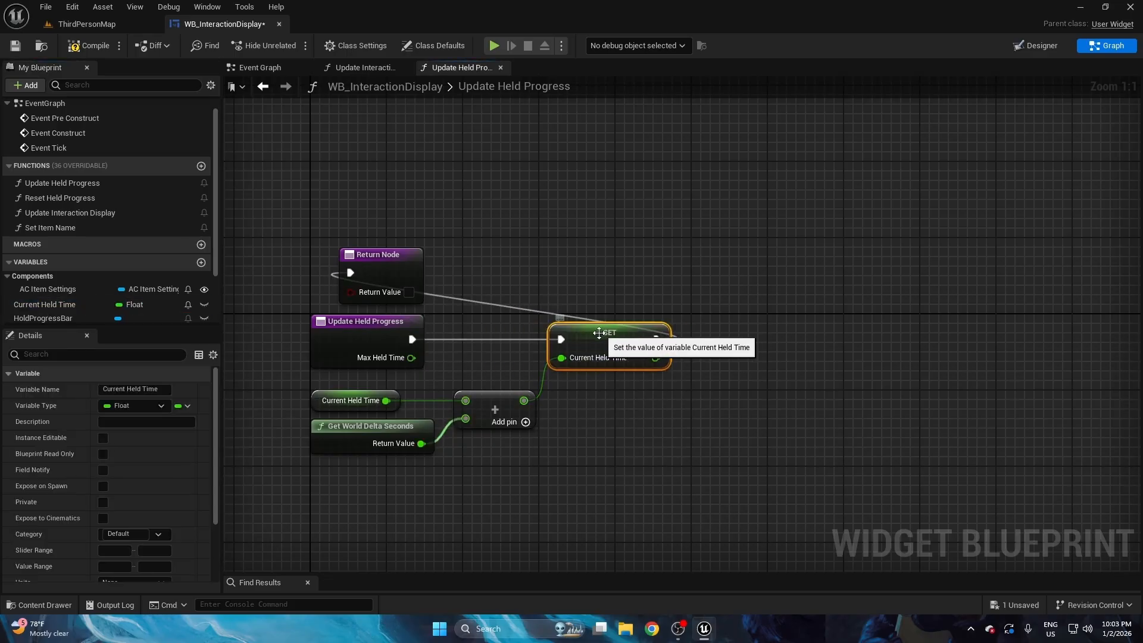
alt+click(350, 276)
right_drag(572, 272, 464, 281)
click(559, 299)
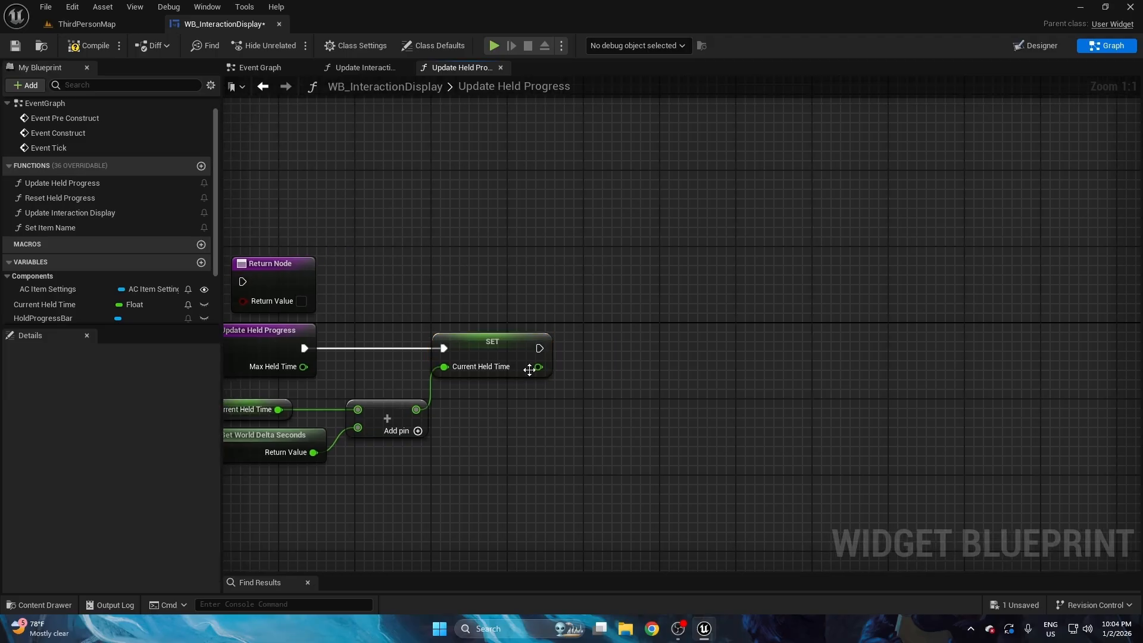
- Divide the Set node's Current Held Time output by a Max Held Time getter and tidy the two nodes beside it
drag(538, 367, 526, 434)
text(/)
key(Return)
text(max)
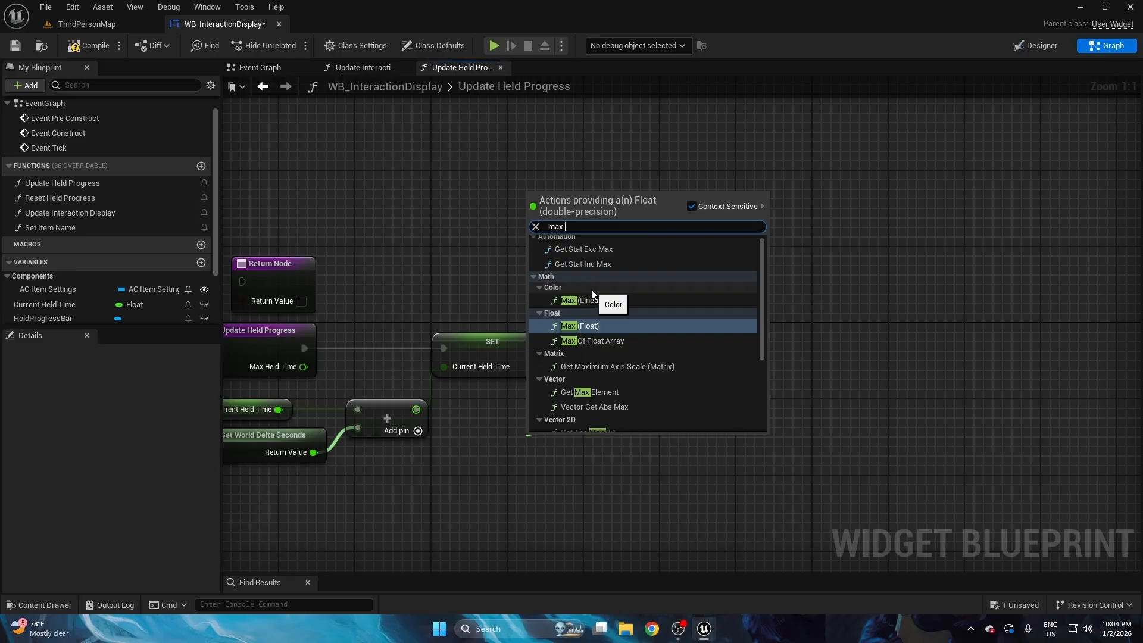
text(he)
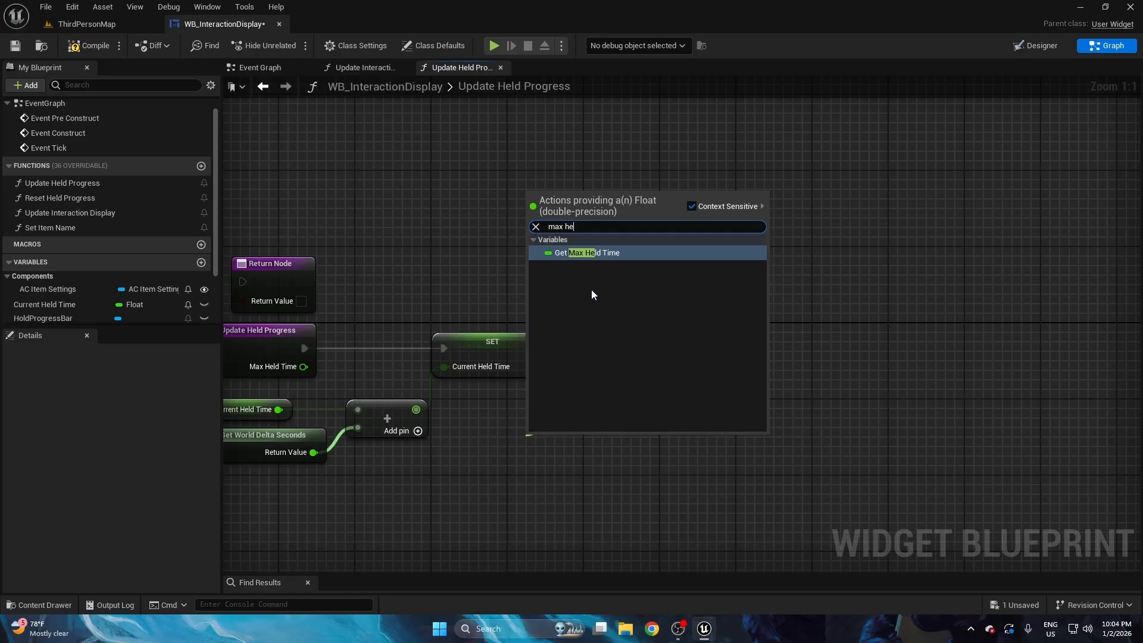
key(Return)
drag(551, 450, 617, 383)
click(625, 321)
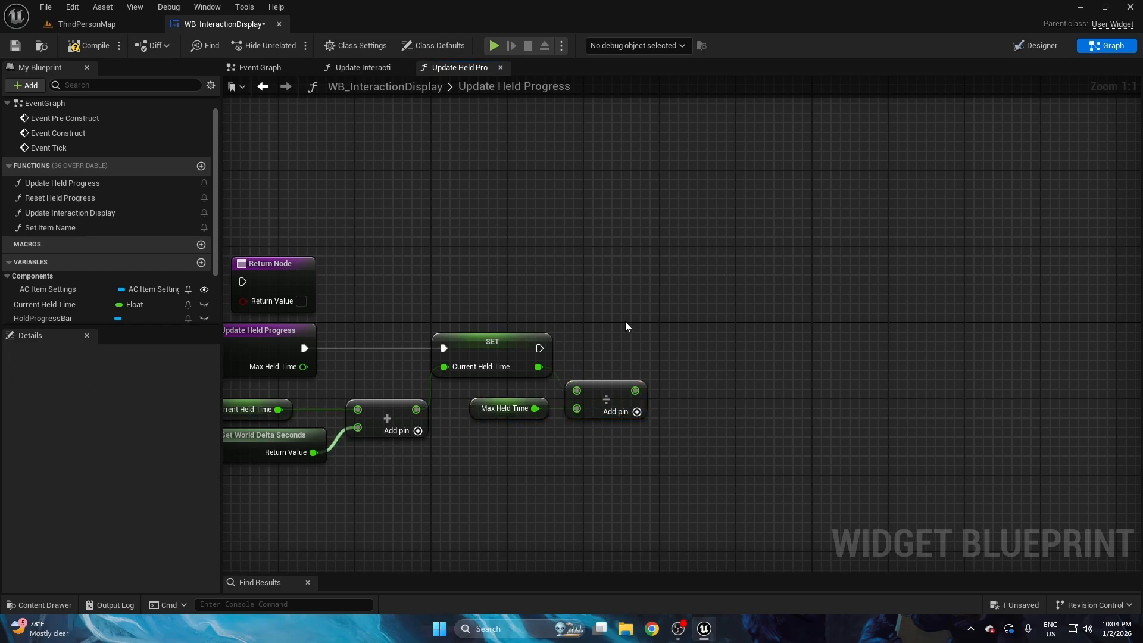
- Feed the division result into a Clamp (Float) node, straighten the connection and compile the blueprint
right_drag(637, 309, 520, 313)
drag(518, 397, 564, 395)
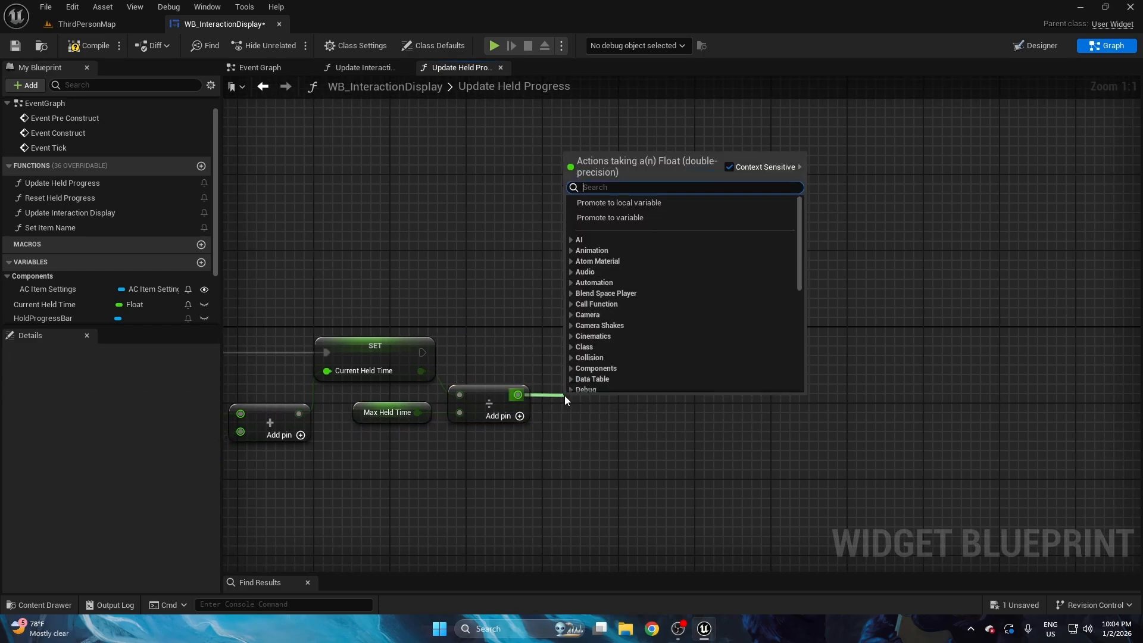
text(clamp)
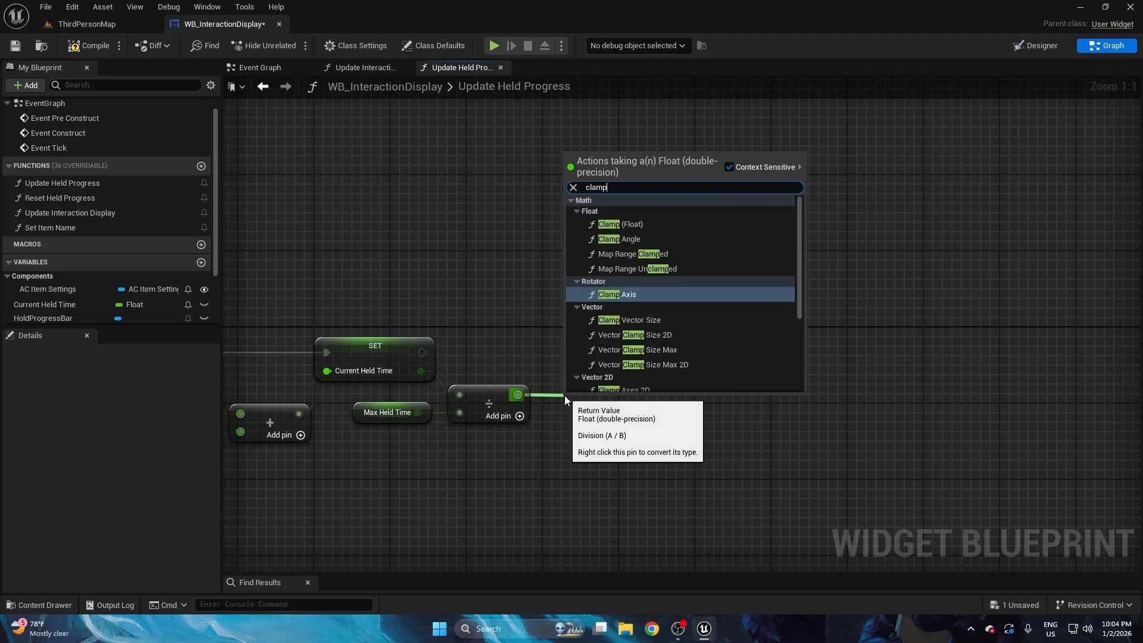
click(620, 223)
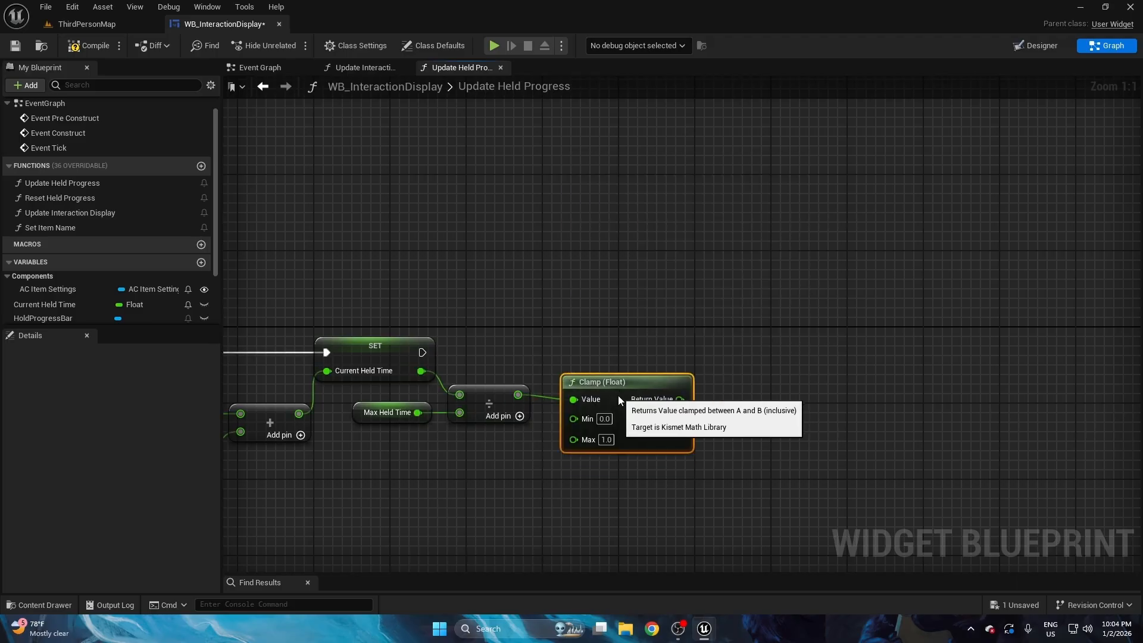
drag(618, 396, 609, 397)
drag(405, 456, 597, 405)
key(q)
click(663, 334)
key(F7)
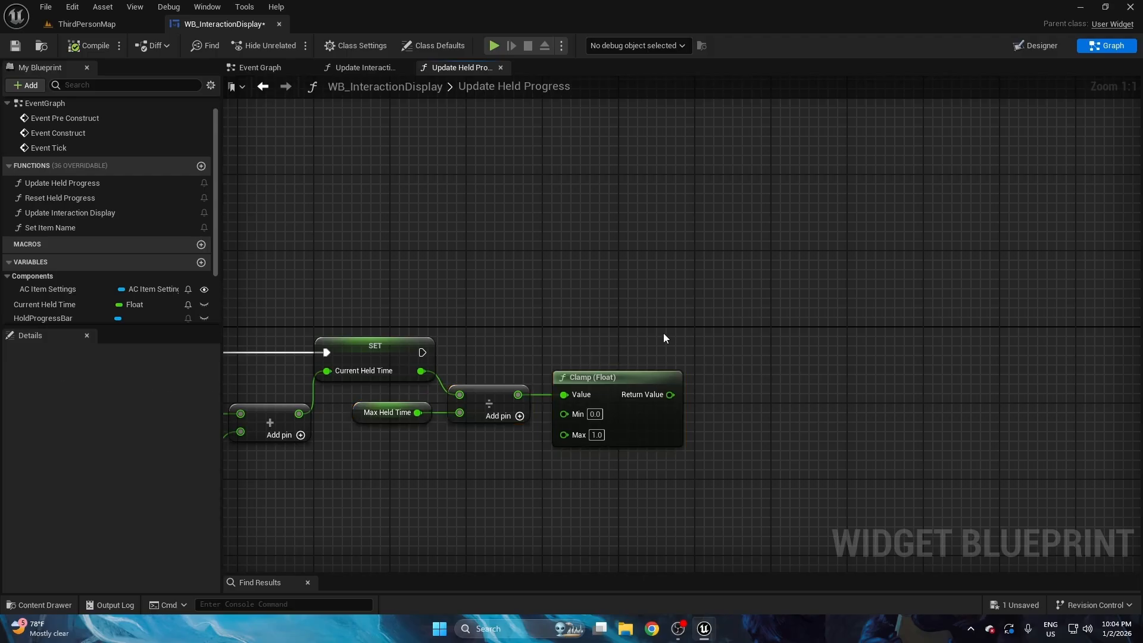
- Add a Set Value node targeting Hold Progress Bar, run it after the Current Held Time setter and feed it the clamped value
right_drag(707, 324, 598, 297)
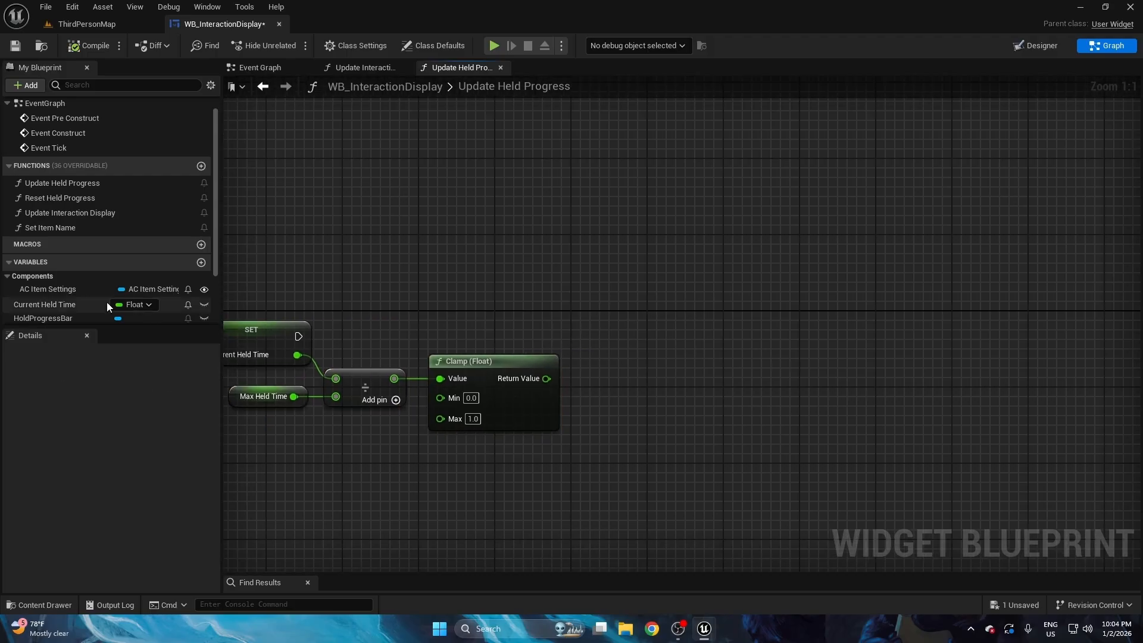
scroll(59, 293, down, 2)
drag(38, 280, 587, 296)
drag(668, 303, 710, 307)
text(set)
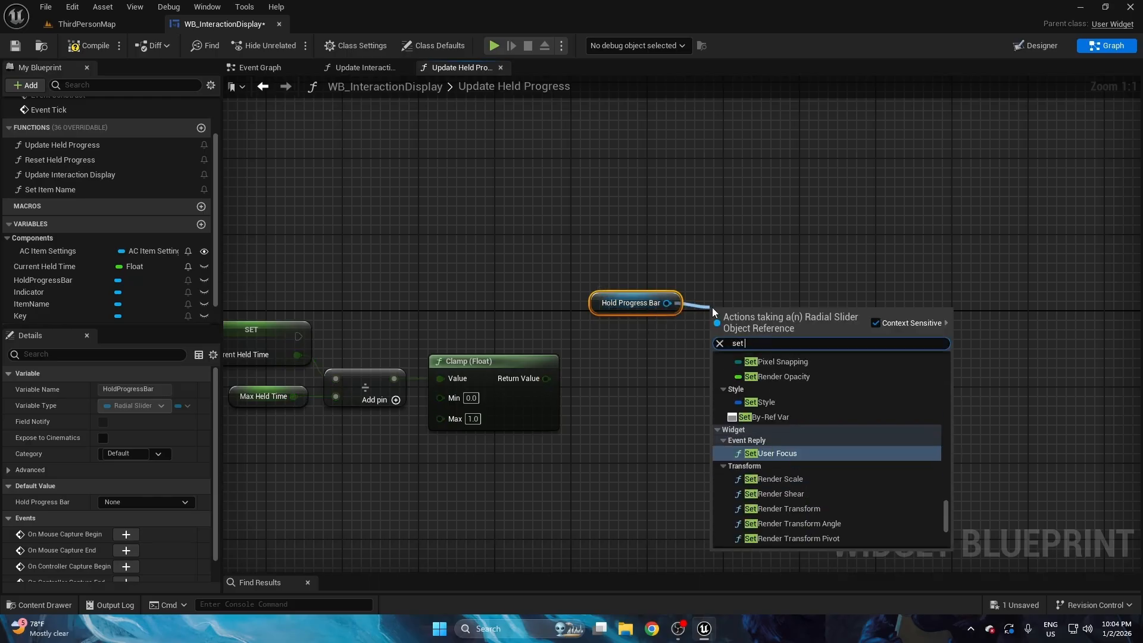
text( val)
click(758, 368)
drag(298, 336, 640, 334)
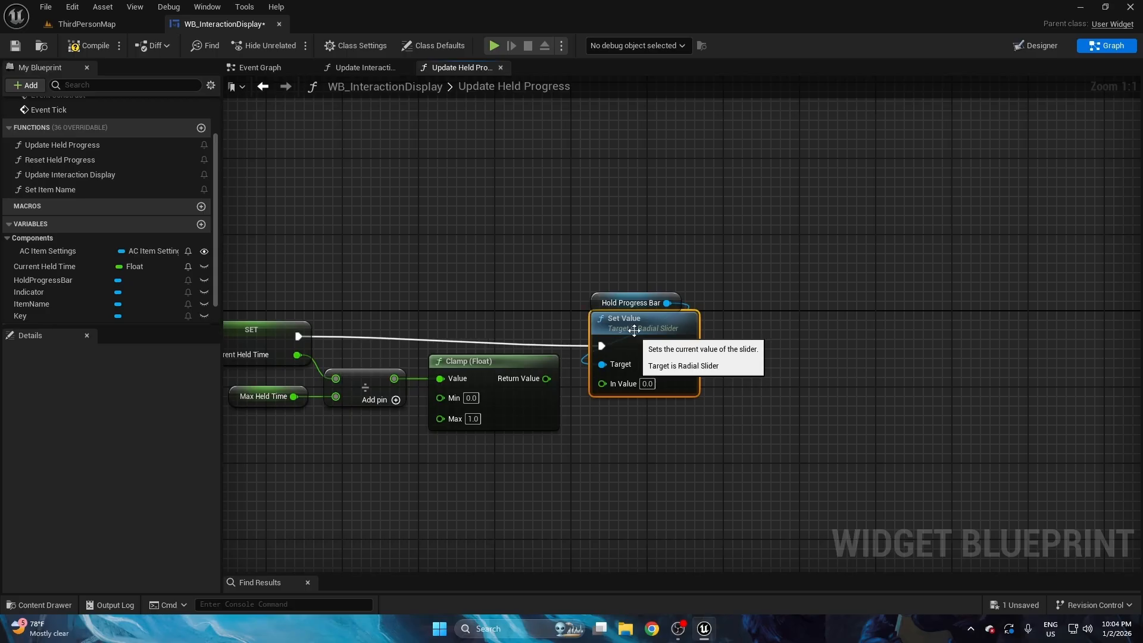
drag(621, 265, 641, 329)
drag(640, 329, 640, 319)
drag(546, 379, 608, 374)
- Compare the clamped value with a Greater Equal node against 1.0 and place it under Set Value
right_drag(627, 420, 598, 393)
drag(495, 353, 552, 380)
text(>=)
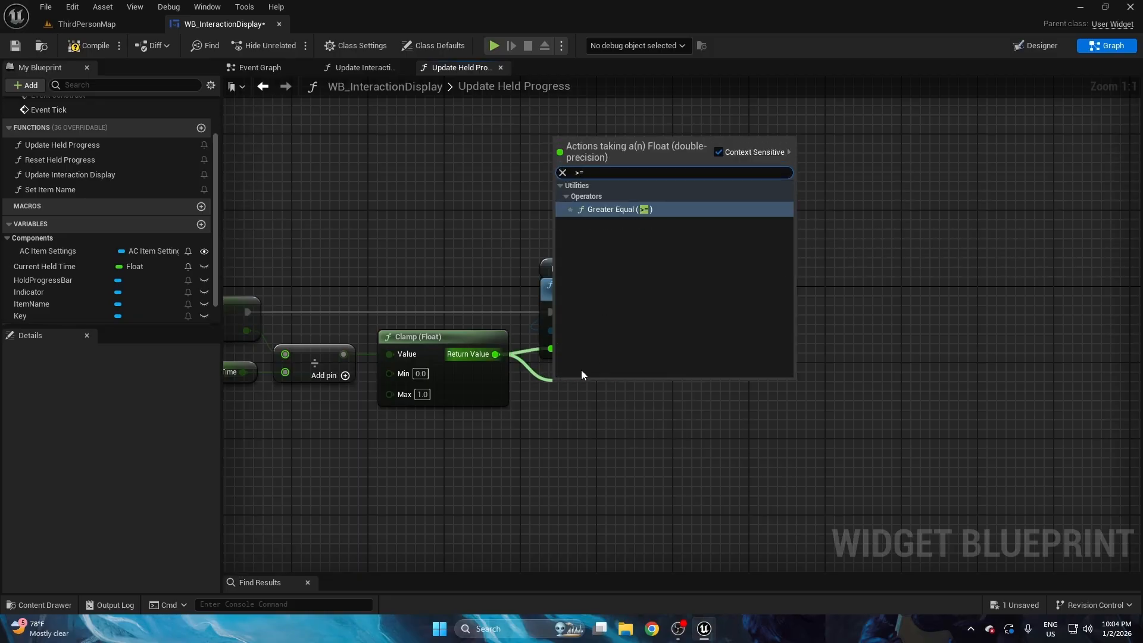
key(Return)
click(580, 402)
text(1)
key(Return)
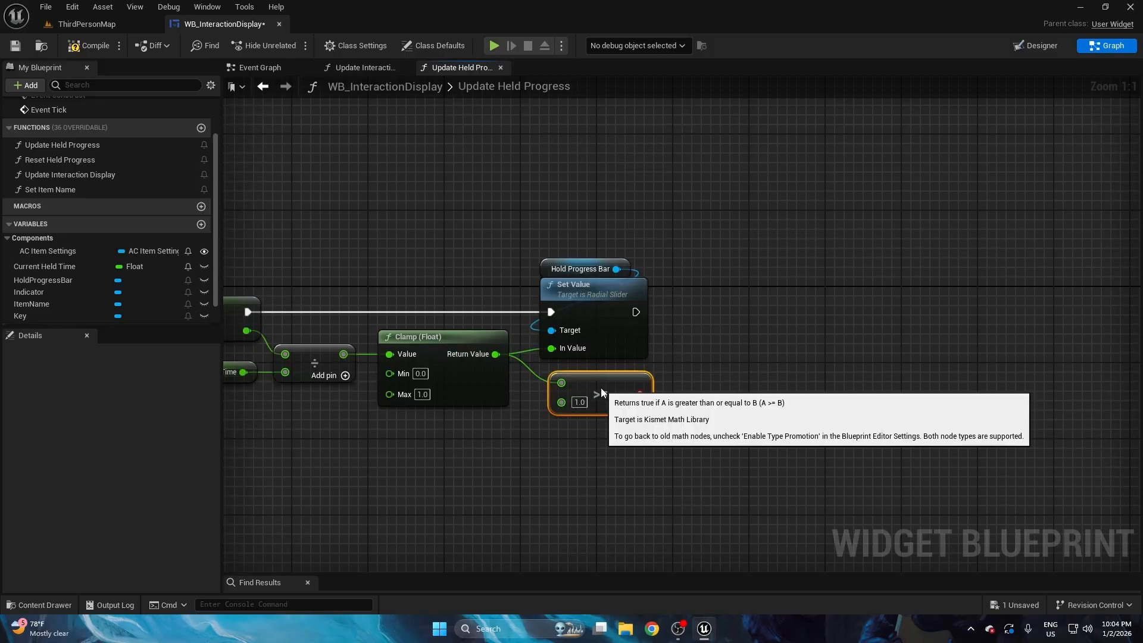
drag(602, 387, 592, 387)
click(744, 399)
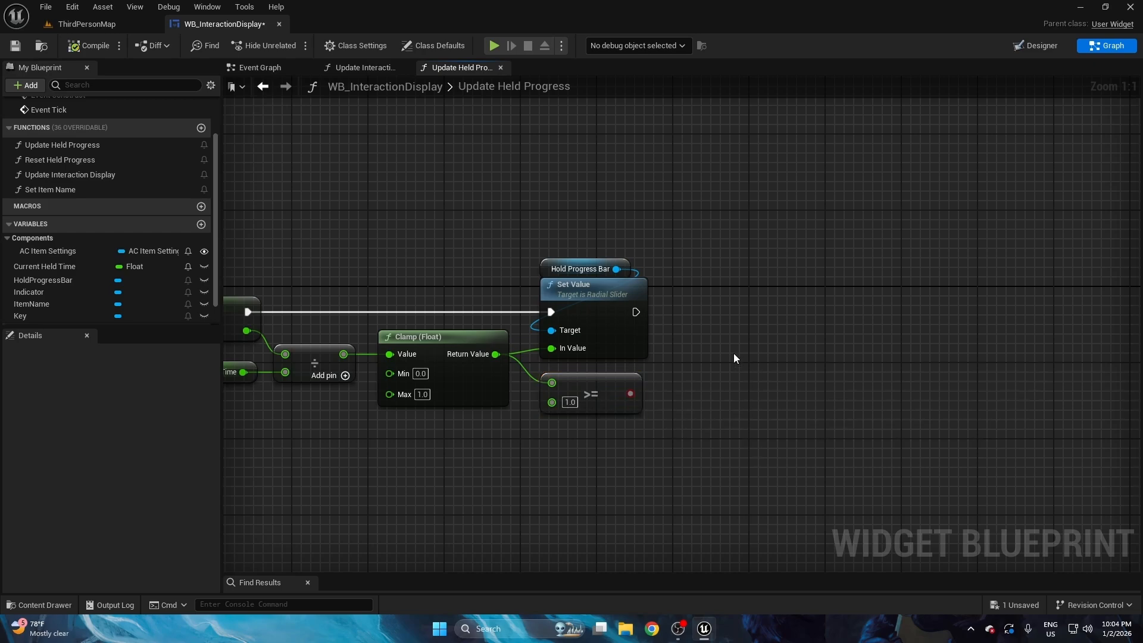
- Move the Return Node to the end of the graph and connect Set Value's execution output to it
scroll(624, 261, down, 5)
scroll(519, 270, up, 4)
right_drag(391, 250, 320, 237)
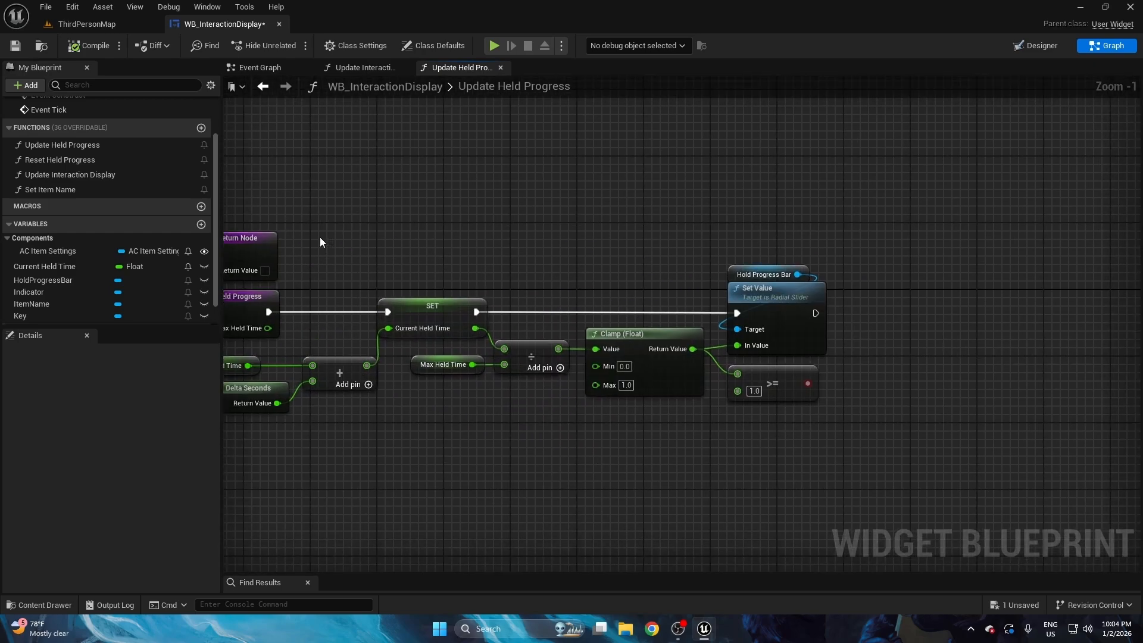
drag(251, 238, 917, 295)
scroll(916, 295, up, 1)
right_drag(917, 295, 819, 281)
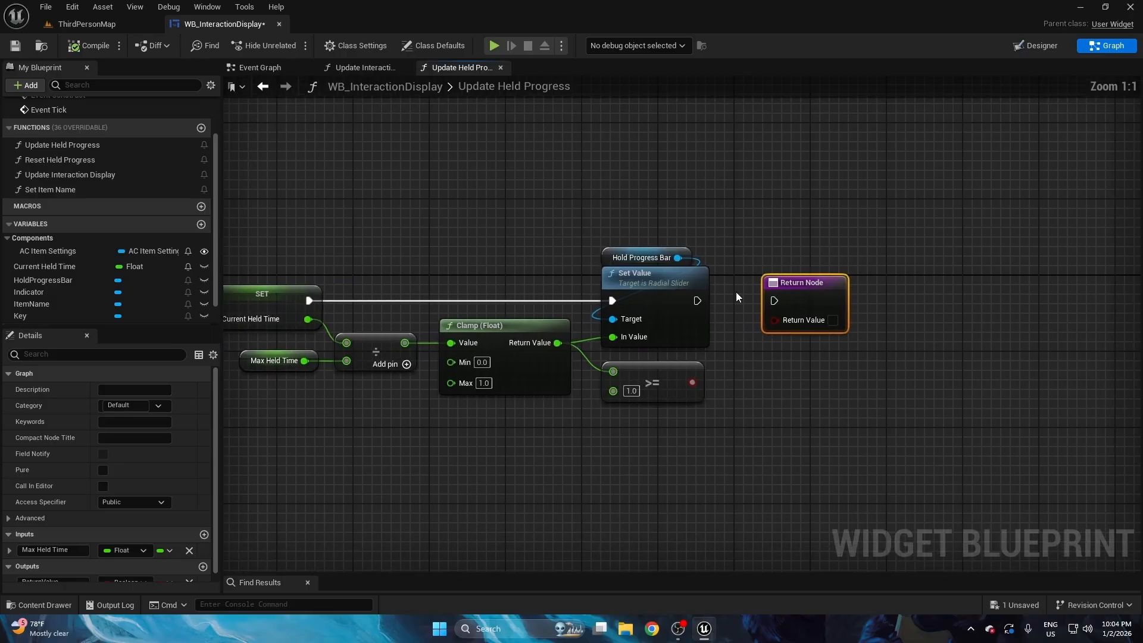
drag(700, 300, 764, 301)
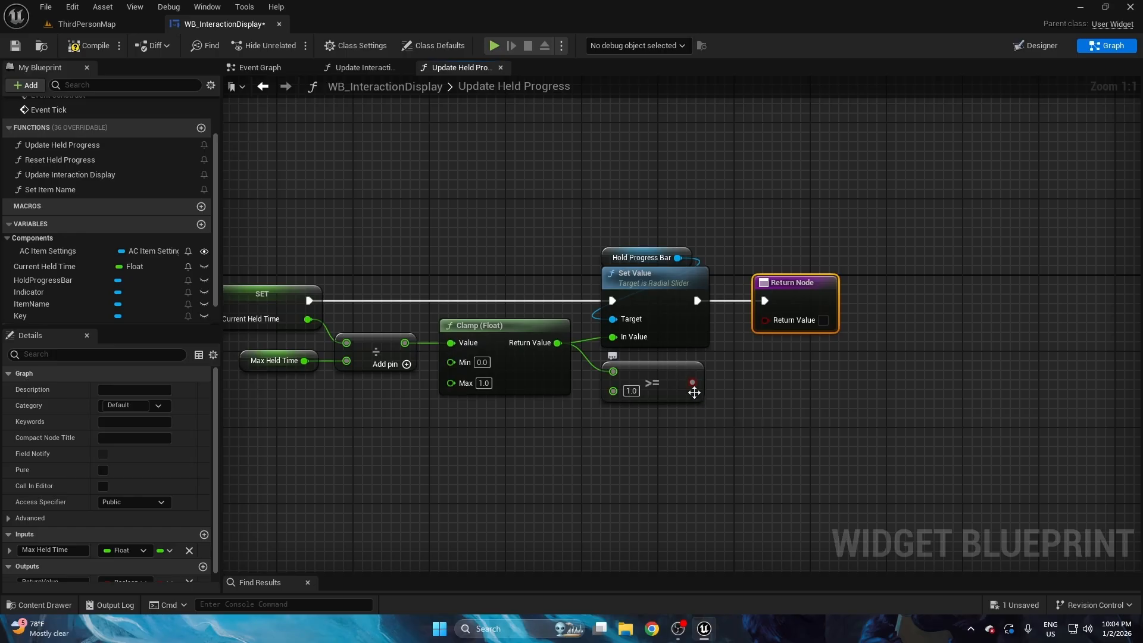
- Connect the Greater Equal result to the Return Node's Return Value, and compile and save the widget blueprint
right_drag(690, 409, 623, 398)
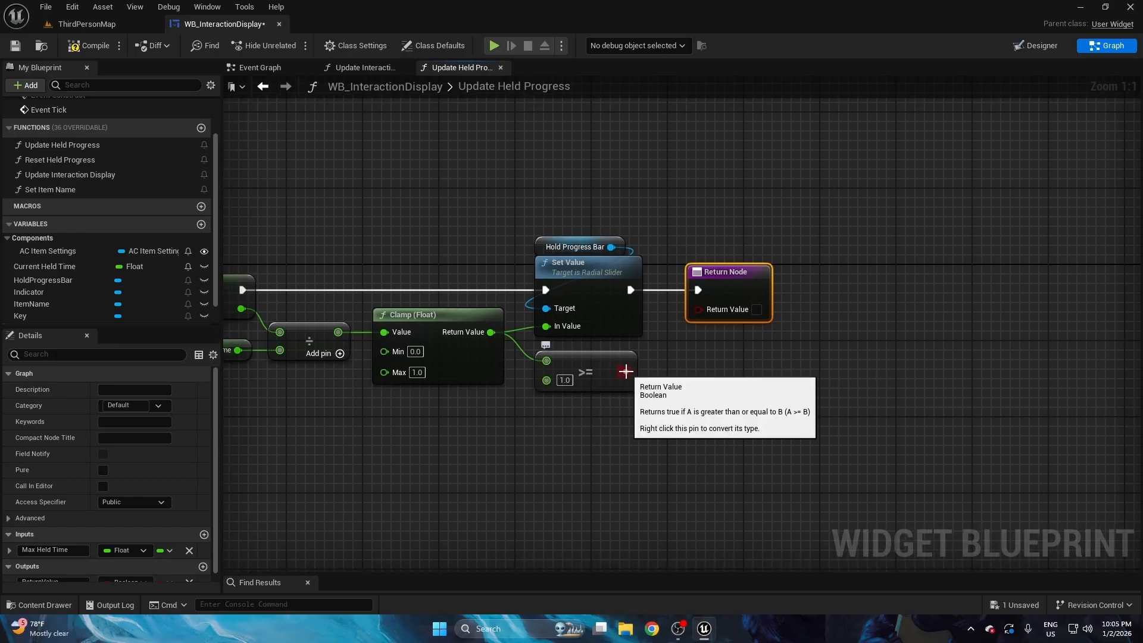
drag(625, 372, 708, 314)
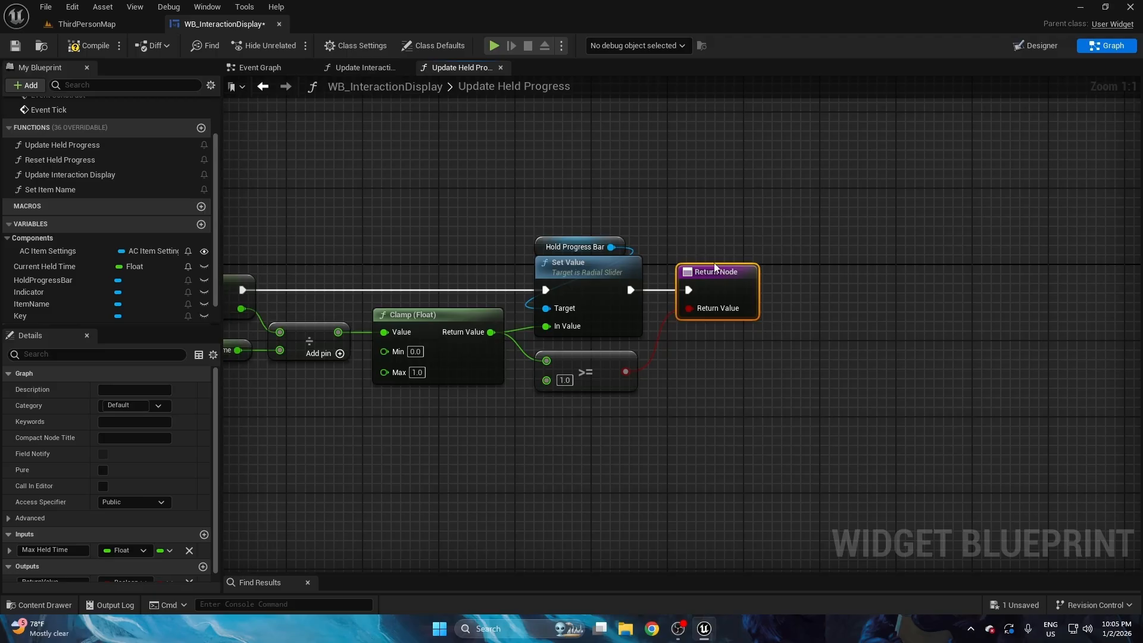
right_drag(642, 219, 719, 196)
key(F7)
click(15, 45)
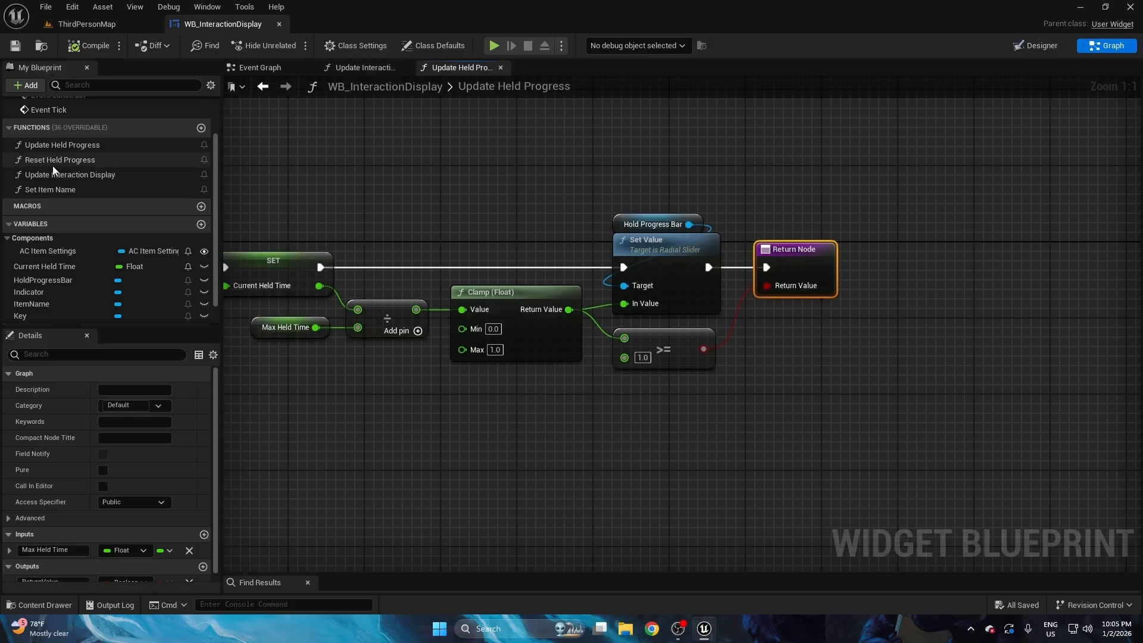
- Open the Reset Held Progress function, add a Hold Progress Bar getter with a Get Value node, and straighten their connection
double_click(57, 160)
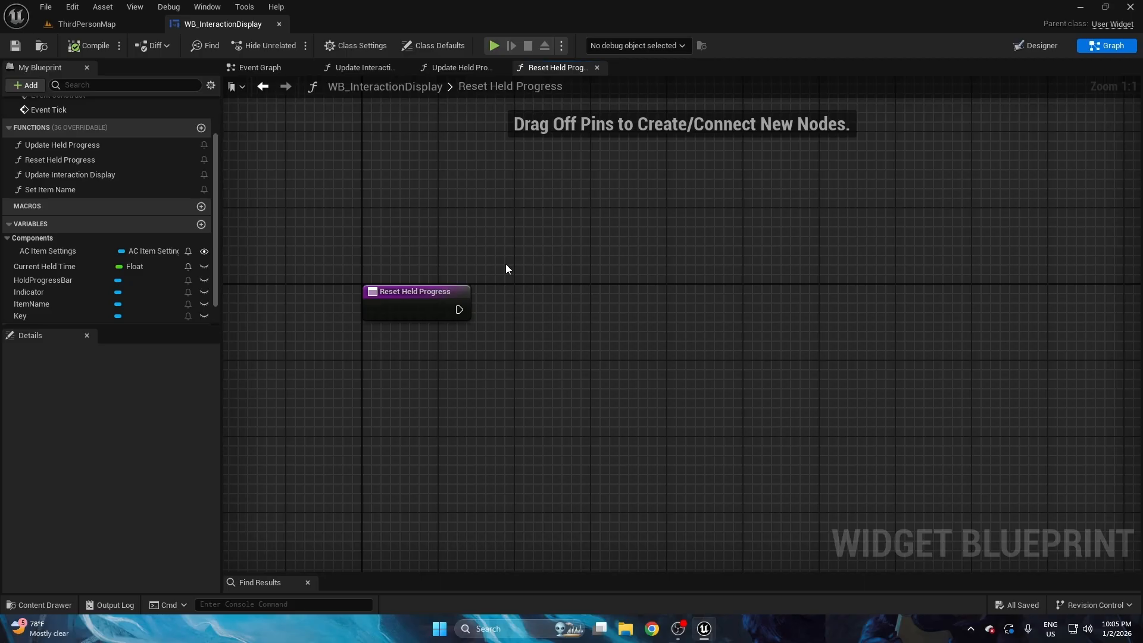
click(62, 267)
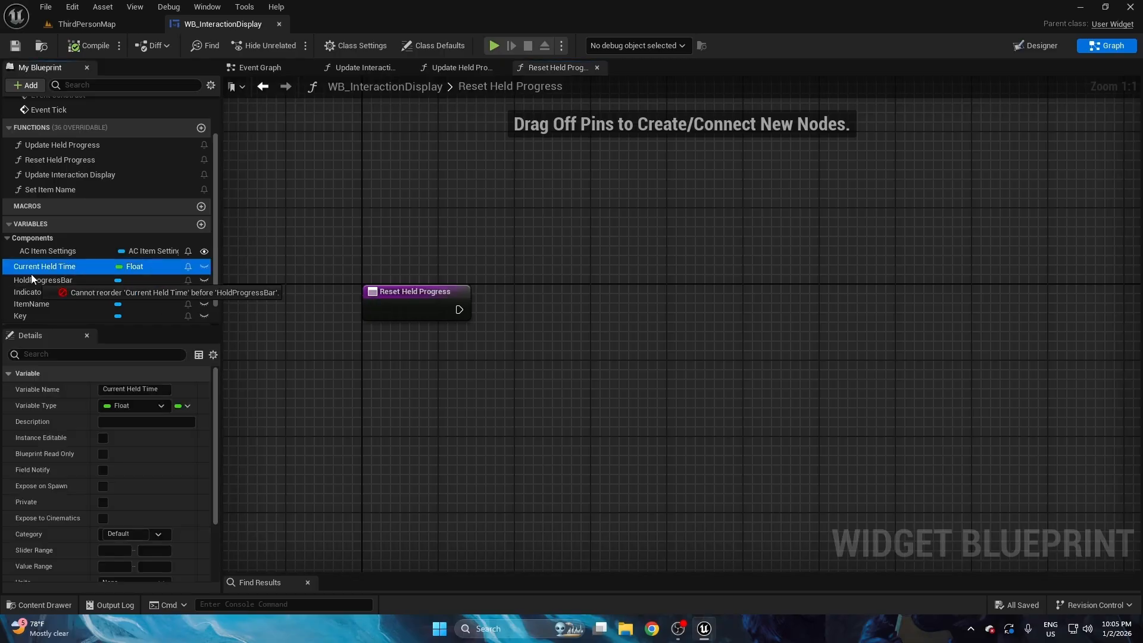
ctrl+drag(40, 281, 367, 365)
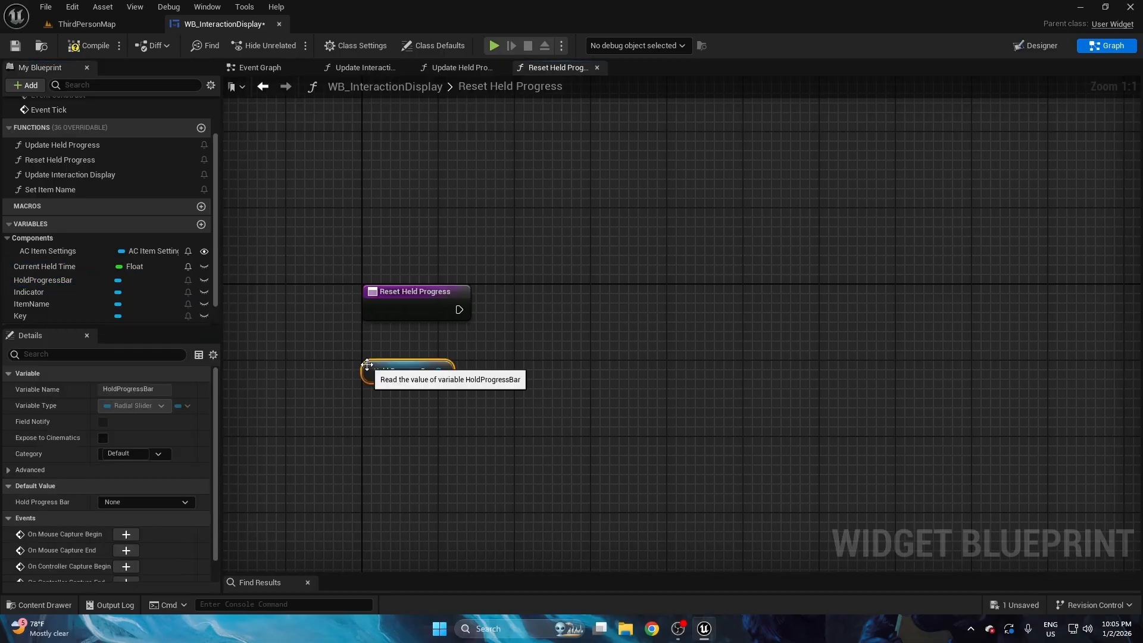
drag(439, 371, 470, 369)
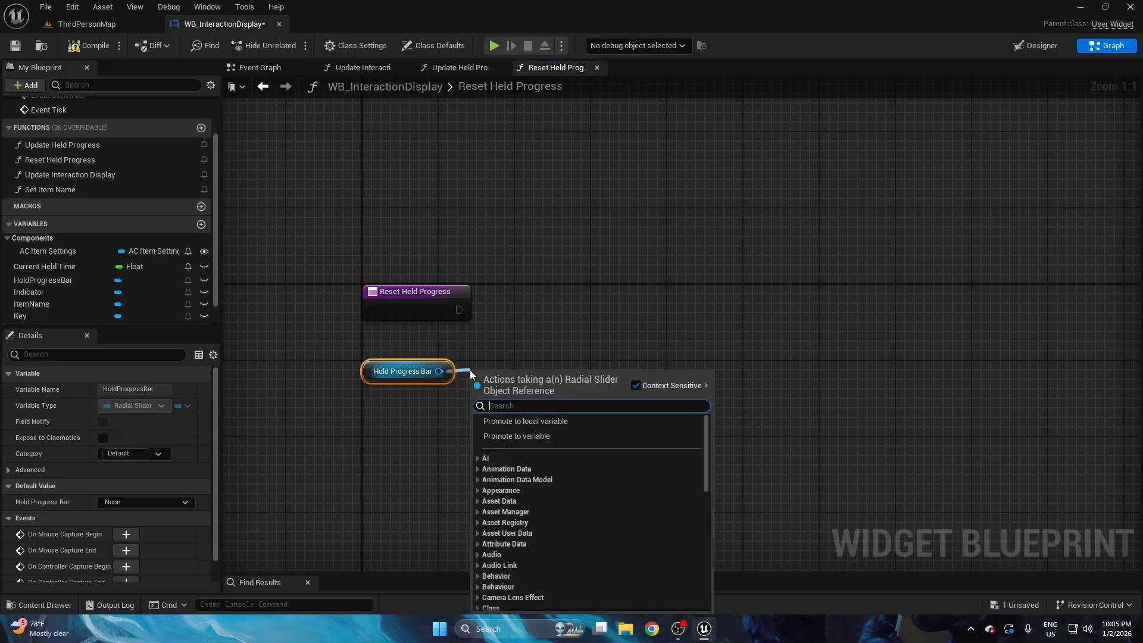
text(h)
key(BackSpace)
text(get value)
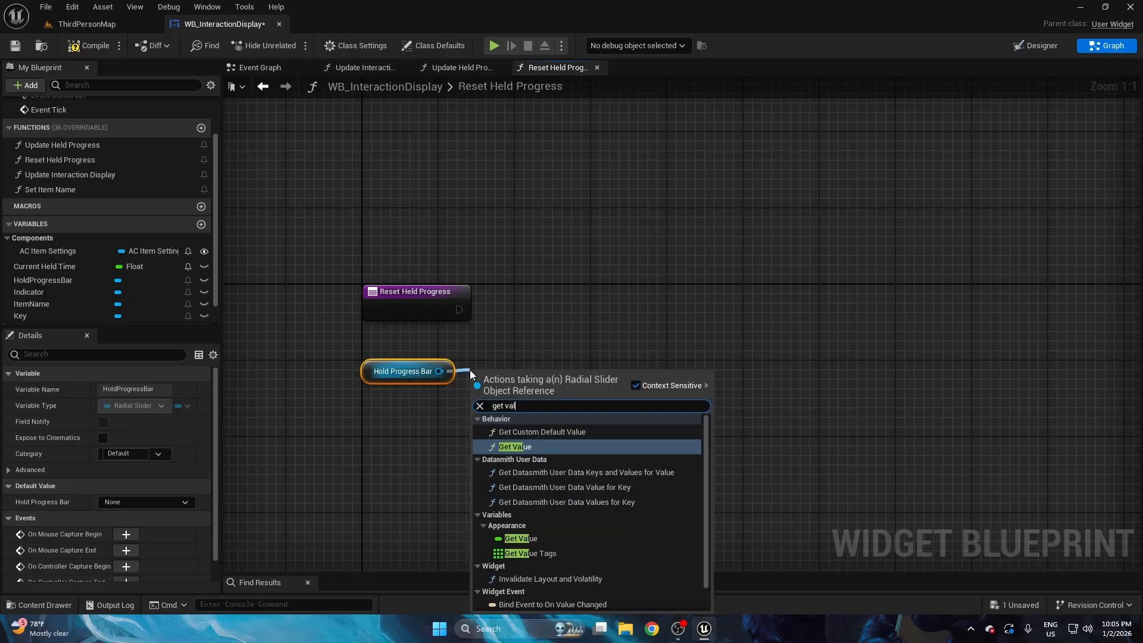
key(Return)
key(q)
drag(436, 406, 536, 350)
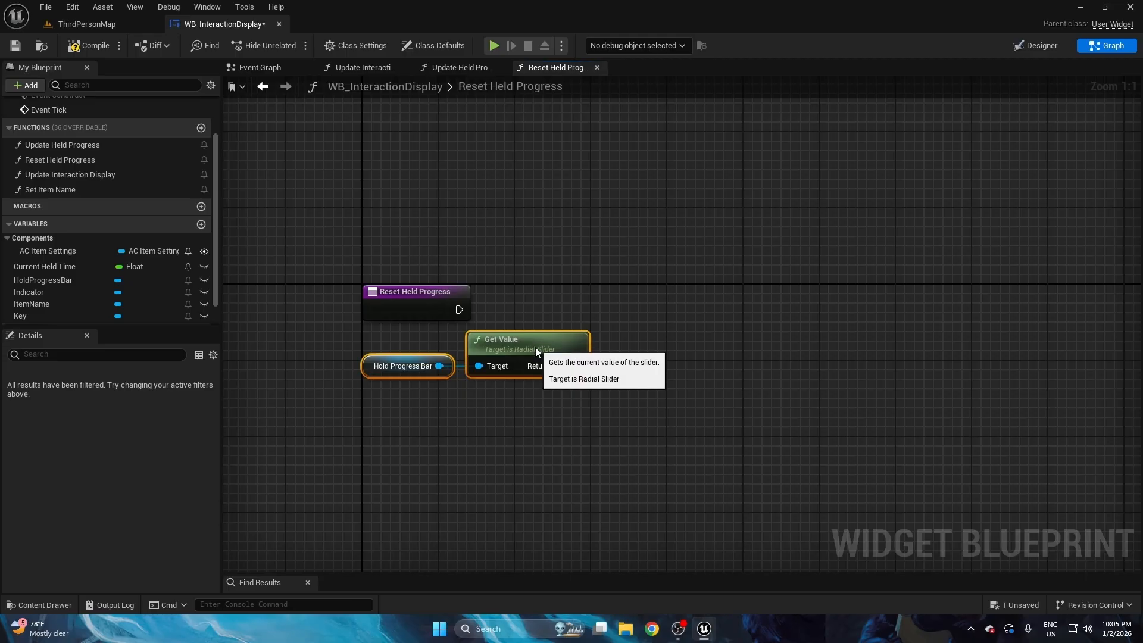
click(541, 284)
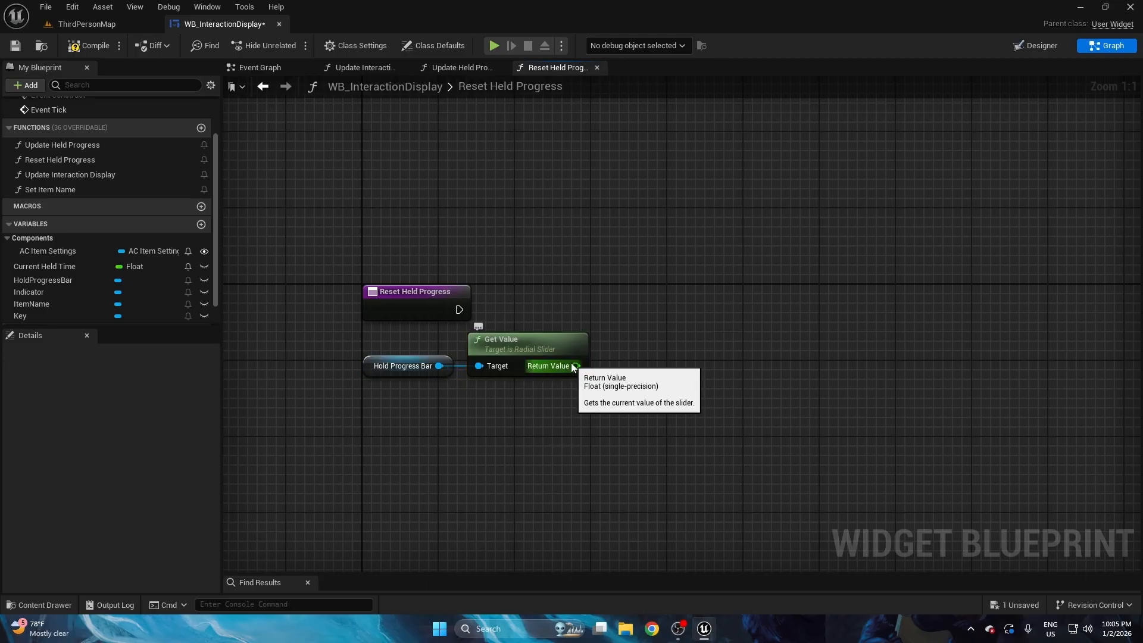
- Compare Get Value's Return Value with a Greater node against 0.0
drag(576, 366, 616, 353)
text(>)
key(Return)
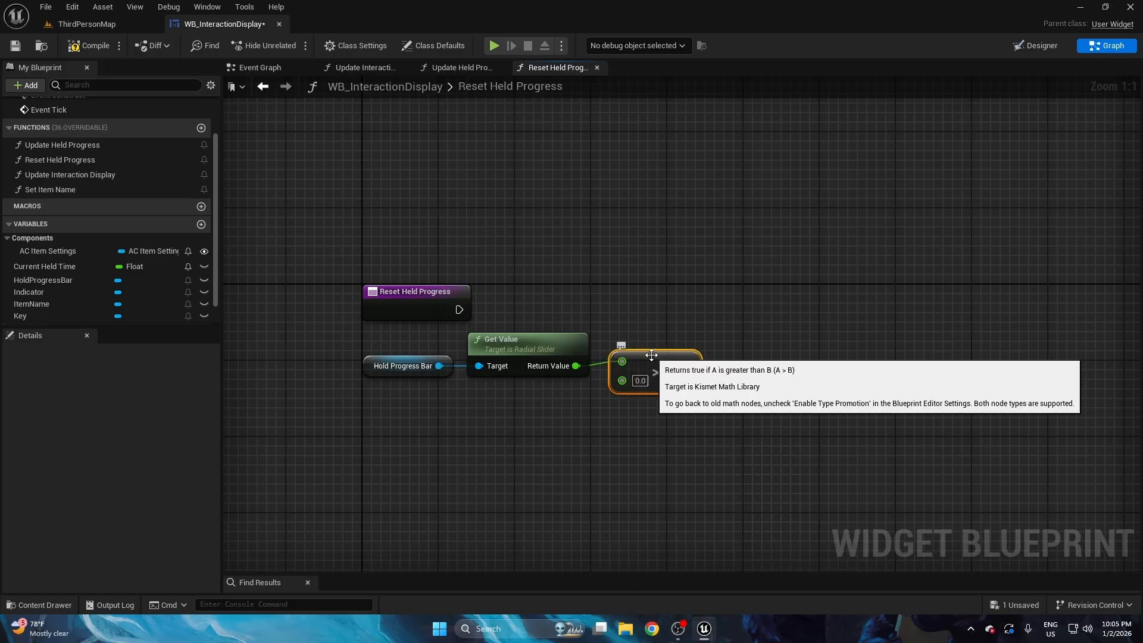
- Add a Branch run by the Reset Held Progress entry, with the Greater result connected to its Condition
right_drag(714, 311, 655, 325)
click(656, 319)
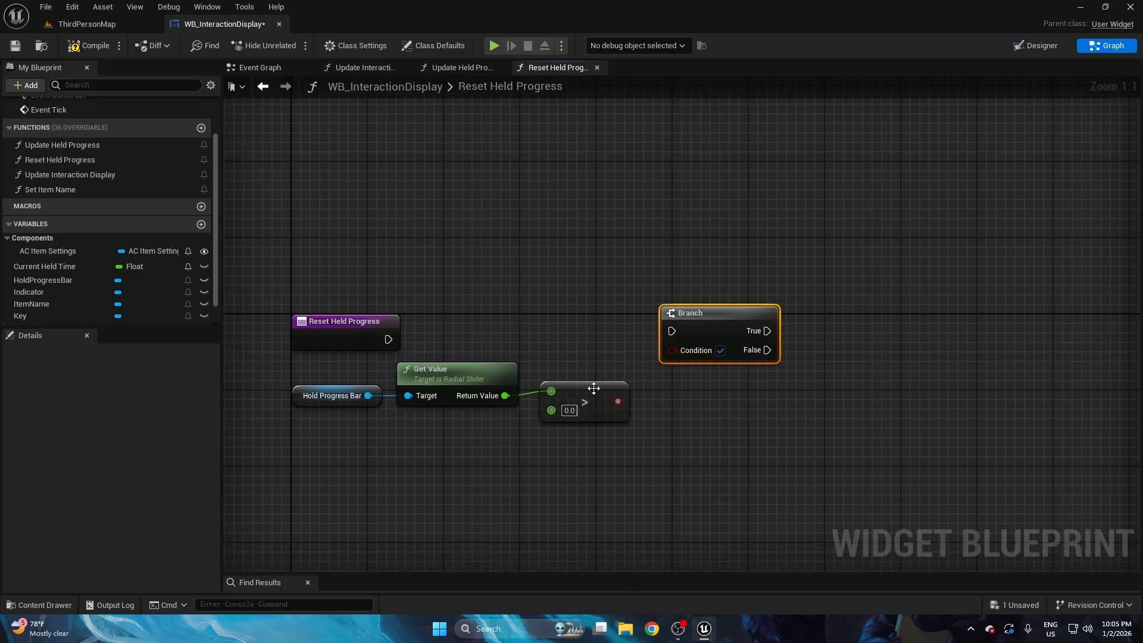
drag(305, 466, 572, 381)
key(q)
click(531, 324)
drag(388, 339, 673, 332)
drag(618, 406, 672, 350)
- Add a Set Value node targeting Hold Progress Bar with In Value 0.0, run it from the Branch's True output and align the nodes
right_drag(777, 256, 519, 274)
drag(43, 280, 519, 361)
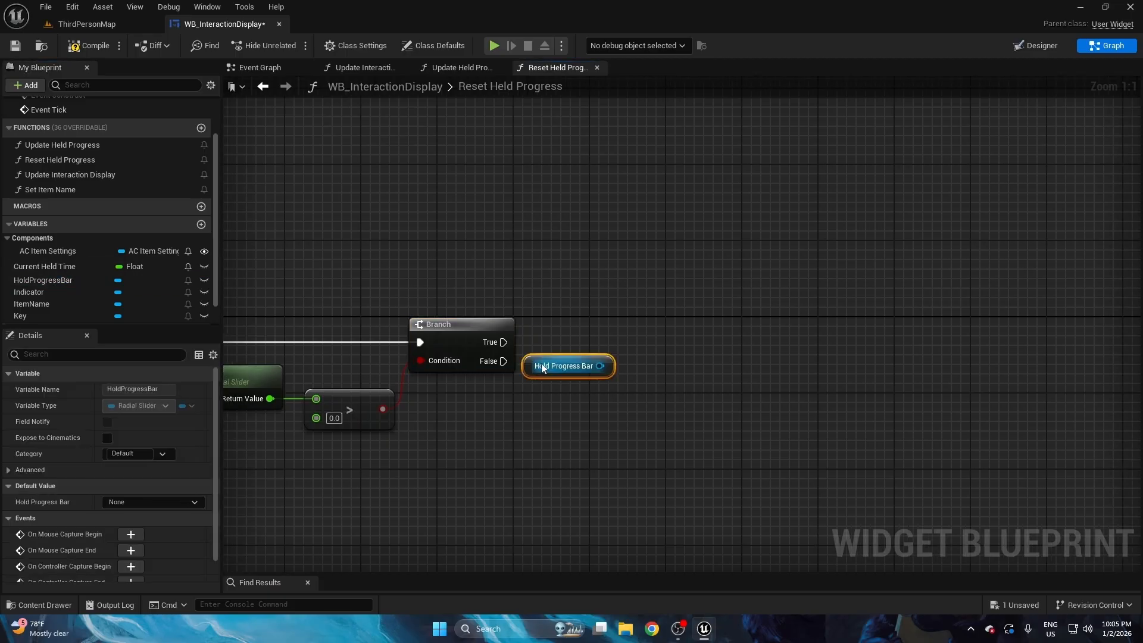
drag(600, 366, 627, 353)
text(set valu)
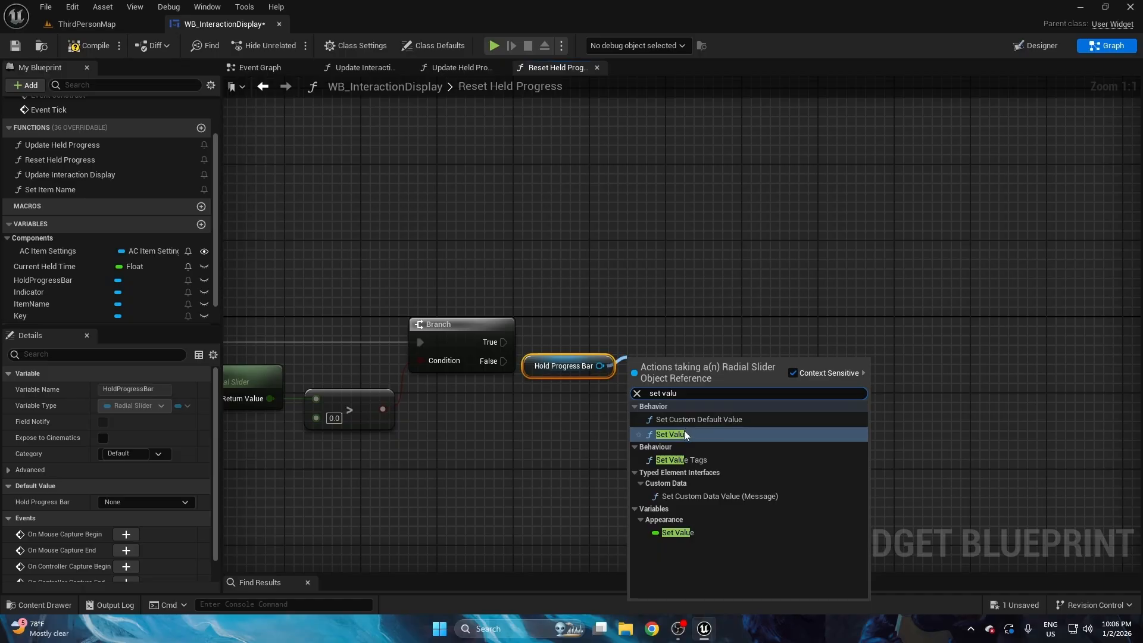
click(684, 434)
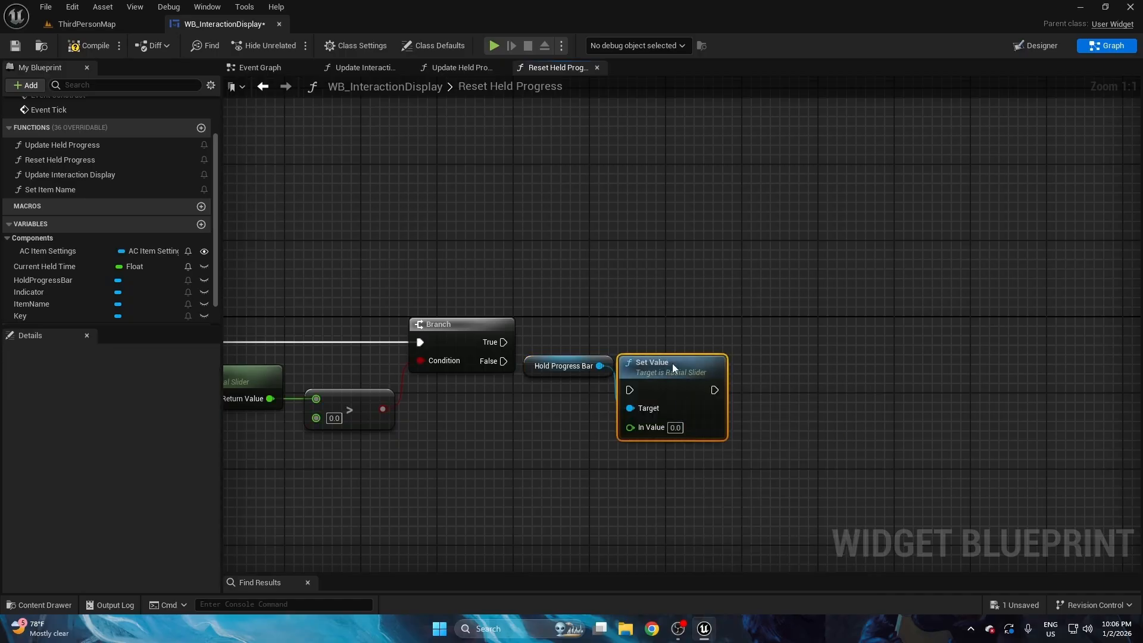
drag(504, 343, 631, 362)
drag(647, 351, 657, 333)
drag(597, 391, 689, 327)
key(q)
click(688, 276)
- Add a Current Held Time setter with value 0.0 and run it after Set Value
right_drag(689, 275, 596, 272)
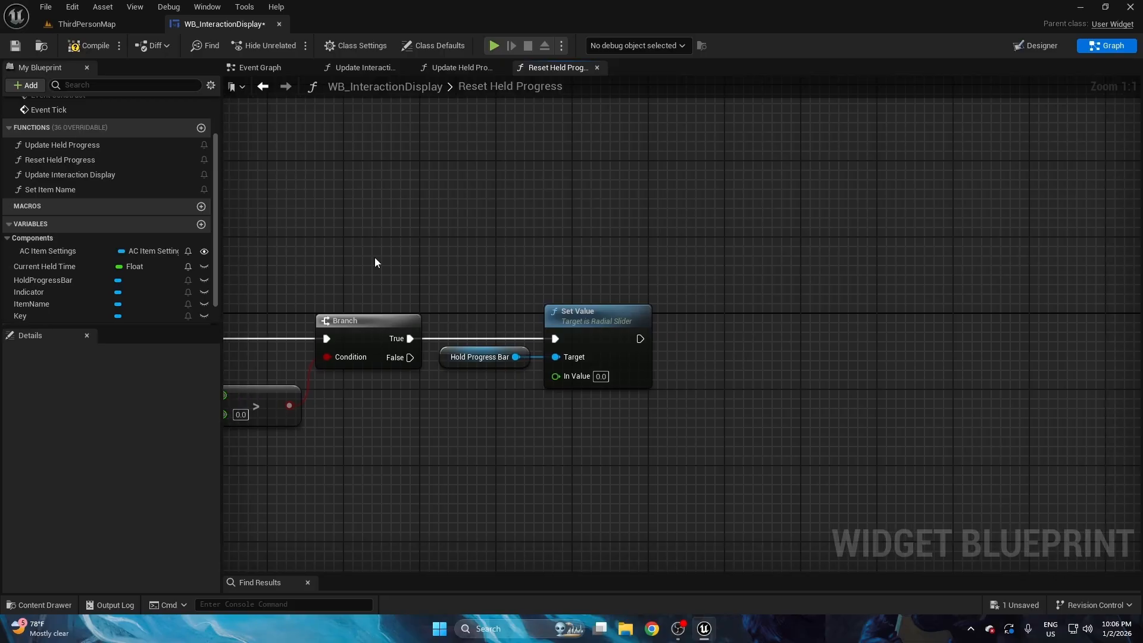
click(44, 266)
scroll(119, 464, down, 3)
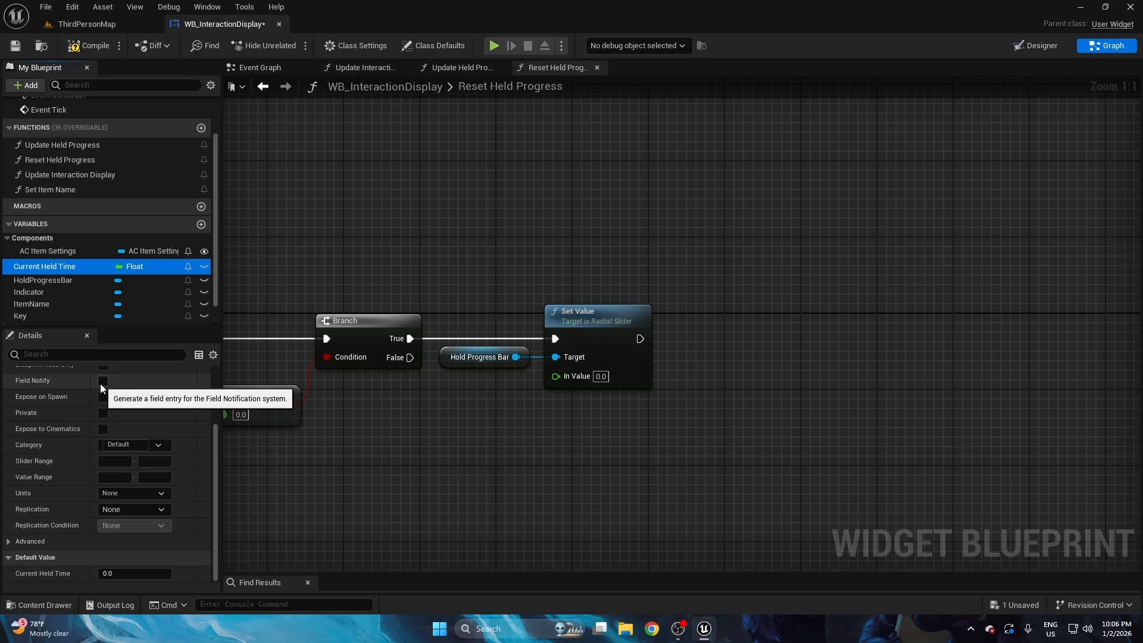
alt+drag(44, 266, 732, 331)
right_drag(741, 302, 571, 280)
drag(633, 317, 713, 273)
click(620, 234)
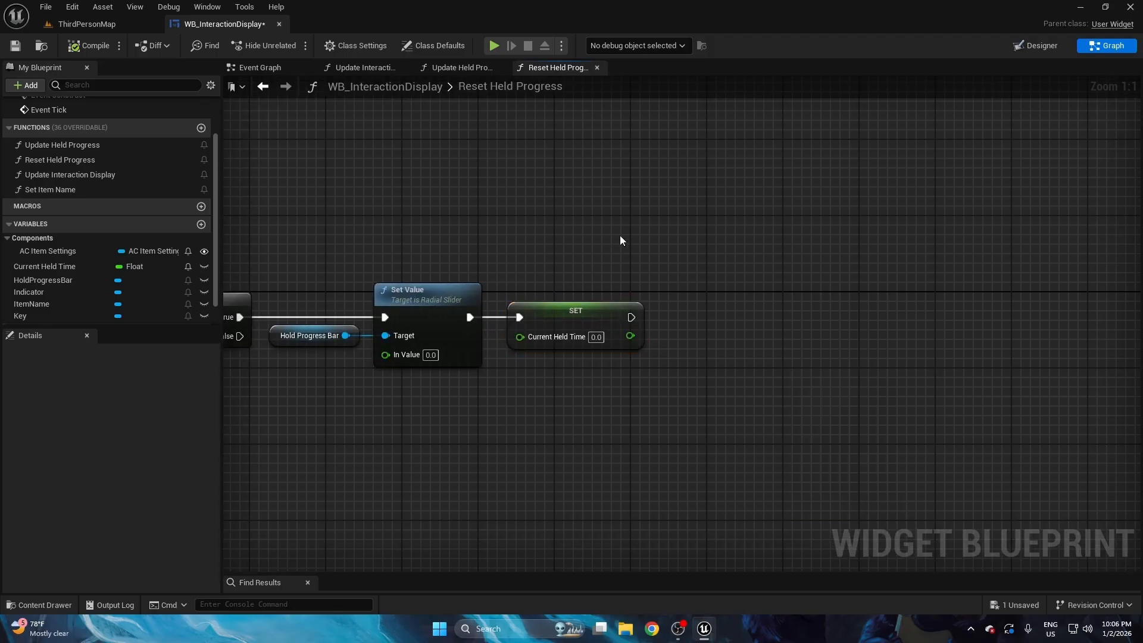
- Save the widget blueprint and close the Reset Held Progress and Update Held Progress graphs
click(15, 46)
click(597, 67)
click(502, 67)
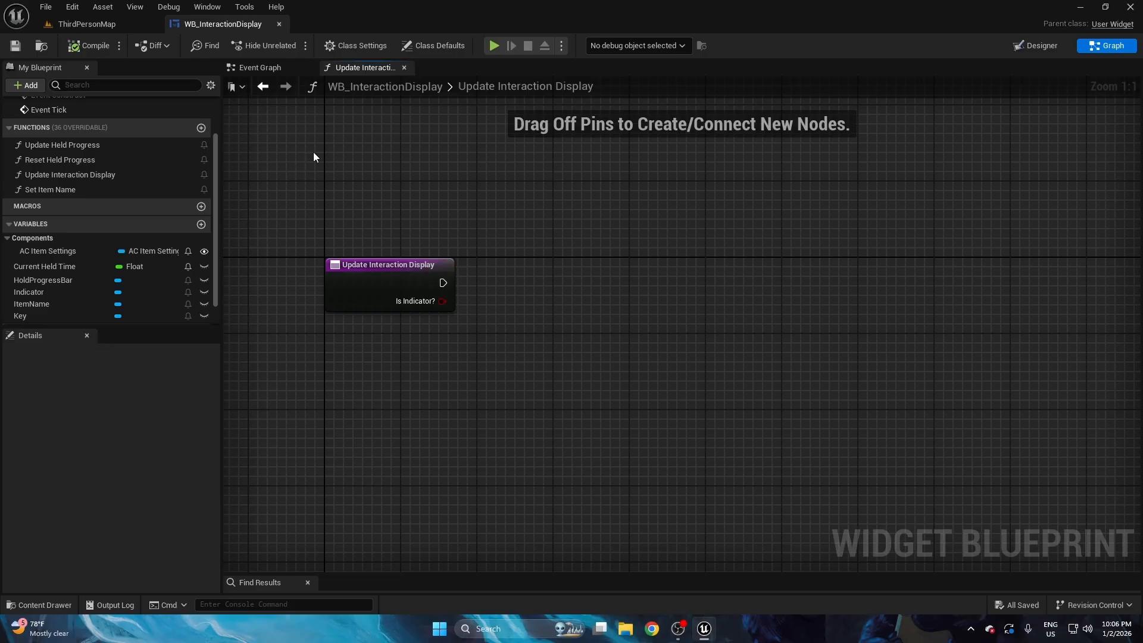
- Switch to the widget designer and expose the spacer between the key and the item name as a variable
click(1036, 47)
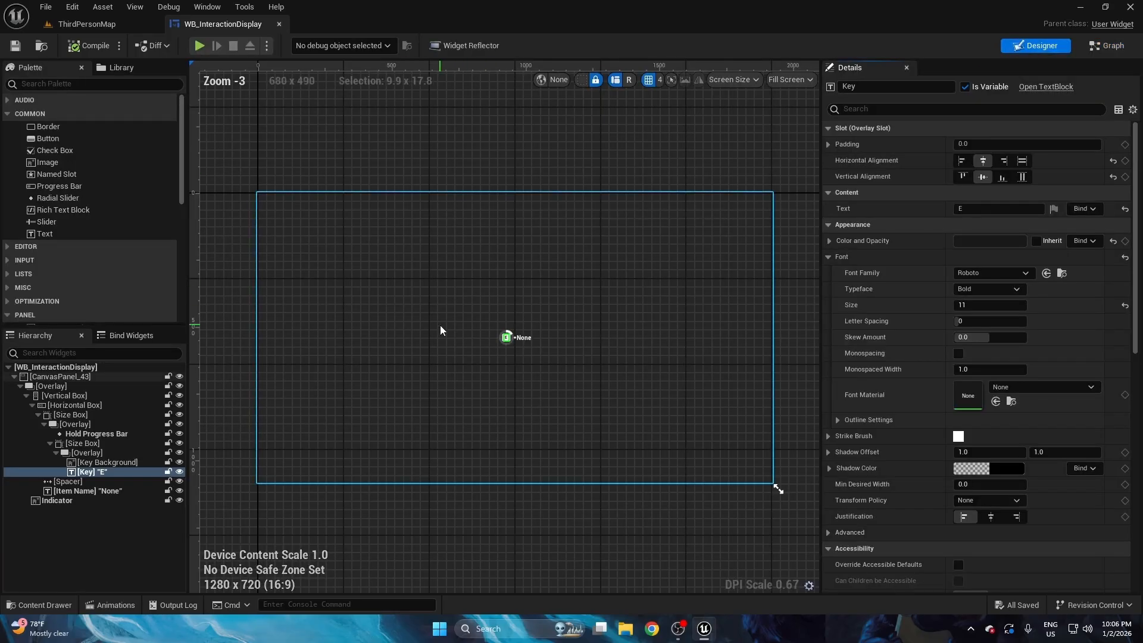
scroll(476, 322, up, 15)
click(559, 295)
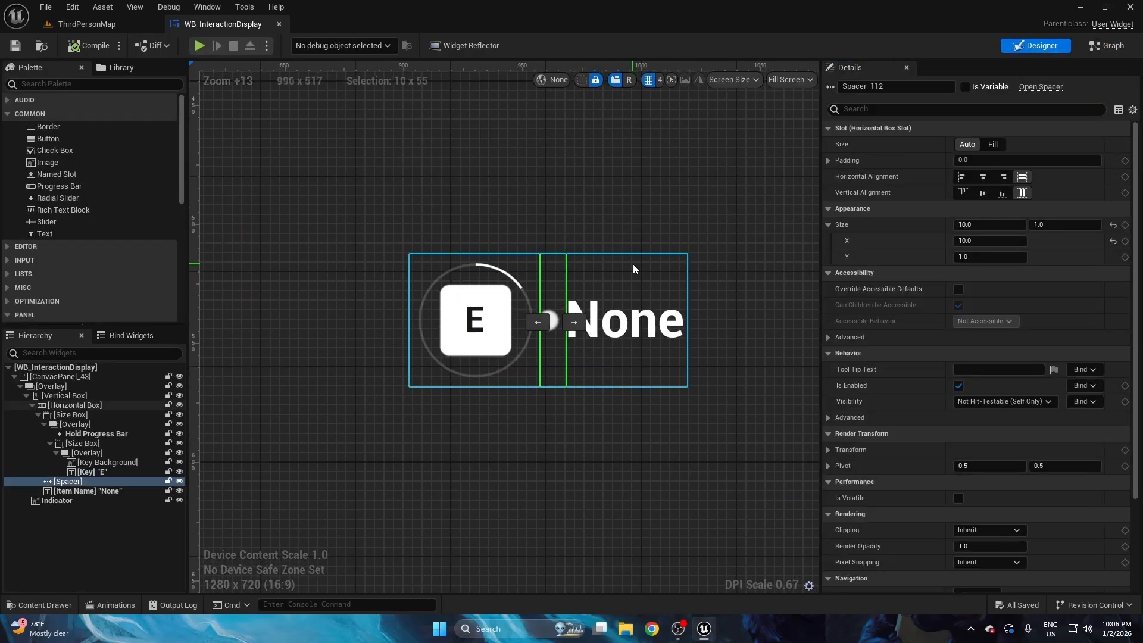
click(965, 87)
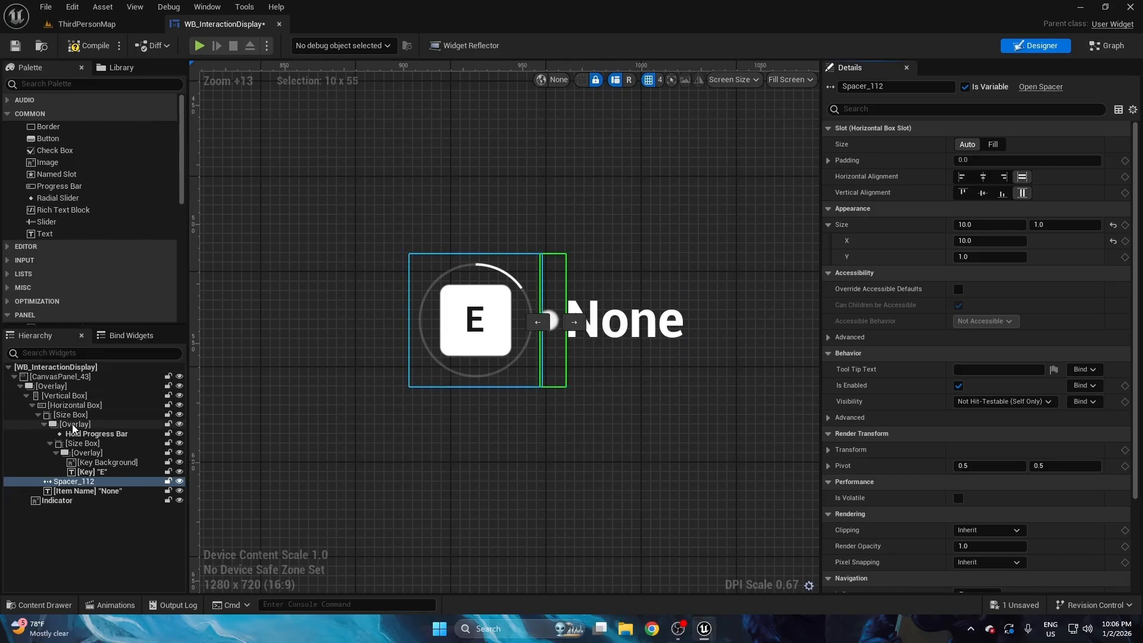
- Examine the Horizontal Box's children in the widget hierarchy, checking what the key's Overlay contains by temporarily hiding it
click(69, 408)
key(Down)
key(Down)
key(Down)
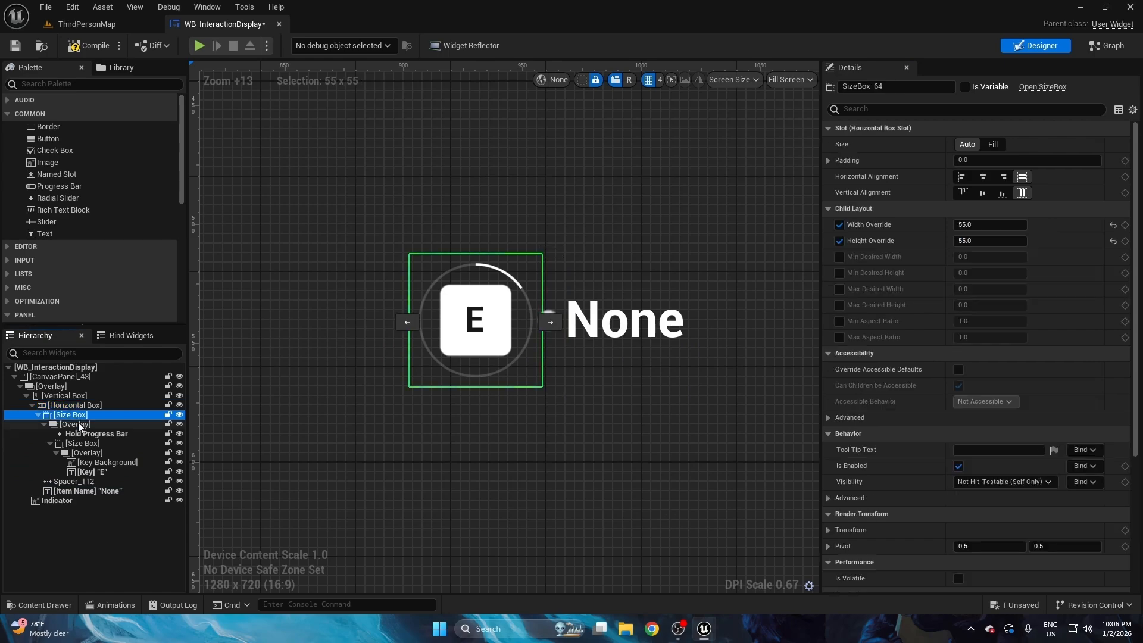
click(38, 414)
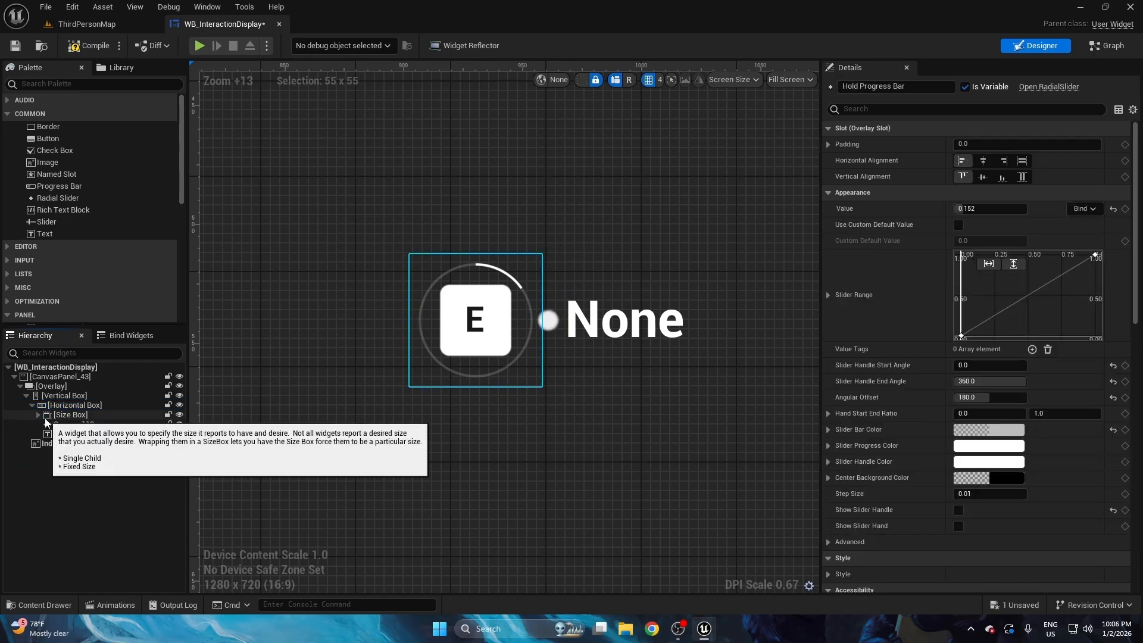
click(95, 434)
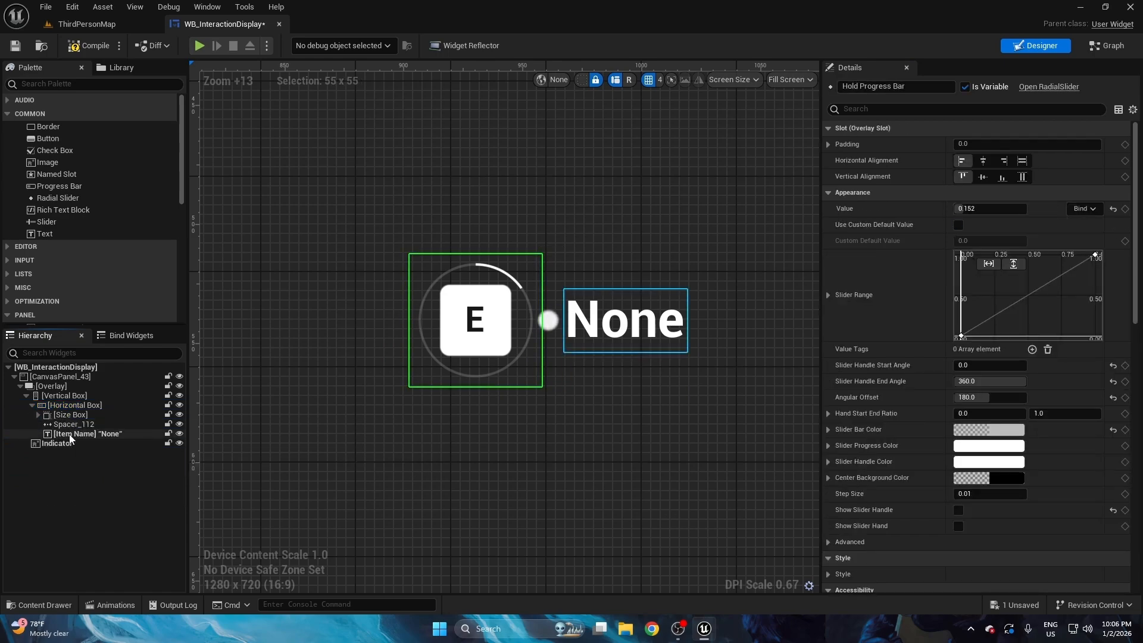
click(80, 425)
click(79, 416)
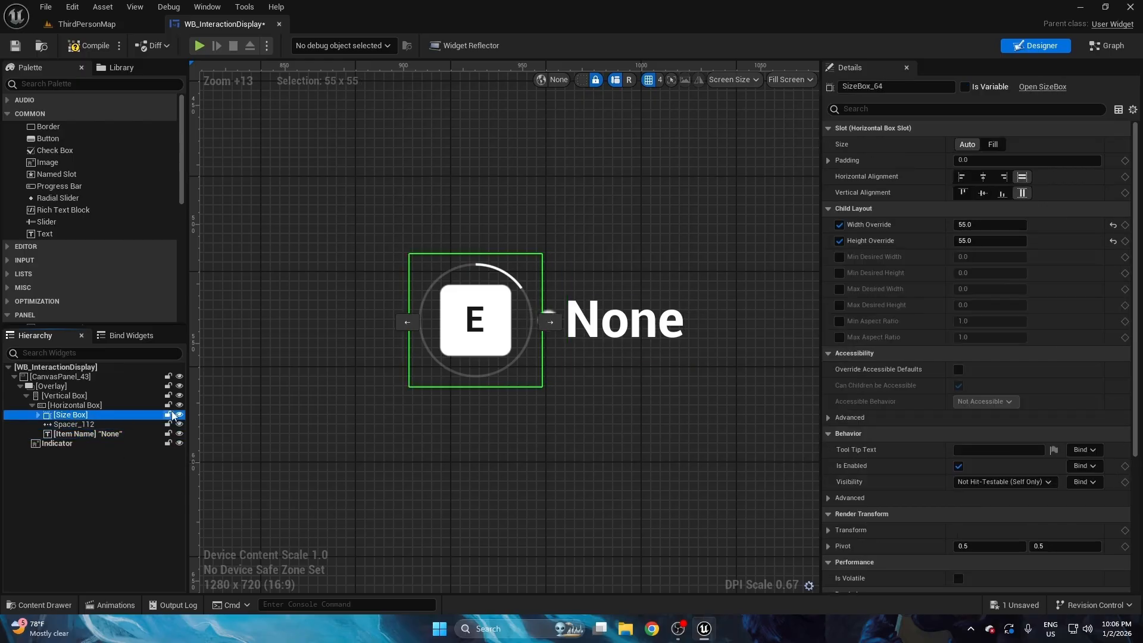
click(38, 414)
click(86, 424)
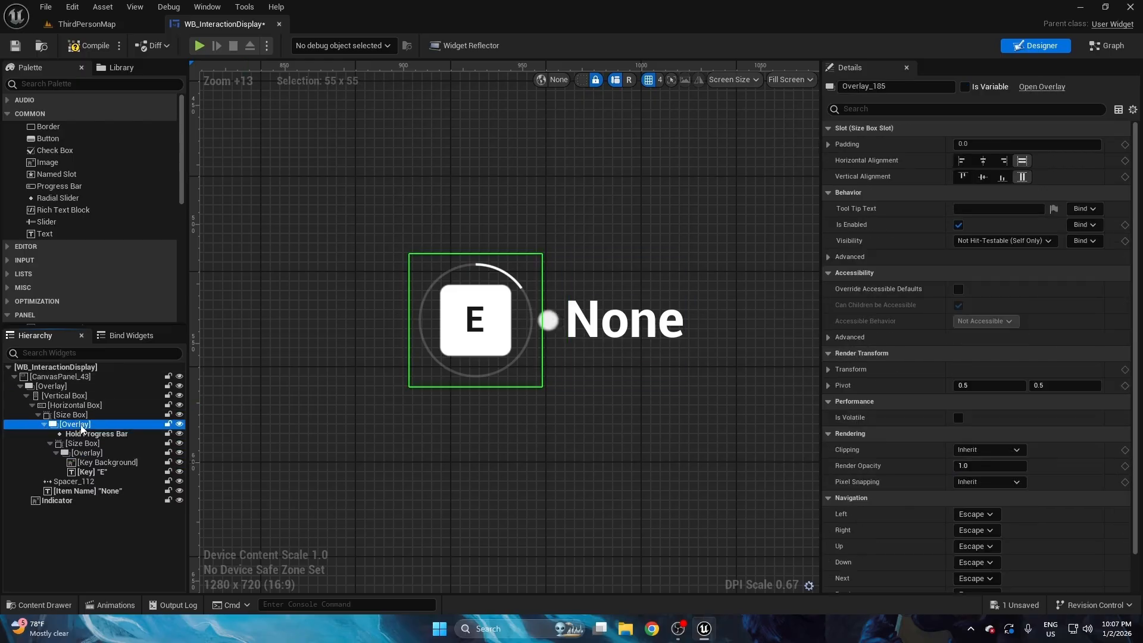
click(179, 424)
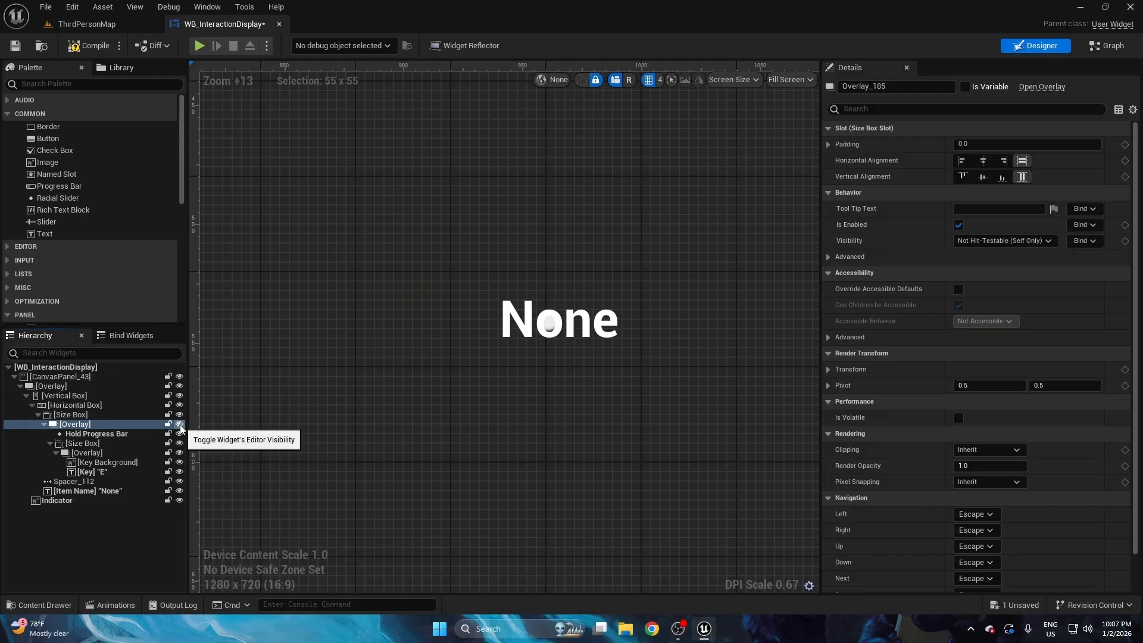
click(179, 423)
click(38, 415)
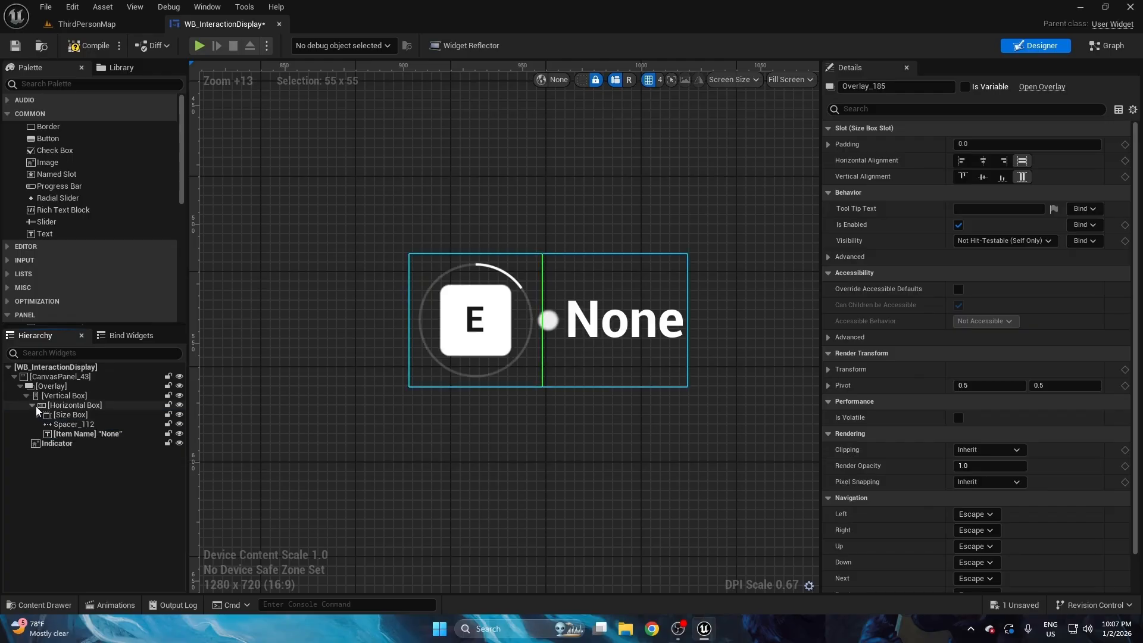
click(32, 405)
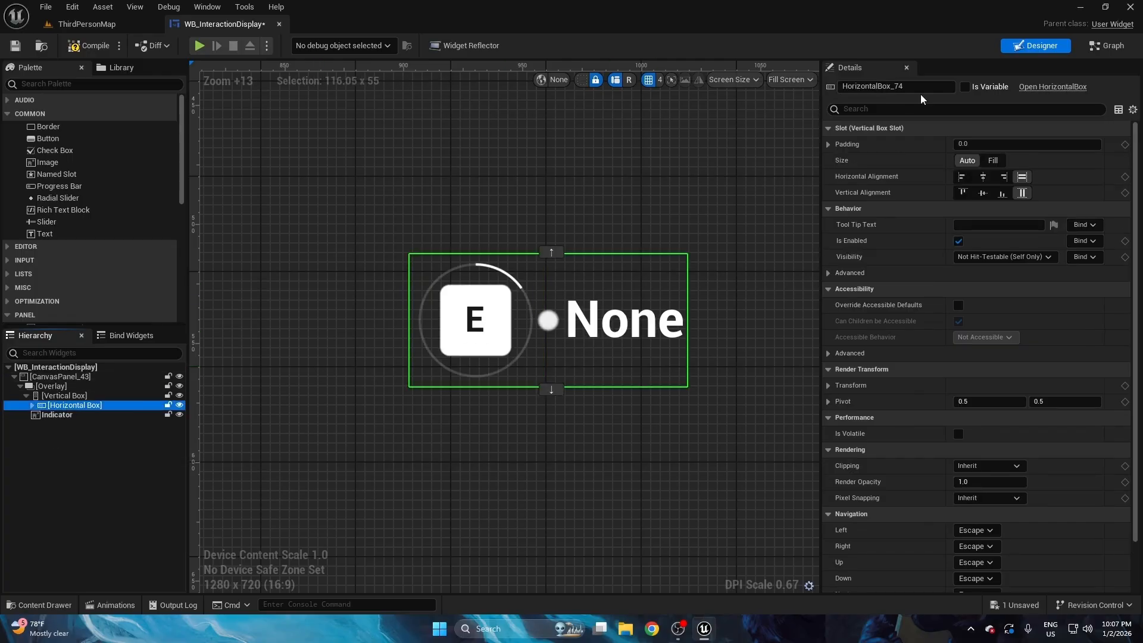
- In the Update Interaction Display graph, add a Branch after the entry node and connect Is Indicator? to its Condition
click(1109, 46)
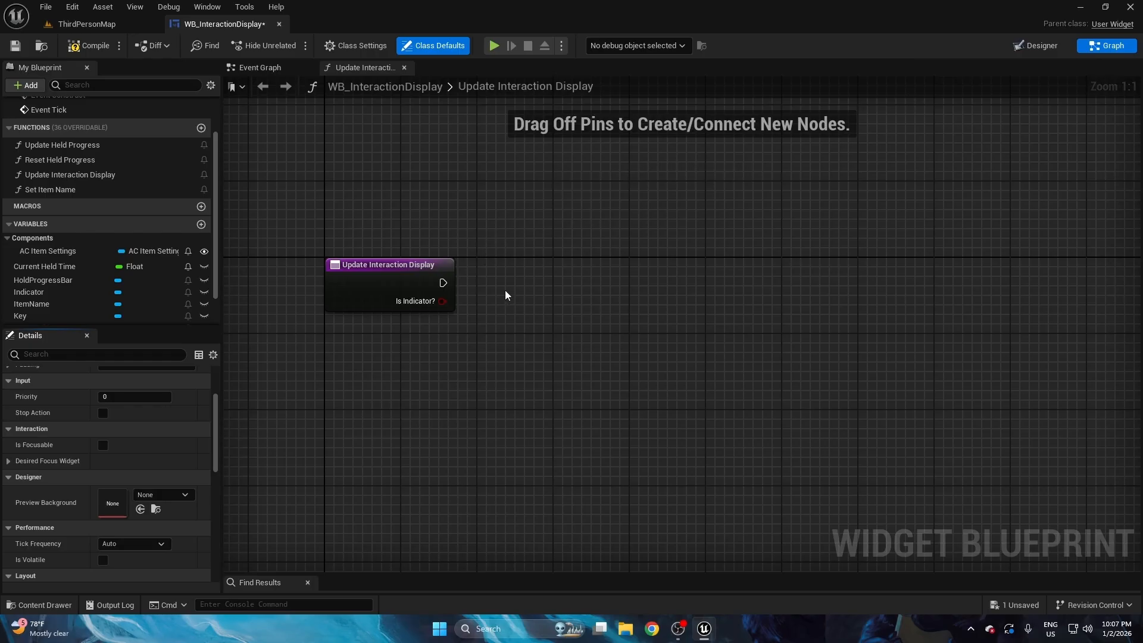
click(487, 280)
drag(443, 301, 489, 282)
- In the designer, expose the Vertical Box as a variable and rename it Main VB
click(1026, 47)
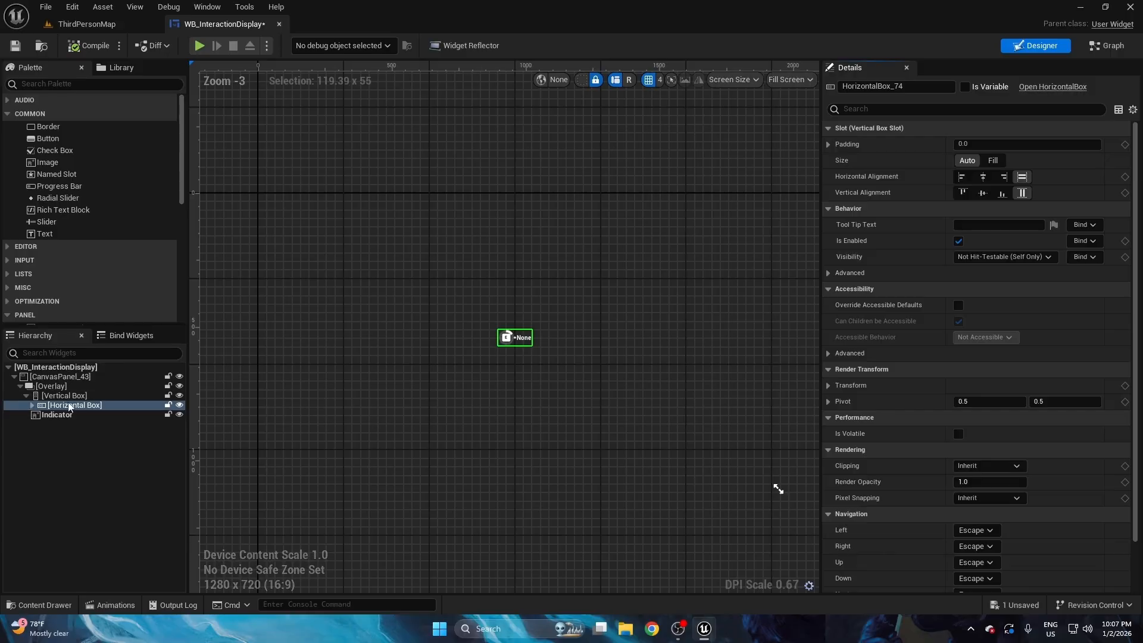
scroll(592, 323, up, 10)
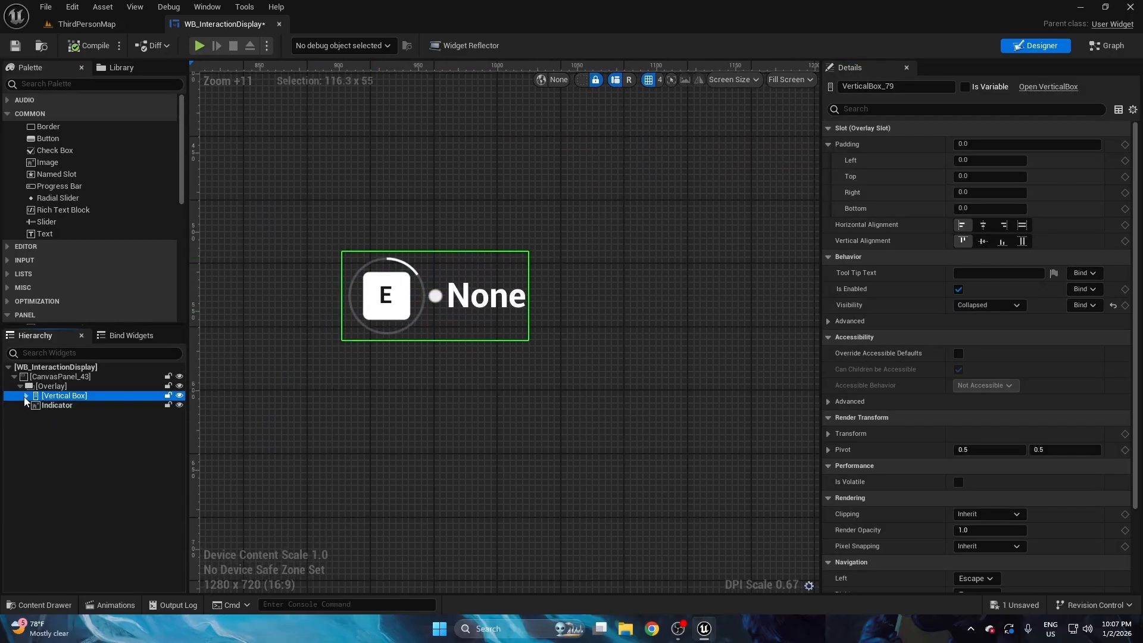
click(25, 396)
click(65, 403)
click(70, 396)
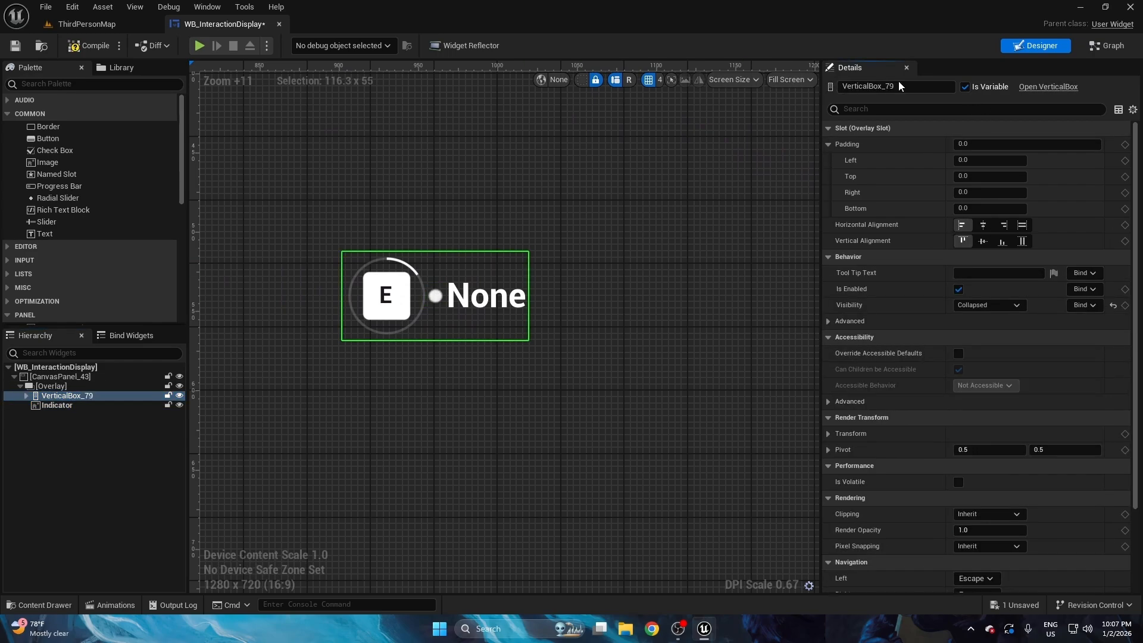
text(Mai)
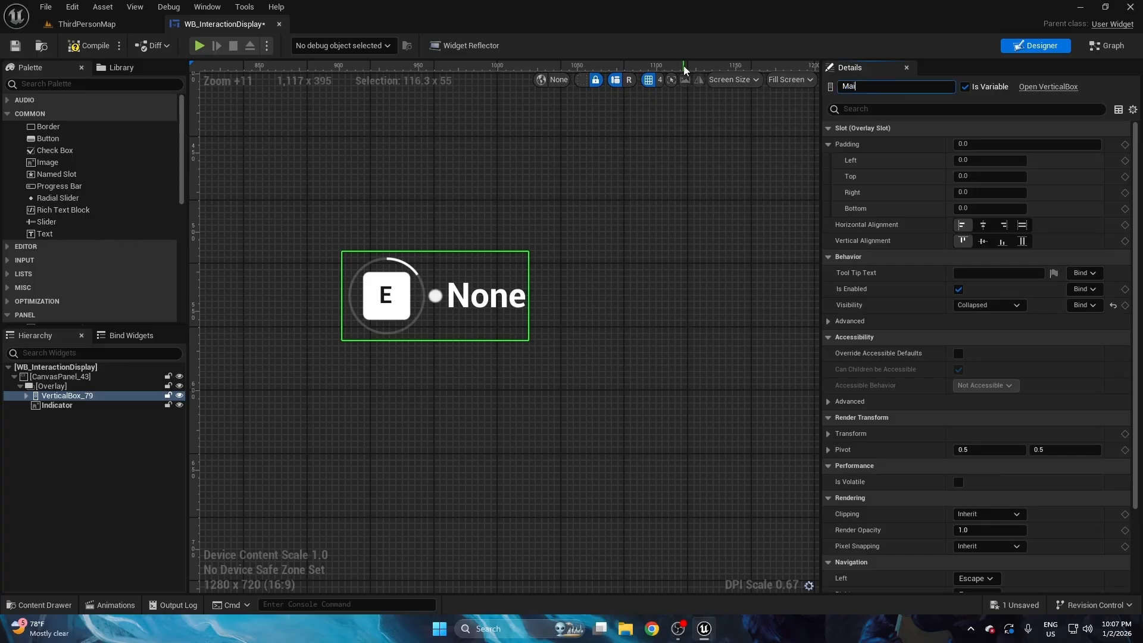
text(n VB)
key(Return)
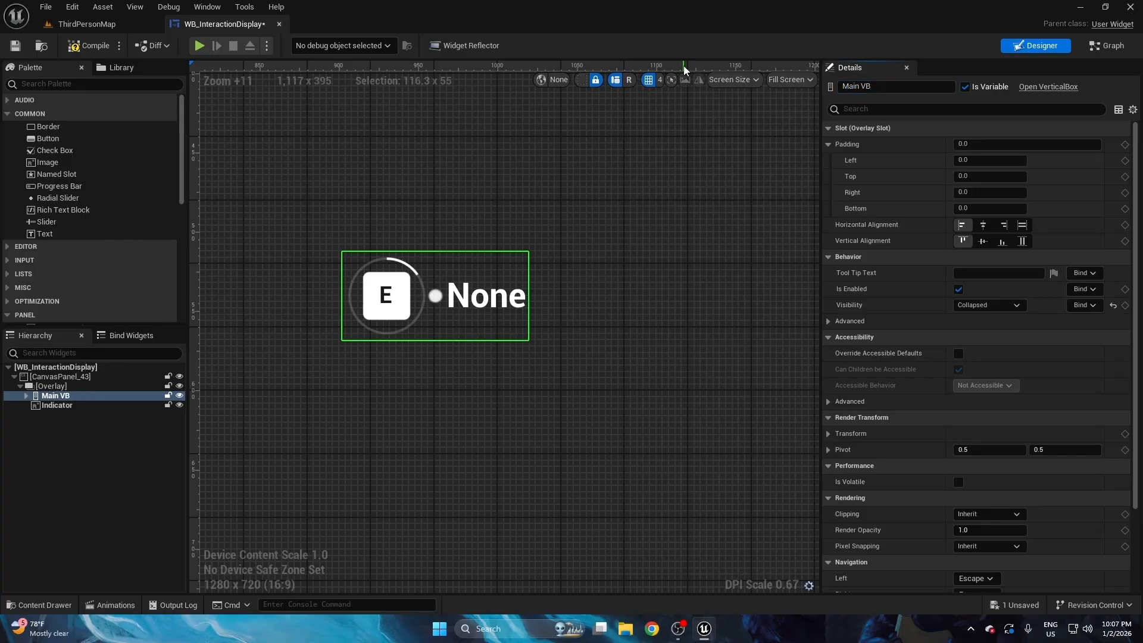
- In the Update Interaction Display graph, add a Set Visibility node targeting Main VB, run it from the Branch's True output and align the nodes
click(1095, 48)
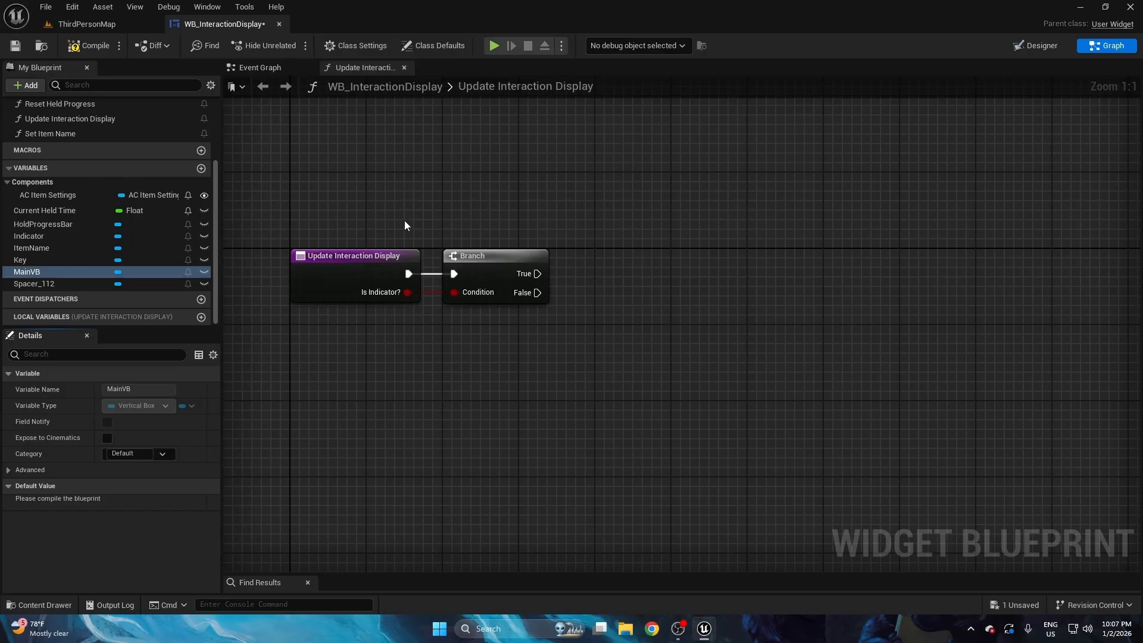
right_drag(405, 225, 229, 232)
drag(26, 271, 518, 279)
text(set v)
key(Return)
drag(362, 280, 539, 279)
click(442, 314)
key(q)
click(552, 162)
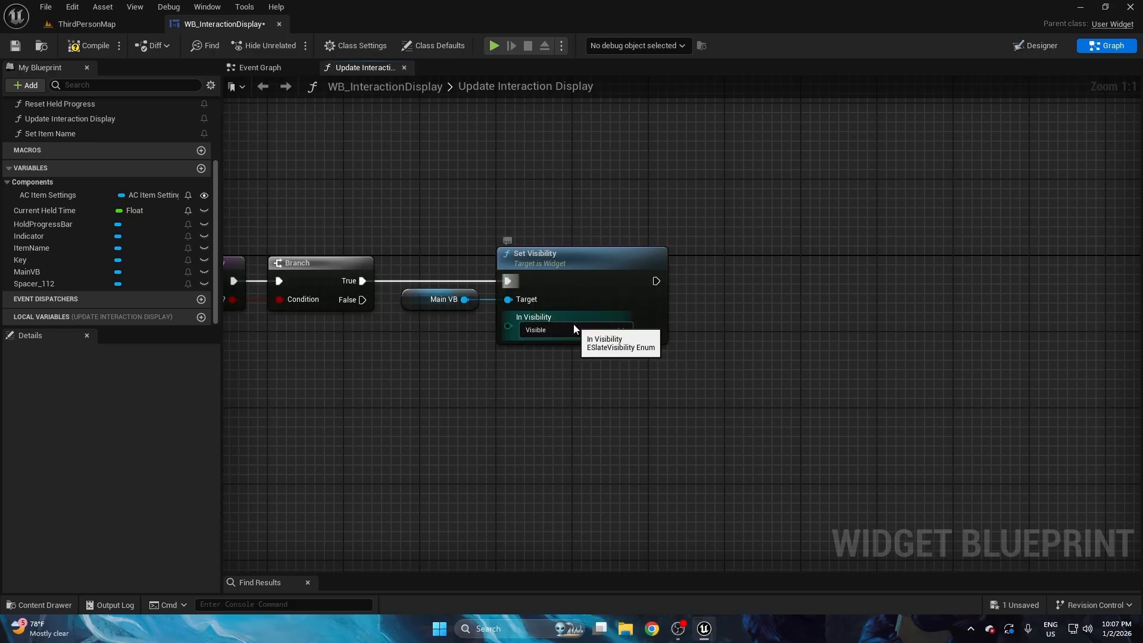
- Set In Visibility to Collapsed on the Main VB Set Visibility node
click(574, 327)
click(536, 357)
click(552, 329)
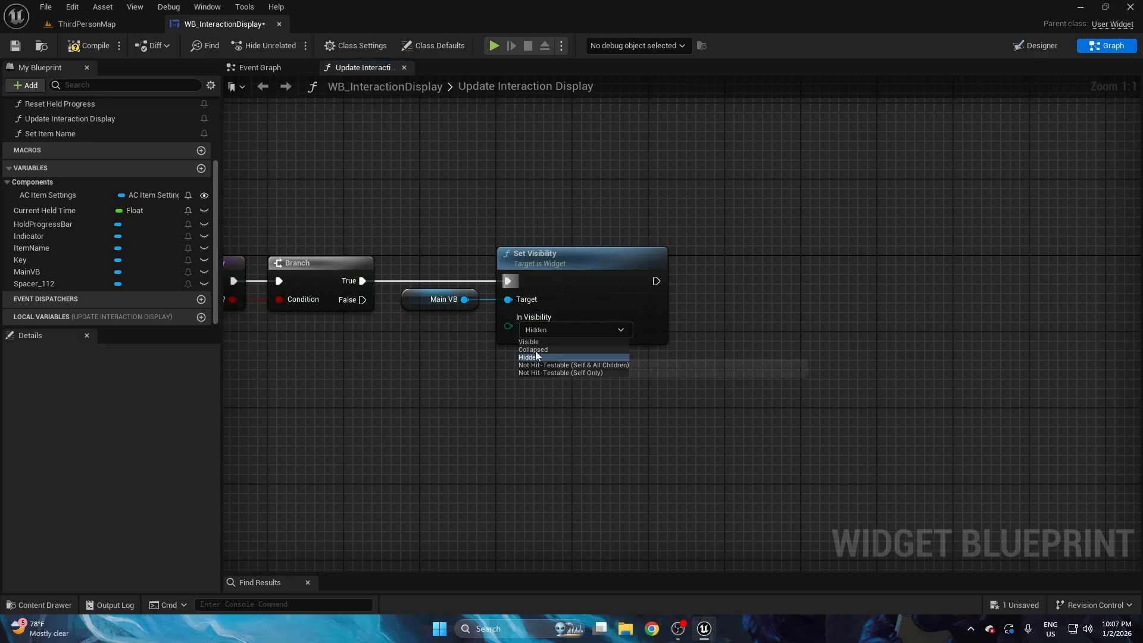
click(534, 351)
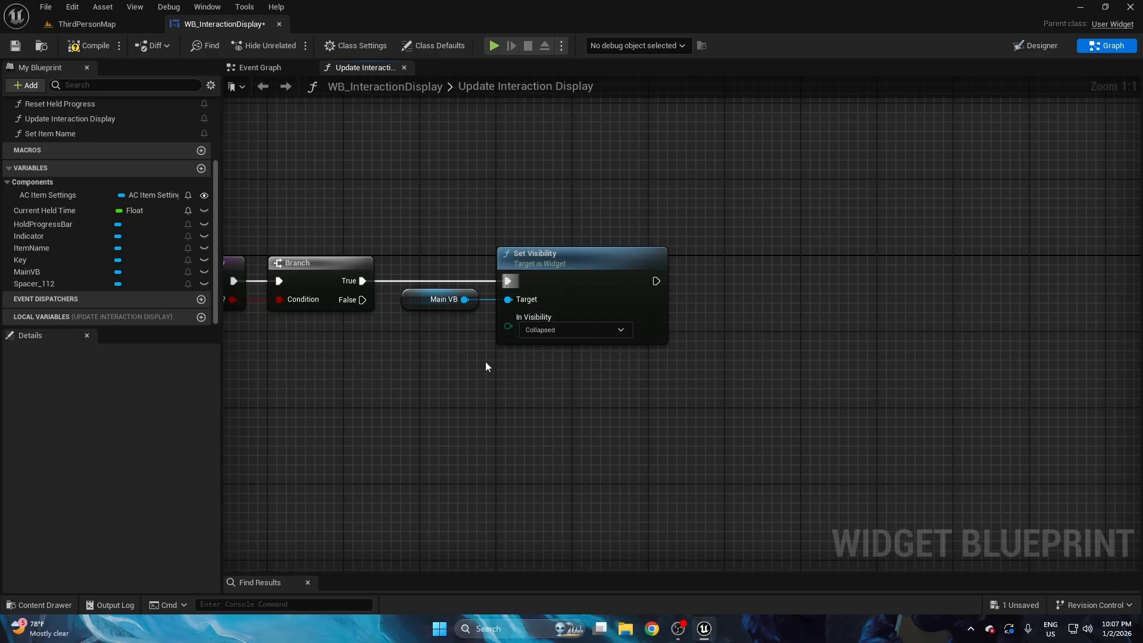
click(475, 303)
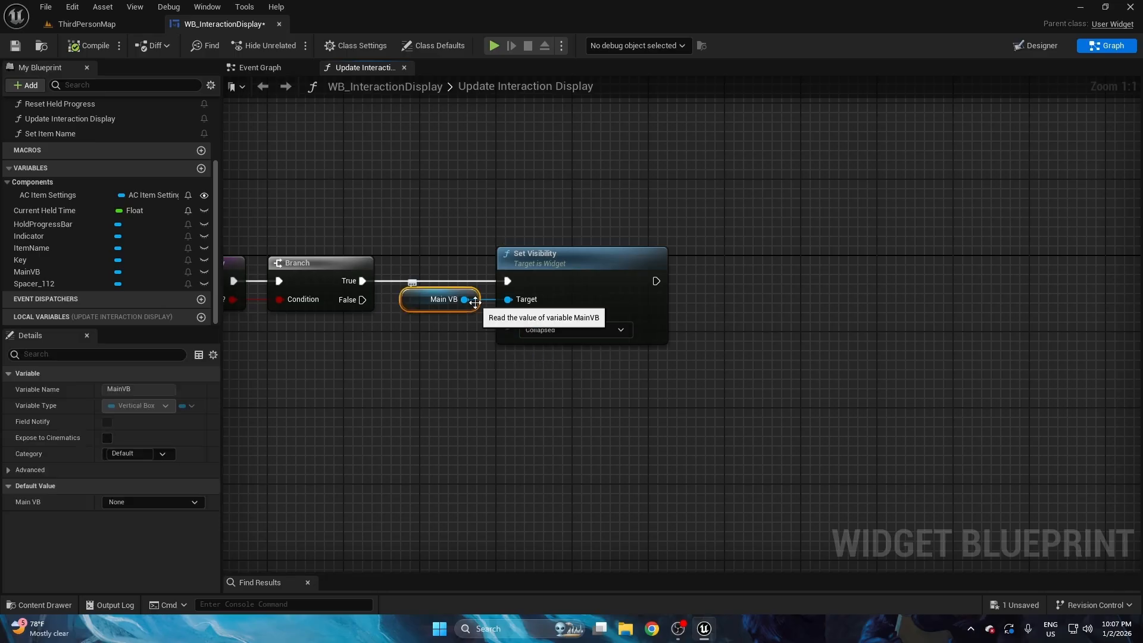
- Duplicate the Main VB getter with its Set Visibility node and chain the copy after the original
right_drag(502, 118, 436, 143)
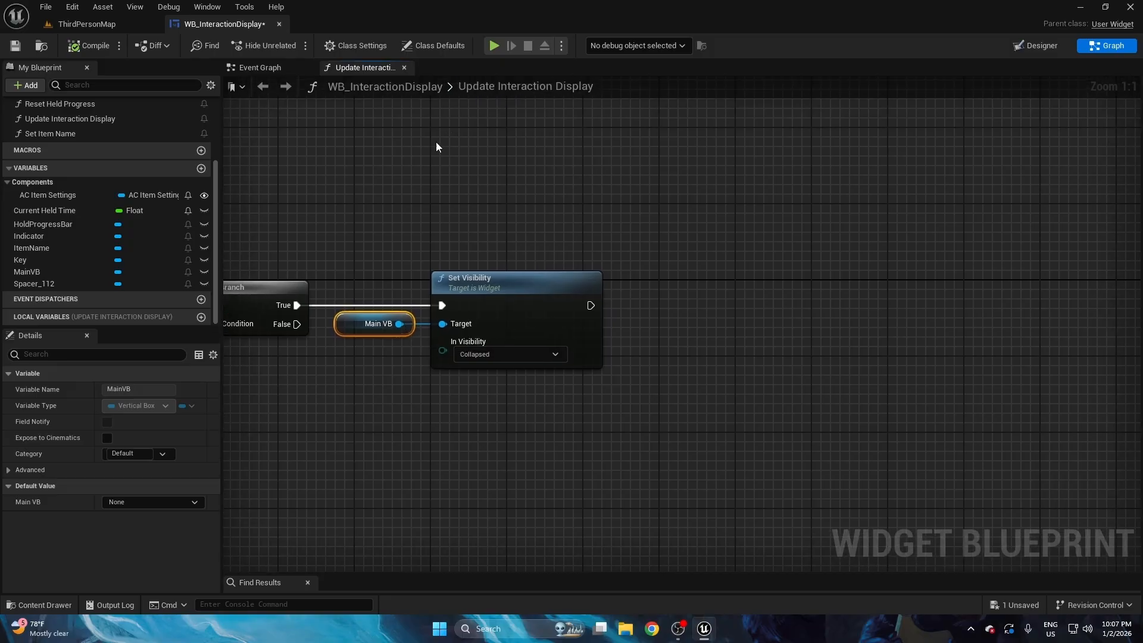
drag(372, 229, 602, 355)
key(ctrl+c)
right_drag(729, 290, 648, 282)
key(ctrl+v)
drag(509, 299, 757, 299)
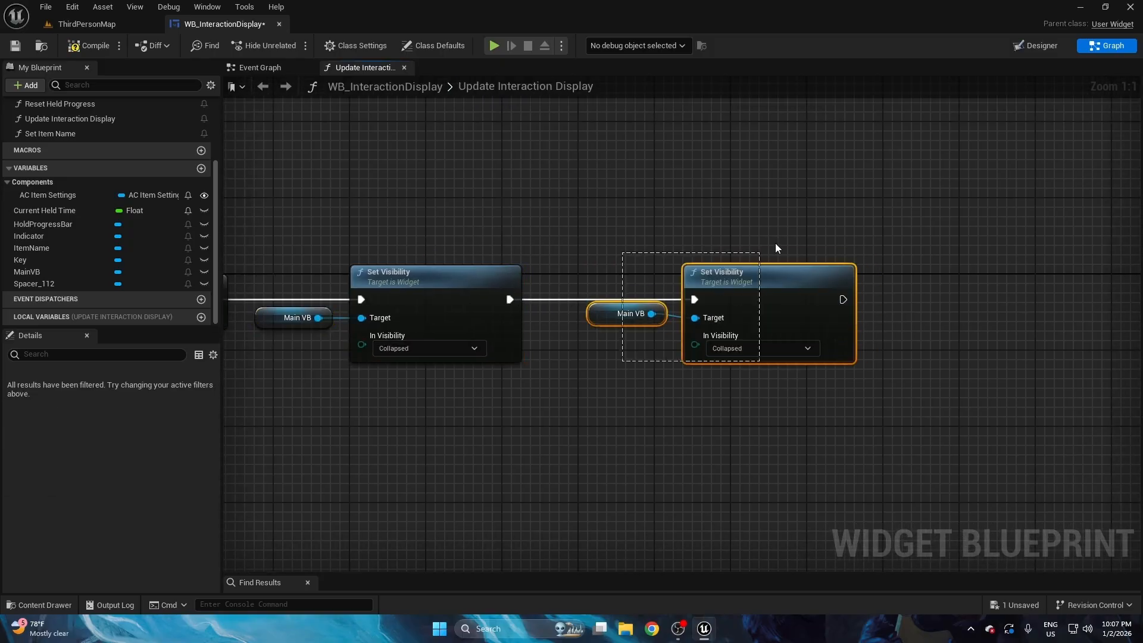
- Replace the copied Main VB getter with Indicator and set that node's In Visibility to Visible
click(280, 243)
drag(559, 278, 636, 344)
drag(36, 236, 594, 313)
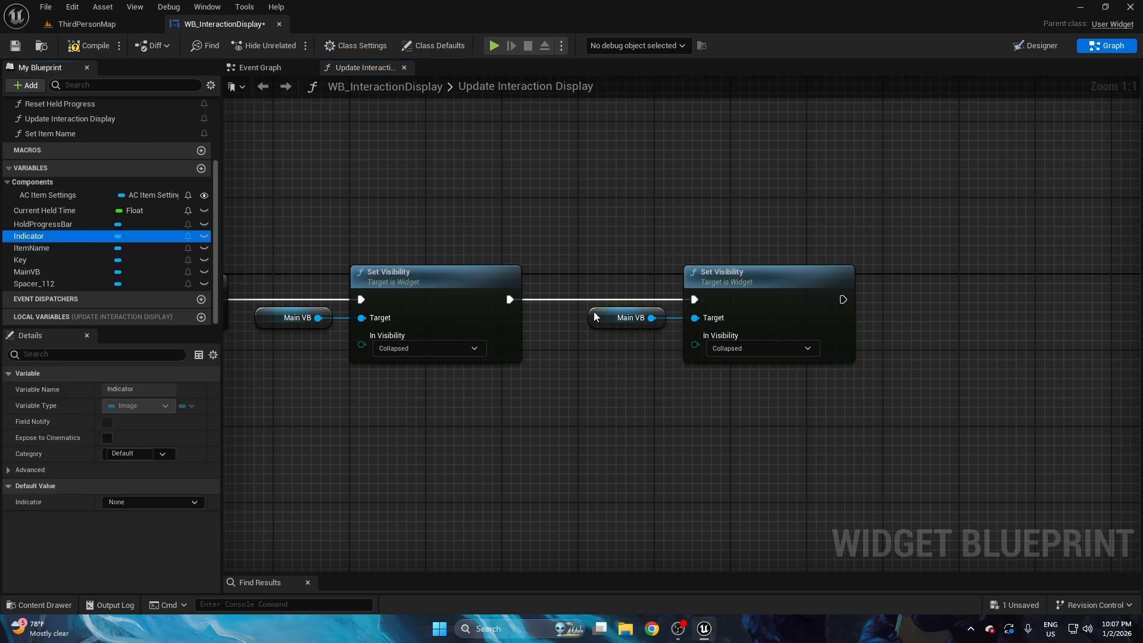
click(738, 348)
click(738, 361)
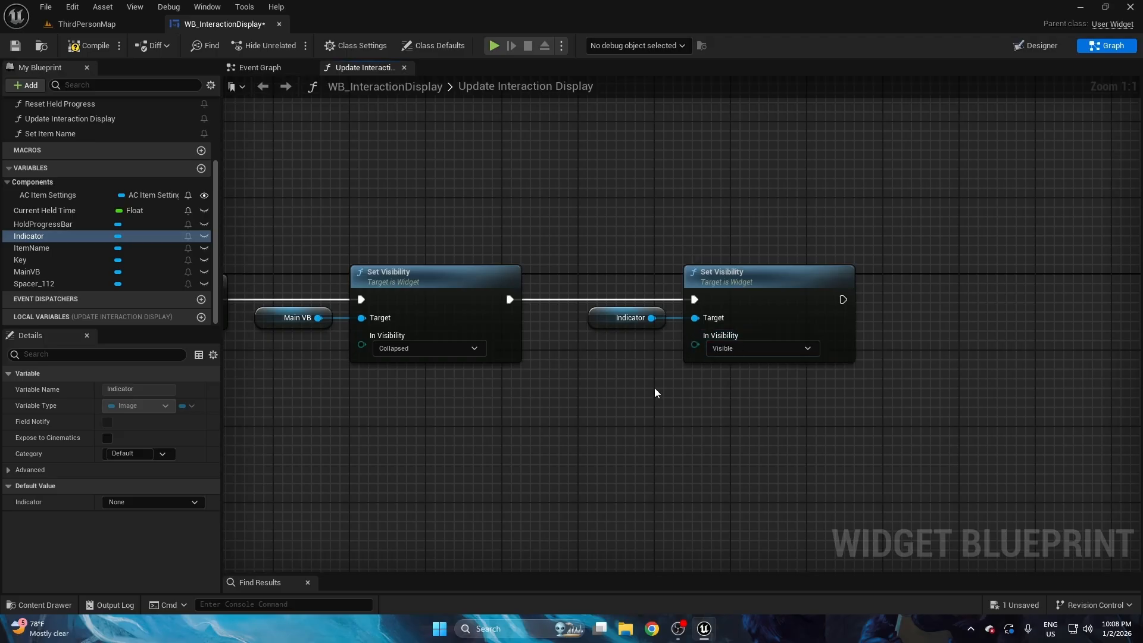
drag(656, 391, 758, 285)
right_drag(597, 229, 715, 222)
click(714, 222)
right_drag(467, 186, 552, 196)
drag(498, 225, 636, 363)
right_drag(812, 388, 720, 389)
drag(721, 389, 877, 256)
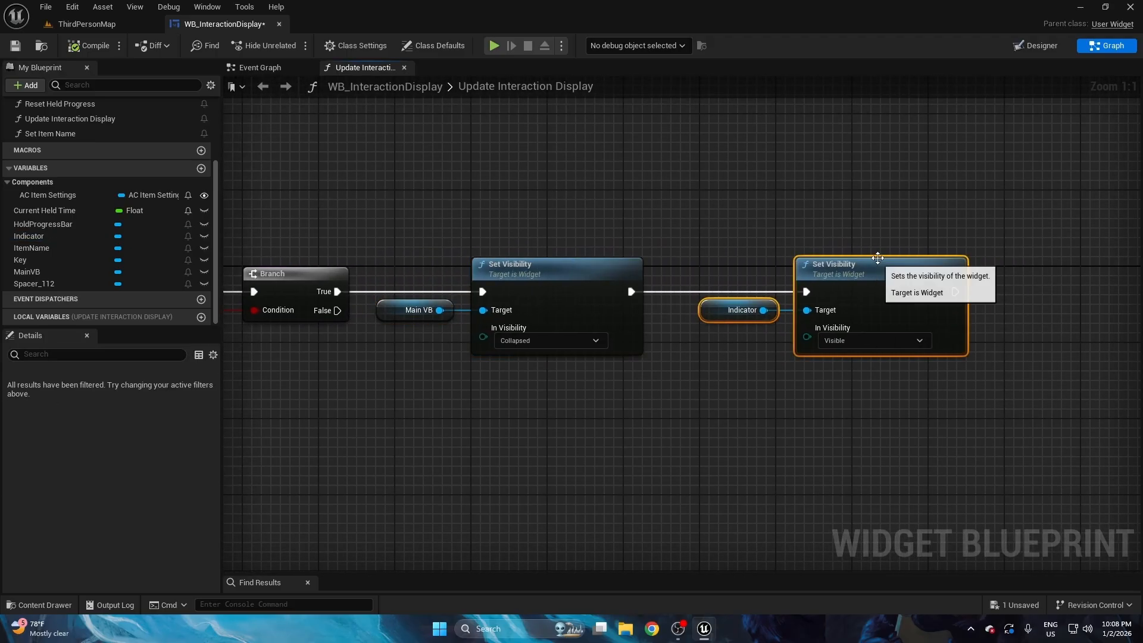
click(843, 196)
- Add a Return Node after the Indicator's Set Visibility node
right_drag(883, 203, 651, 227)
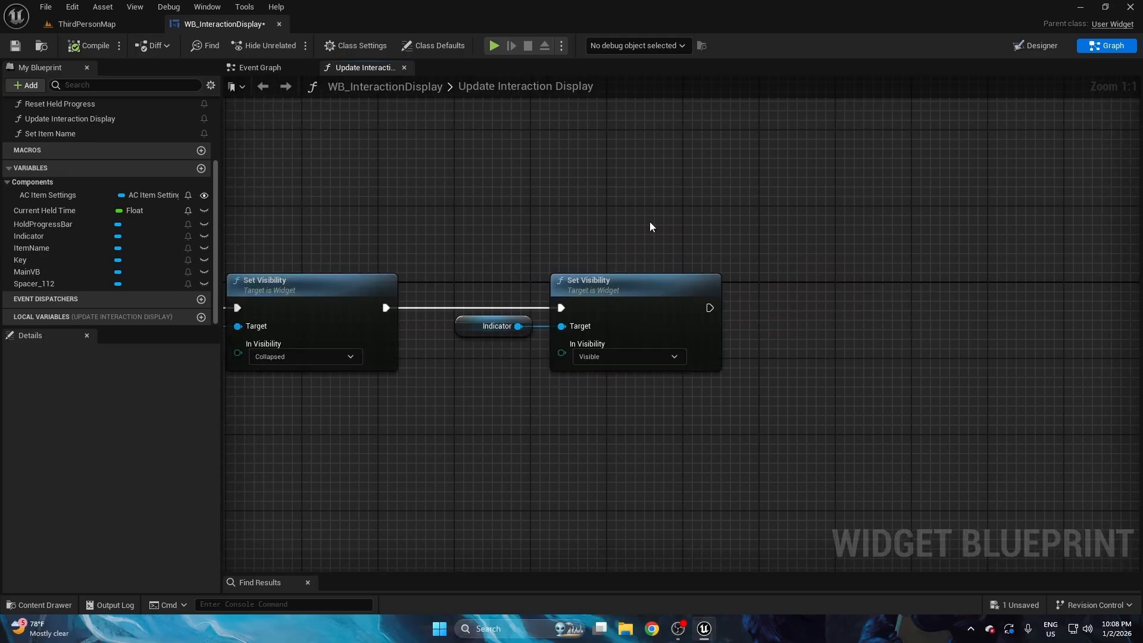
drag(709, 307, 756, 306)
text(return)
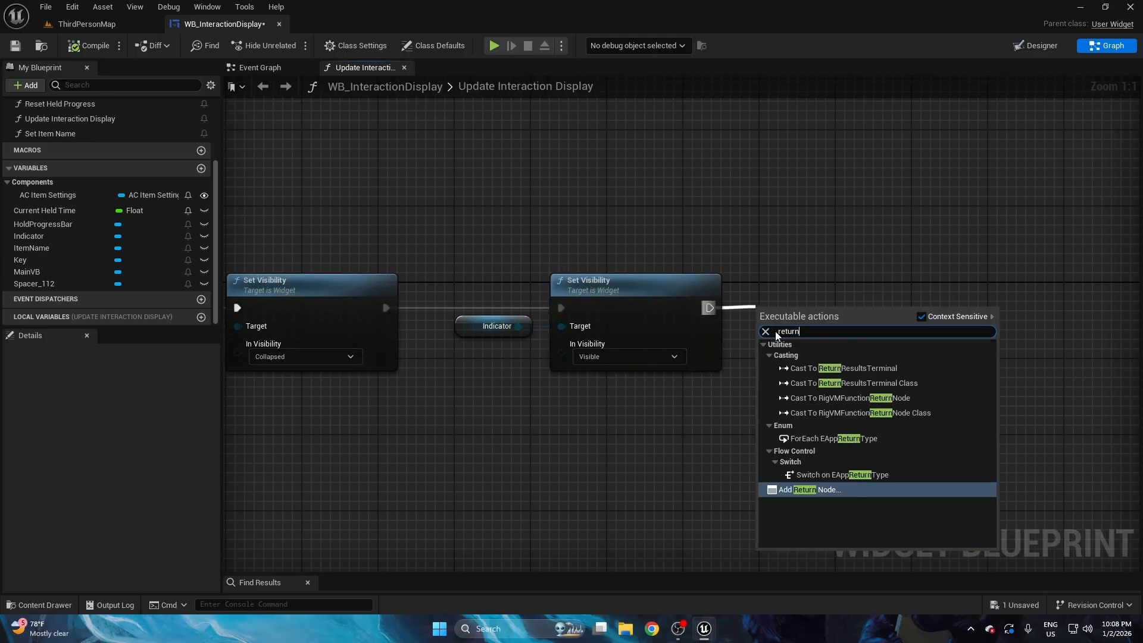
click(810, 489)
right_drag(555, 241, 835, 230)
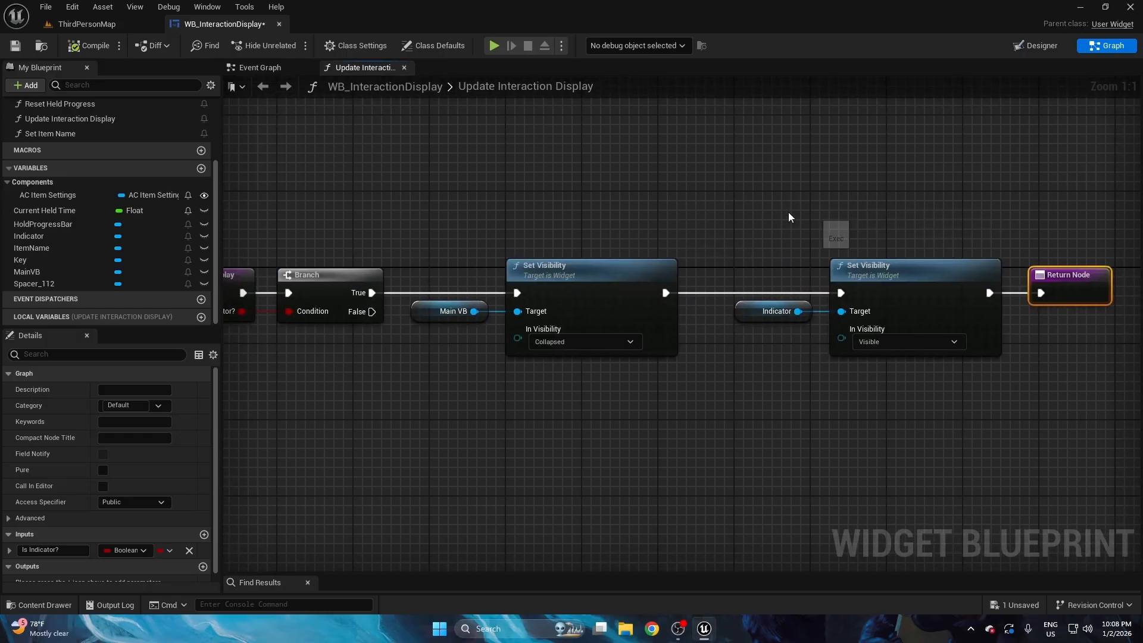
right_drag(421, 203, 552, 168)
drag(503, 278, 537, 375)
click(444, 356)
right_drag(690, 191, 513, 191)
- Duplicate the Main VB and Indicator visibility chain below the original, align it and run it from the Branch's False output
drag(384, 201, 488, 399)
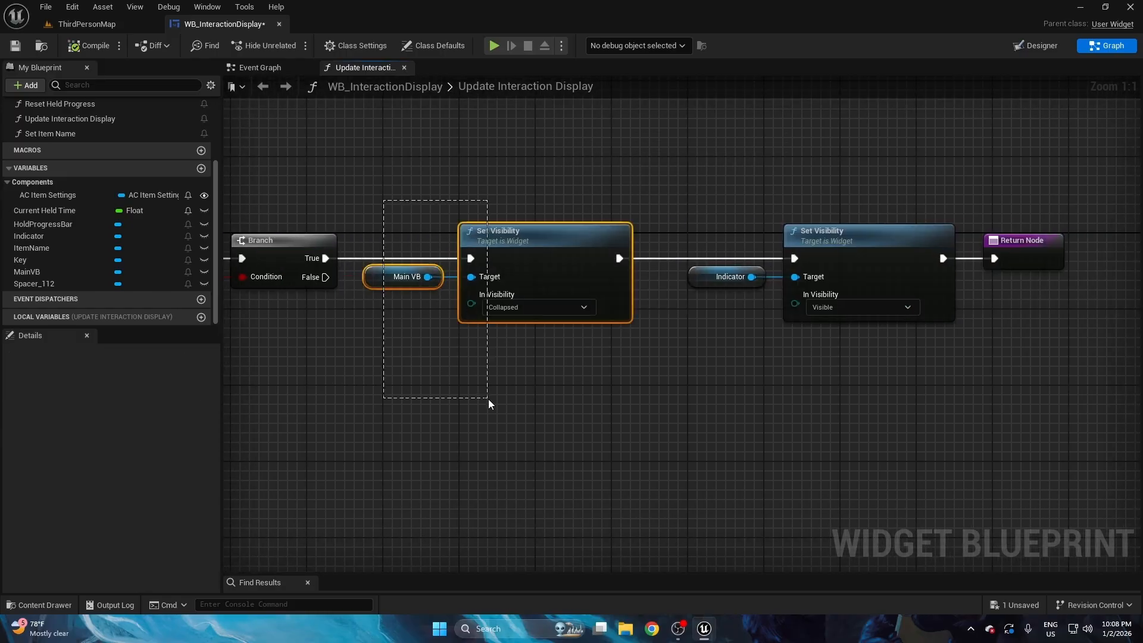
drag(565, 344, 857, 366)
key(ctrl+c)
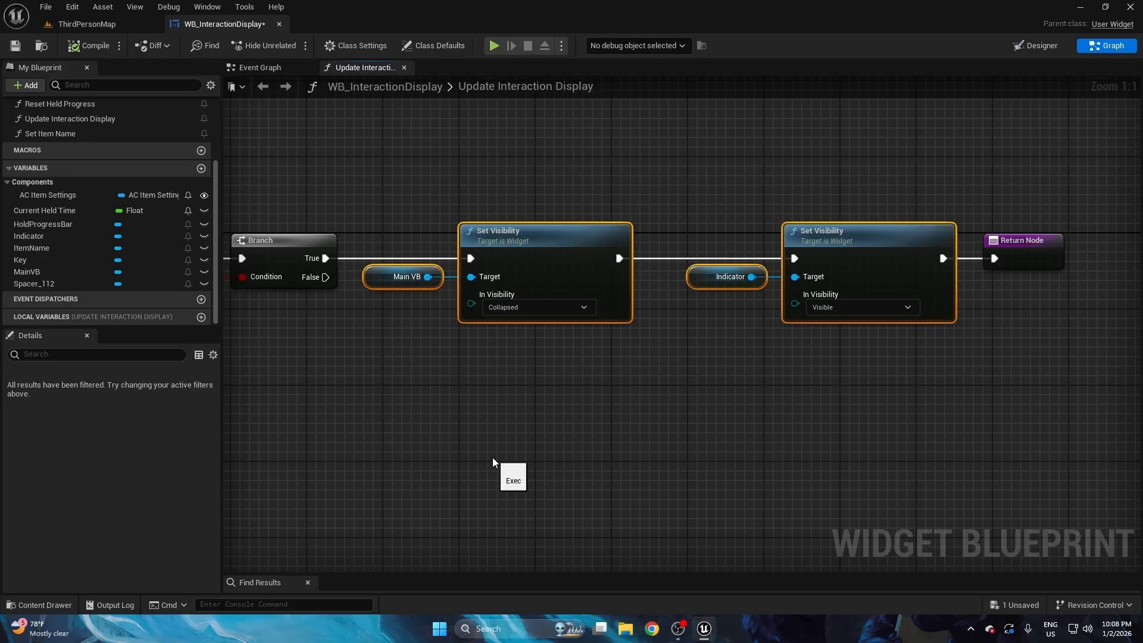
key(ctrl+v)
drag(497, 444, 573, 386)
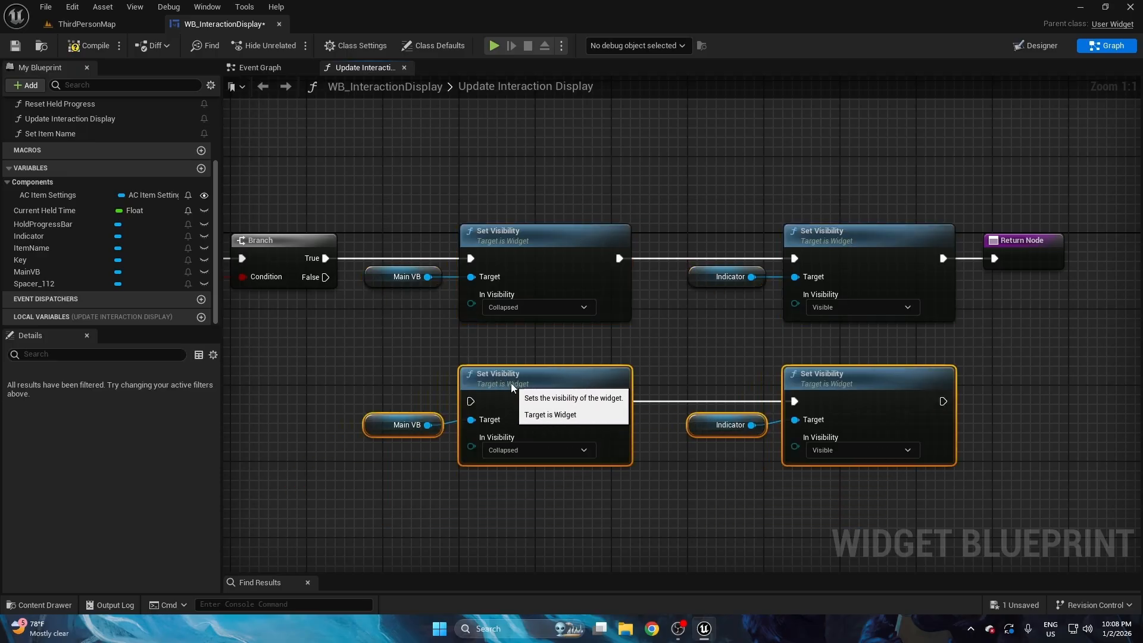
drag(326, 277, 470, 400)
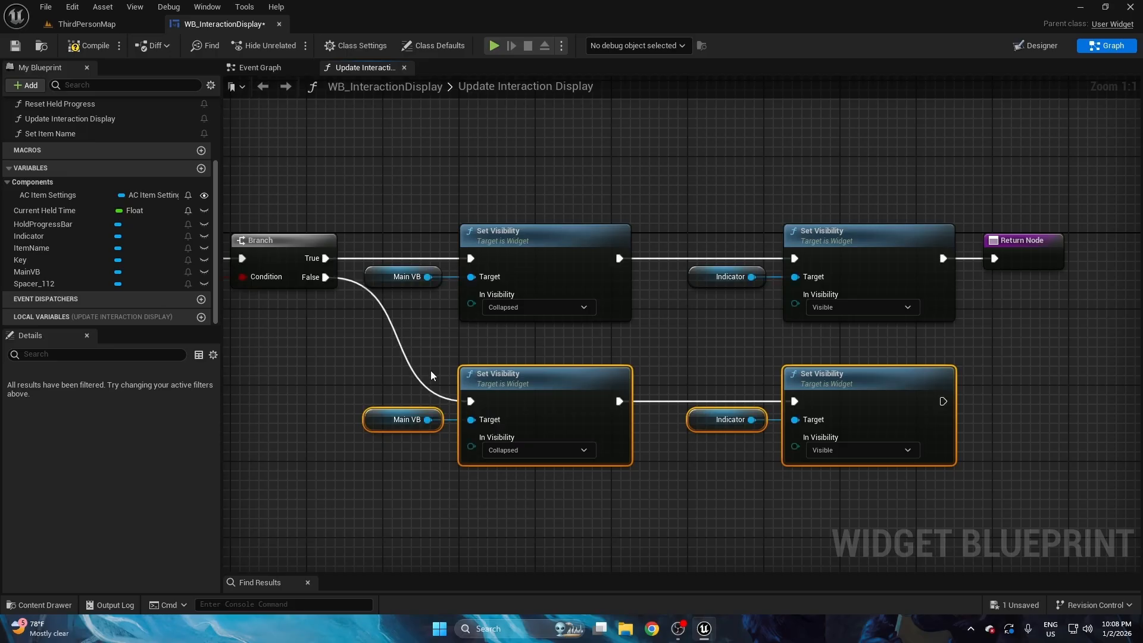
click(431, 370)
right_drag(382, 389, 447, 335)
- On the False path, set Main VB's In Visibility to Visible and the Indicator's to Collapsed
click(588, 397)
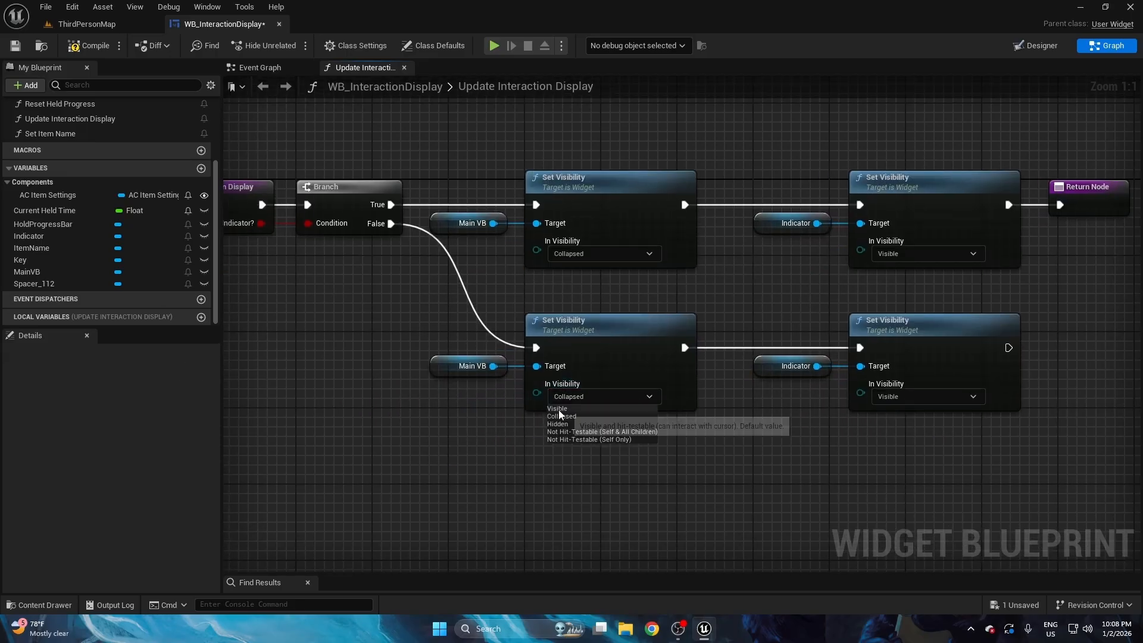
click(558, 410)
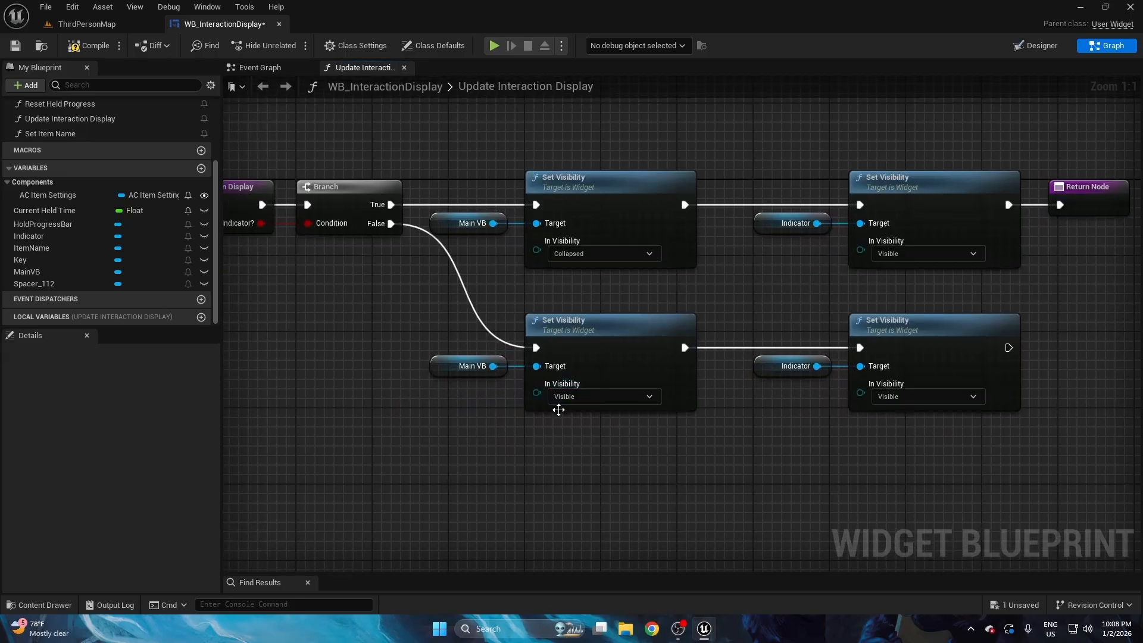
click(917, 397)
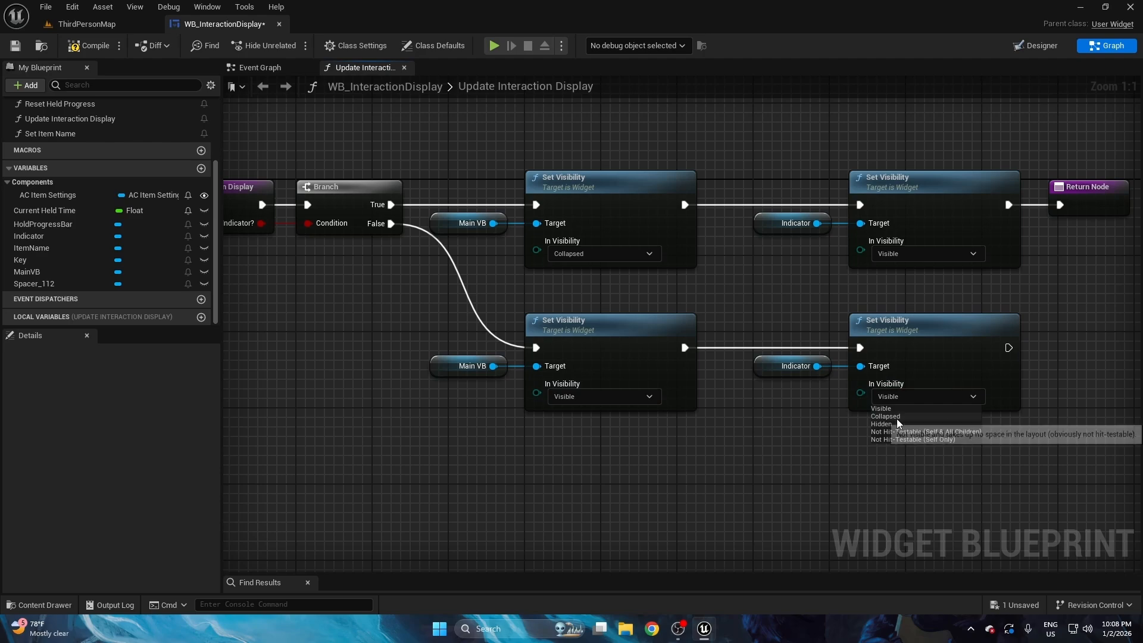
click(892, 417)
right_drag(943, 447, 809, 453)
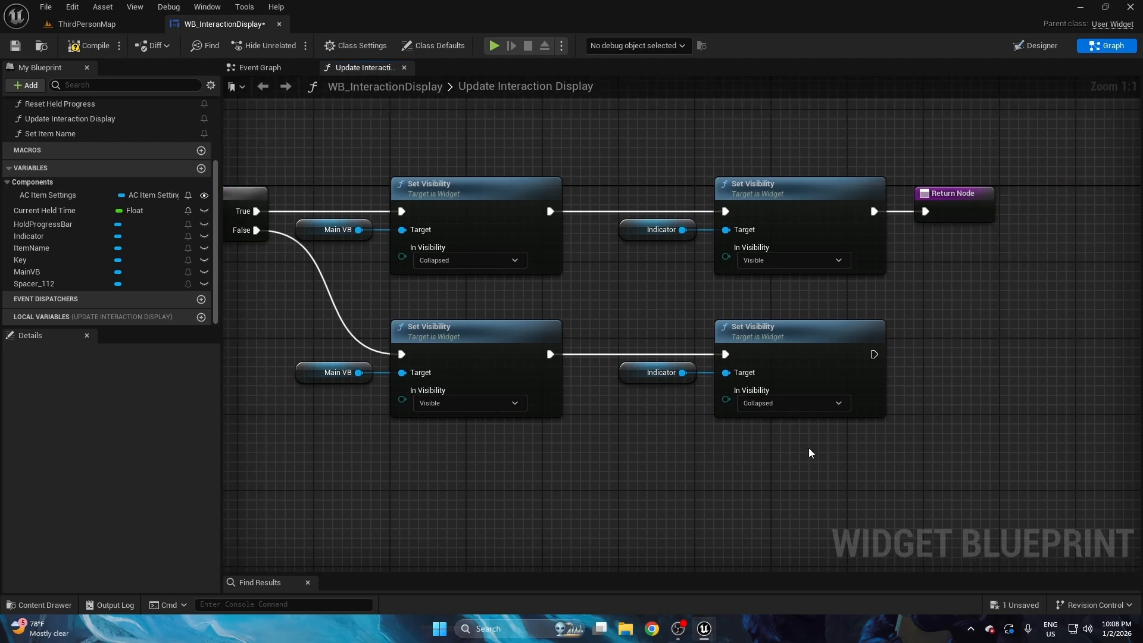
right_drag(922, 356, 758, 348)
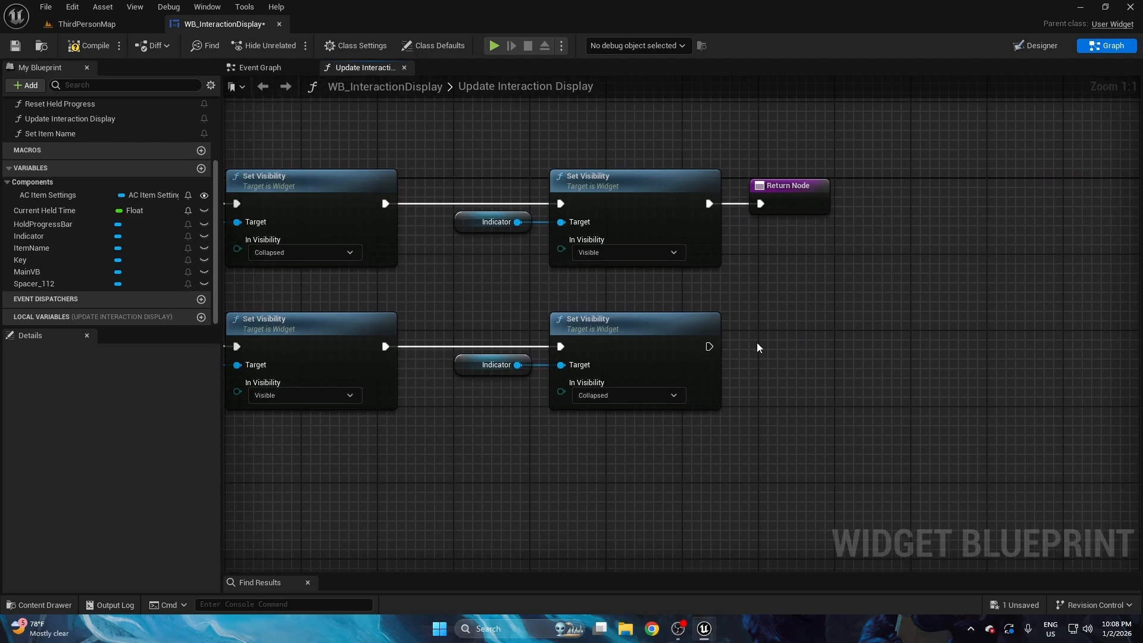
right_drag(892, 225, 935, 178)
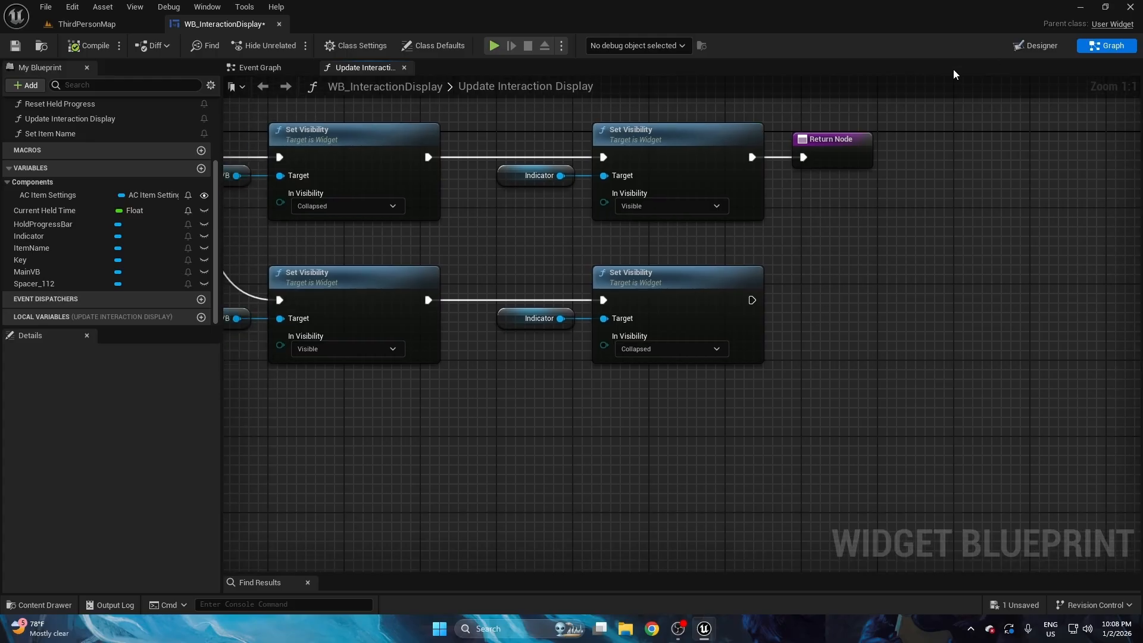
- In the designer, select the Hold Progress Bar around the E key and save the widget
click(1037, 47)
scroll(550, 214, up, 20)
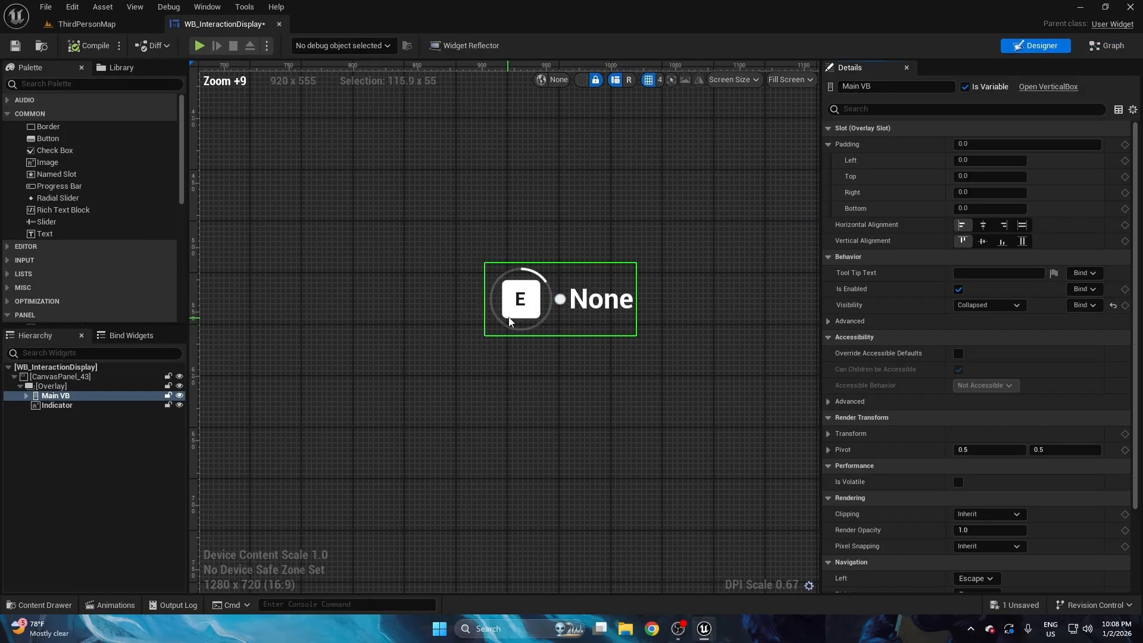
click(510, 171)
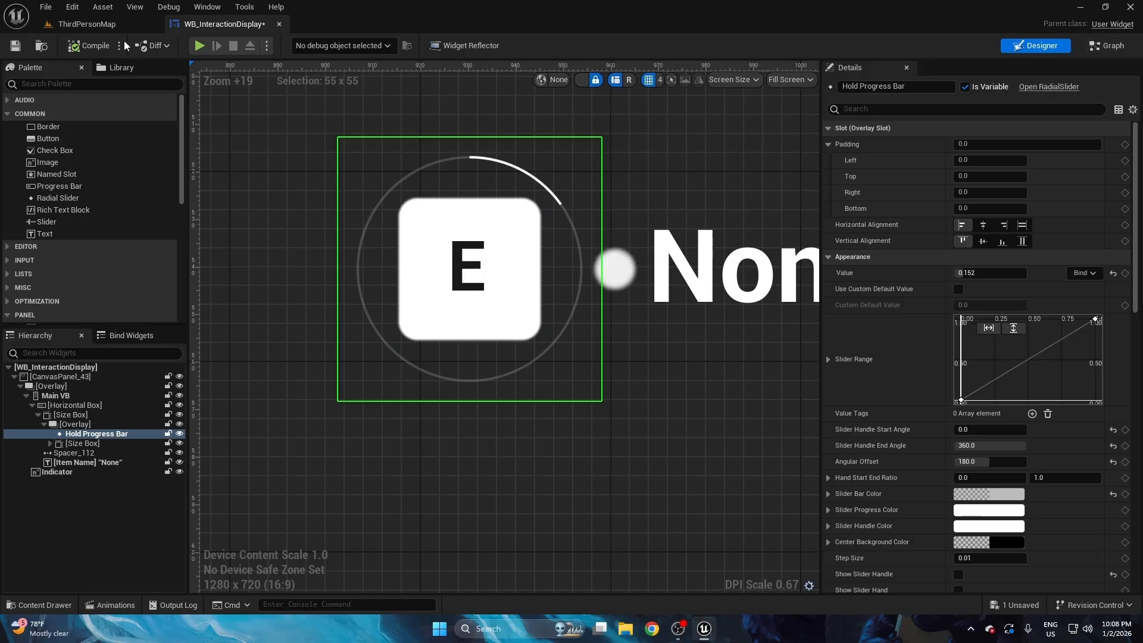
click(16, 46)
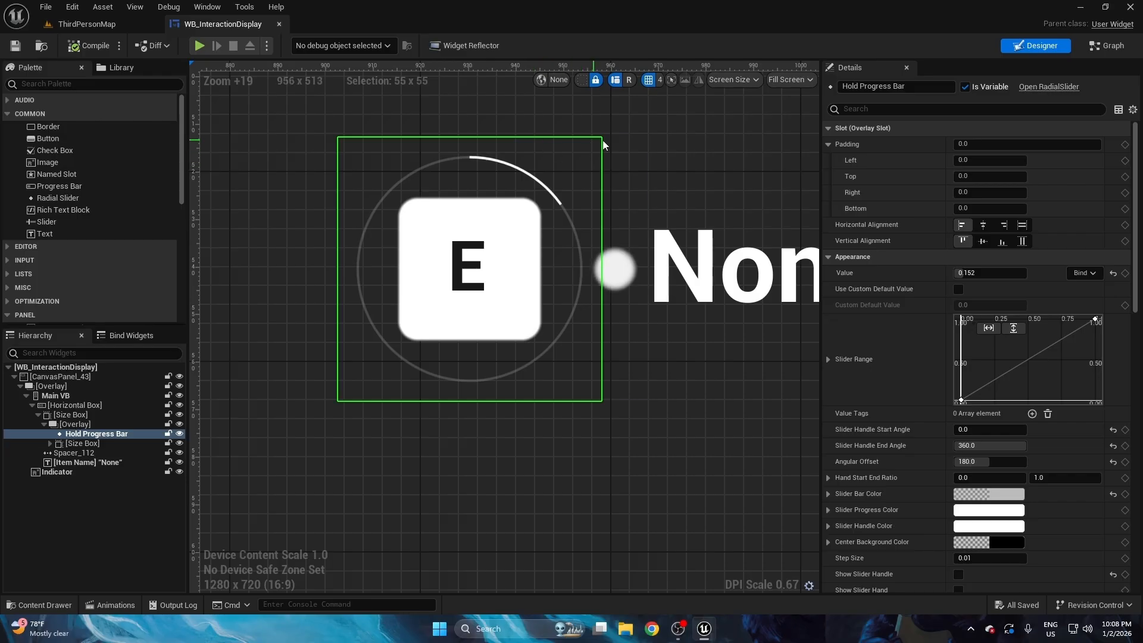
- In the Update Interaction Display graph, place a Hold Progress Bar getter and a copy of the Set Visibility node below the False path
click(1107, 45)
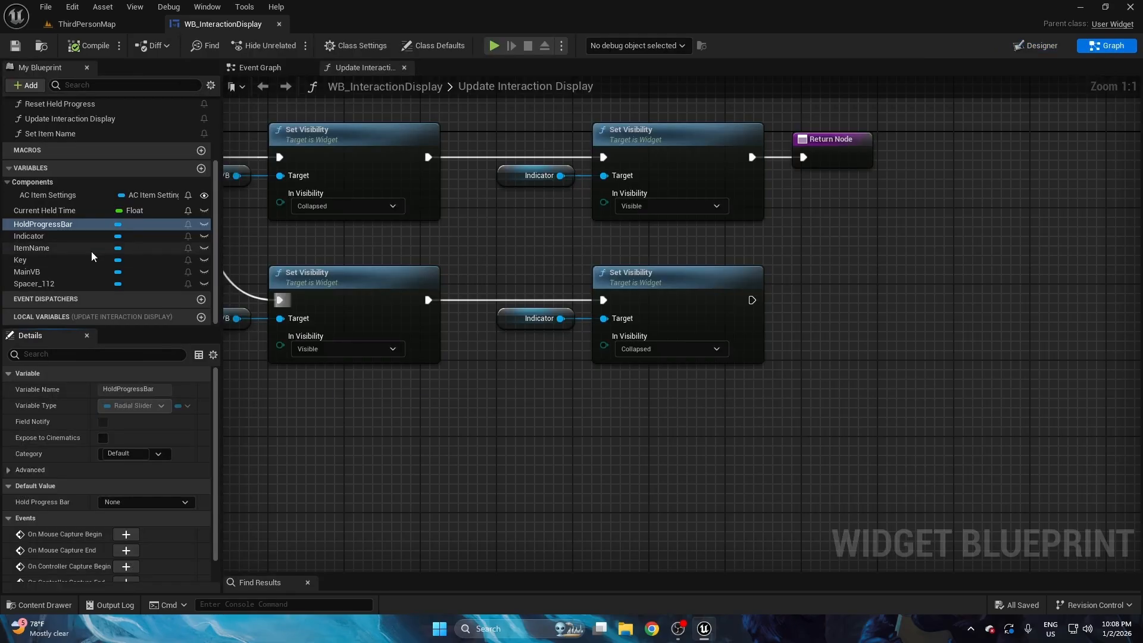
drag(62, 226, 525, 446)
right_drag(617, 400, 536, 407)
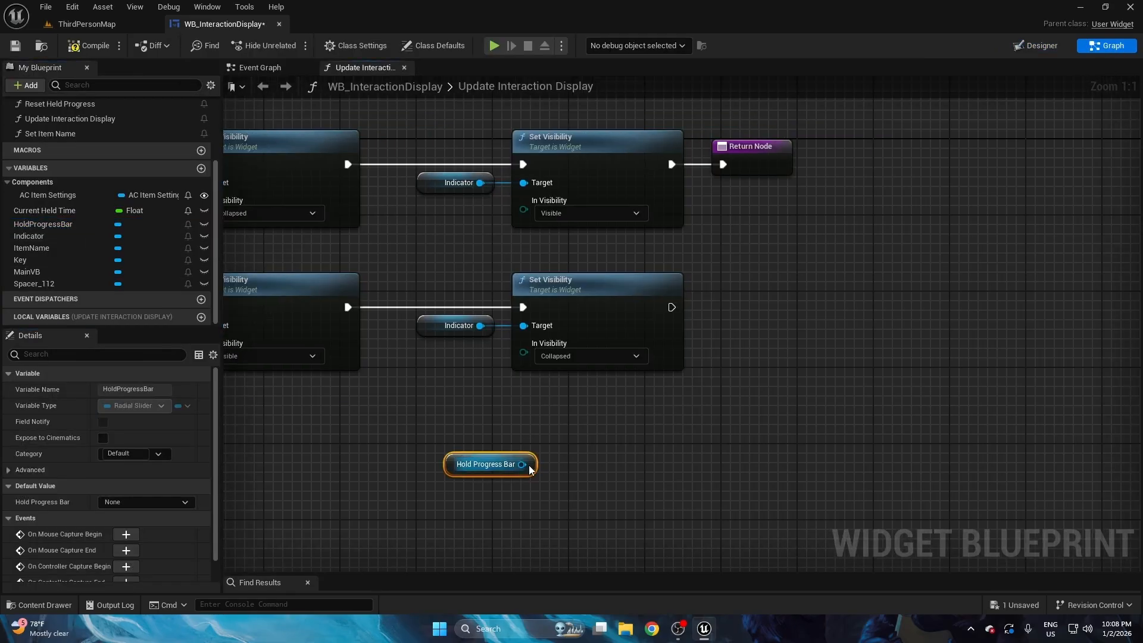
drag(524, 464, 606, 402)
click(607, 331)
key(ctrl+c)
key(ctrl+v)
right_drag(528, 474, 640, 359)
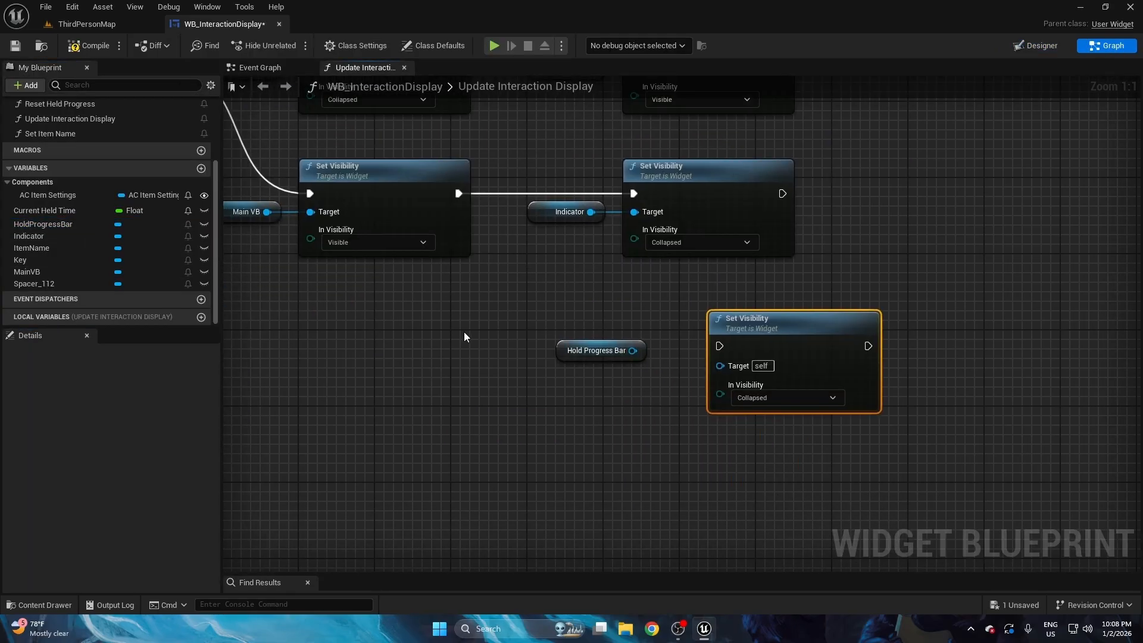
- Add an AC Item Settings getter and get its Interaction Type, placing both below the Hold Progress Bar getter
right_drag(349, 291, 623, 394)
scroll(622, 394, down, 2)
drag(59, 195, 652, 464)
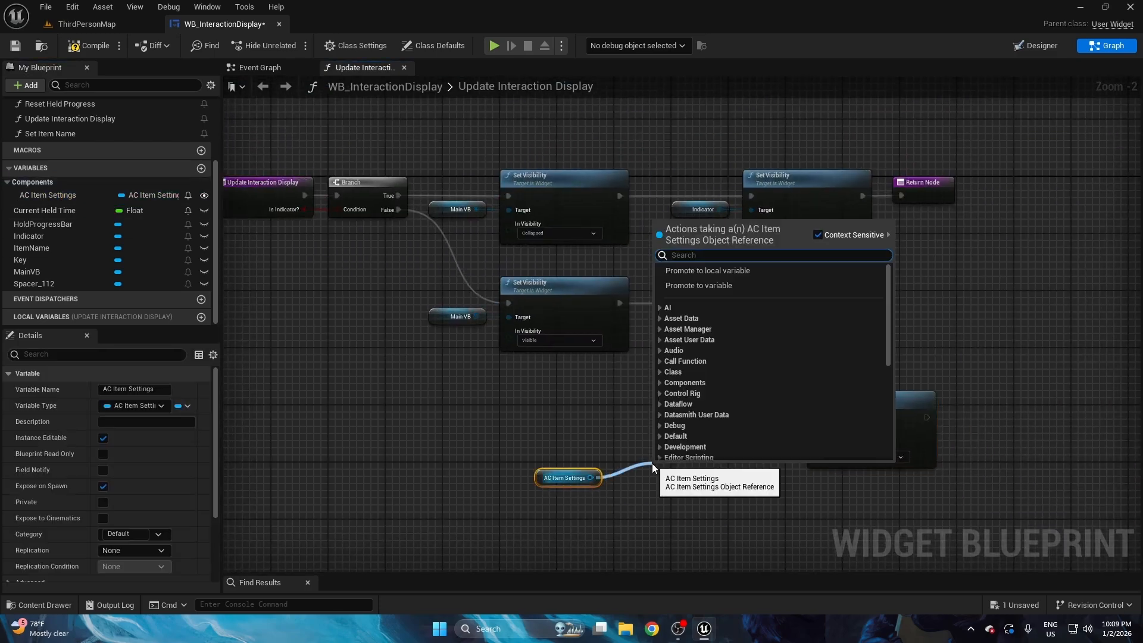
text(interacti)
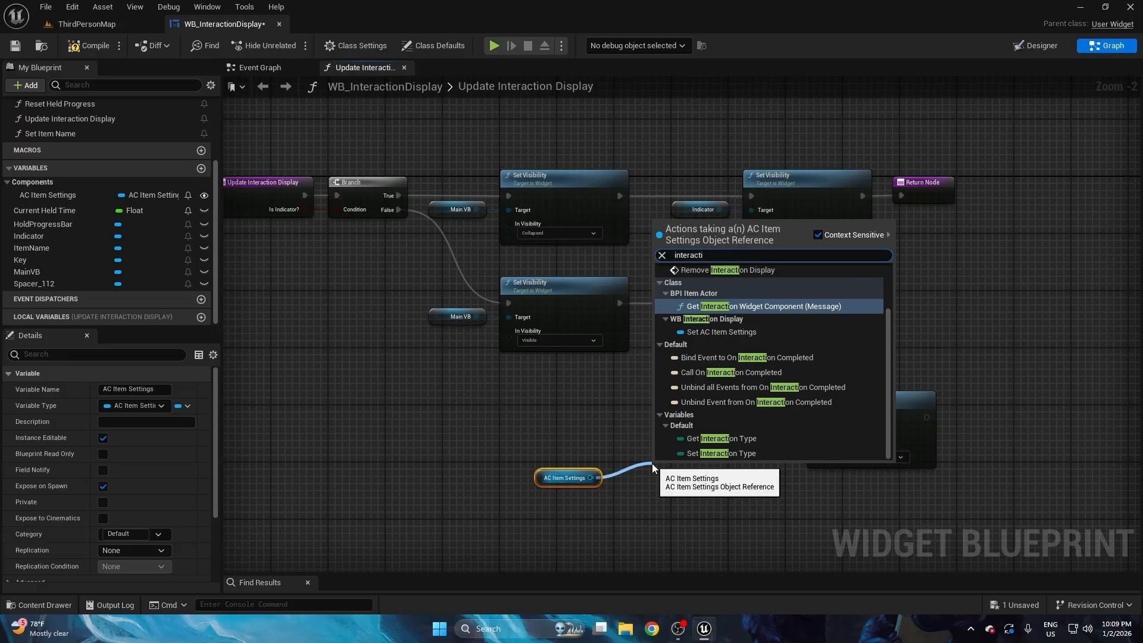
click(713, 441)
scroll(712, 516, up, 2)
drag(589, 438, 532, 460)
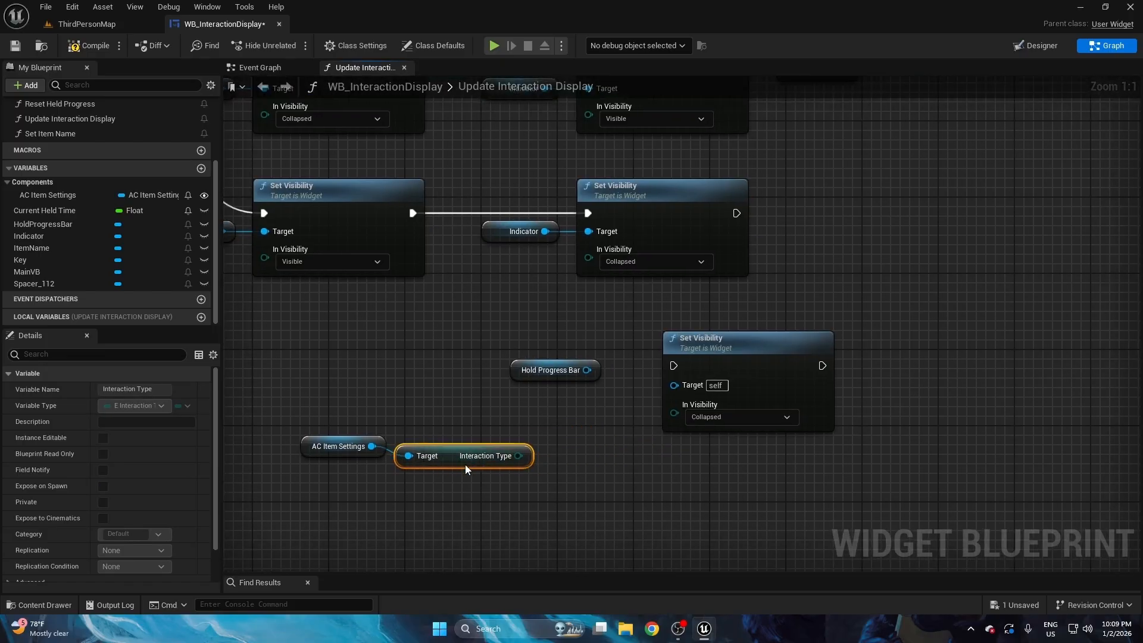
- Feed the new Set Visibility node's In Visibility from a Select node indexed by Interaction Type
drag(674, 412, 662, 524)
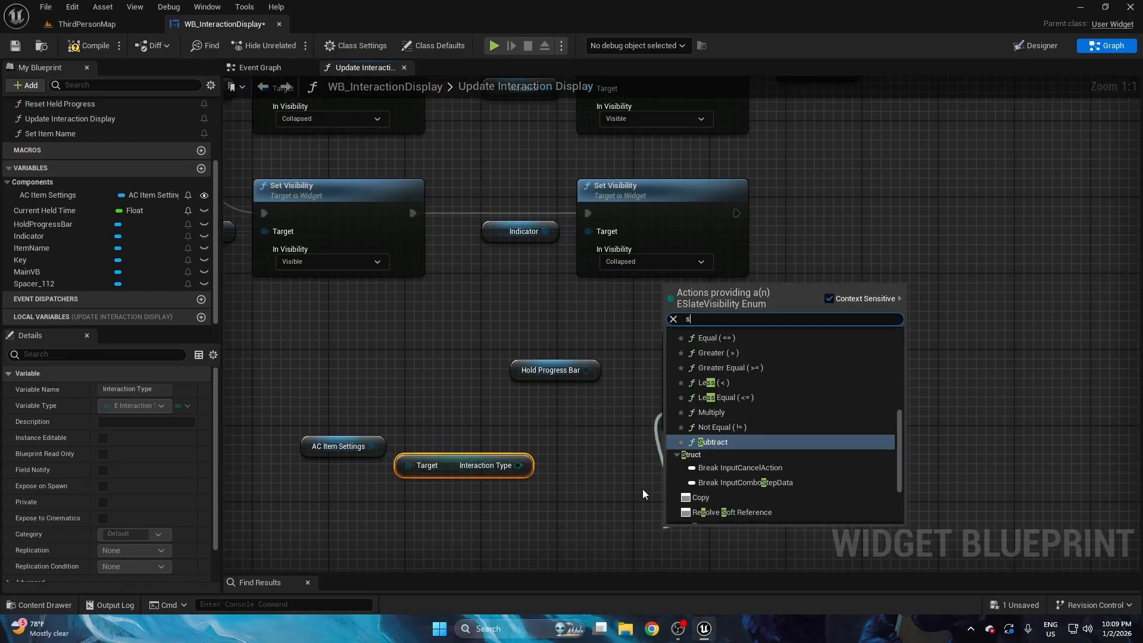
text(se)
click(734, 416)
right_drag(648, 490, 658, 400)
drag(657, 440, 668, 371)
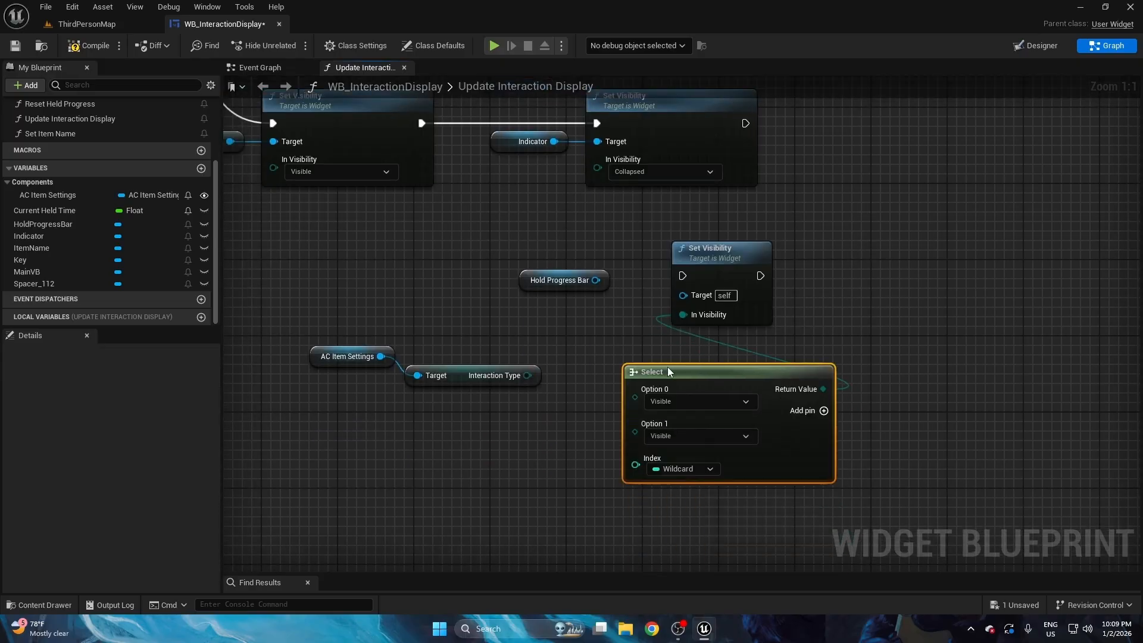
drag(526, 375, 654, 471)
right_drag(616, 345, 529, 371)
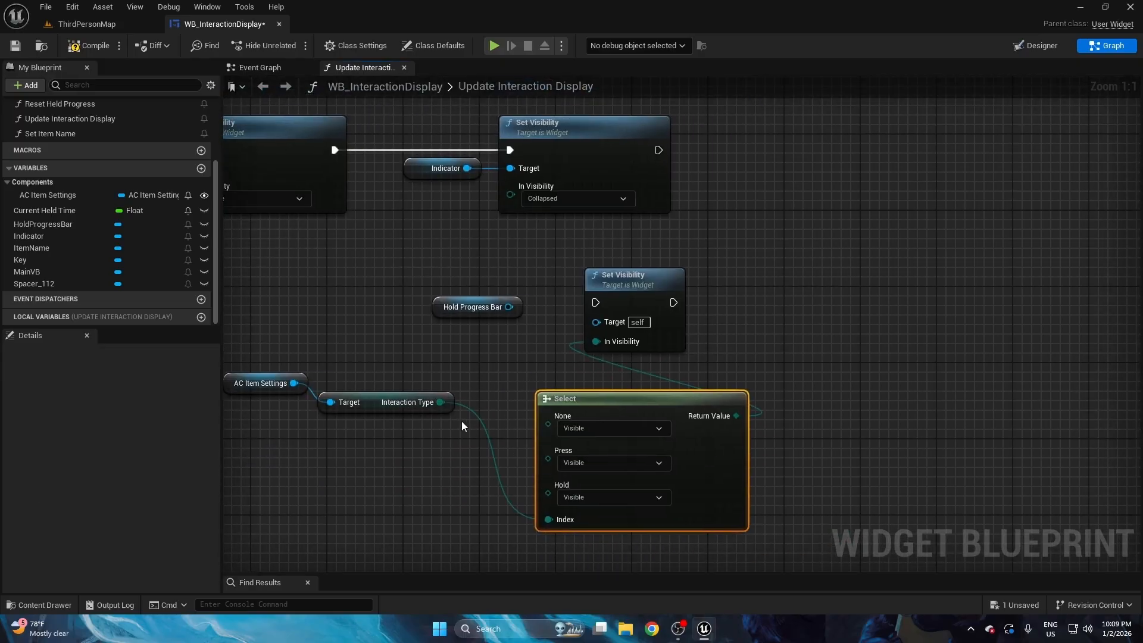
- Set the Select node's Hold option to Hidden
click(588, 498)
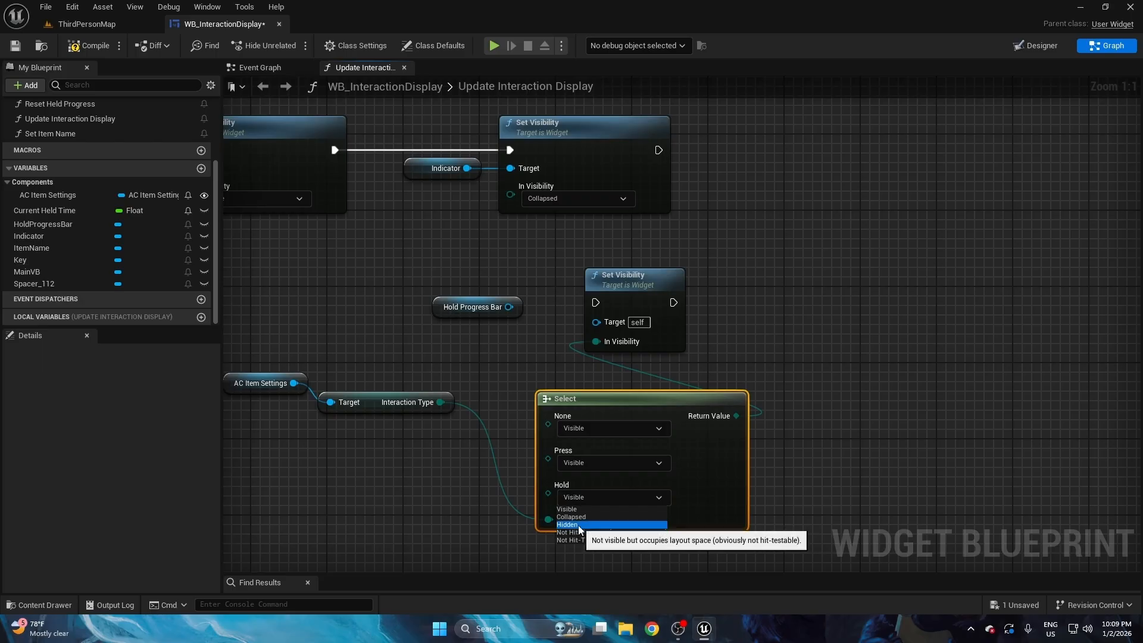
click(578, 527)
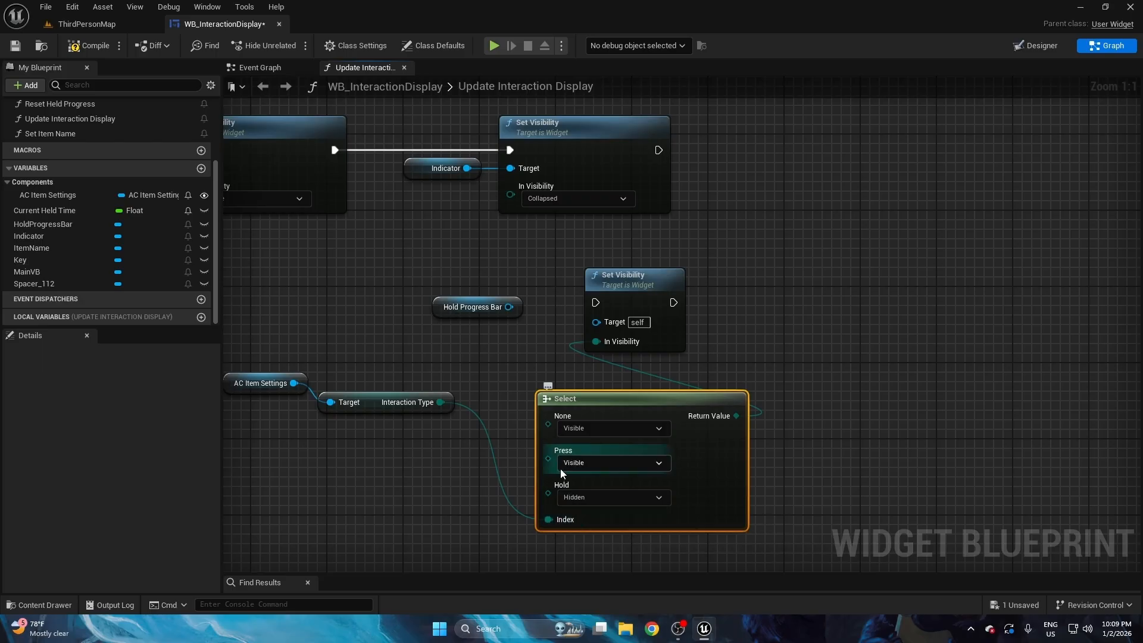
click(500, 487)
- Delete the unconnected Set Visibility node with its Hold Progress Bar, AC Item Settings, Interaction Type and Select nodes
right_drag(391, 467, 515, 479)
drag(346, 527, 775, 270)
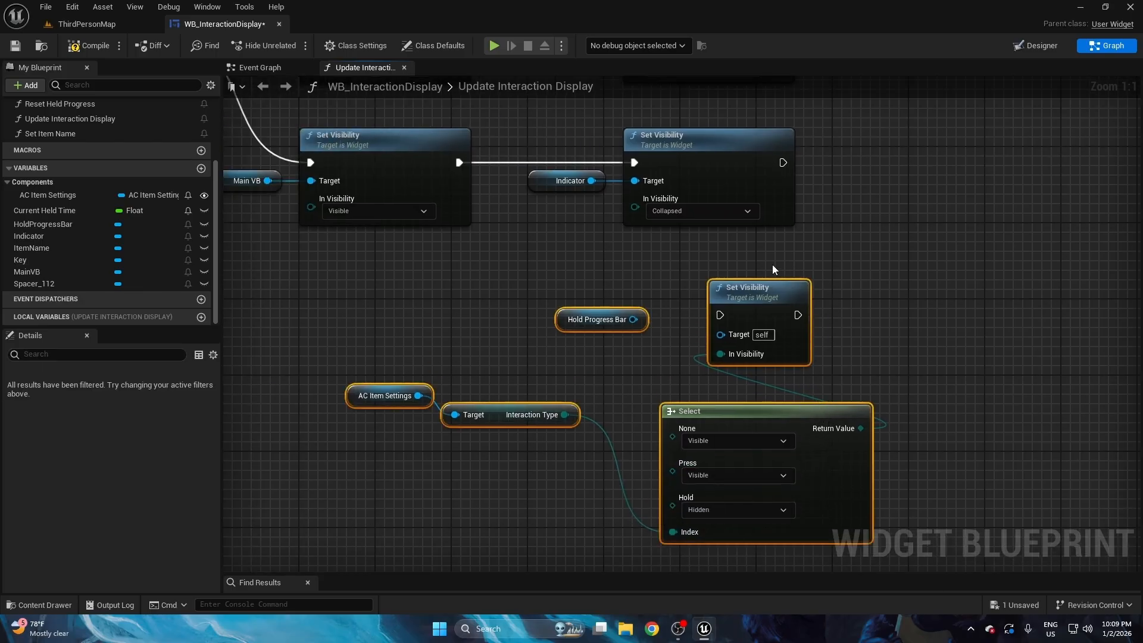
key(Delete)
- Duplicate the Return Node and connect the copy after the False path's Indicator Set Visibility node
right_drag(776, 269, 735, 320)
drag(768, 302, 786, 164)
key(ctrl+c)
key(ctrl+v)
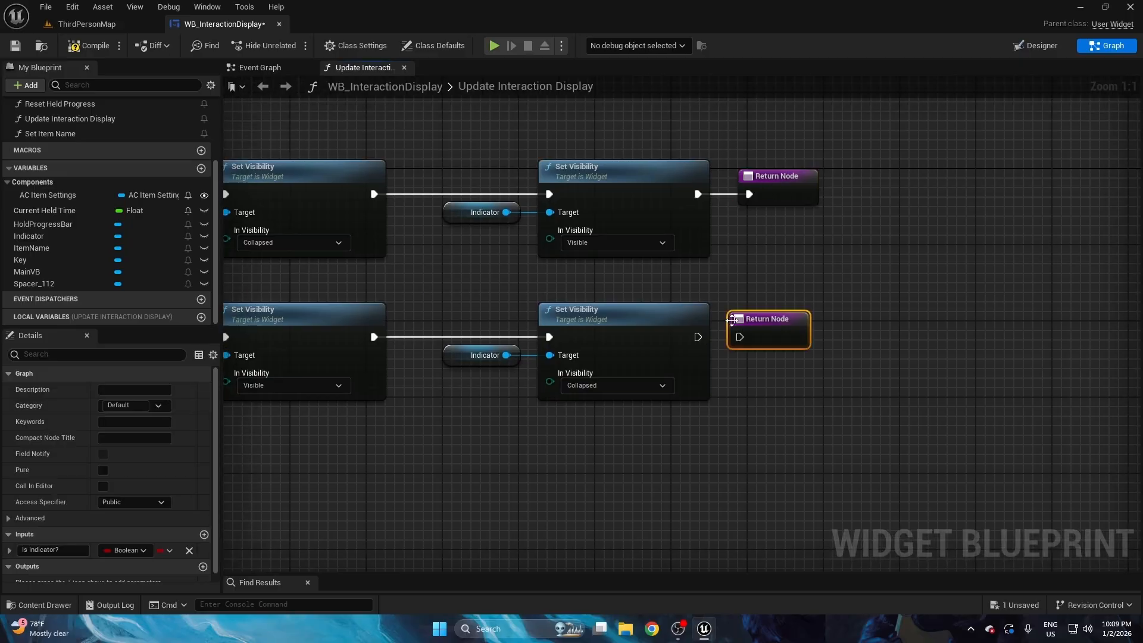
drag(698, 337, 740, 336)
scroll(841, 271, down, 1)
click(841, 271)
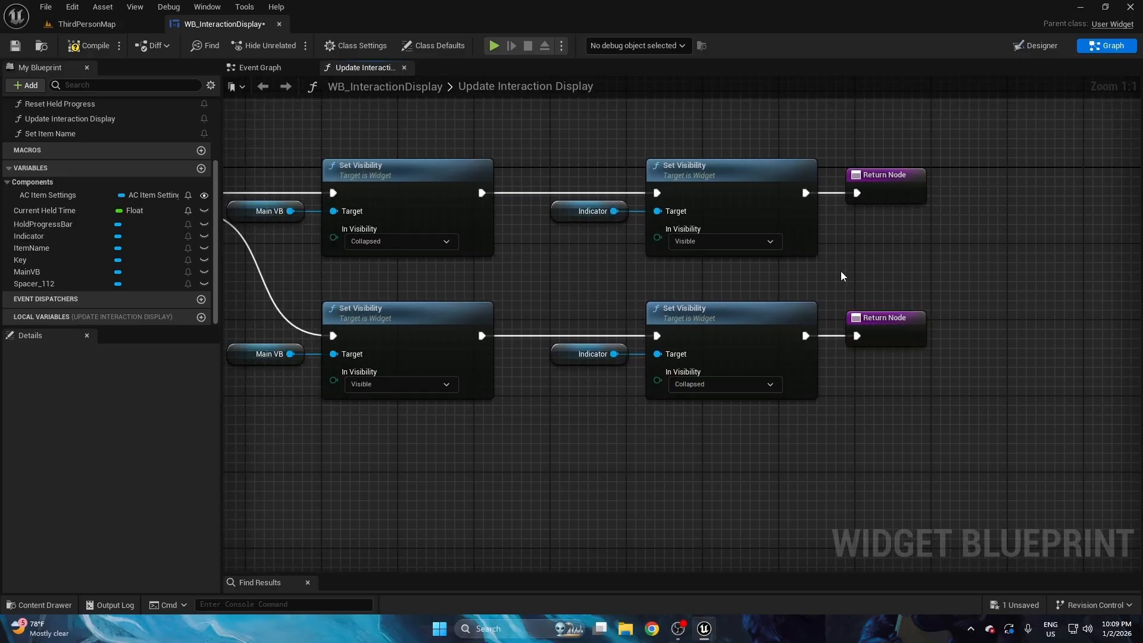
- Close the Update Interaction Display graph and save the widget
scroll(840, 270, down, 2)
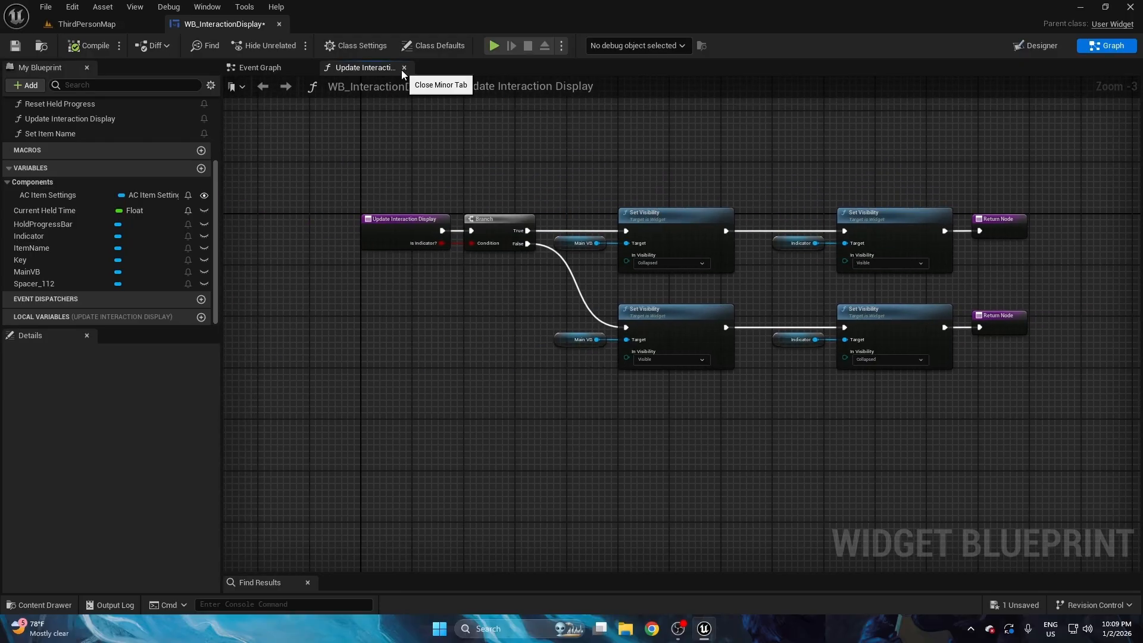
click(404, 67)
key(ctrl+s)
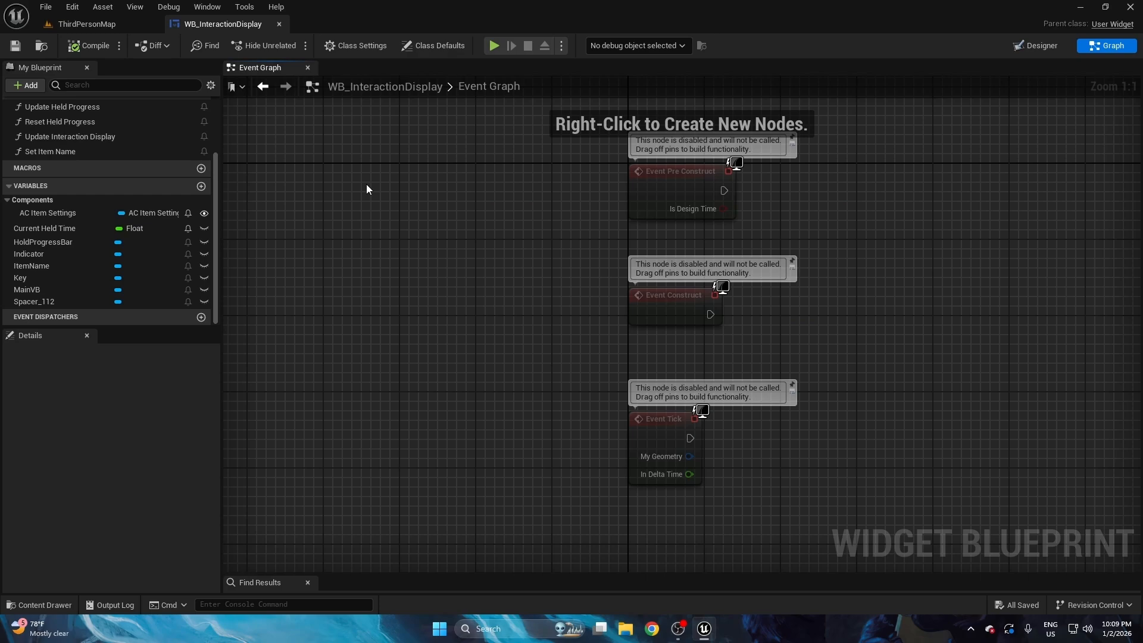
- Review the Set Item Name function and close its graph
double_click(104, 151)
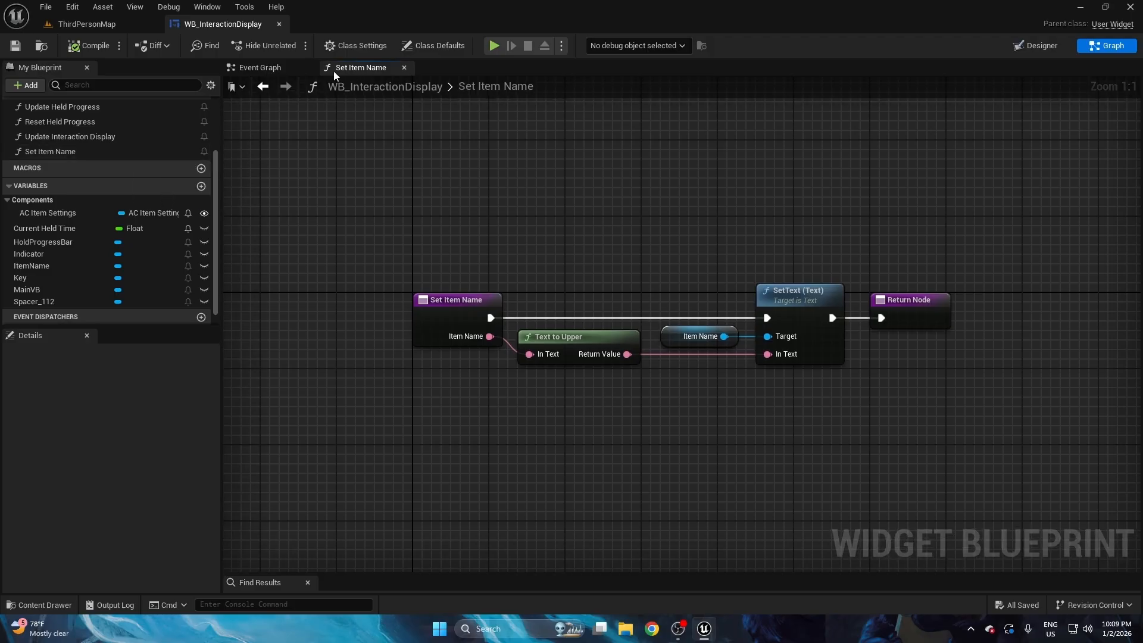
right_click(281, 69)
click(316, 120)
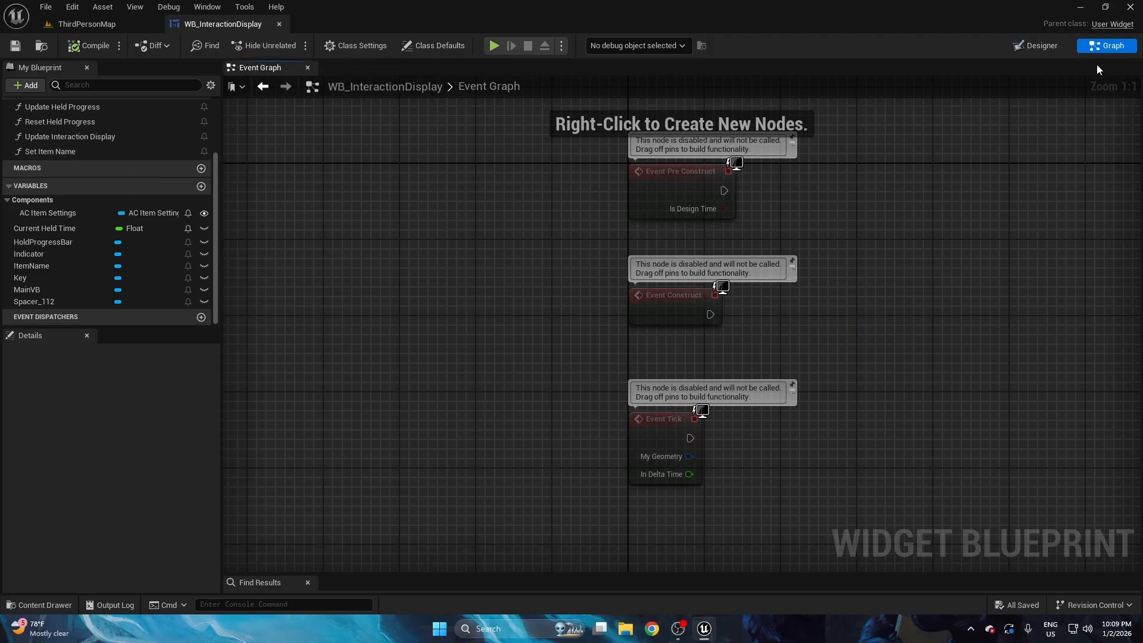
- Examine the Key text block inside the E key in the designer
click(1037, 48)
scroll(500, 334, up, 10)
scroll(557, 343, up, 4)
click(459, 340)
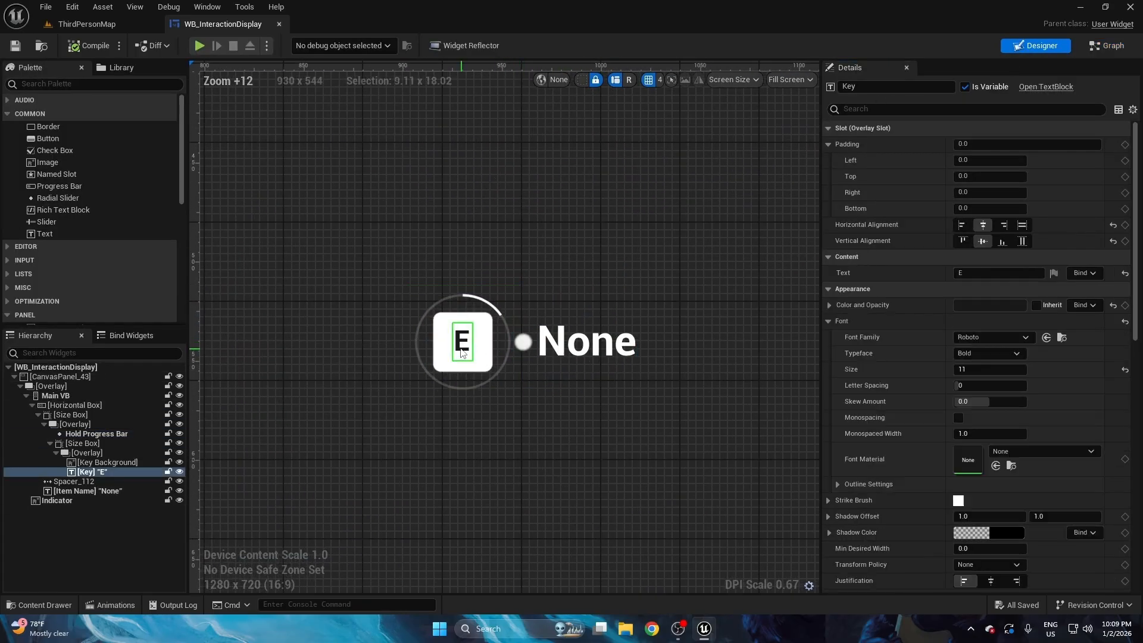
scroll(442, 217, up, 6)
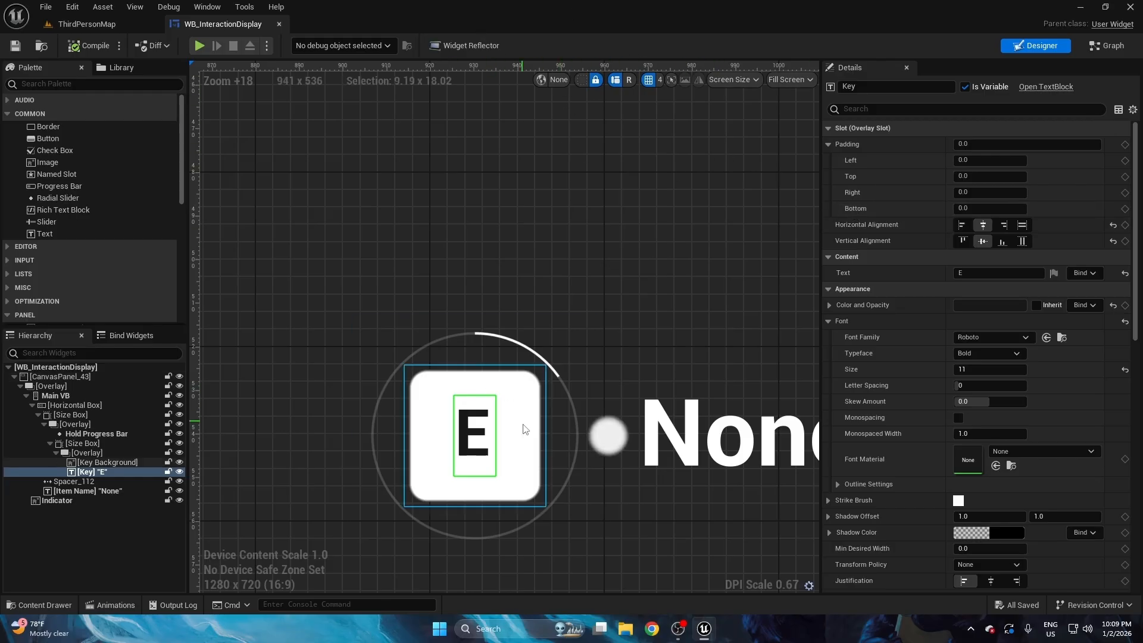
- In the Event Graph, delete the unused Event Construct and Event Tick nodes
click(1102, 48)
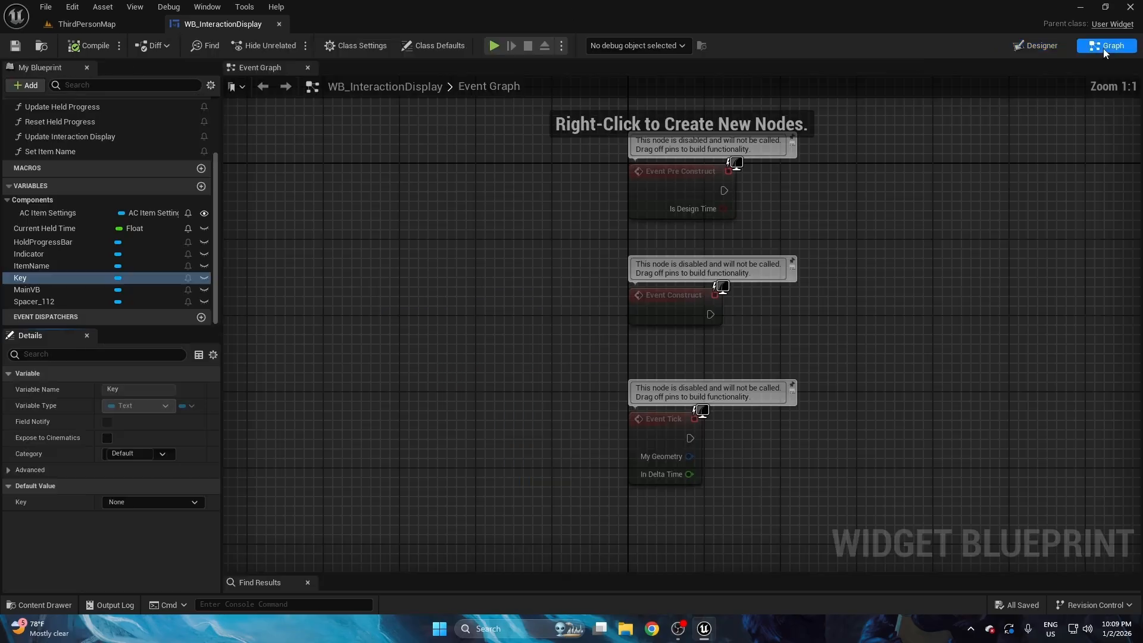
drag(702, 297, 387, 511)
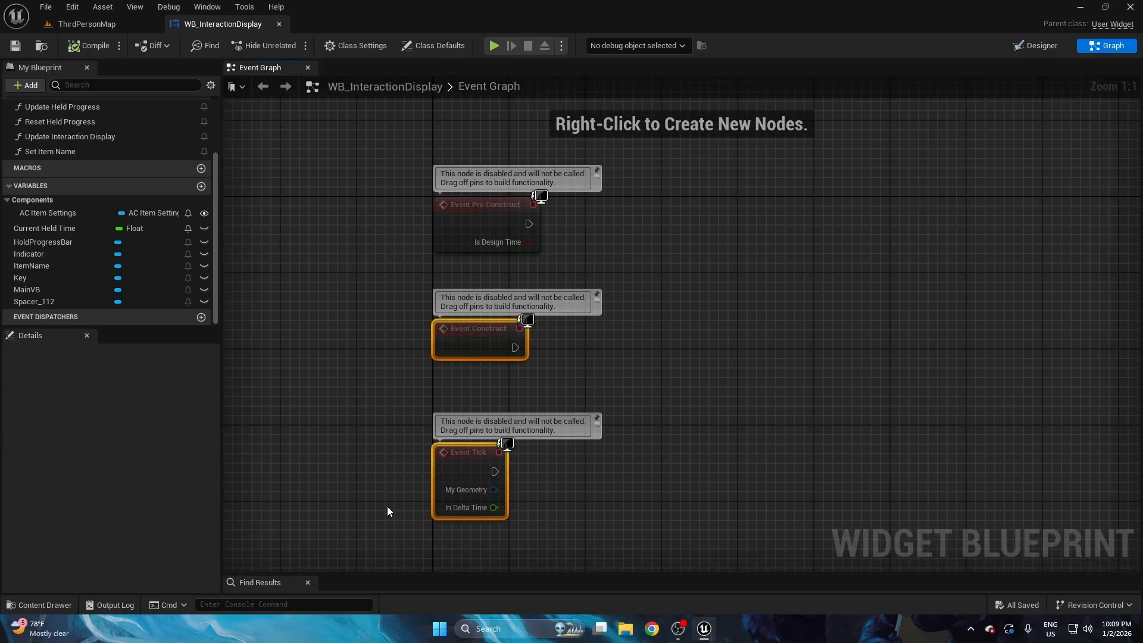
key(Delete)
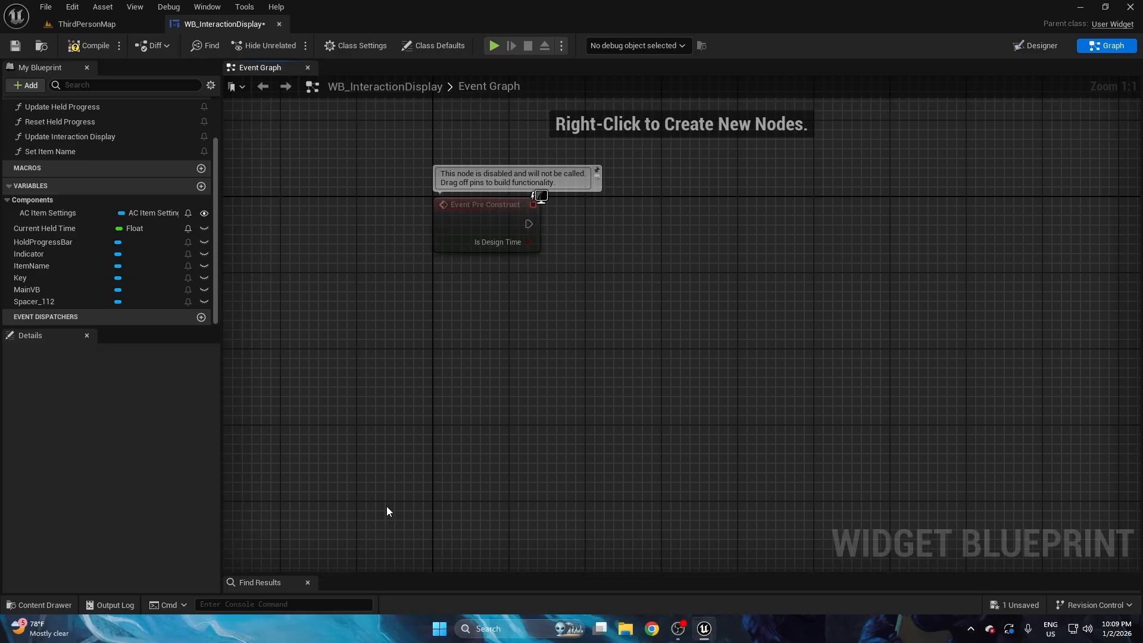
- Add a new function named Set Interaction Key to the widget
scroll(106, 170, up, 3)
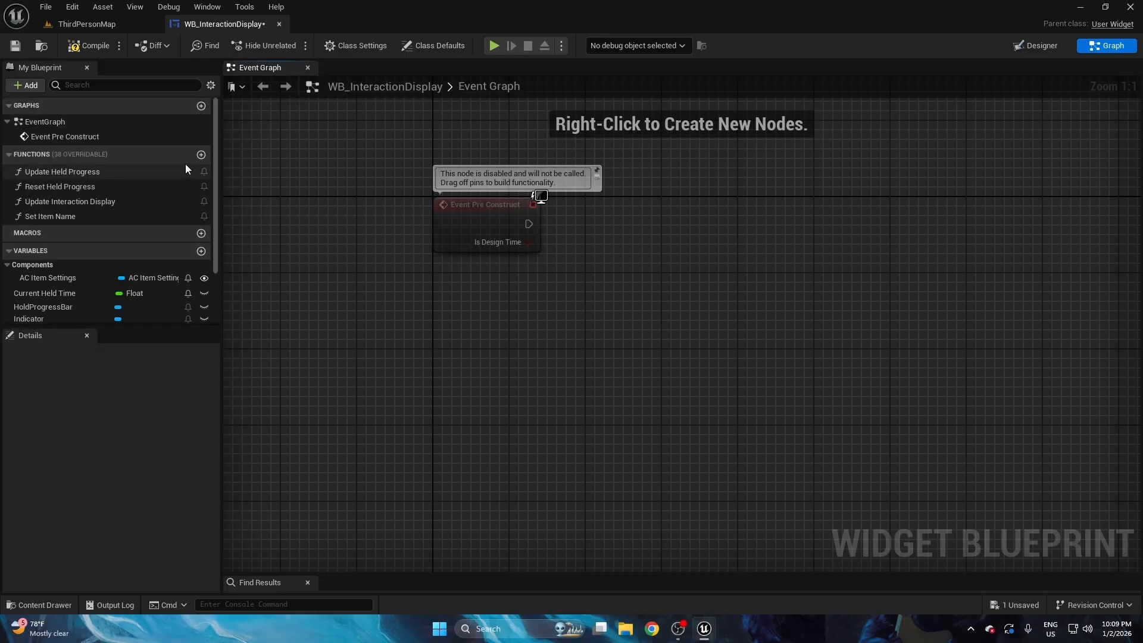
click(200, 154)
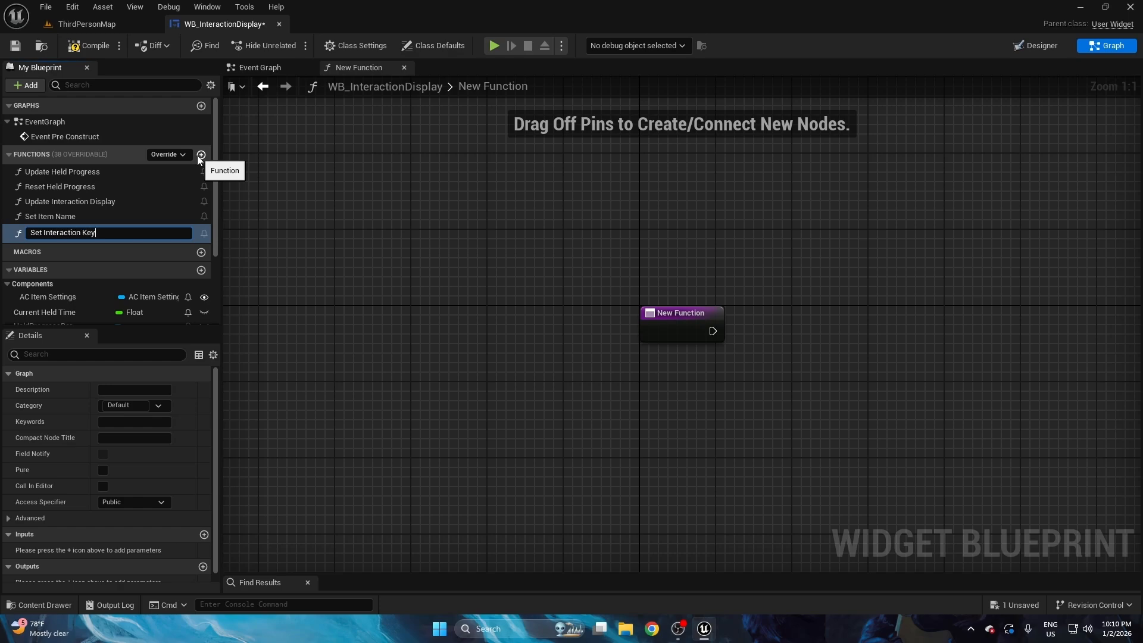
text(Set Interaction Key)
key(Return)
right_drag(411, 202, 391, 225)
- Add a variable named Input Mapping Context with the type Input Mapping Context Object Reference
click(200, 265)
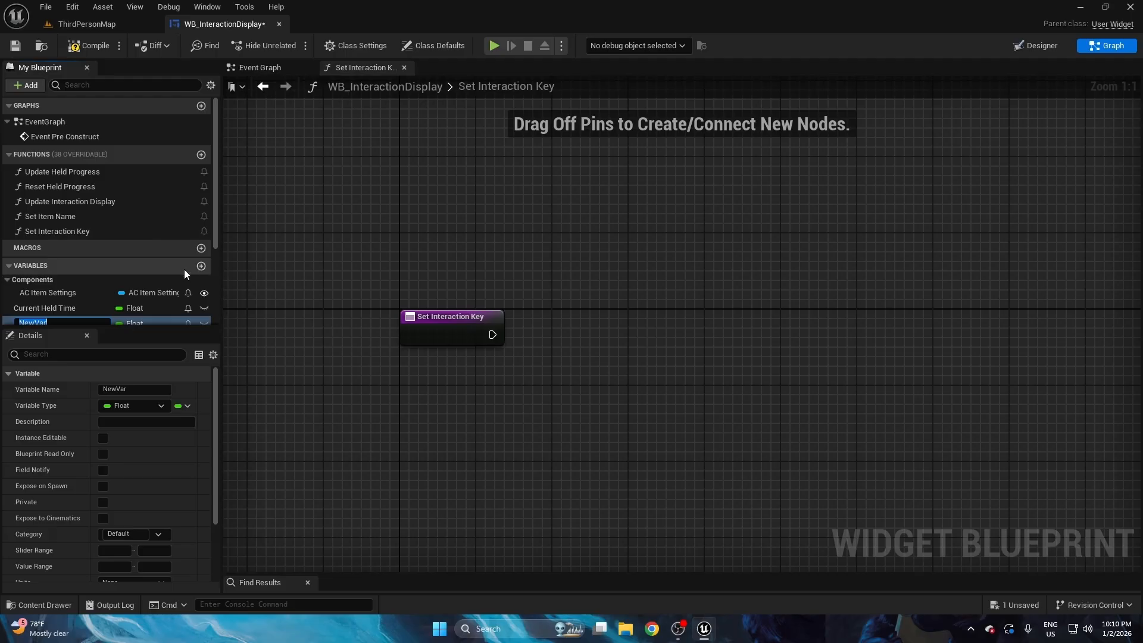
text(Inp)
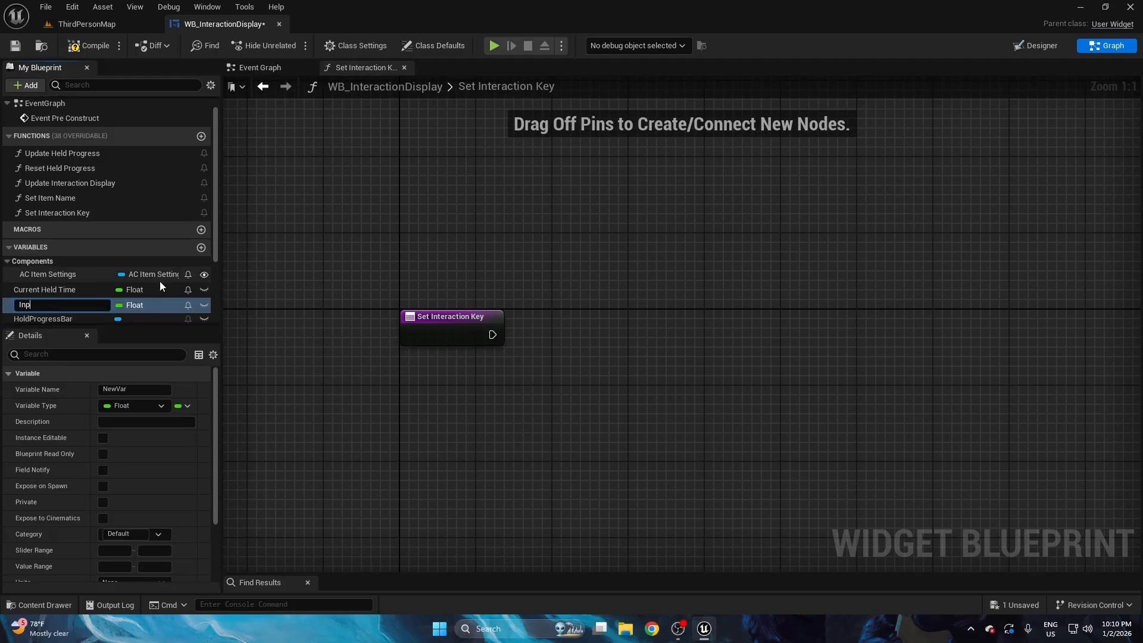
text(ut Mapping Context)
key(Return)
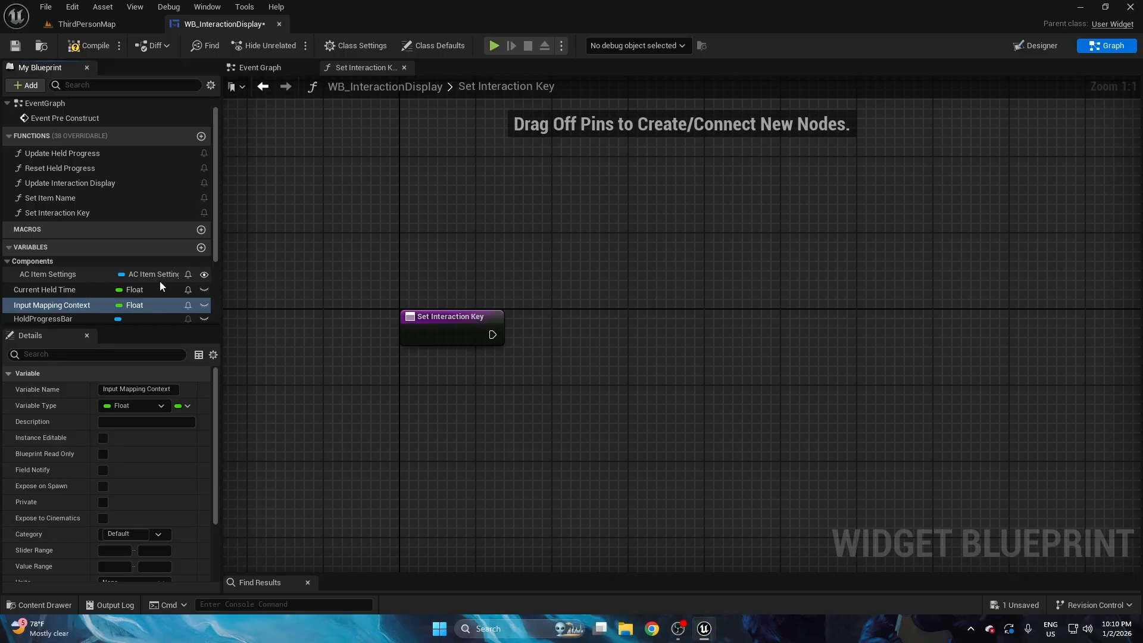
click(121, 306)
key(ctrl+v)
mouse_move(175, 347)
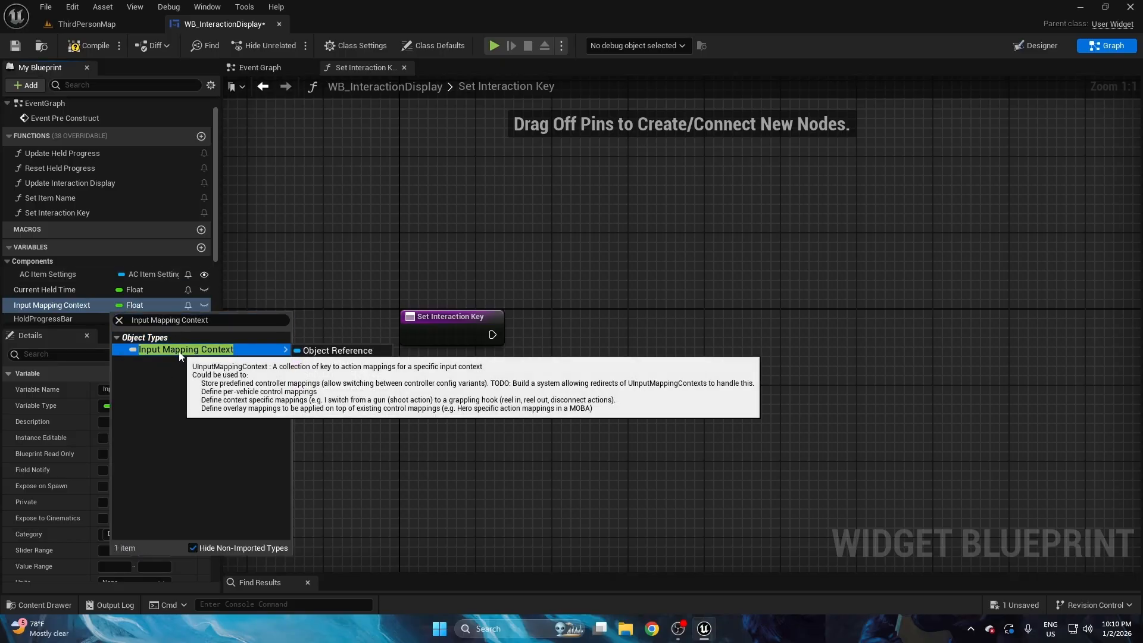
click(315, 352)
- Set the Input Mapping Context variable's default value to IMC_Default
scroll(154, 566, down, 2)
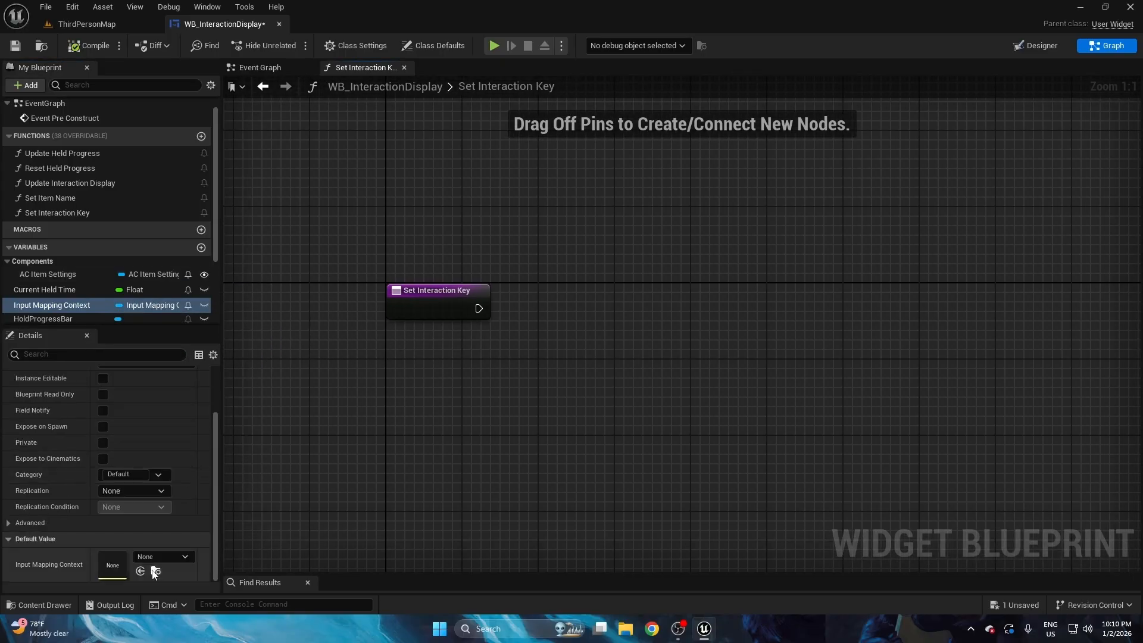
click(142, 556)
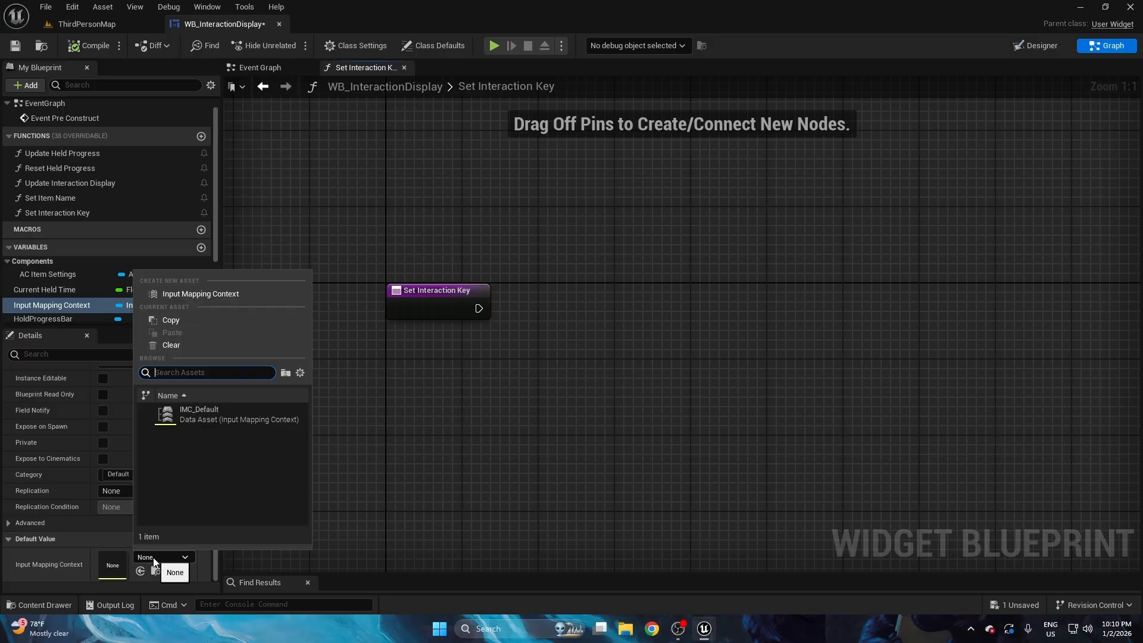
click(212, 414)
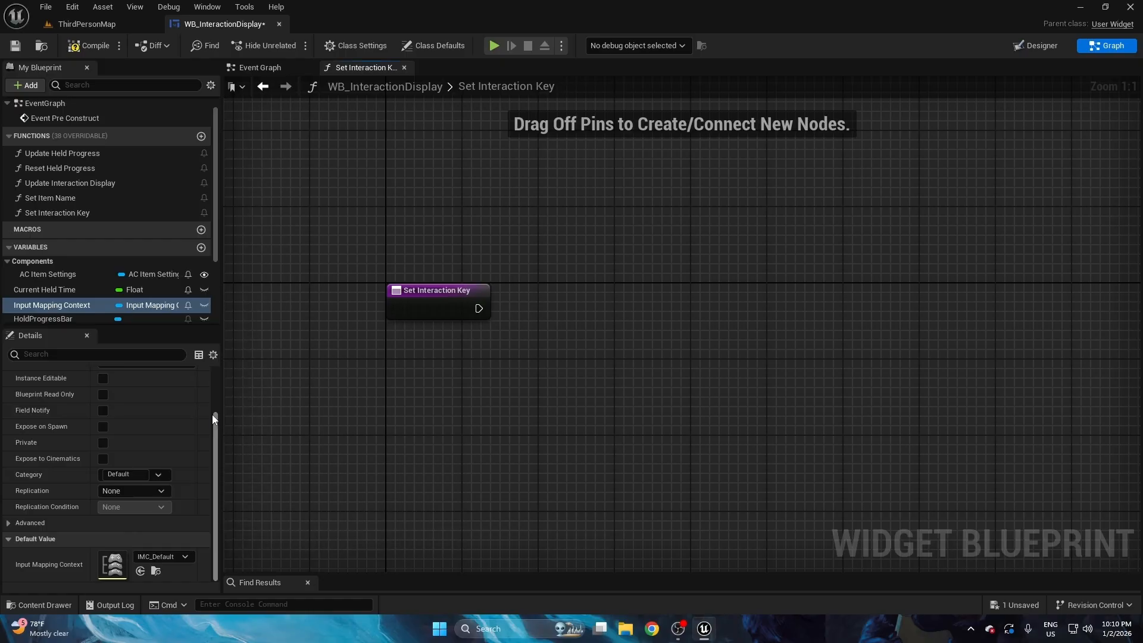
- Place an Input Mapping Context getter, convert it to a validated get and align it after the Set Interaction Key entry node
right_drag(466, 402, 401, 428)
ctrl+drag(71, 305, 467, 347)
right_click(546, 340)
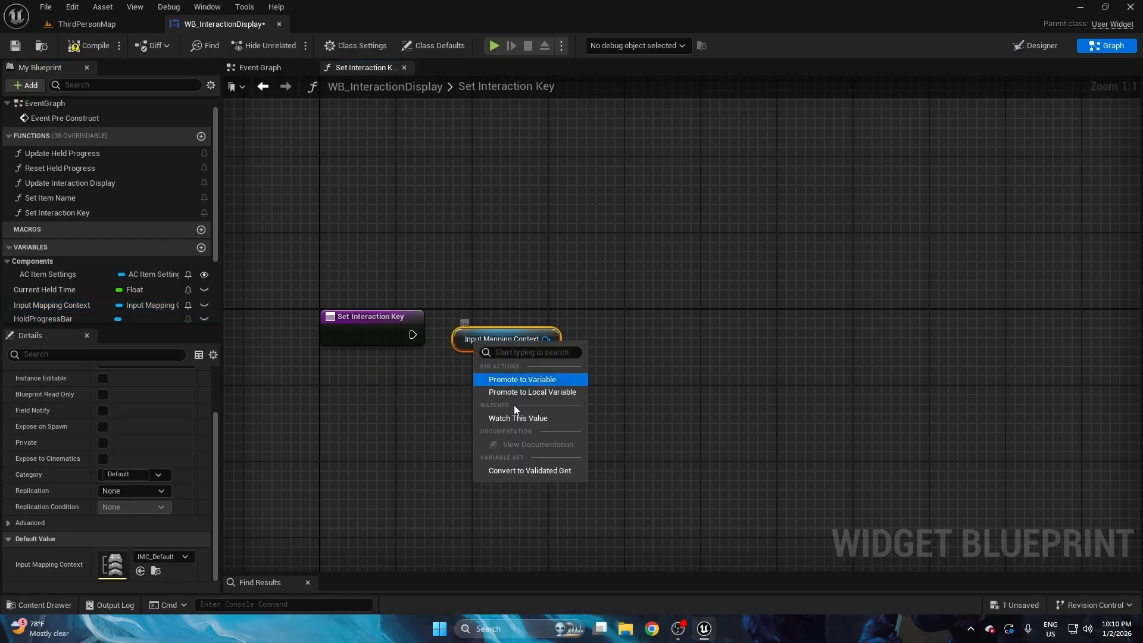
click(521, 469)
drag(485, 337, 481, 314)
key(ctrl+a)
drag(549, 269, 519, 394)
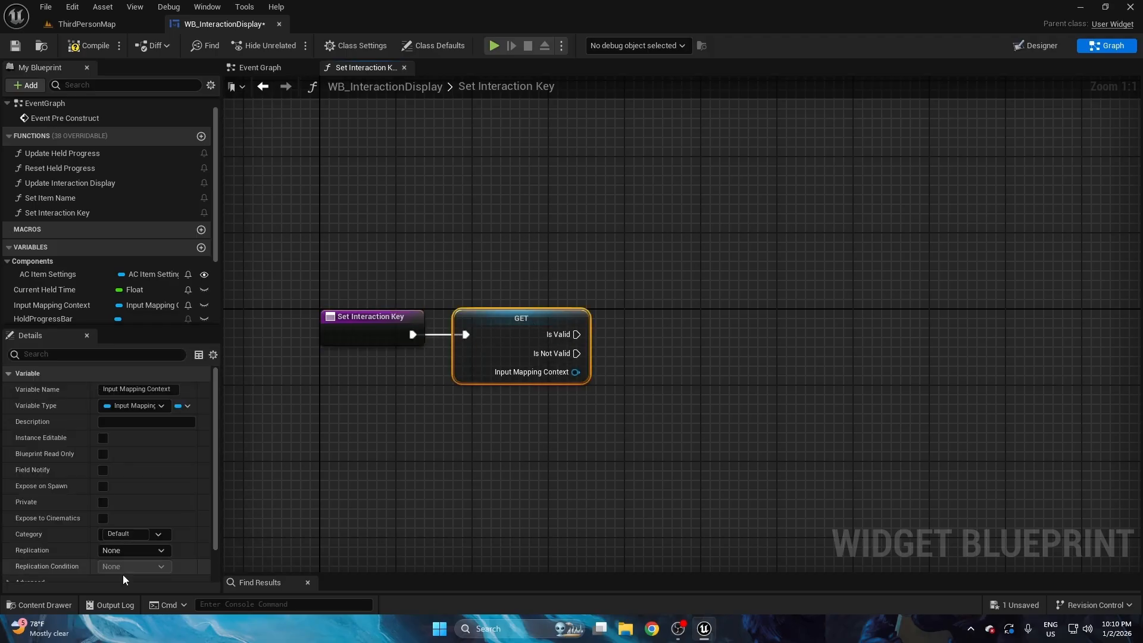
- Get the Mappings array from the validated getter's Input Mapping Context output
scroll(116, 573, down, 5)
right_drag(540, 461, 431, 460)
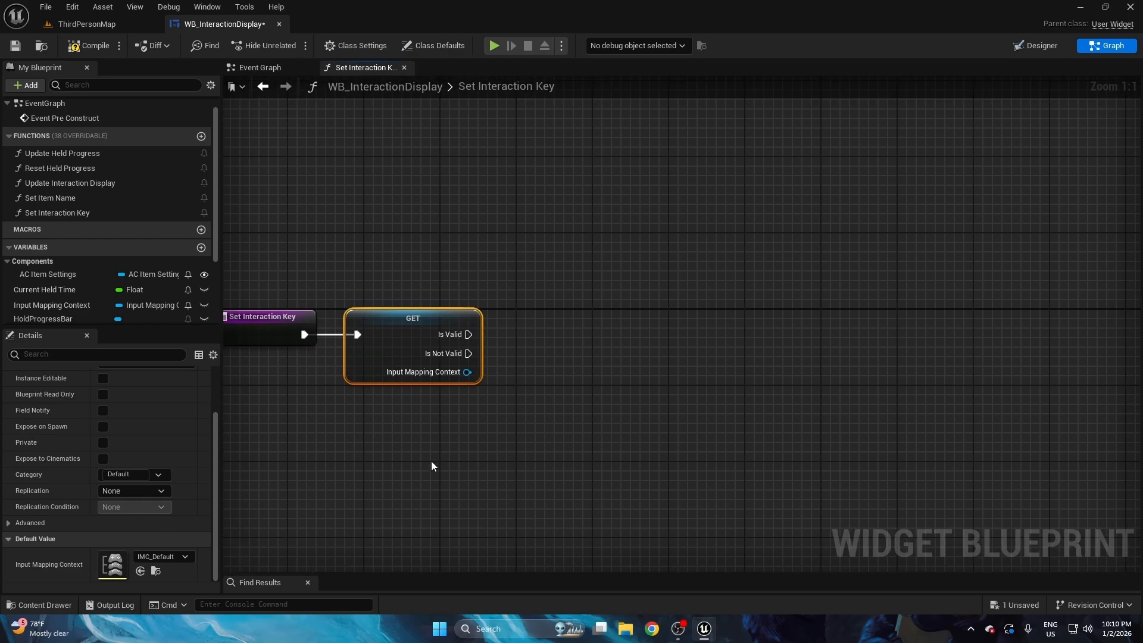
click(431, 456)
right_drag(498, 446, 424, 434)
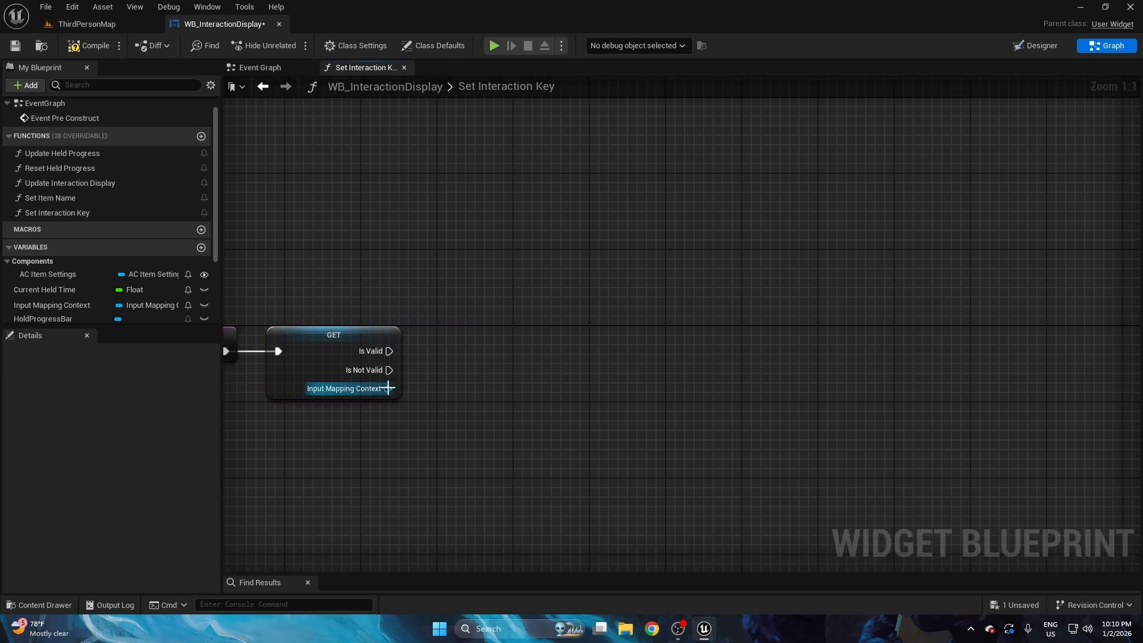
drag(388, 388, 429, 395)
text(ma)
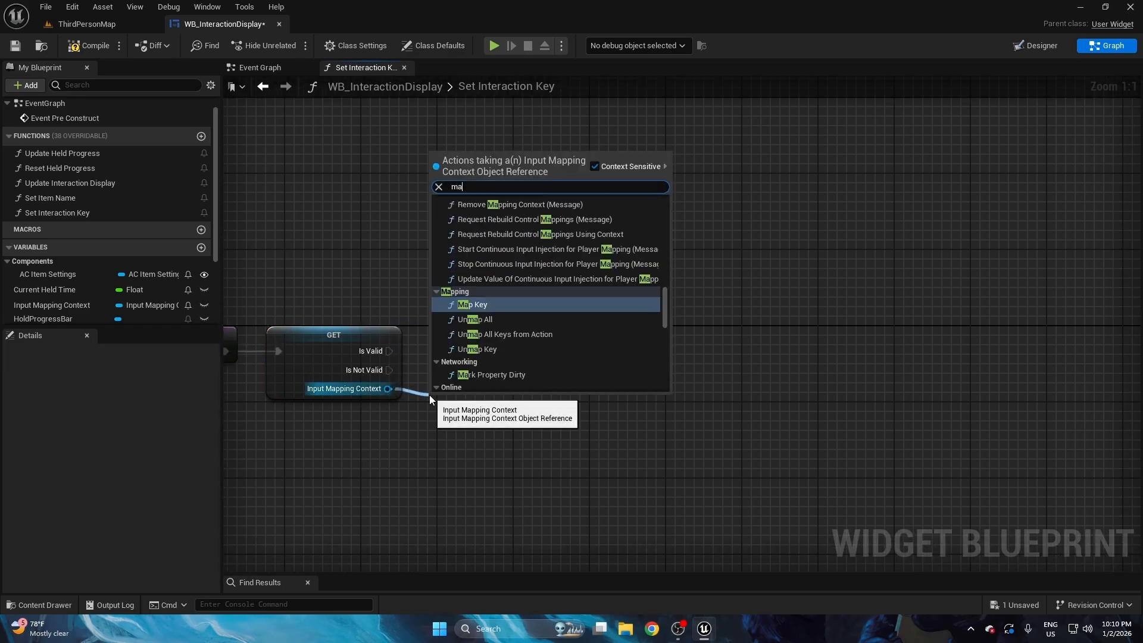
text(ppings)
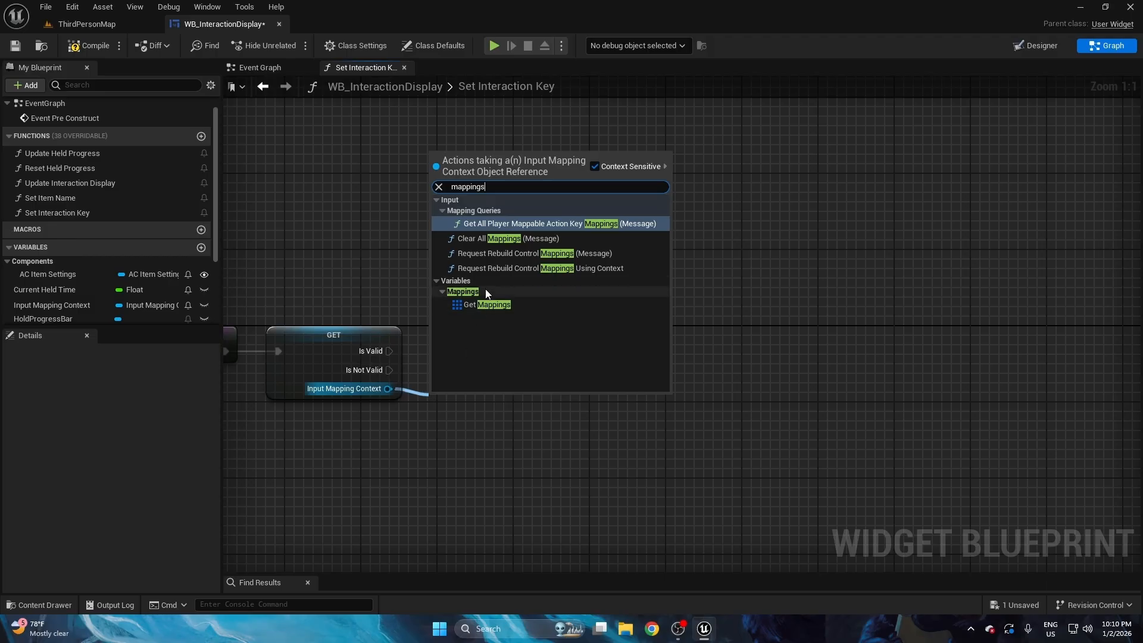
click(487, 305)
- Add a For Each Loop with Break over Mappings and run it from the getter's Is Valid output
drag(531, 404, 549, 379)
text(f)
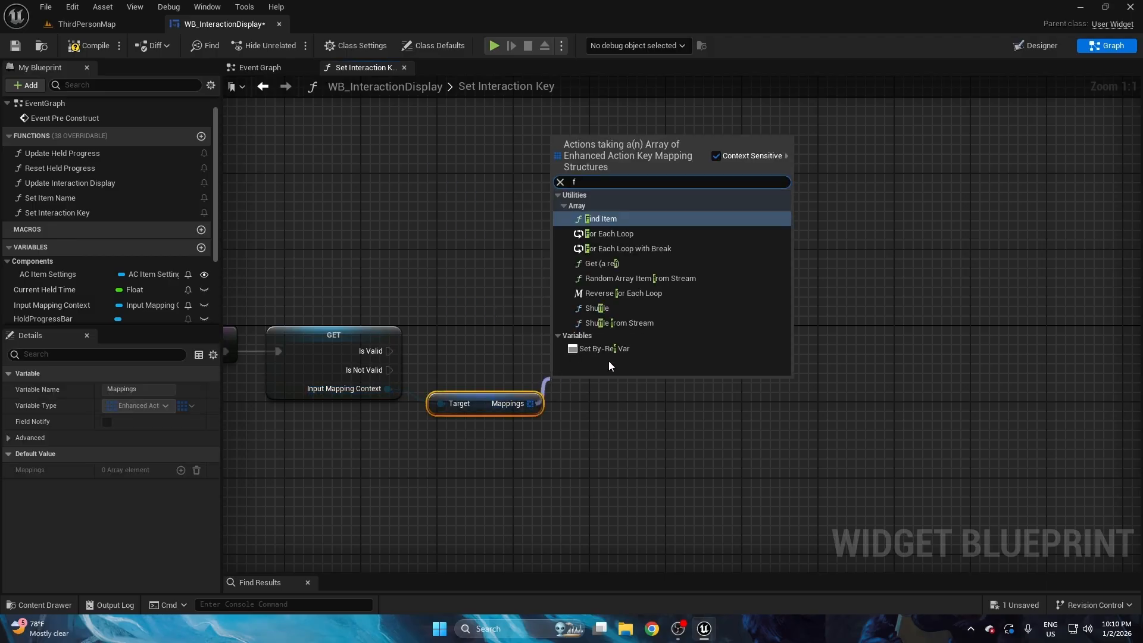
click(626, 250)
drag(393, 350, 565, 360)
drag(573, 348, 582, 338)
- Move the Mappings and loop nodes closer to the validated getter and straighten the connections
right_drag(525, 391, 527, 395)
drag(499, 415, 491, 398)
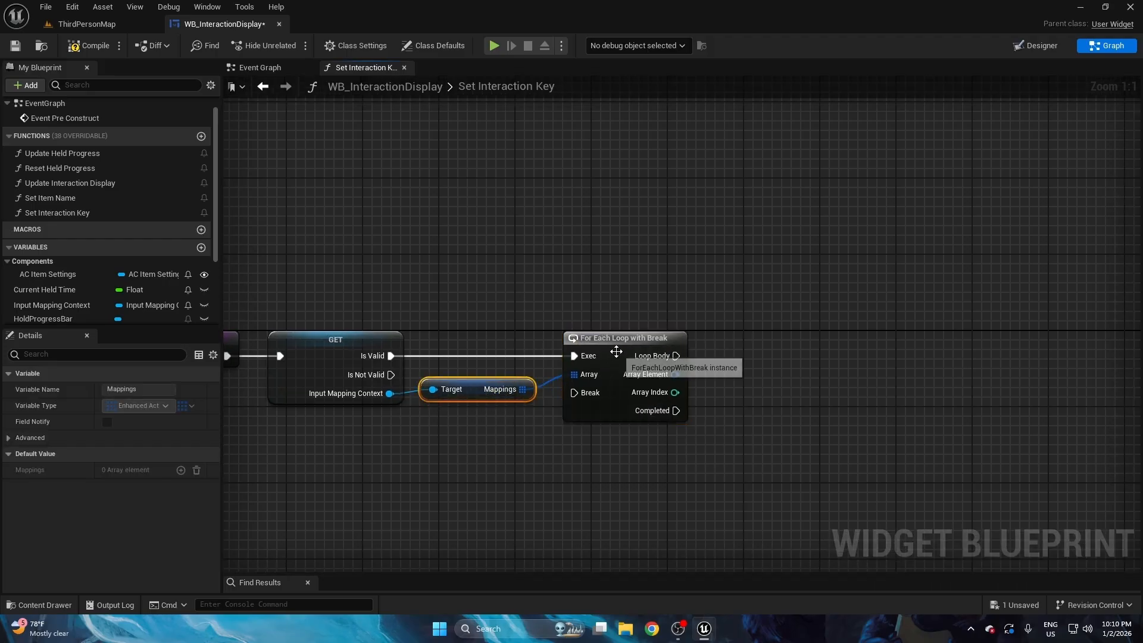
drag(615, 351, 596, 352)
right_drag(393, 428, 471, 415)
drag(467, 420, 765, 287)
key(q)
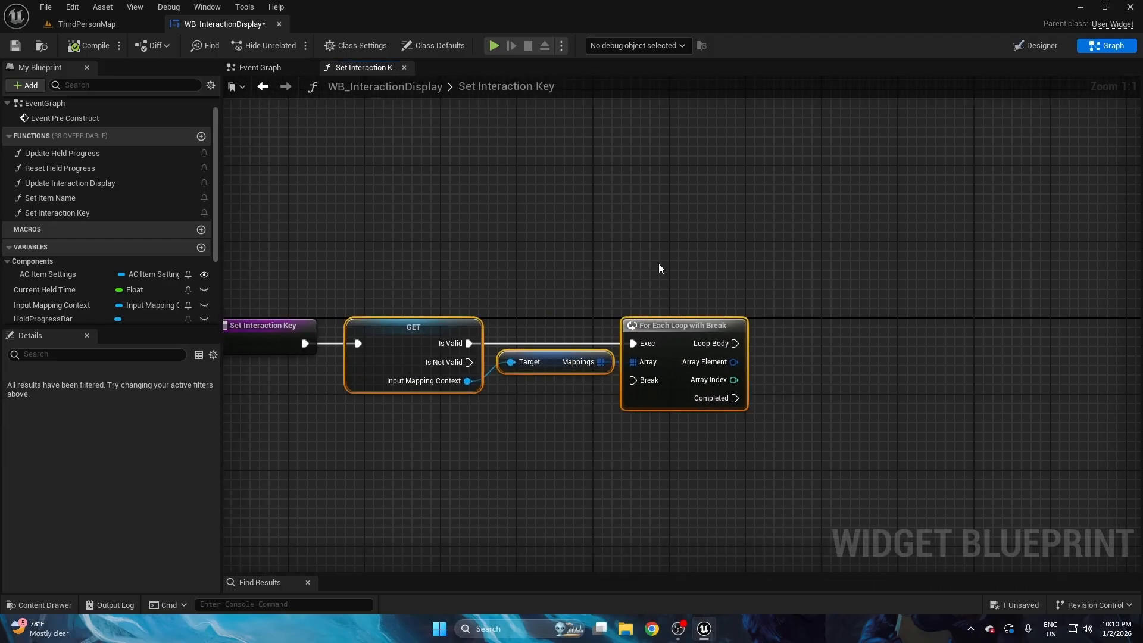
click(670, 266)
- Break the loop's Array Element into an EnhancedActionKeyMapping node, hide its Triggers and Modifiers pins, and place it beside the loop
right_drag(708, 269, 459, 255)
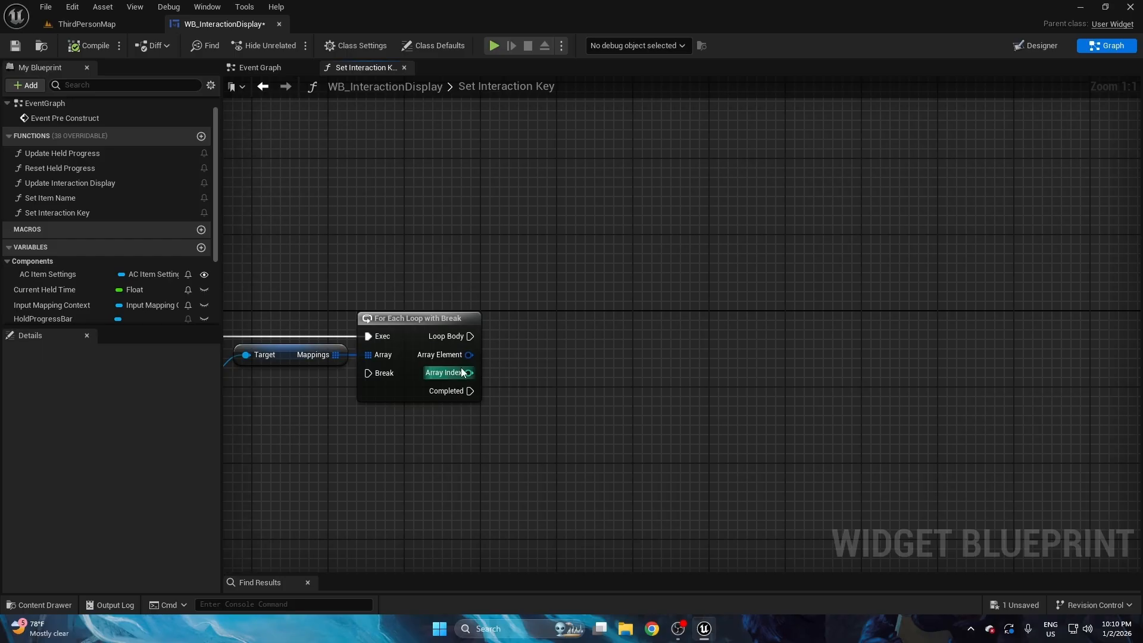
drag(471, 359, 489, 384)
click(547, 280)
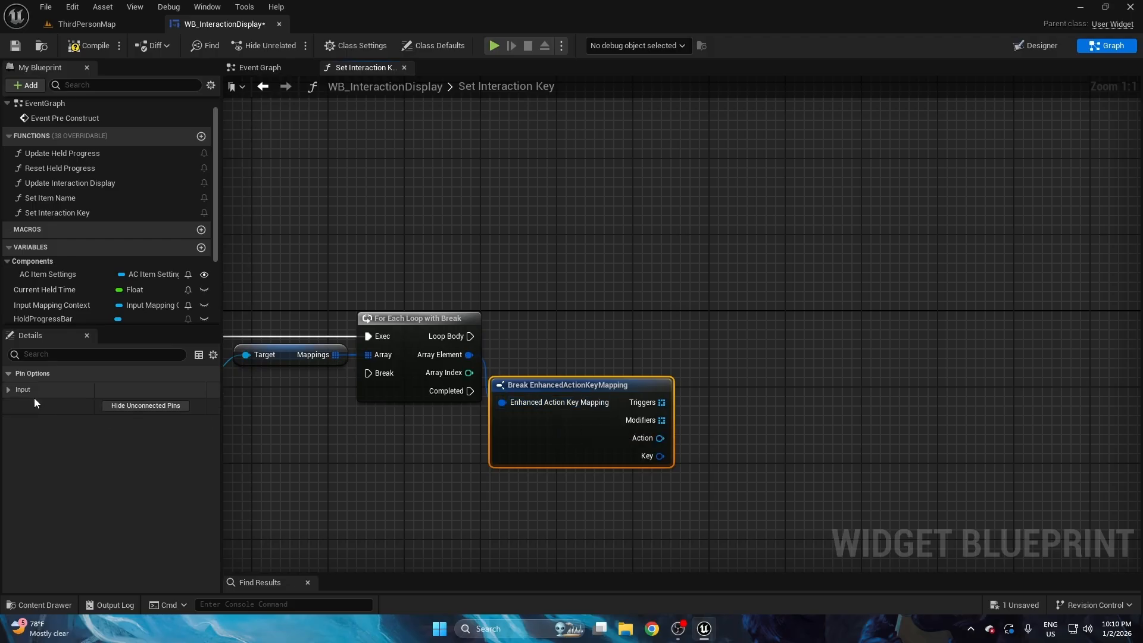
click(10, 392)
click(107, 405)
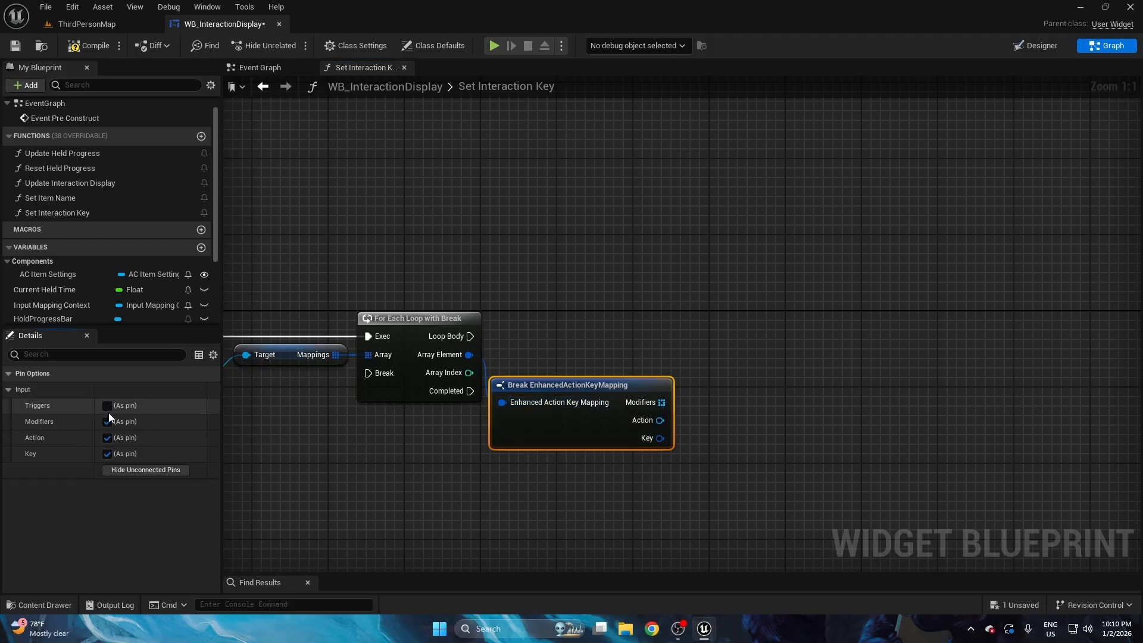
click(107, 422)
drag(566, 385, 575, 375)
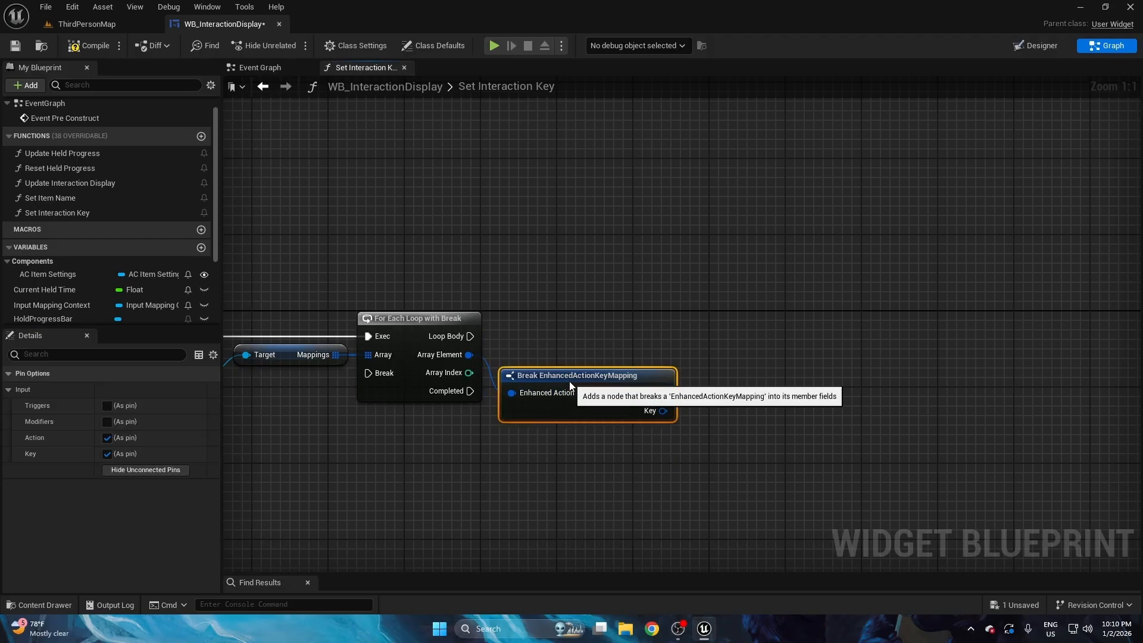
click(704, 349)
- Compare the mapping's Action with IA_Interact using an Equal (==) node and straighten the connection between them
right_drag(704, 349, 592, 392)
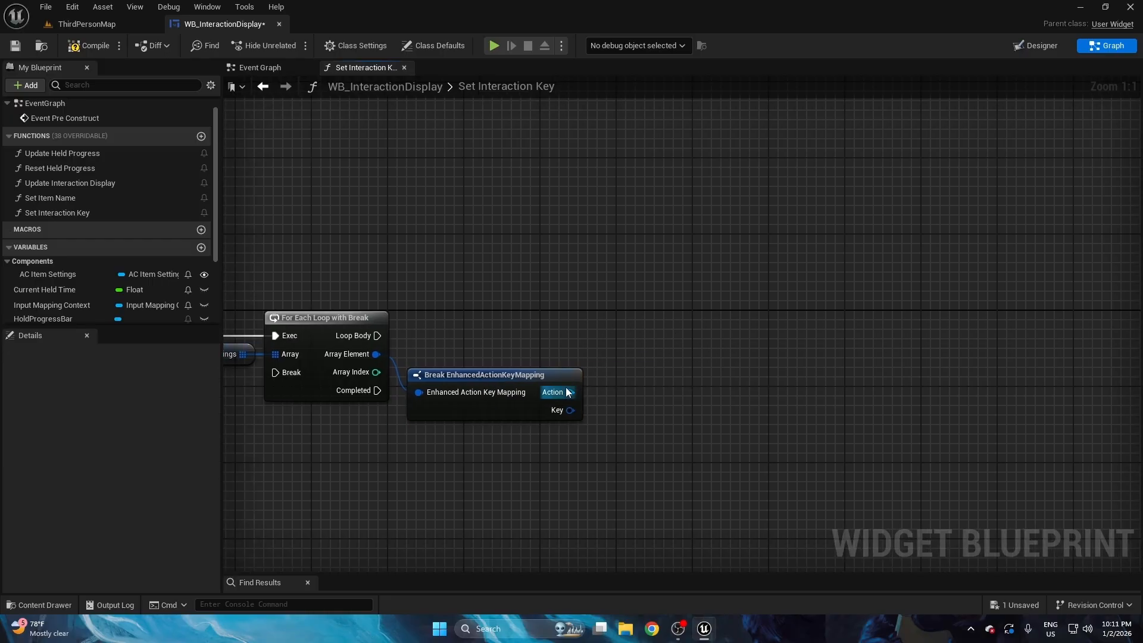
drag(568, 391, 649, 391)
text(==)
key(Return)
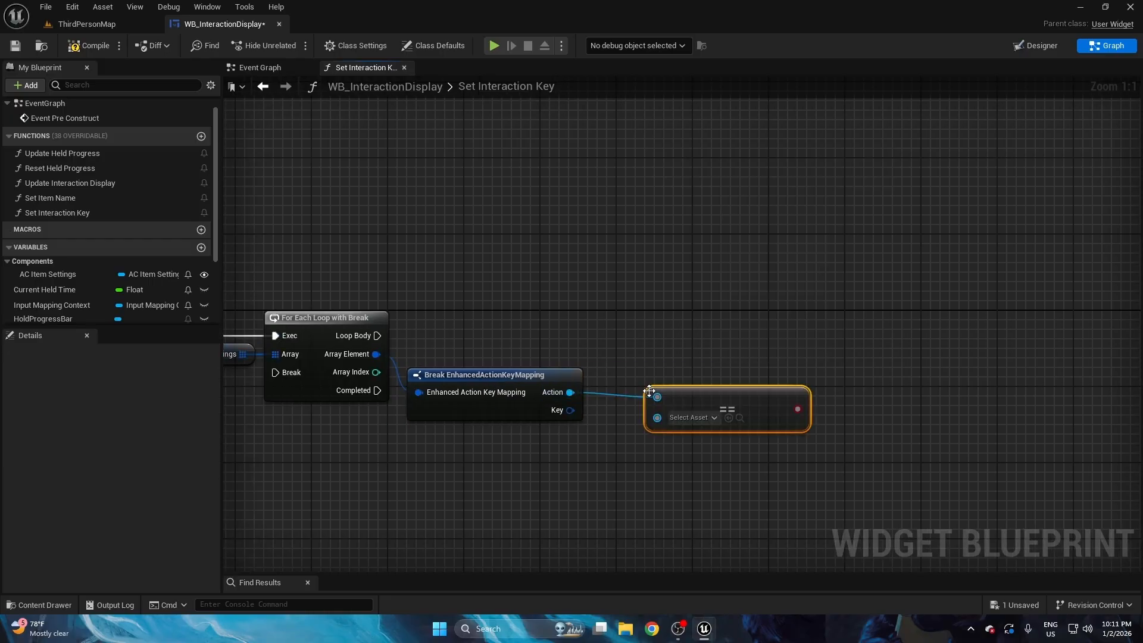
click(694, 421)
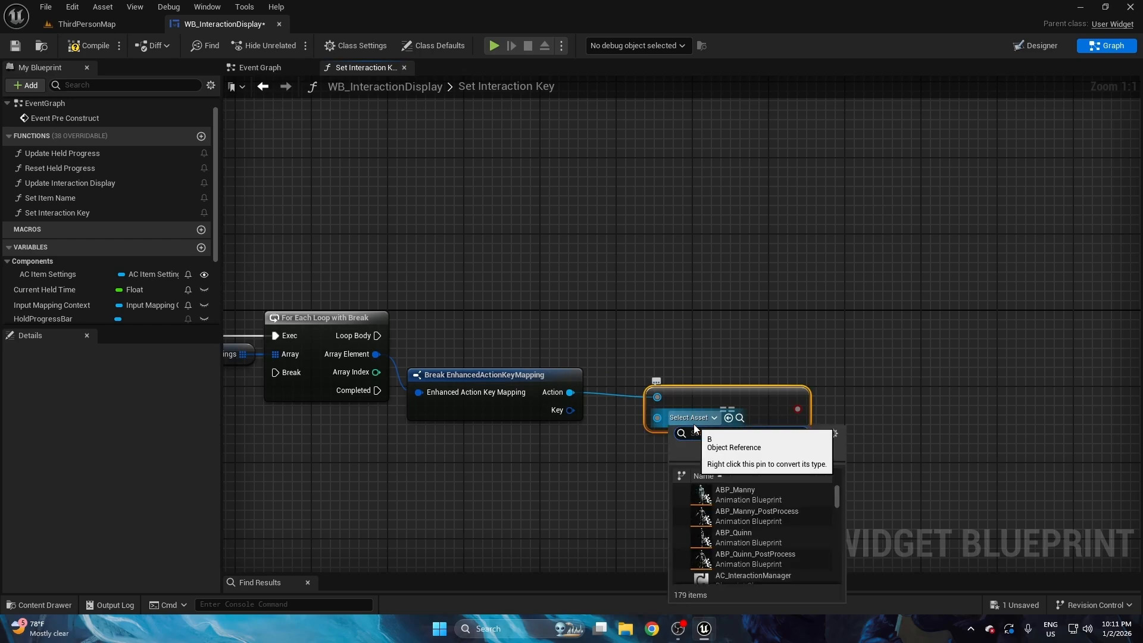
text(ia inter)
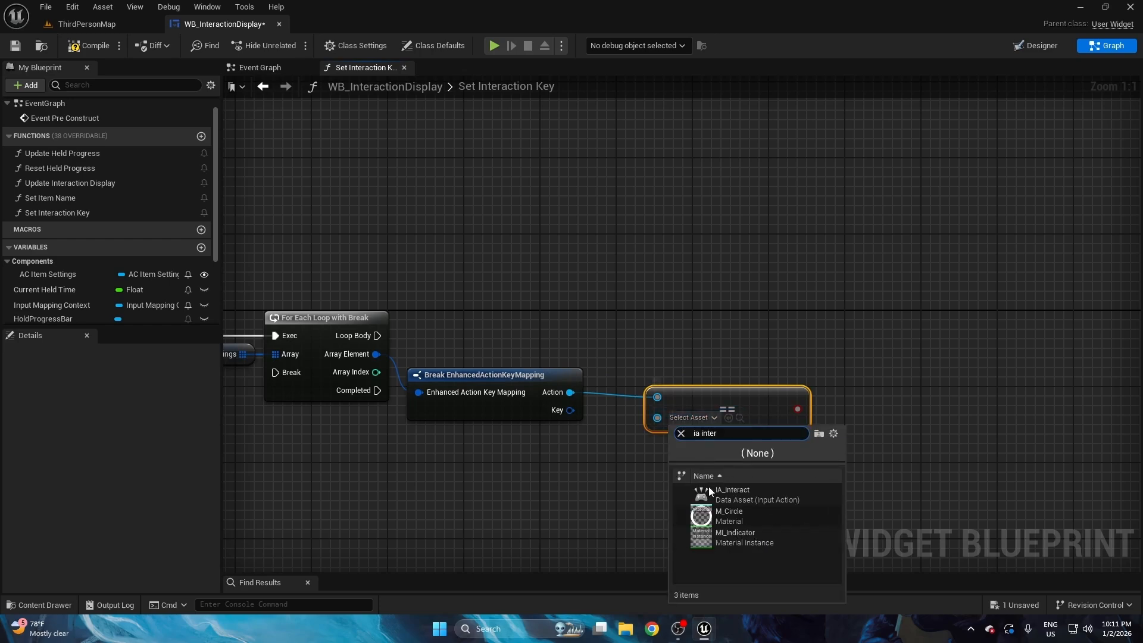
click(709, 491)
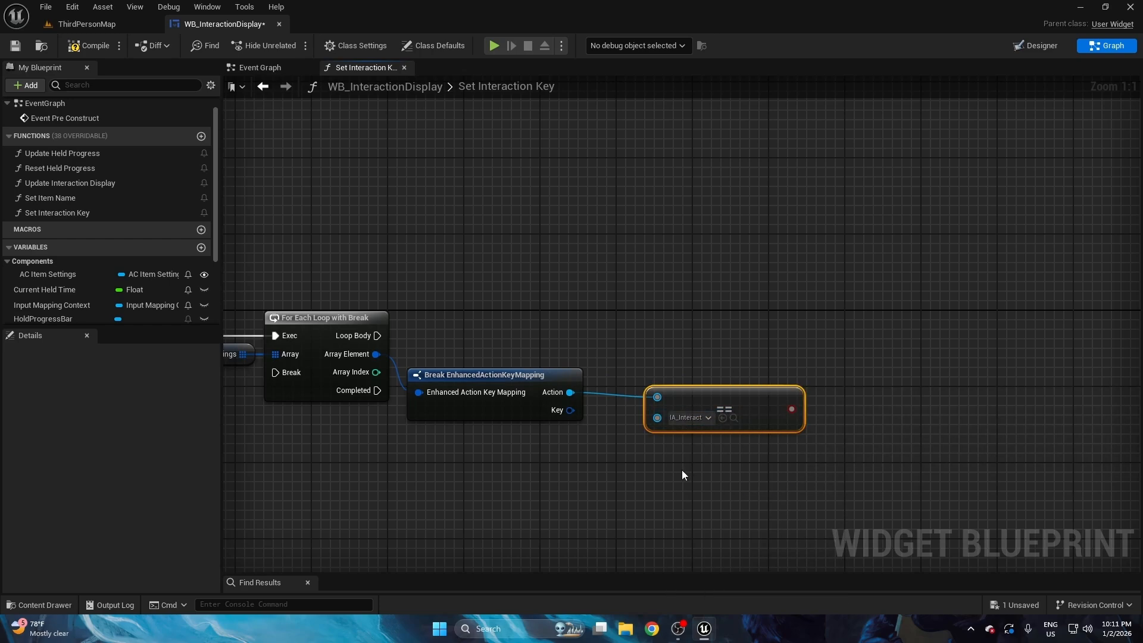
drag(708, 402, 674, 398)
drag(556, 444, 742, 374)
key(q)
click(744, 343)
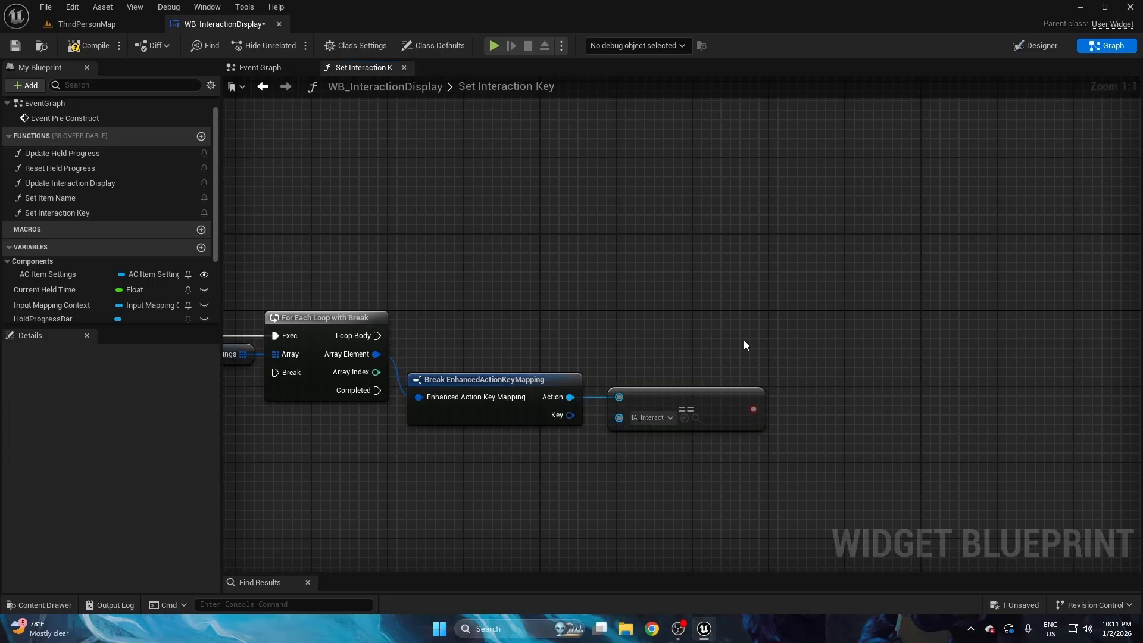
- Promote the mapping's Key to a local variable named Target Key and run its SET node from the Loop Body
right_drag(732, 350, 649, 378)
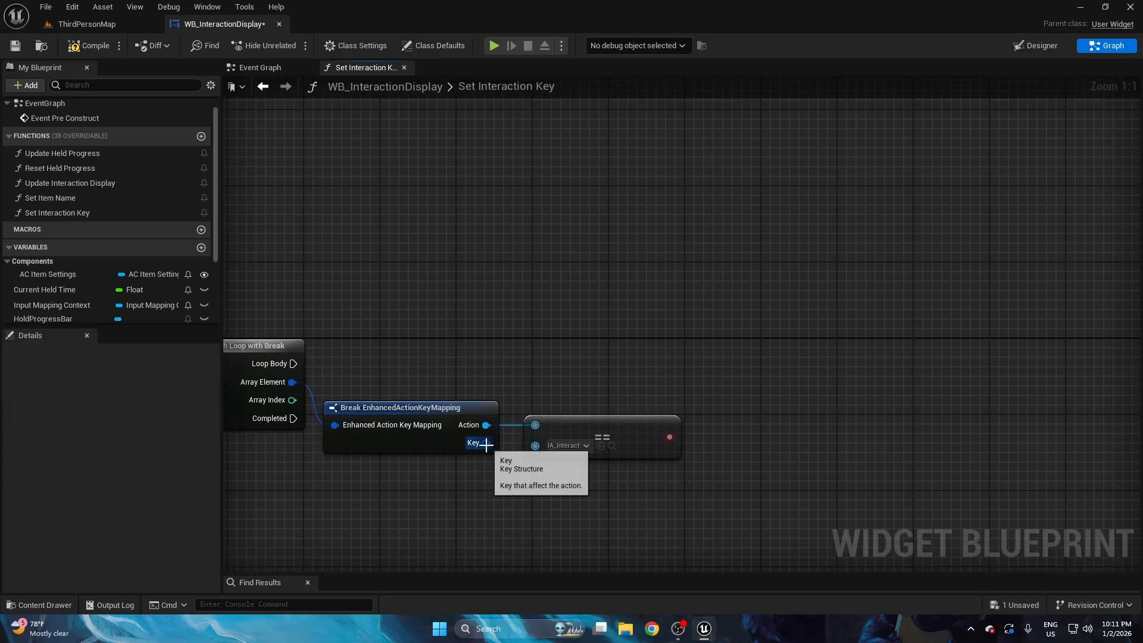
drag(487, 442, 543, 361)
click(602, 403)
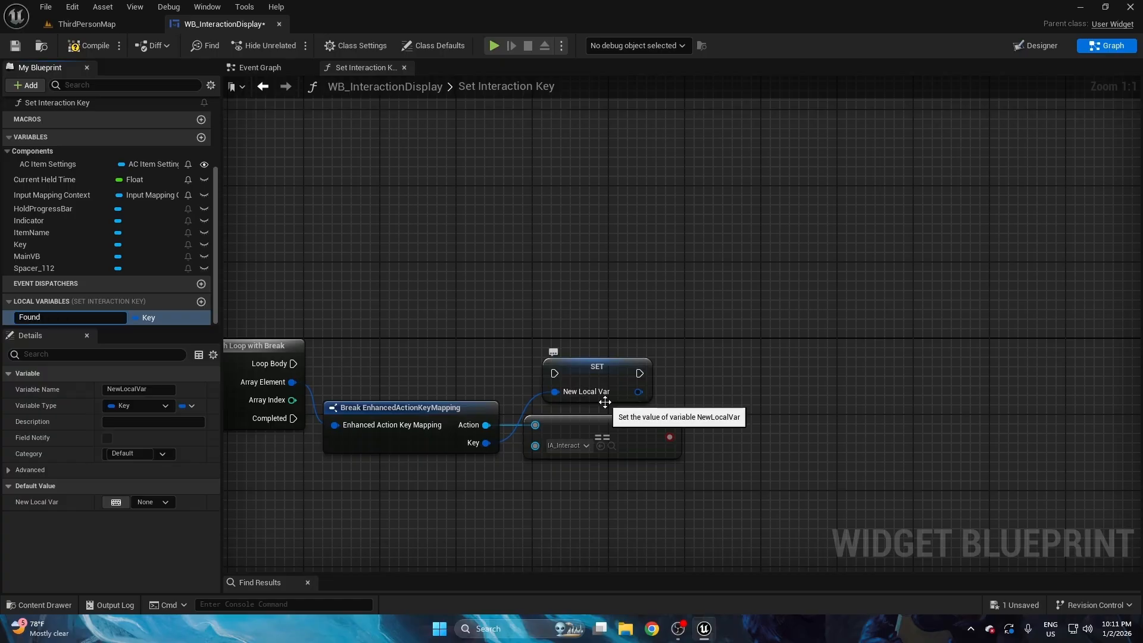
text(Target Key)
key(Return)
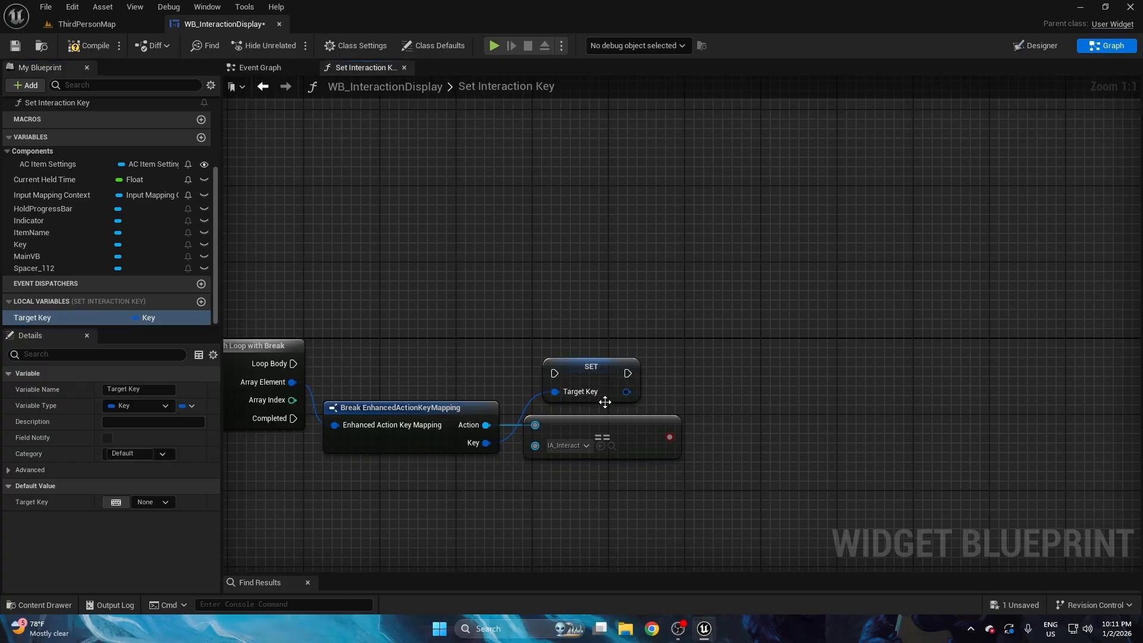
drag(295, 364, 558, 372)
drag(599, 369, 580, 358)
- Promote the equality result to a local Boolean named Key Found? and run its SET node after SET Target Key
right_drag(606, 330, 521, 320)
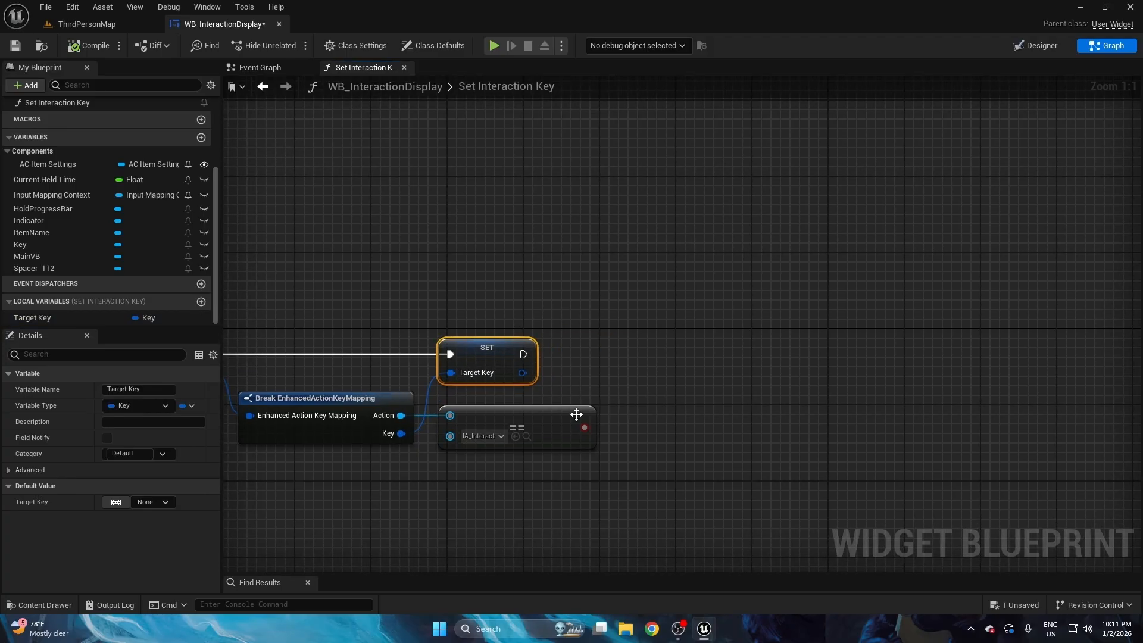
drag(582, 426, 637, 364)
click(679, 401)
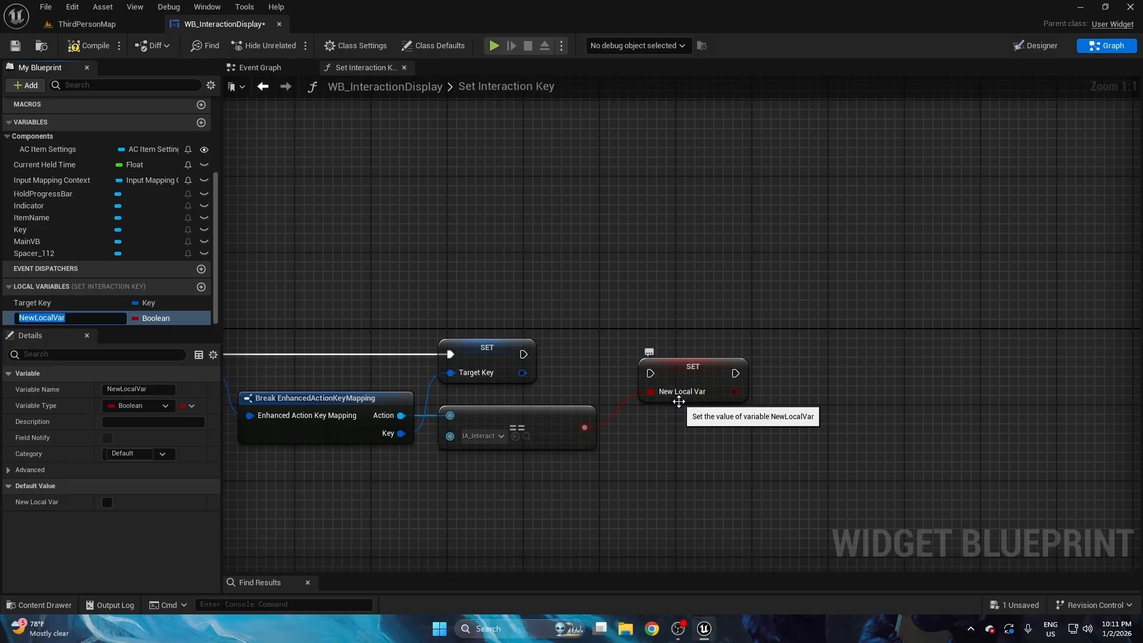
text(Key Found?)
key(Return)
drag(523, 354, 650, 373)
- Add a Branch after SET Key Found? that uses the Key Found? output as its condition
drag(676, 377, 754, 381)
click(746, 343)
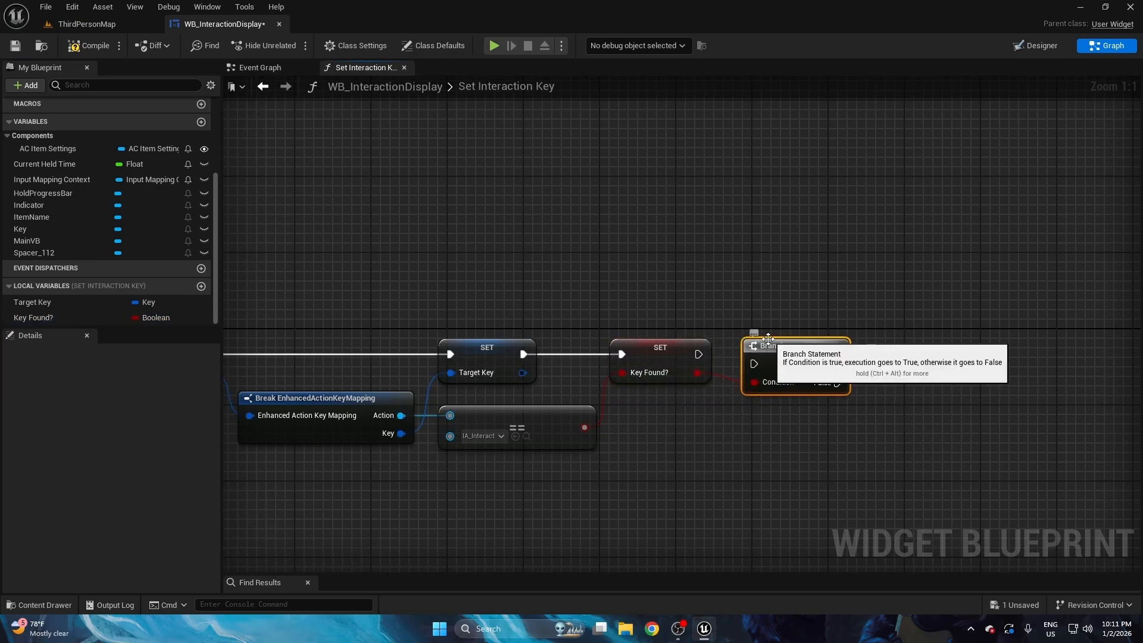
drag(699, 355, 775, 335)
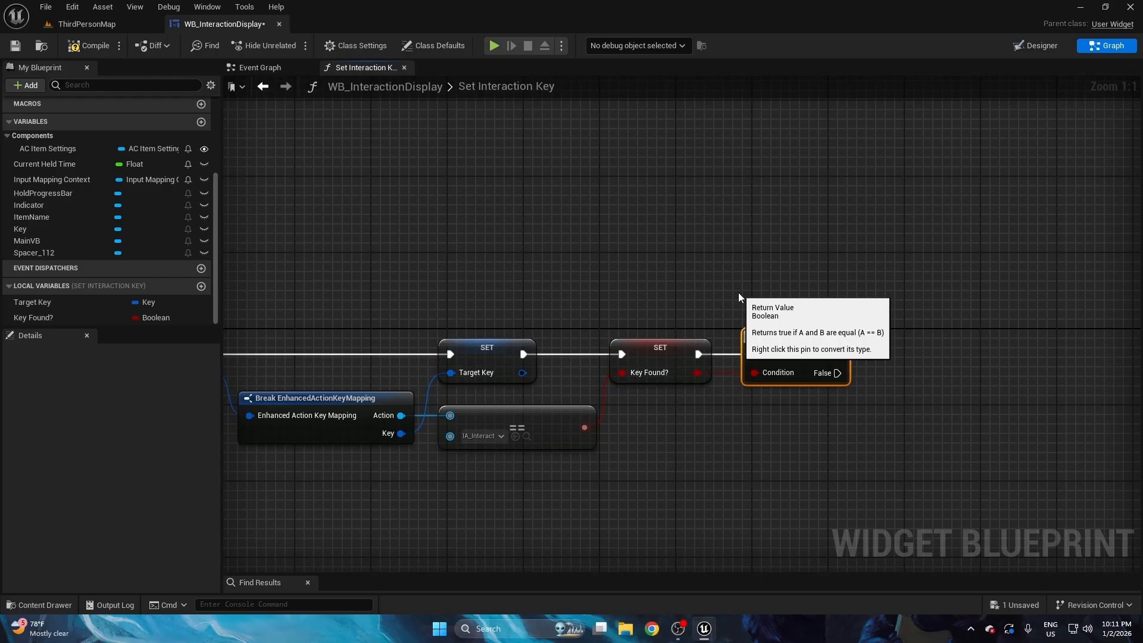
- Connect the Branch's True output to the loop's Break input and route the wire above the nodes with two reroute points
scroll(827, 271, down, 4)
drag(946, 370, 474, 394)
double_click(623, 381)
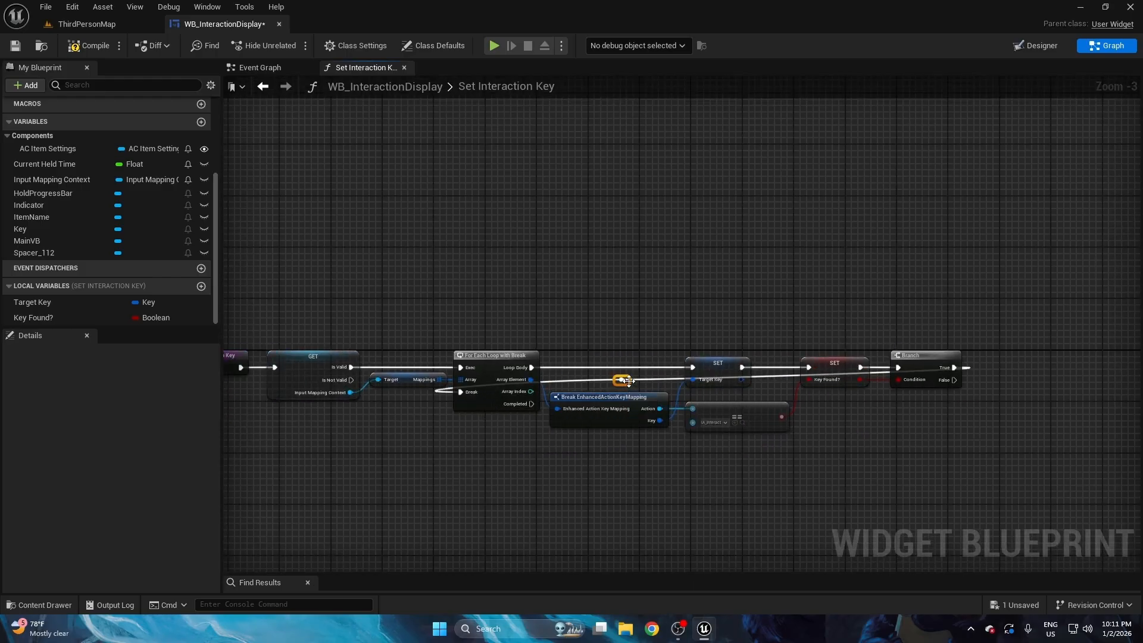
drag(623, 384, 965, 339)
double_click(476, 335)
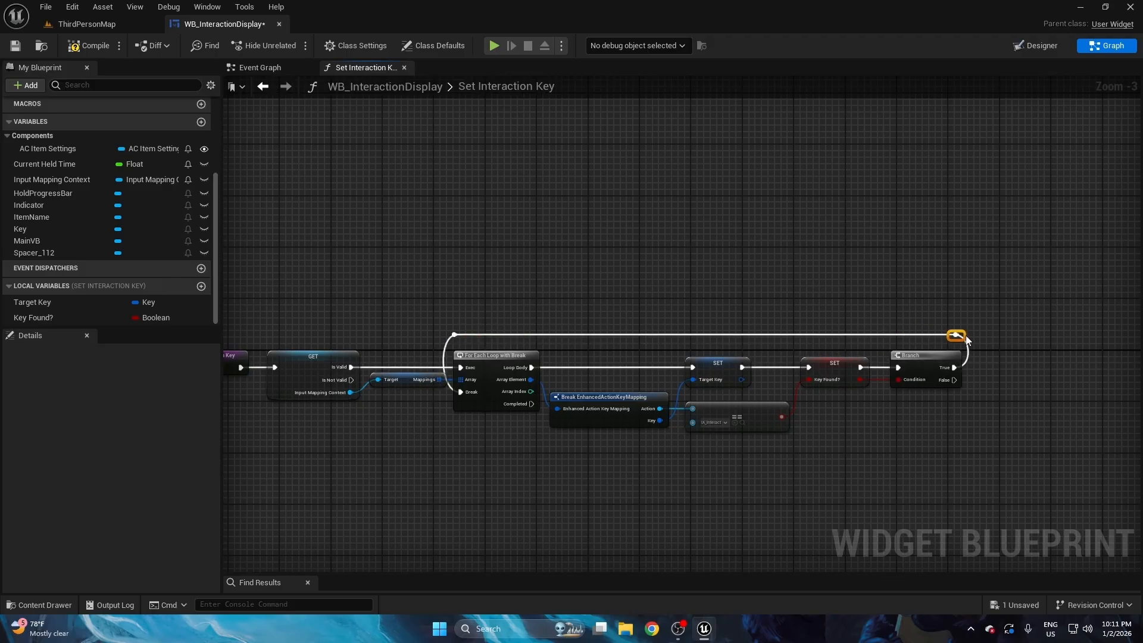
- Add a Branch on the loop's Completed output with a Key Found? getter as its condition
scroll(933, 320, up, 3)
right_drag(884, 430, 769, 395)
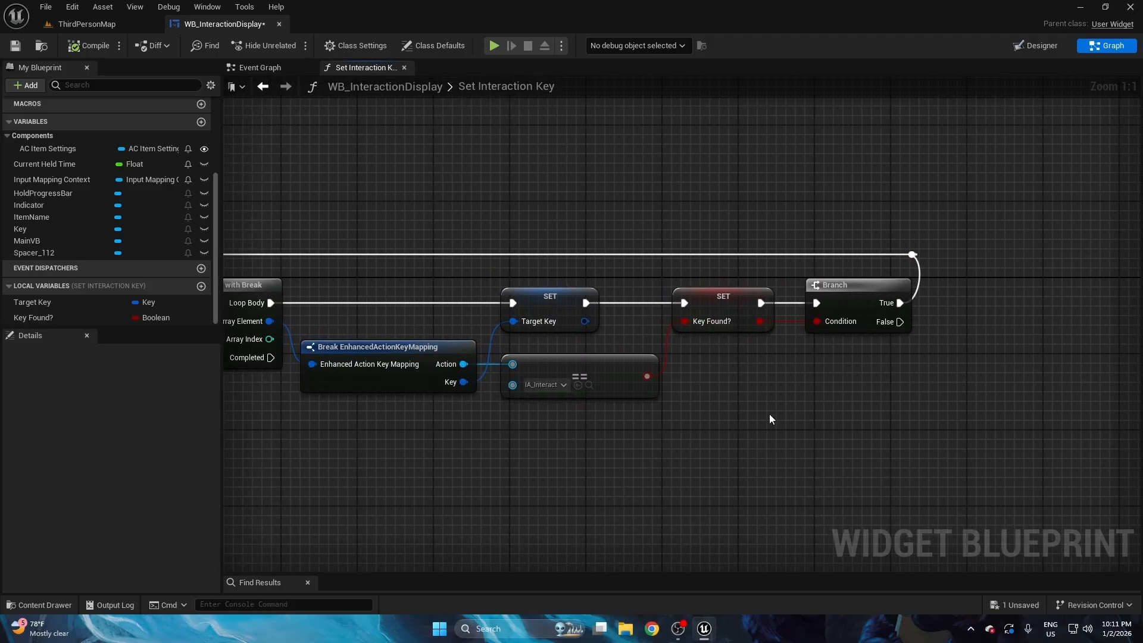
scroll(390, 405, up, 1)
right_drag(327, 433, 381, 404)
click(389, 394)
drag(360, 324, 431, 415)
drag(77, 319, 416, 441)
drag(296, 439, 409, 392)
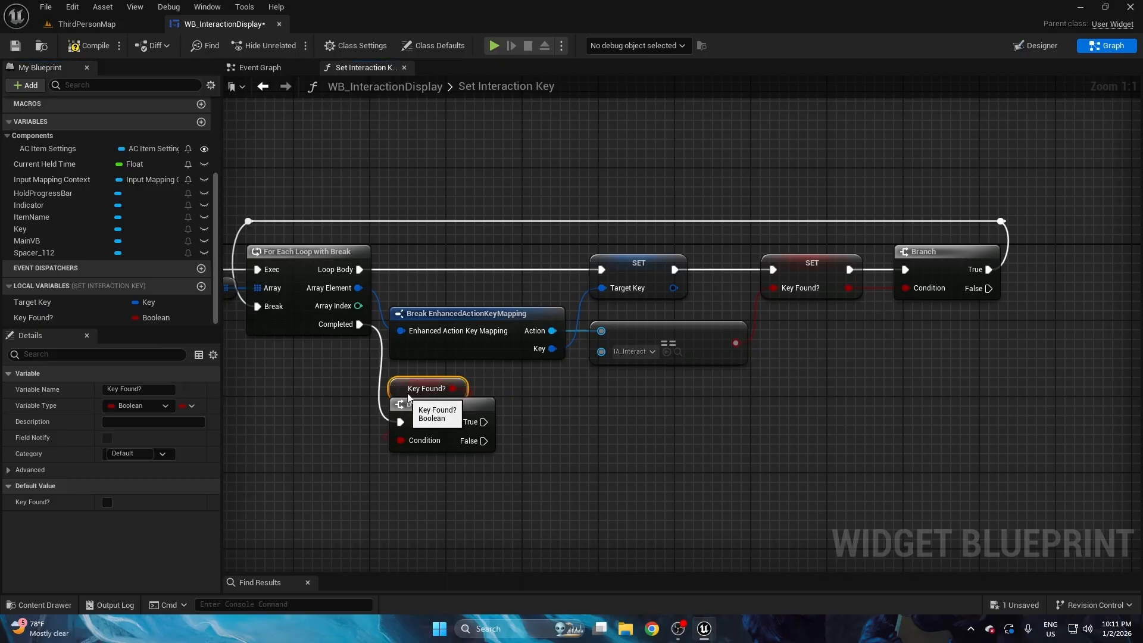
- Move the Key Found? getter and its Branch together further below the Break EnhancedActionKeyMapping node
drag(407, 487, 444, 391)
drag(443, 407, 442, 418)
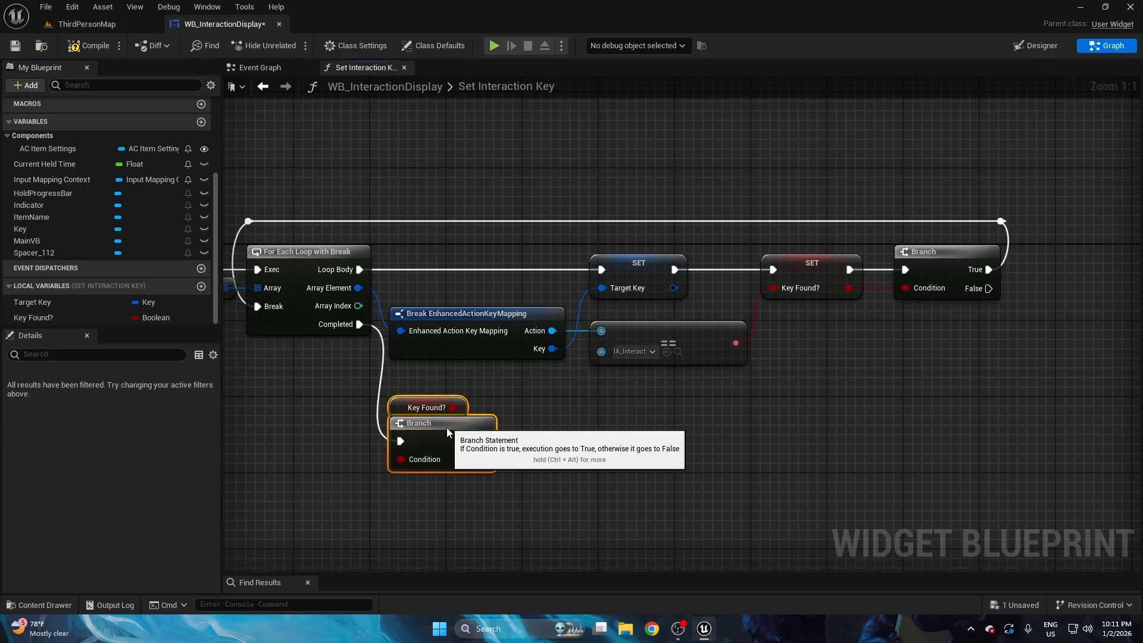
right_drag(457, 450, 439, 411)
drag(440, 410, 439, 420)
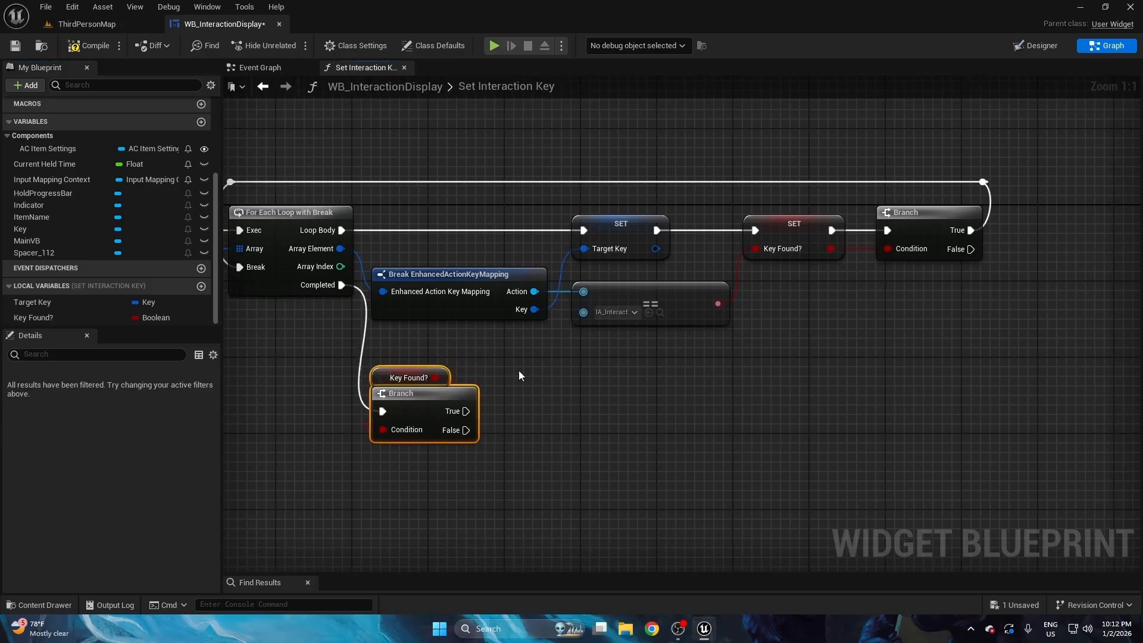
- Add a SetText (Text) node targeting the Key text widget and run it from the lower Branch's True output
click(149, 230)
drag(149, 229, 642, 366)
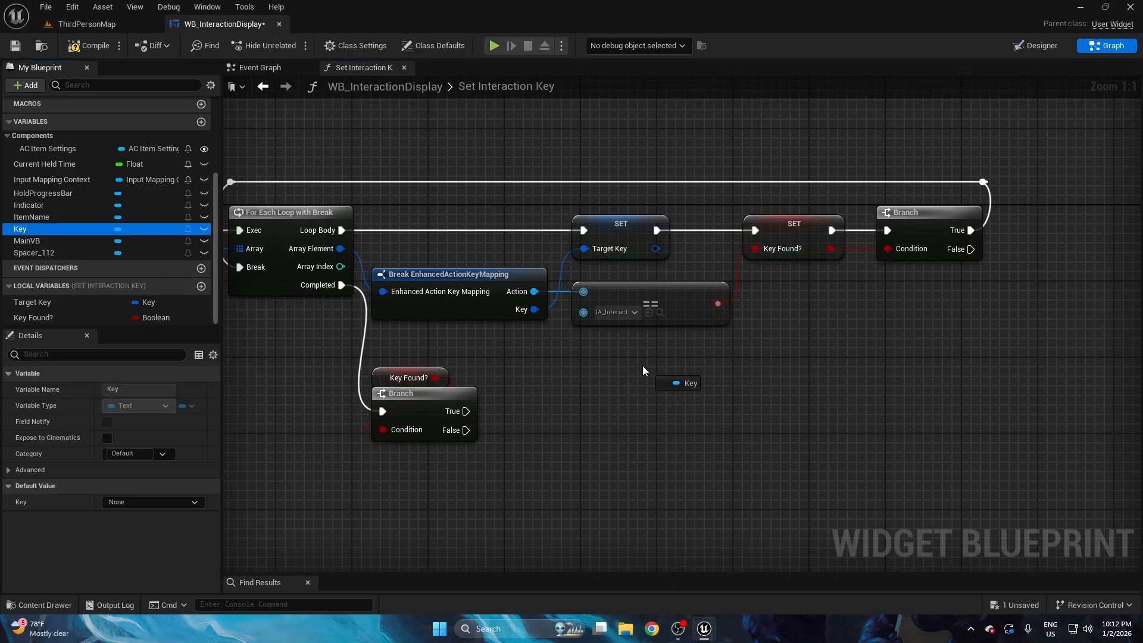
drag(712, 368, 918, 403)
text(set text)
click(833, 371)
ctrl+click(685, 366)
drag(466, 410, 891, 400)
click(695, 387)
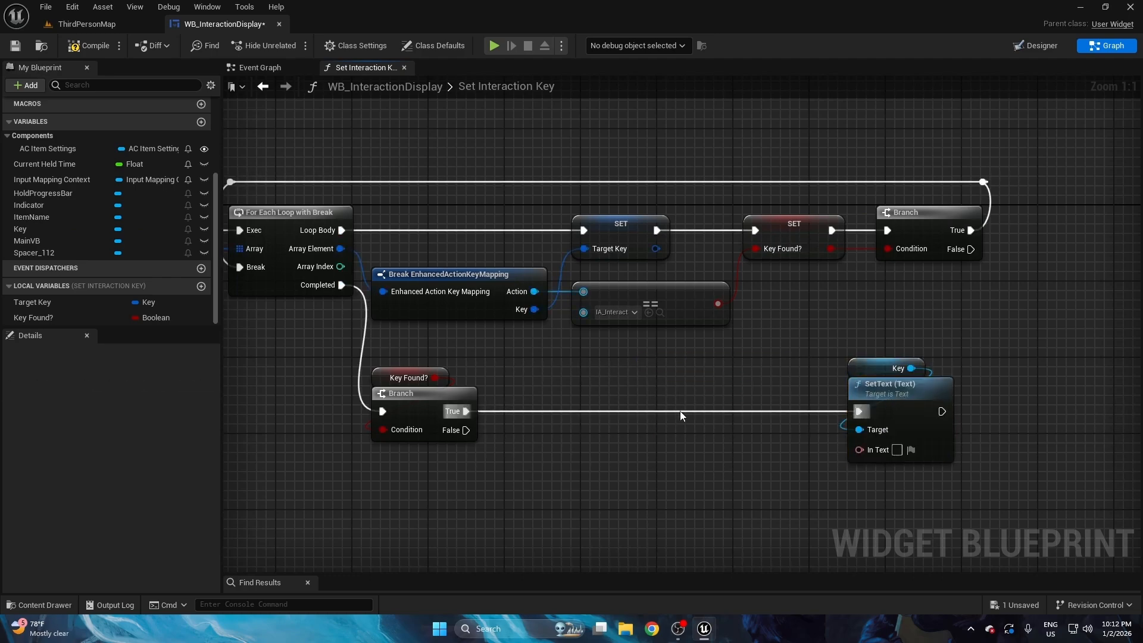
- Place a Target Key getter, feed it into a Get Key Display Name node, and turn off Long Display Name
ctrl+drag(44, 304, 485, 462)
text(get )
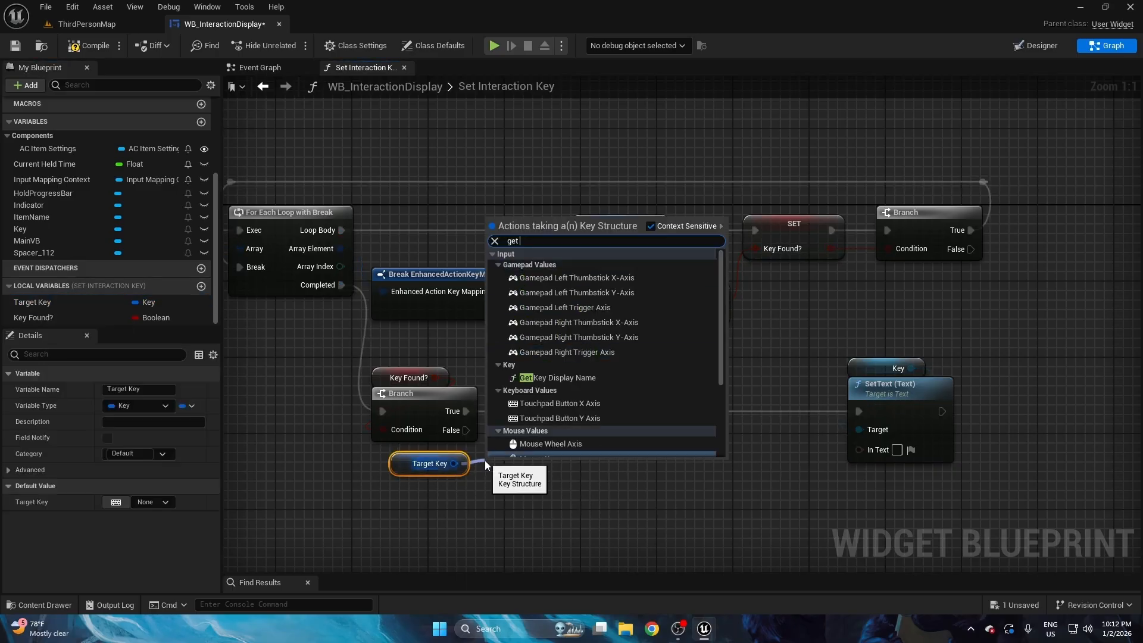
text(di)
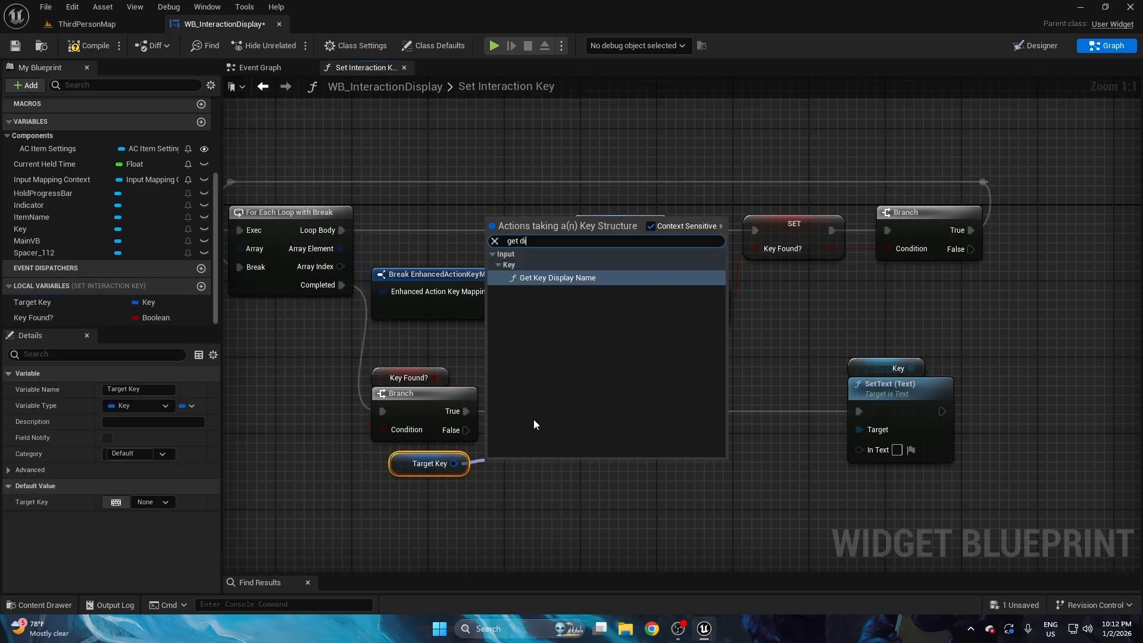
click(558, 278)
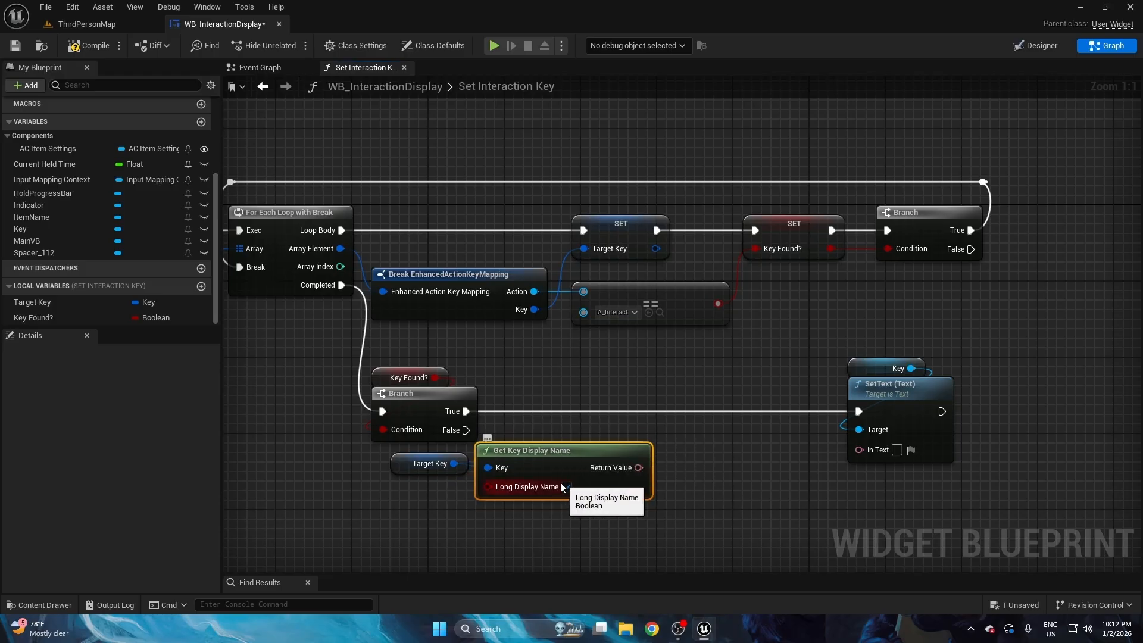
click(566, 487)
- Straighten the Target Key getter with Get Key Display Name and nudge the getter slightly away from it
drag(459, 505, 518, 452)
key(q)
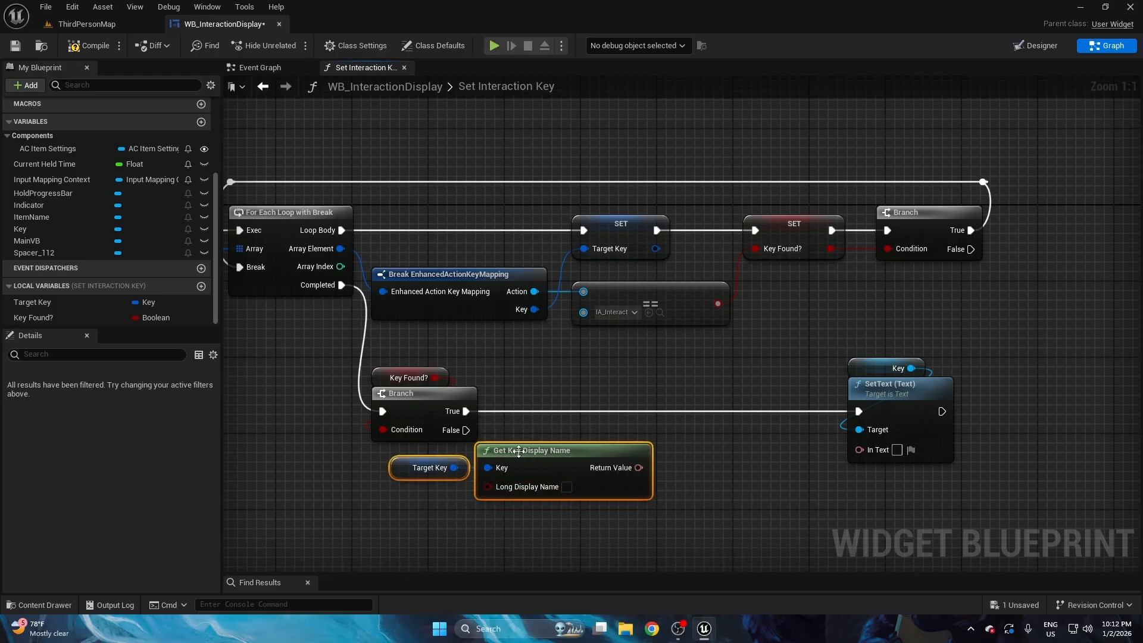
click(423, 475)
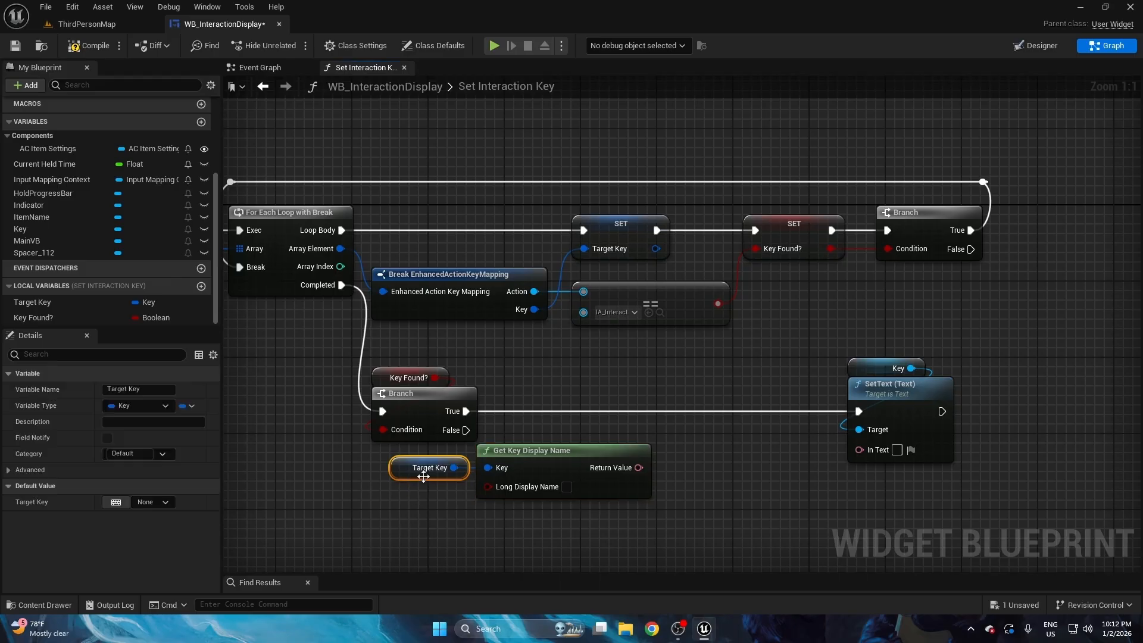
key(Left)
key(Left)
click(595, 405)
- Move the Key SetText nodes further along and add a Text to Upper node on Get Key Display Name's Return Value
mouse_move(600, 404)
right_down()
mouse_move(557, 389)
mouse_move(586, 401)
right_up()
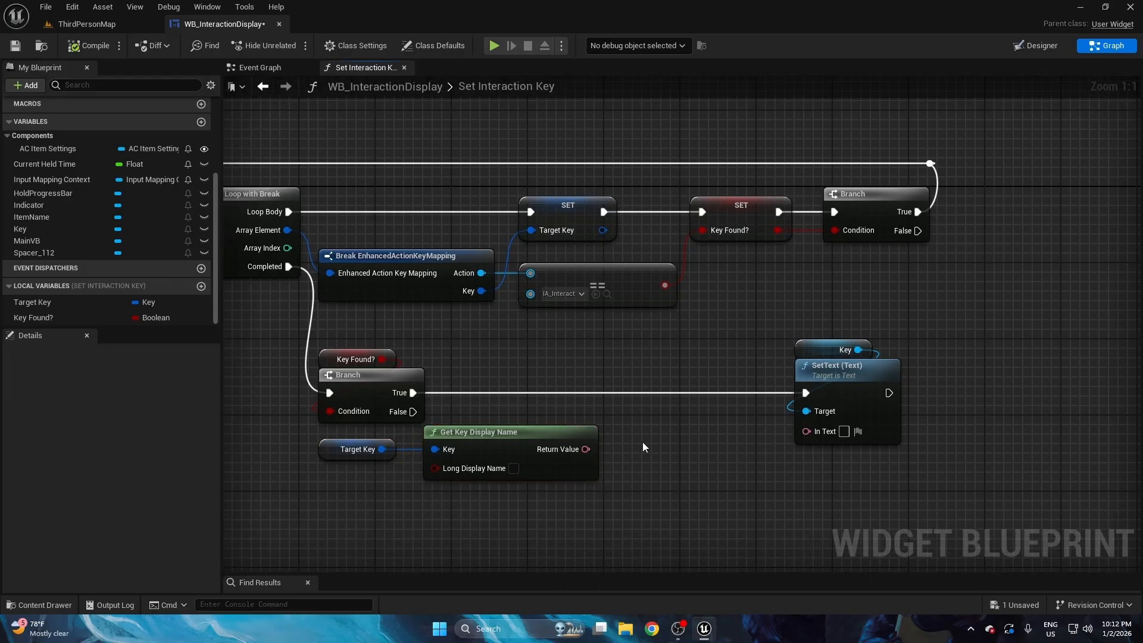
right_drag(641, 442, 412, 442)
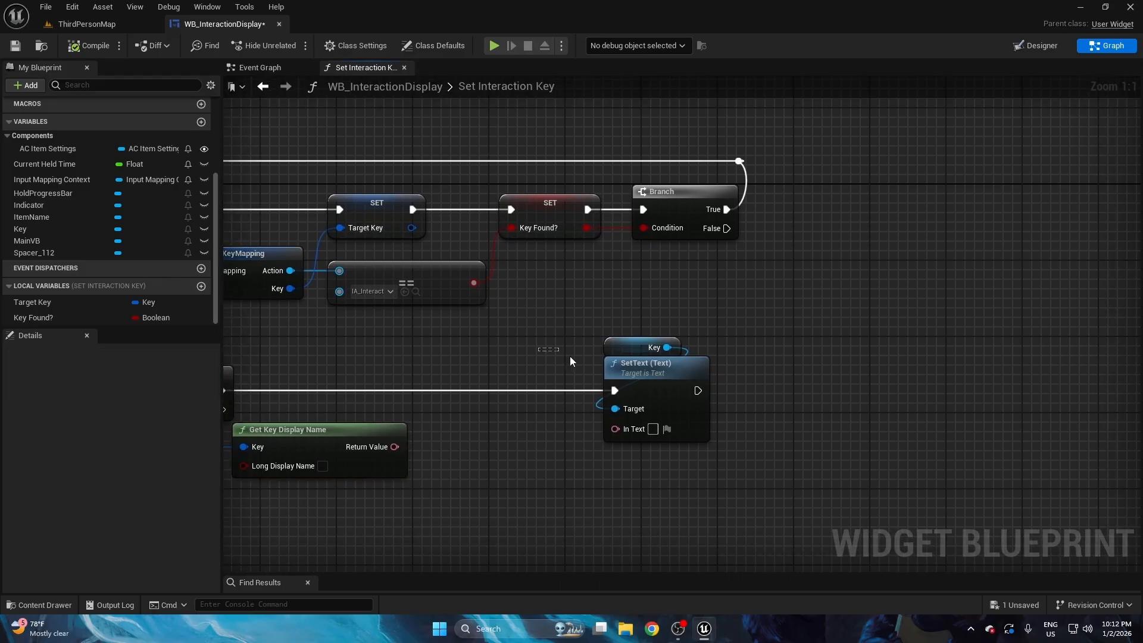
drag(631, 364, 698, 364)
drag(394, 446, 421, 444)
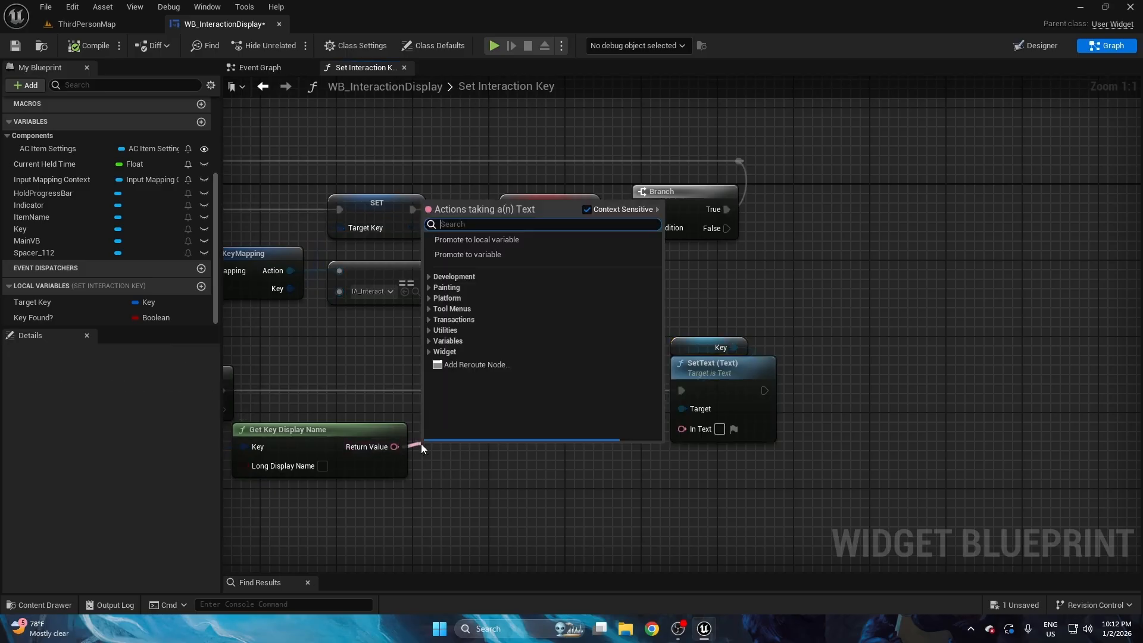
text(to up)
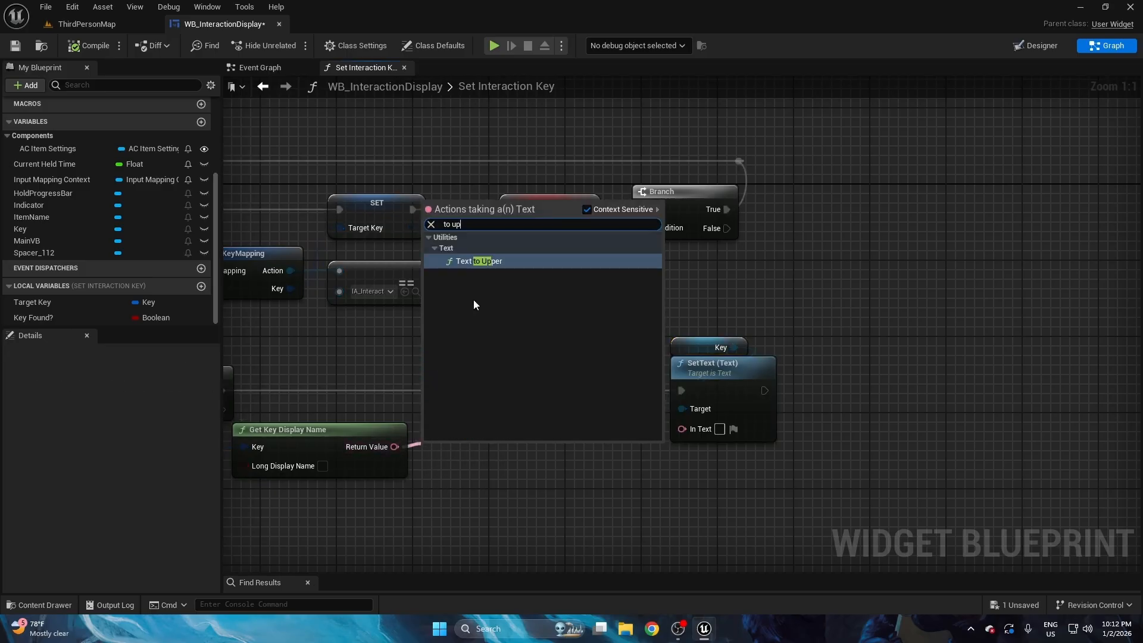
click(477, 262)
right_drag(477, 309, 601, 289)
drag(593, 434, 599, 419)
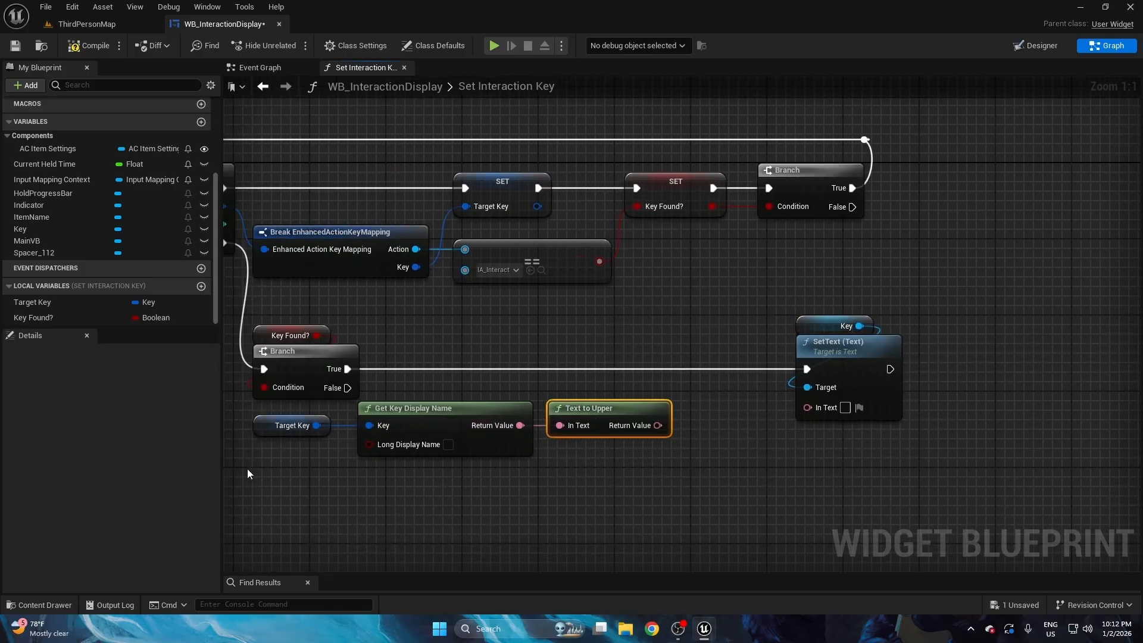
- Feed Text to Upper's Return Value into the Key SetText node's In Text and arrange the lower chain of nodes closer together
drag(249, 474, 544, 401)
key(Down)
drag(436, 506, 802, 409)
key(Left)
click(628, 388)
drag(781, 464, 730, 343)
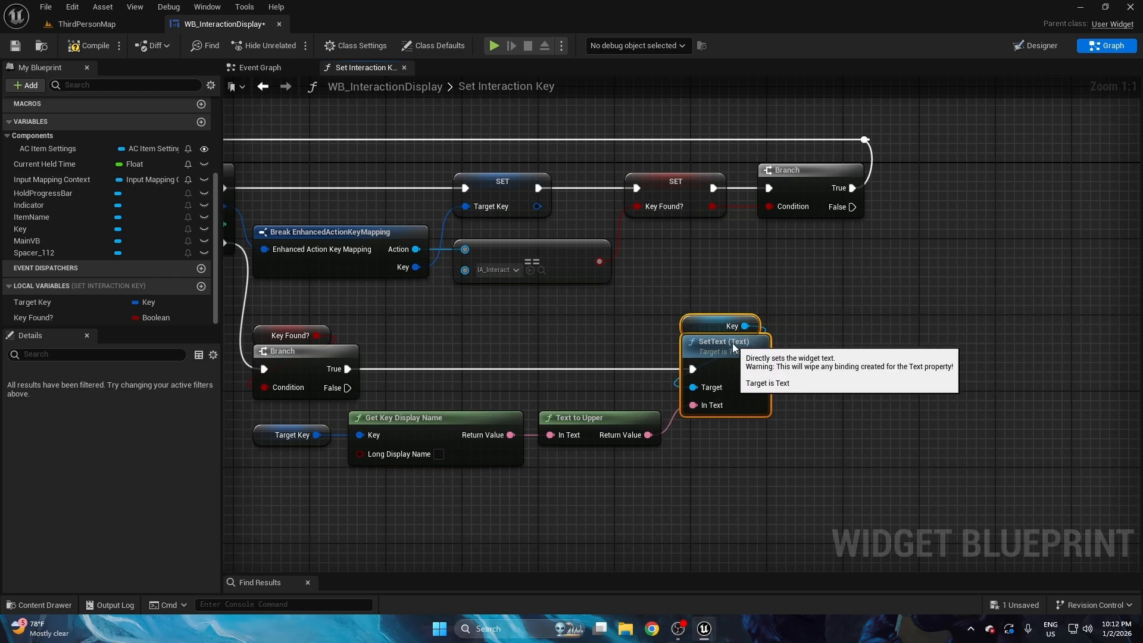
click(807, 332)
- Add a Return Node after the SetText (Text) node to end the Set Interaction Key function
right_drag(807, 332, 703, 332)
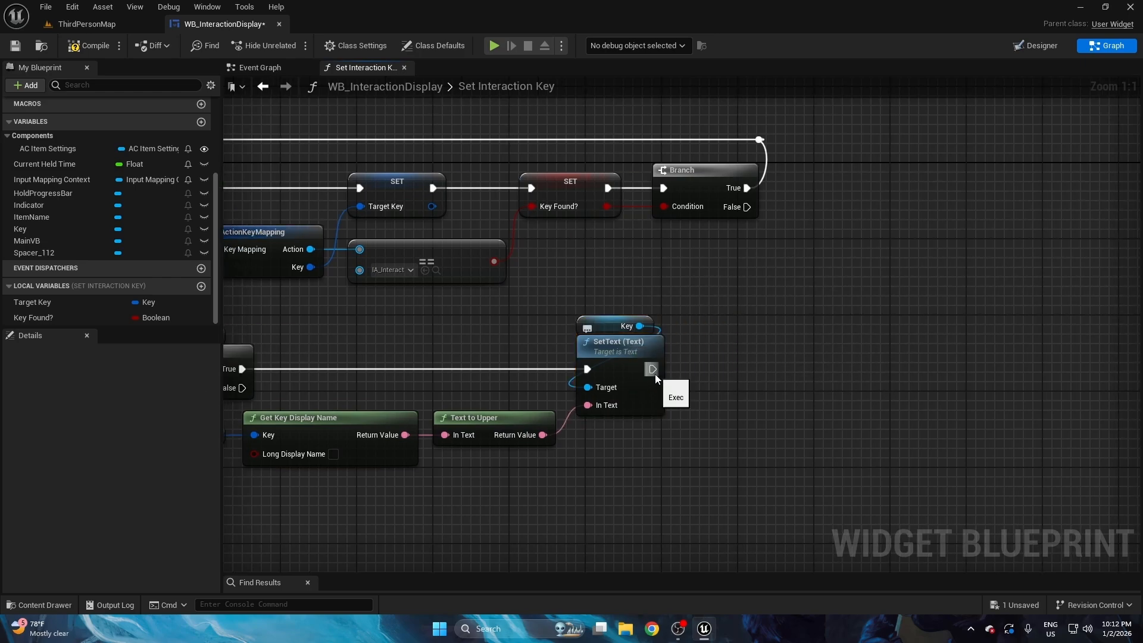
drag(652, 369, 699, 366)
text(retur)
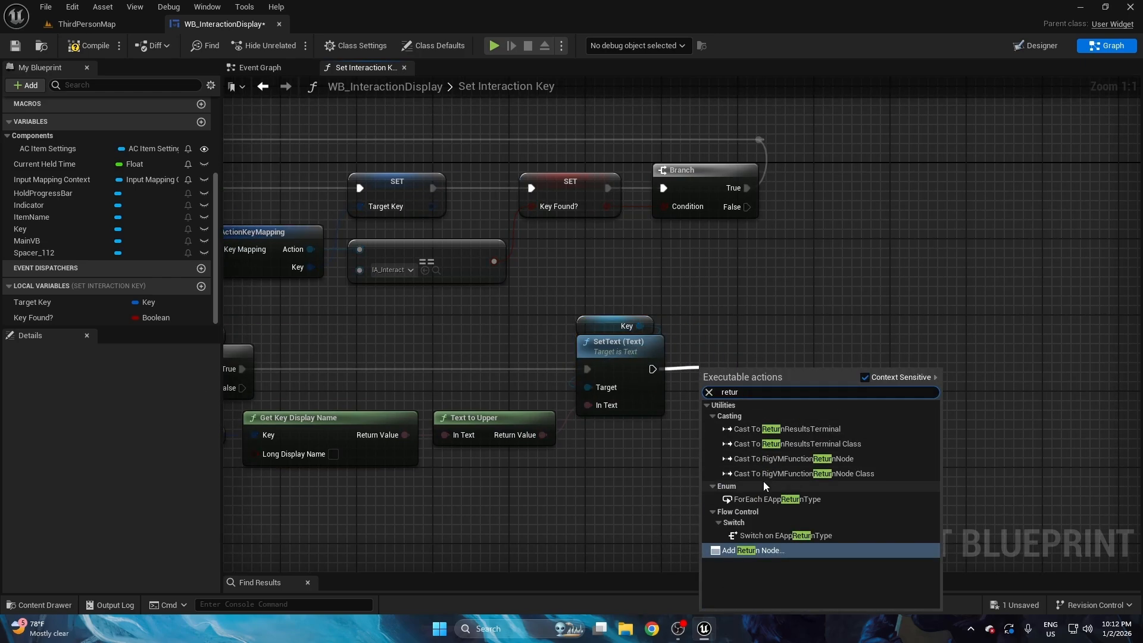
click(786, 551)
scroll(734, 369, down, 4)
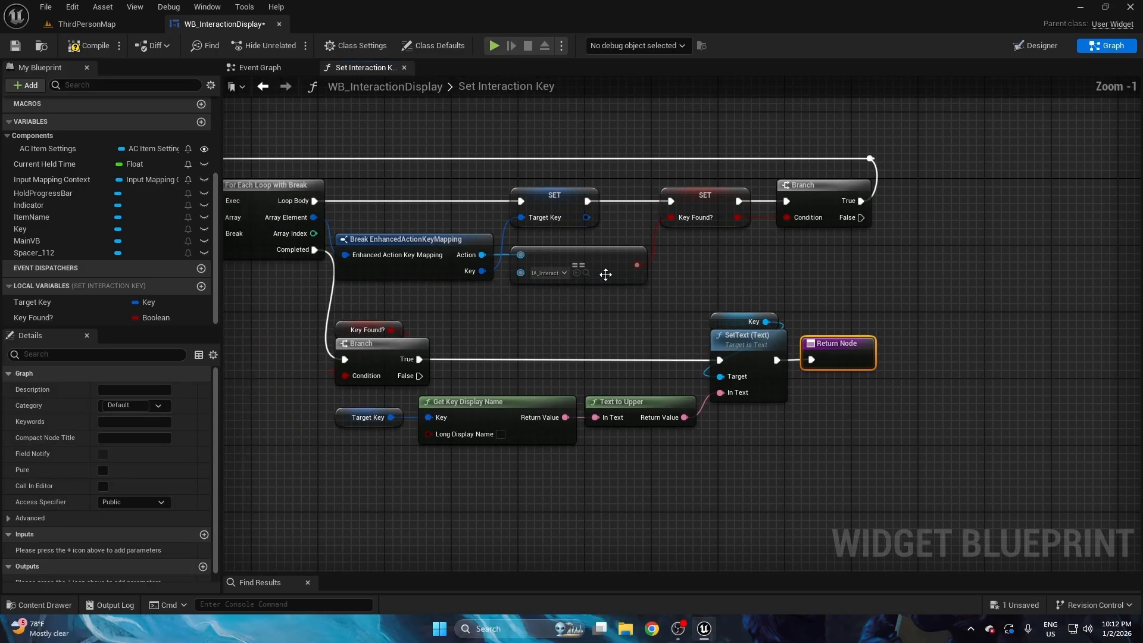
- Close the function graph and, in the Event Graph, call Set Interaction Key from Event Pre Construct with a straightened connection
click(404, 67)
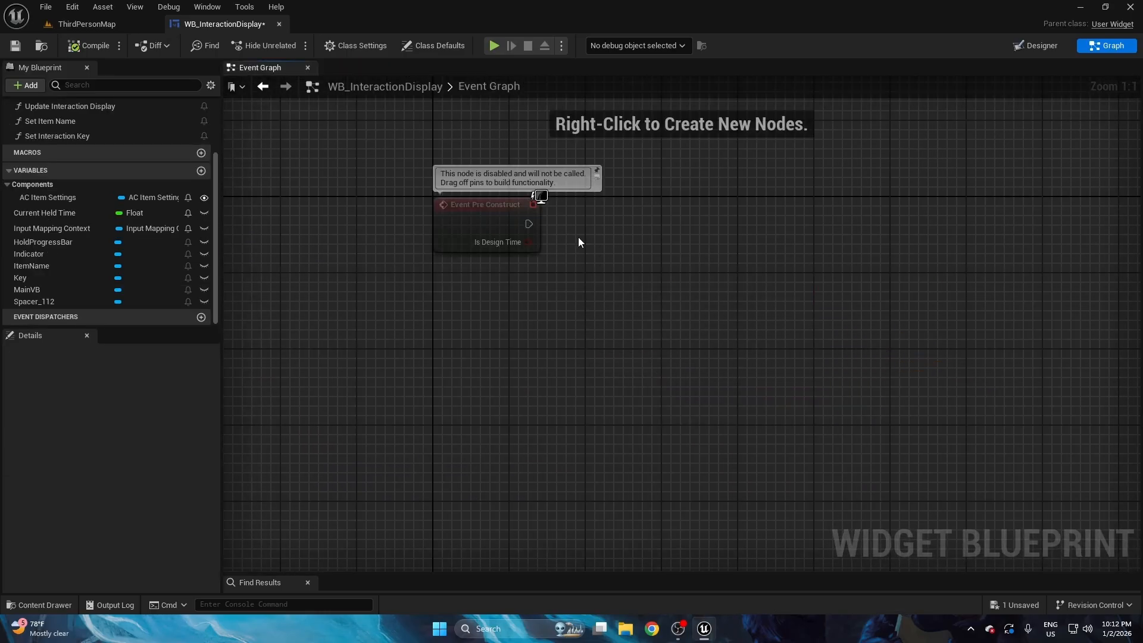
scroll(71, 158, up, 2)
drag(62, 193, 552, 281)
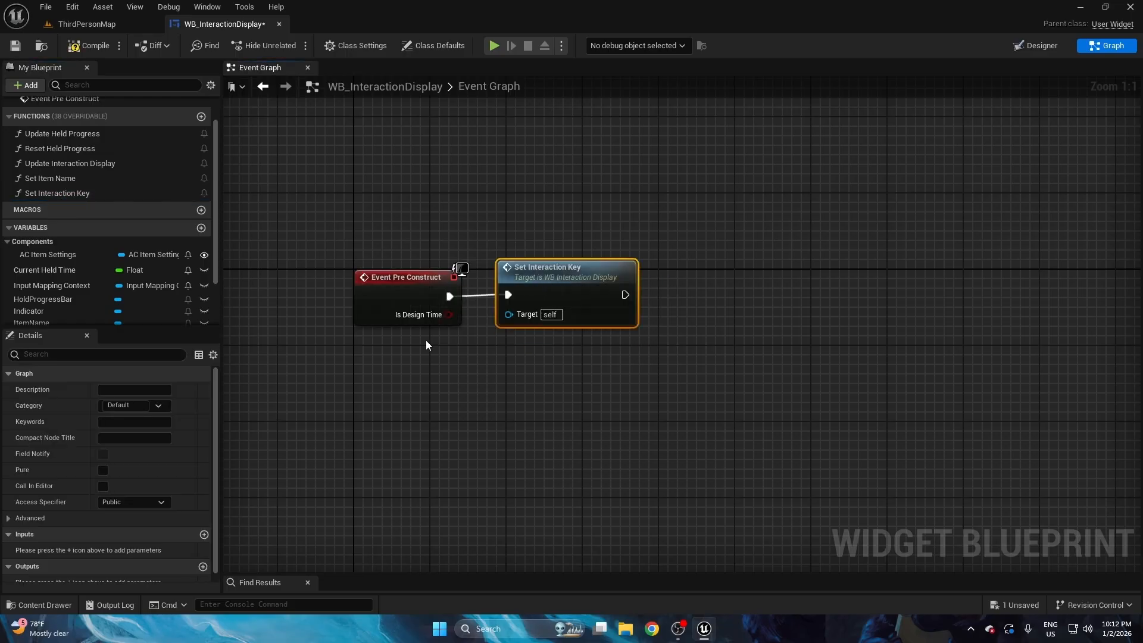
drag(420, 352, 523, 244)
key(q)
- Inspect the key preview in the Designer, switch to ThirdPersonMap, and briefly play-test the level in the viewport
click(1035, 45)
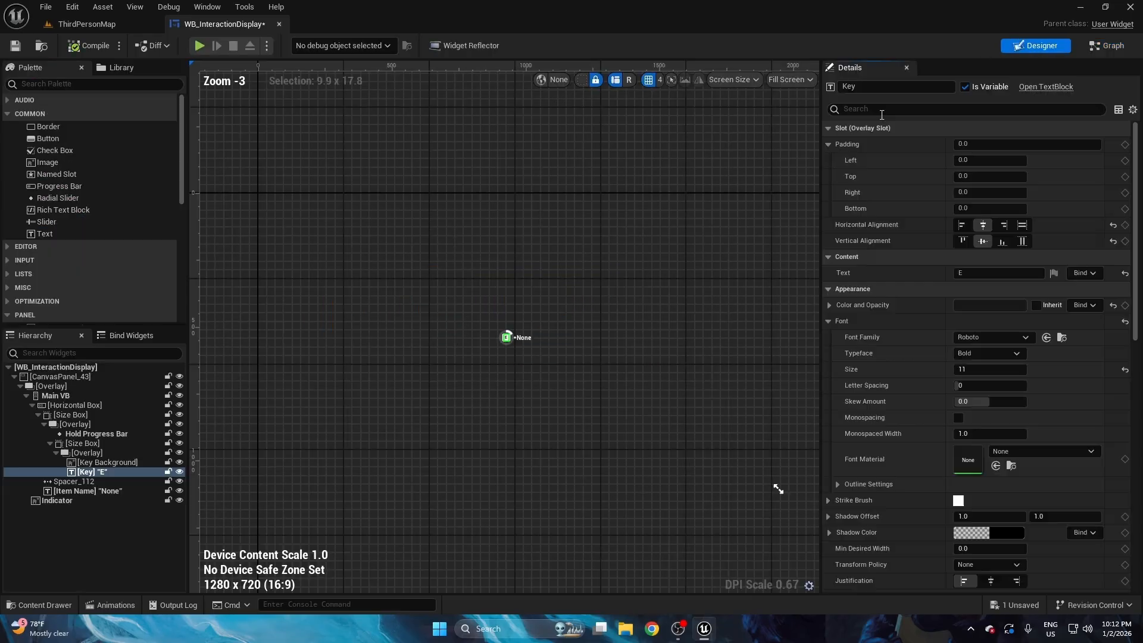
scroll(494, 314, up, 10)
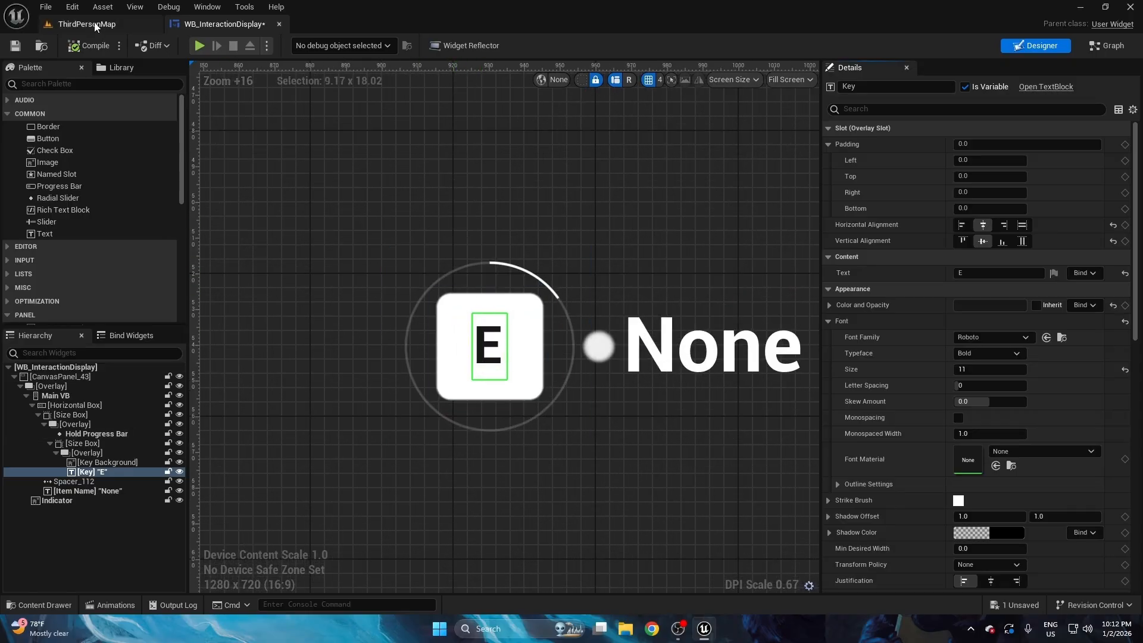
click(87, 24)
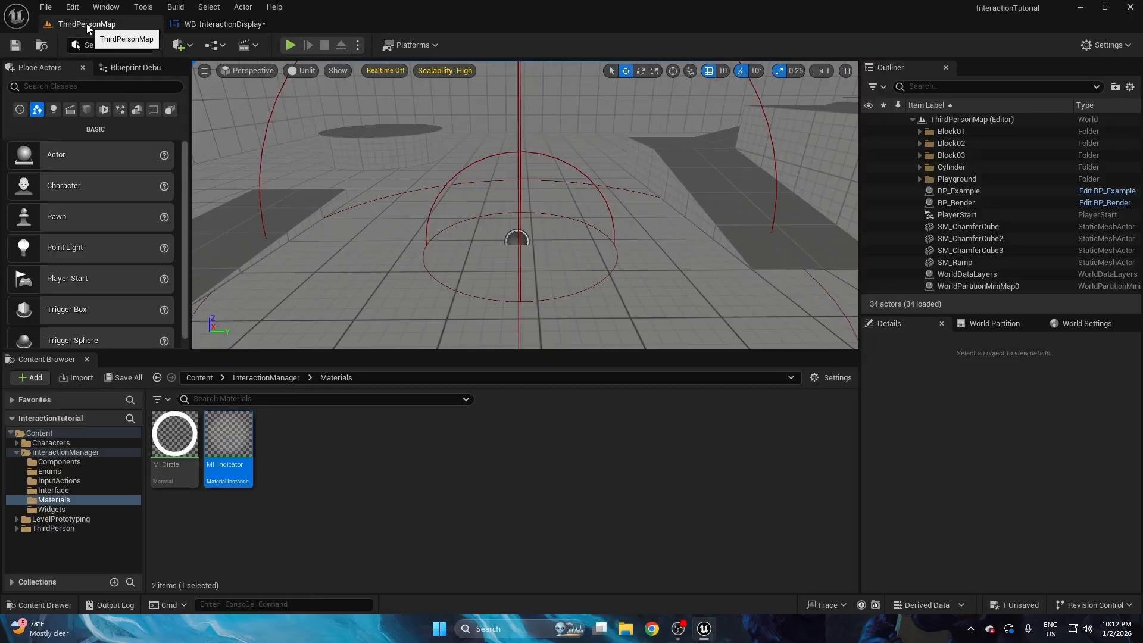
click(291, 44)
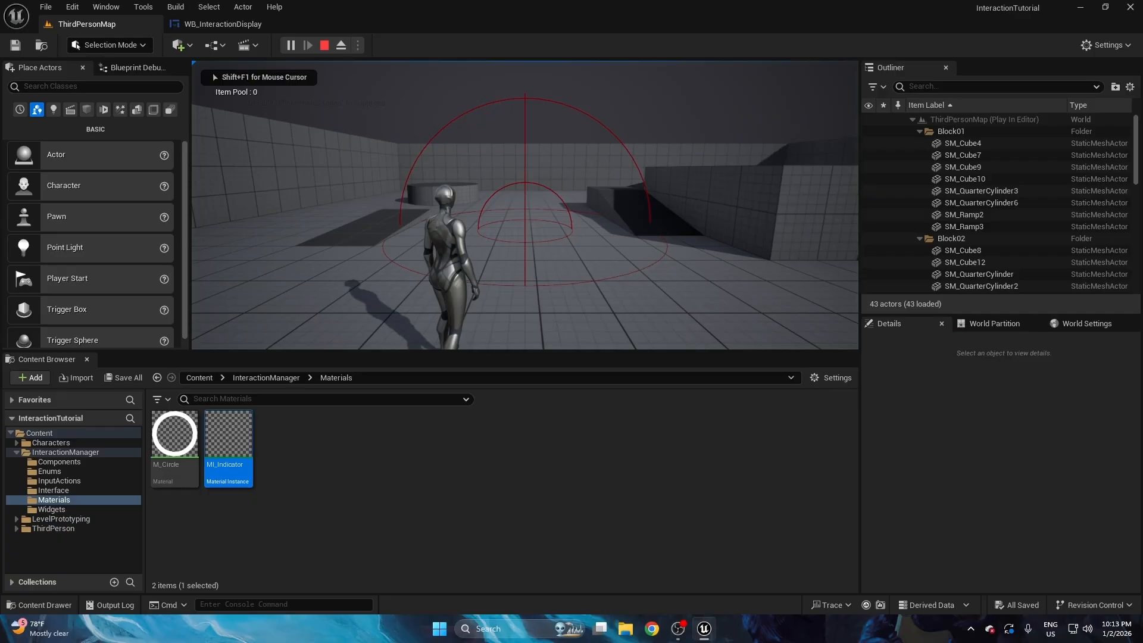
key(Escape)
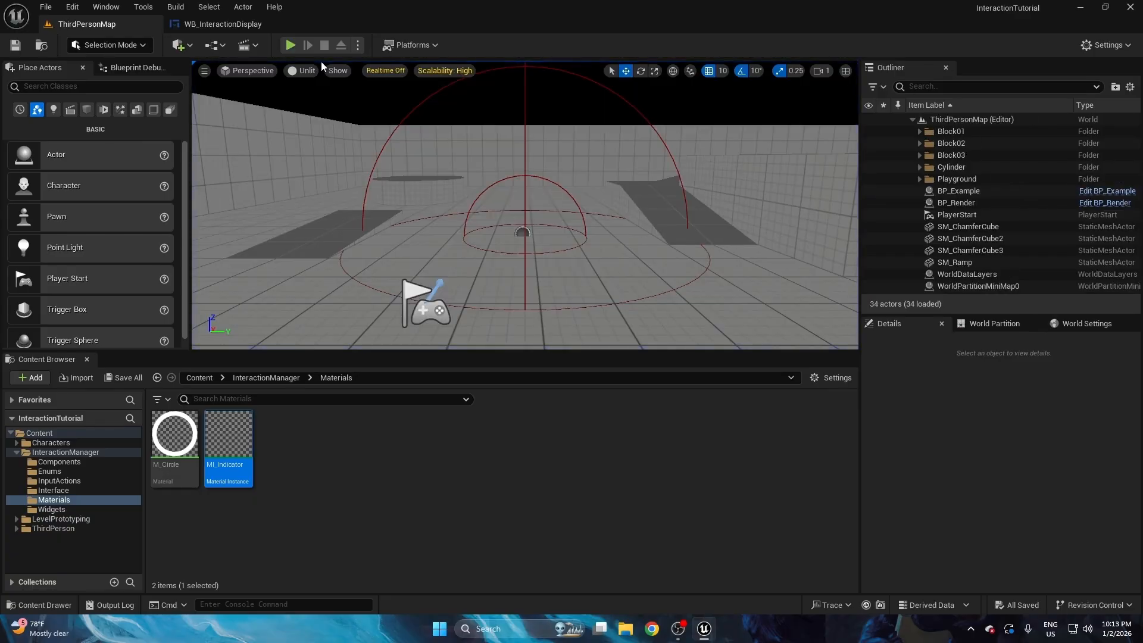
- Play the level in a new editor window, walk up to the example item to check its interaction display, and stop playing
click(357, 45)
click(413, 105)
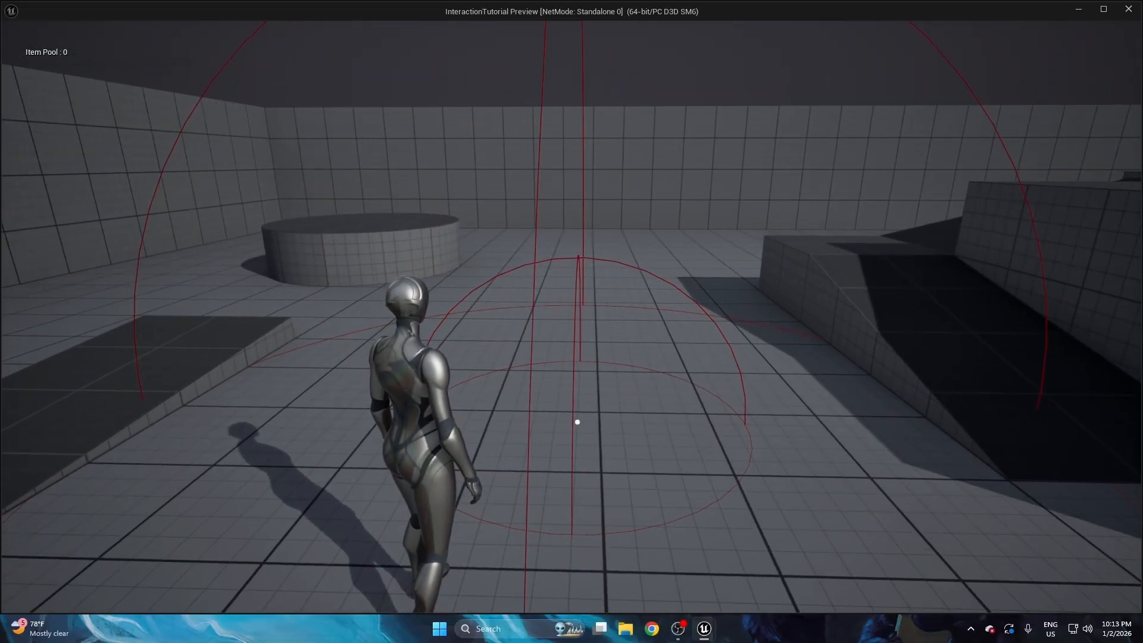
key(w)
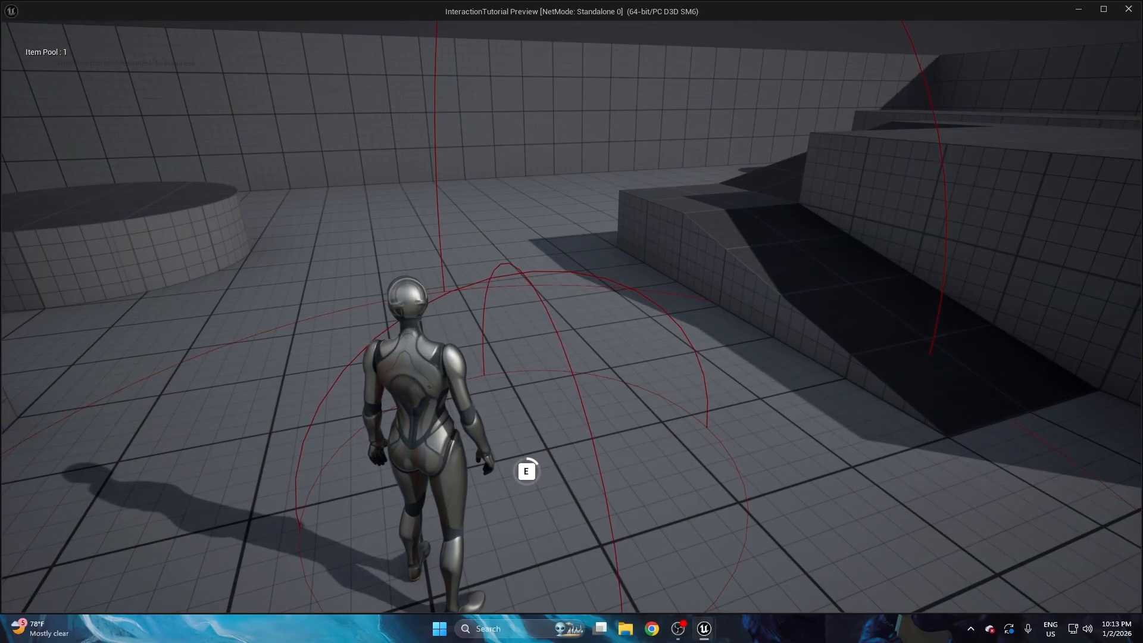
key(alt+Tab)
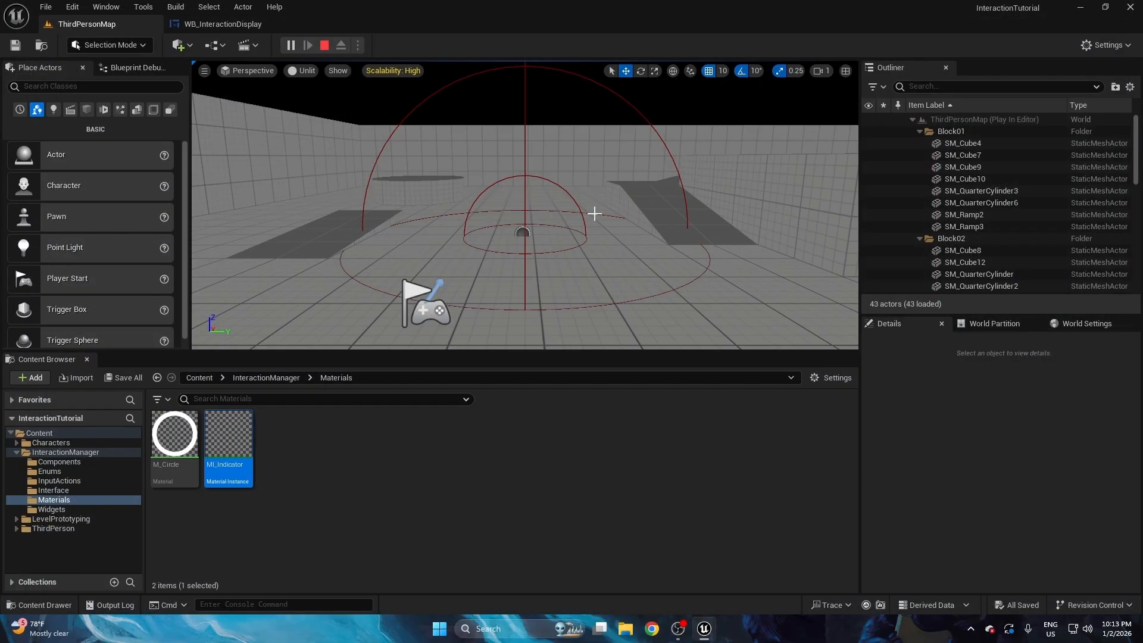
key(Escape)
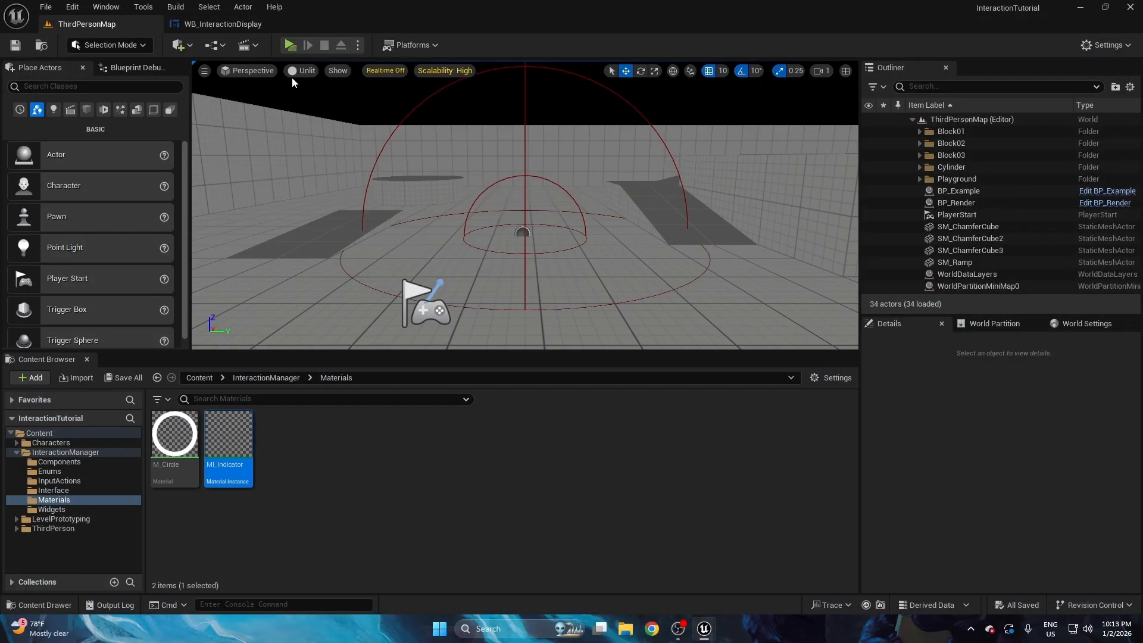
- Select BP_Example in the level, and in WB_InteractionDisplay set the Hold Progress Bar's Value to 0.0, compile and save
click(521, 230)
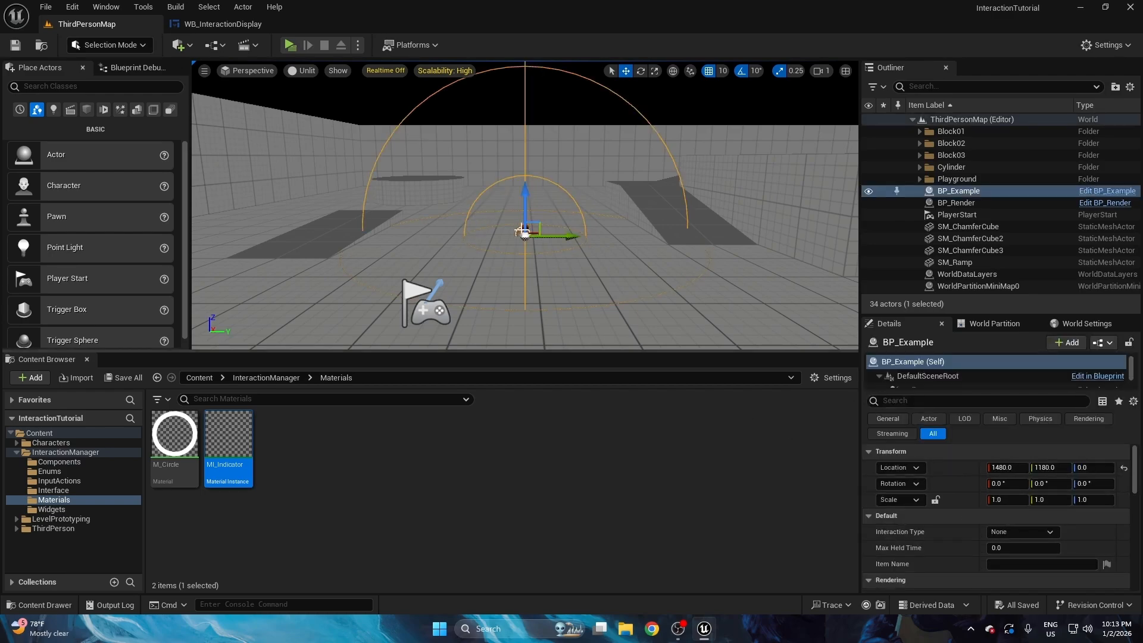
click(223, 24)
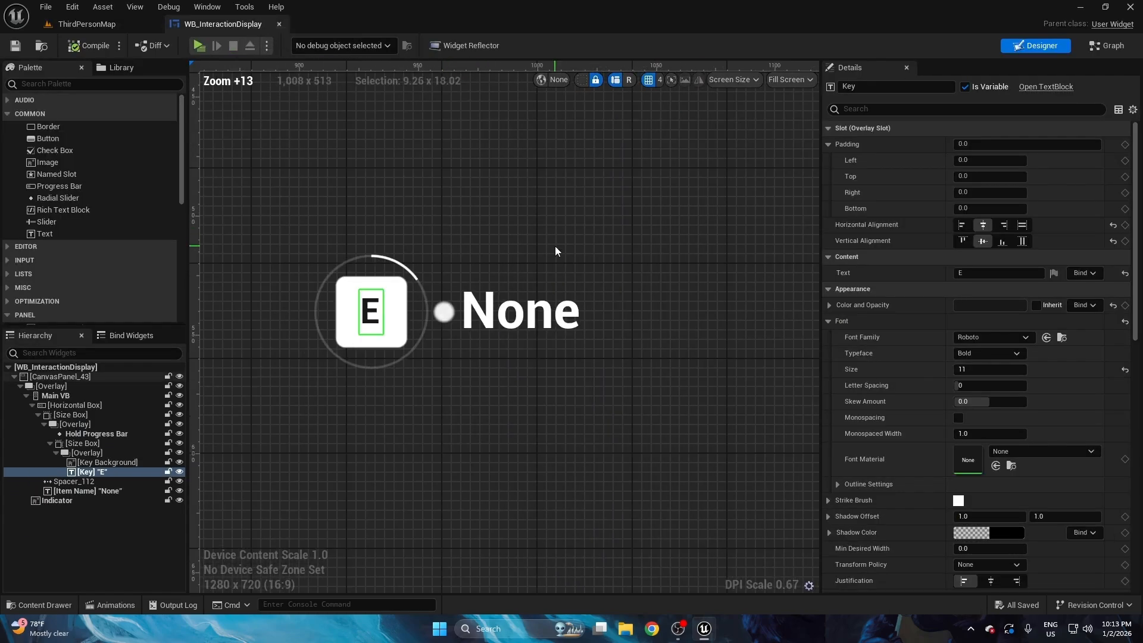
click(428, 279)
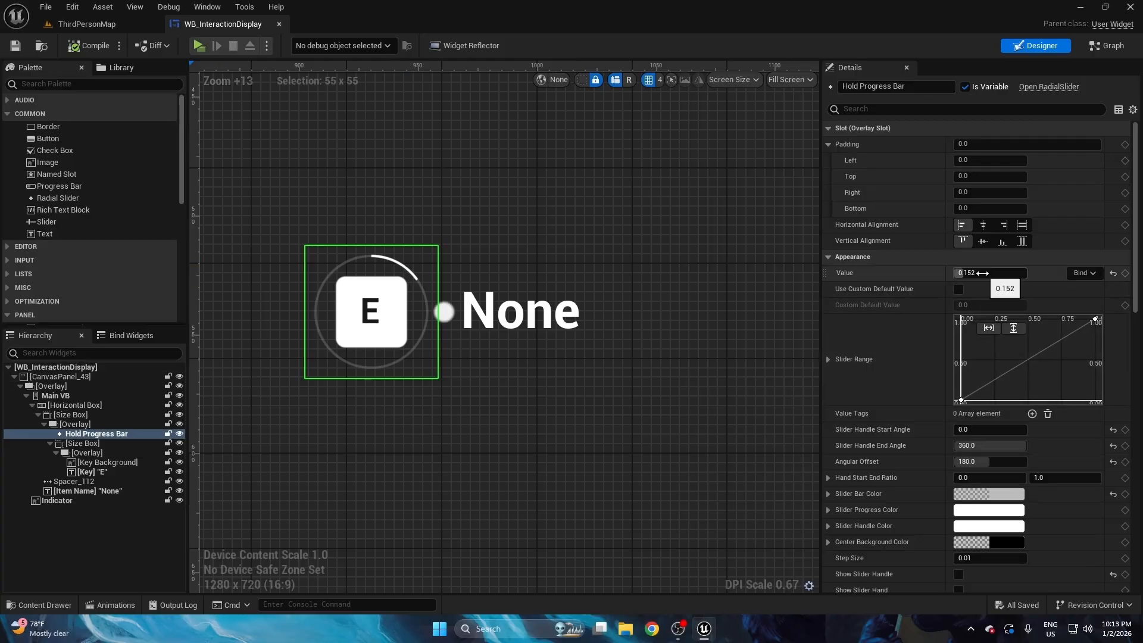
drag(982, 273, 955, 273)
right_drag(492, 236, 581, 229)
click(89, 46)
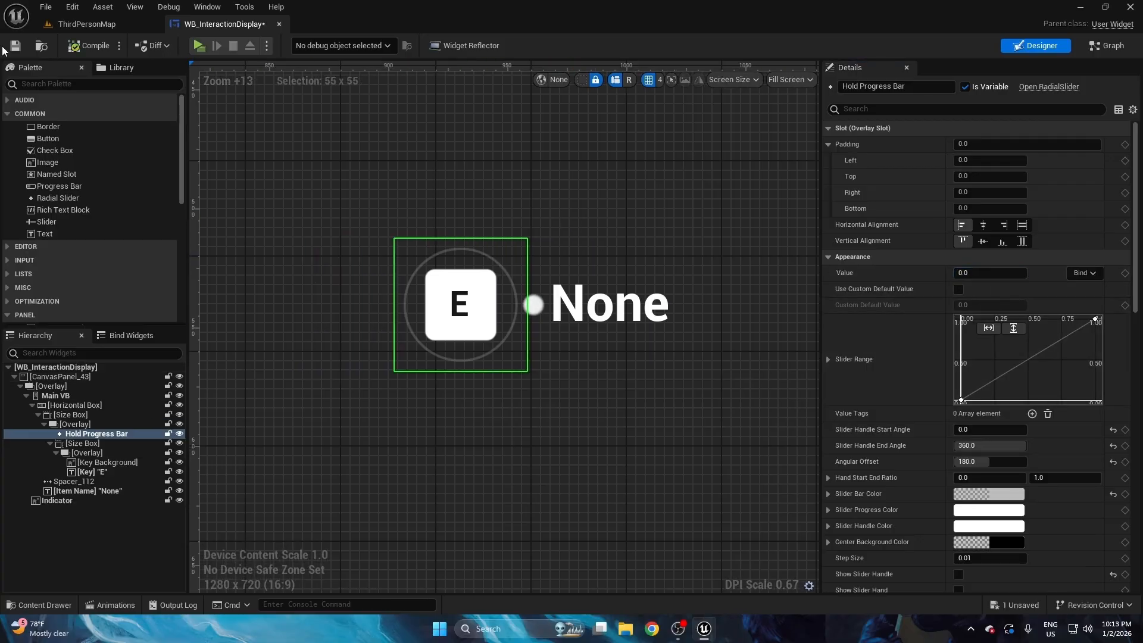
click(15, 46)
- Set BP_Example's Item Name to Test Item, Interaction Type to Press and Max Held Time to 1.0, and save the level
click(88, 24)
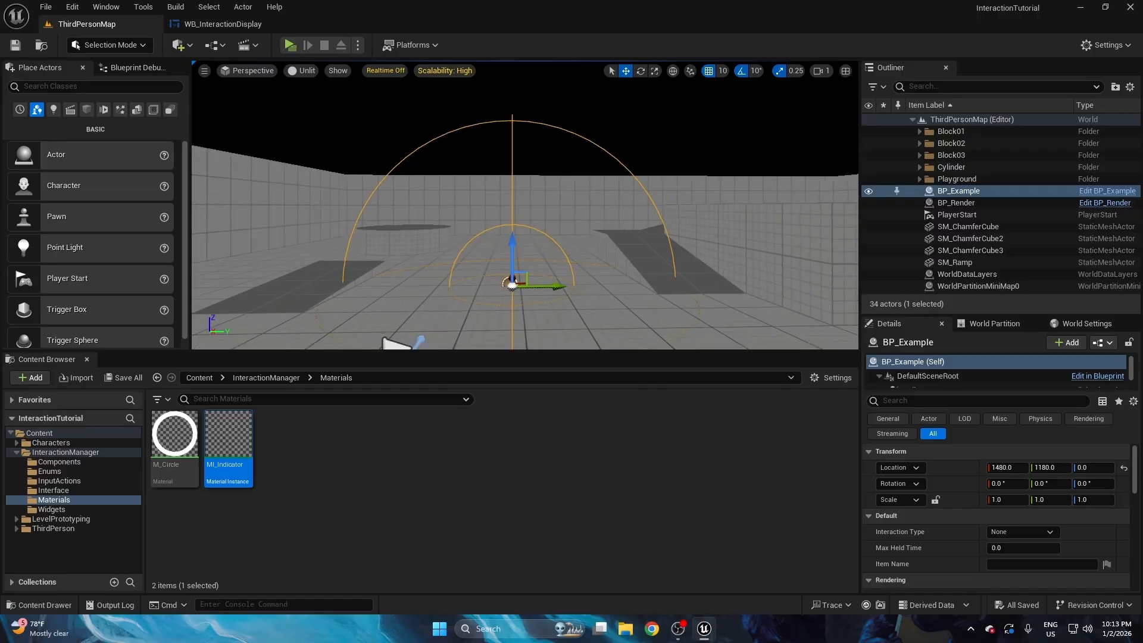
right_drag(512, 215, 574, 268)
click(1052, 565)
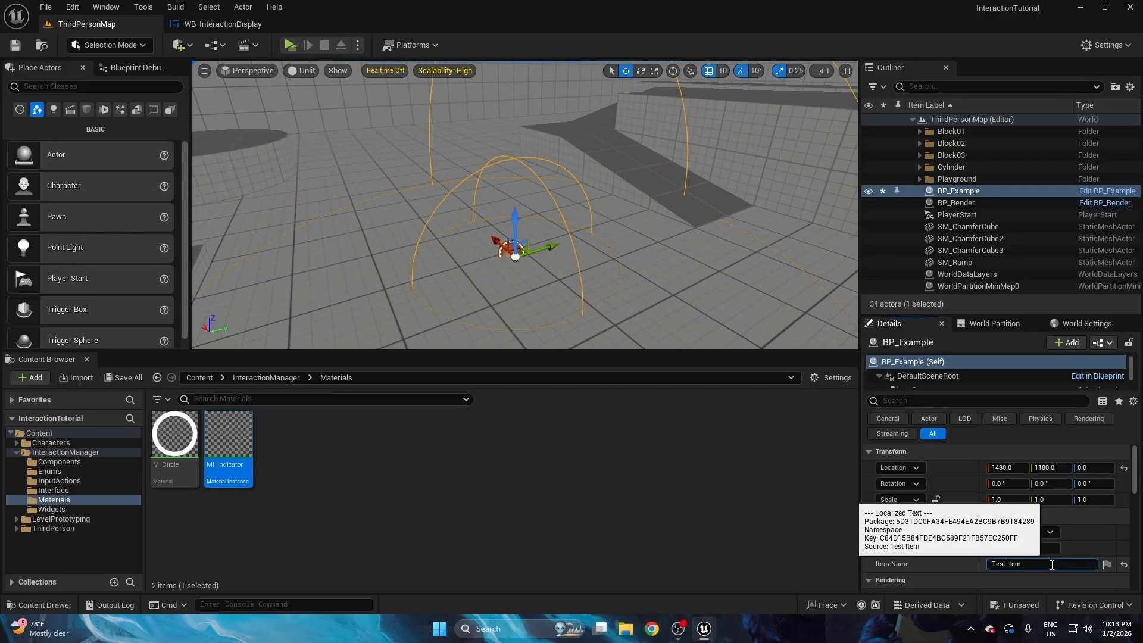
click(1023, 532)
click(1008, 555)
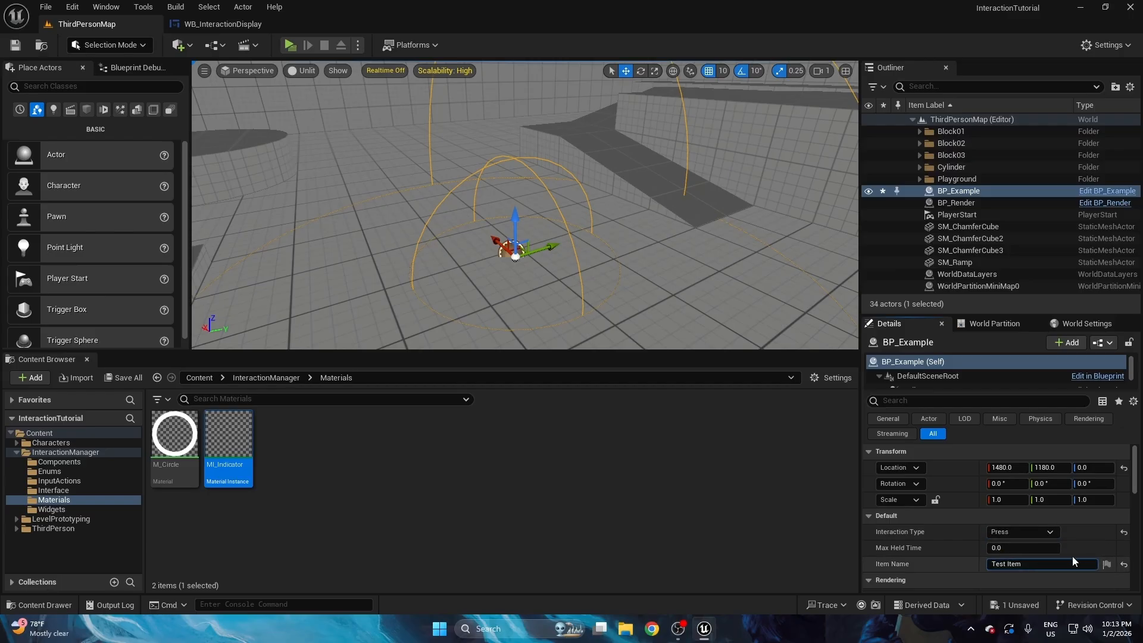
click(1041, 548)
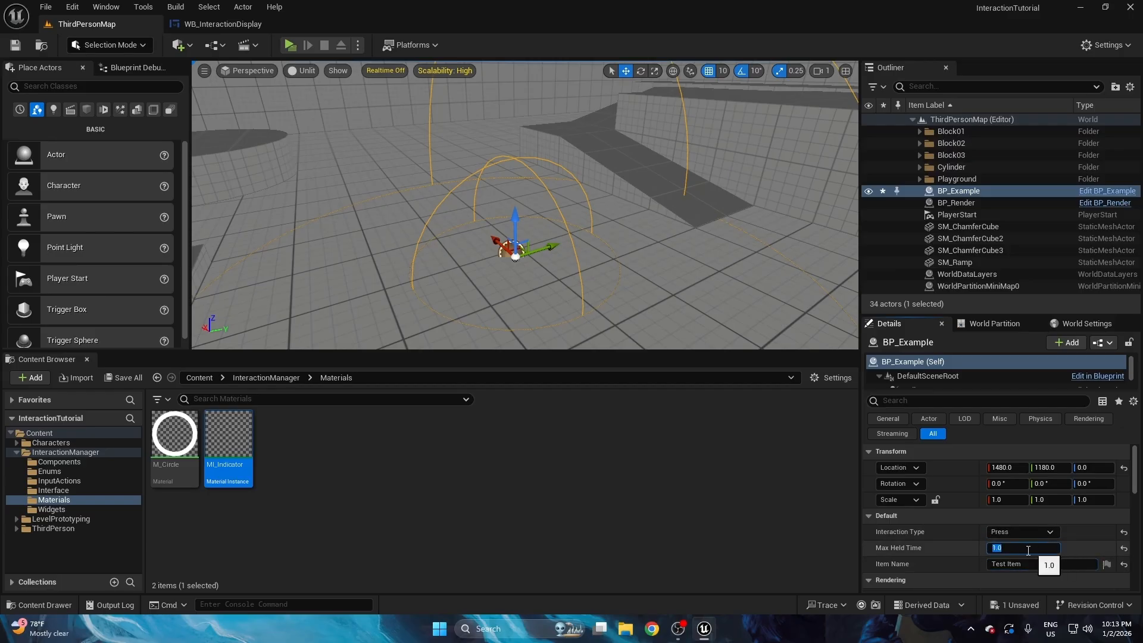
click(1037, 531)
click(1044, 531)
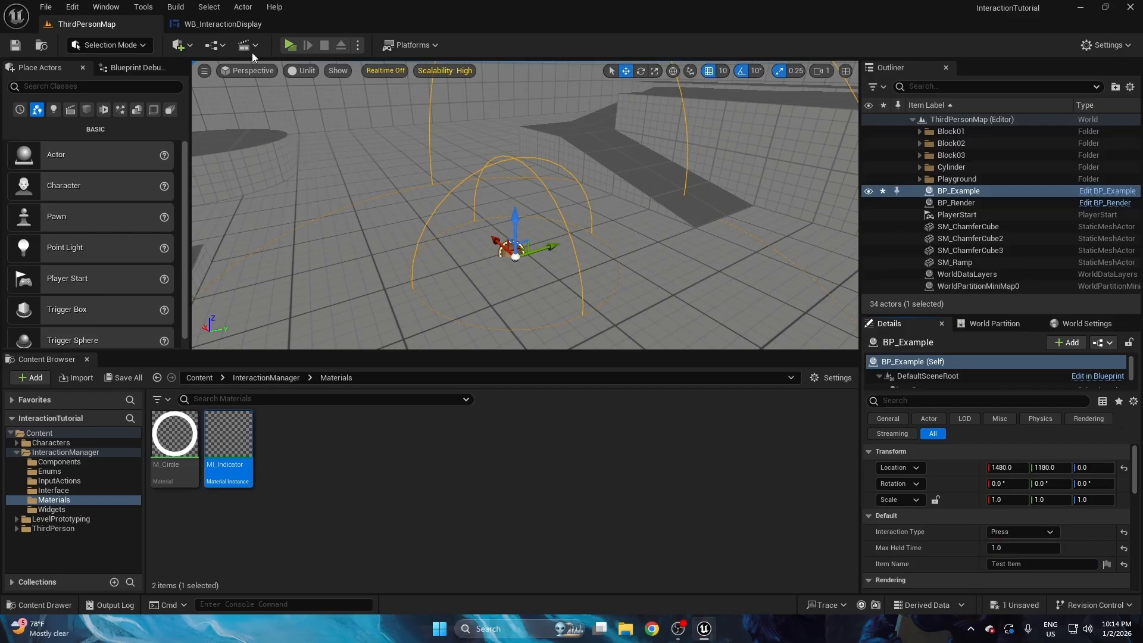
click(221, 24)
click(100, 25)
key(ctrl+s)
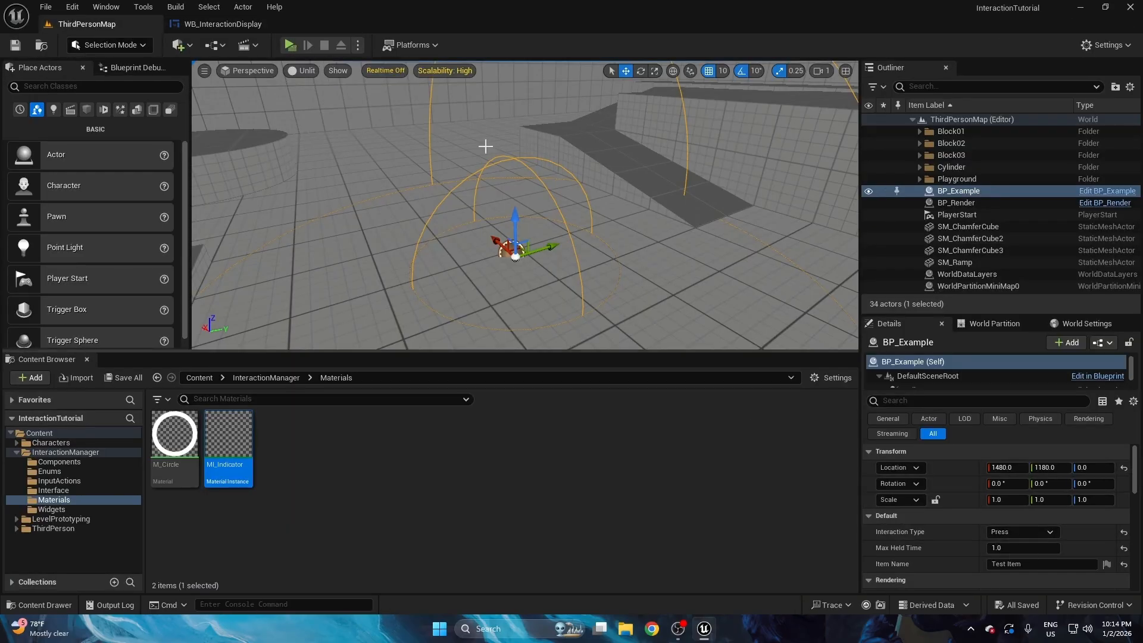
- Open IMC_Default from the ThirdPerson Input folder and add a mapping for IA_Interact
click(53, 528)
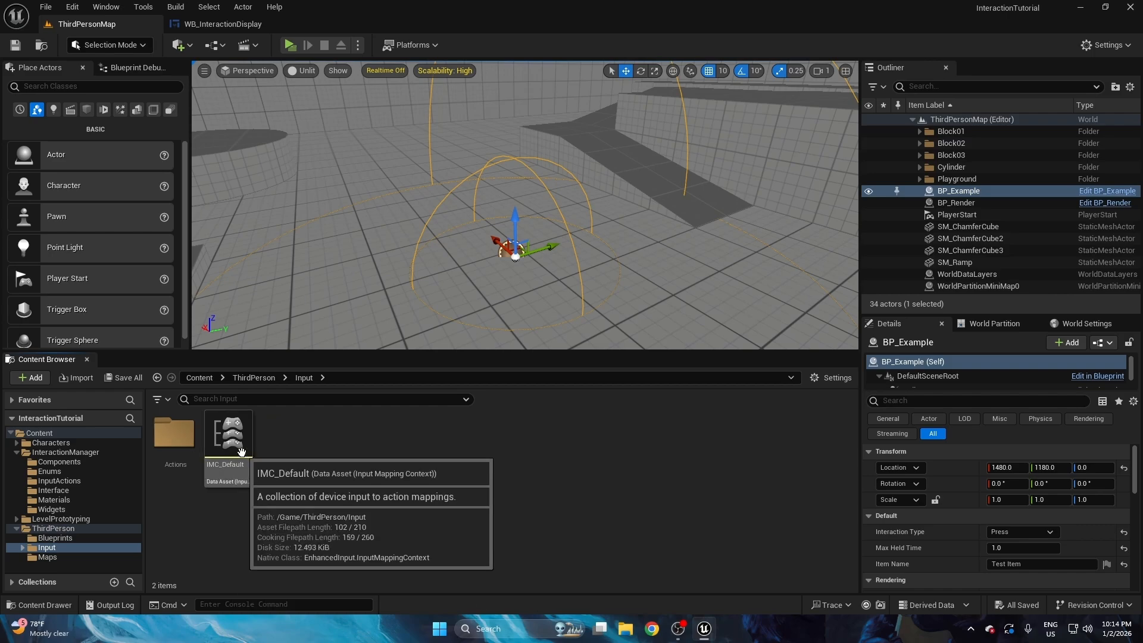
double_click(224, 476)
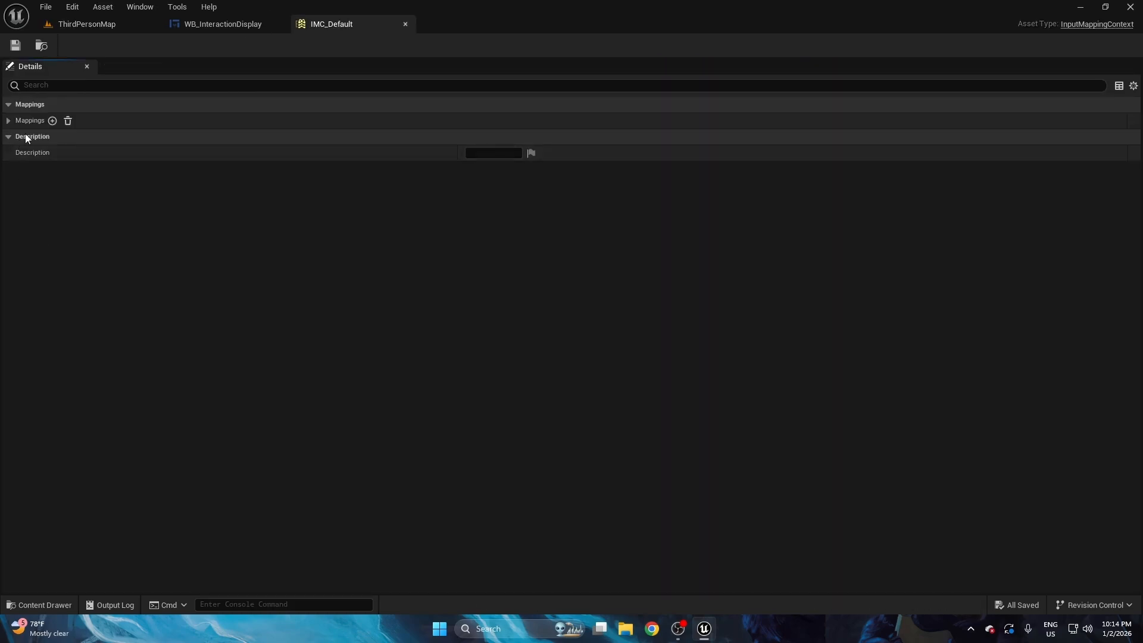
click(53, 120)
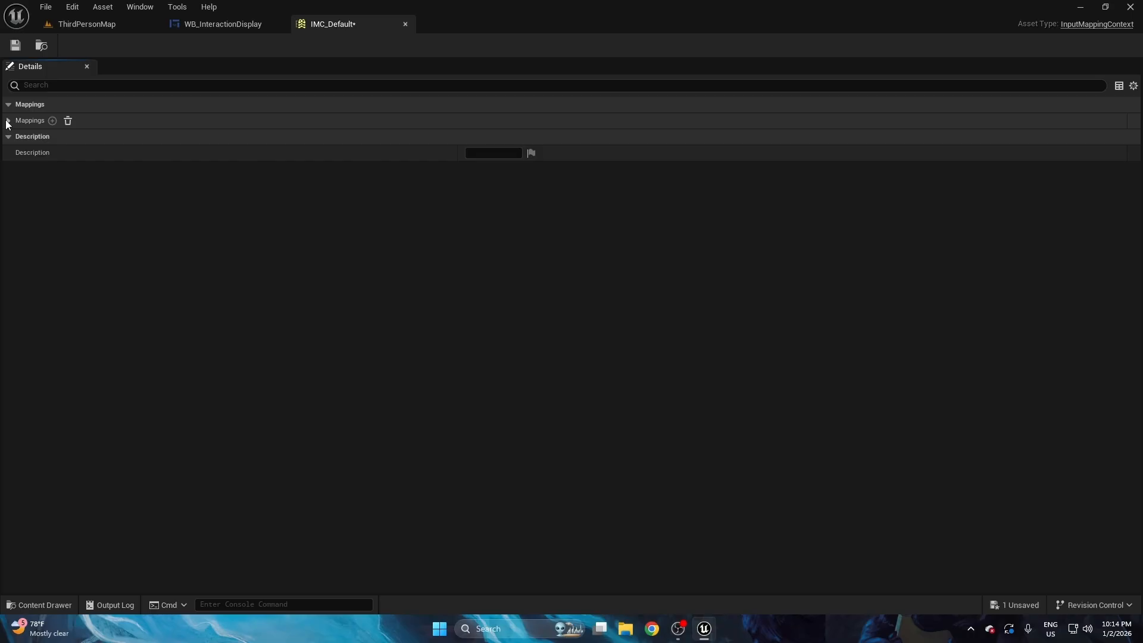
click(8, 121)
click(65, 185)
click(120, 330)
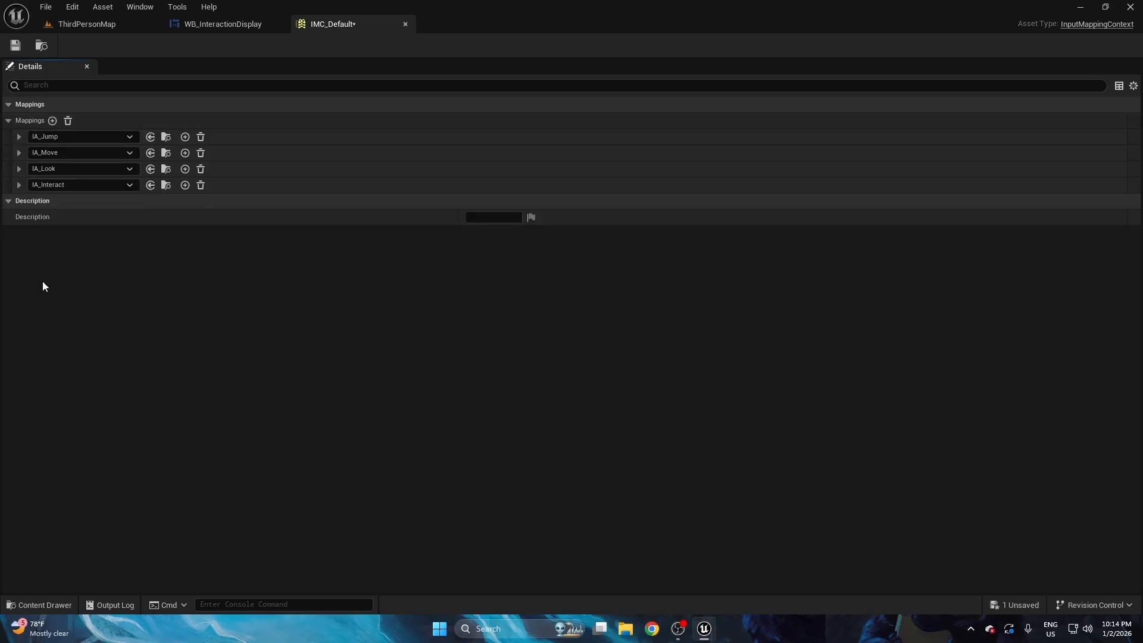
- Bind the IA_Interact mapping to the Y key and save IMC_Default
click(19, 185)
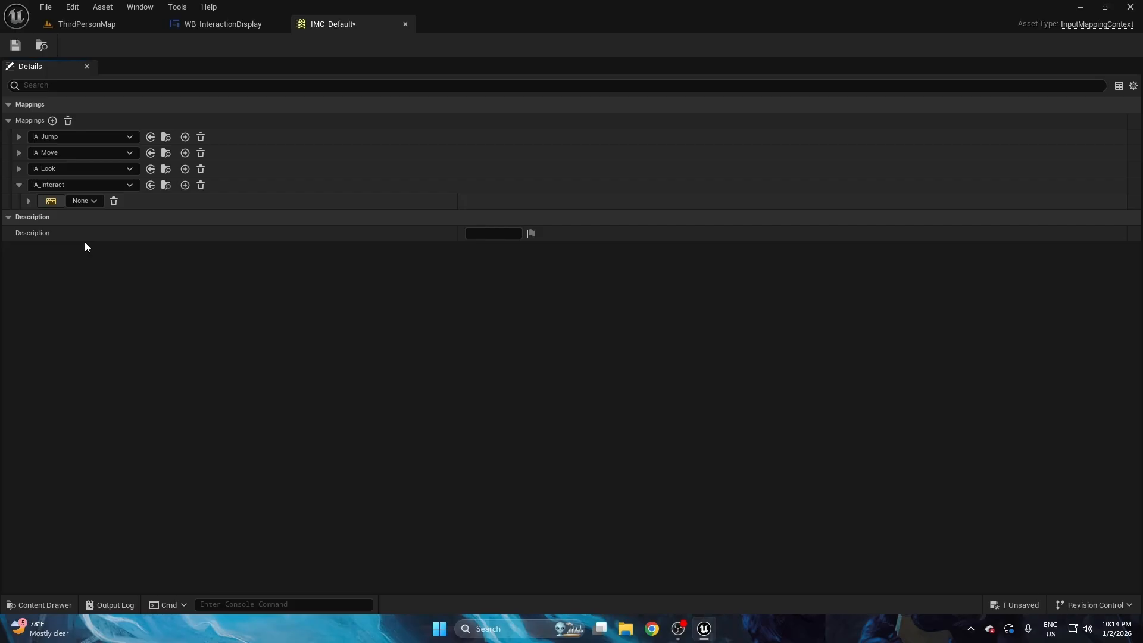
key(y)
click(16, 46)
- Play ThirdPersonMap in a new window, approach the example item, and test the interaction display with the Y key
click(72, 25)
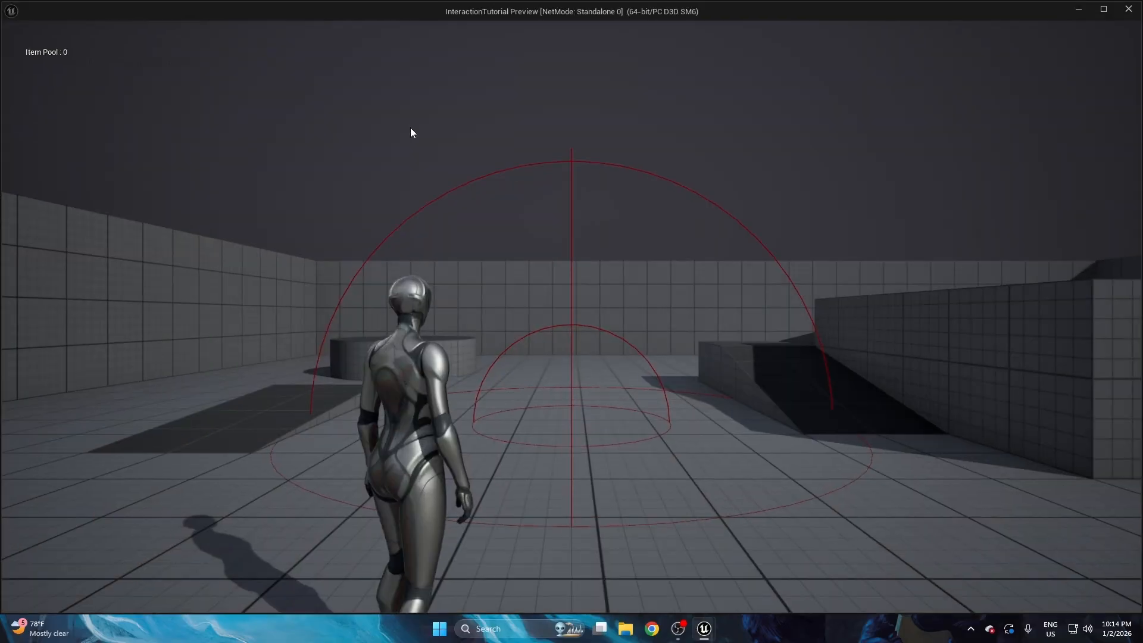
click(409, 127)
key(w)
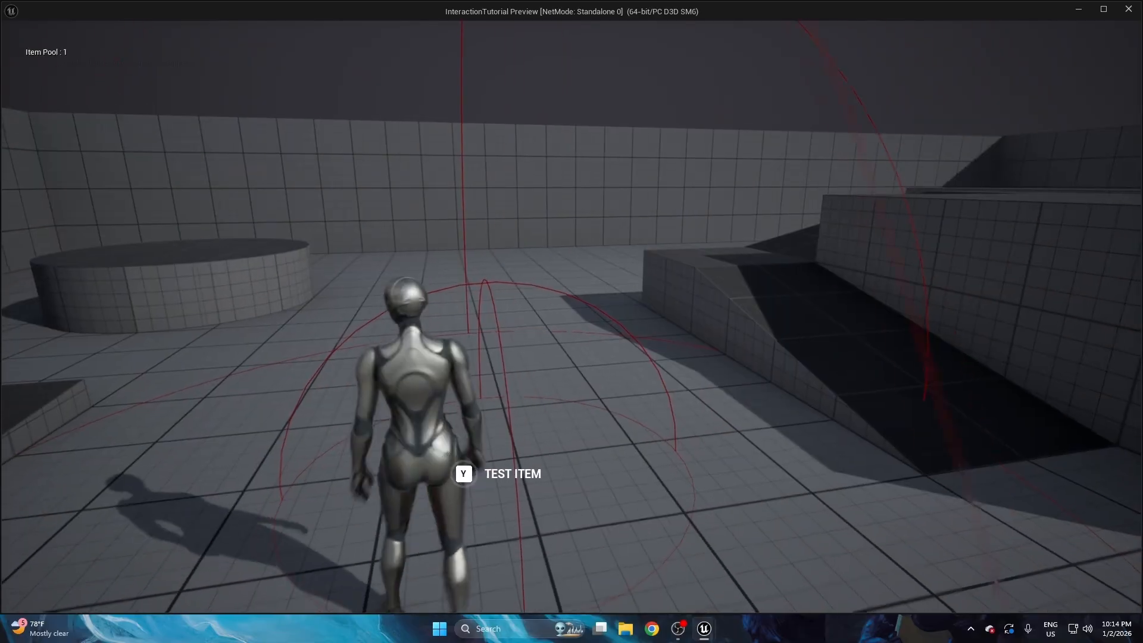
key(y)
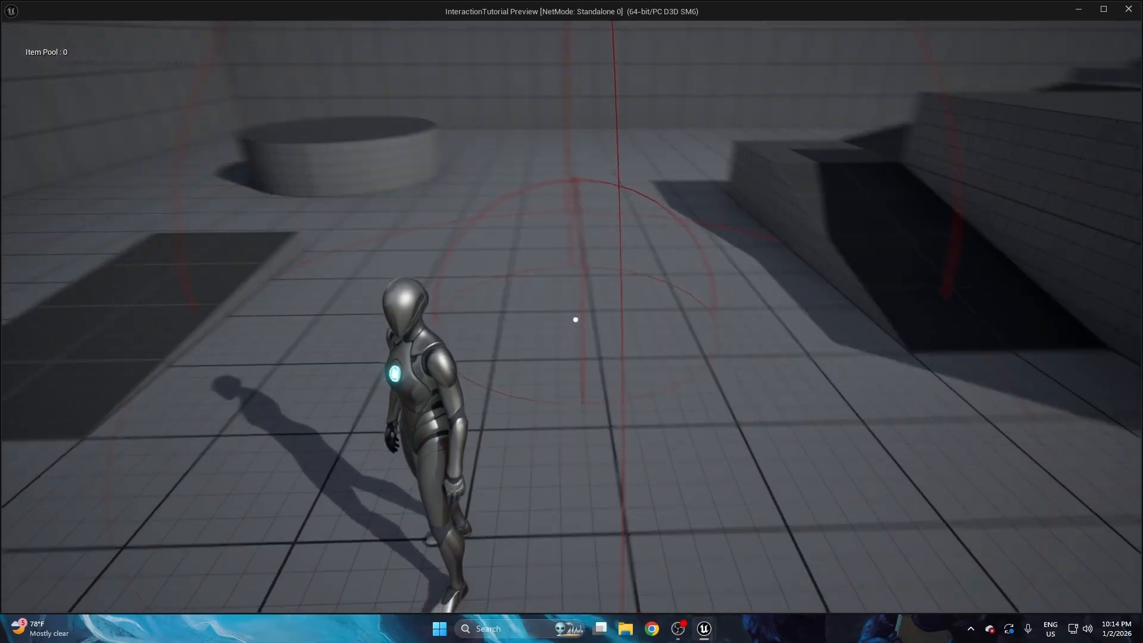
key(s)
key(w)
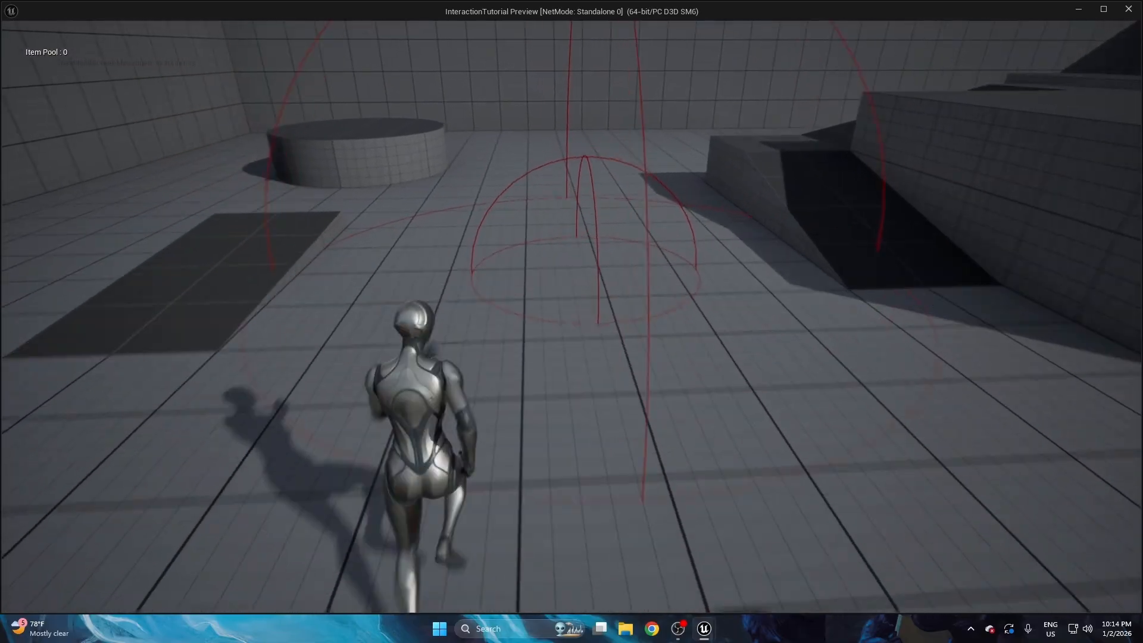
key(y)
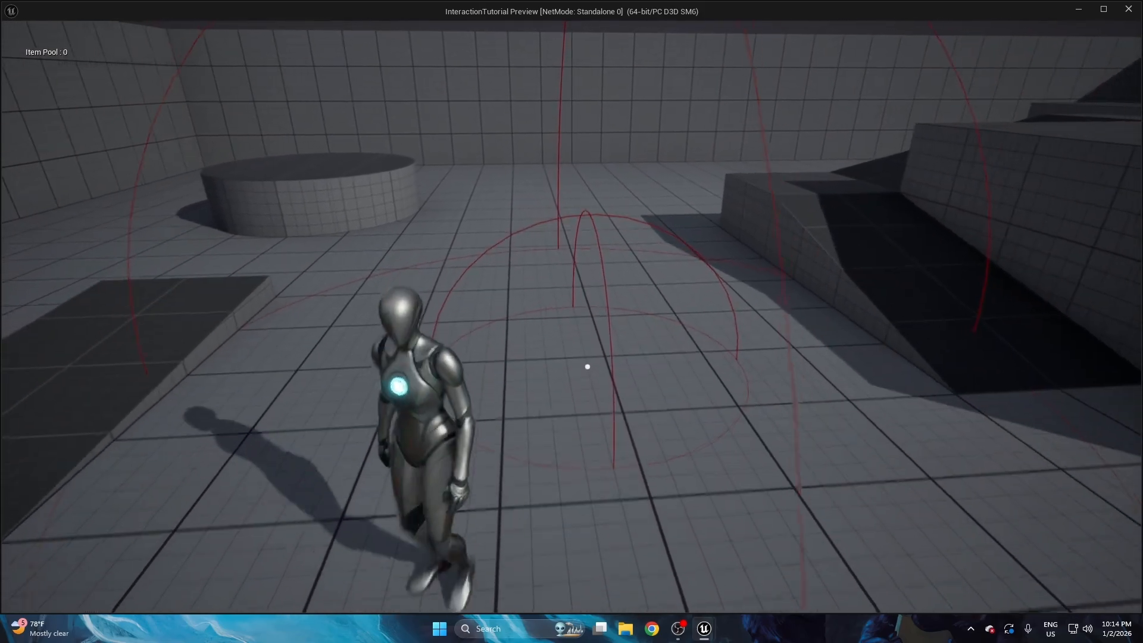
- Move the character in and out of the example item's range to check the interaction display, use the Y key, and end the play session
key(s)
key(w)
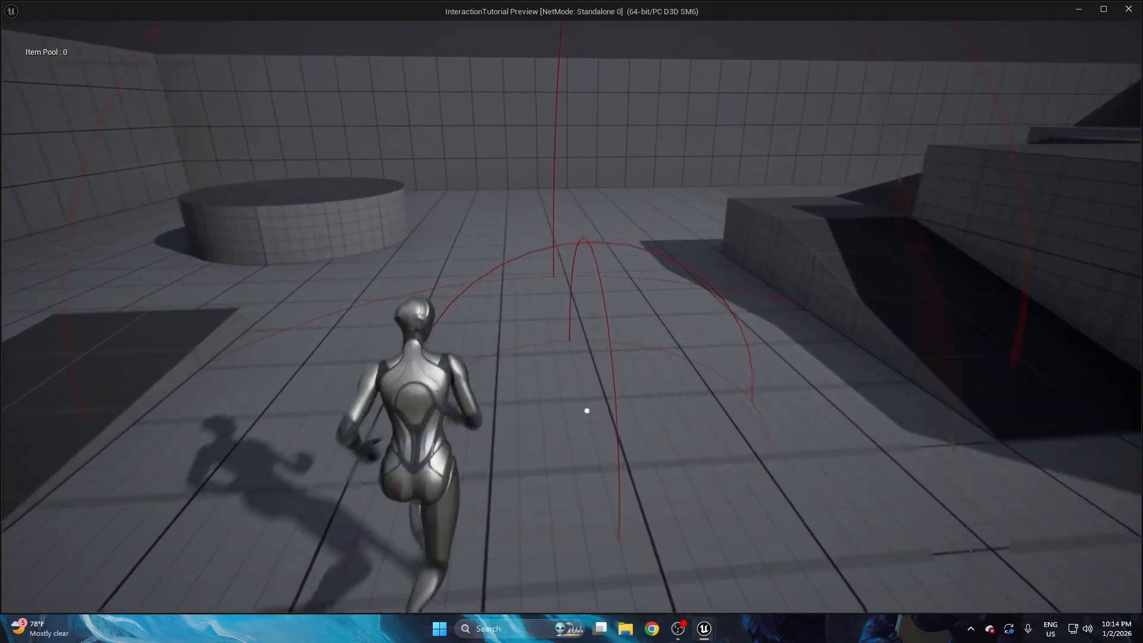
key(s)
key(w)
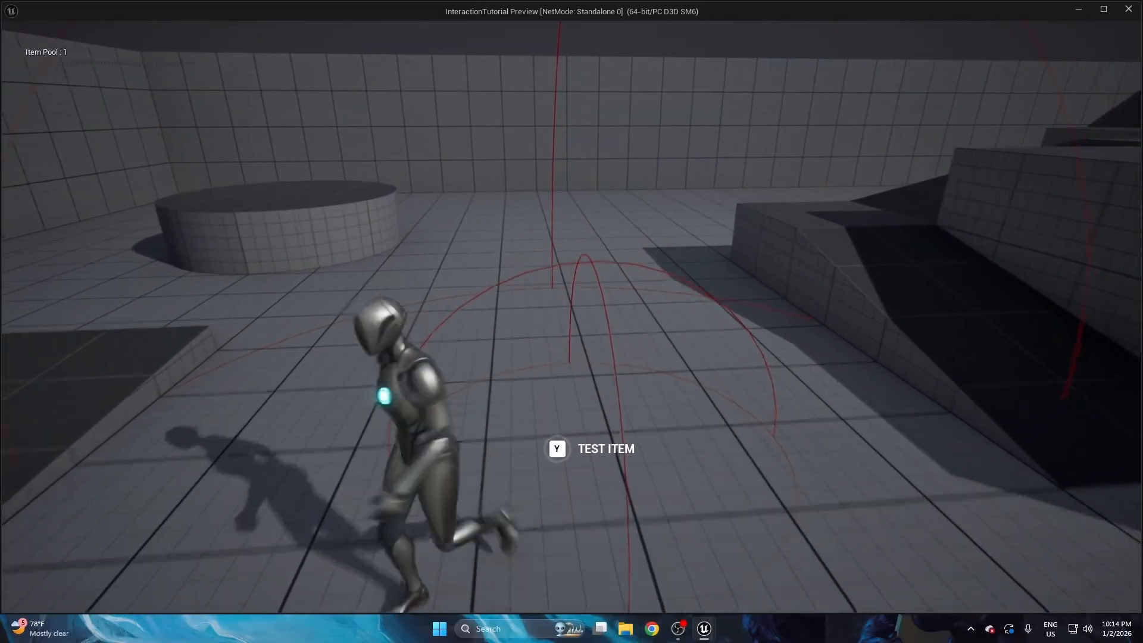
key(y)
key(s)
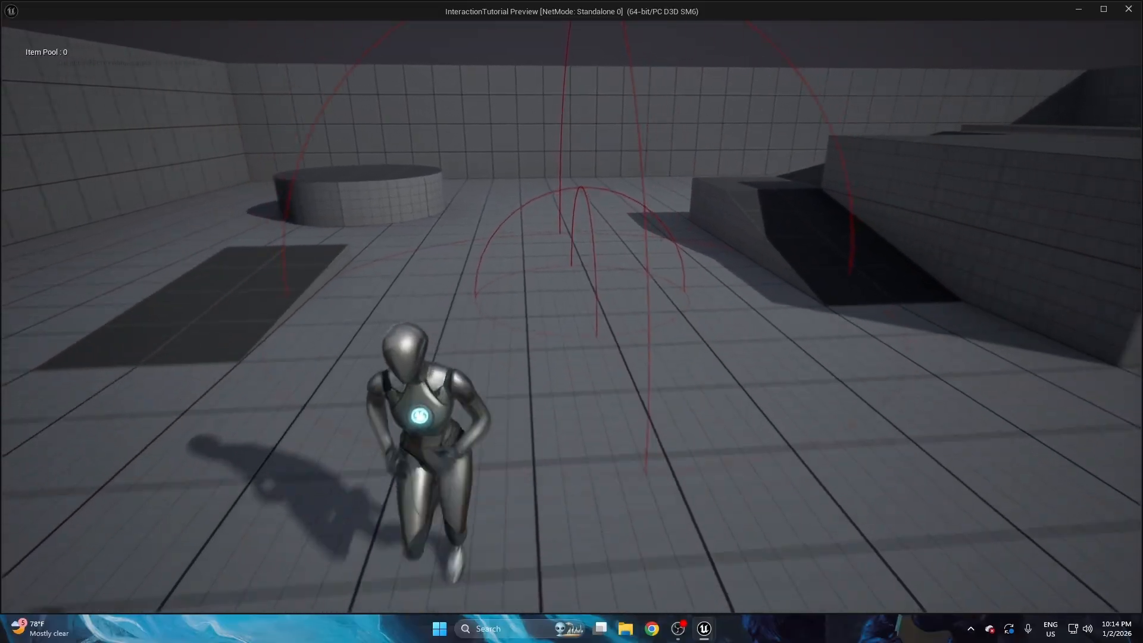
key(w)
key(w)
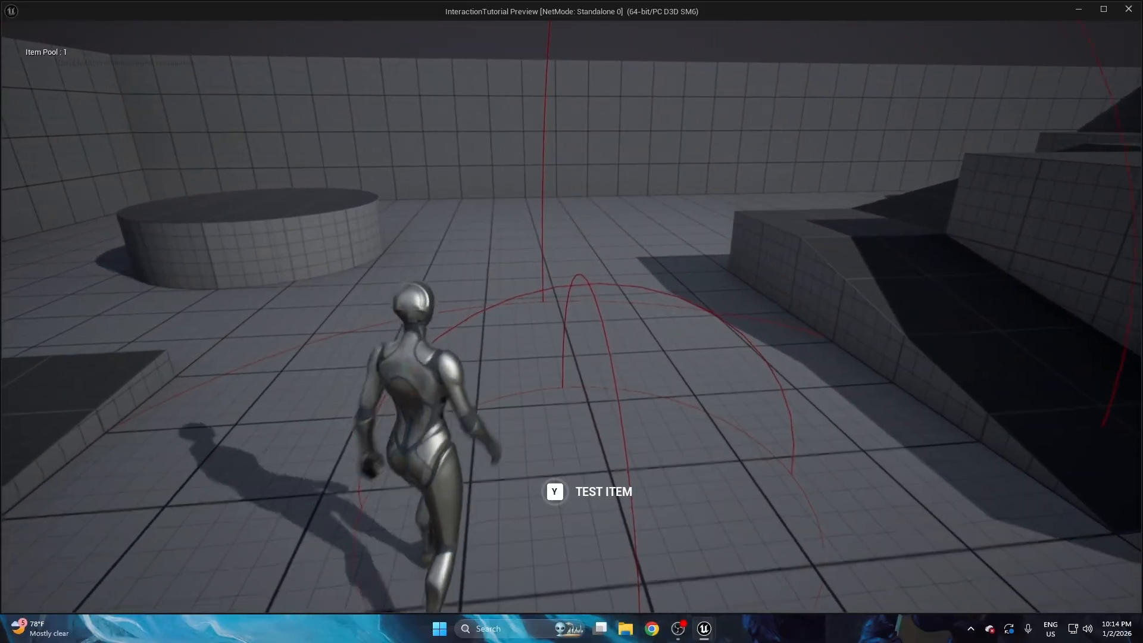
key(w)
key(s)
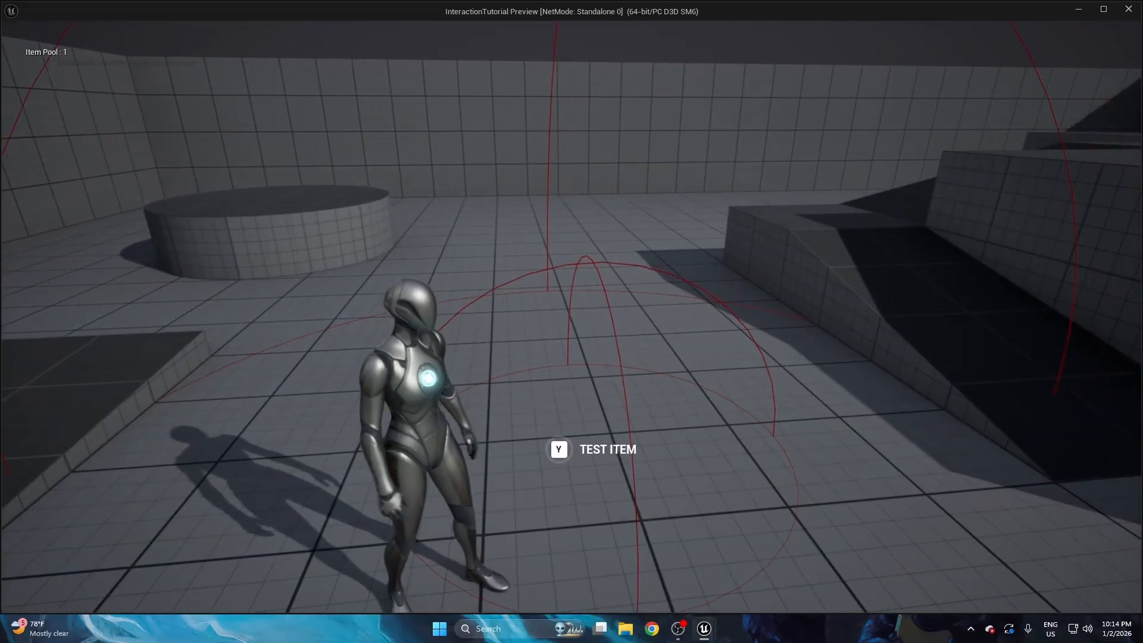
key(s)
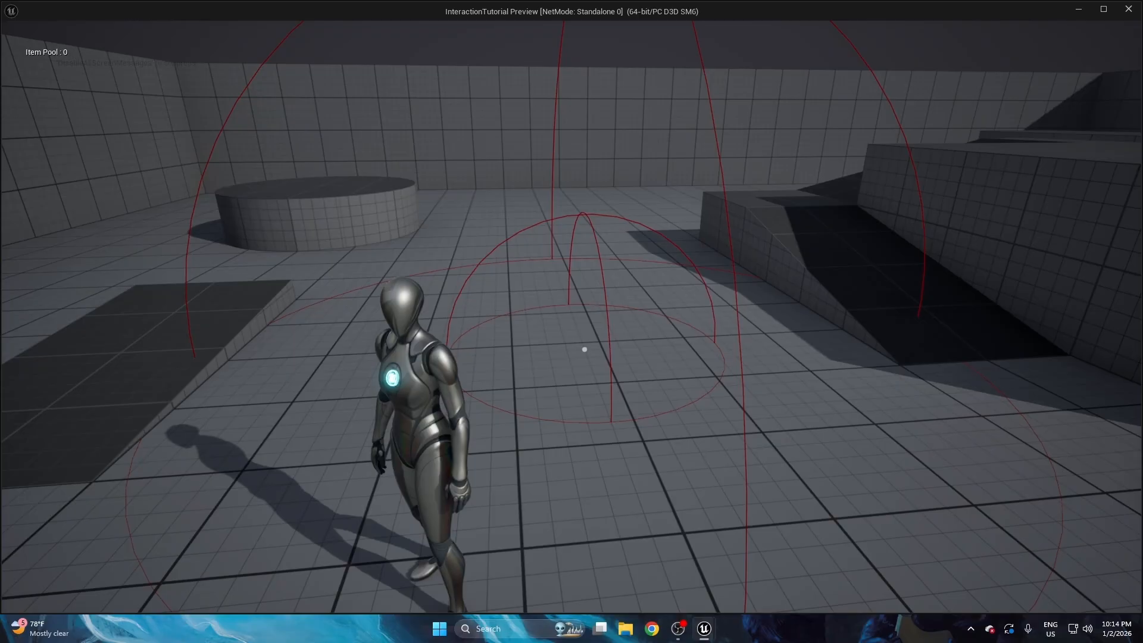
key(Escape)
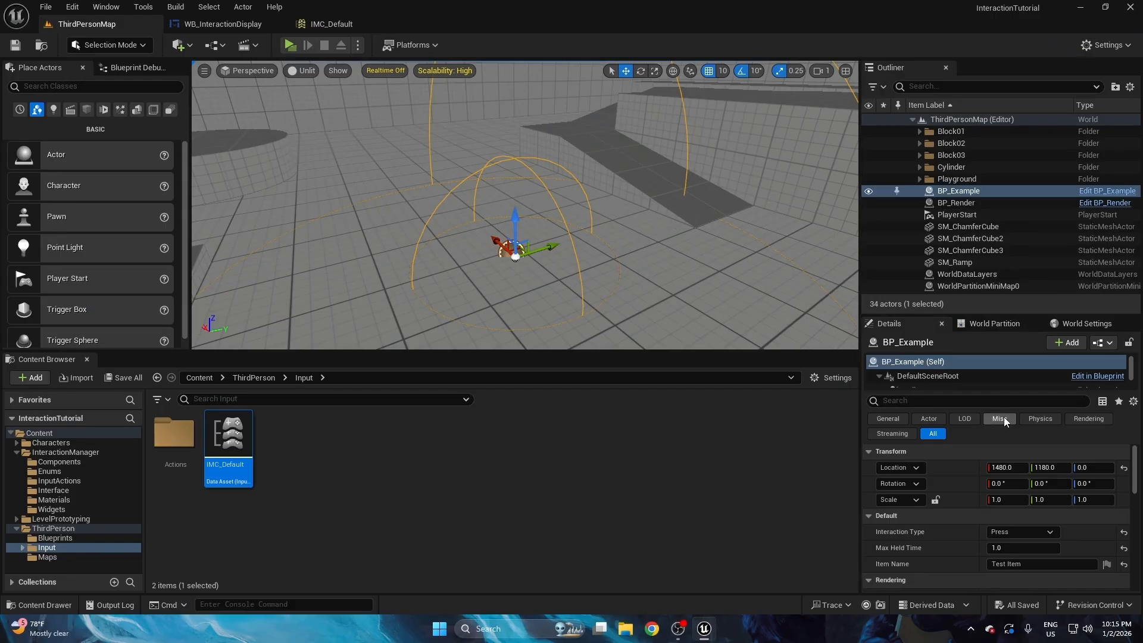
- Set BP_Example's Interaction Type to Hold and its Max Held Time to 3.0
click(1015, 531)
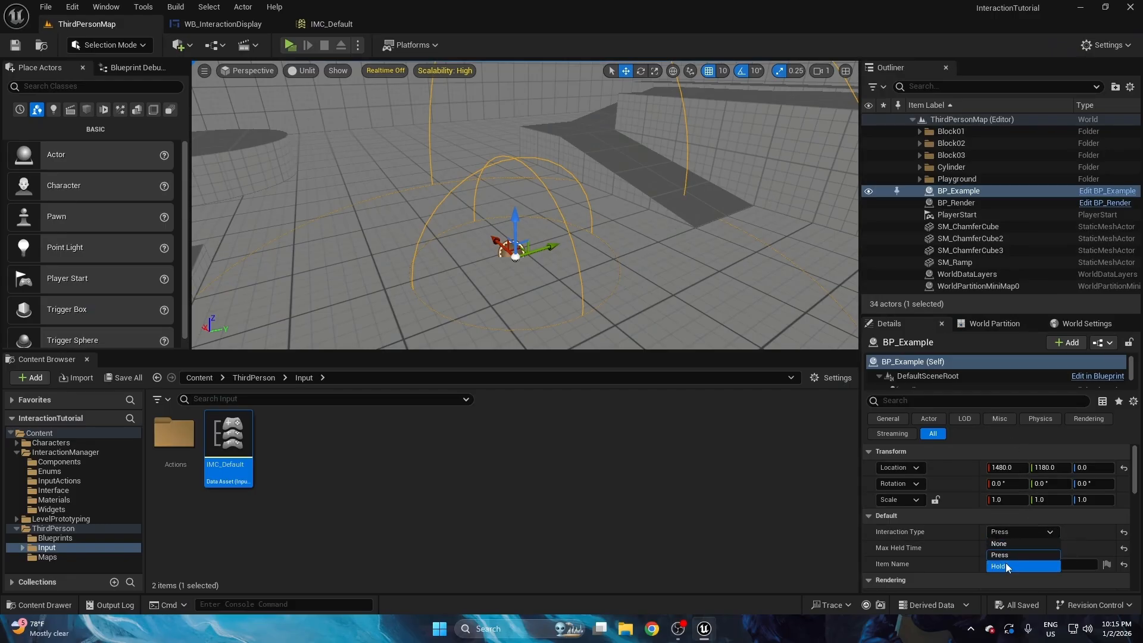
click(1040, 560)
click(1024, 552)
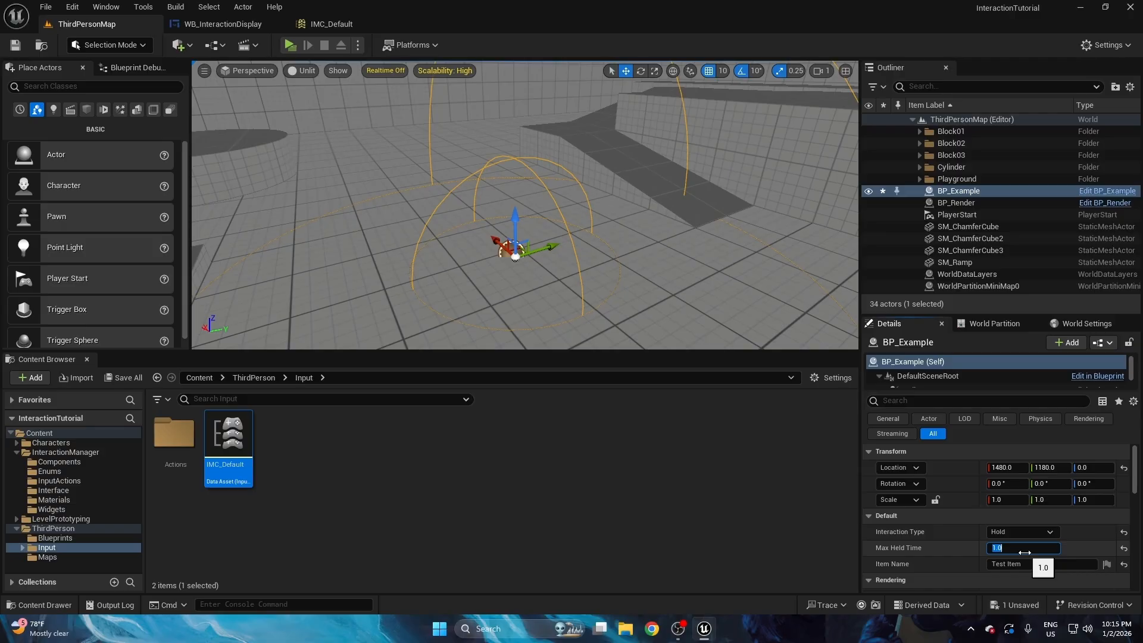
text(1.5)
key(Return)
- Play the level in a new window, approach the example item to test the hold interaction, and stop playing
key(alt+p)
click(590, 158)
key(w)
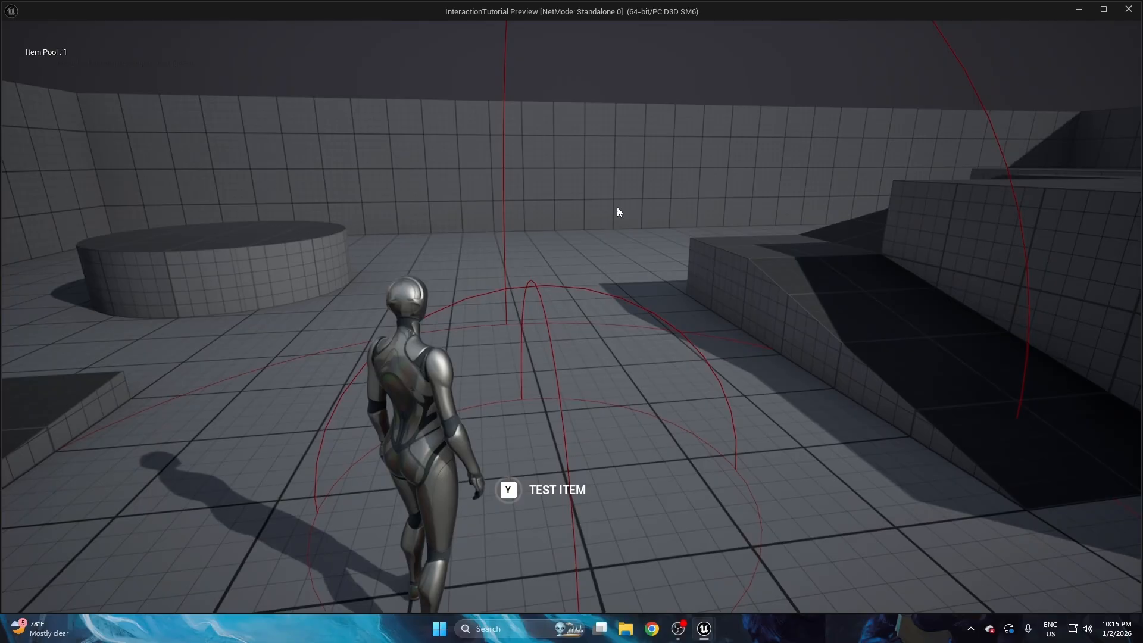
key(Escape)
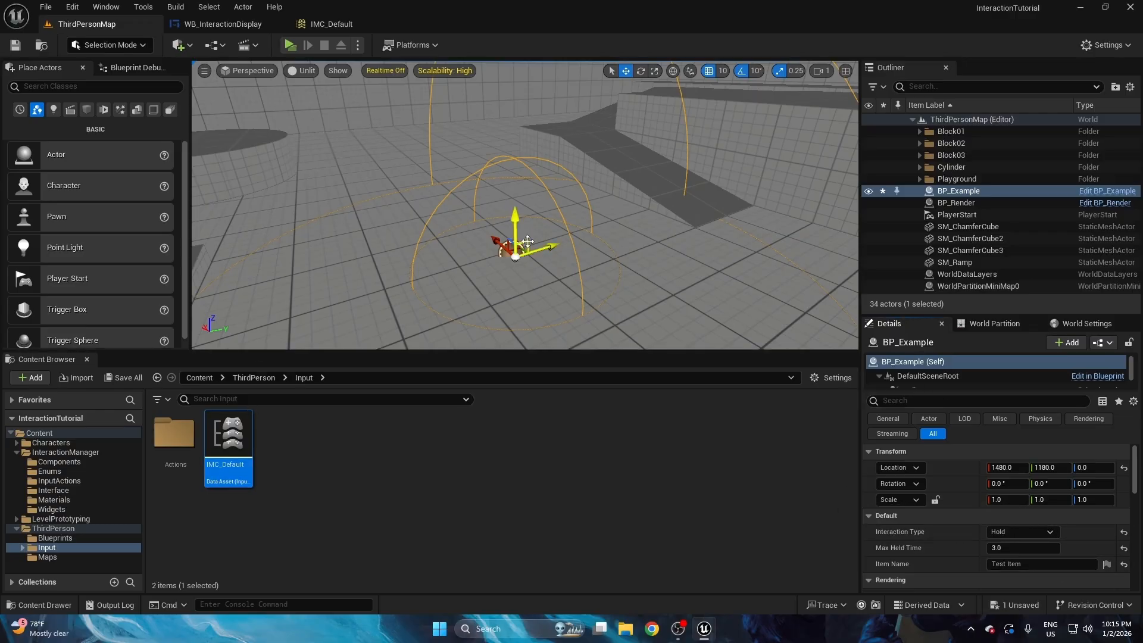
- Rebind the IA_Interact mapping to the E key in IMC_Default, save it, and return to ThirdPersonMap
click(347, 24)
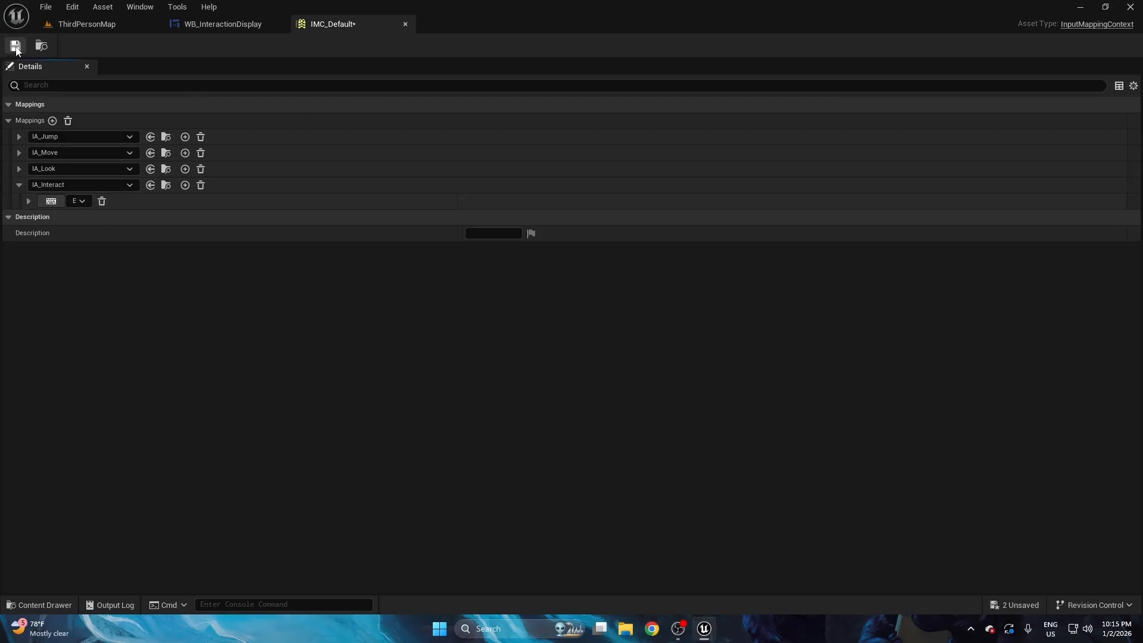
click(113, 25)
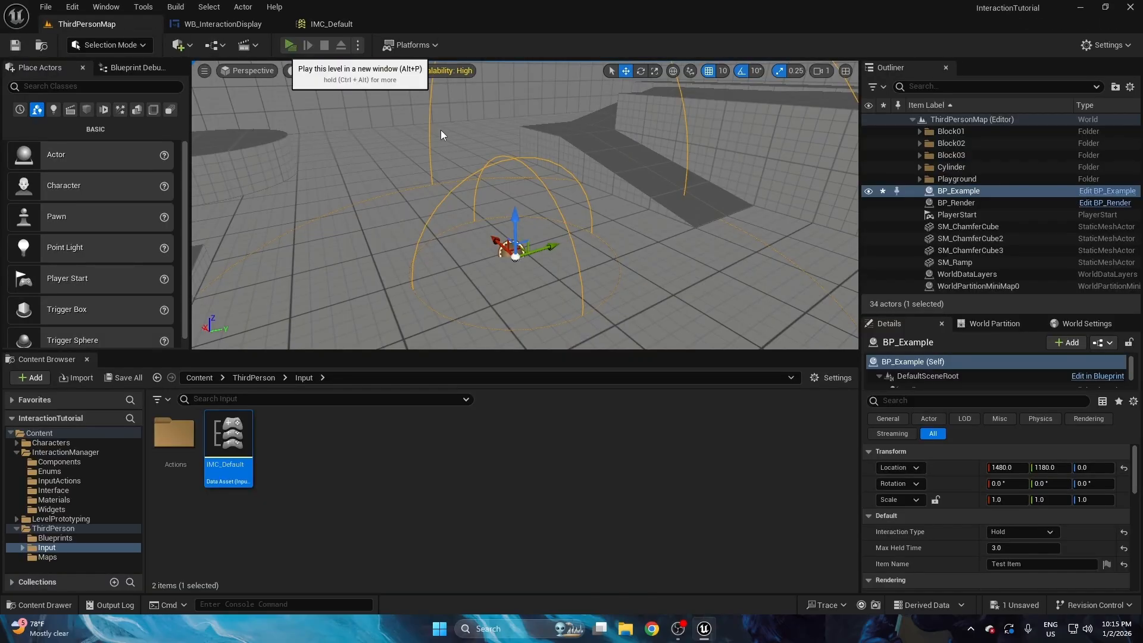
- Play the level again, collect the test item with the E key, run around the area, and end the session
key(alt+p)
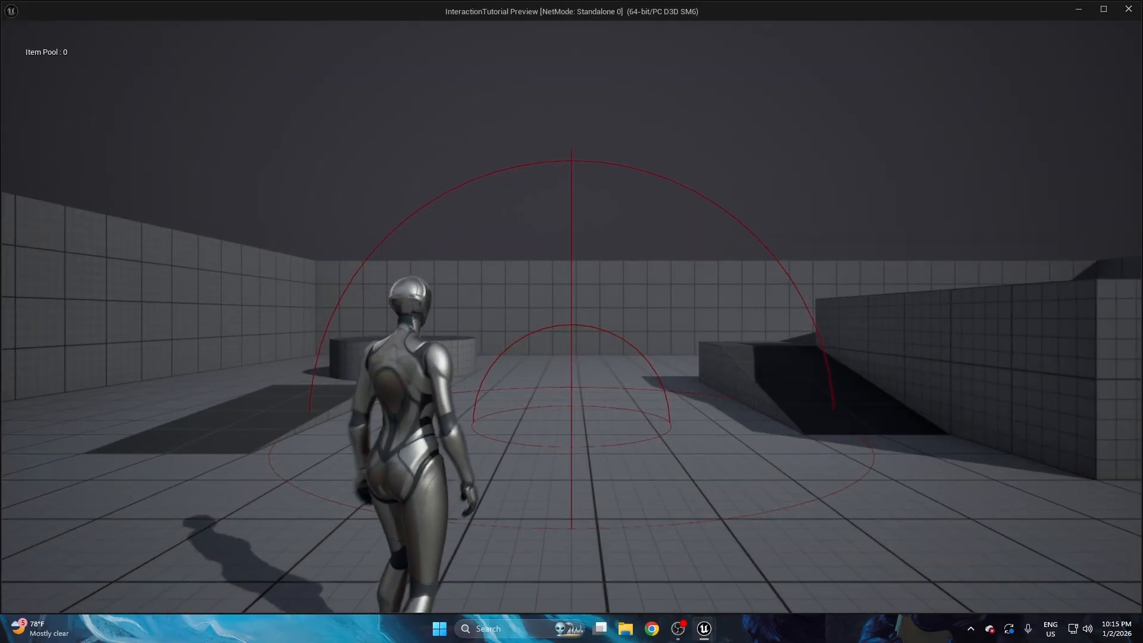
key(w)
key(e)
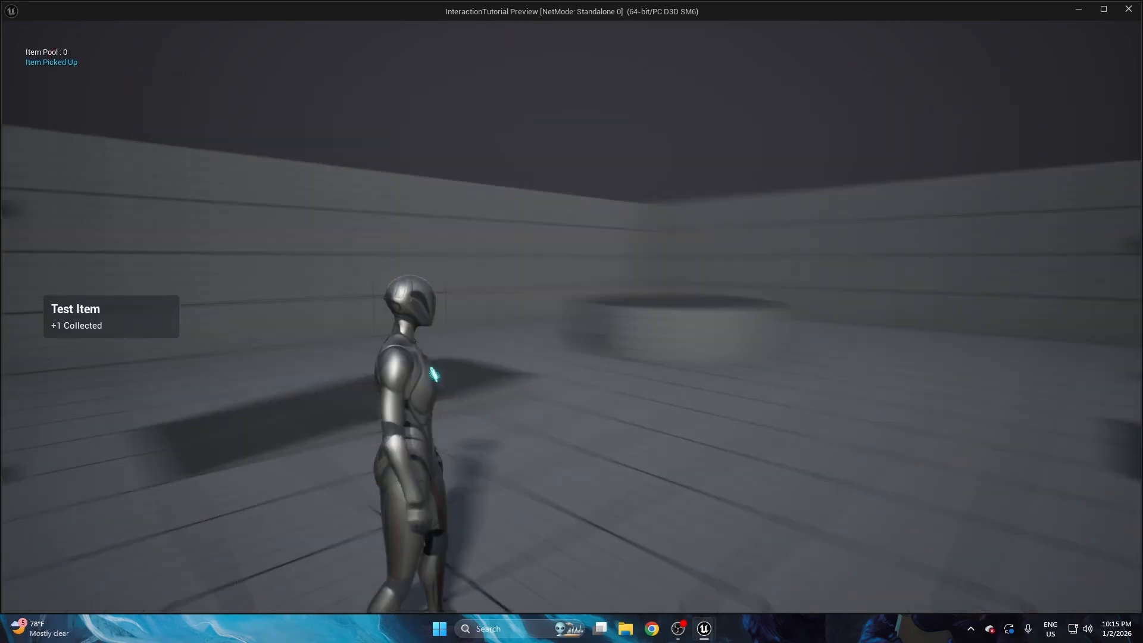
key(w)
key(w)
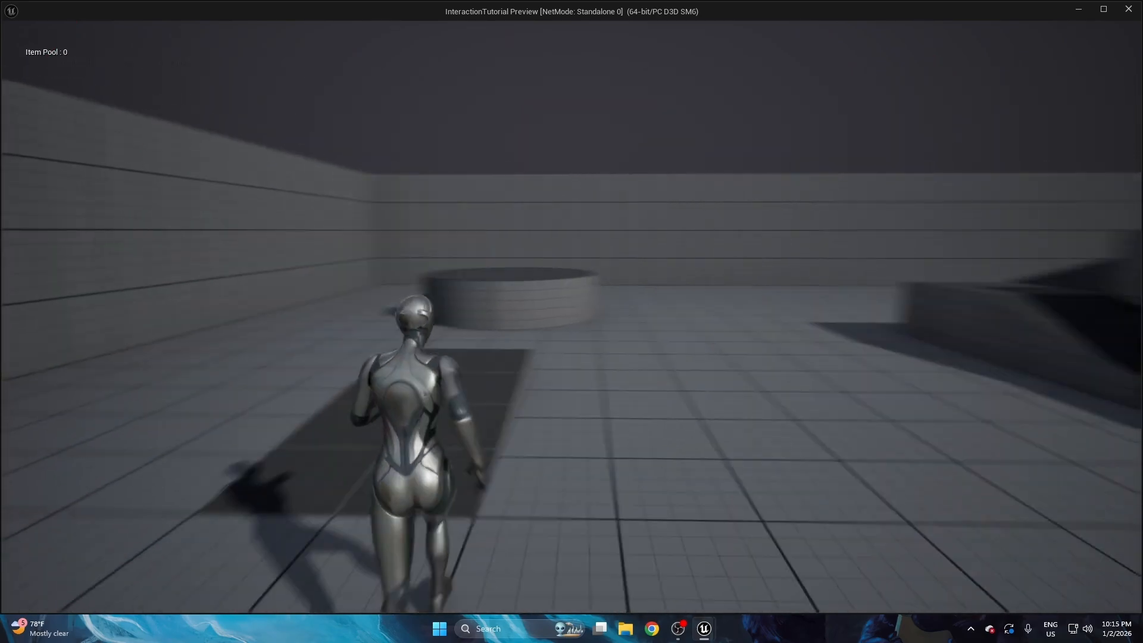
key(w)
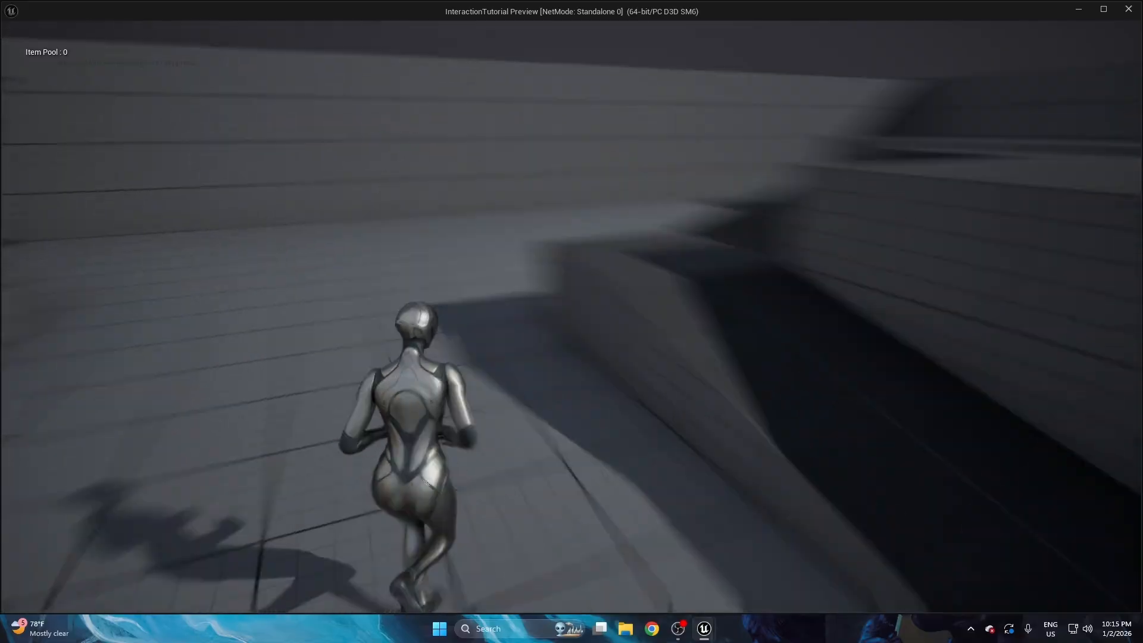
key(s)
key(space)
key(w)
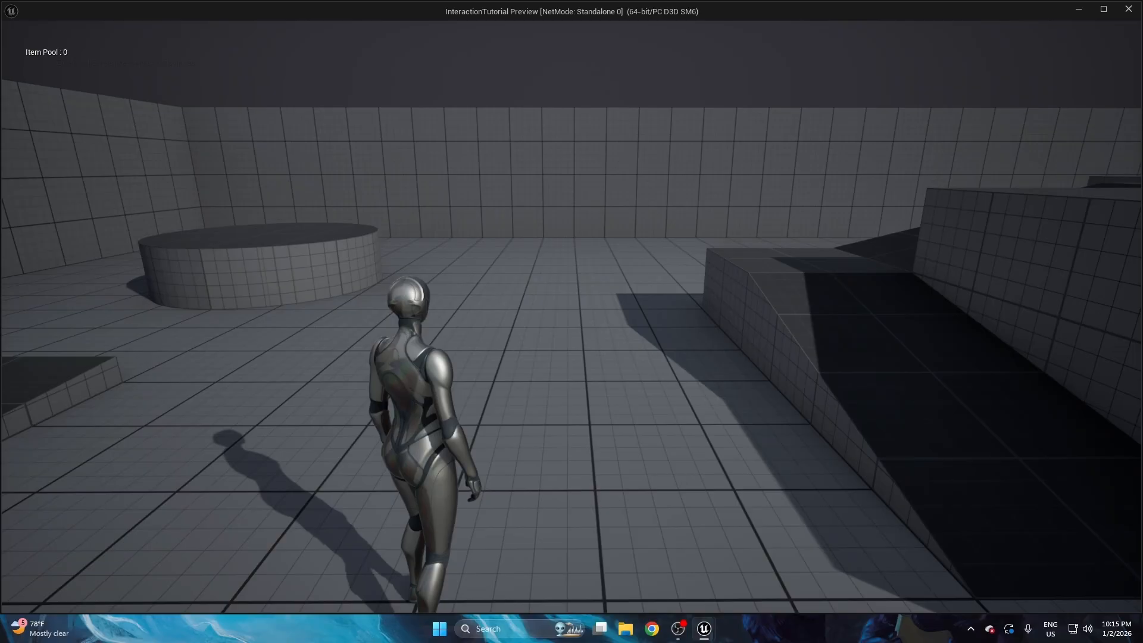
key(Escape)
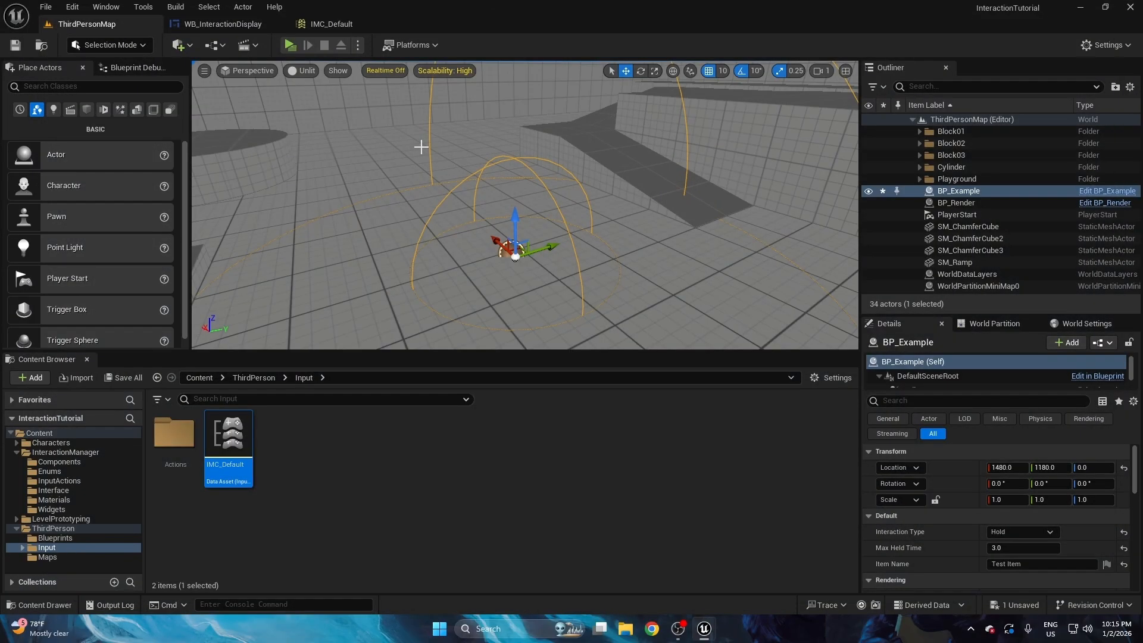